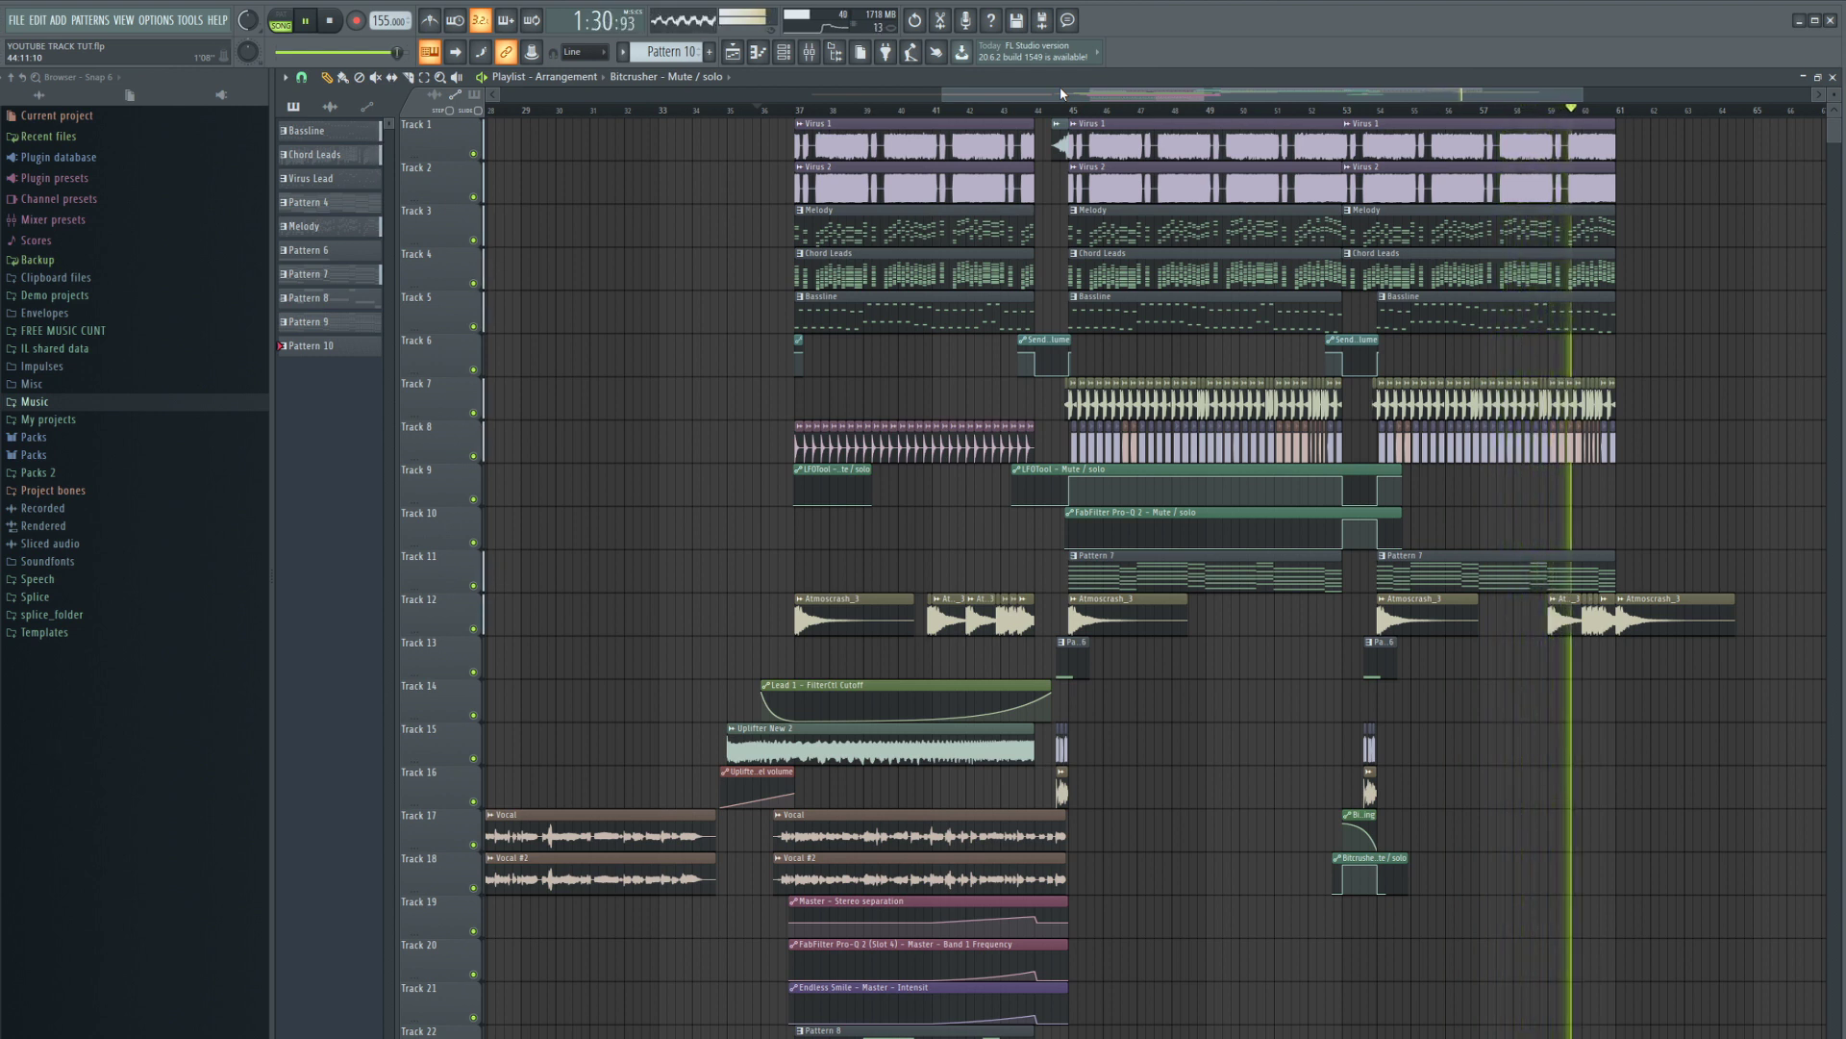
# - Stop playback and check the mixer and the channel settings of the Virus 1 audio clip
pyautogui.press('space')
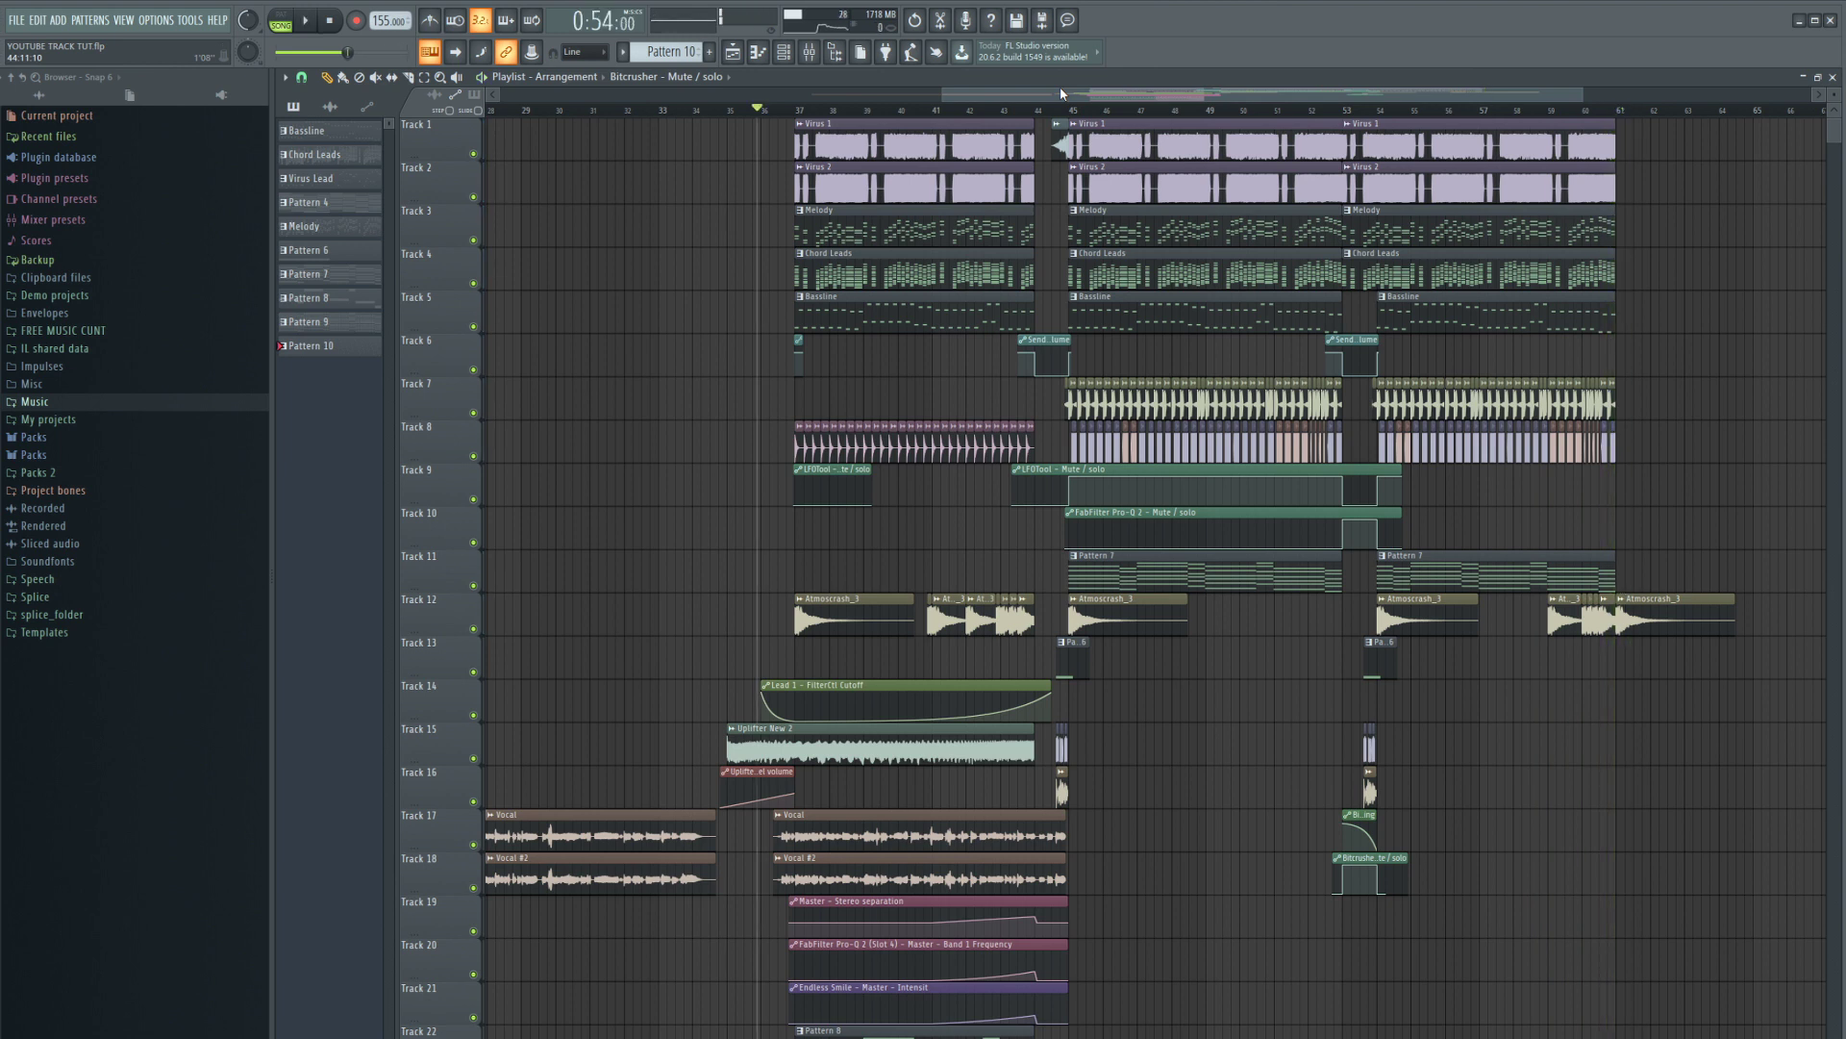
pyautogui.click(819, 60)
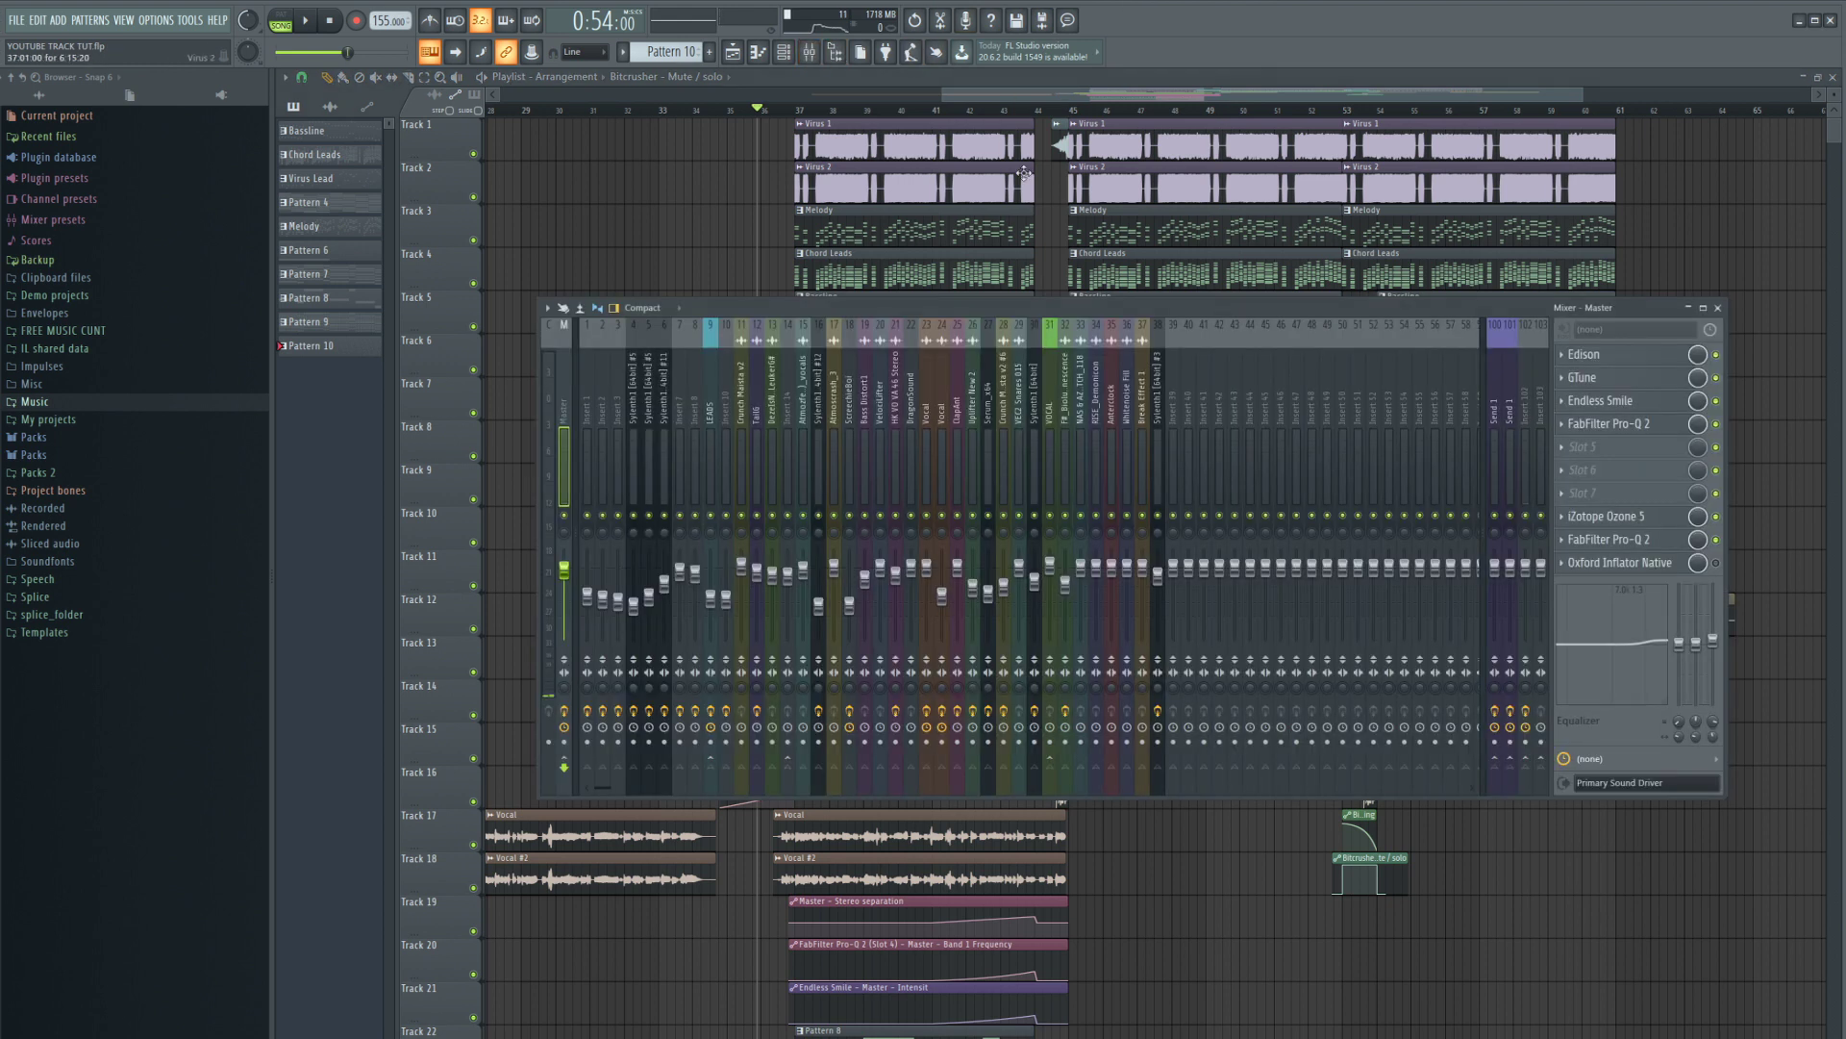
pyautogui.doubleClick(926, 147)
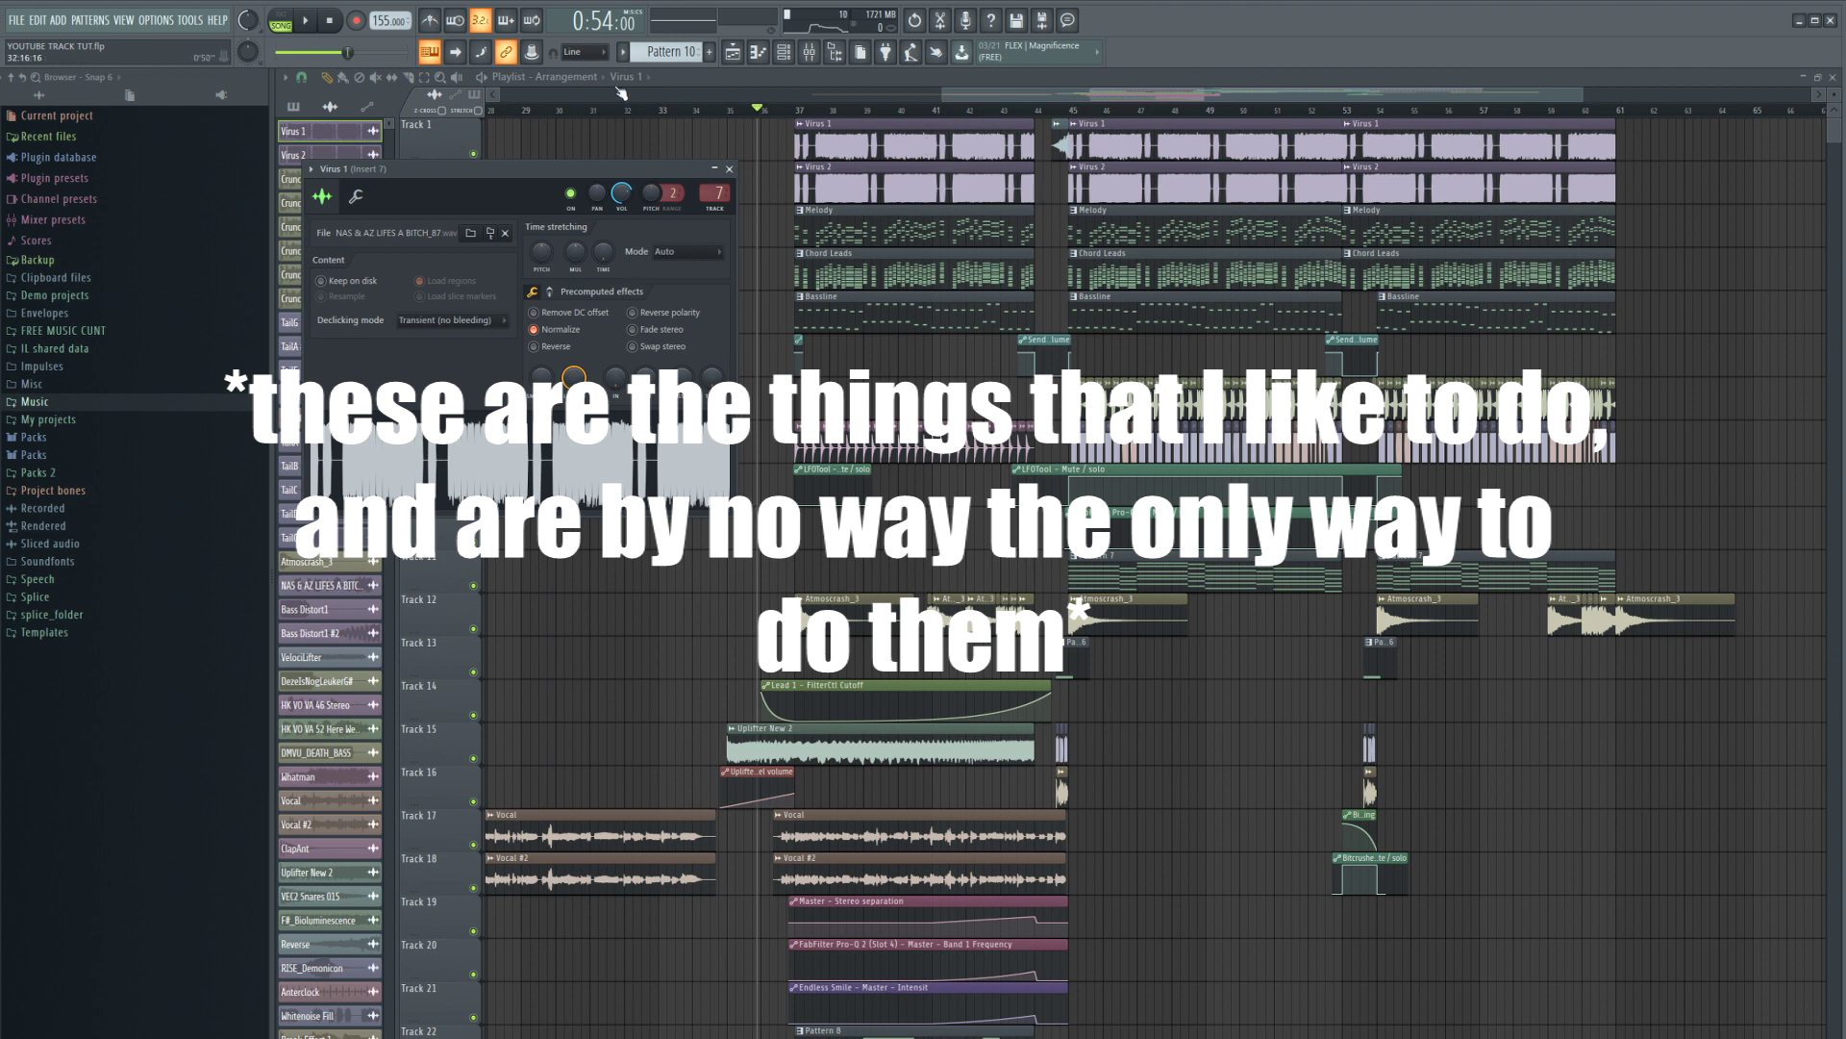
pyautogui.click(297, 108)
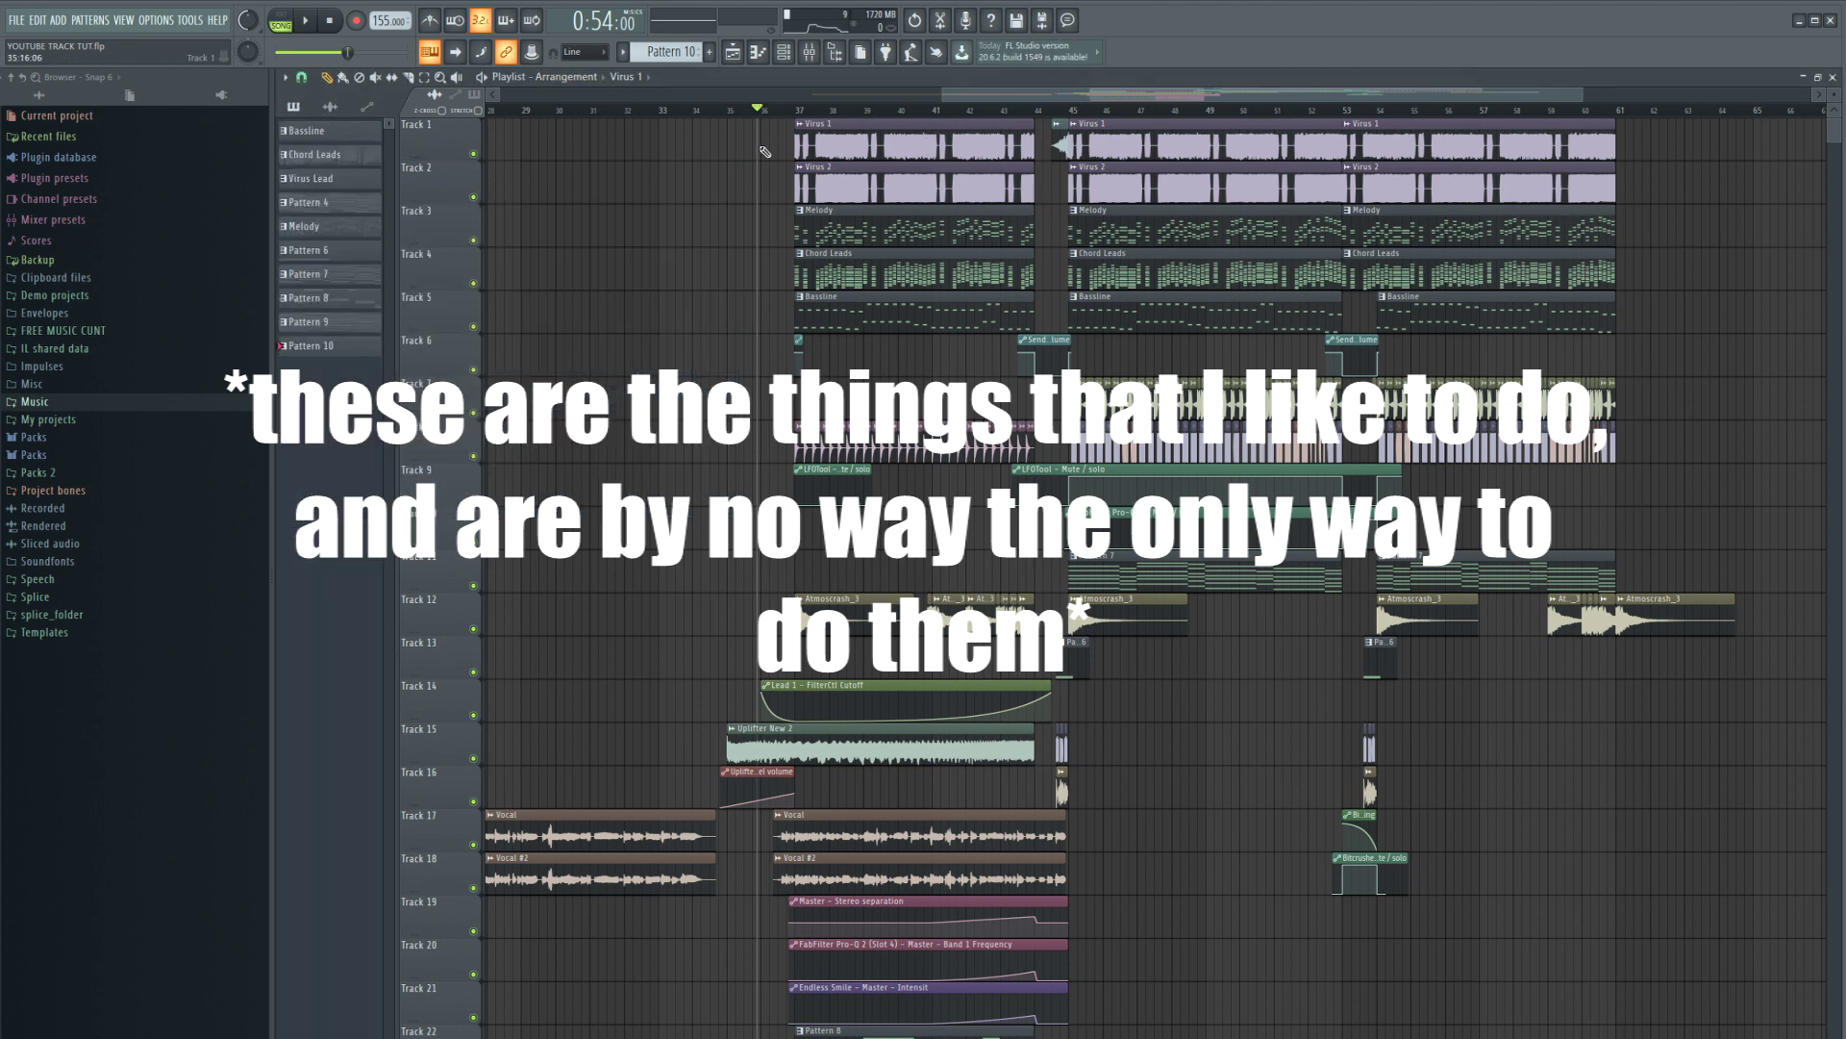
# - Solo the Virus 1 track in the playlist and start playback near the drop
pyautogui.press('space')
pyautogui.scroll(3, 887, 100)
pyautogui.rightClick(474, 155)
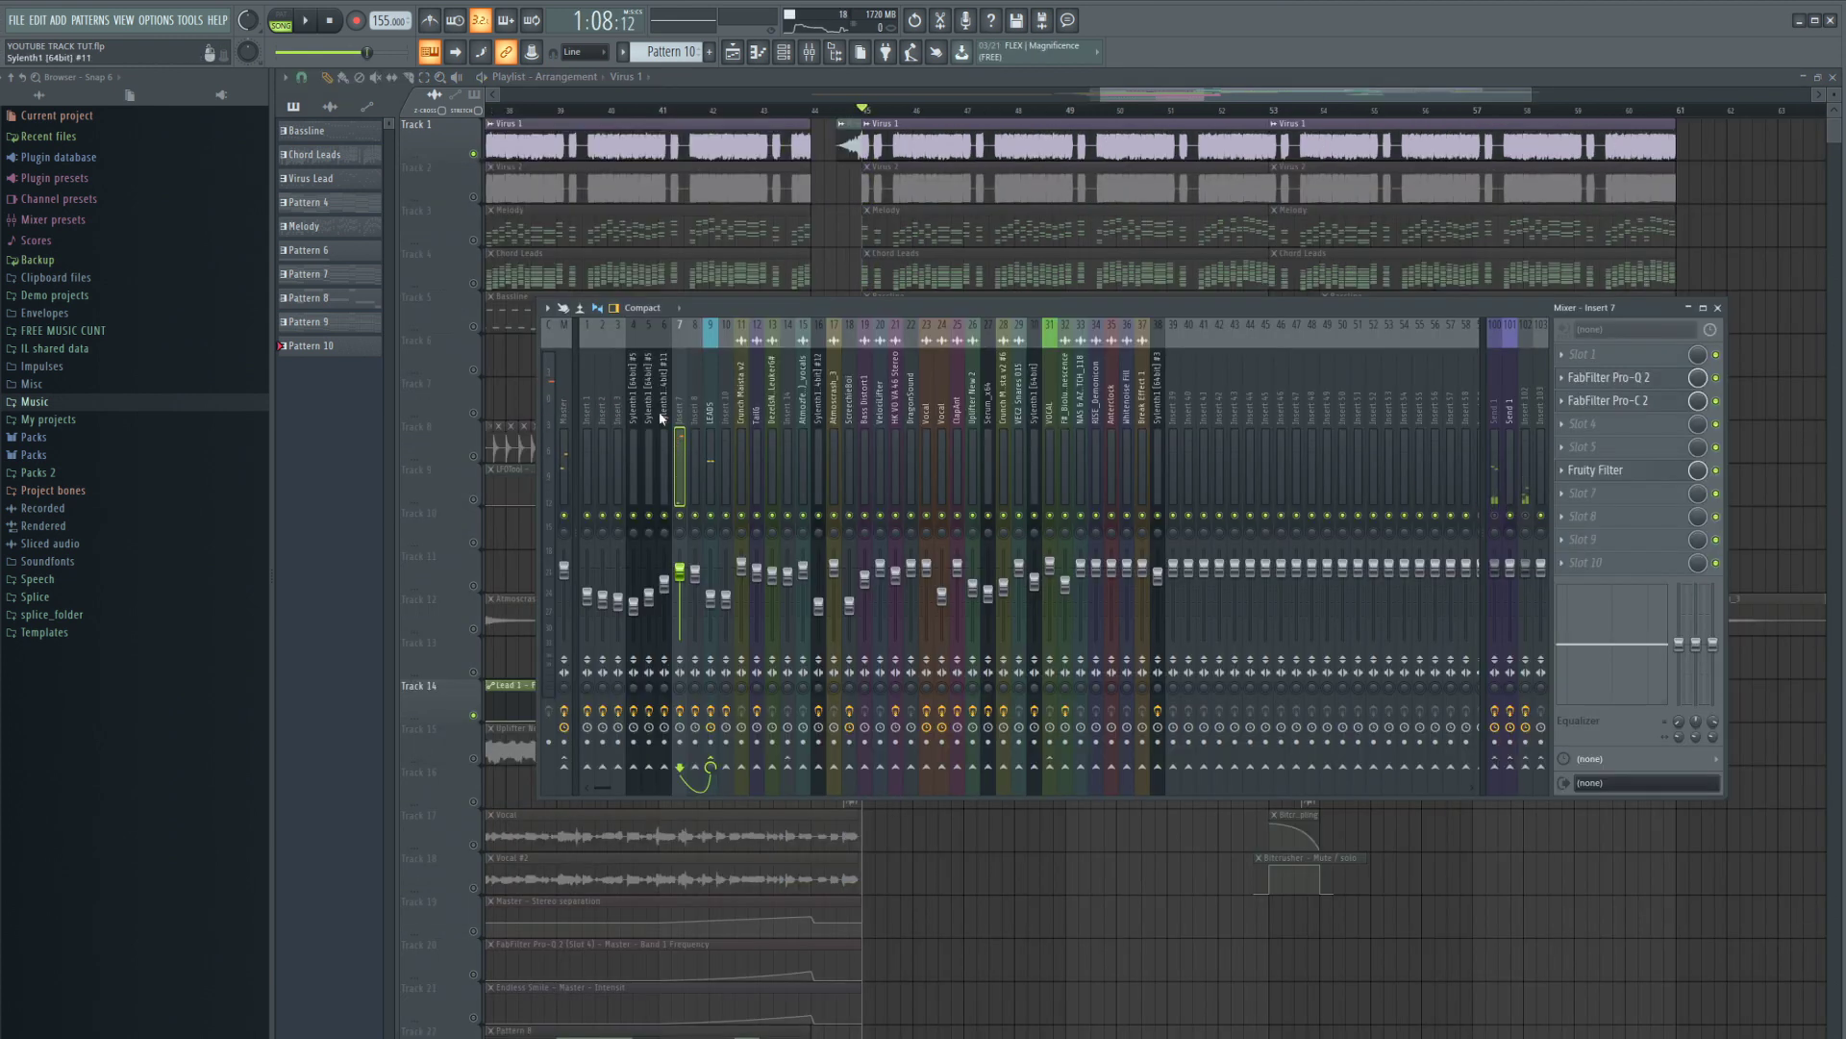
# - Play the soloed Virus 1 track and compare mixer inserts to find the one it is routed to, ending on insert 7
pyautogui.press('space')
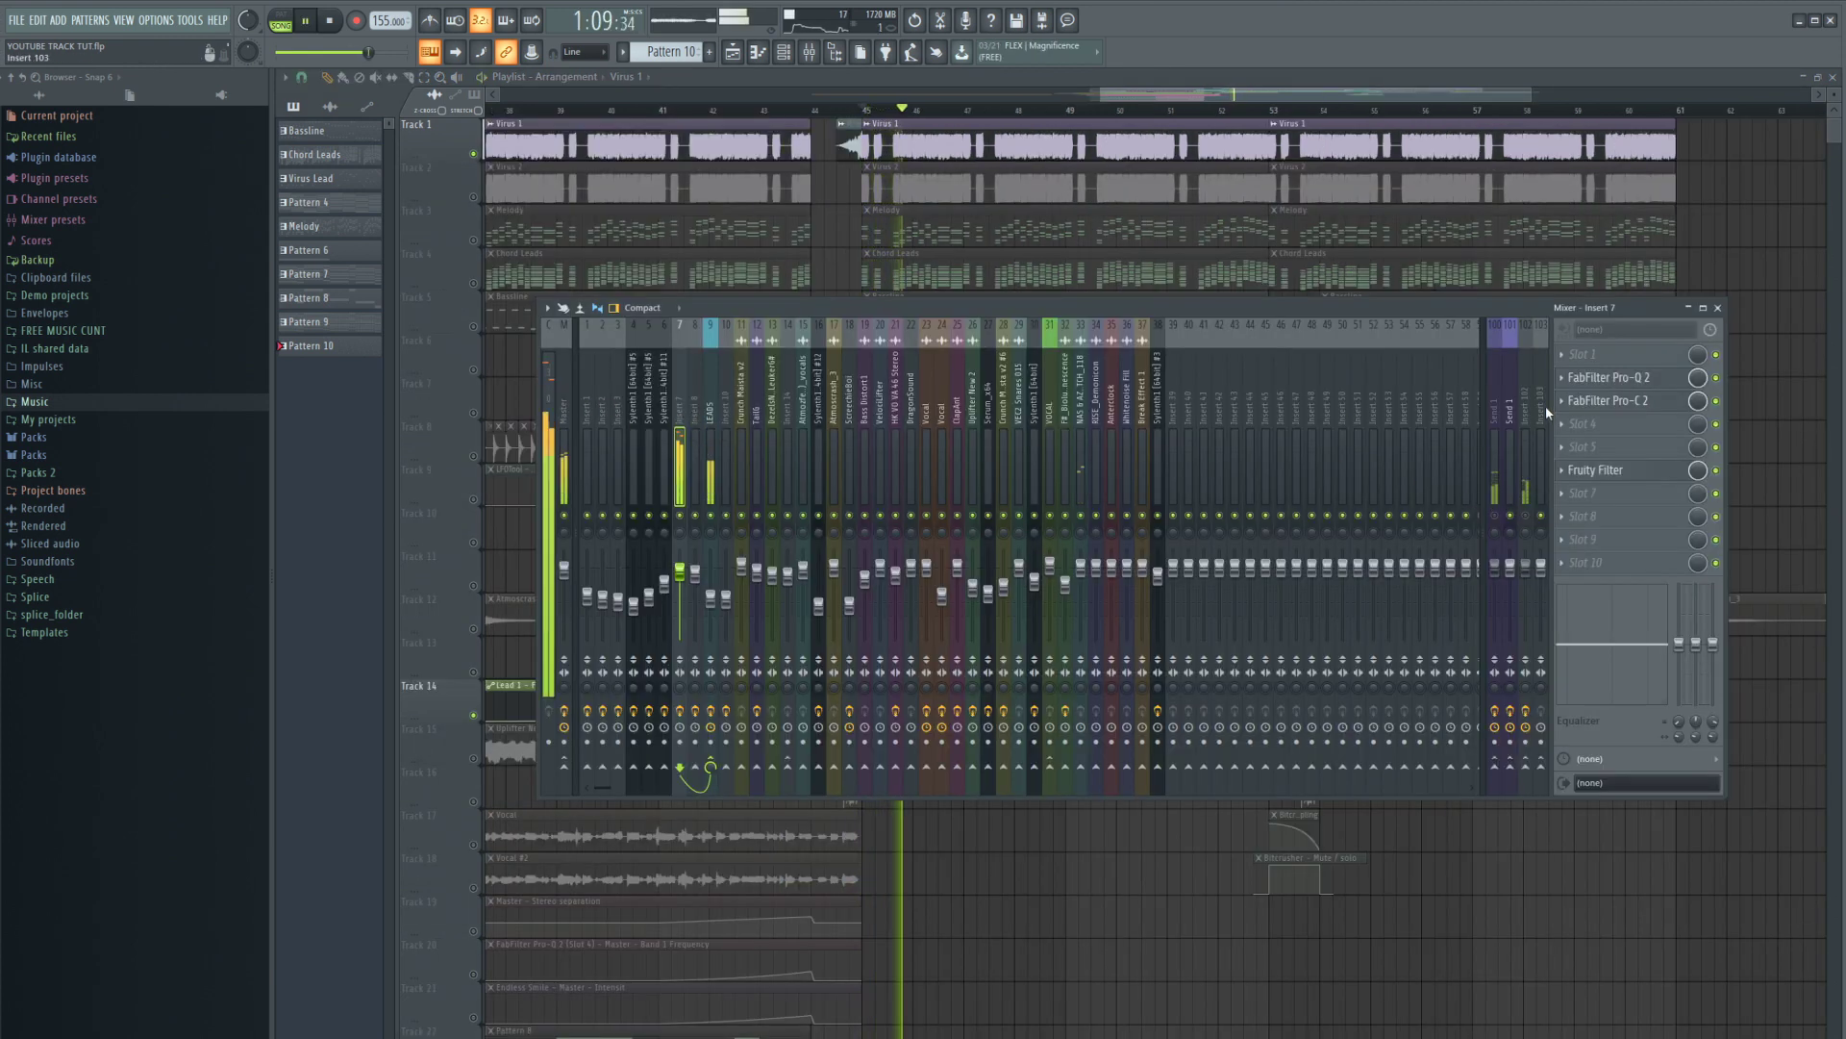
pyautogui.click(587, 413)
pyautogui.press('space')
pyautogui.press('space')
pyautogui.press('space')
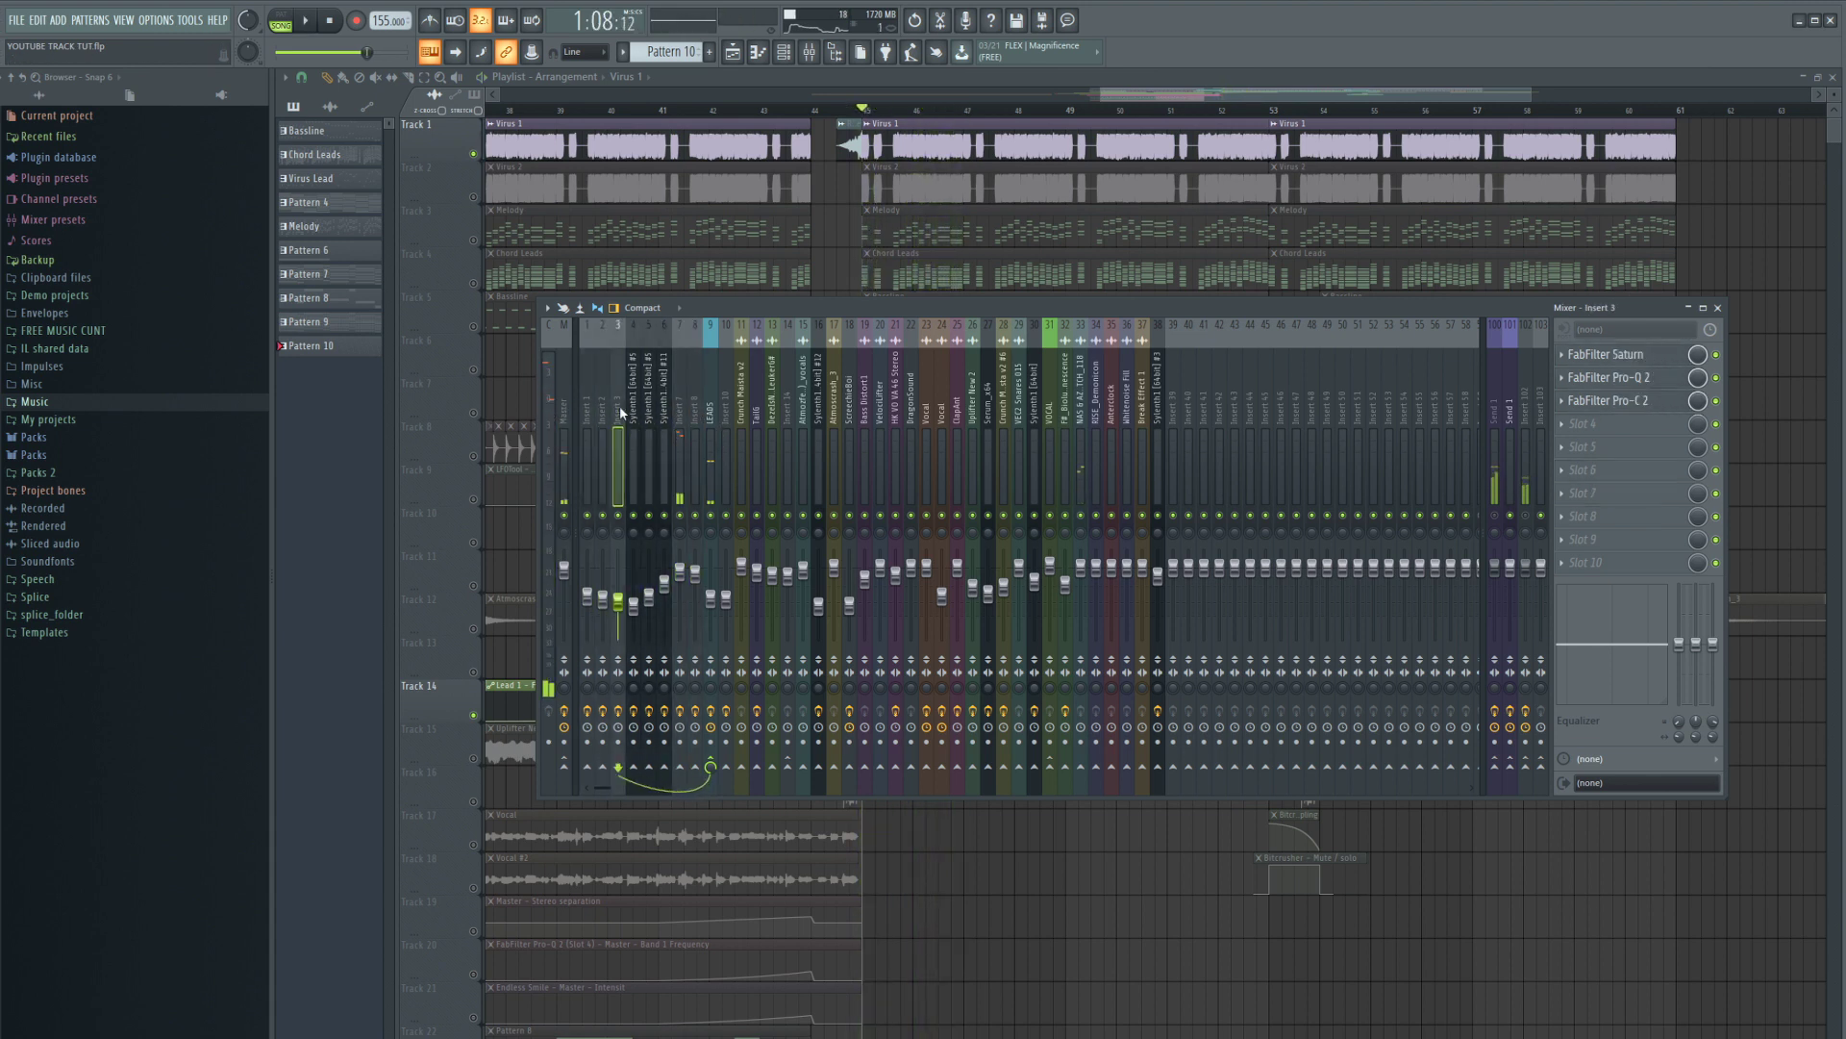
pyautogui.moveTo(591, 436); pyautogui.dragTo(681, 416)
pyautogui.press('space')
pyautogui.press('space')
# - Examine the low-mid boost and the upper-mid cut in the FabFilter Pro-Q 2 on insert 7 during playback
pyautogui.click(1608, 378)
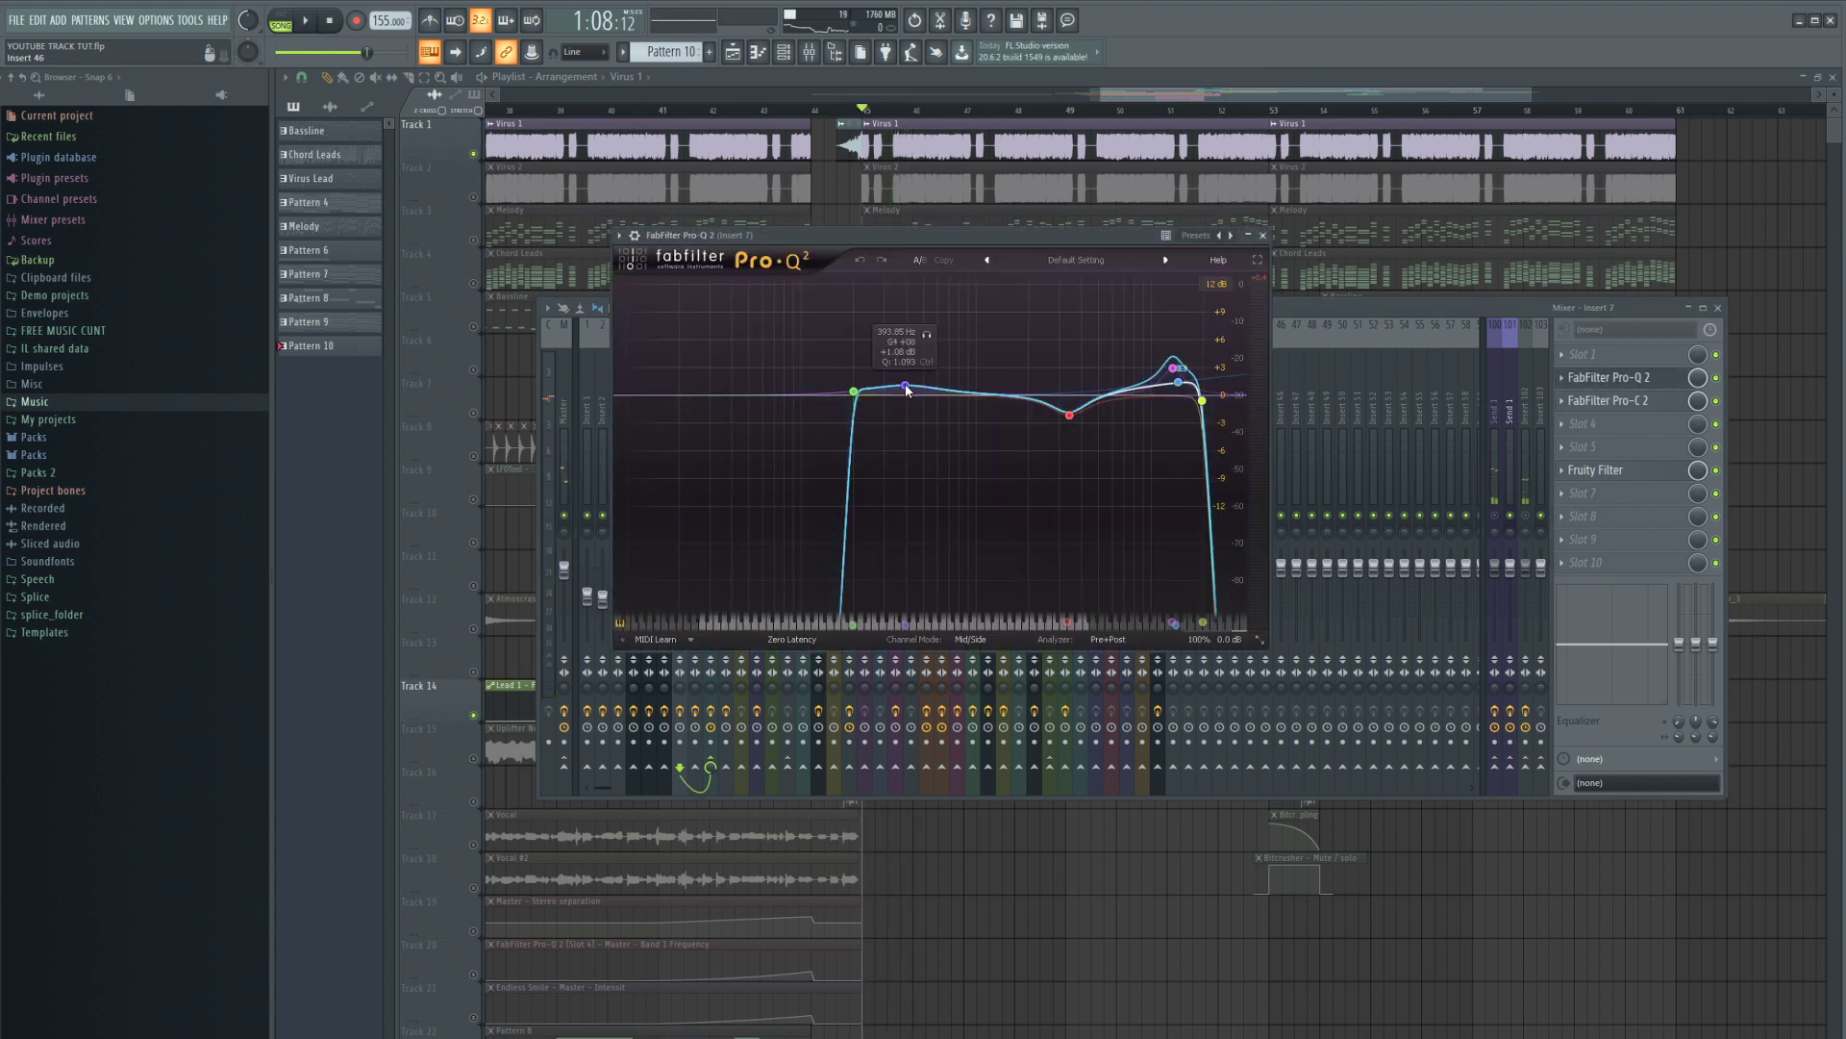
pyautogui.click(905, 387)
pyautogui.click(1070, 415)
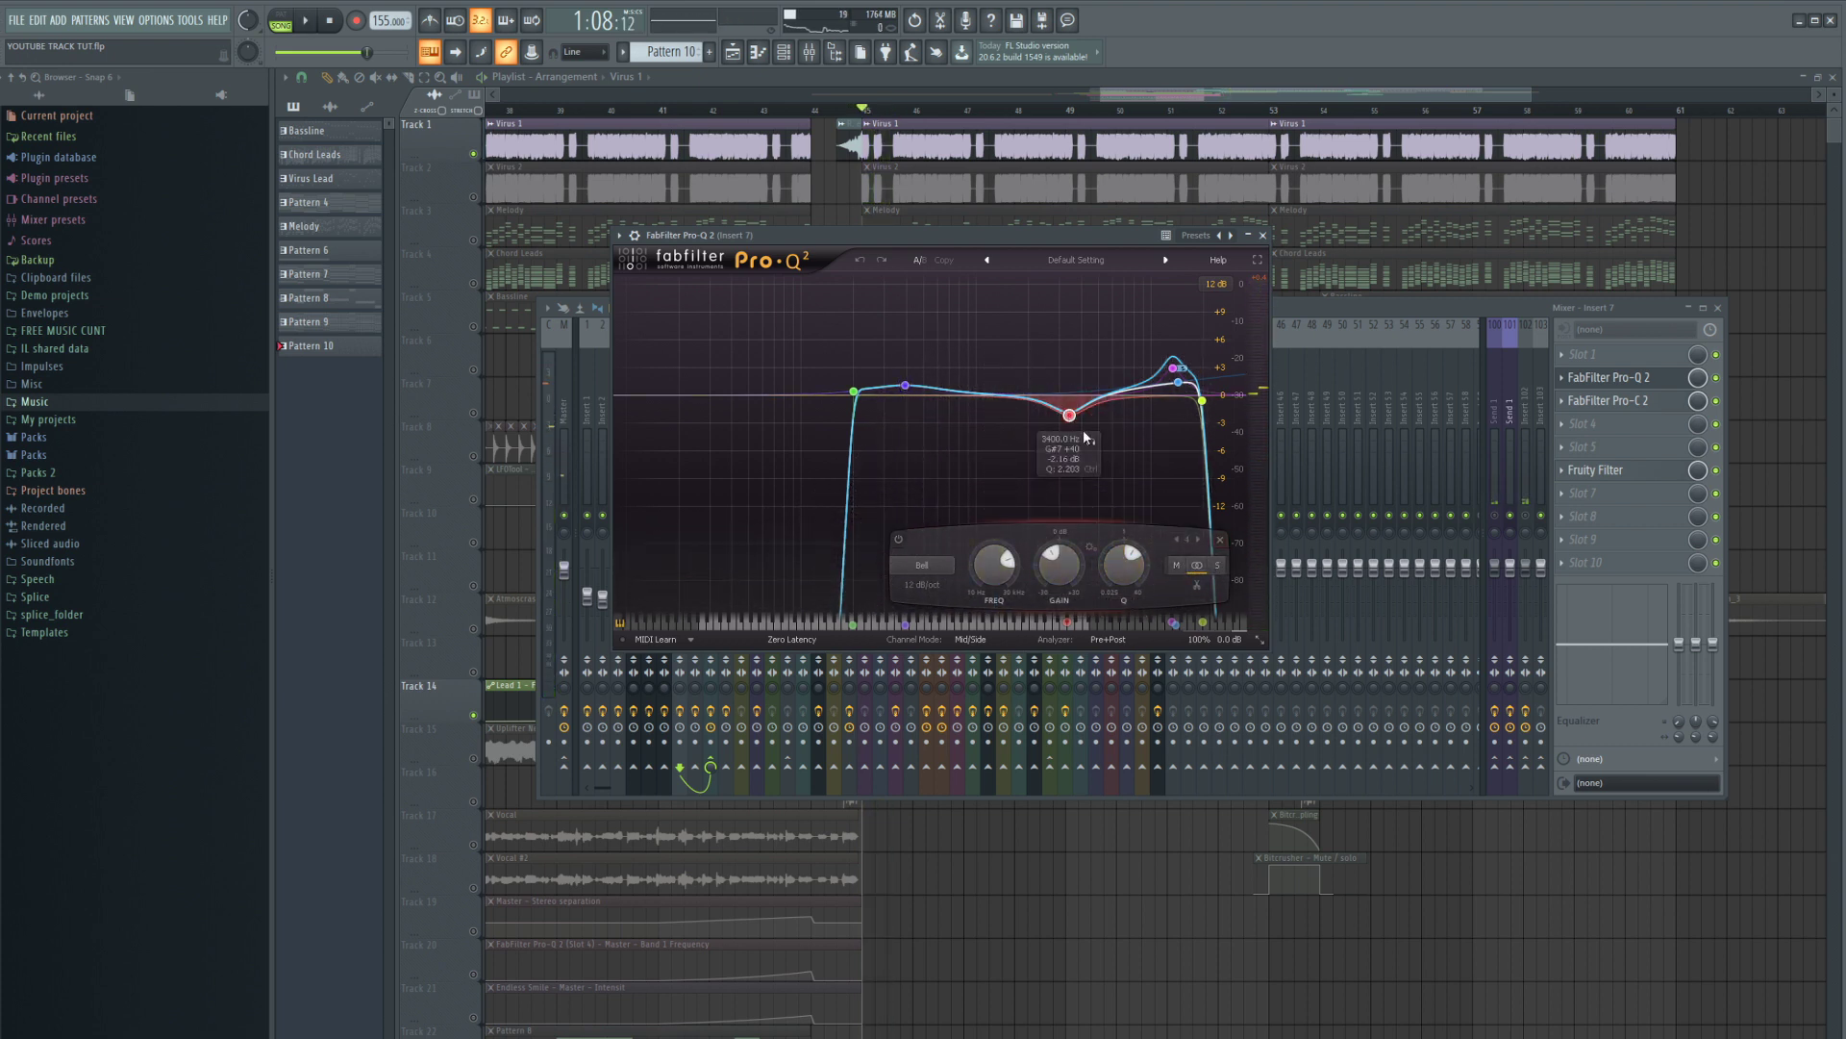
pyautogui.press('space')
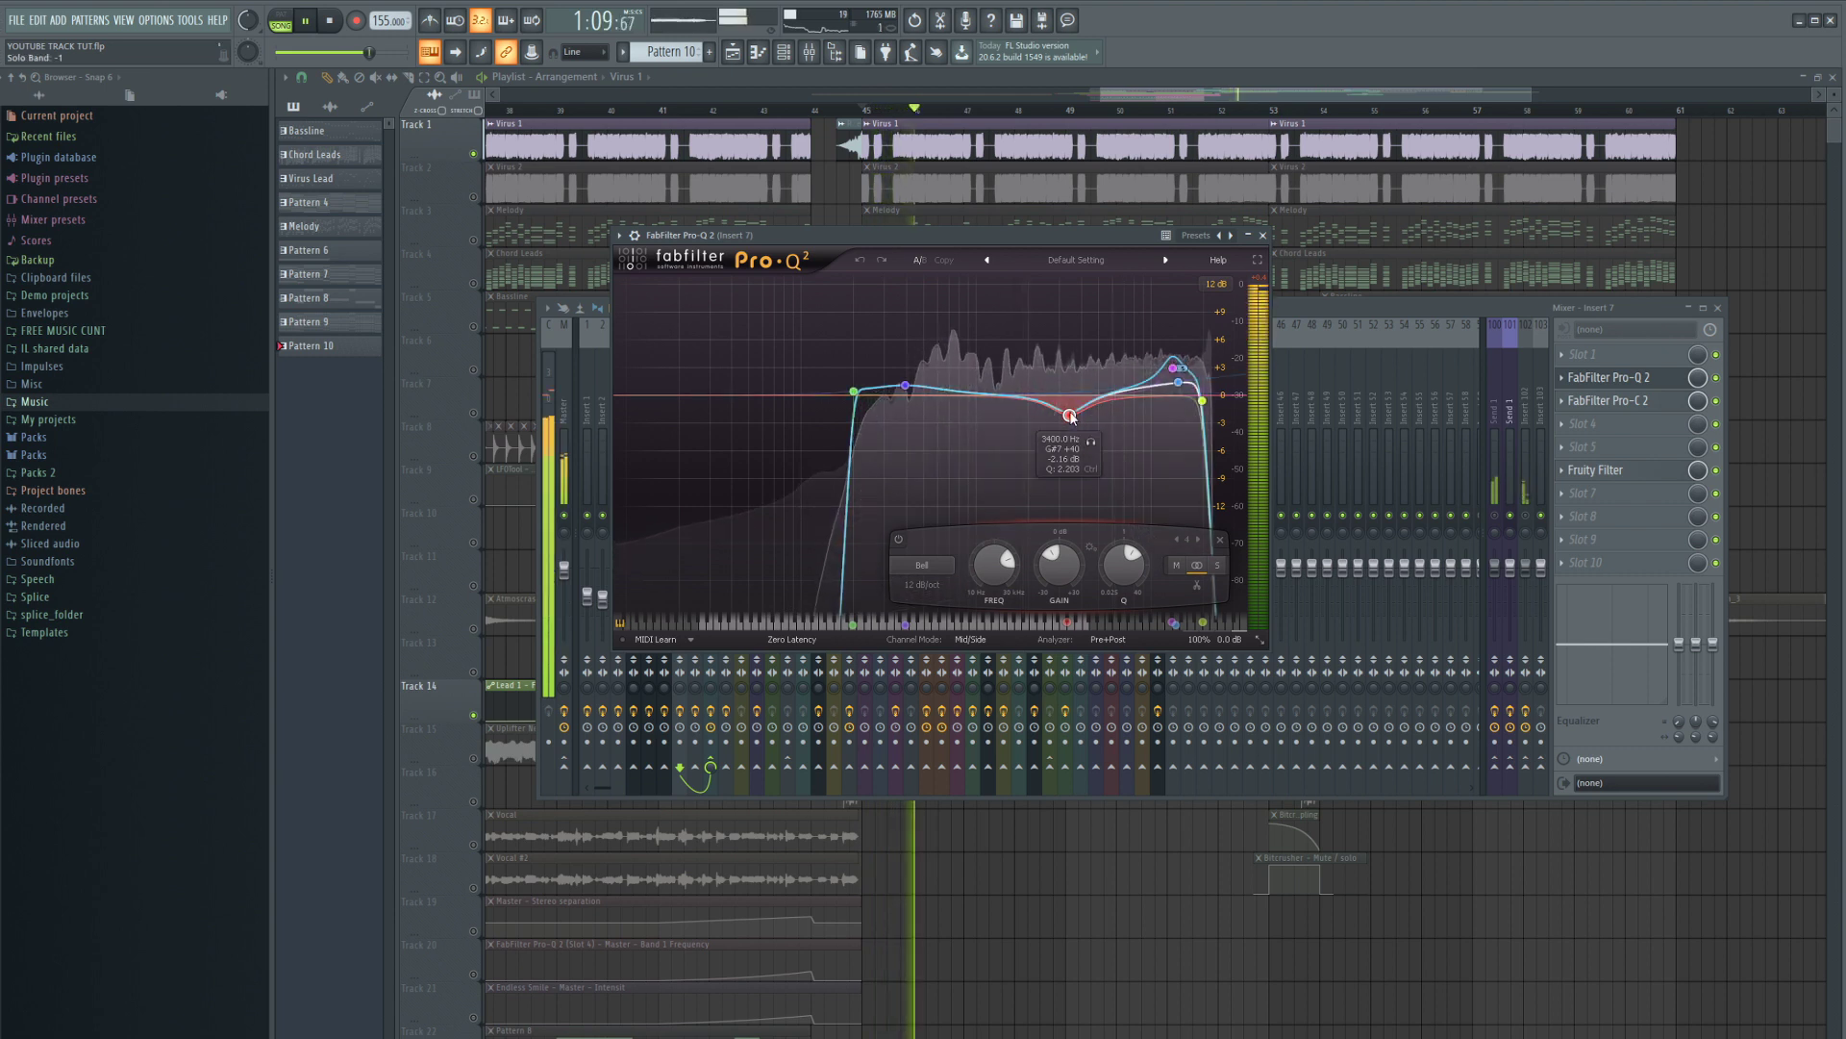
# - Audition the high-frequency boost in insert 7's Pro-Q 2 and lower the high-cut frequency to about 18.8 kHz
pyautogui.click(1174, 367)
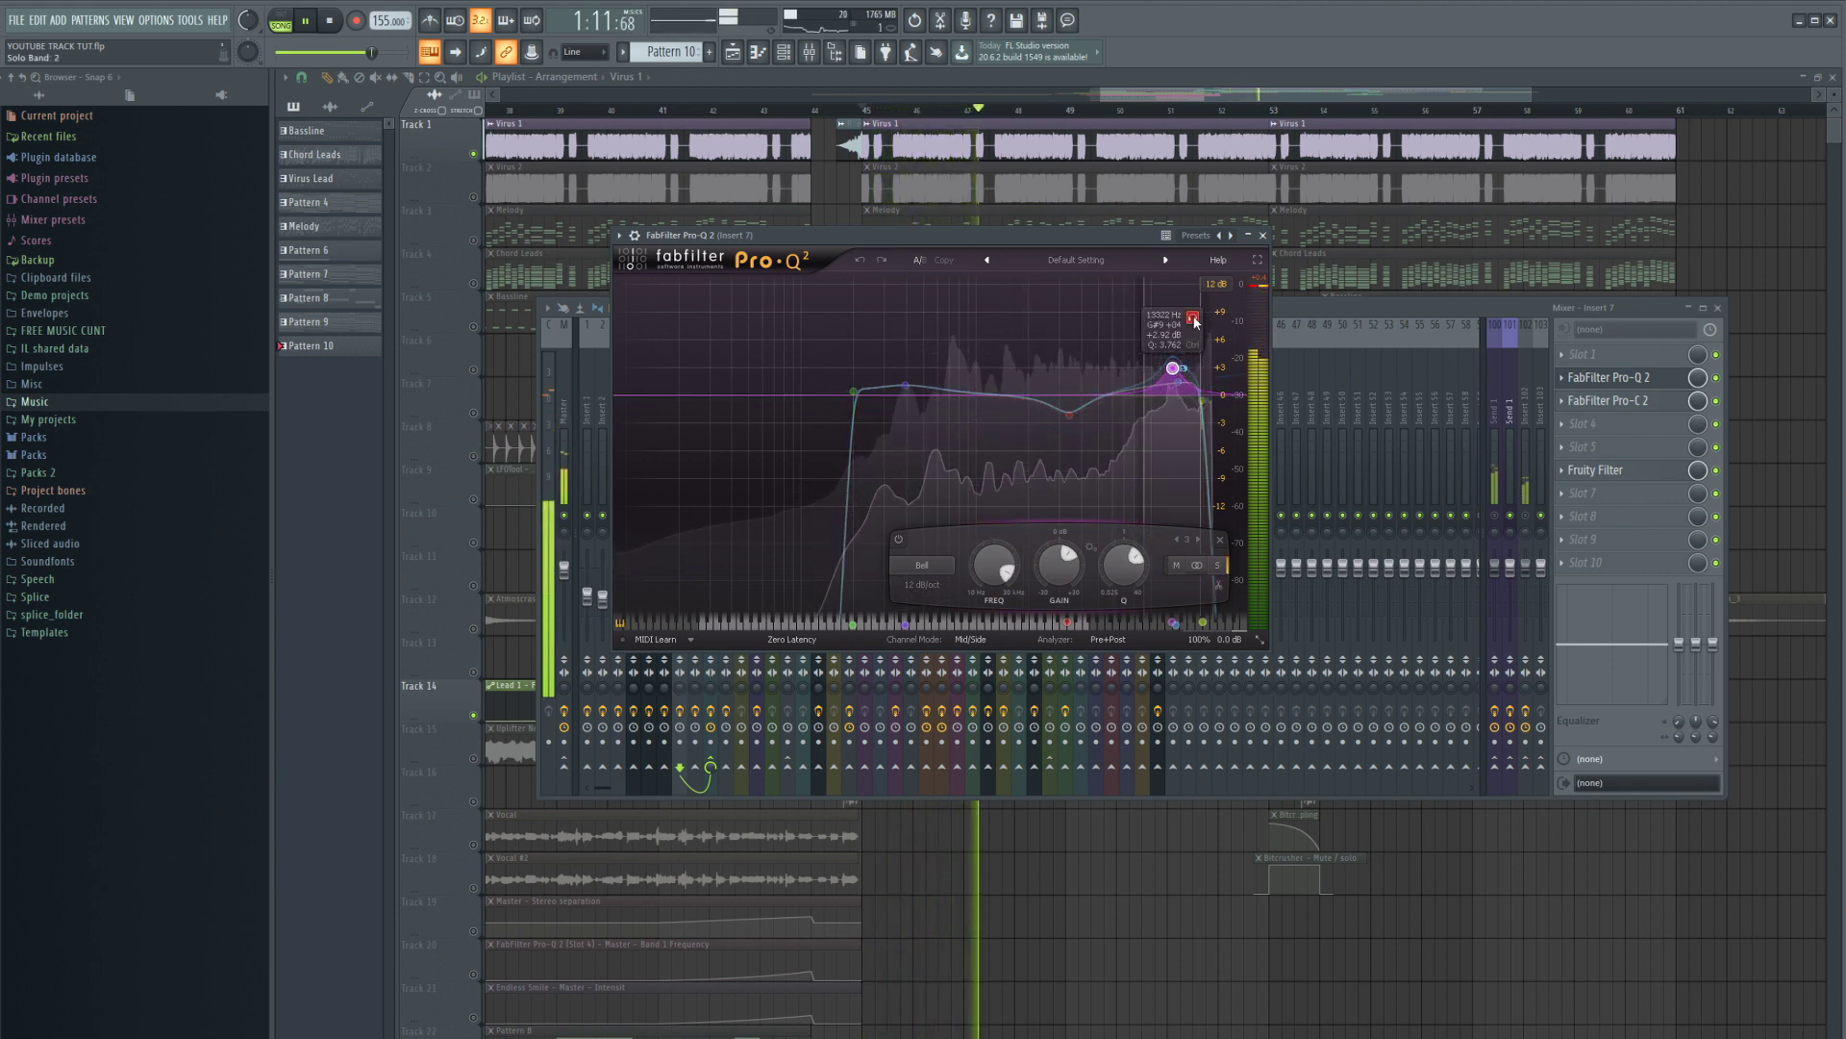
pyautogui.click(1194, 318)
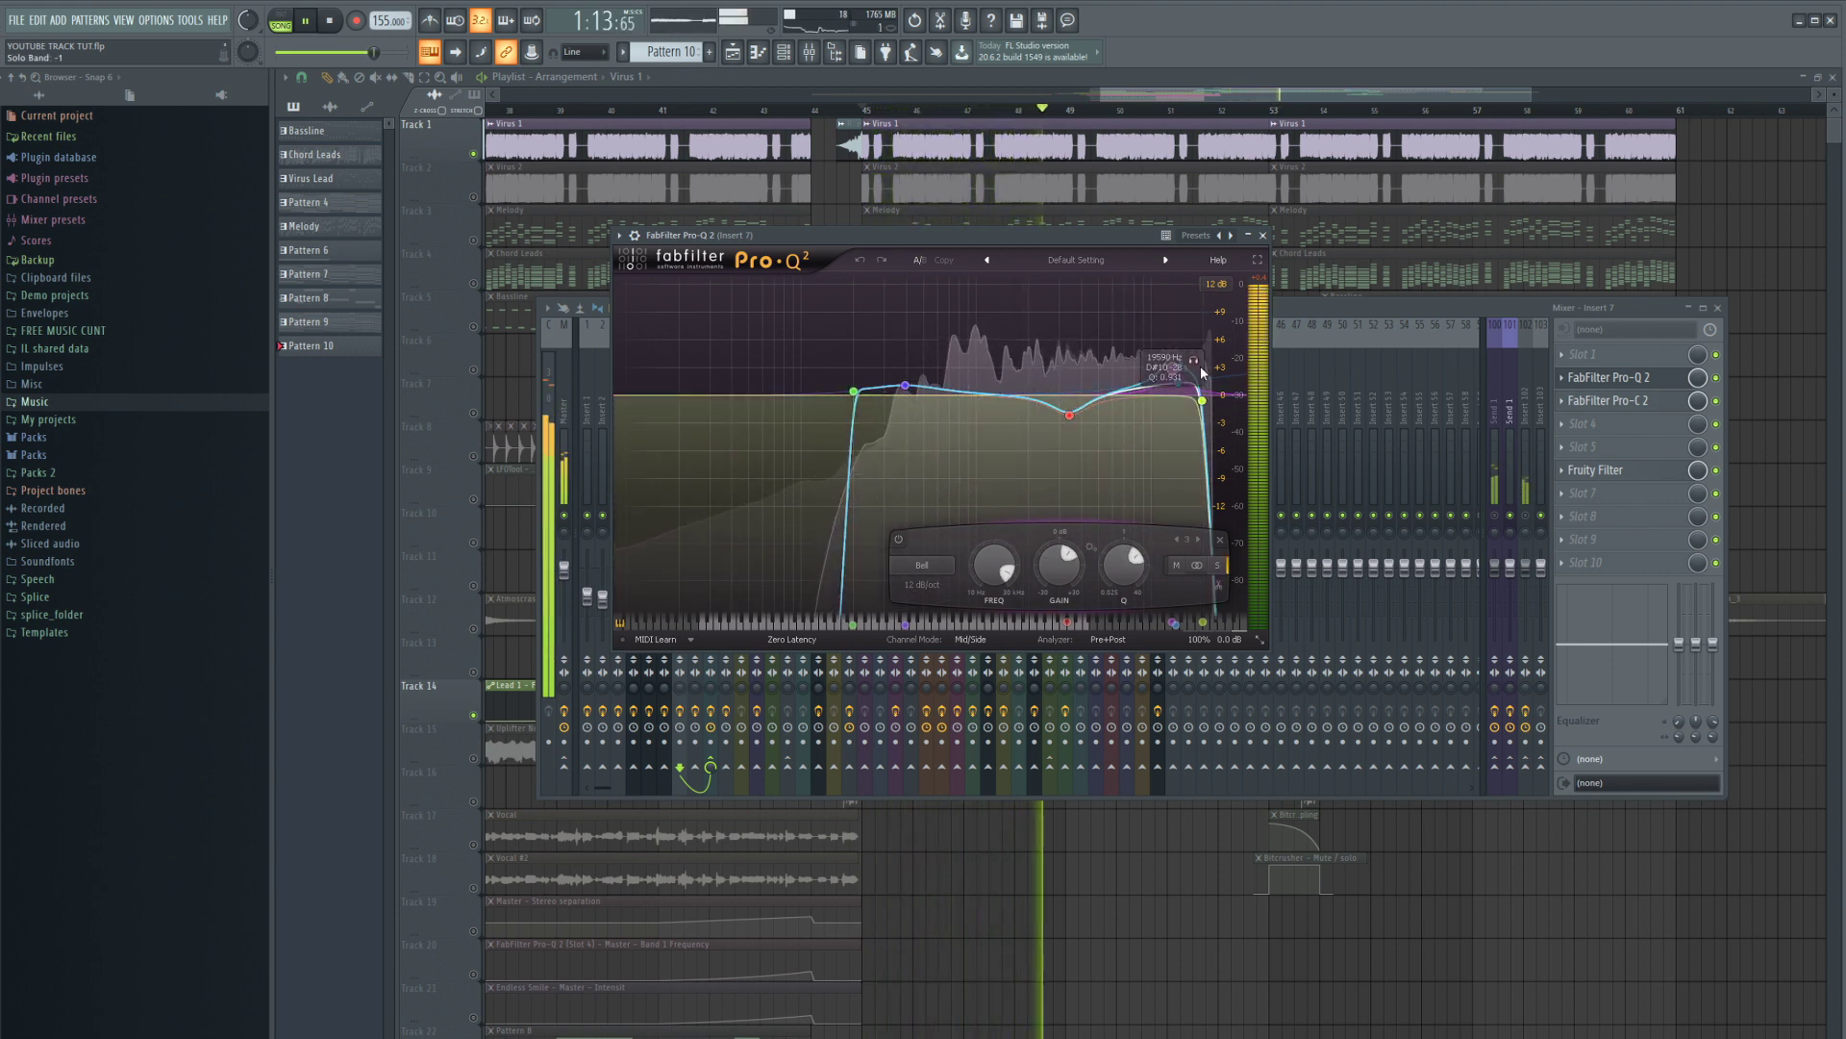
pyautogui.moveTo(1202, 400); pyautogui.dragTo(1198, 400)
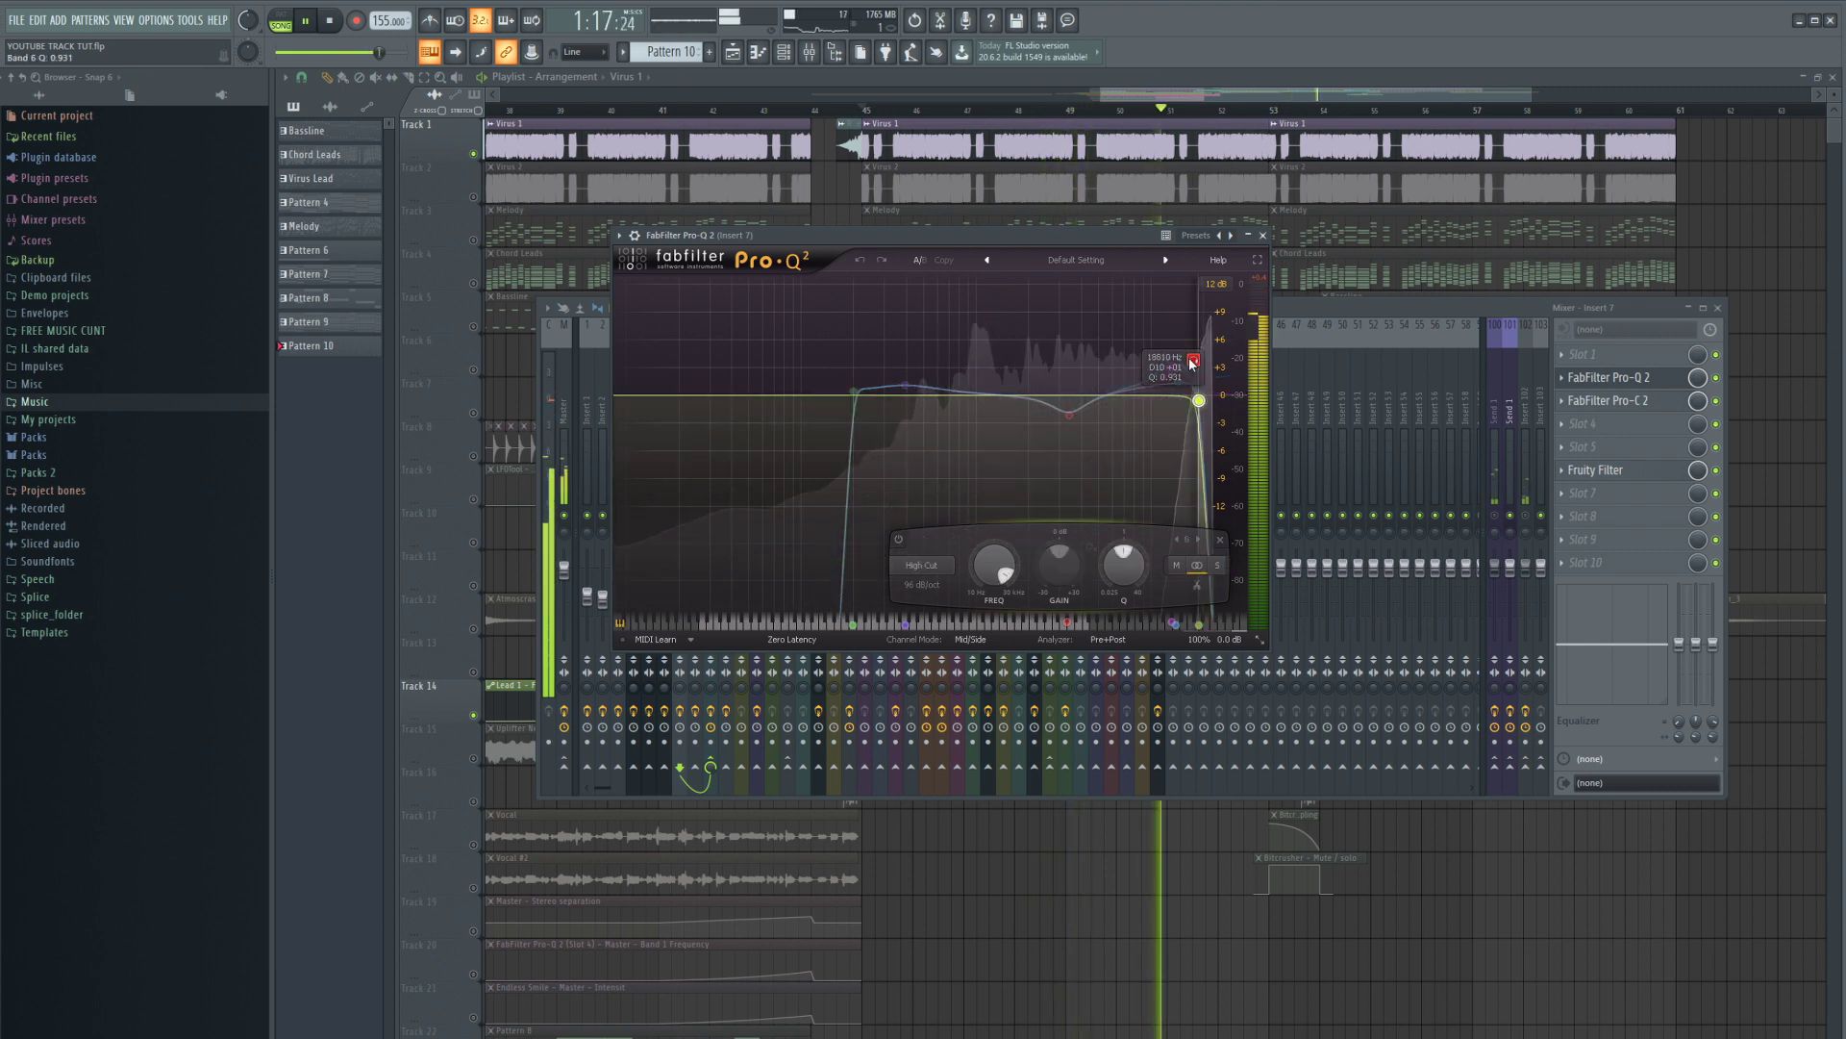
# - Stop playback and check the FabFilter Pro-C 2 compressor settings on insert 7
pyautogui.press('space')
pyautogui.click(1608, 400)
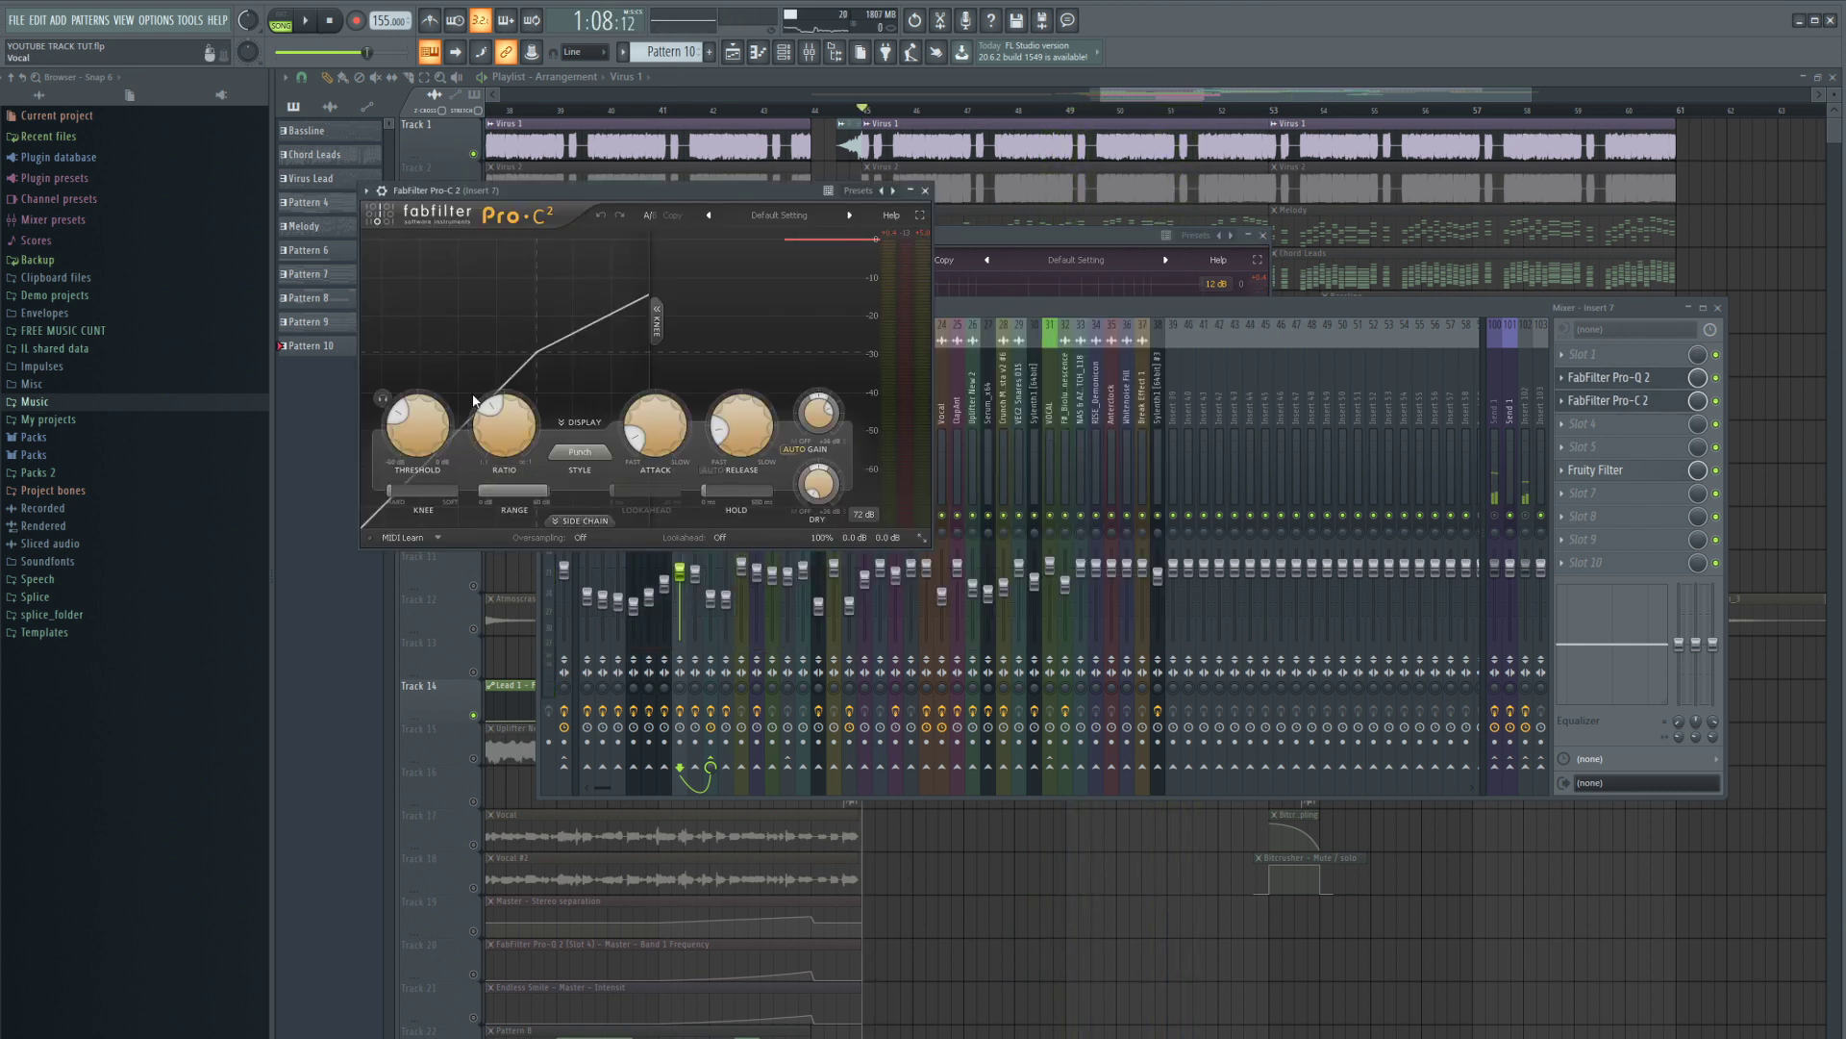
pyautogui.click(927, 191)
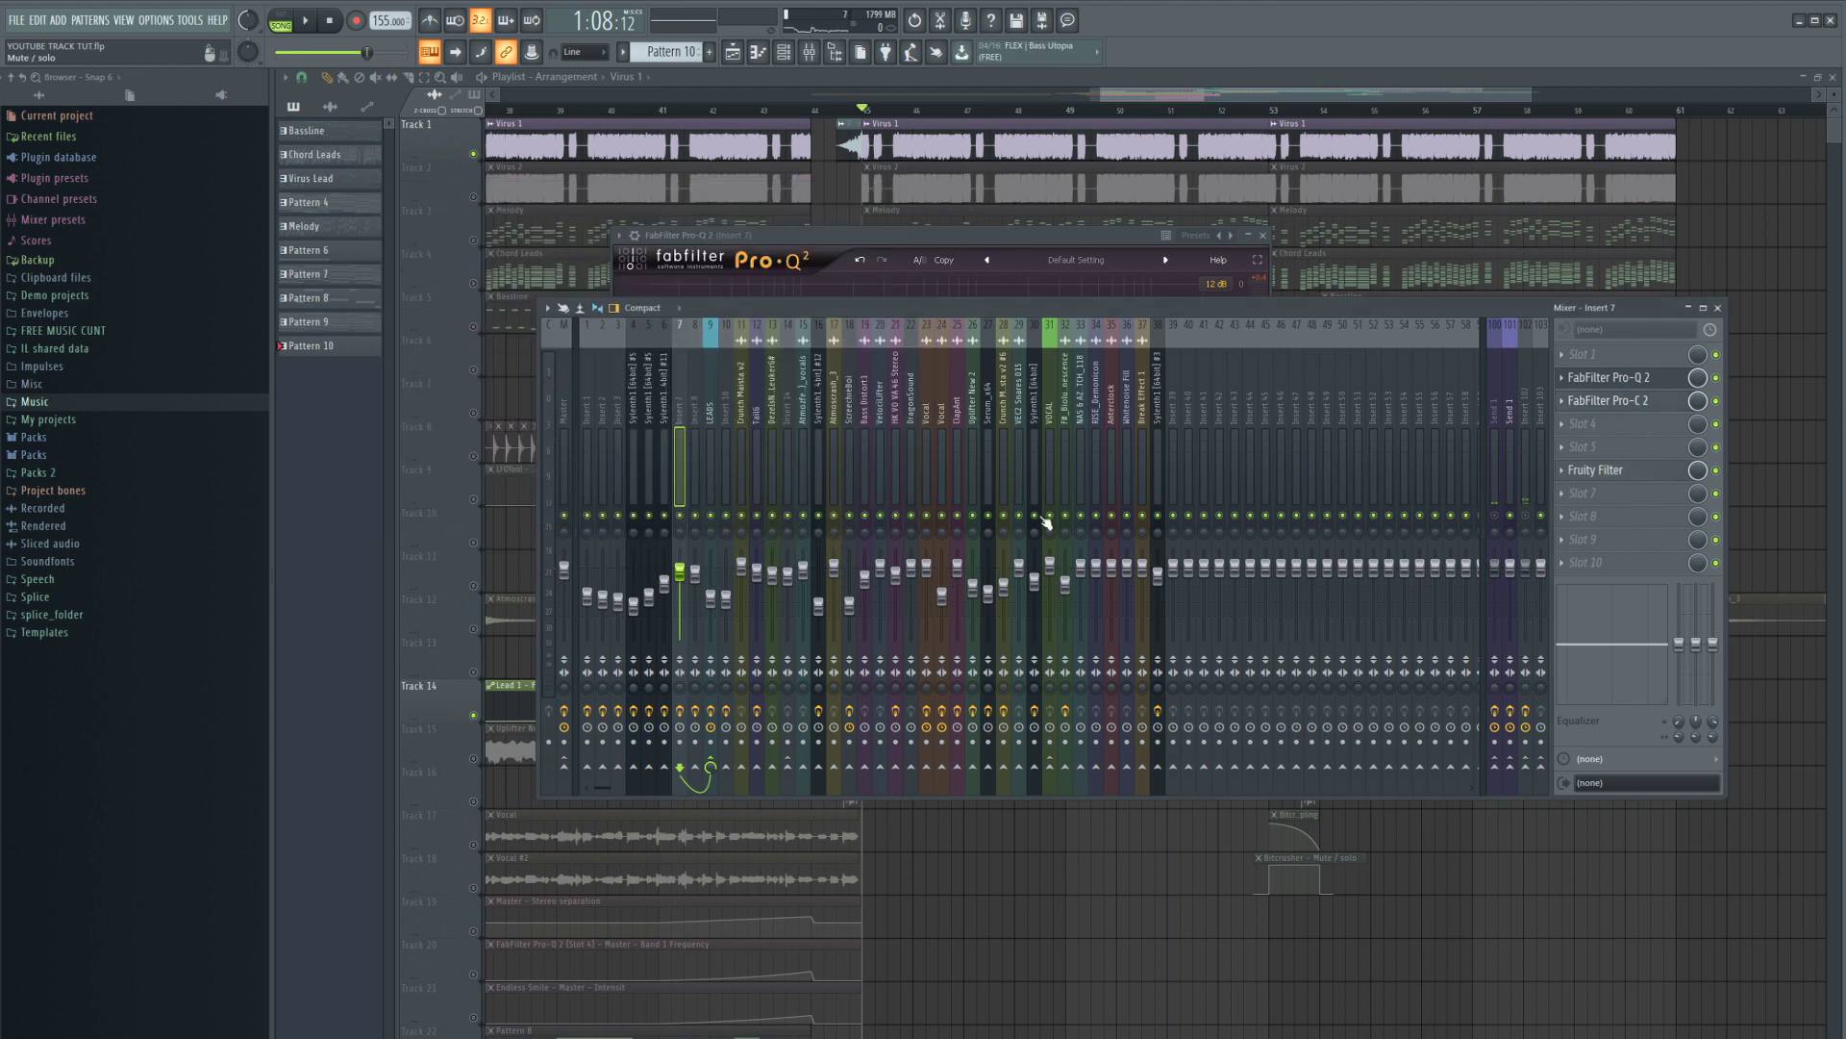
# - Solo the Virus 2 track in the playlist and play it briefly with the mixer open
pyautogui.click(484, 200)
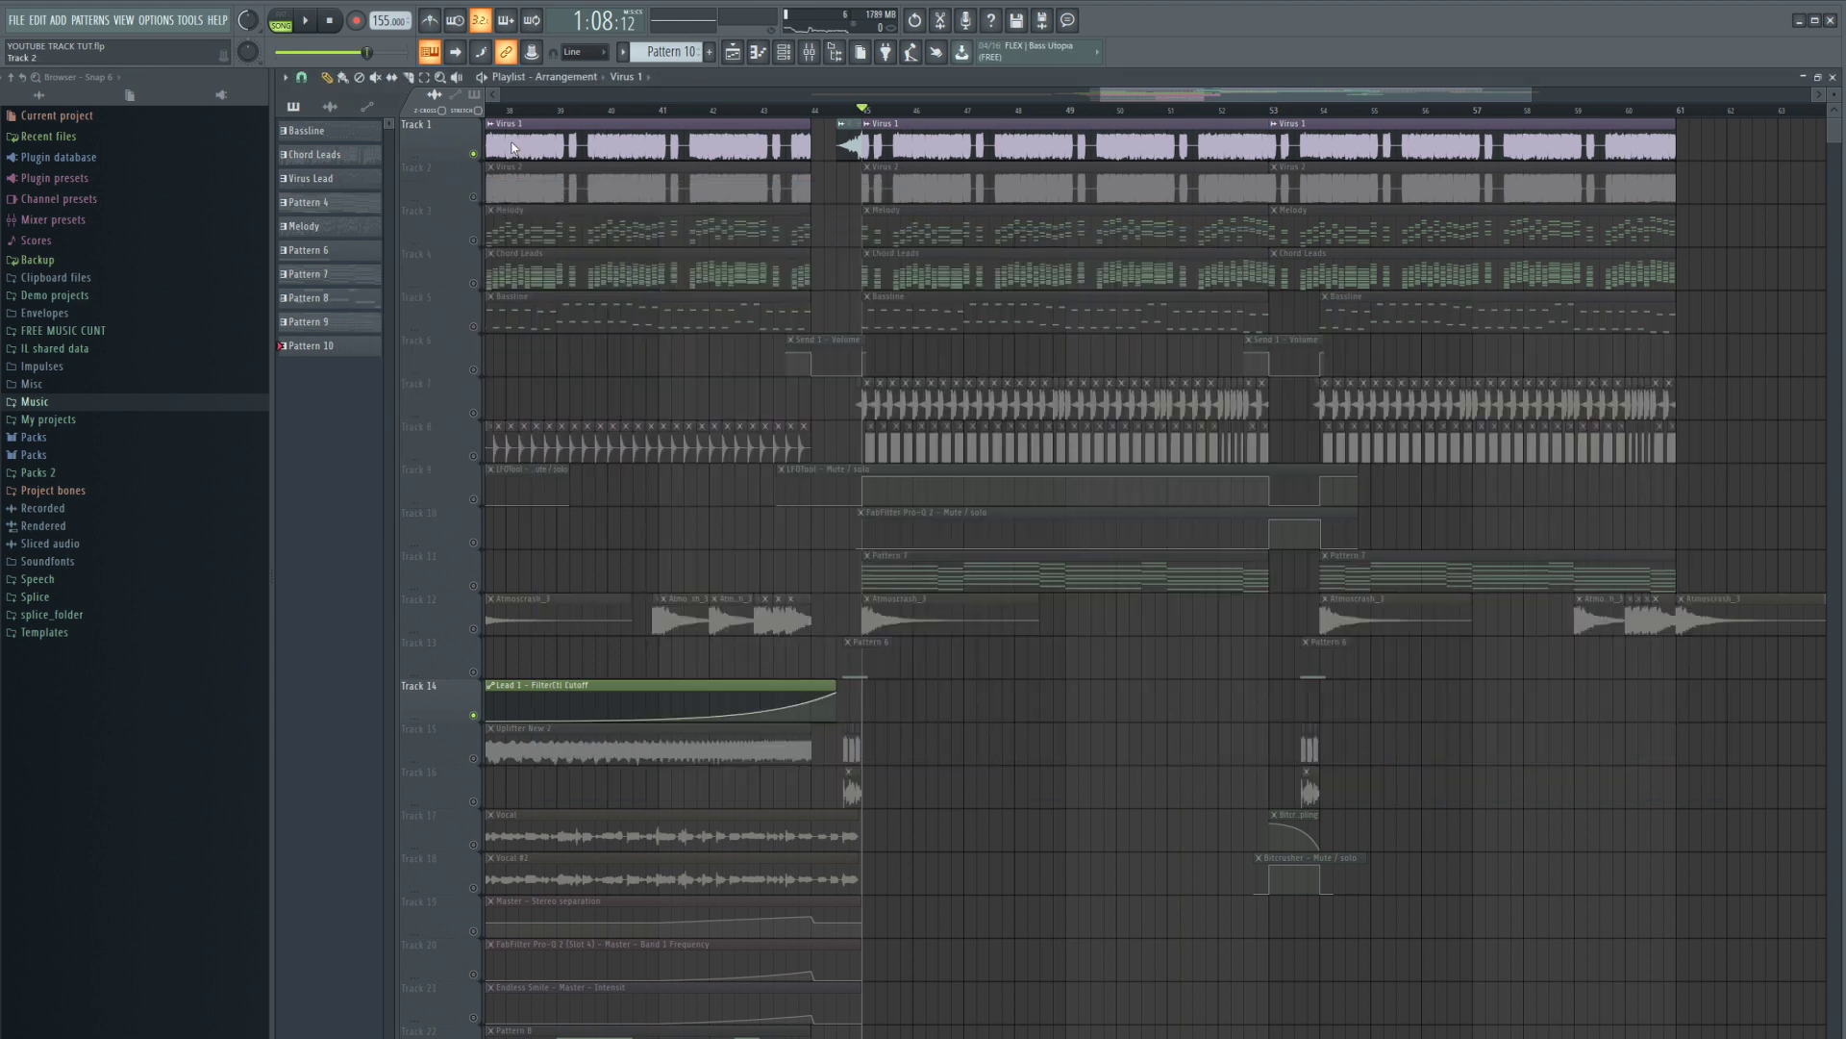
pyautogui.click(472, 169)
pyautogui.click(826, 56)
pyautogui.press('space')
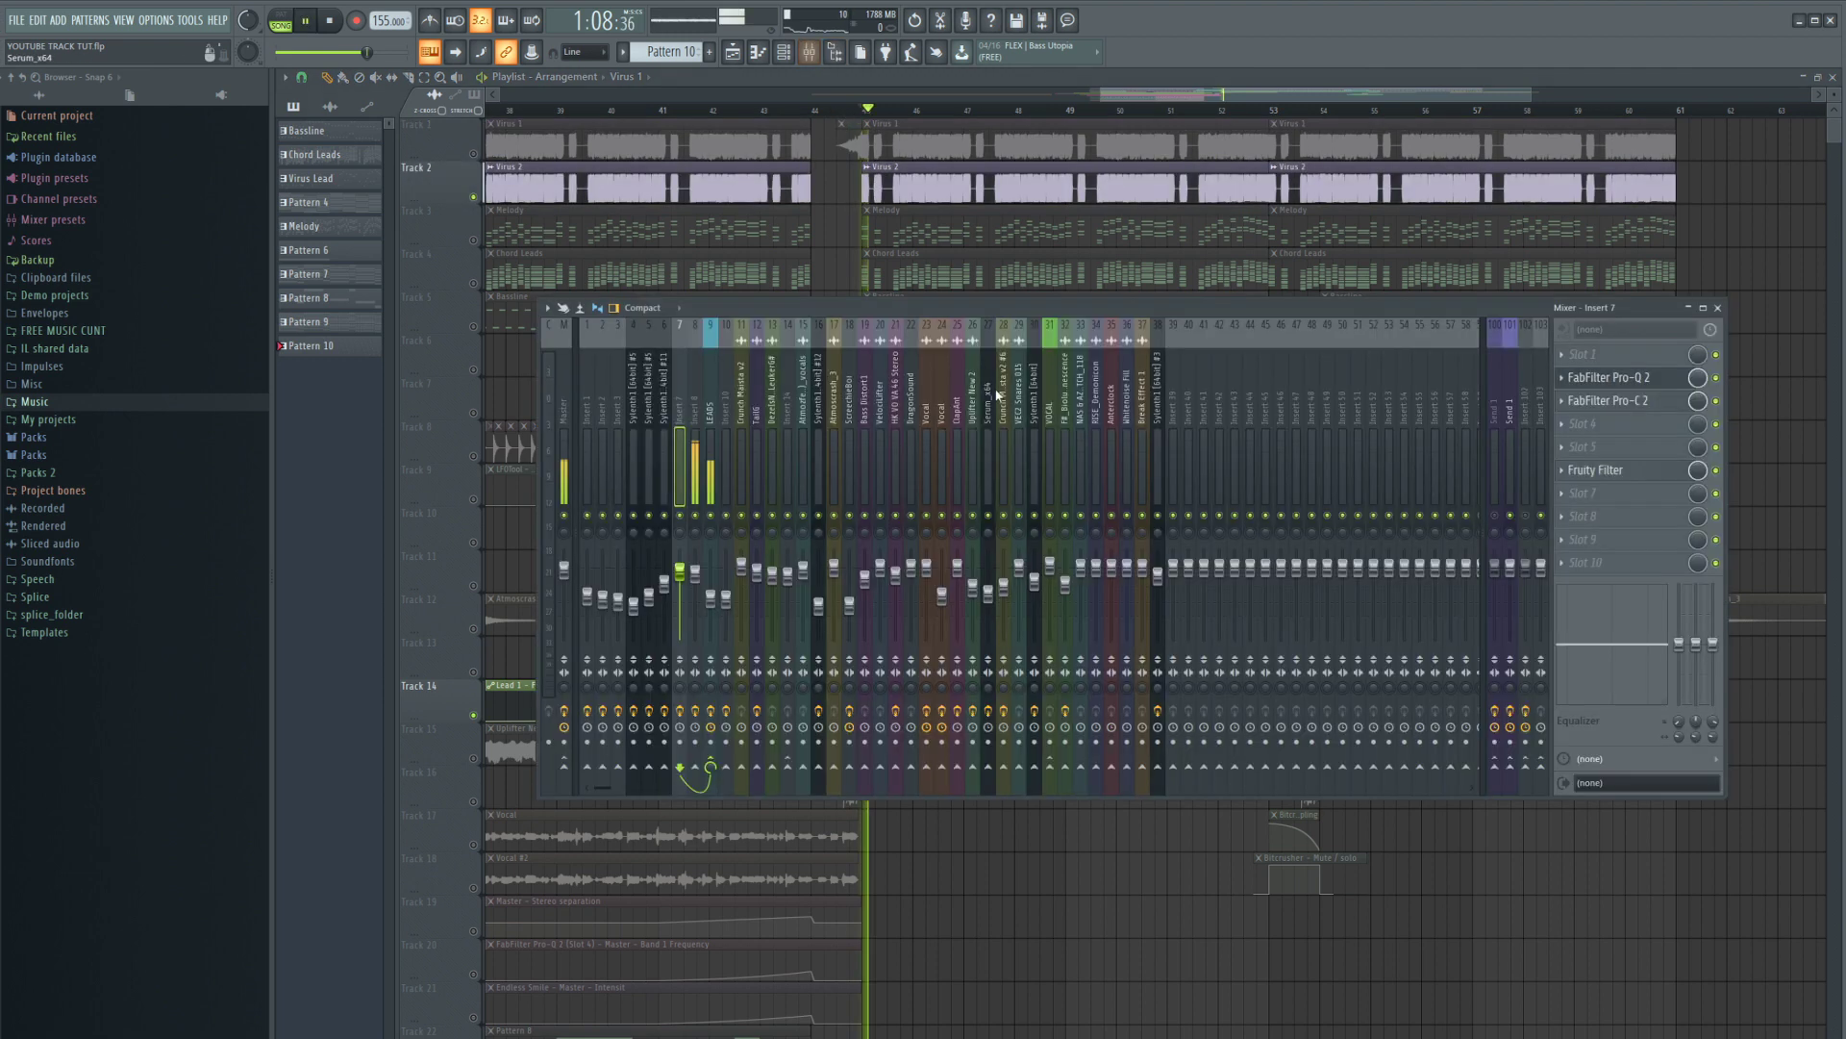
pyautogui.press('space')
# - Examine the FabFilter Saturn band and drive settings on insert 8 while the Virus 2 track plays
pyautogui.click(1645, 356)
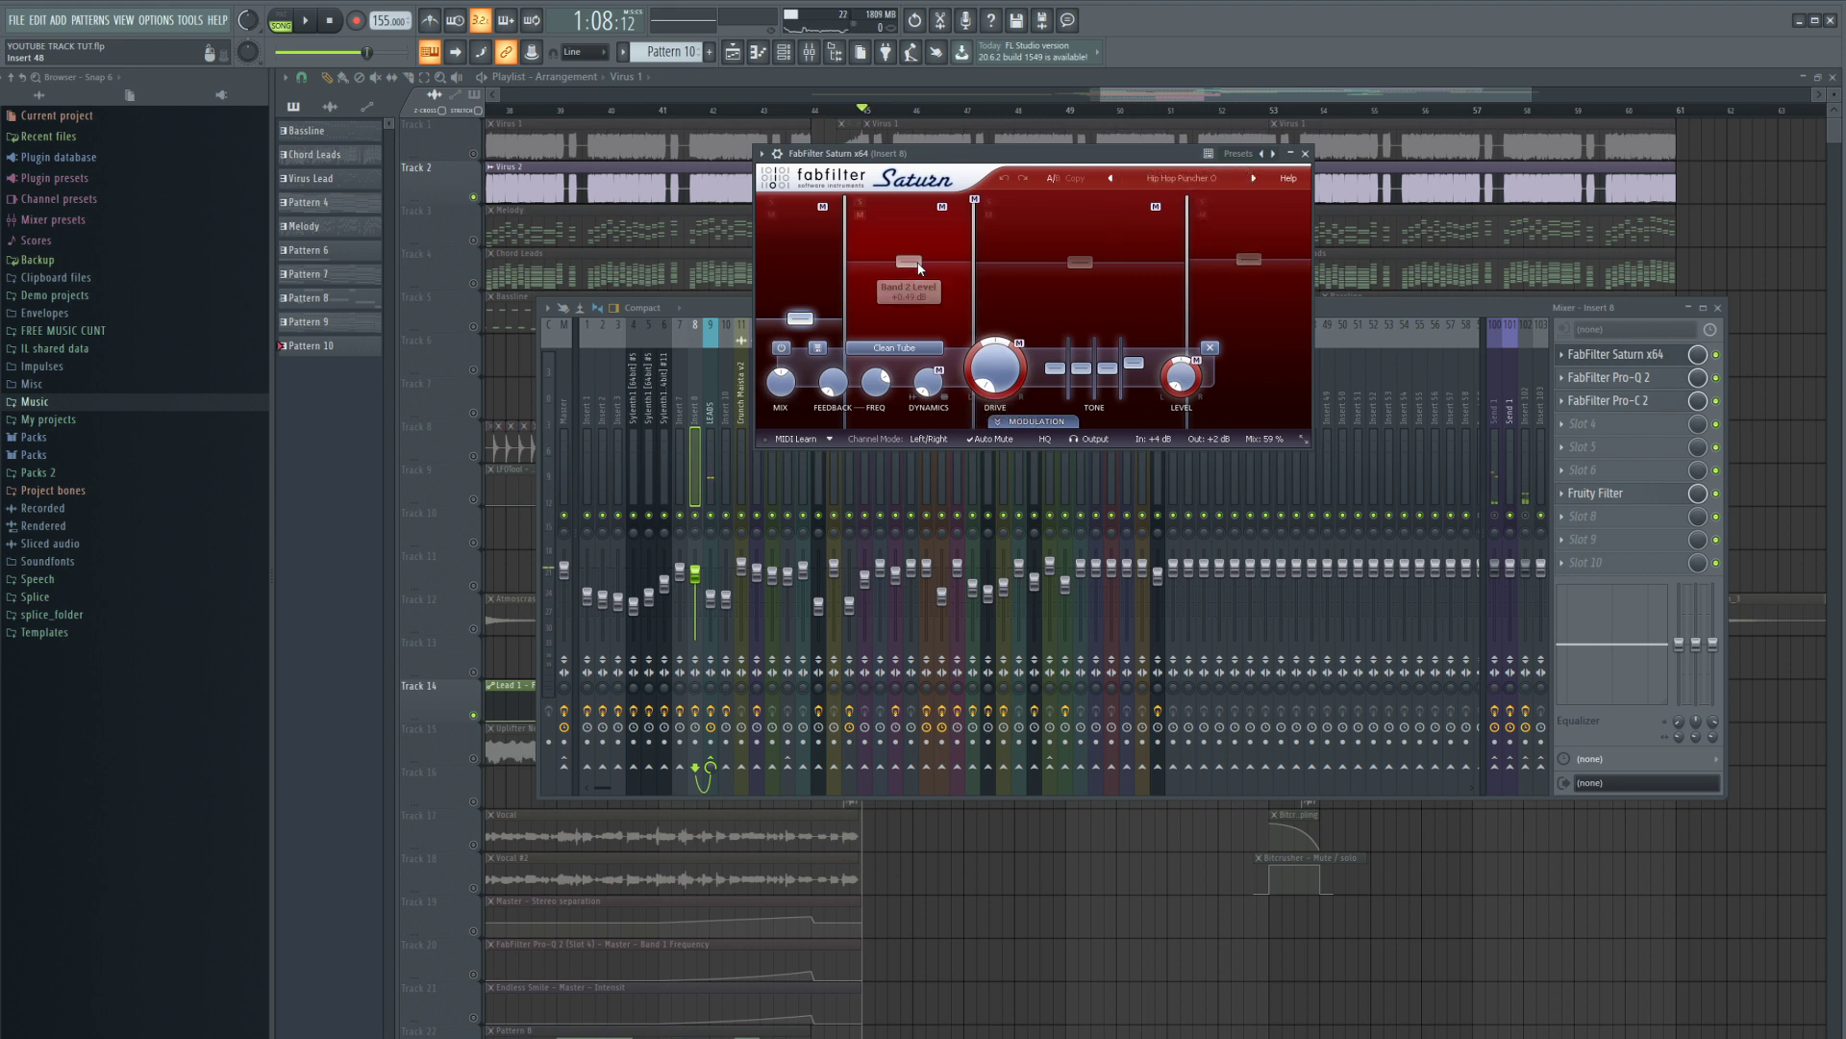
pyautogui.press('space')
pyautogui.click(1679, 381)
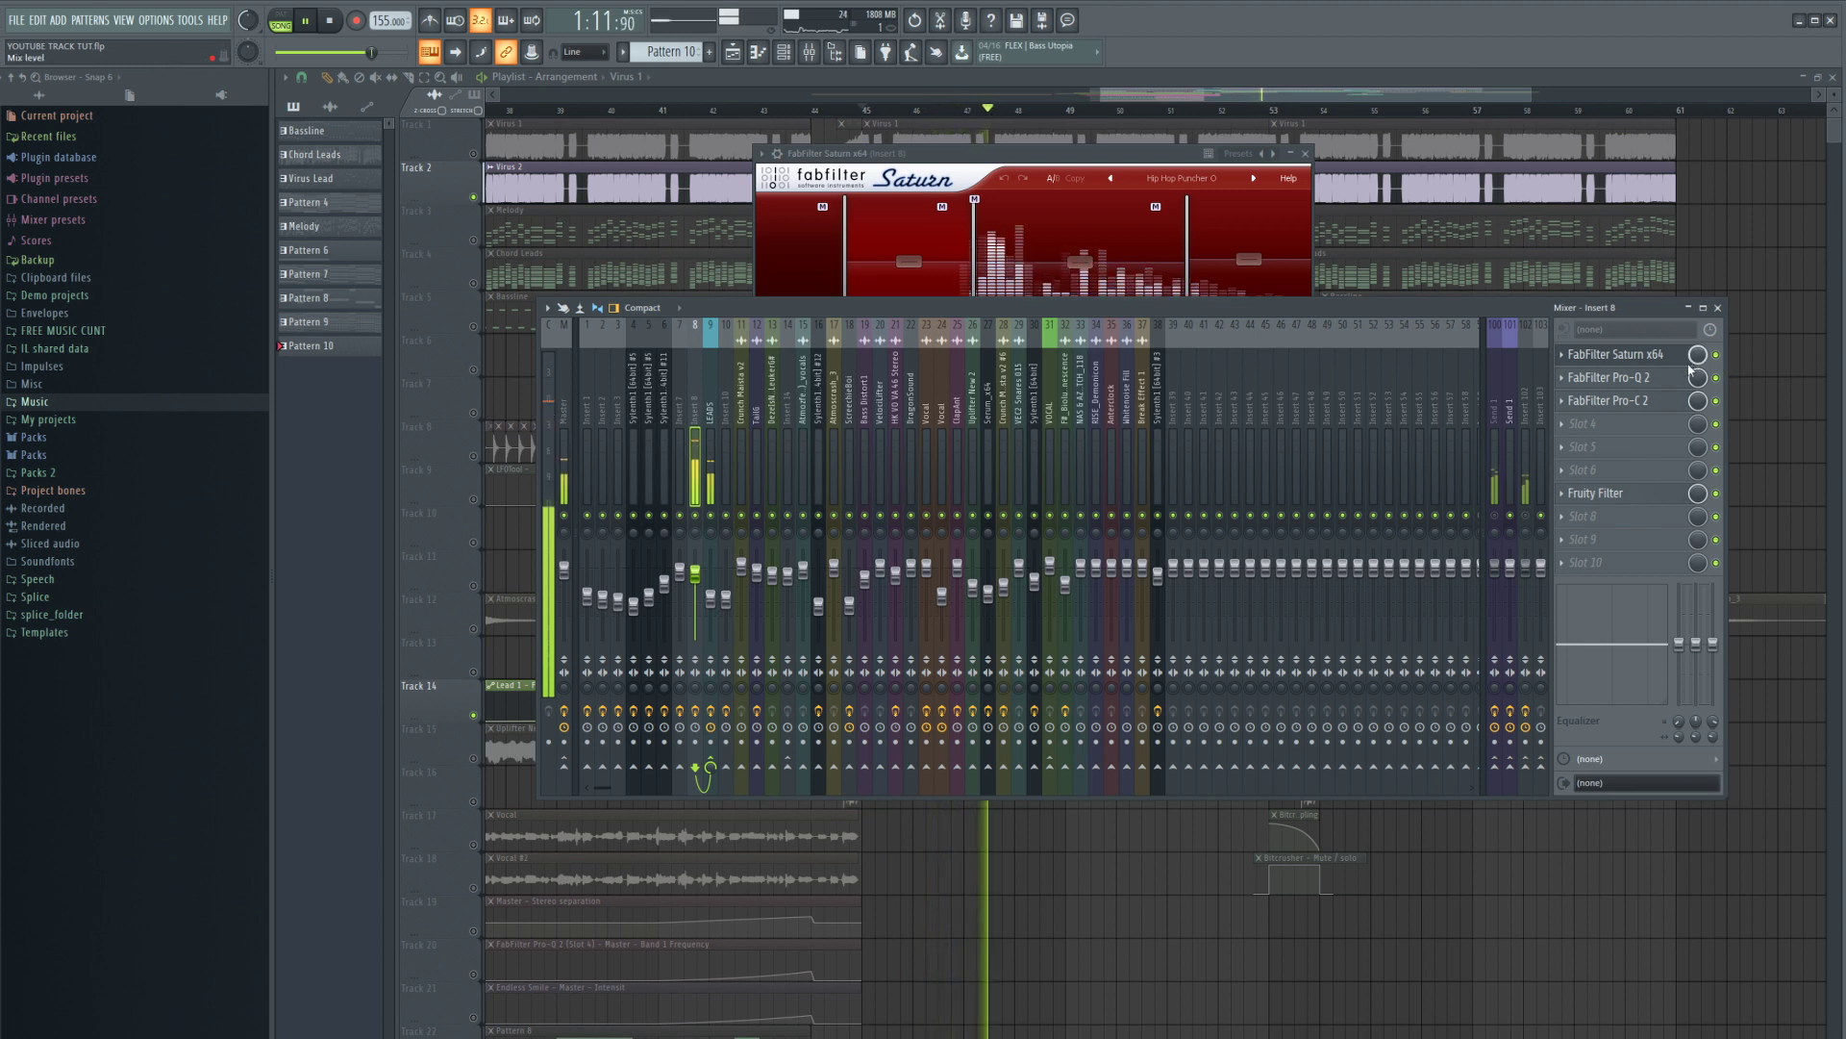
# - Examine the Pro-Q 2 bands and the Pro-C 2 compressor on insert 8, and close all open windows
pyautogui.click(1621, 378)
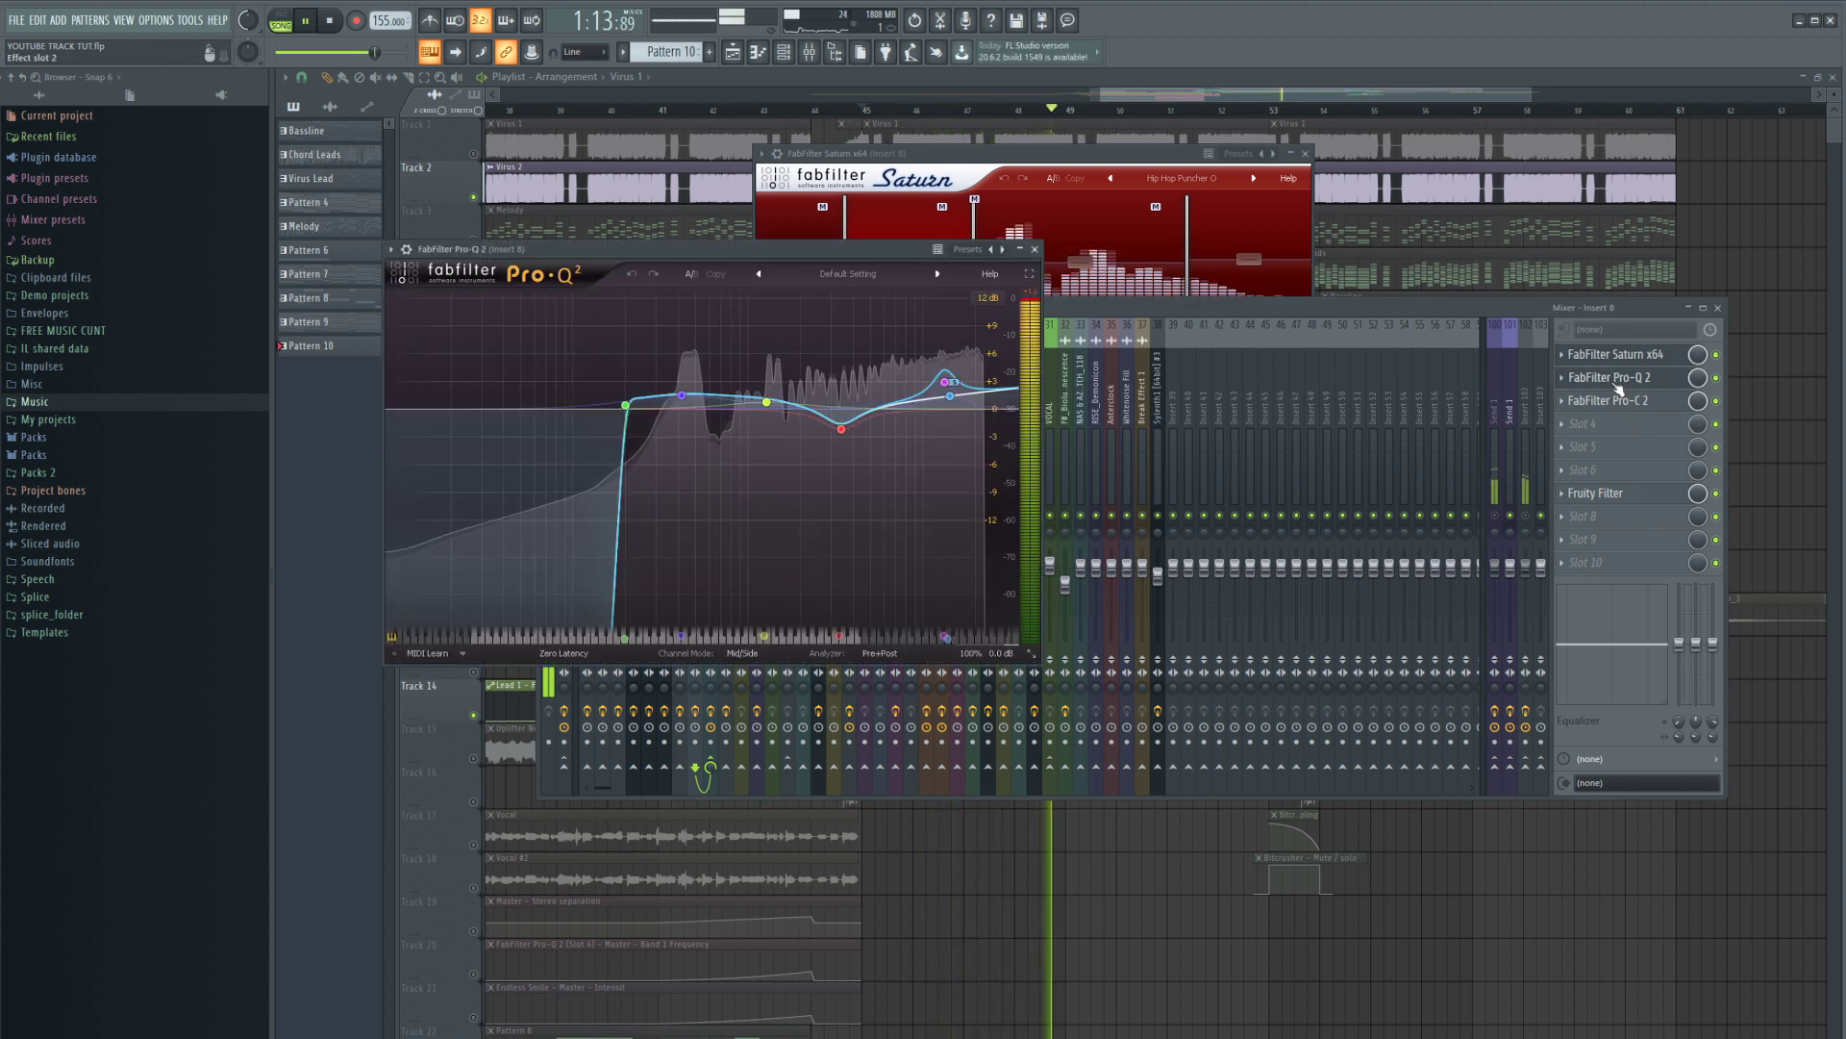
pyautogui.click(682, 397)
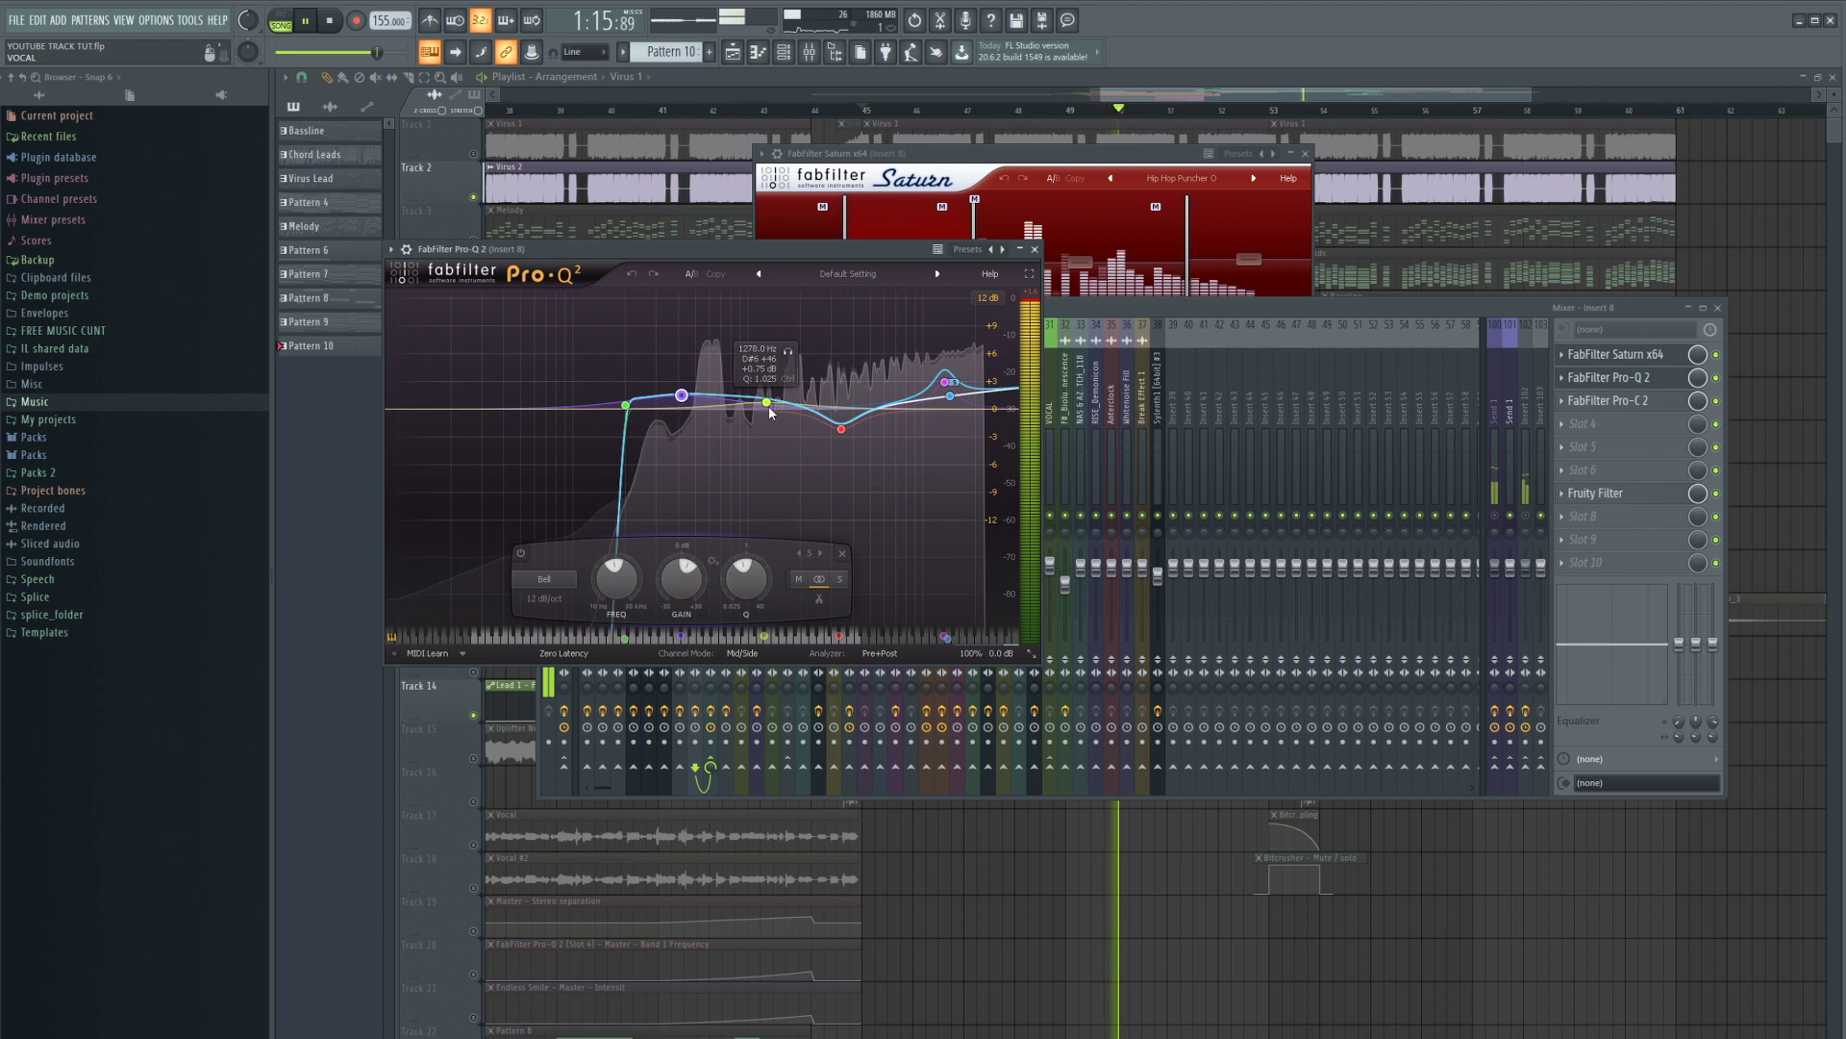
pyautogui.click(842, 431)
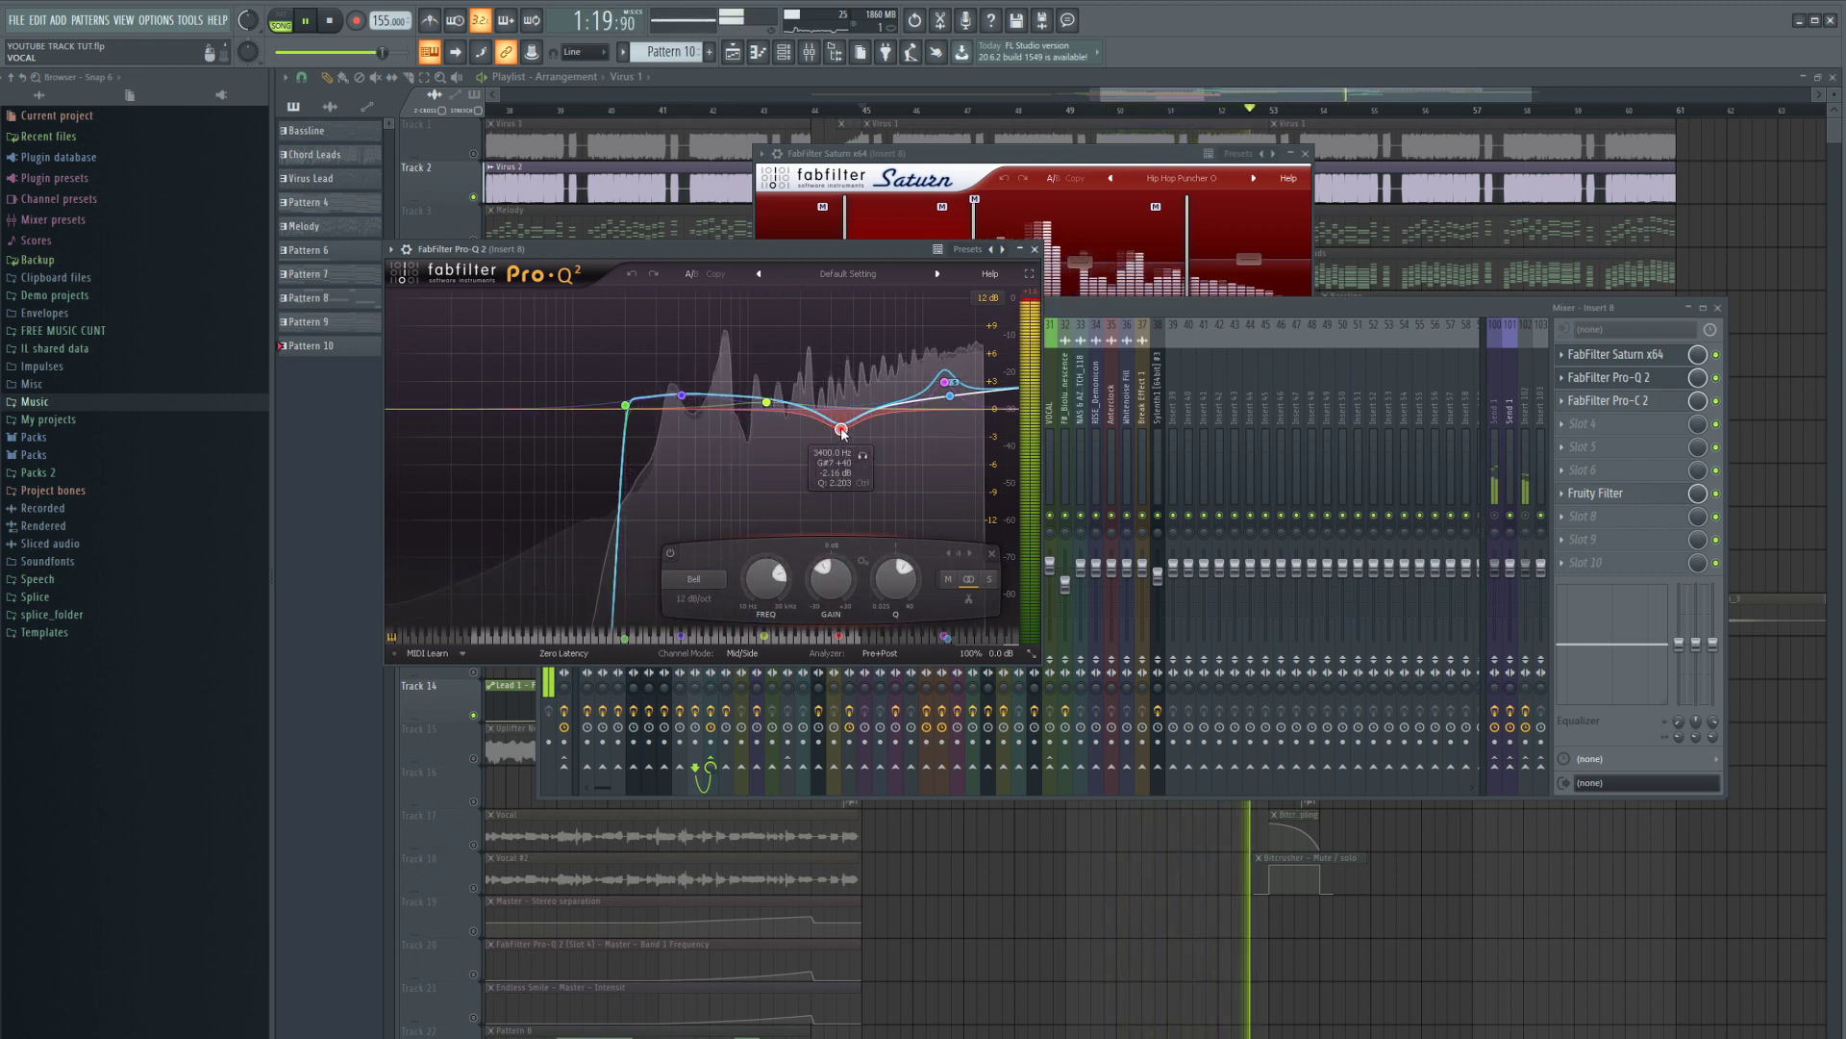
pyautogui.click(949, 382)
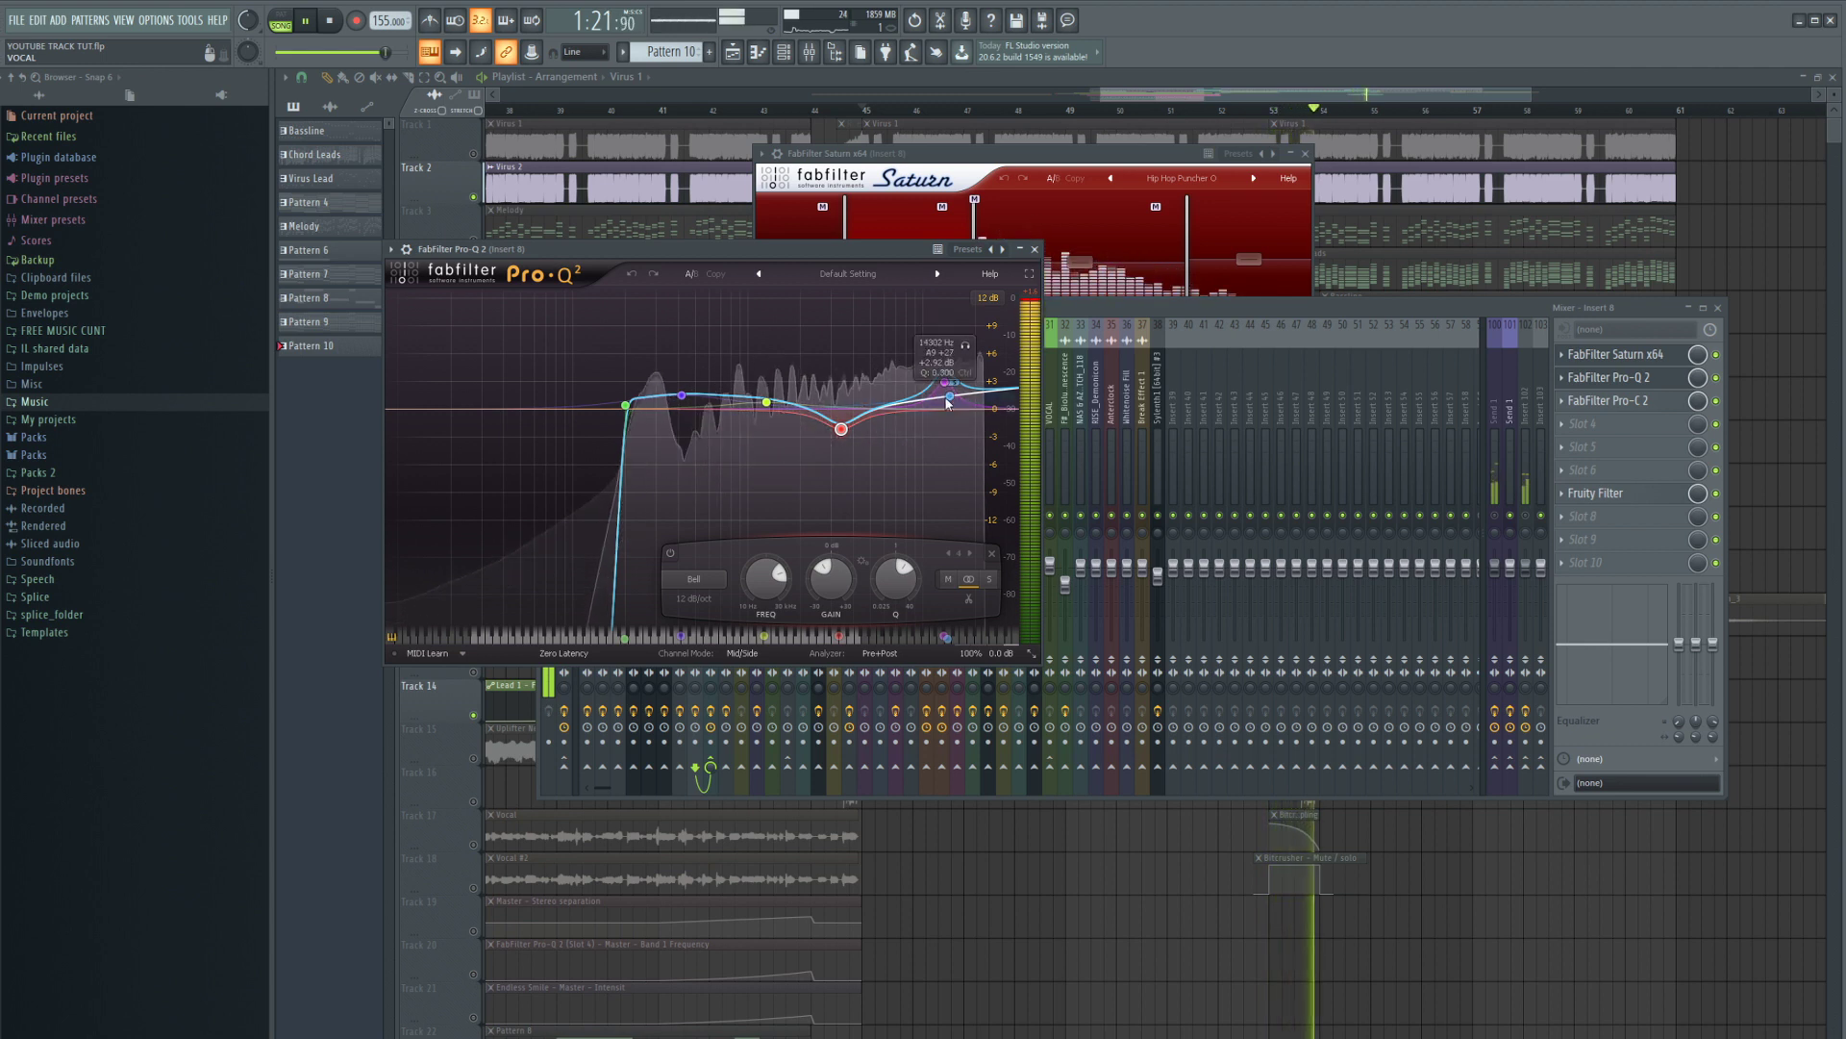
pyautogui.click(1632, 400)
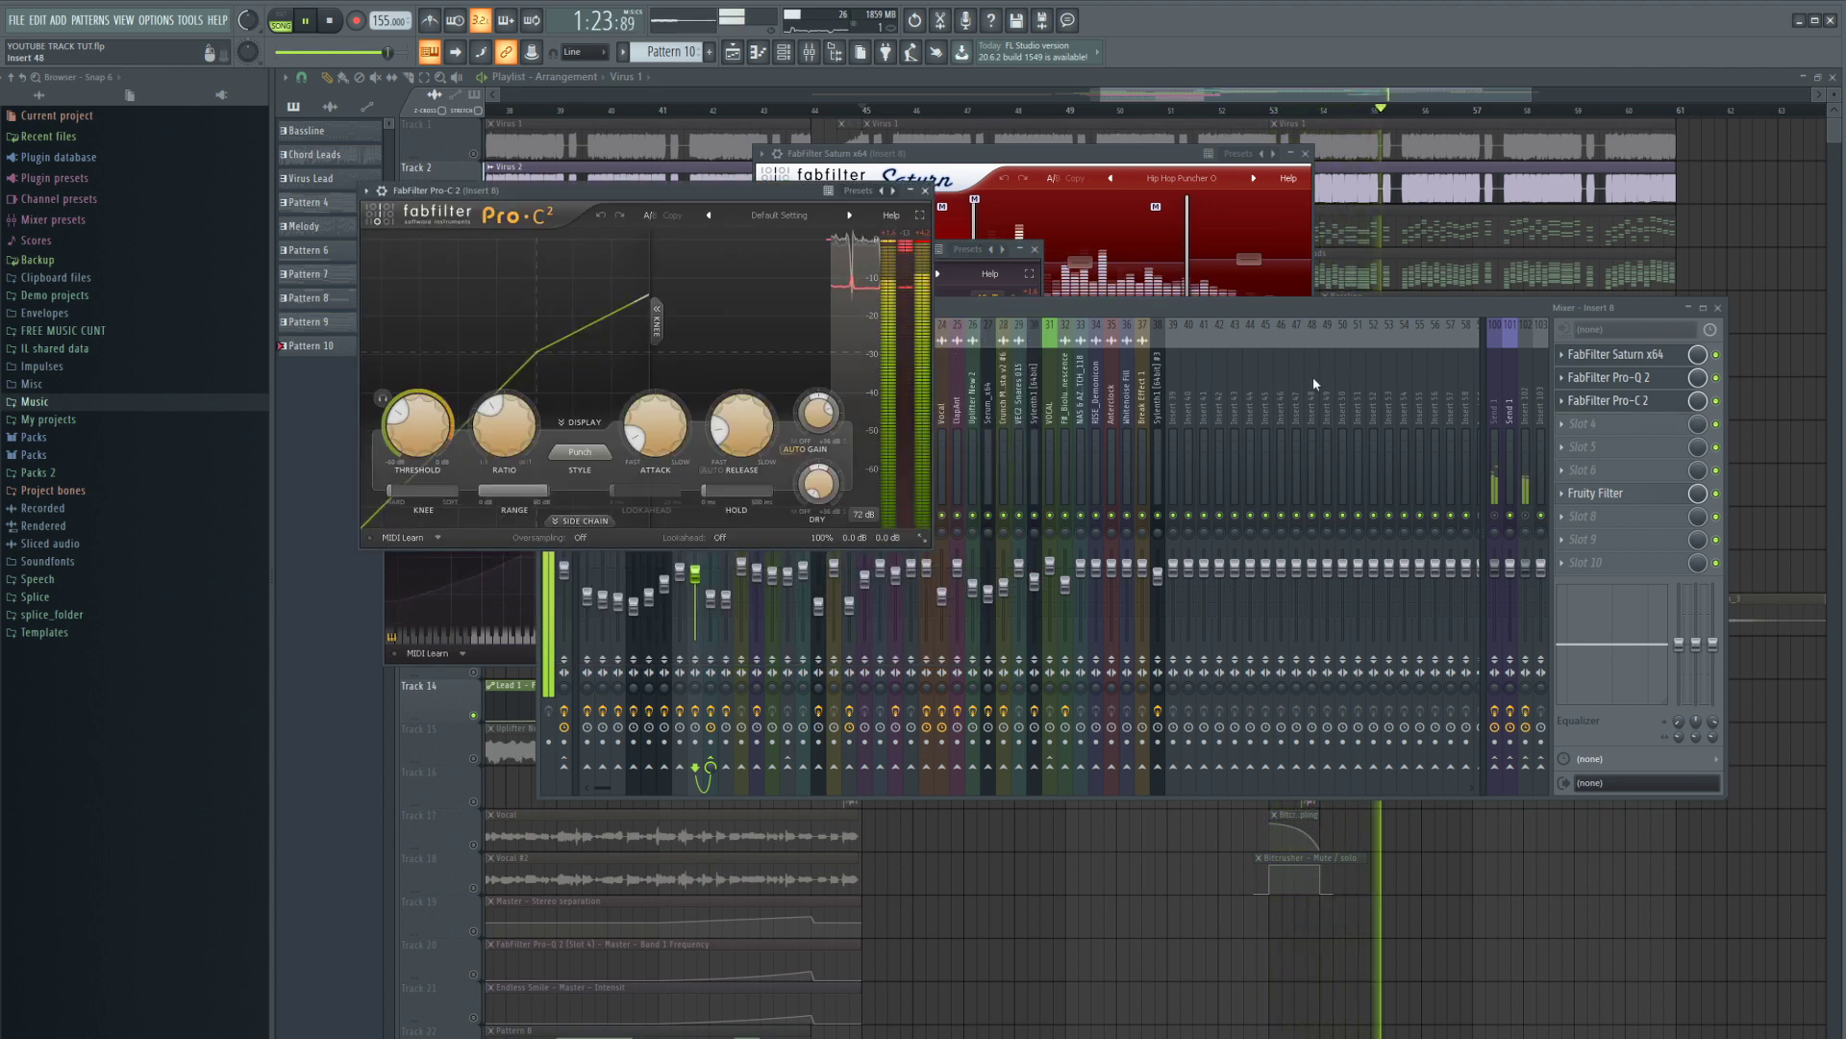
pyautogui.click(1069, 306)
pyautogui.press('F12')
# - Solo the Melody track in the playlist, play it briefly, and select mixer insert 3 to see its effects
pyautogui.keyDown('ctrl'); pyautogui.click(473, 240); pyautogui.keyUp('ctrl')
pyautogui.press('space')
pyautogui.press('F9')
pyautogui.press('space')
pyautogui.click(598, 406)
pyautogui.click(617, 408)
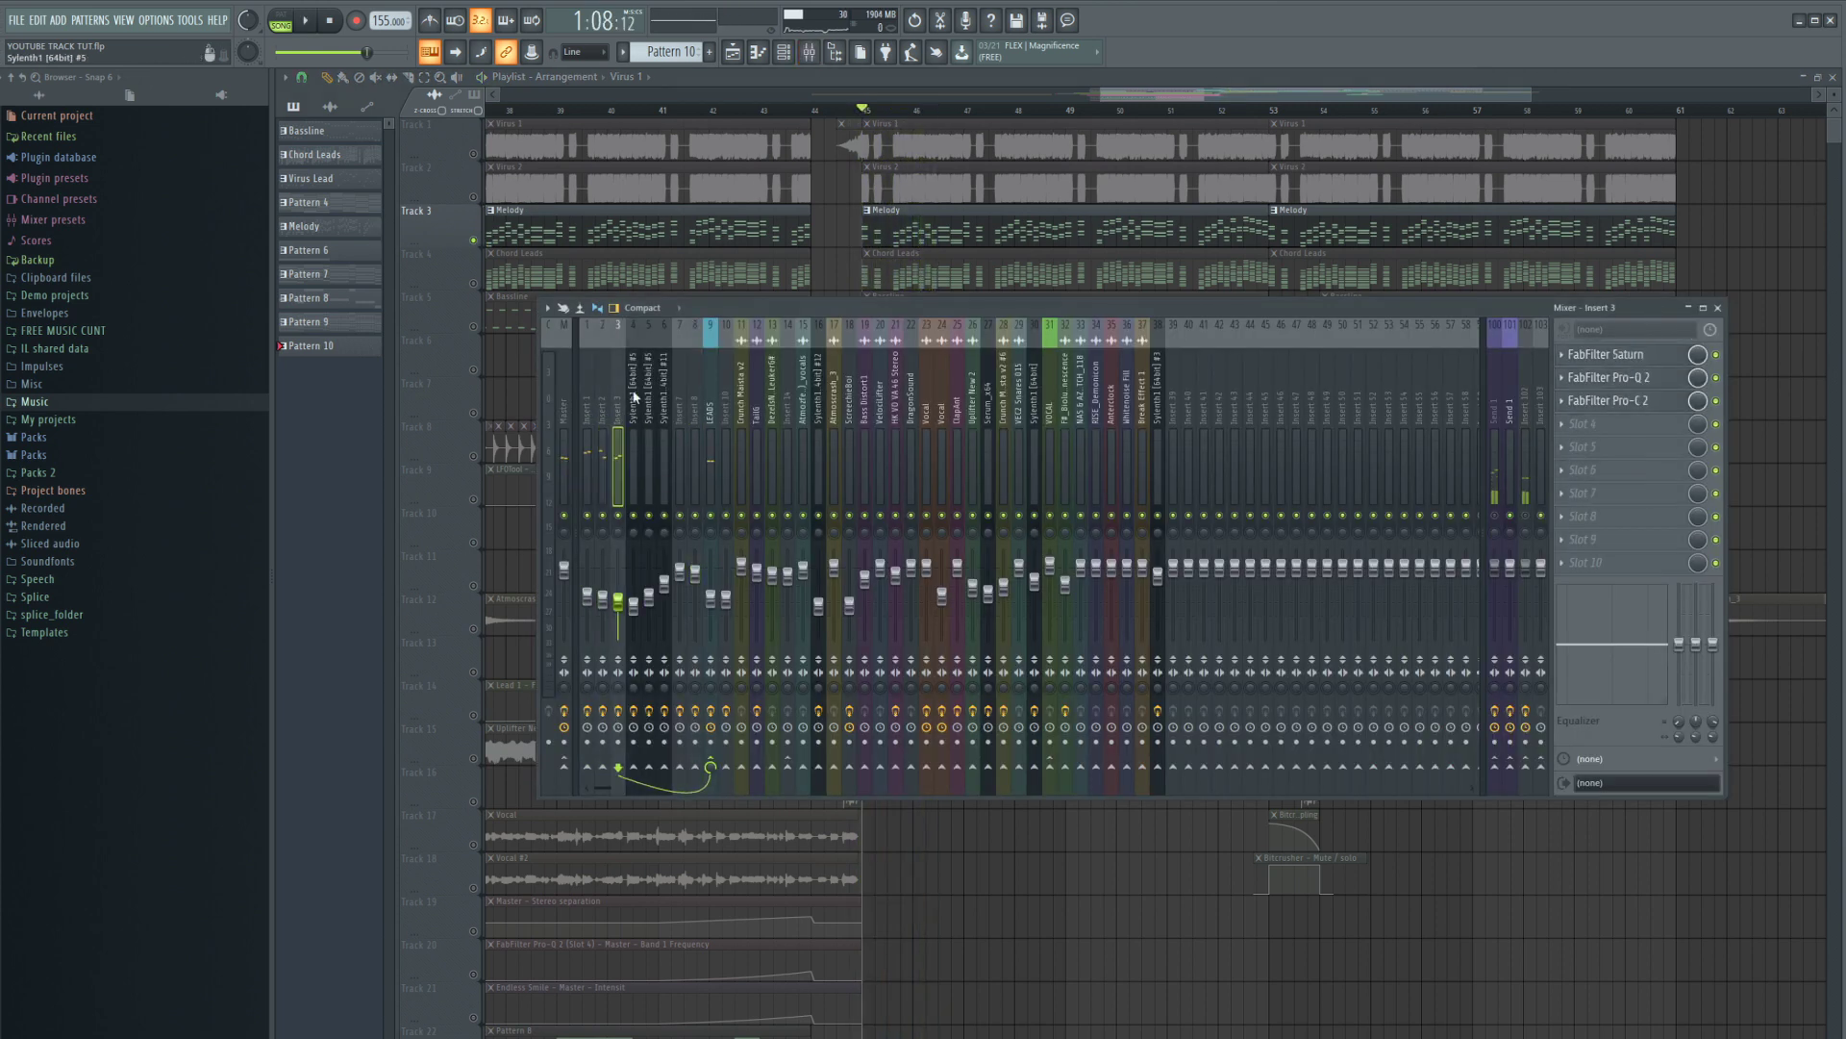
# - Show the channel rack in place of the mixer and select the Melody pattern from its playlist clip
pyautogui.press('F6')
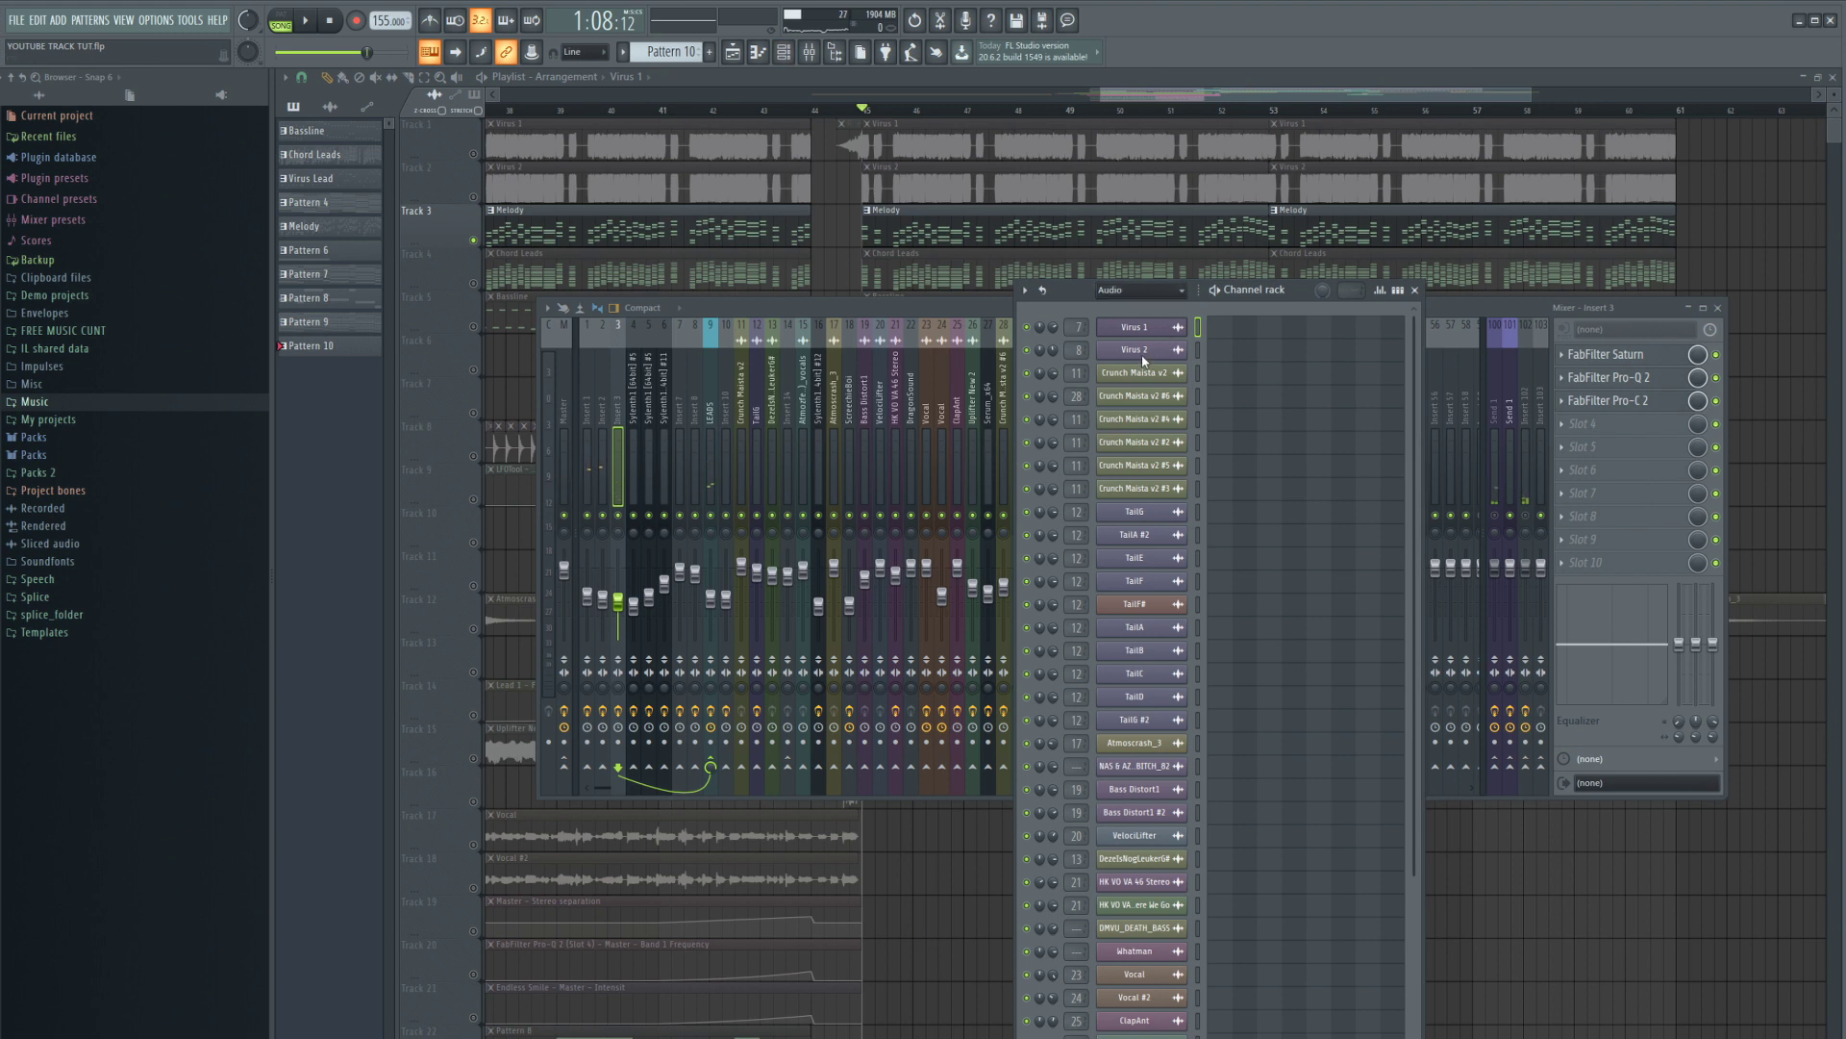
pyautogui.press('F9')
pyautogui.click(866, 210)
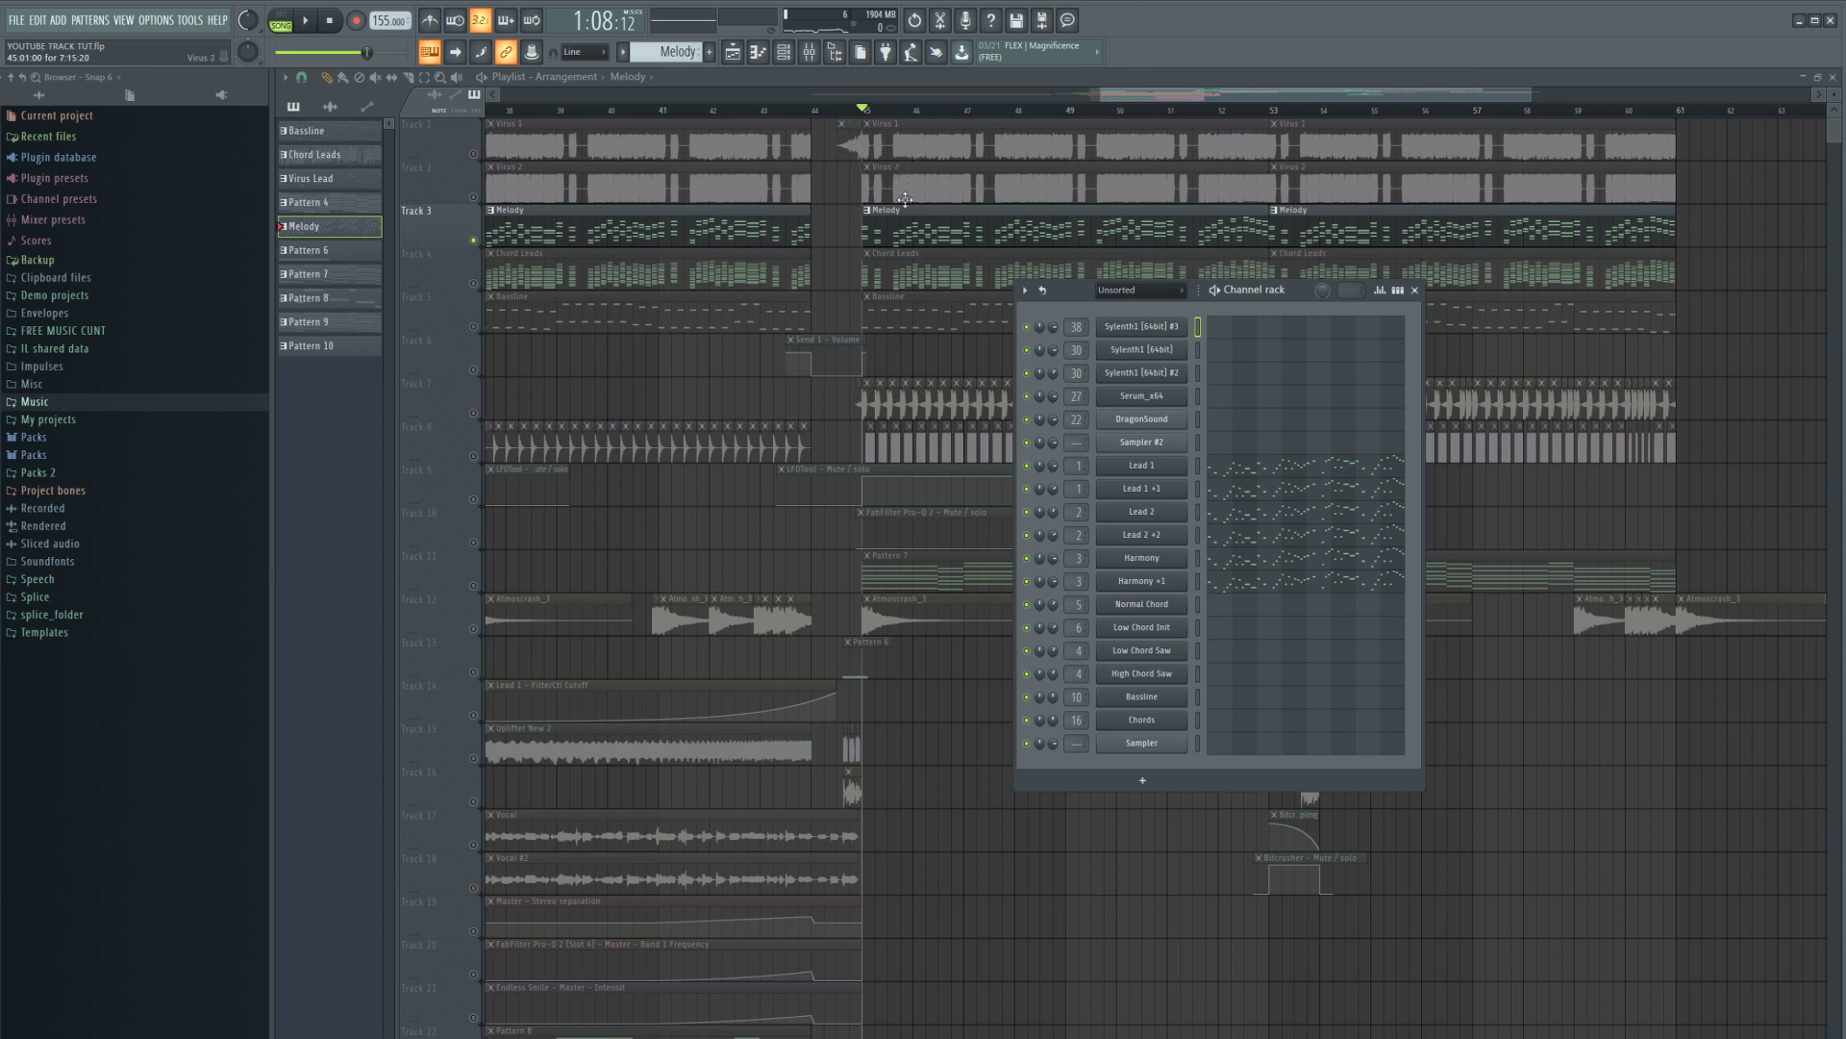
# - Play the soloed Lead 1 channel, select insert 1 in the mixer, and move the mixer lower to clear the view
pyautogui.press('space')
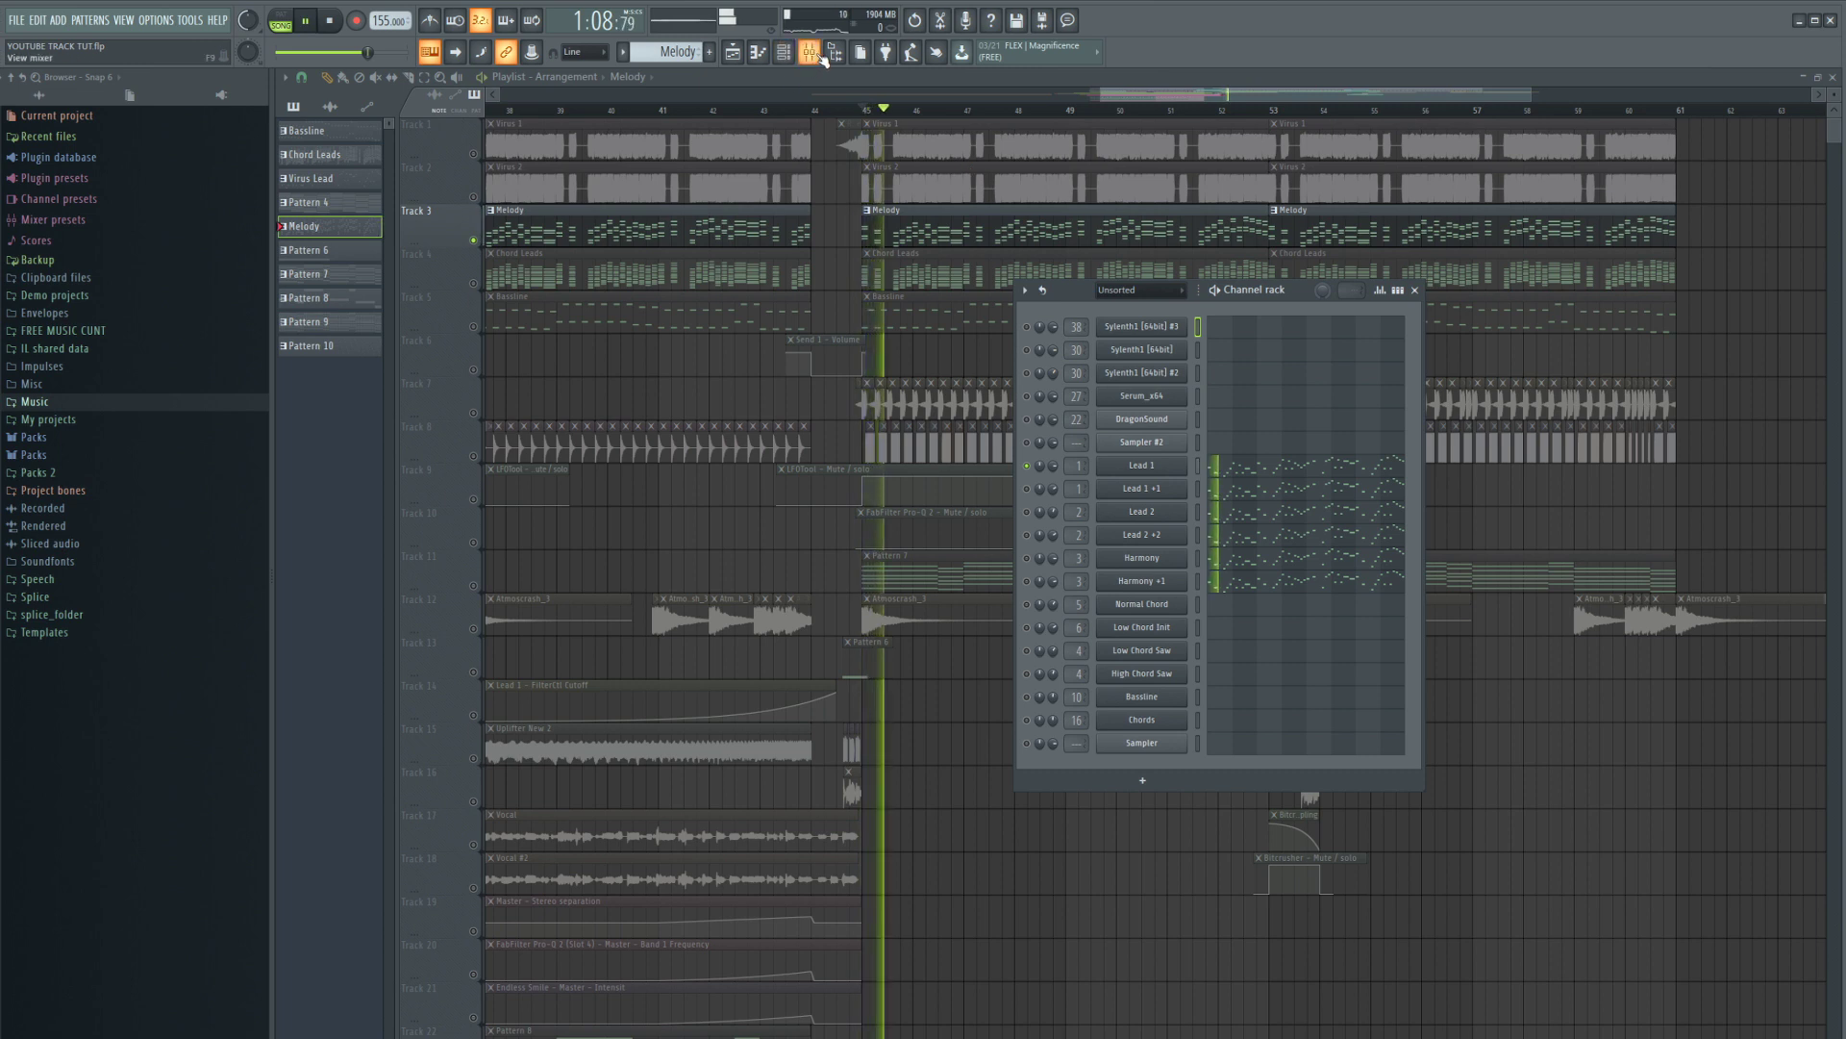
pyautogui.click(809, 52)
pyautogui.click(579, 409)
pyautogui.moveTo(1032, 306); pyautogui.dragTo(1008, 528)
# - Examine Saturn, Pro-Q 2 and Pro-C 2 on Lead 1's insert 1 during playback, and close the windows
pyautogui.click(1616, 577)
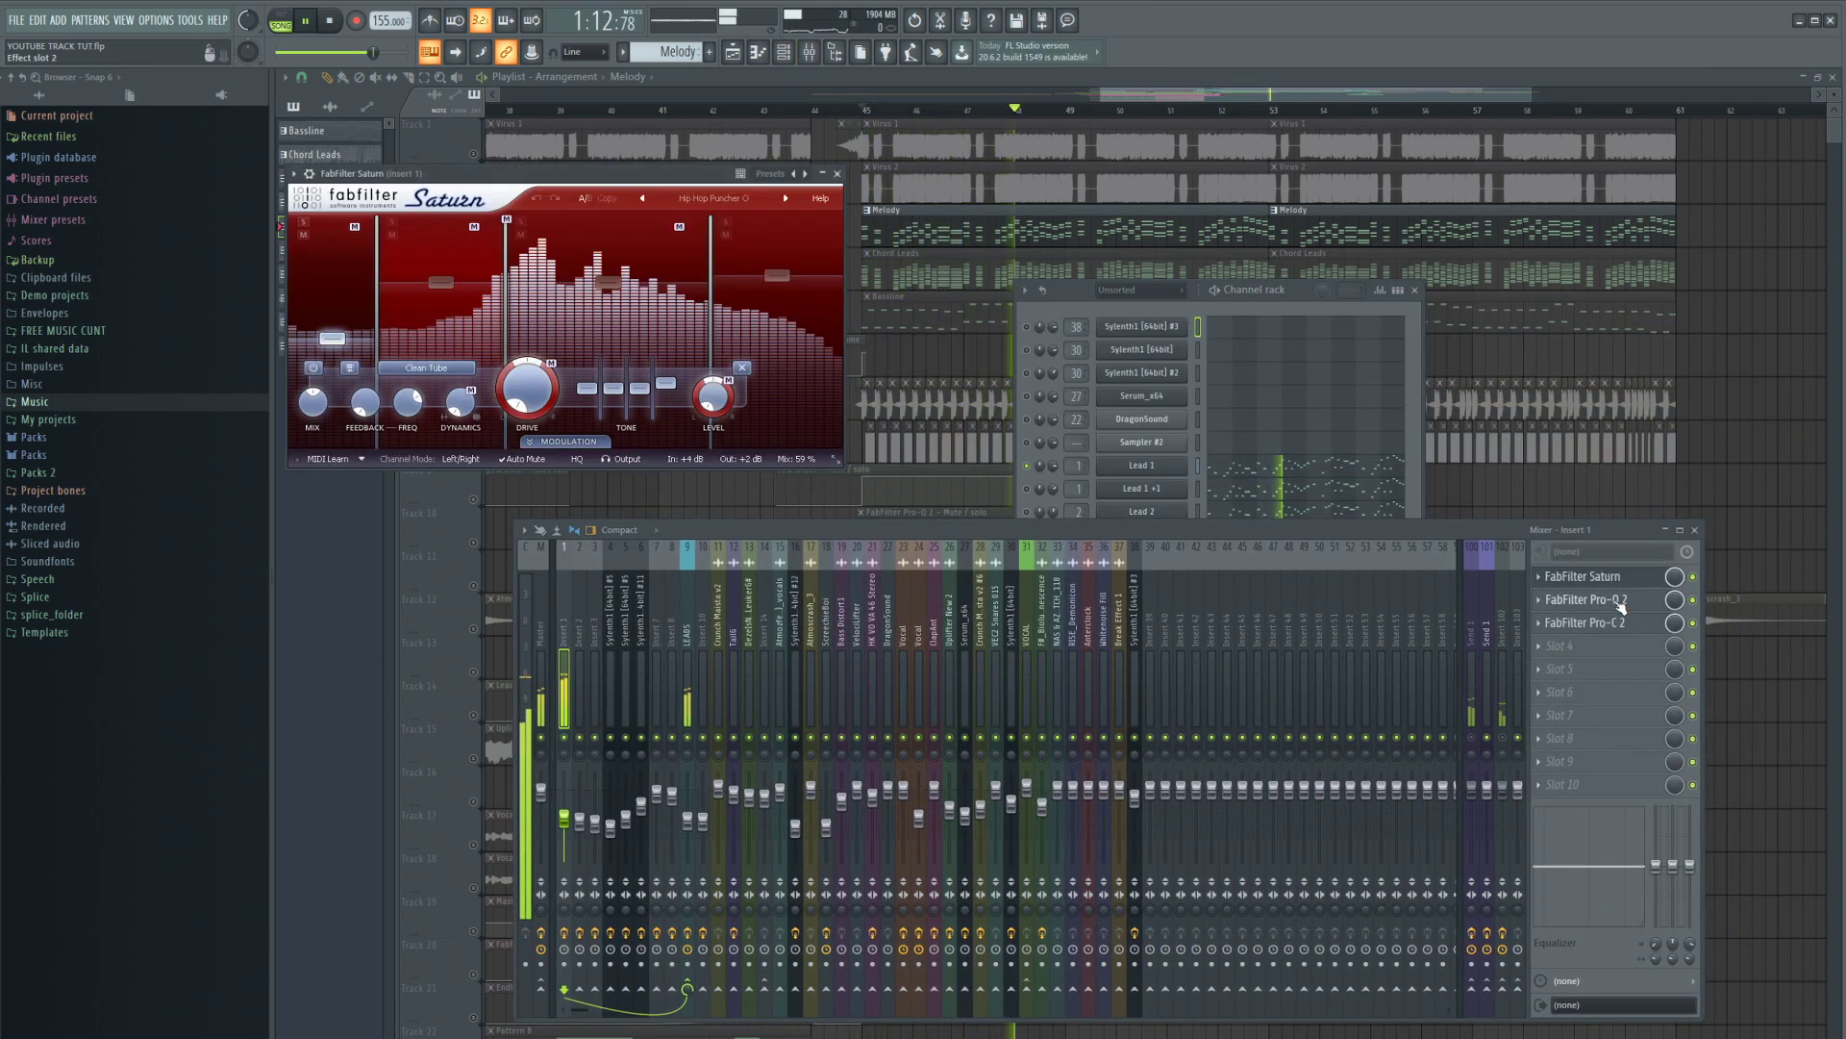
pyautogui.click(1620, 600)
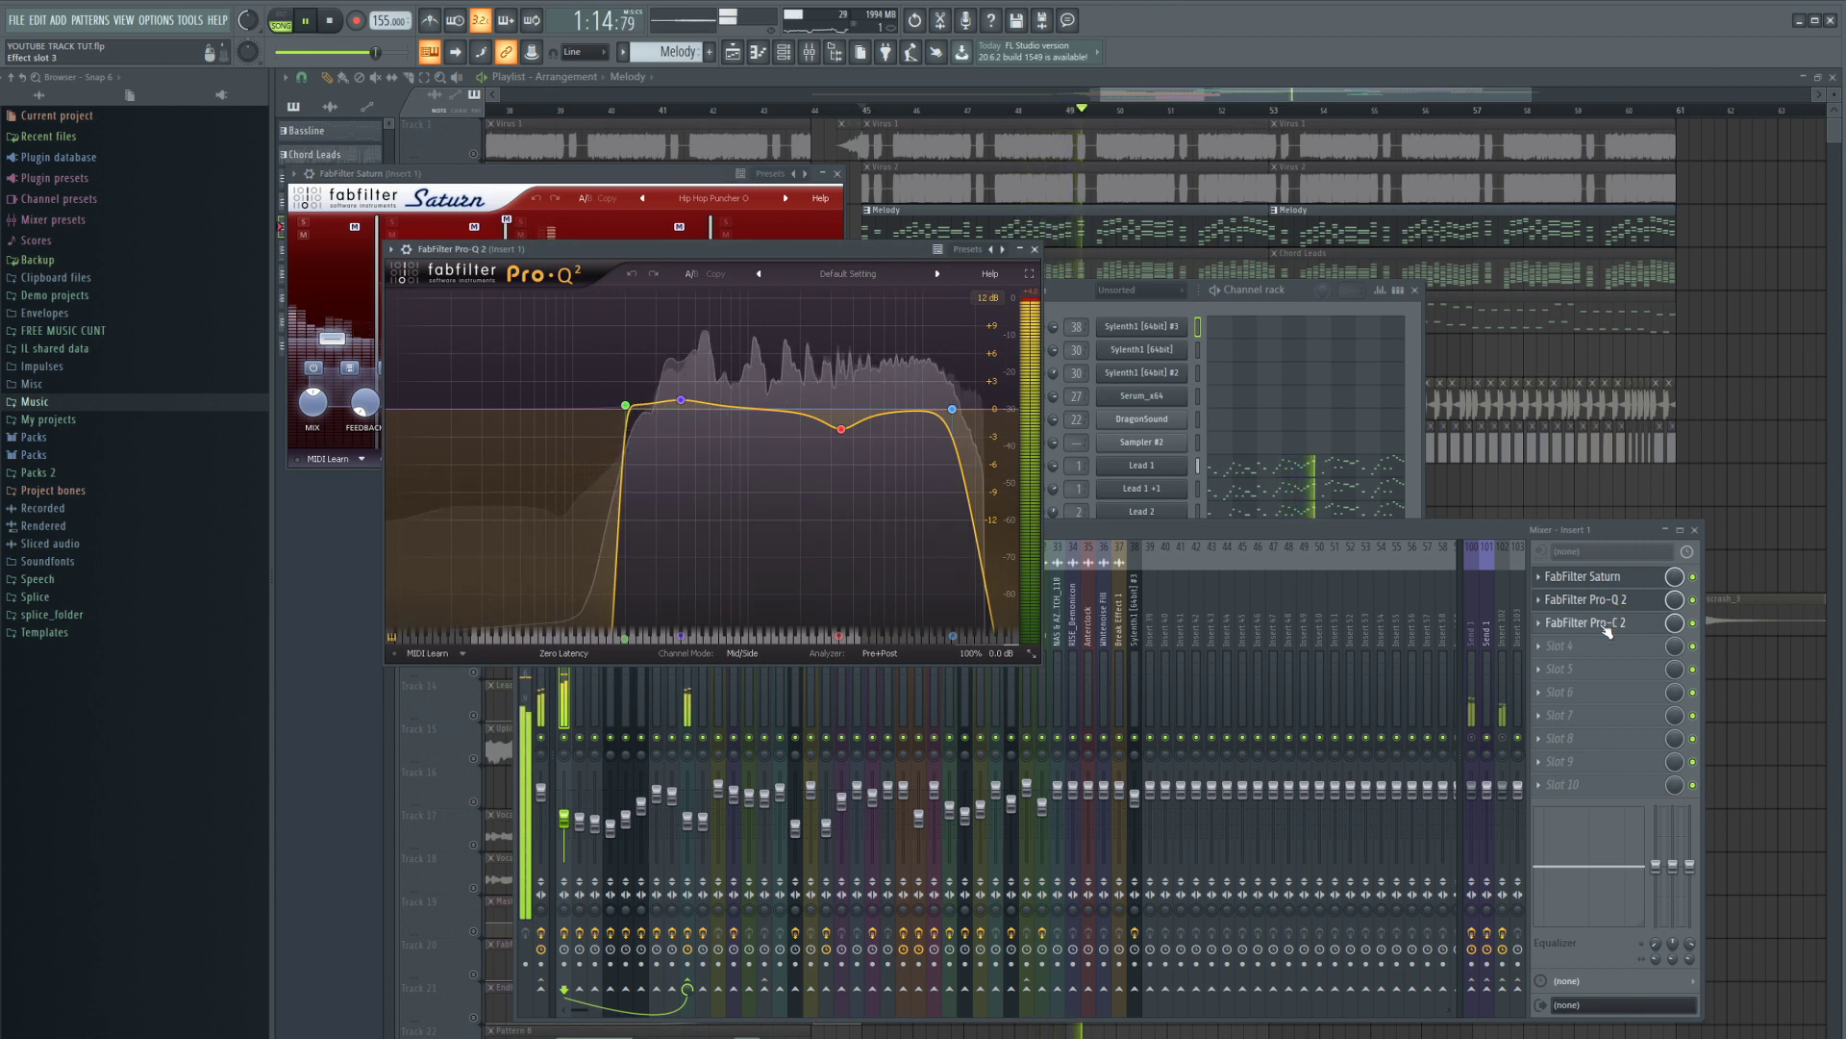
pyautogui.click(1616, 624)
pyautogui.press('F12')
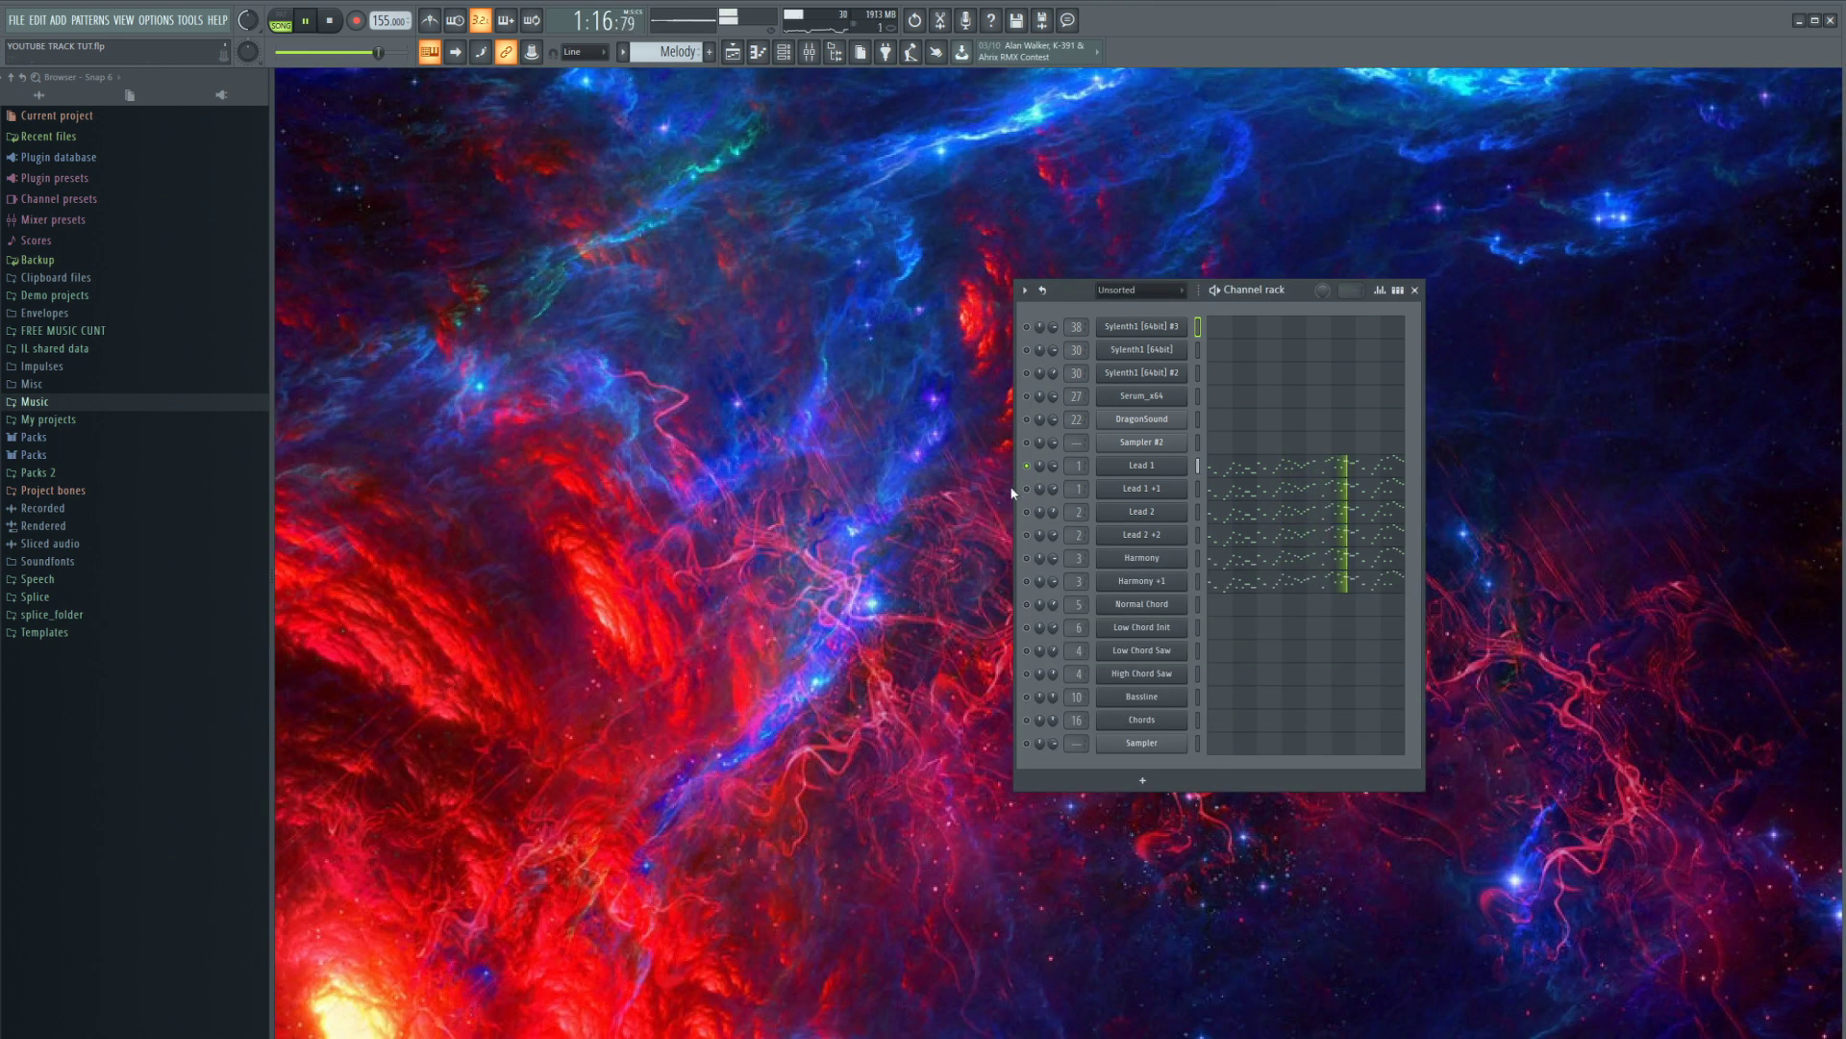
# - Bring back the playlist, solo the Lead 2 channel in the channel rack, and start playback
pyautogui.click(749, 54)
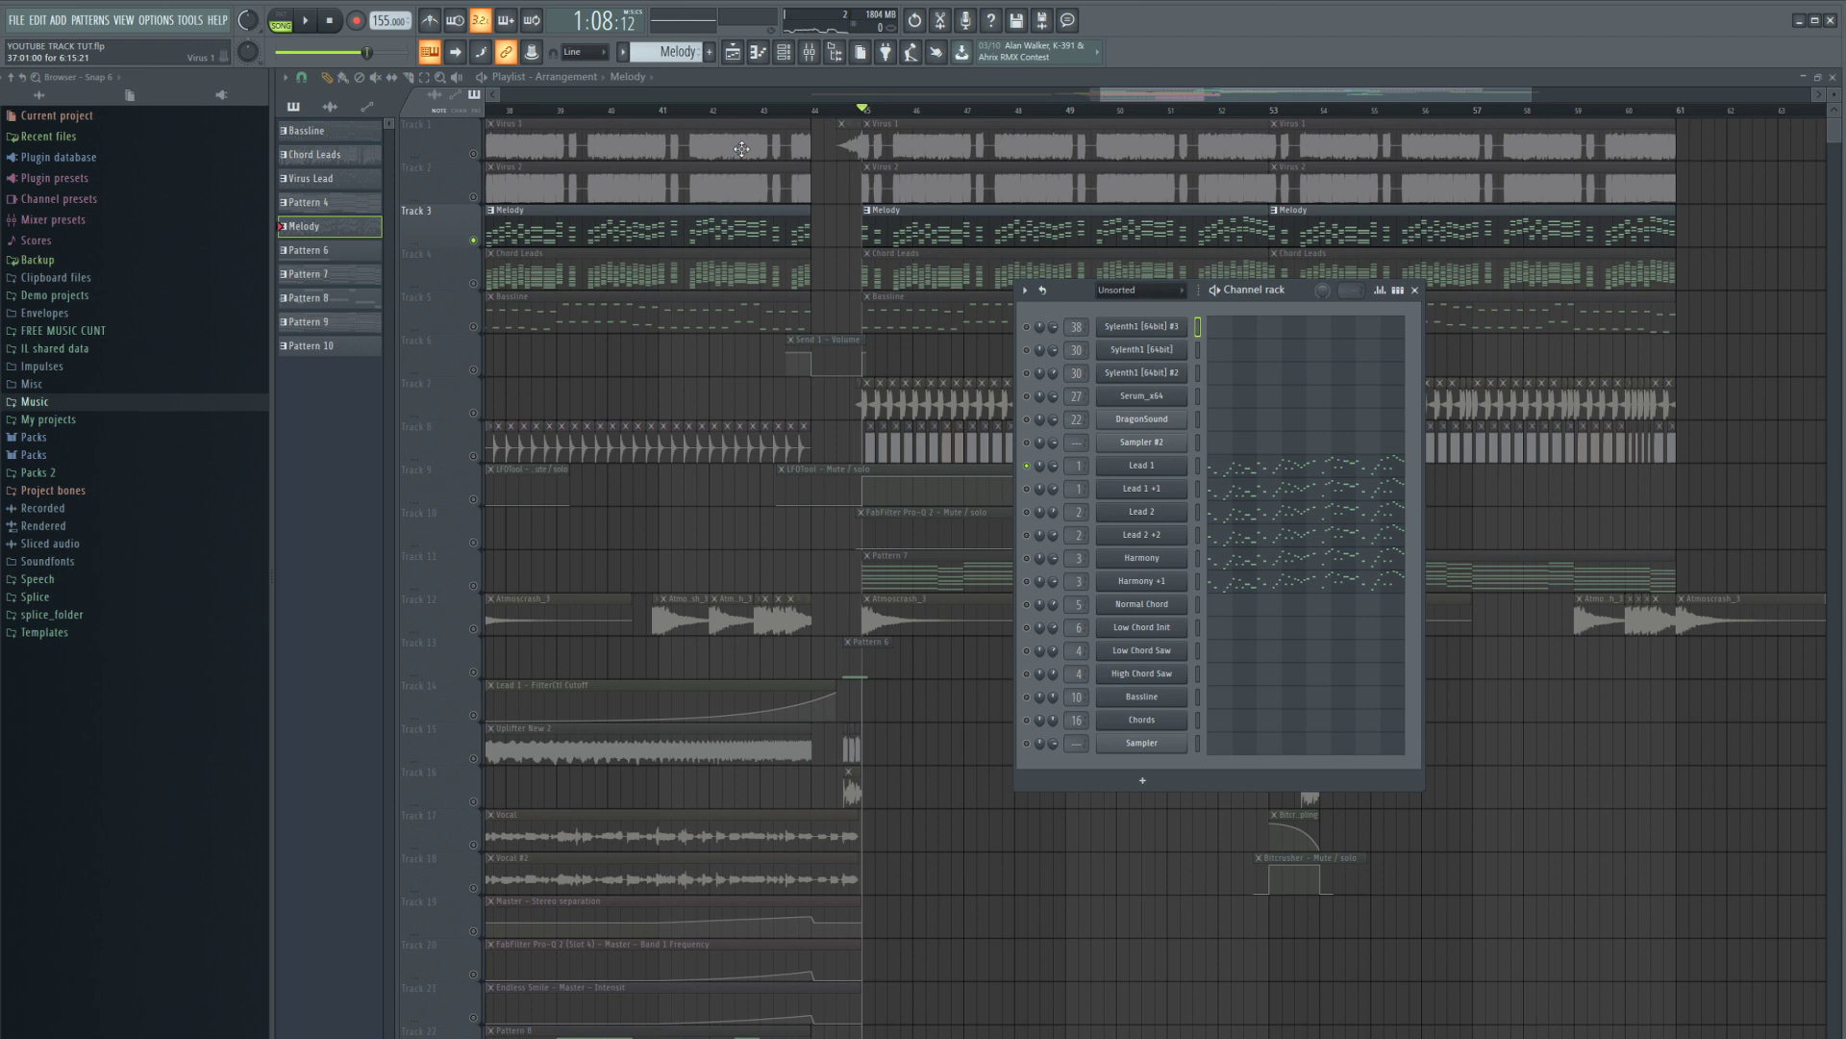
pyautogui.click(1026, 489)
pyautogui.click(1027, 512)
pyautogui.press('space')
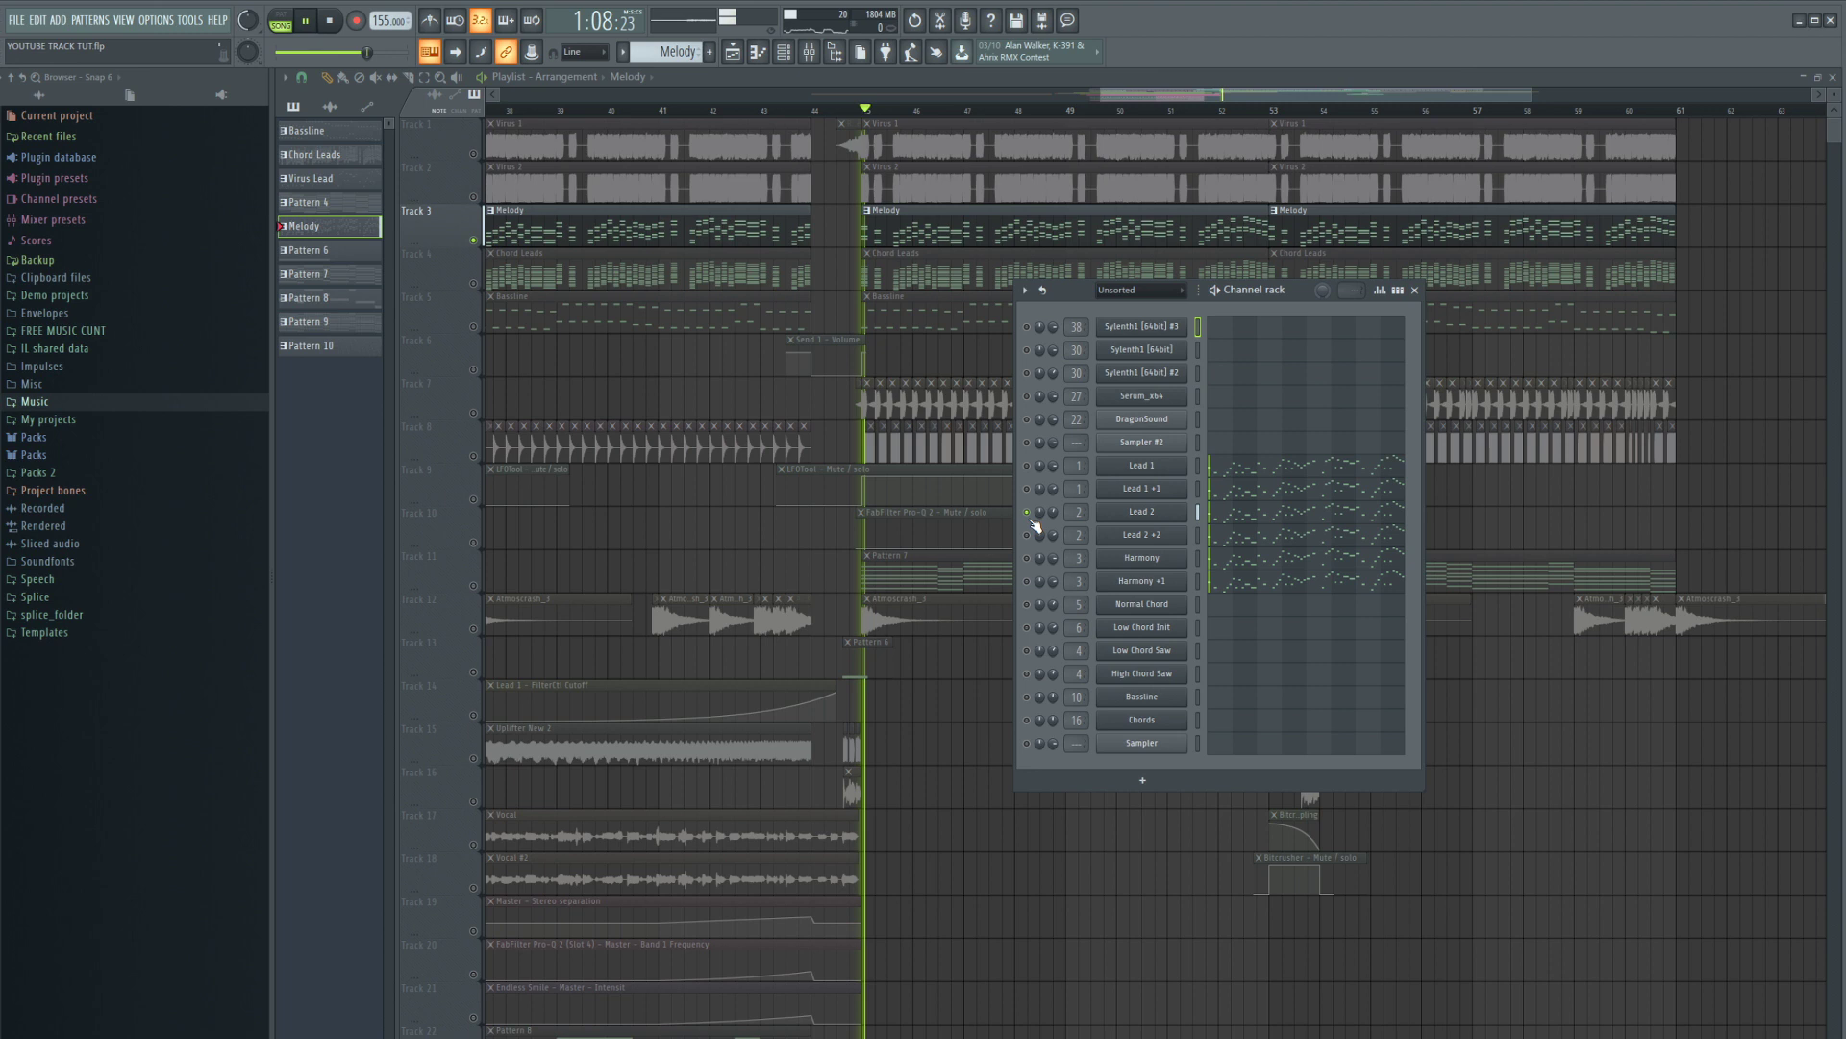
# - Select mixer insert 2 for Lead 2 and check the width setting of its Stereo effect
pyautogui.press('F9')
pyautogui.click(580, 673)
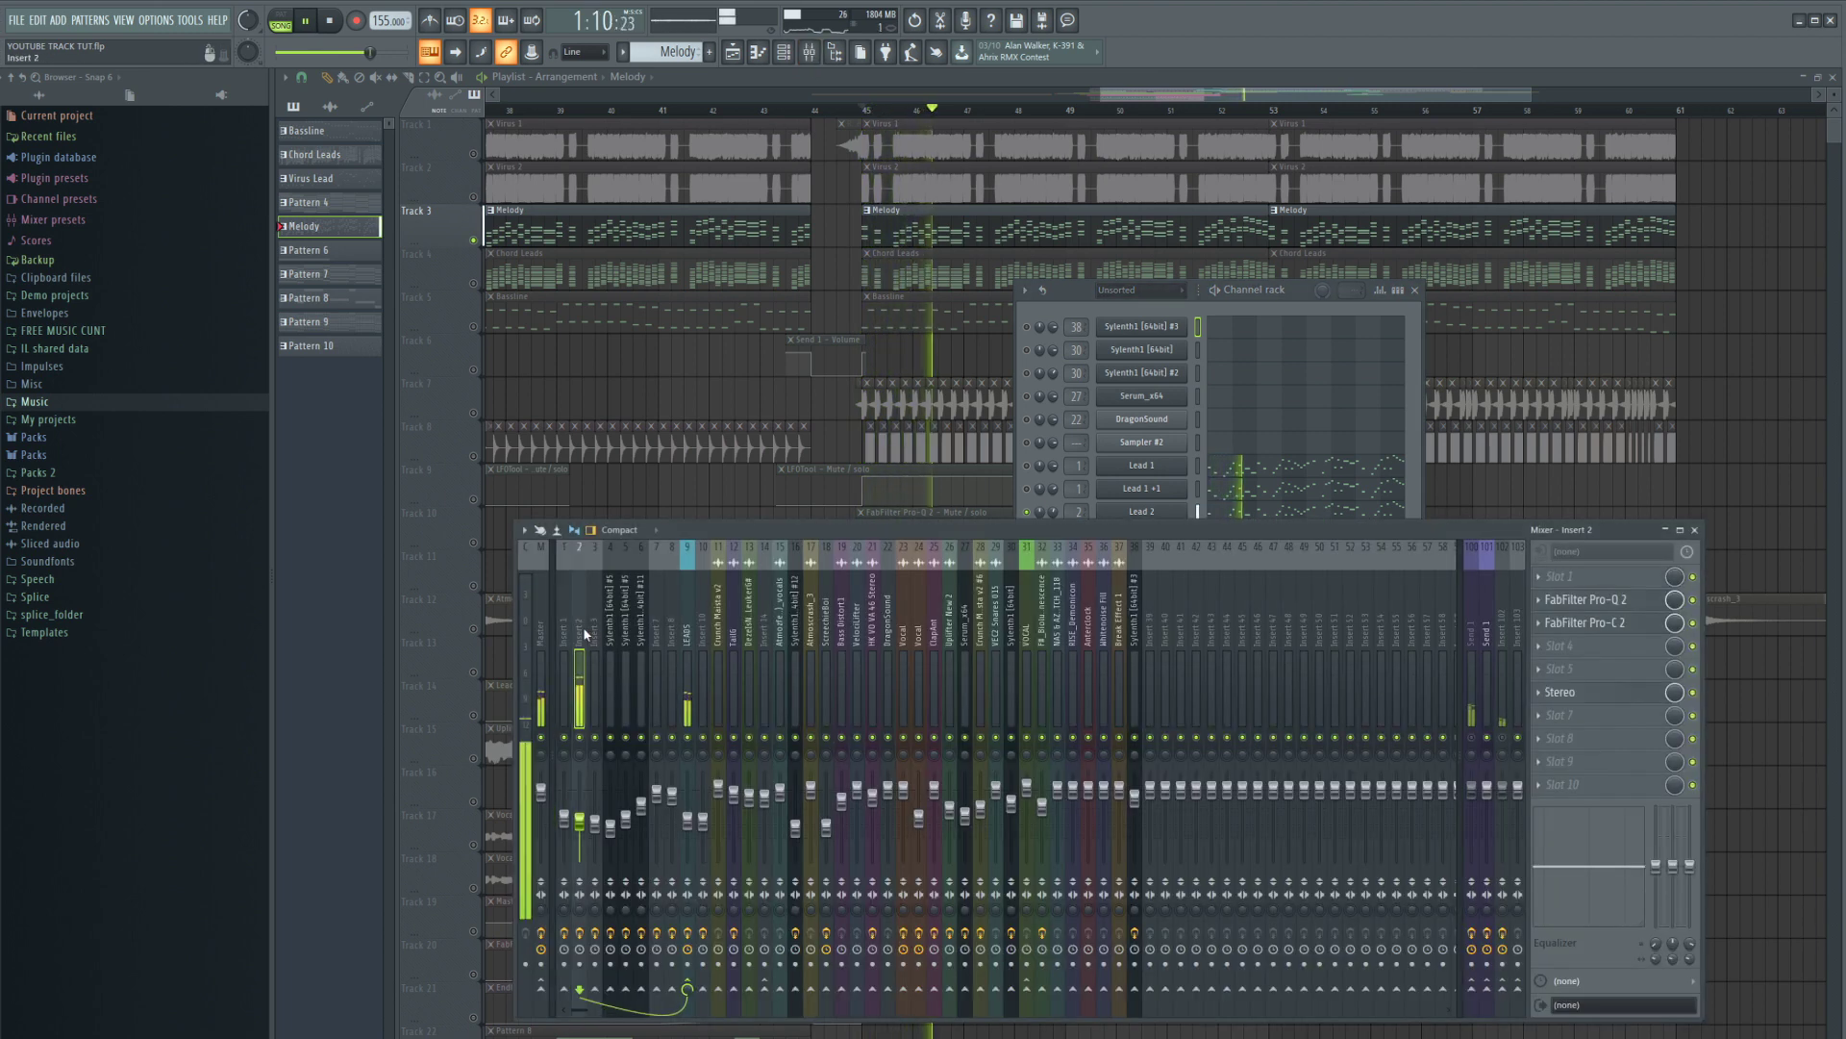
pyautogui.click(1650, 693)
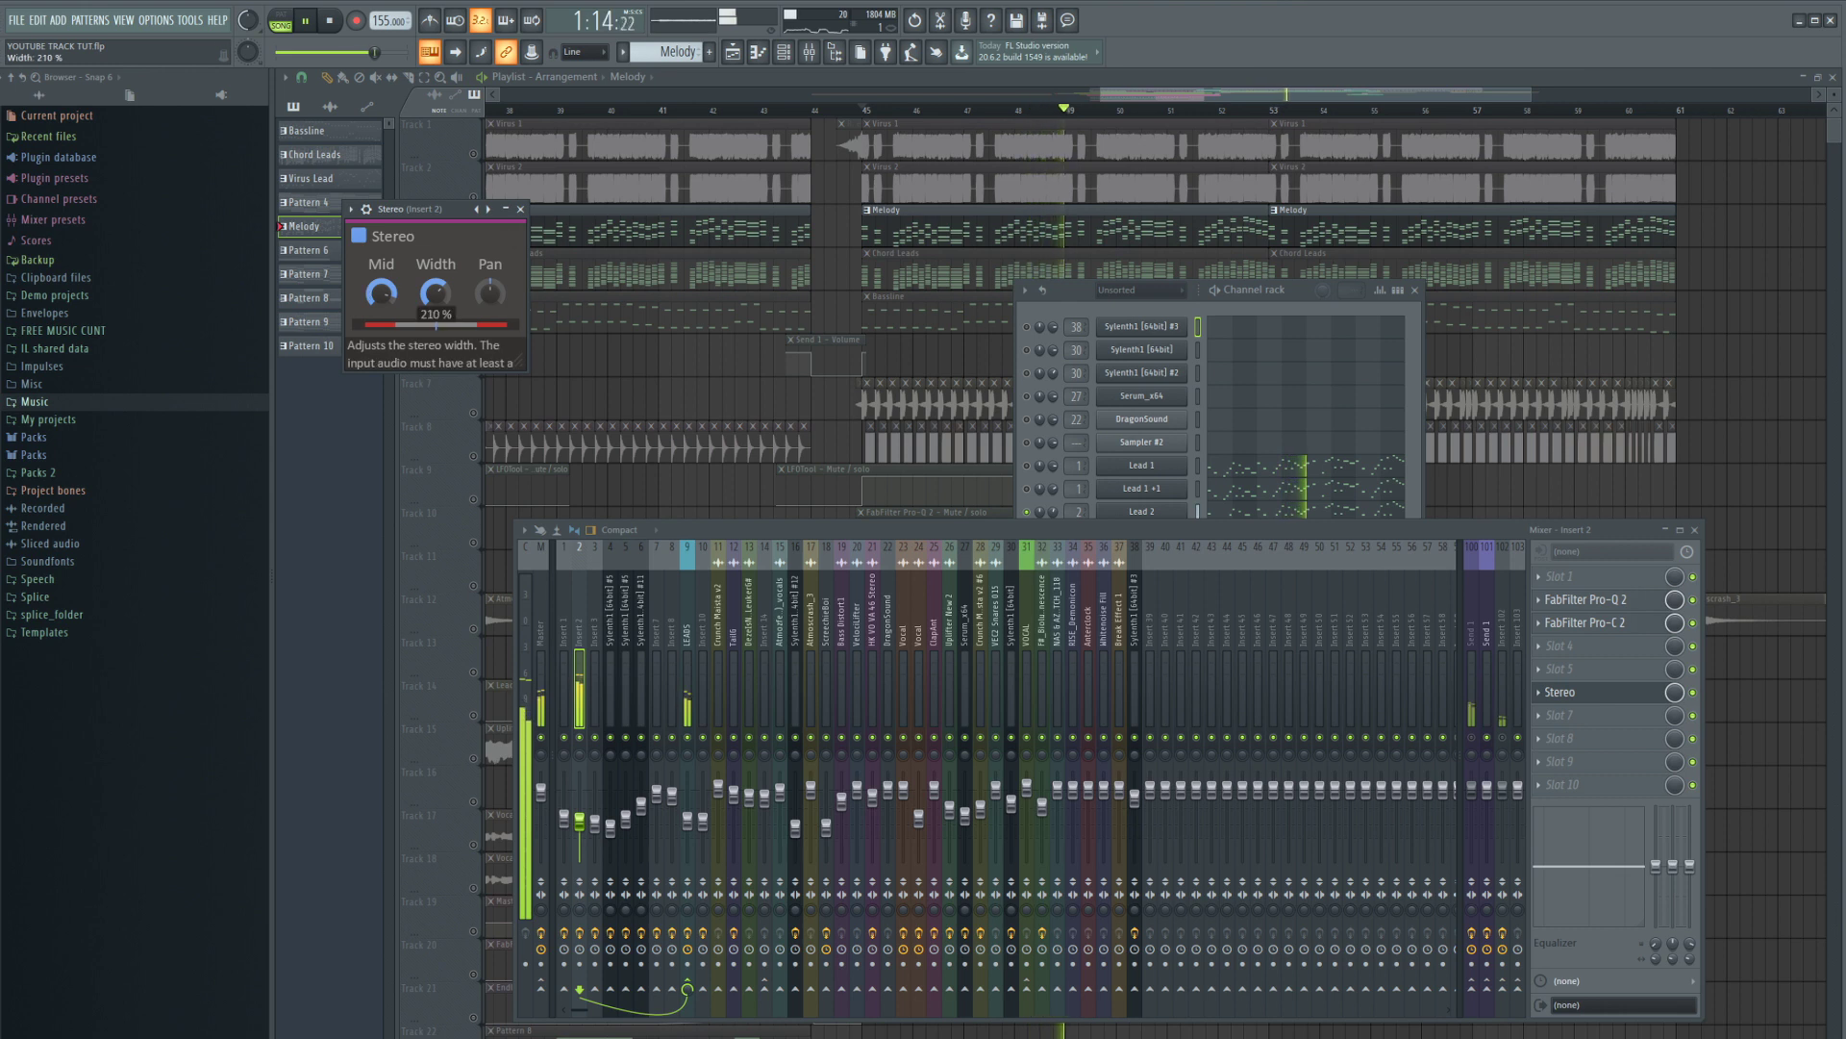
# - Solo the Harmony channels in the channel rack, restart playback, and select Harmony's mixer insert 3
pyautogui.click(1034, 508)
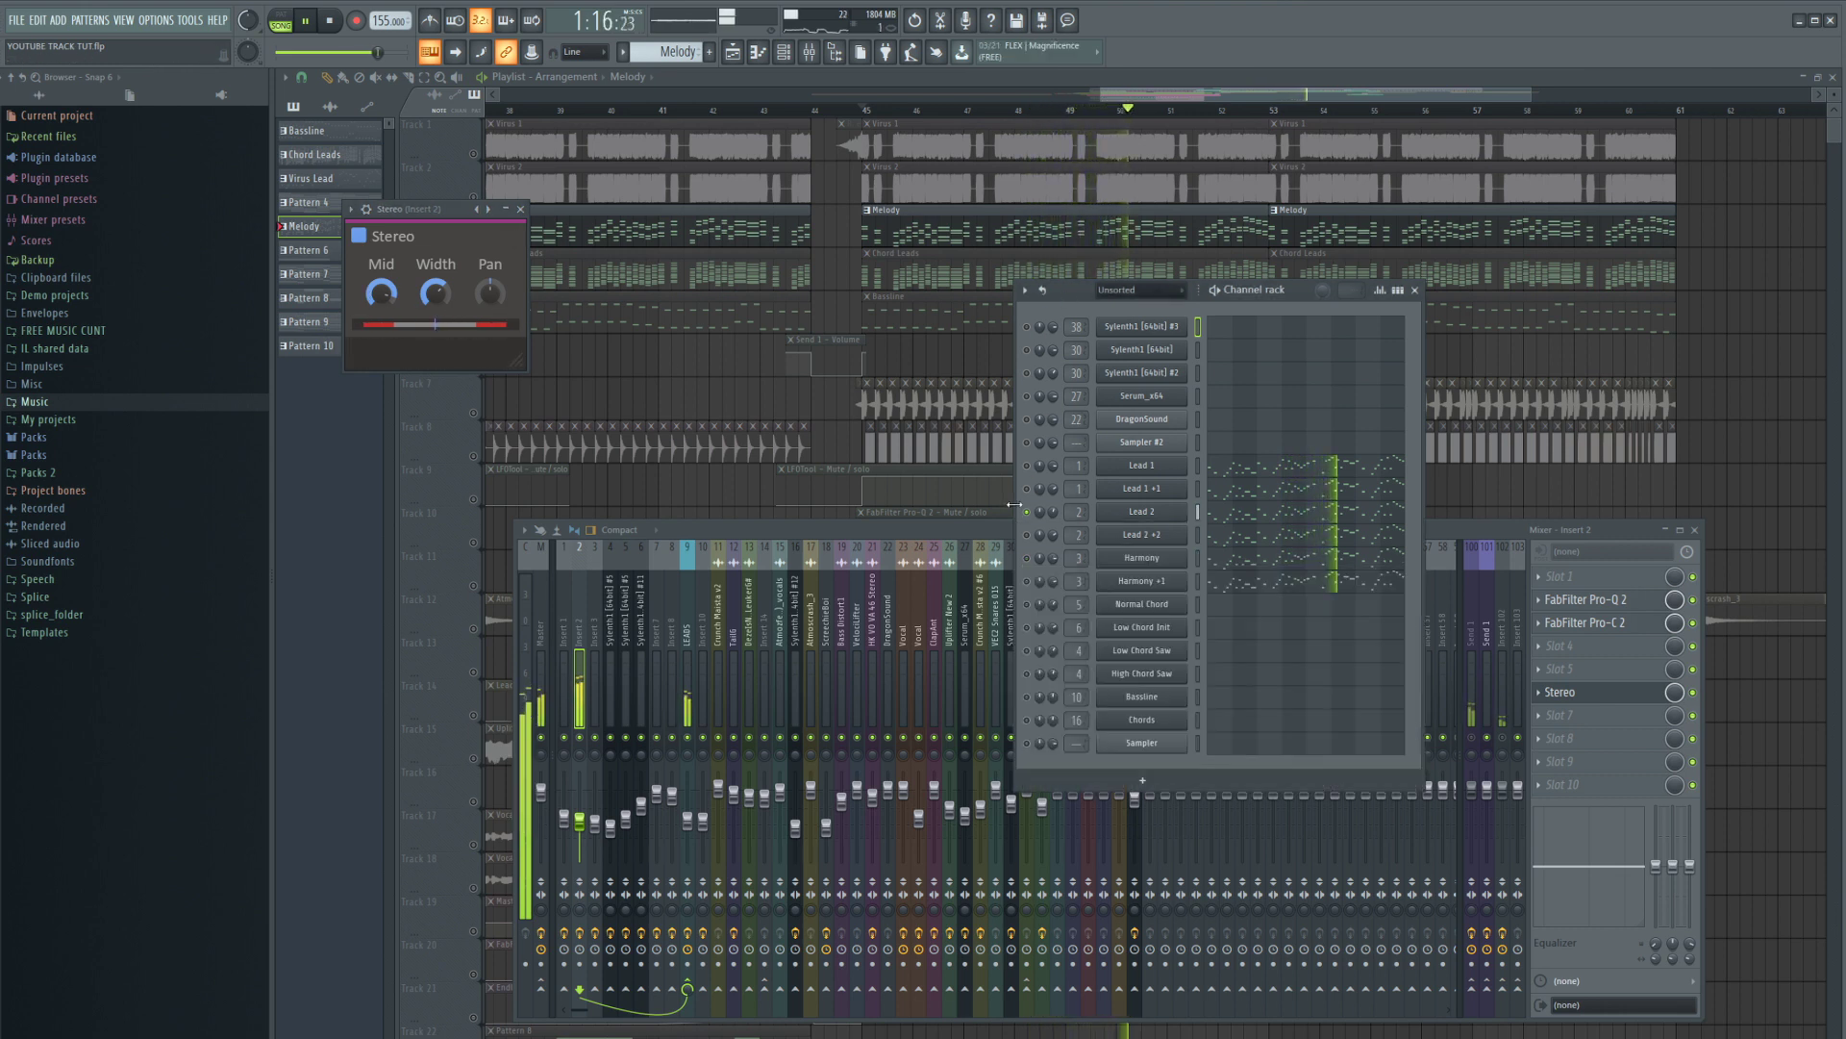
pyautogui.press('space')
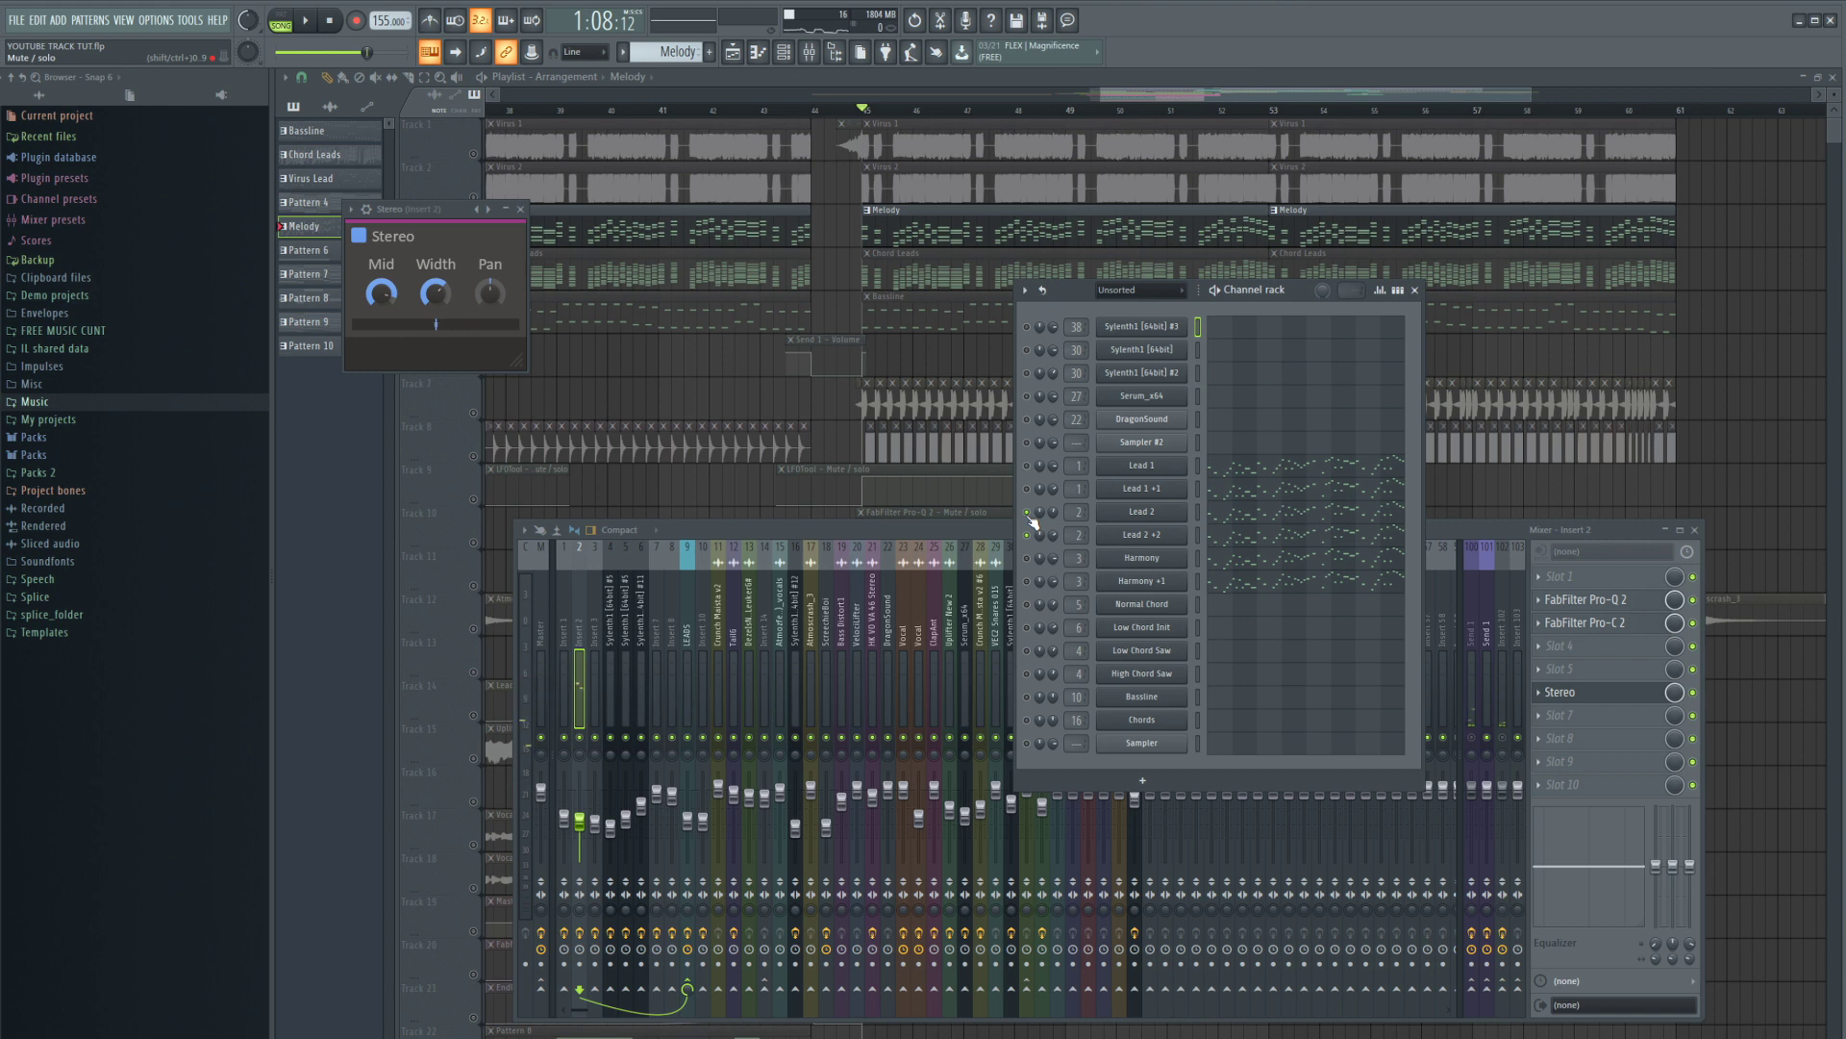
pyautogui.press('space')
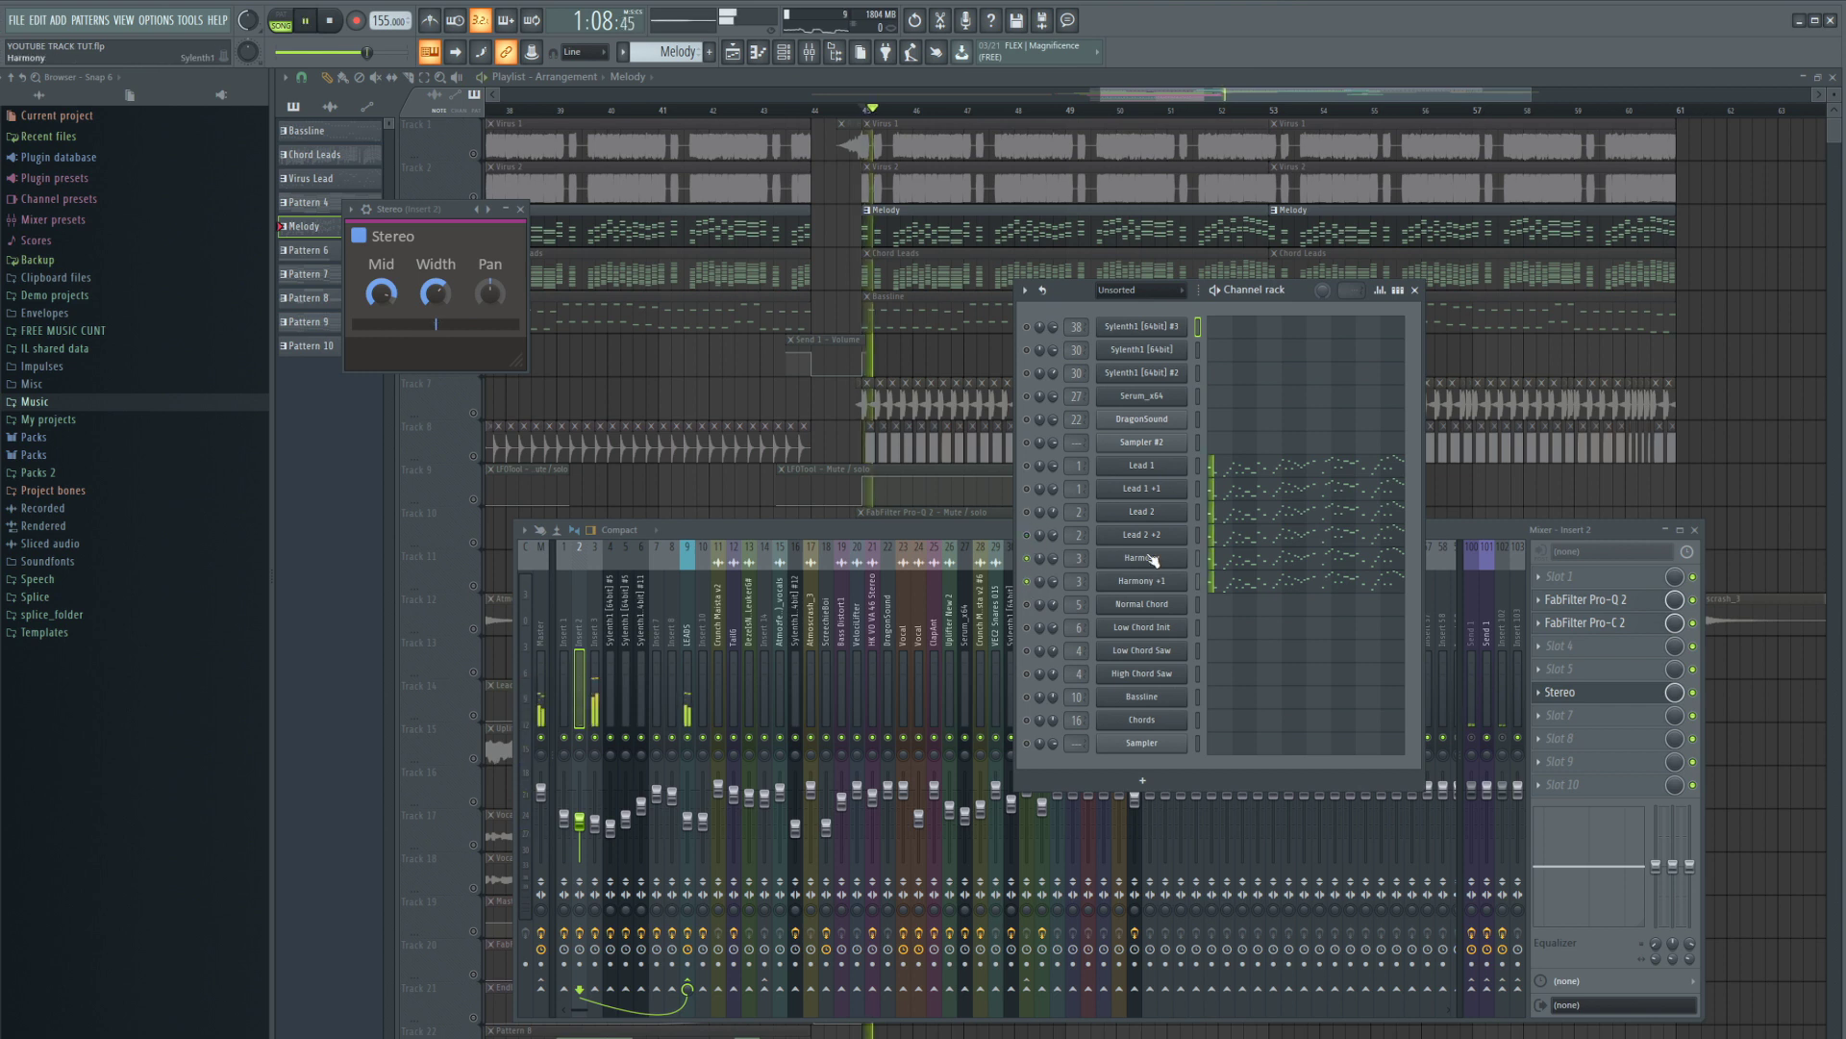
pyautogui.click(1141, 560)
pyautogui.click(593, 621)
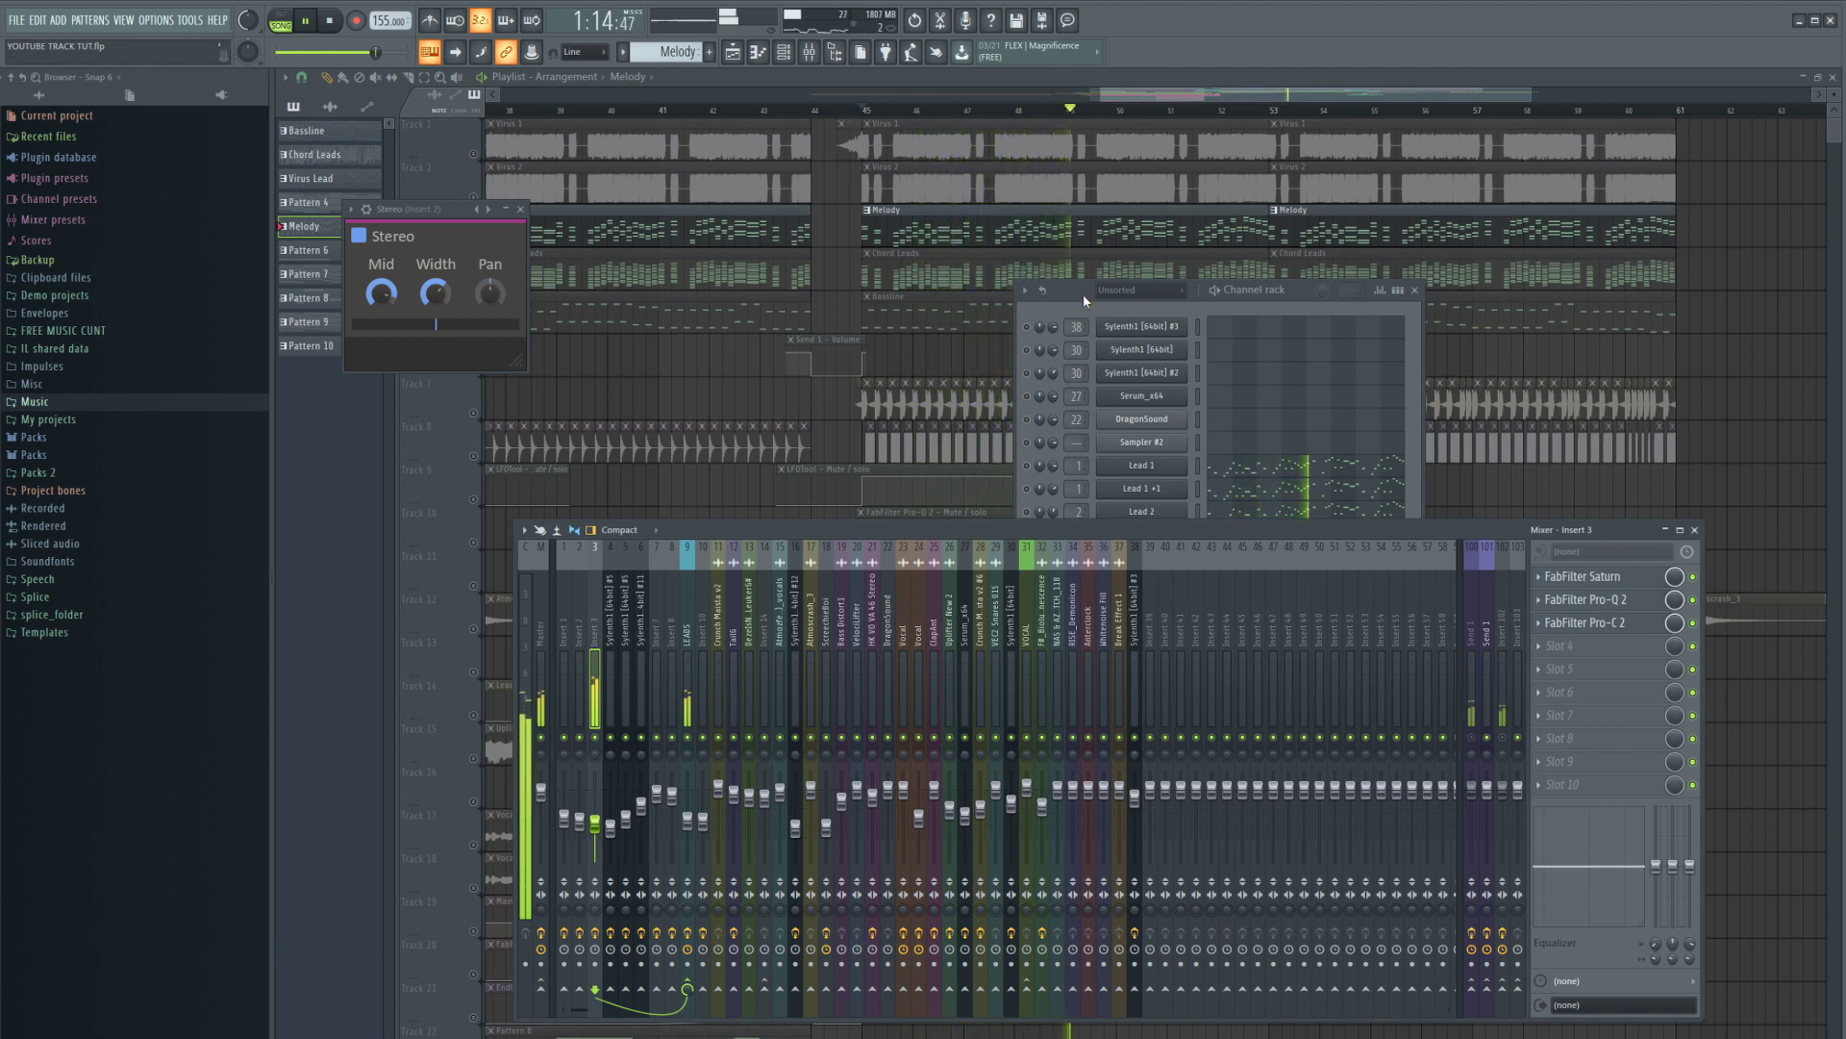
# - Move the channel rack slightly higher and examine the Pro-Q 2 curve on Harmony's insert 3 during playback
pyautogui.moveTo(1083, 294); pyautogui.dragTo(1077, 257)
pyautogui.press('space')
pyautogui.click(1585, 599)
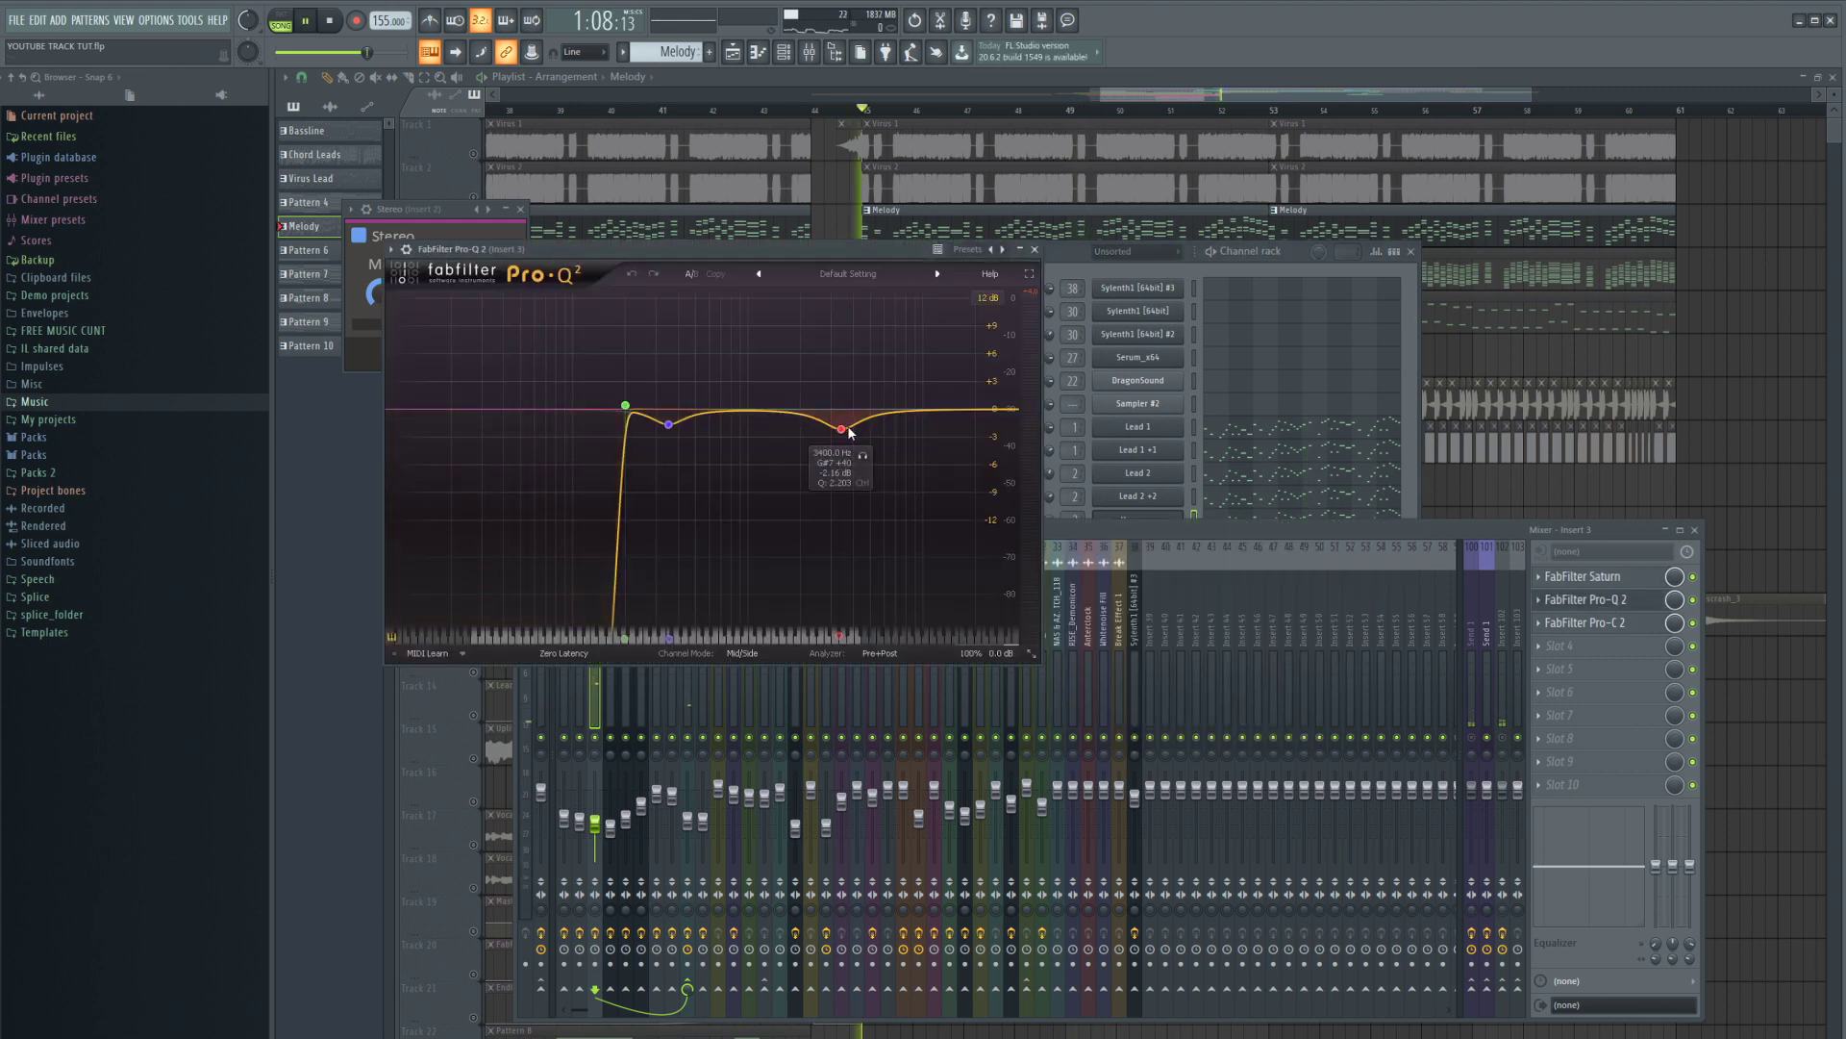
pyautogui.press('space')
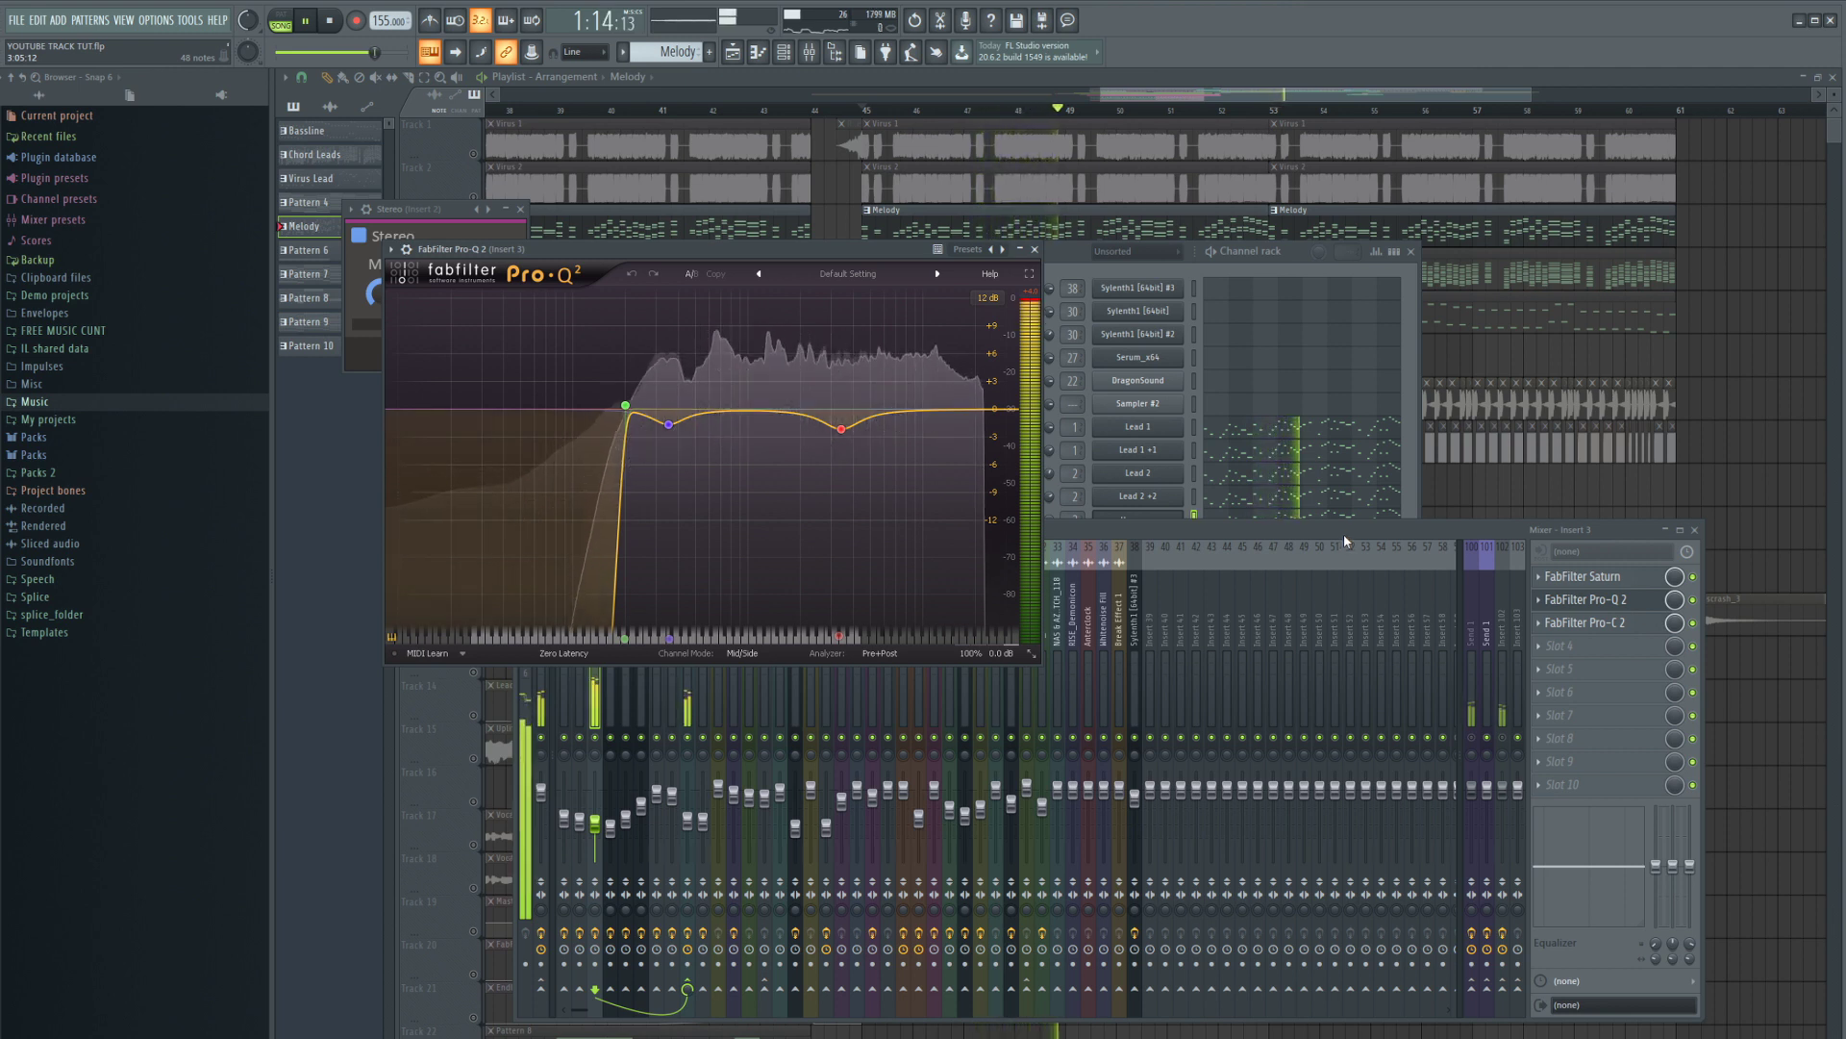
pyautogui.press('space')
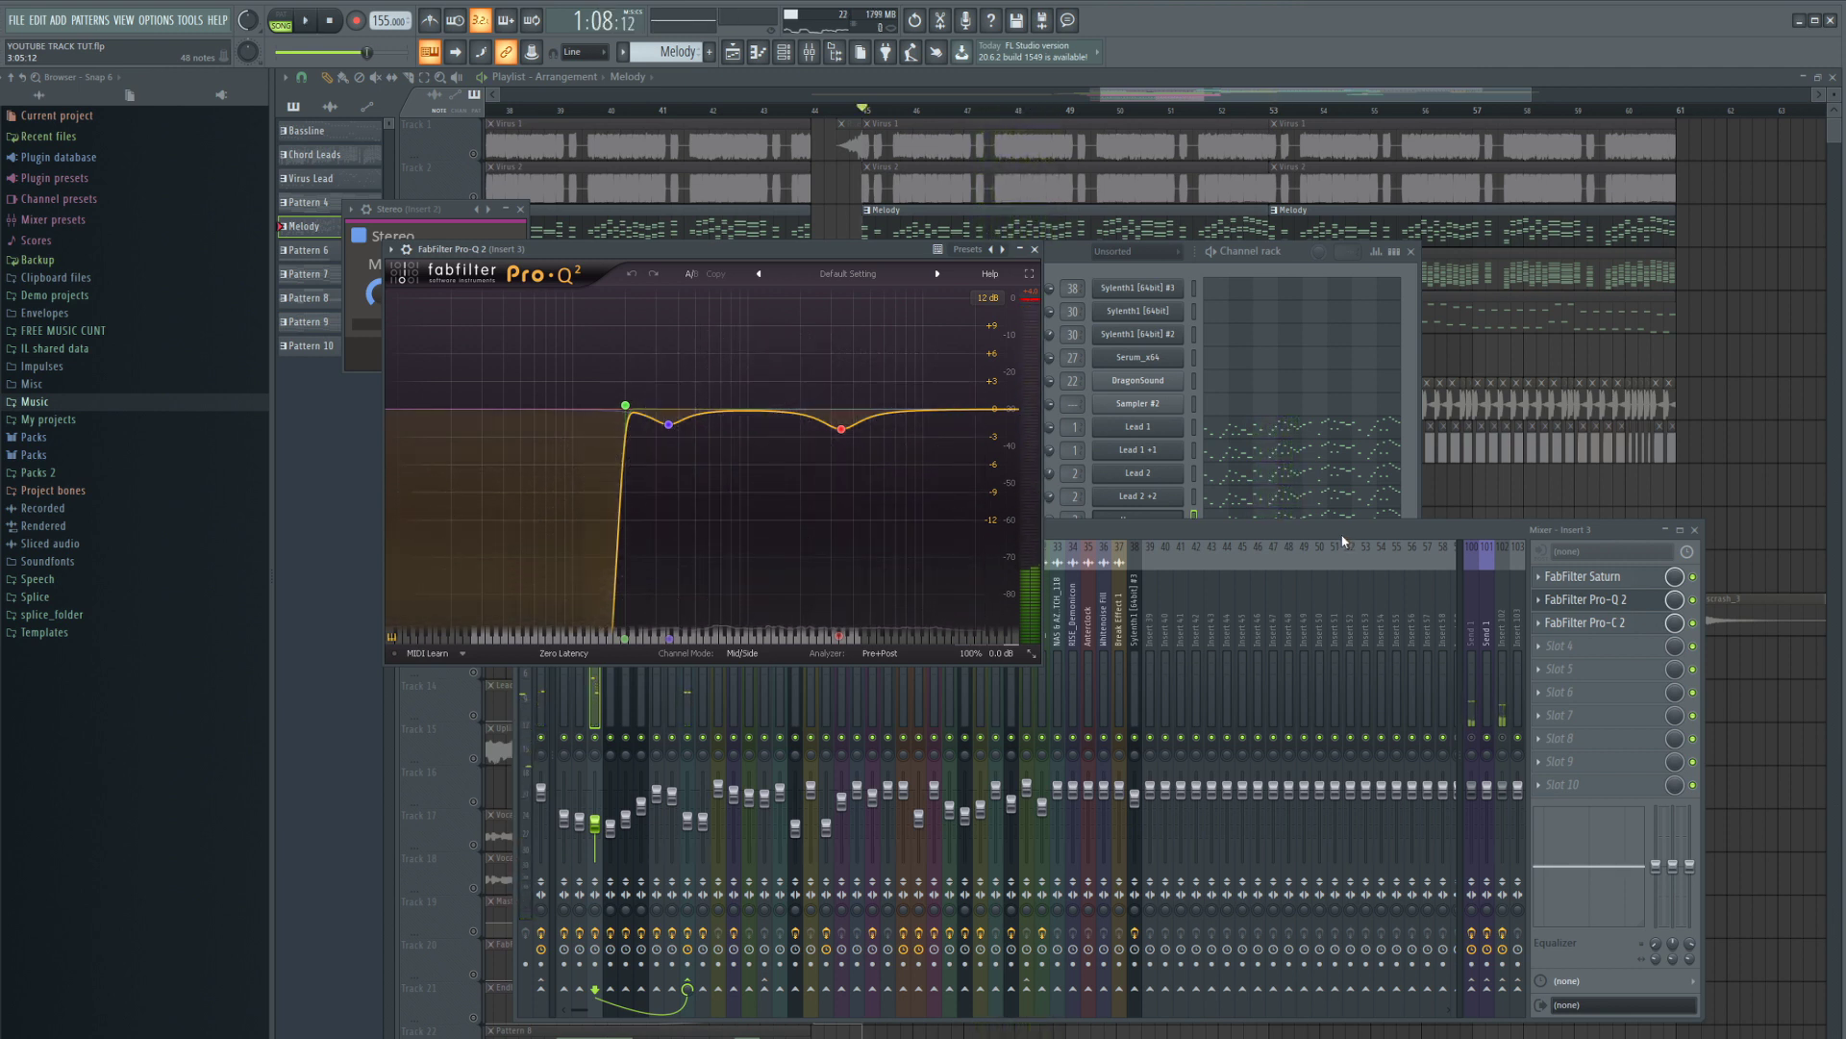
# - Unmute all channels, close the open windows, and play the Chord Leads track soloed in the playlist
pyautogui.click(1300, 306)
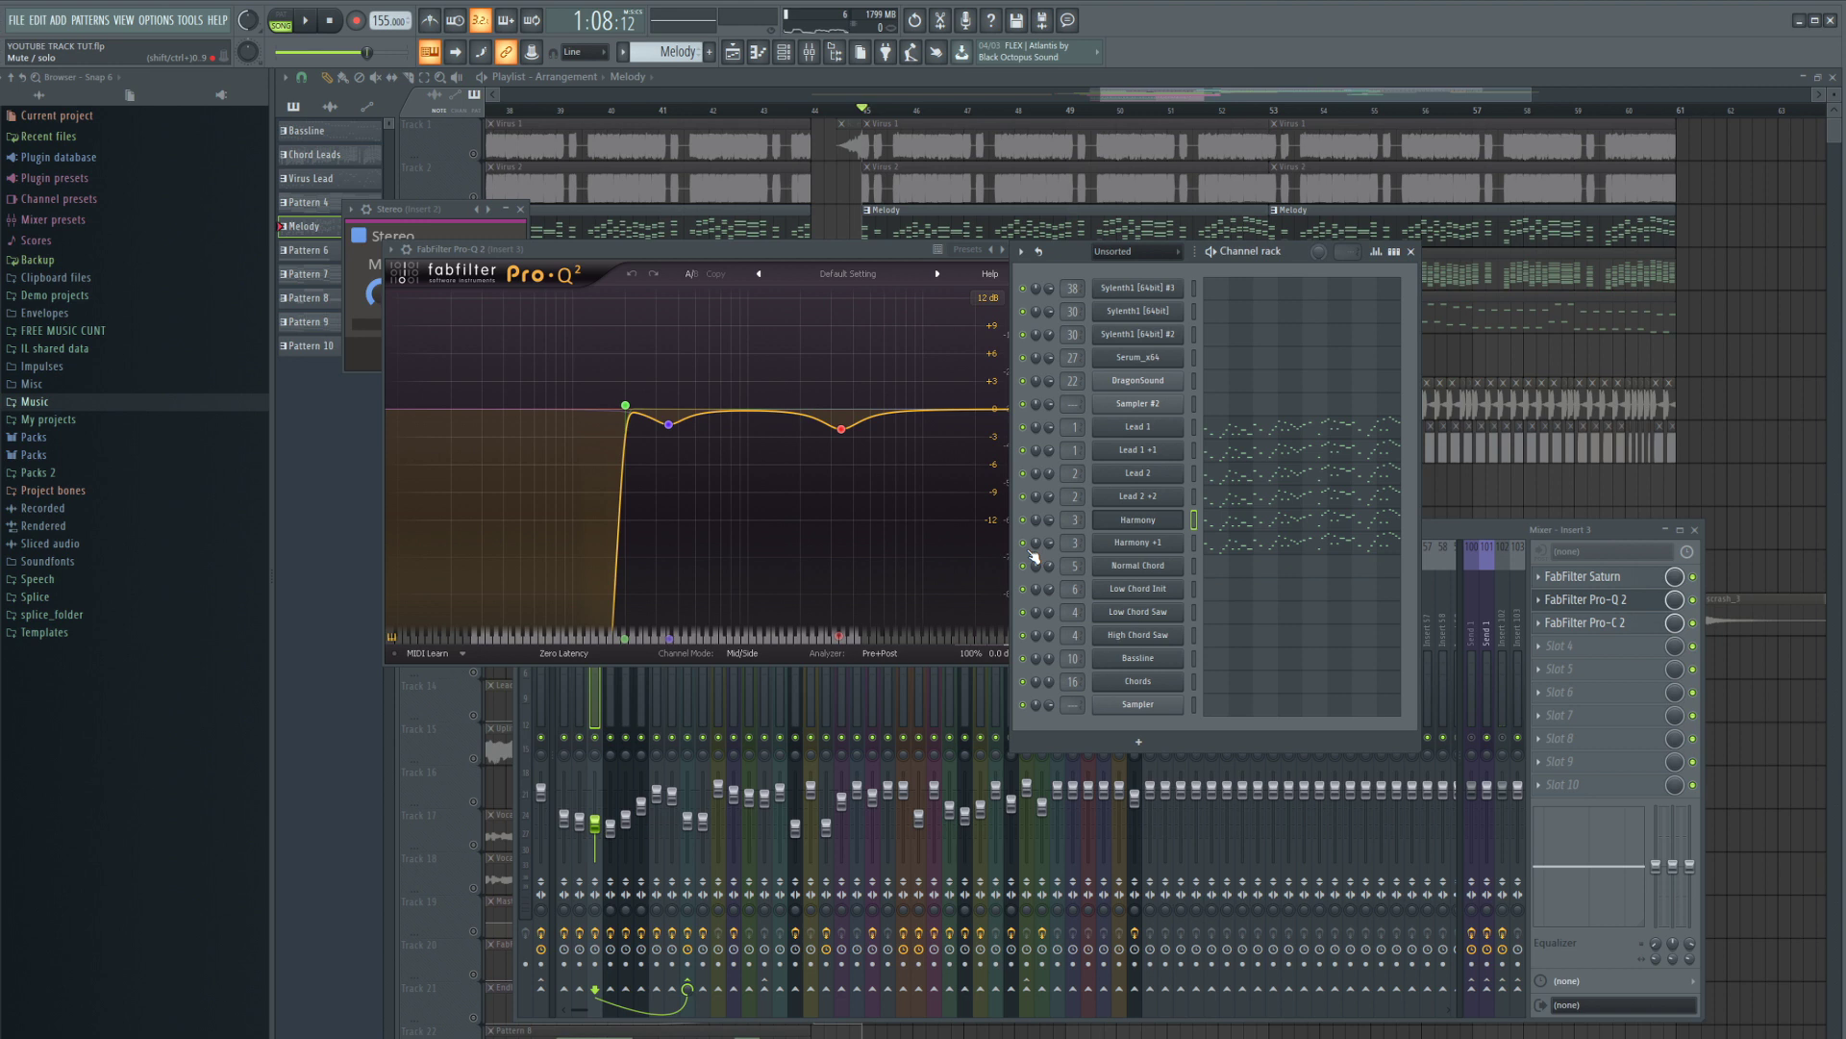
pyautogui.press('F12')
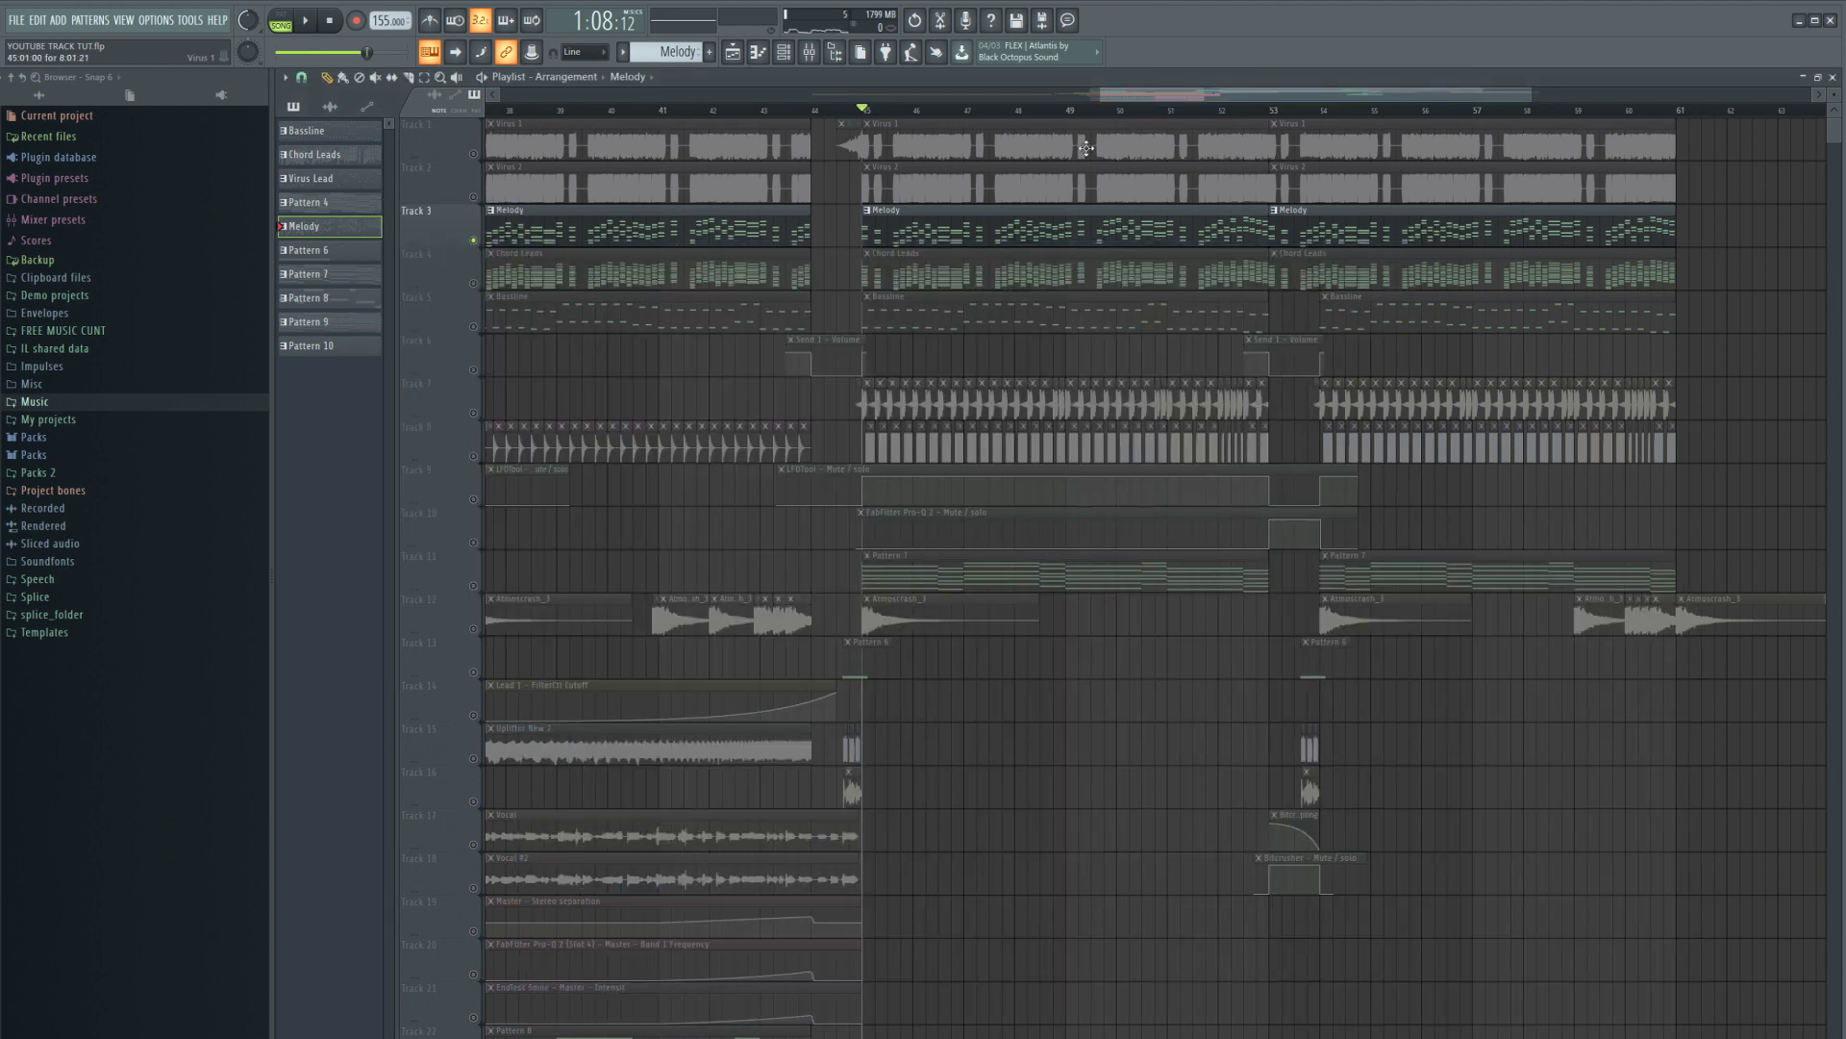
pyautogui.click(486, 286)
pyautogui.press('space')
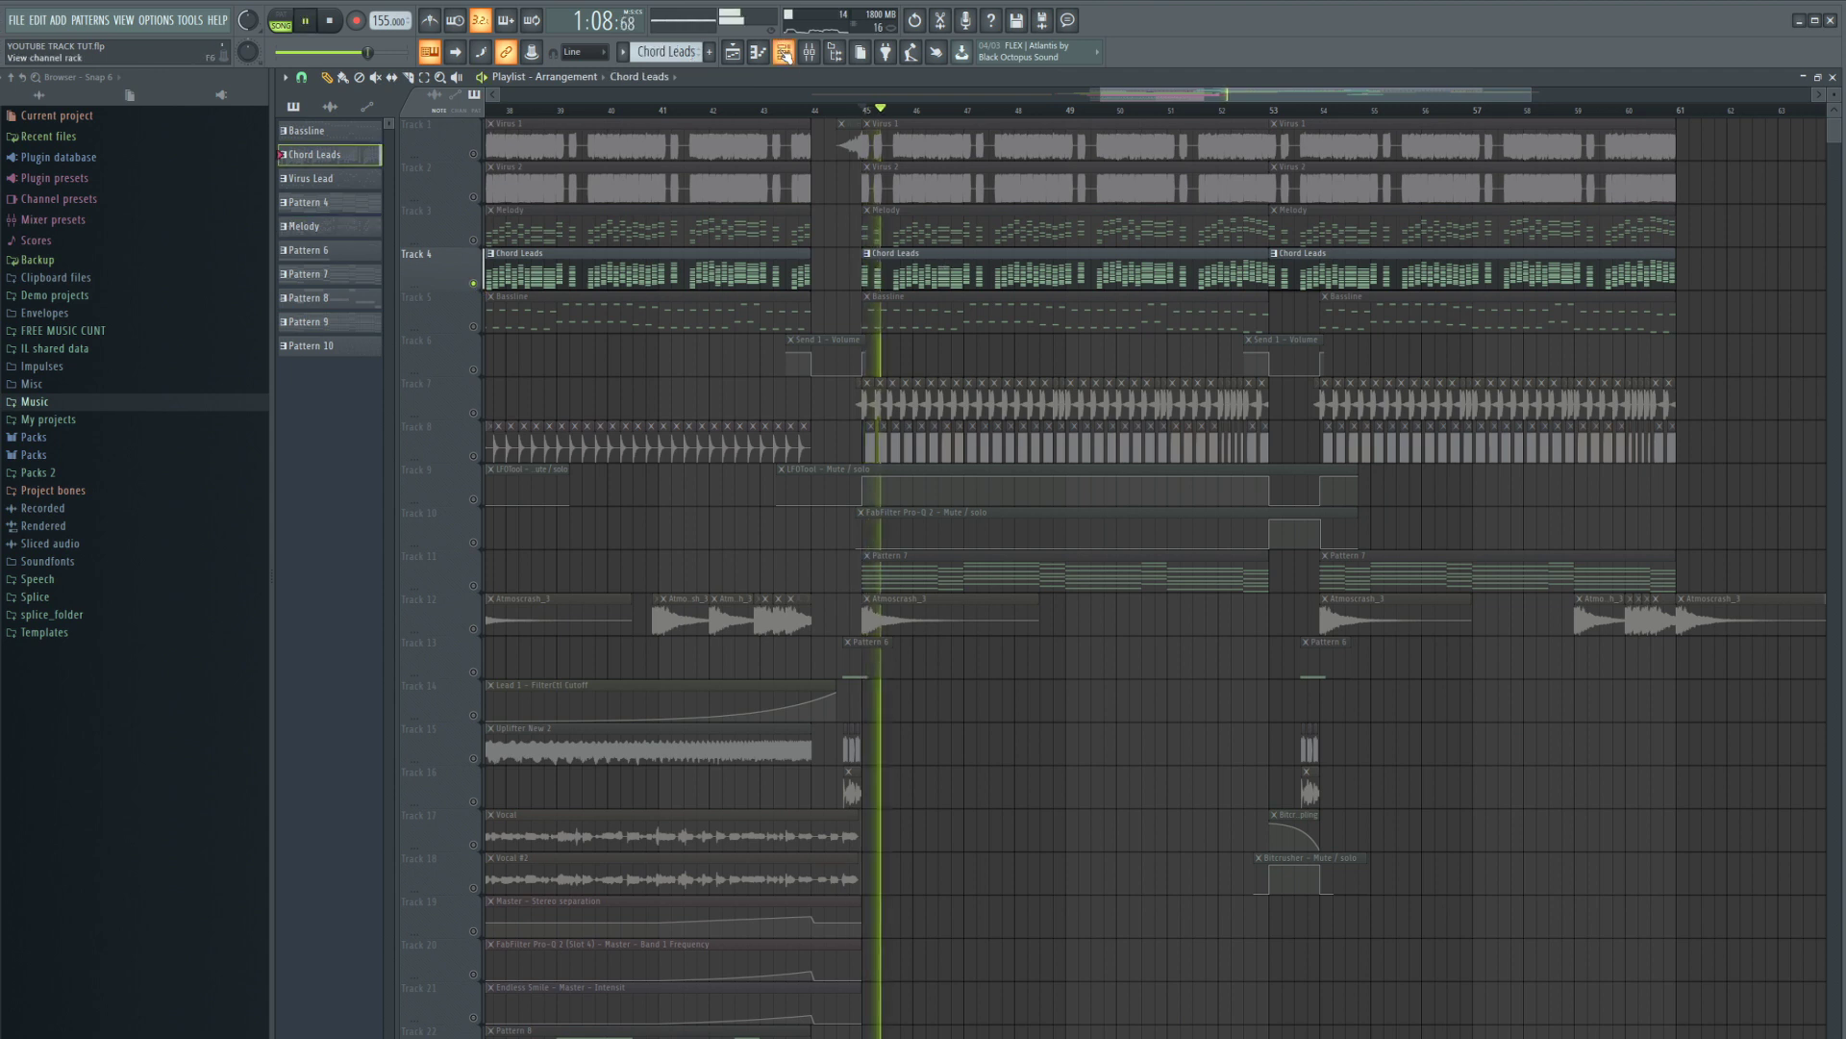
# - Stop playback and view the Normal Chord channel's notes in the piano roll from the channel rack
pyautogui.press('F6')
pyautogui.click(1137, 565)
pyautogui.press('space')
pyautogui.click(1239, 567)
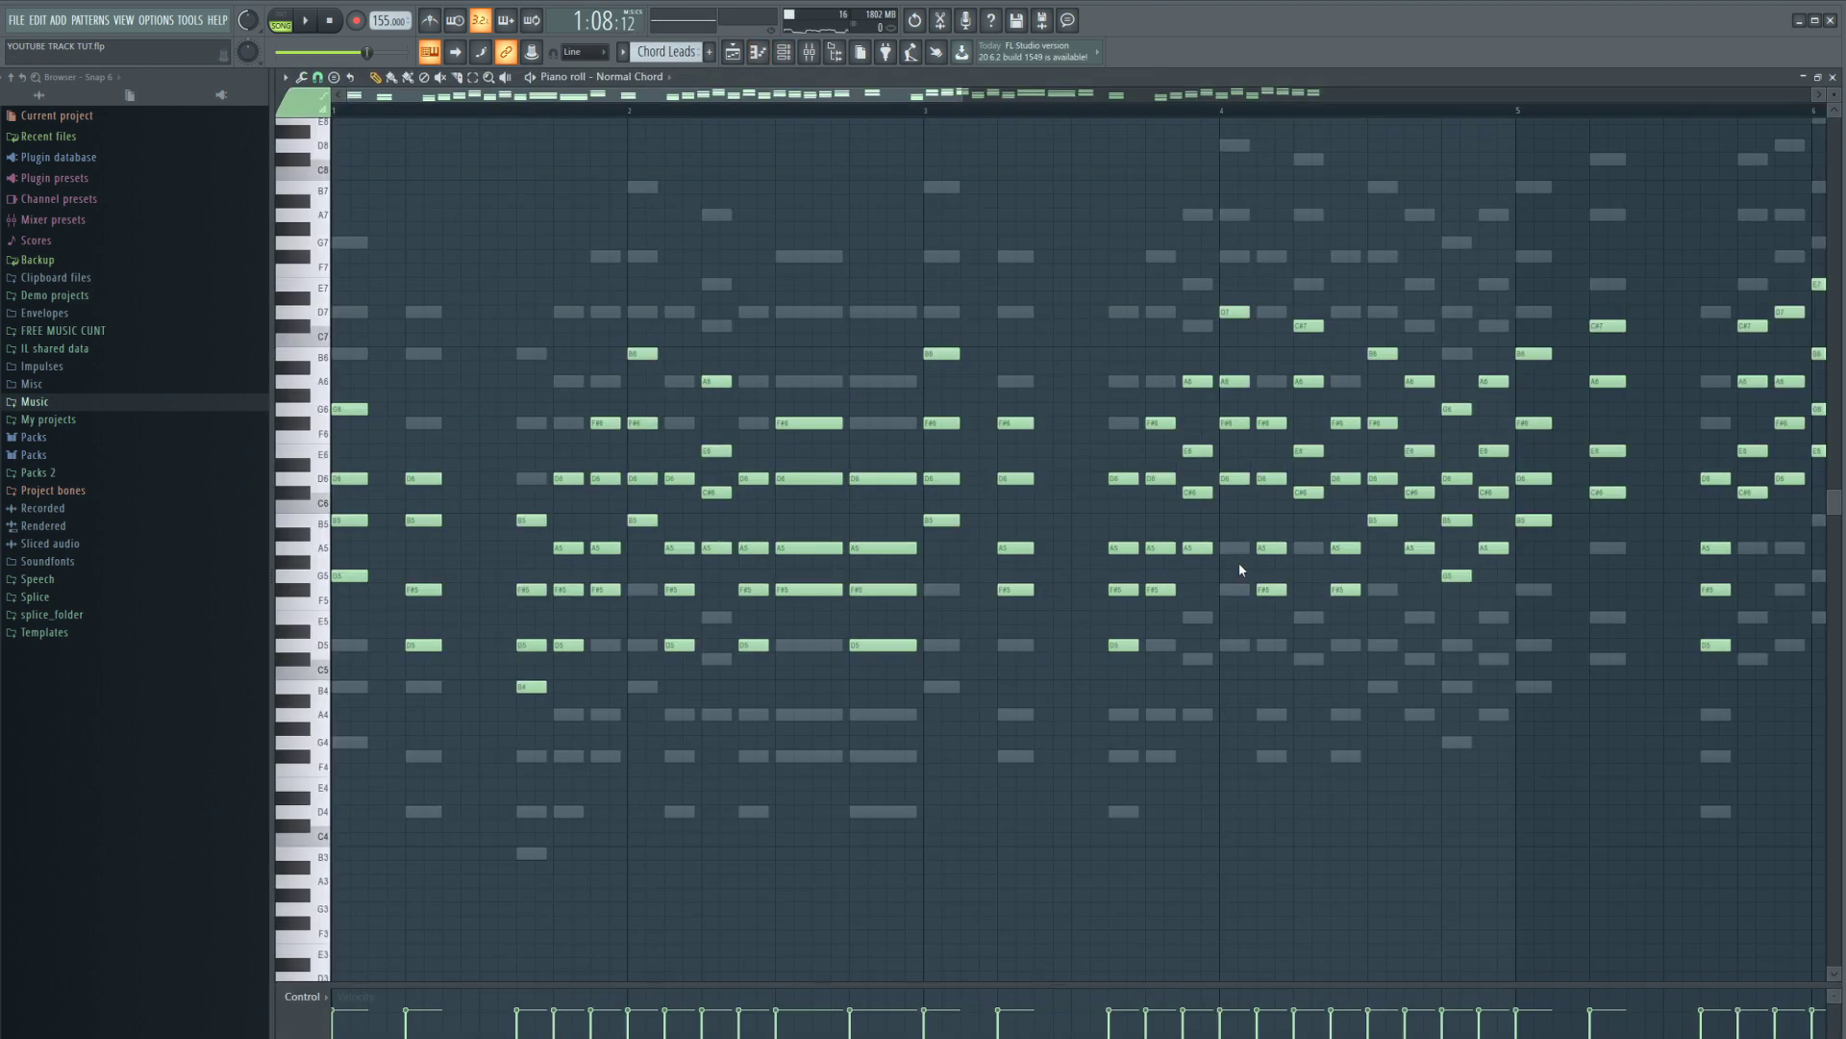
pyautogui.scroll(-3, 642, 148)
# - View the notes of Low Chord Init, Low Chord Saw and High Chord Saw one after another in the piano roll
pyautogui.press('F6')
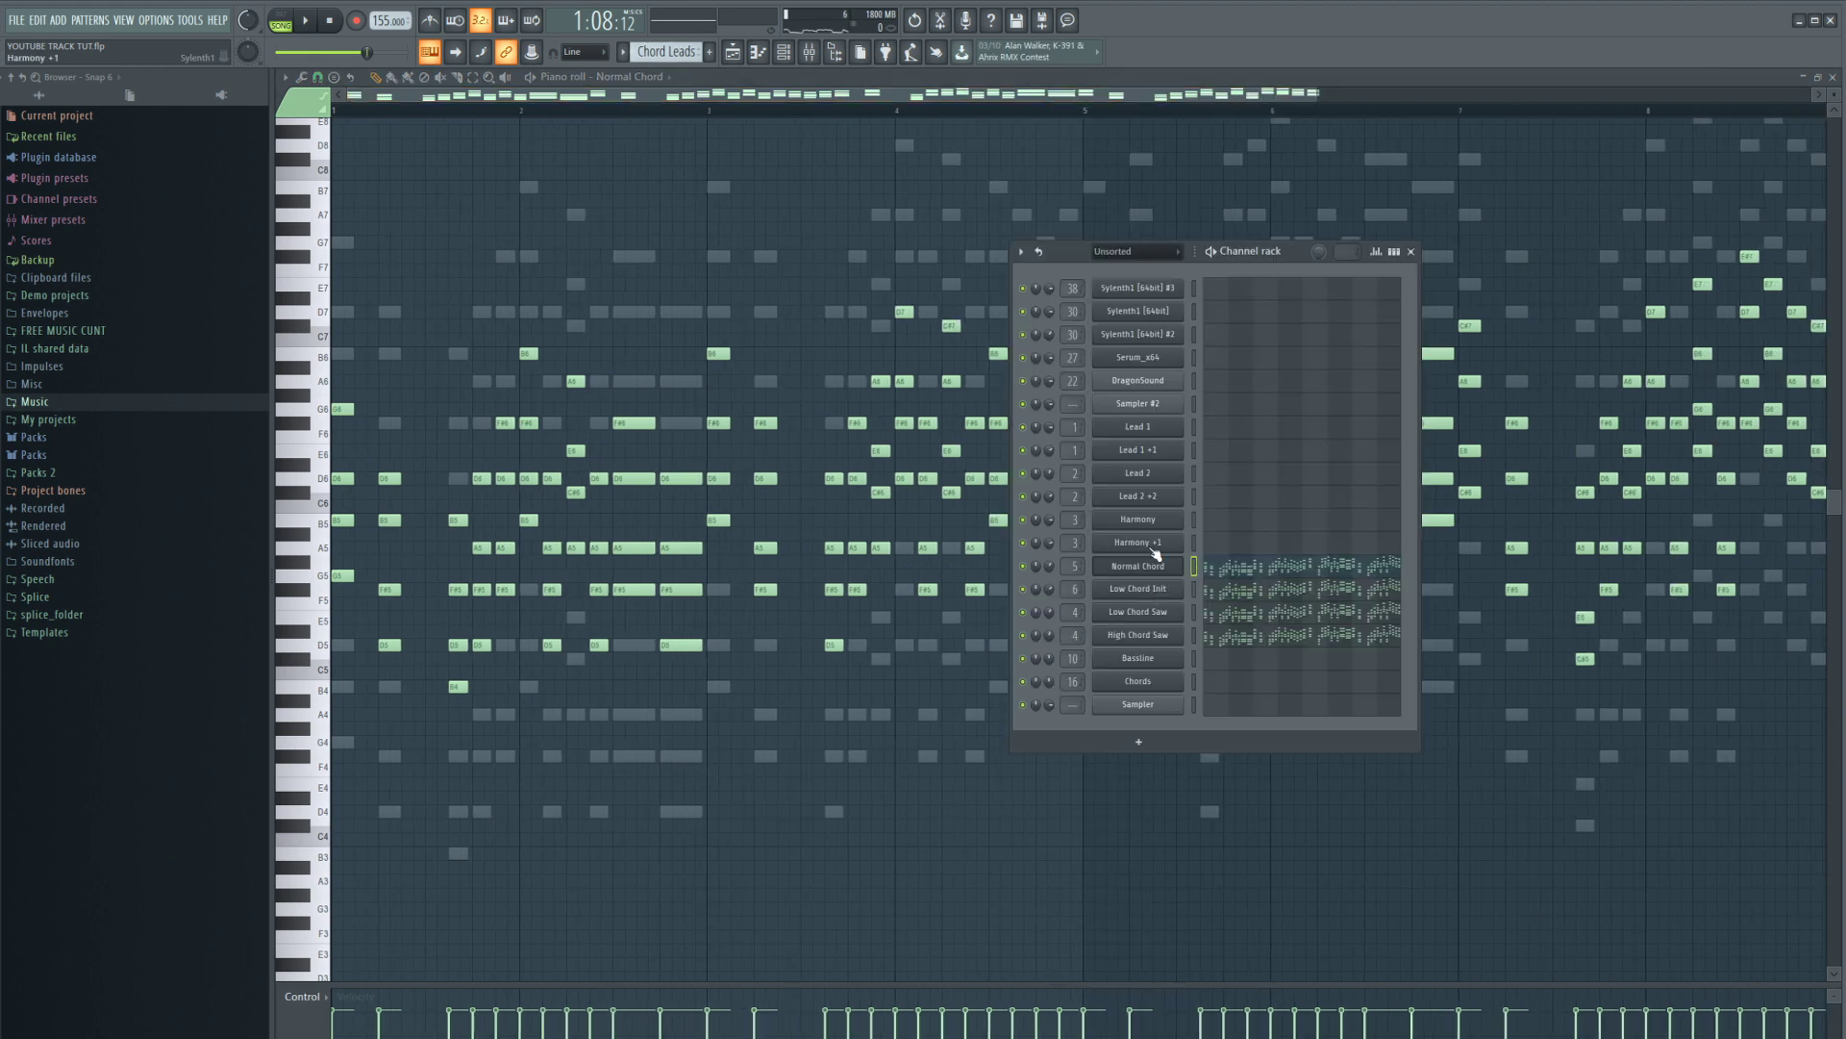
pyautogui.click(1200, 596)
pyautogui.press('F6')
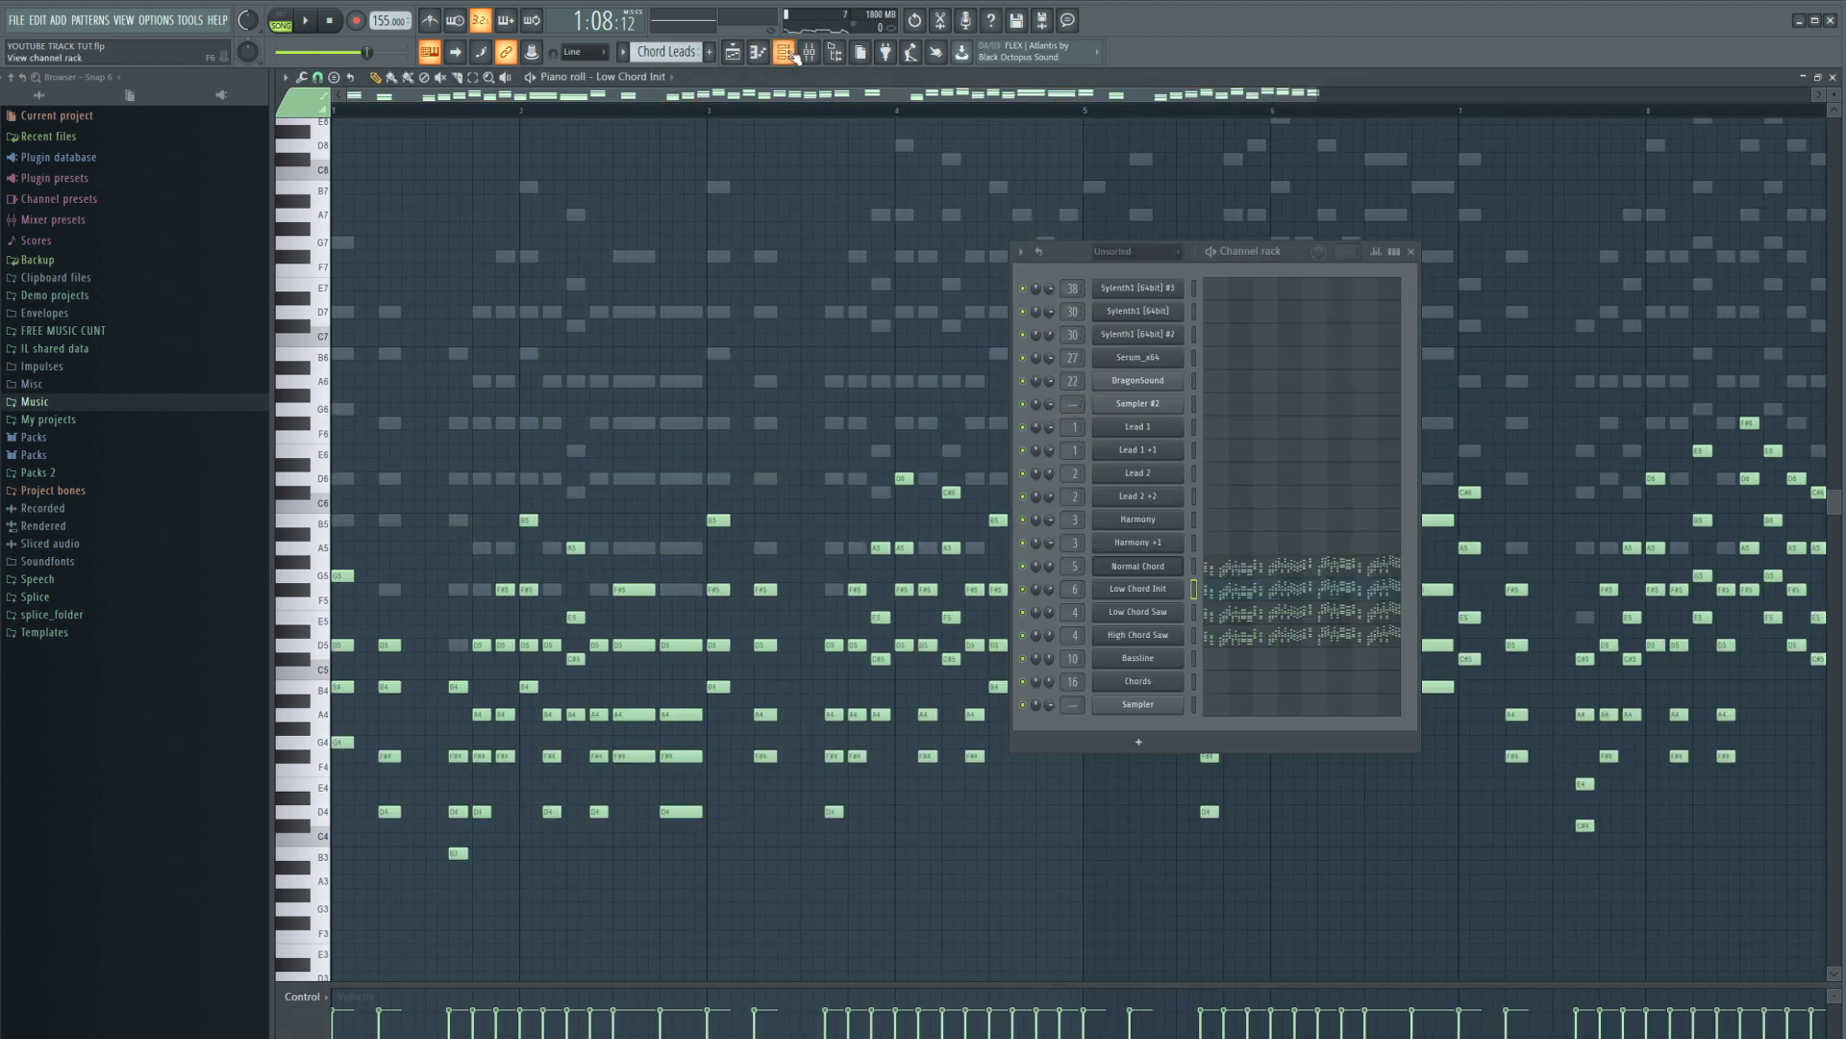
pyautogui.click(1024, 612)
pyautogui.press('F6')
pyautogui.press('F6')
pyautogui.click(1192, 635)
pyautogui.press('F6')
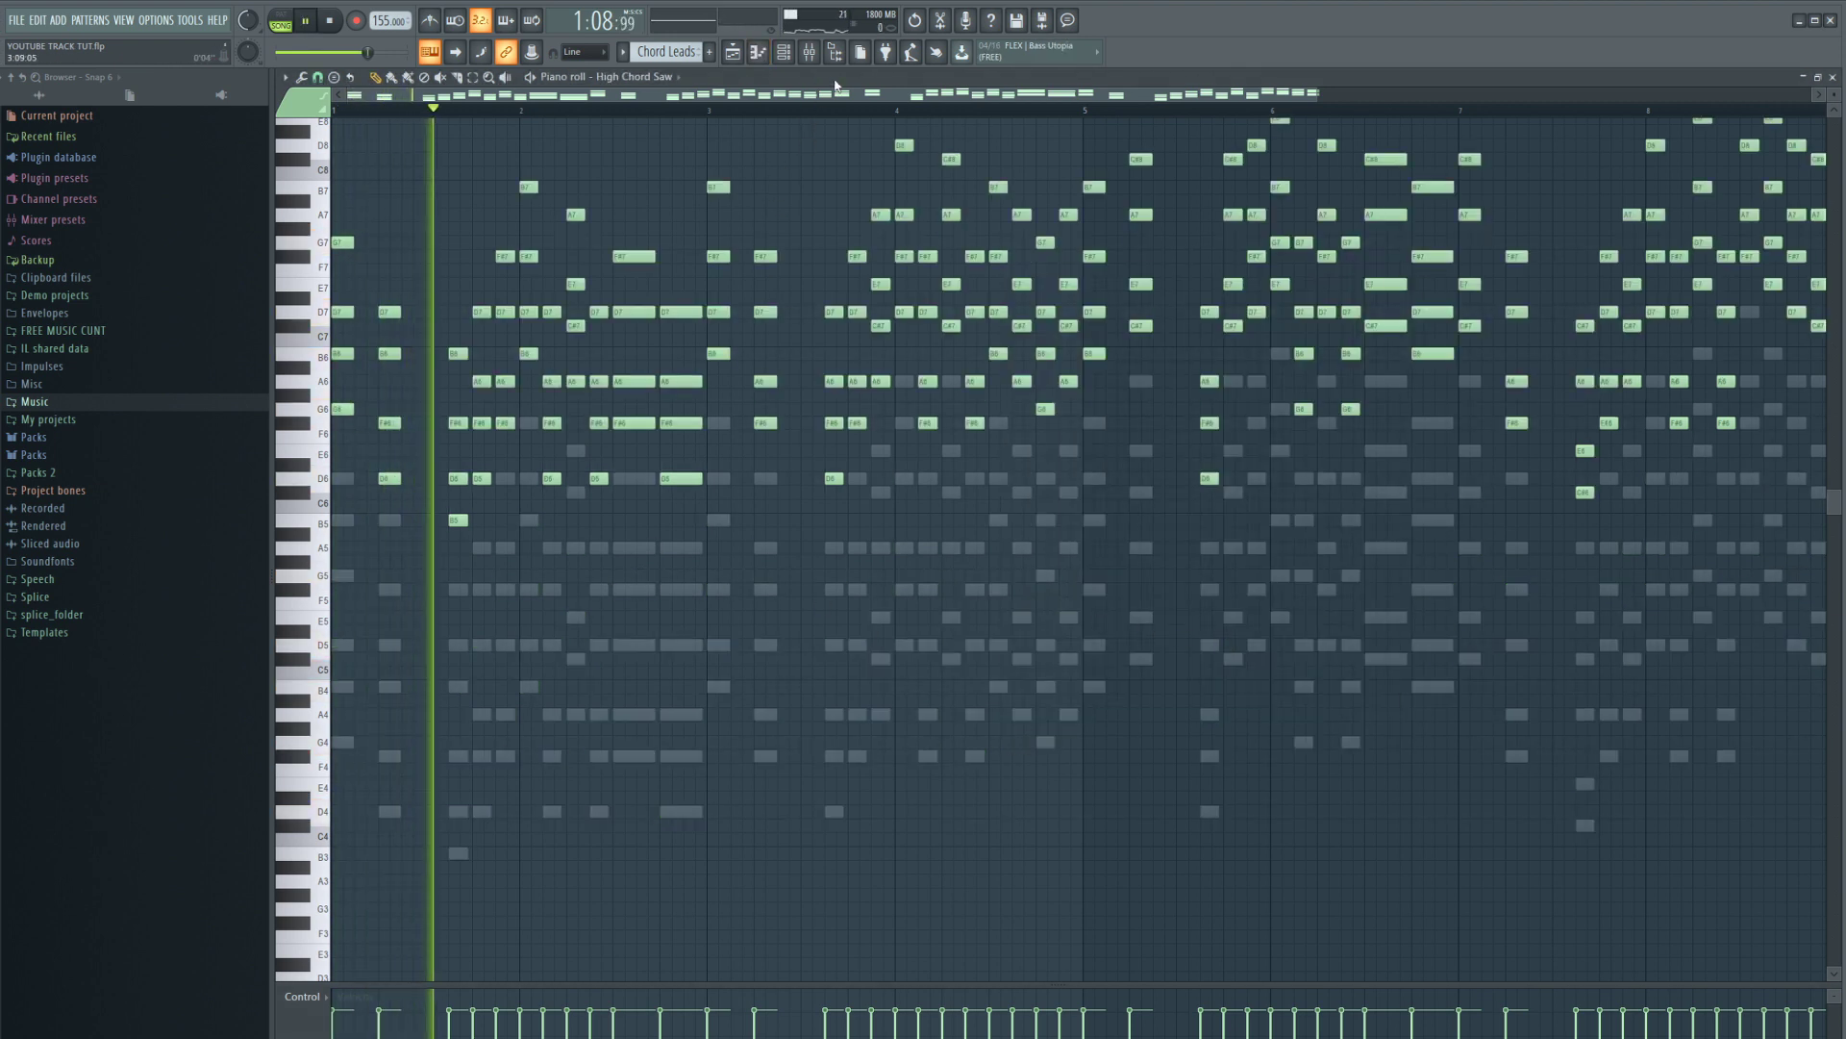
# - Bring up the mixer, audition the Sylenth1 insert 4 soloed, and bring up its Stereo effect
pyautogui.click(809, 52)
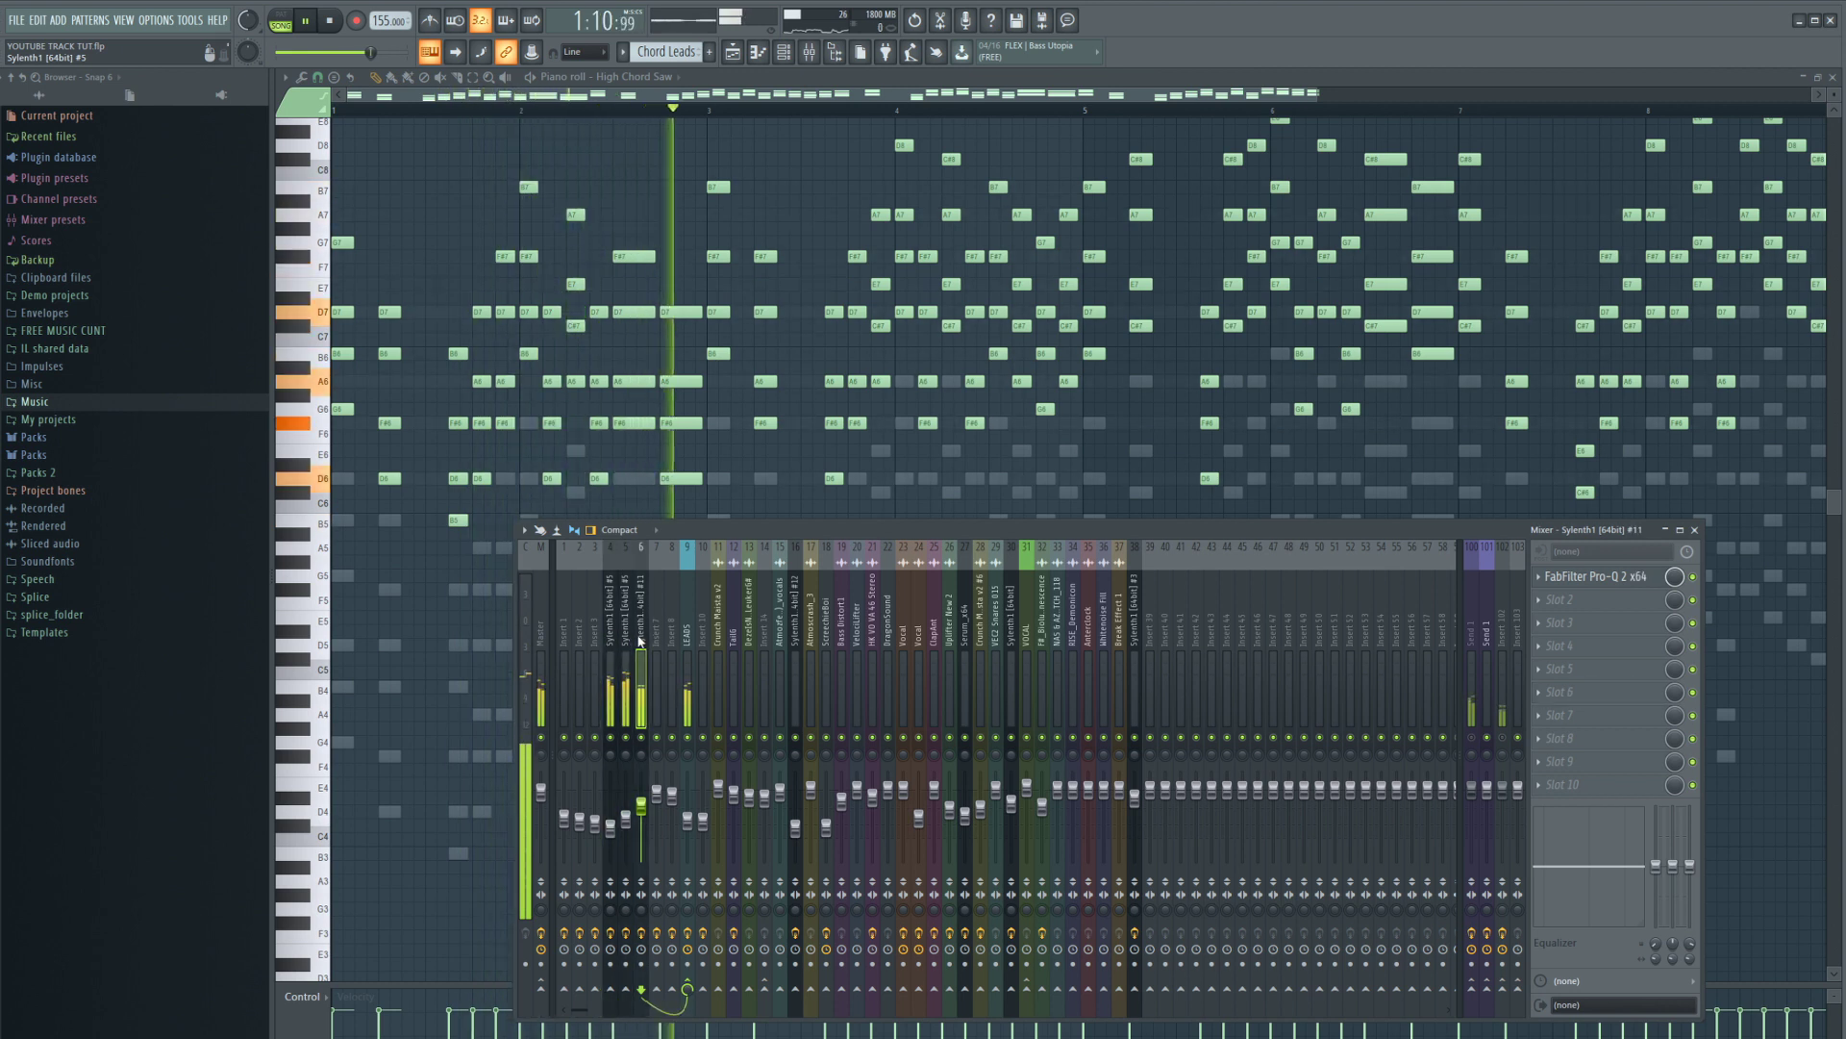
pyautogui.click(687, 645)
pyautogui.press('space')
pyautogui.click(609, 642)
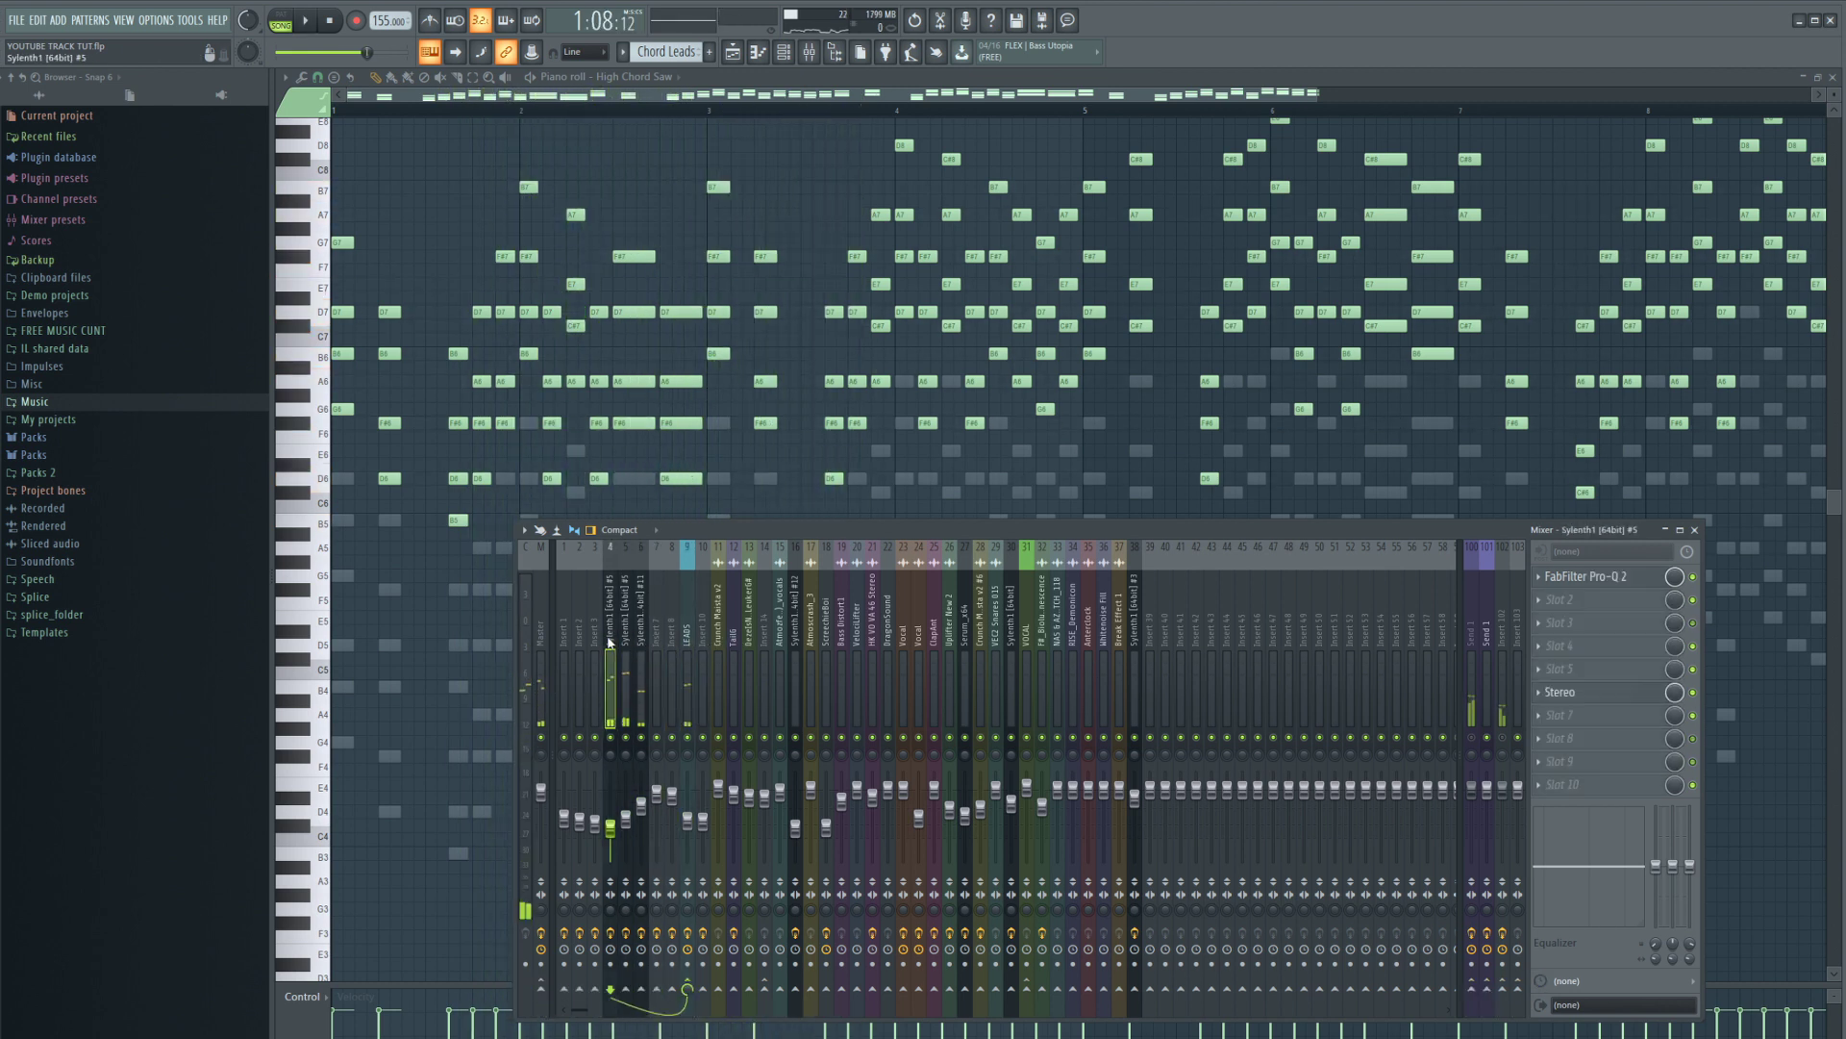
pyautogui.press('space')
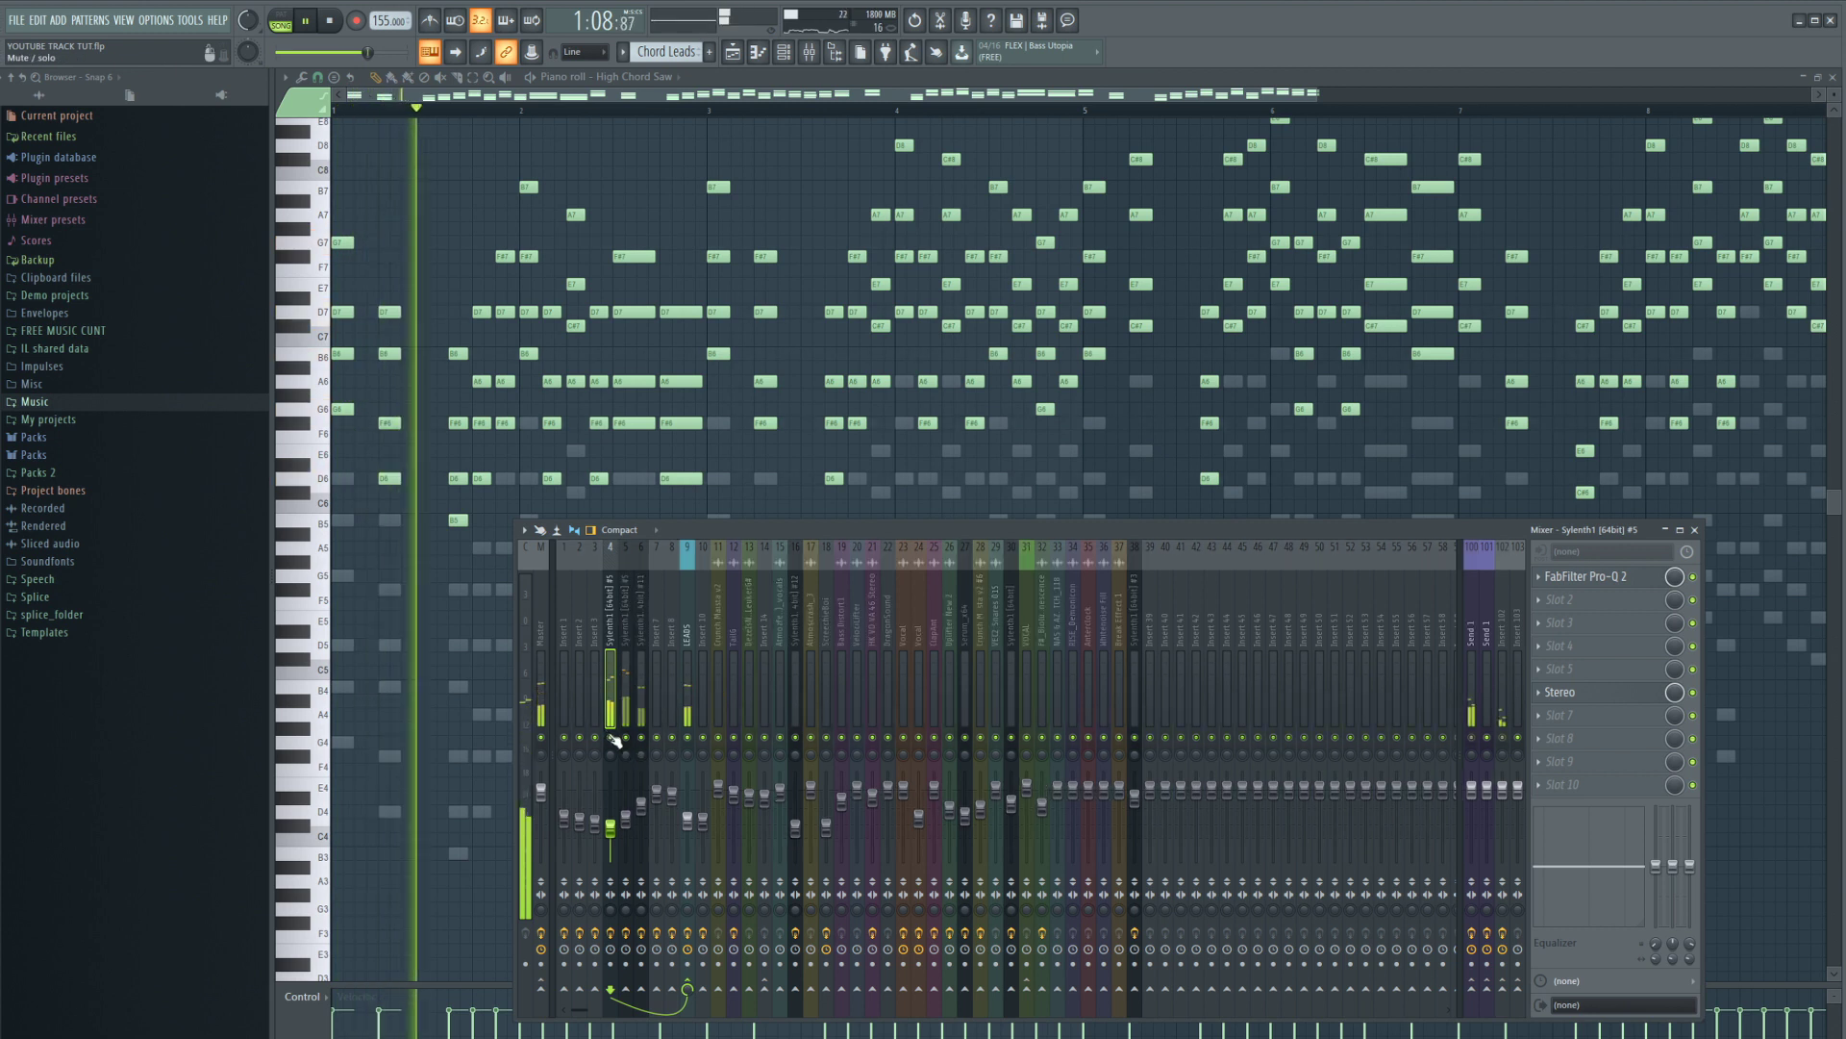
pyautogui.click(1568, 692)
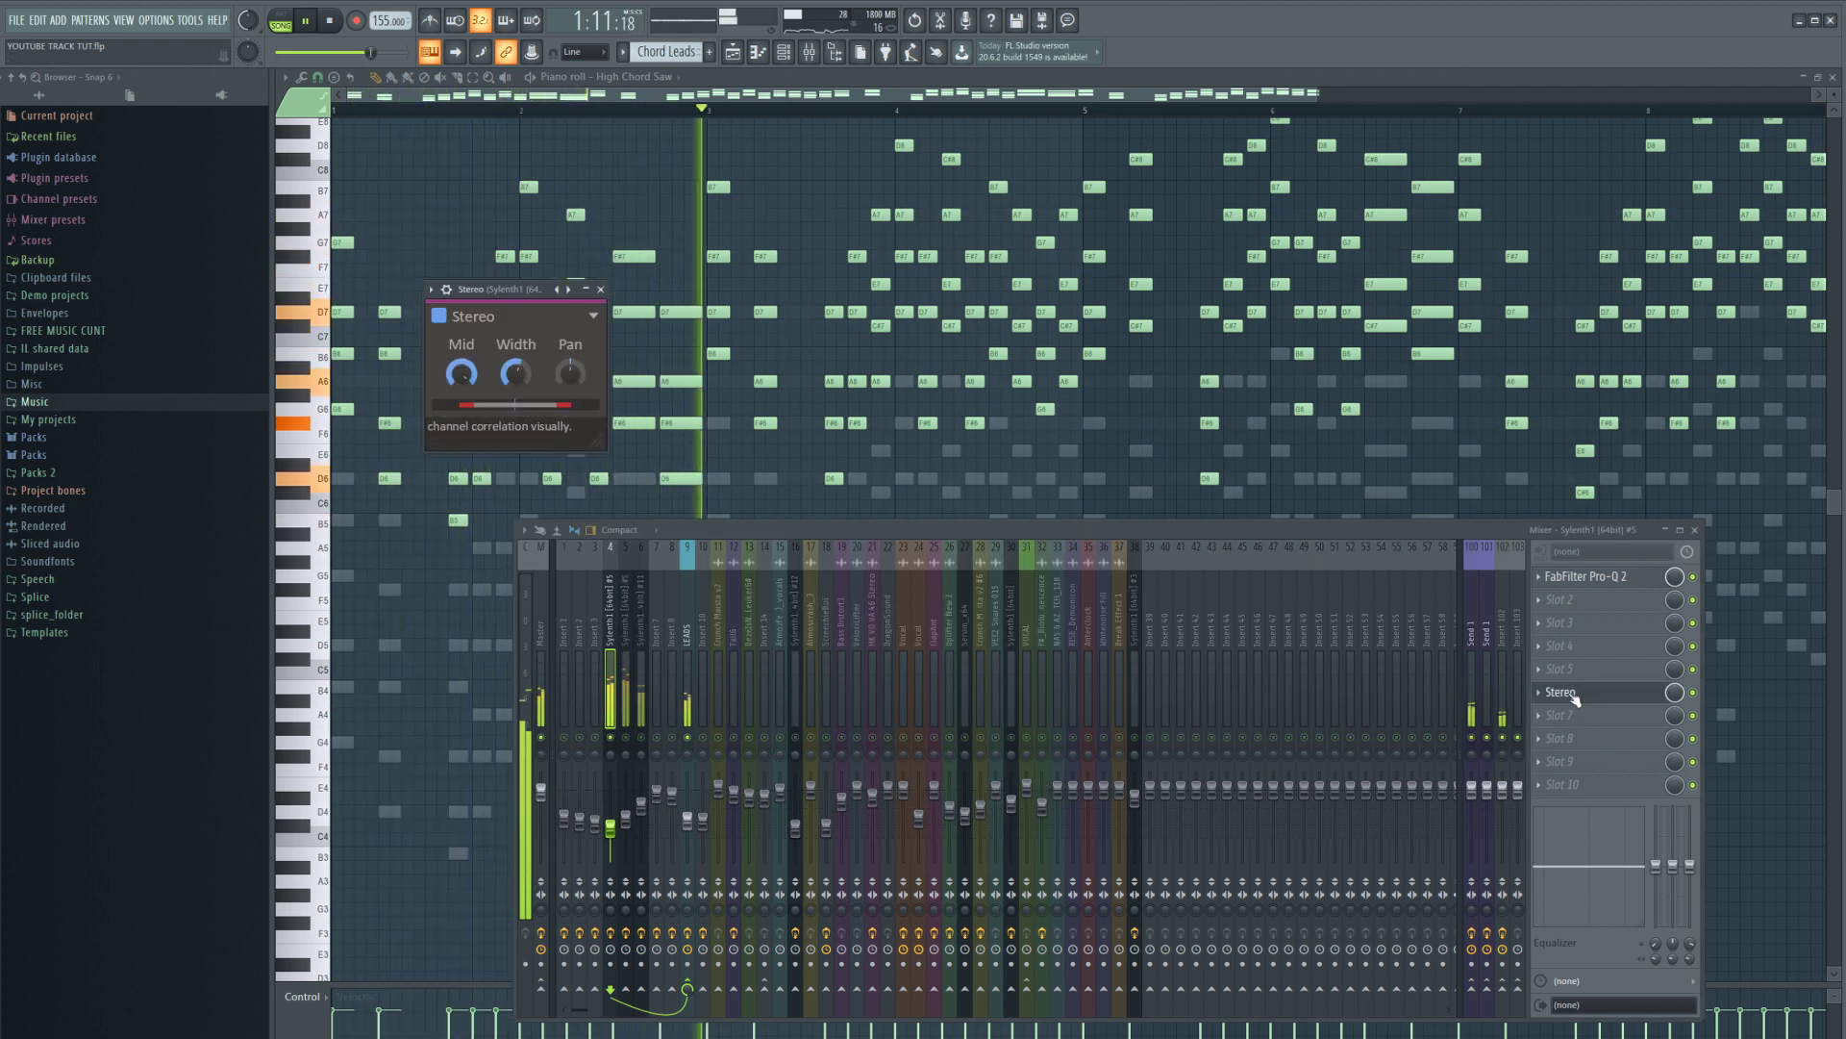
pyautogui.press('space')
# - Audition the Sylenth1 inserts 5 and 6 soloed, check the Stereo width on insert 4, and unsolo the inserts
pyautogui.click(623, 619)
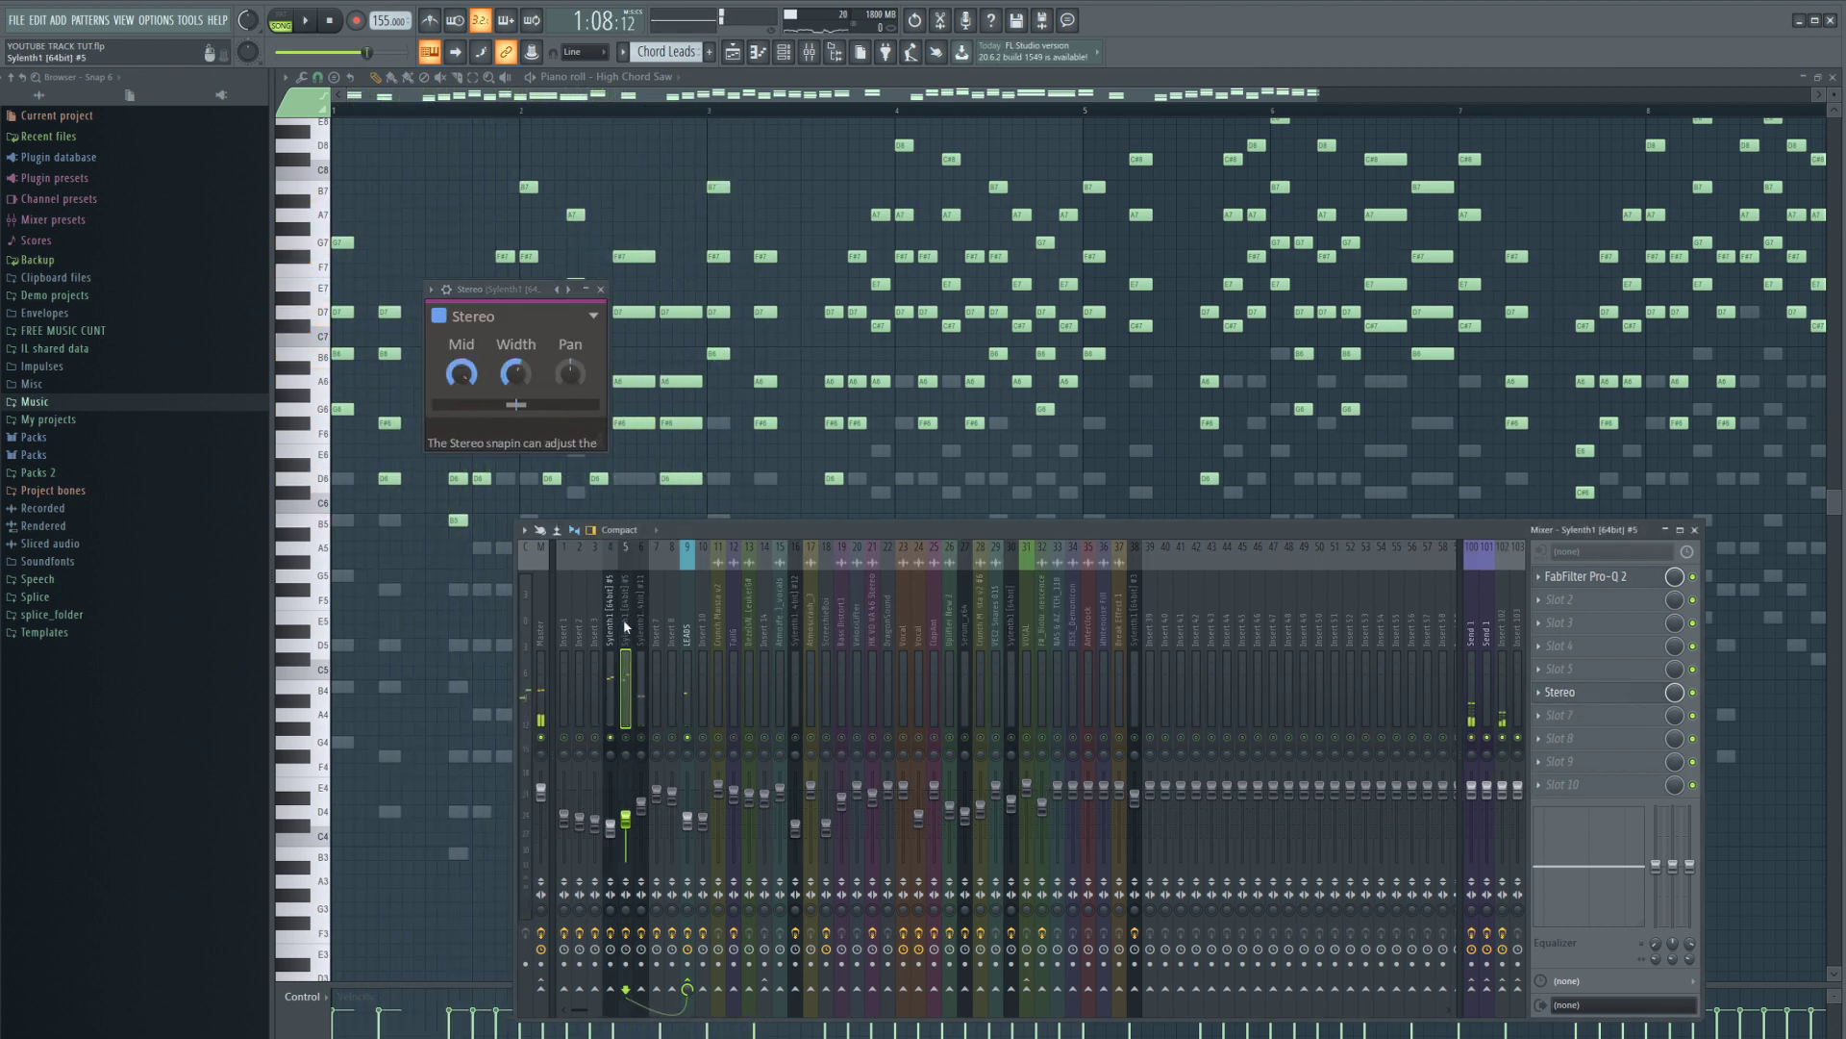
pyautogui.click(644, 663)
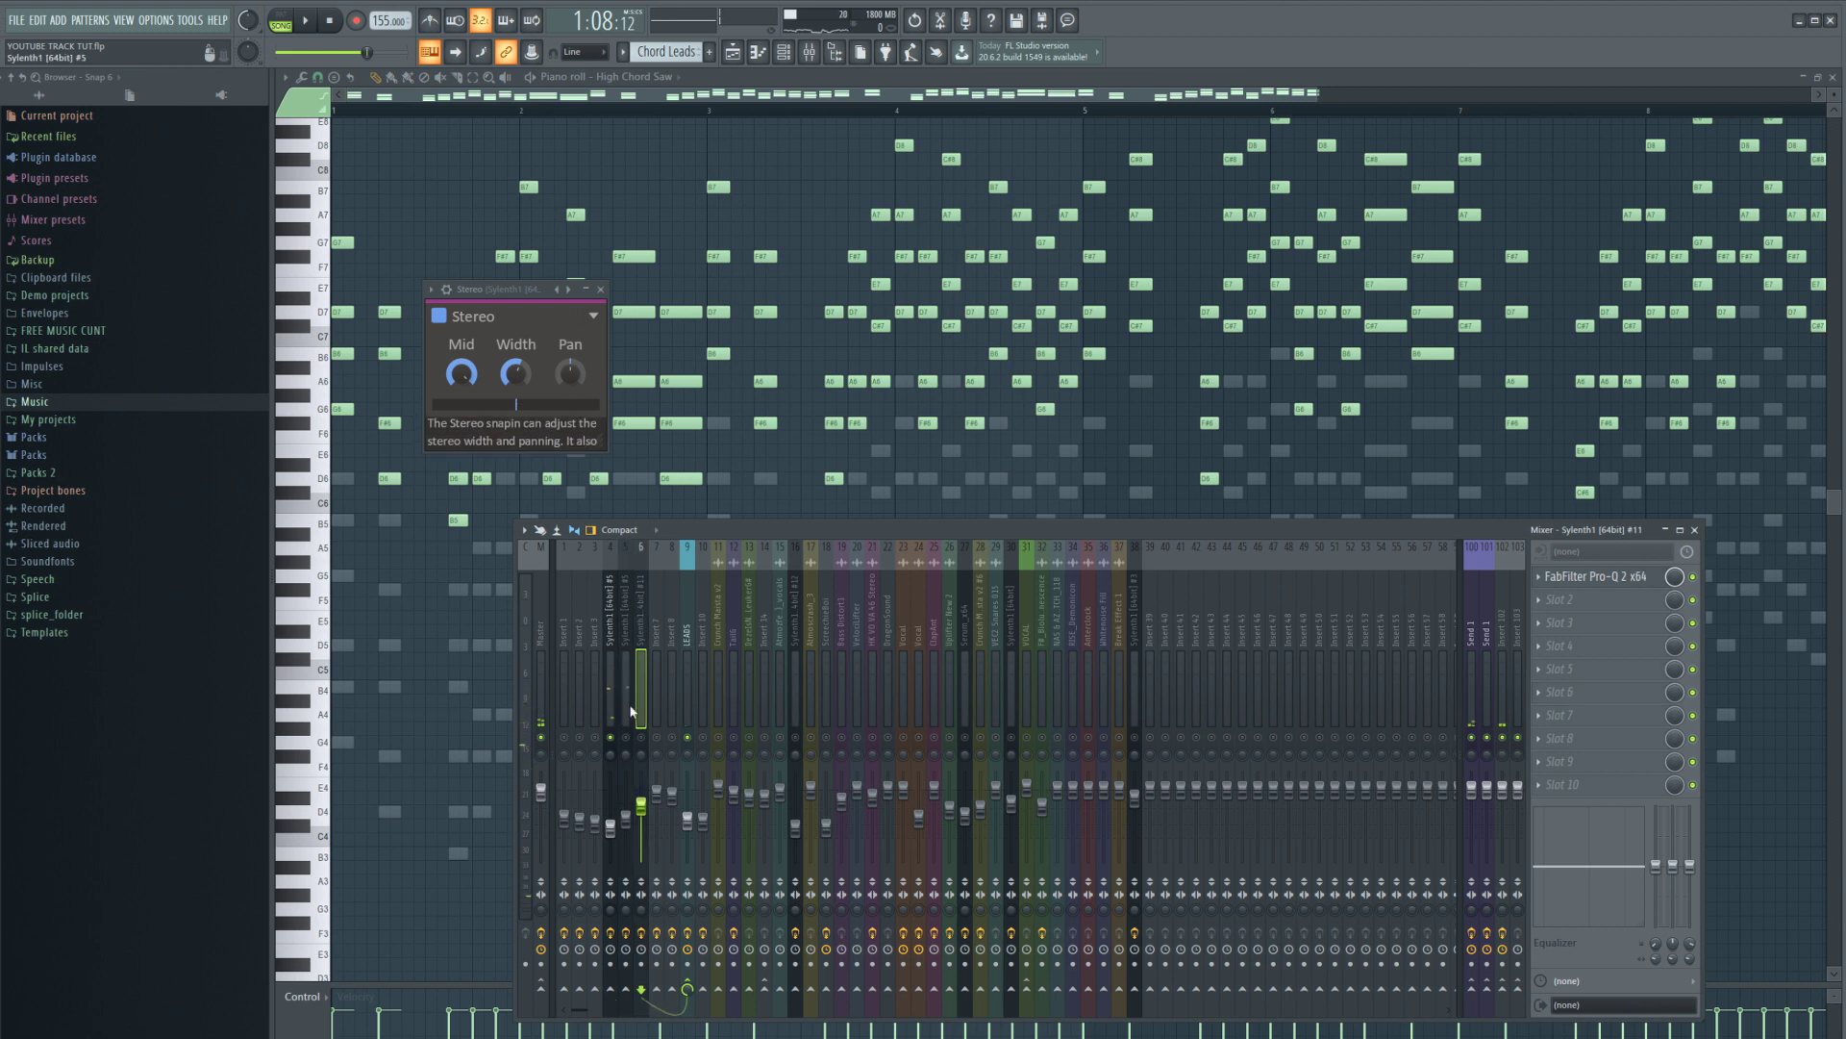
pyautogui.press('space')
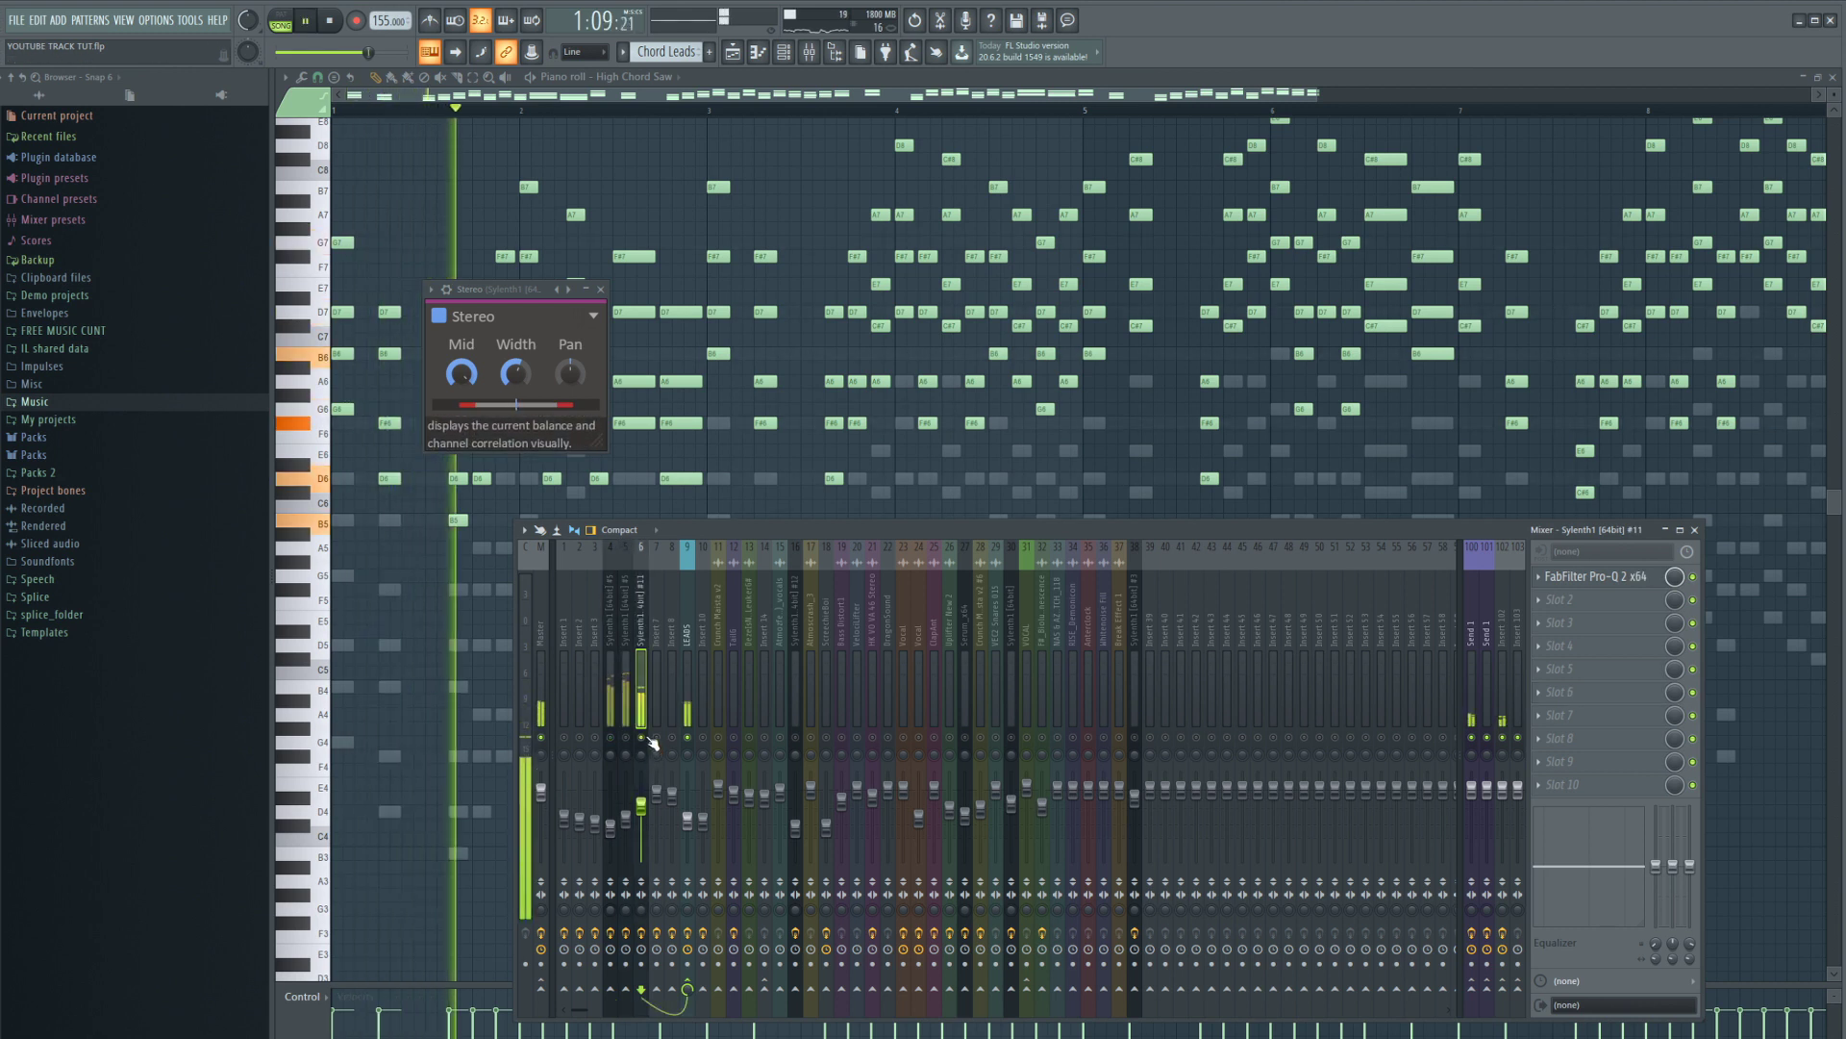
pyautogui.press('space')
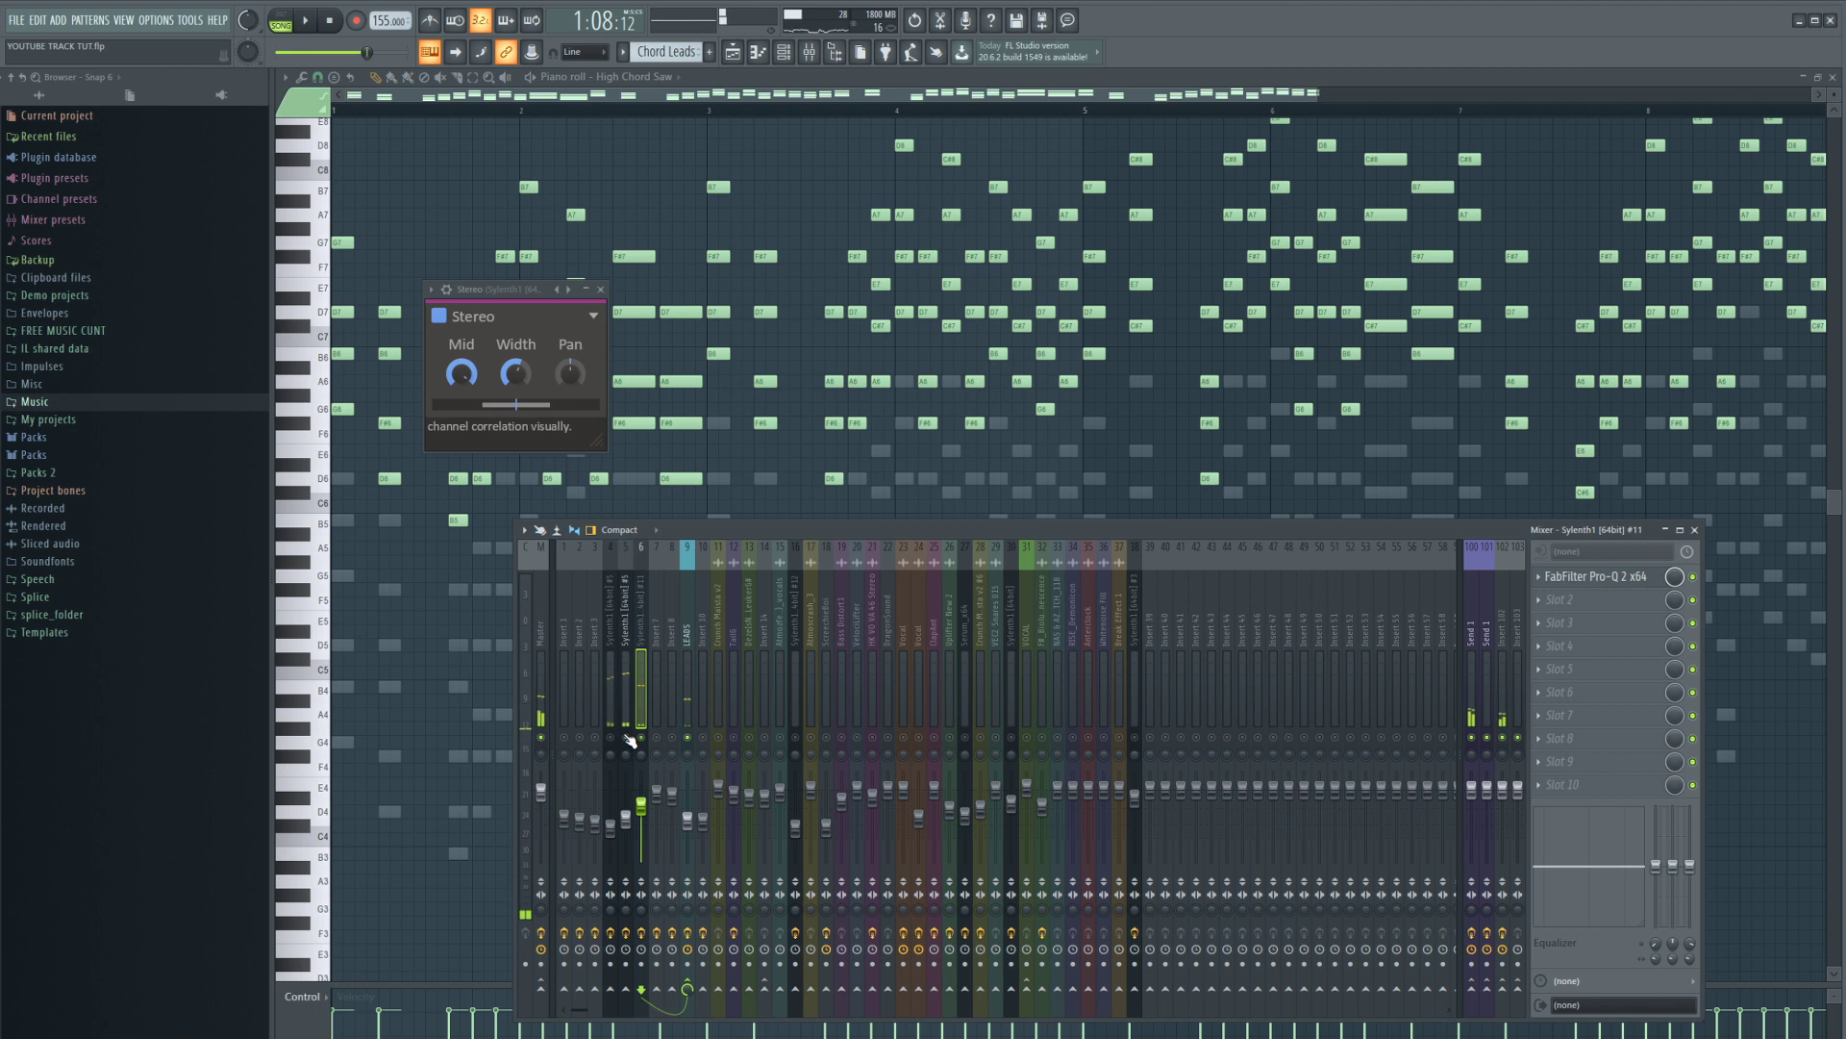
pyautogui.press('space')
pyautogui.click(609, 692)
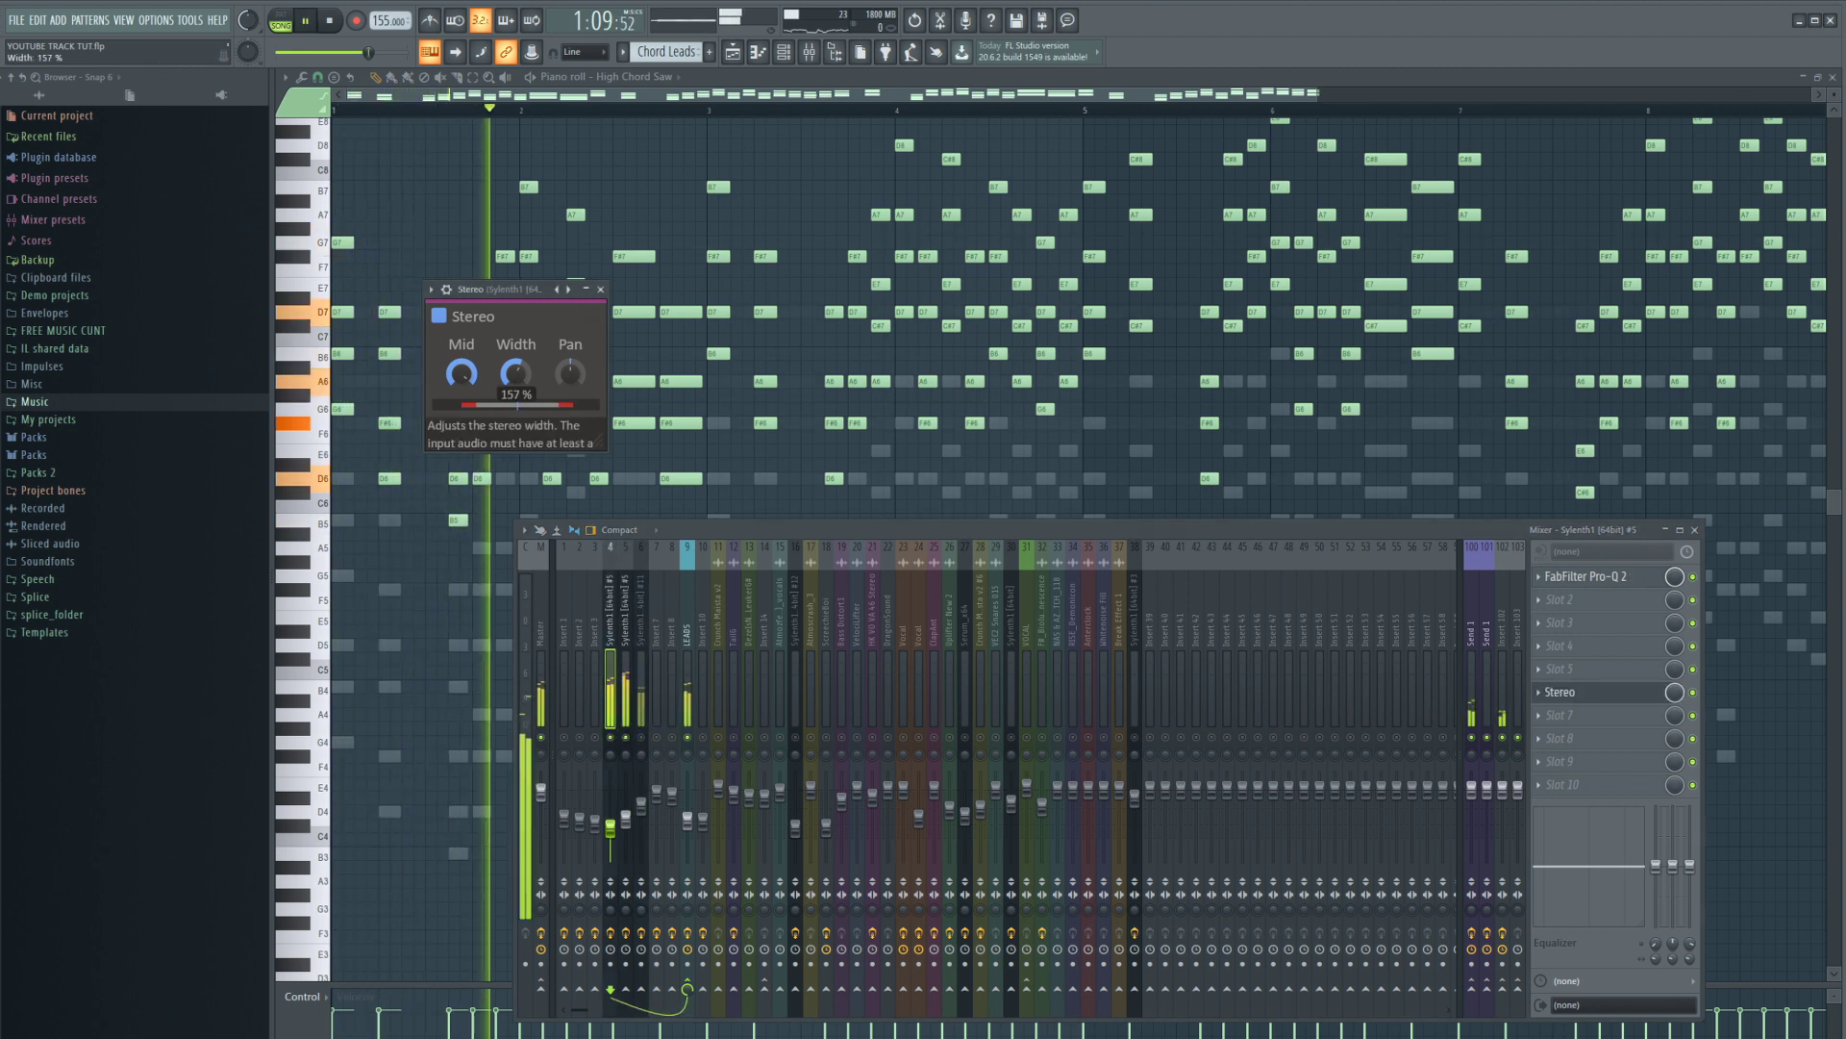
pyautogui.press('space')
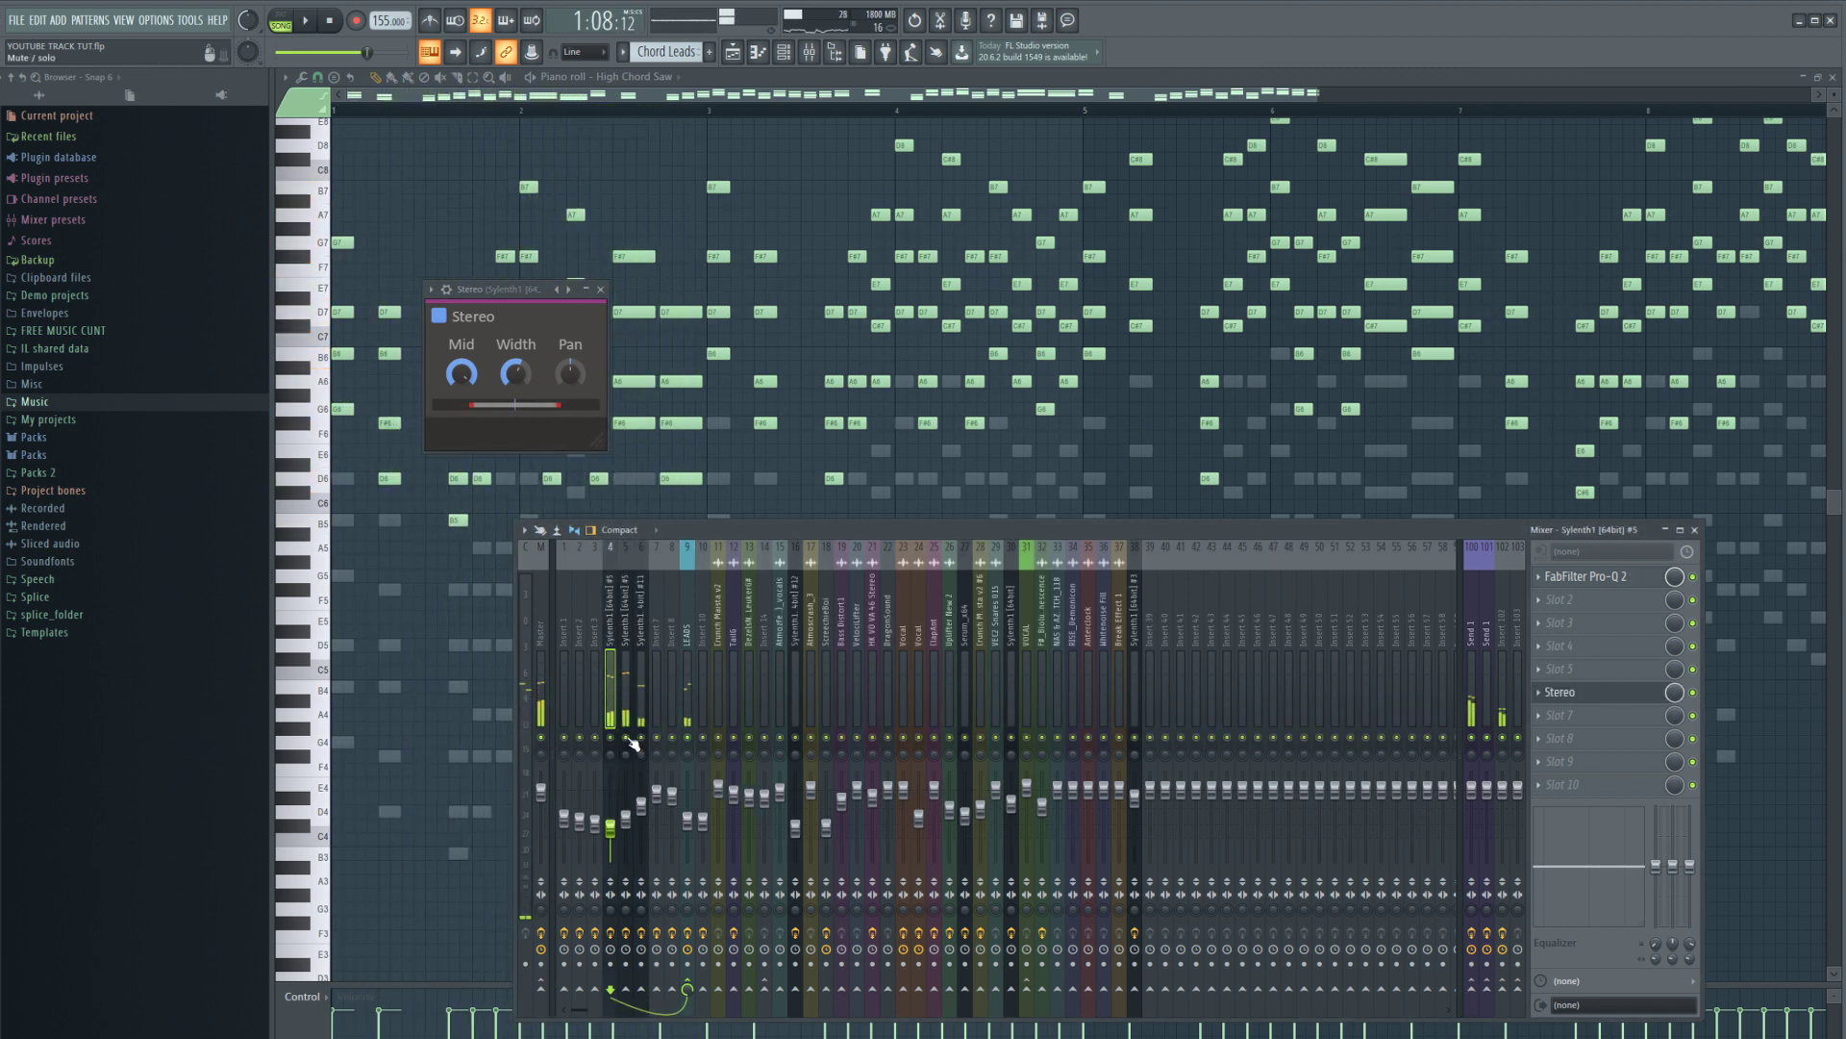
pyautogui.click(625, 635)
pyautogui.click(640, 635)
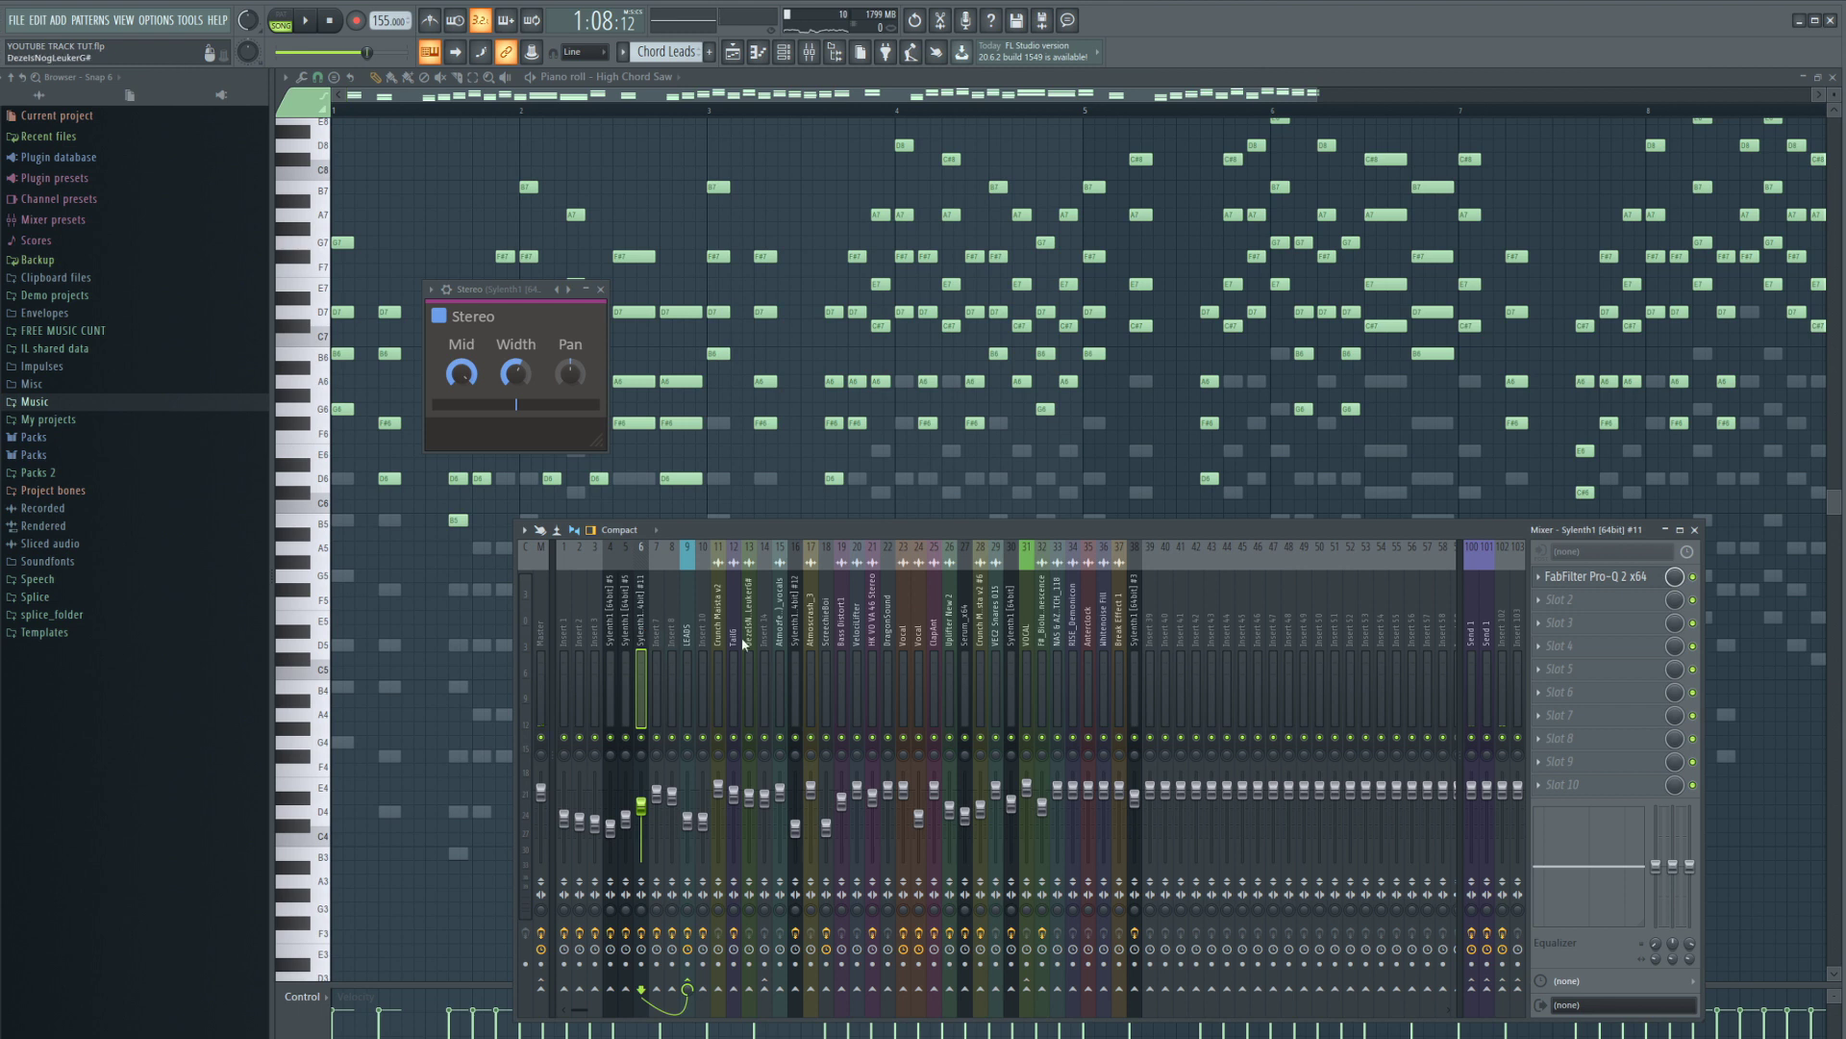
# - Examine CLA-2A and SSLChannel on the LEADS mixer track, including the SSLChannel low-frequency gain
pyautogui.click(689, 606)
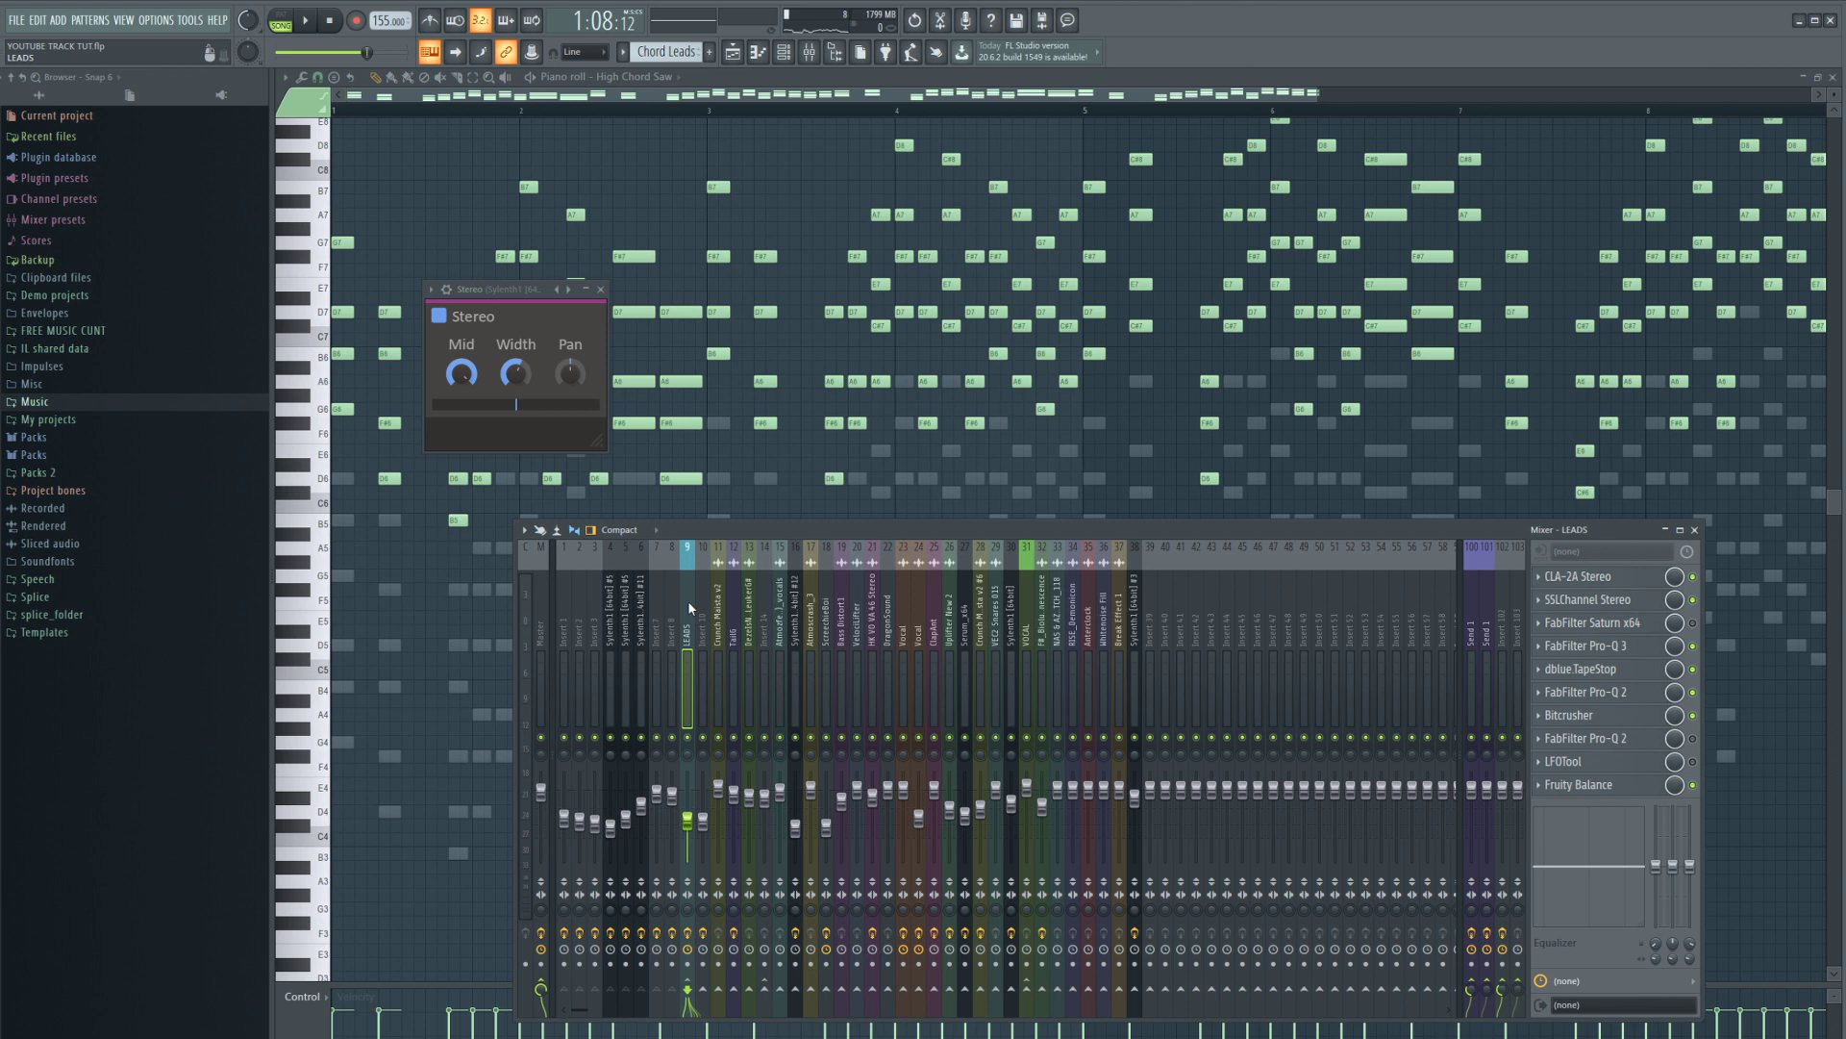
pyautogui.click(1553, 577)
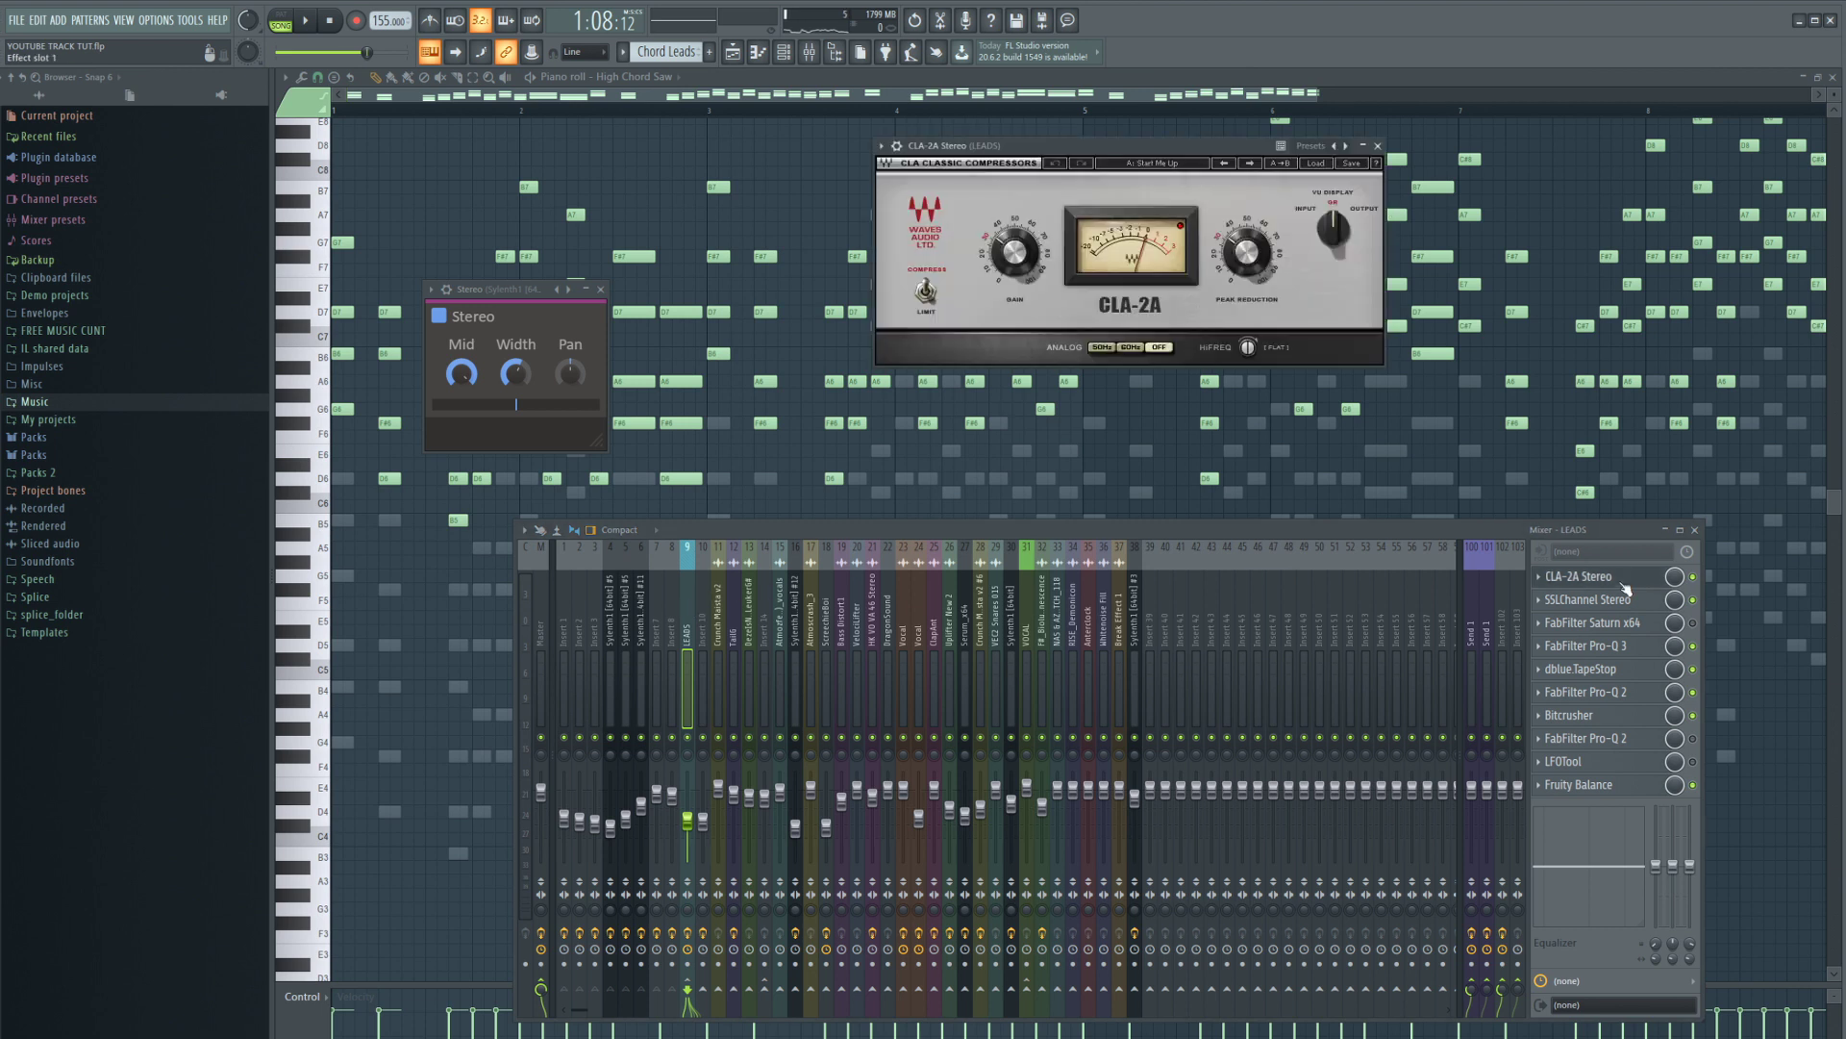
pyautogui.moveTo(961, 145); pyautogui.dragTo(868, 185)
pyautogui.click(1597, 600)
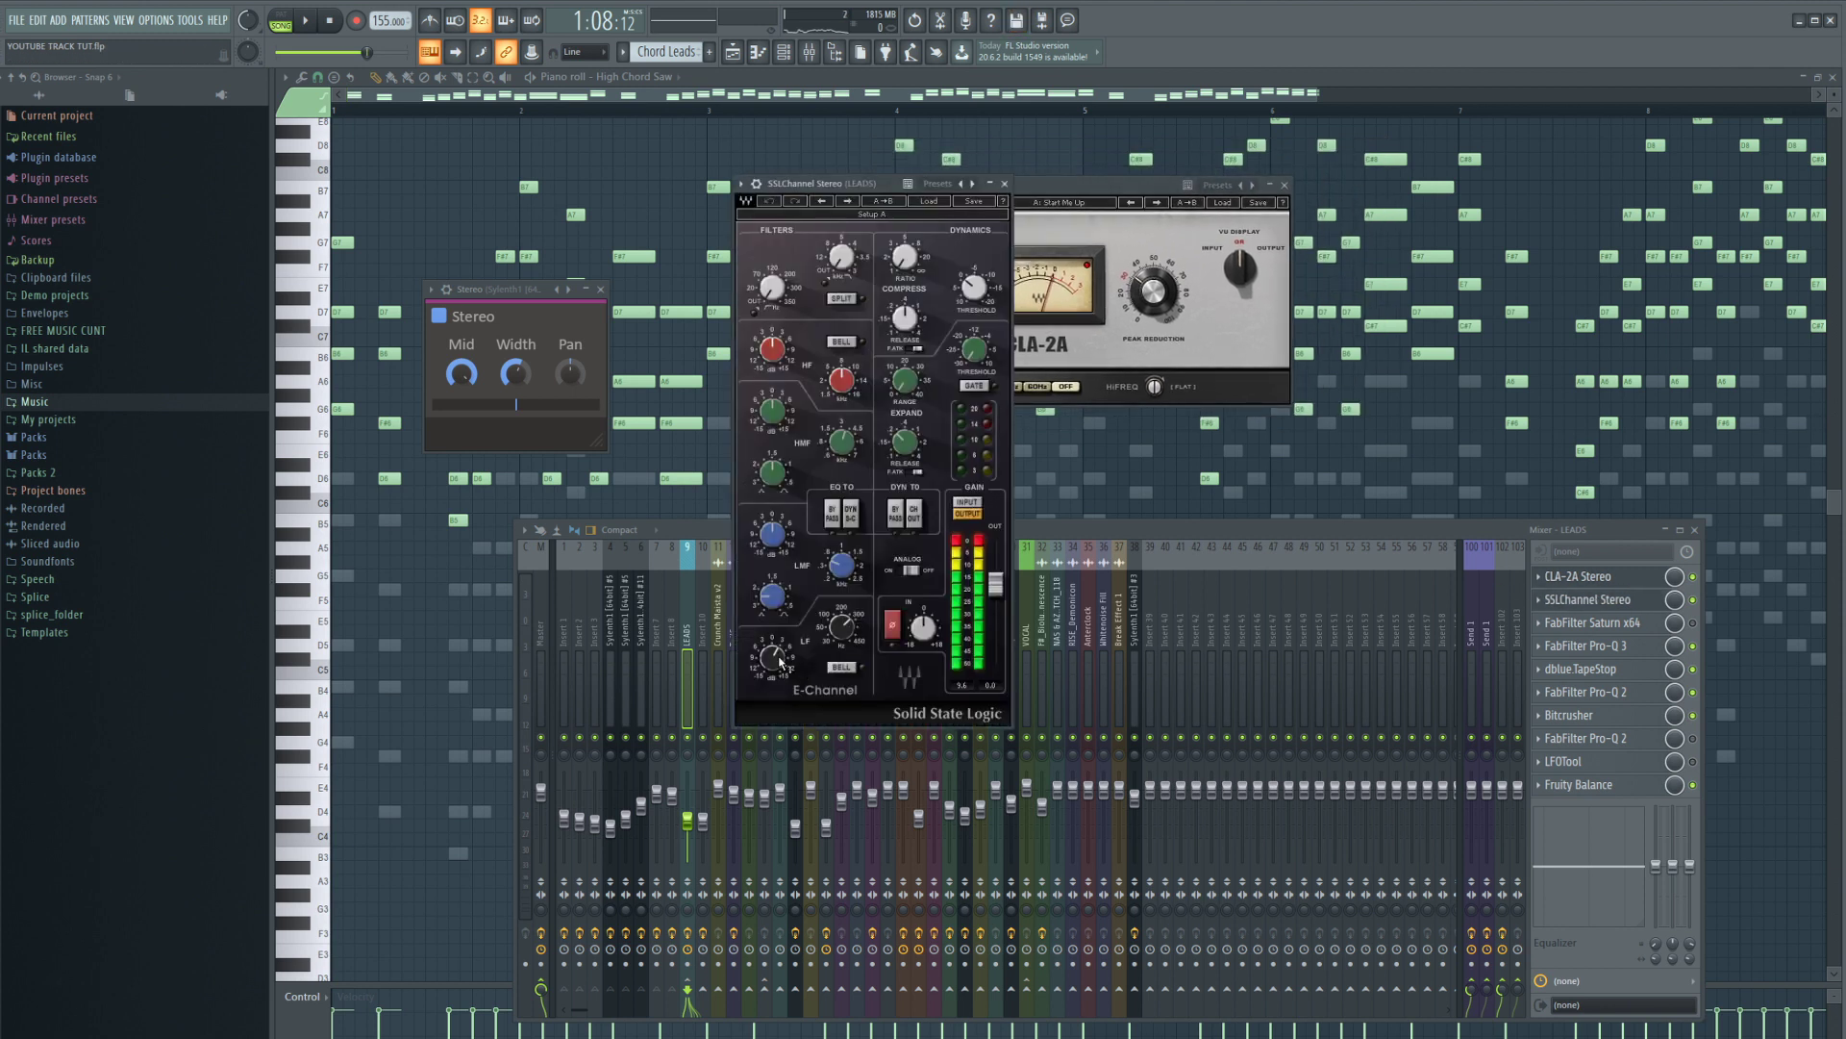
pyautogui.click(778, 660)
pyautogui.moveTo(773, 659); pyautogui.dragTo(773, 654)
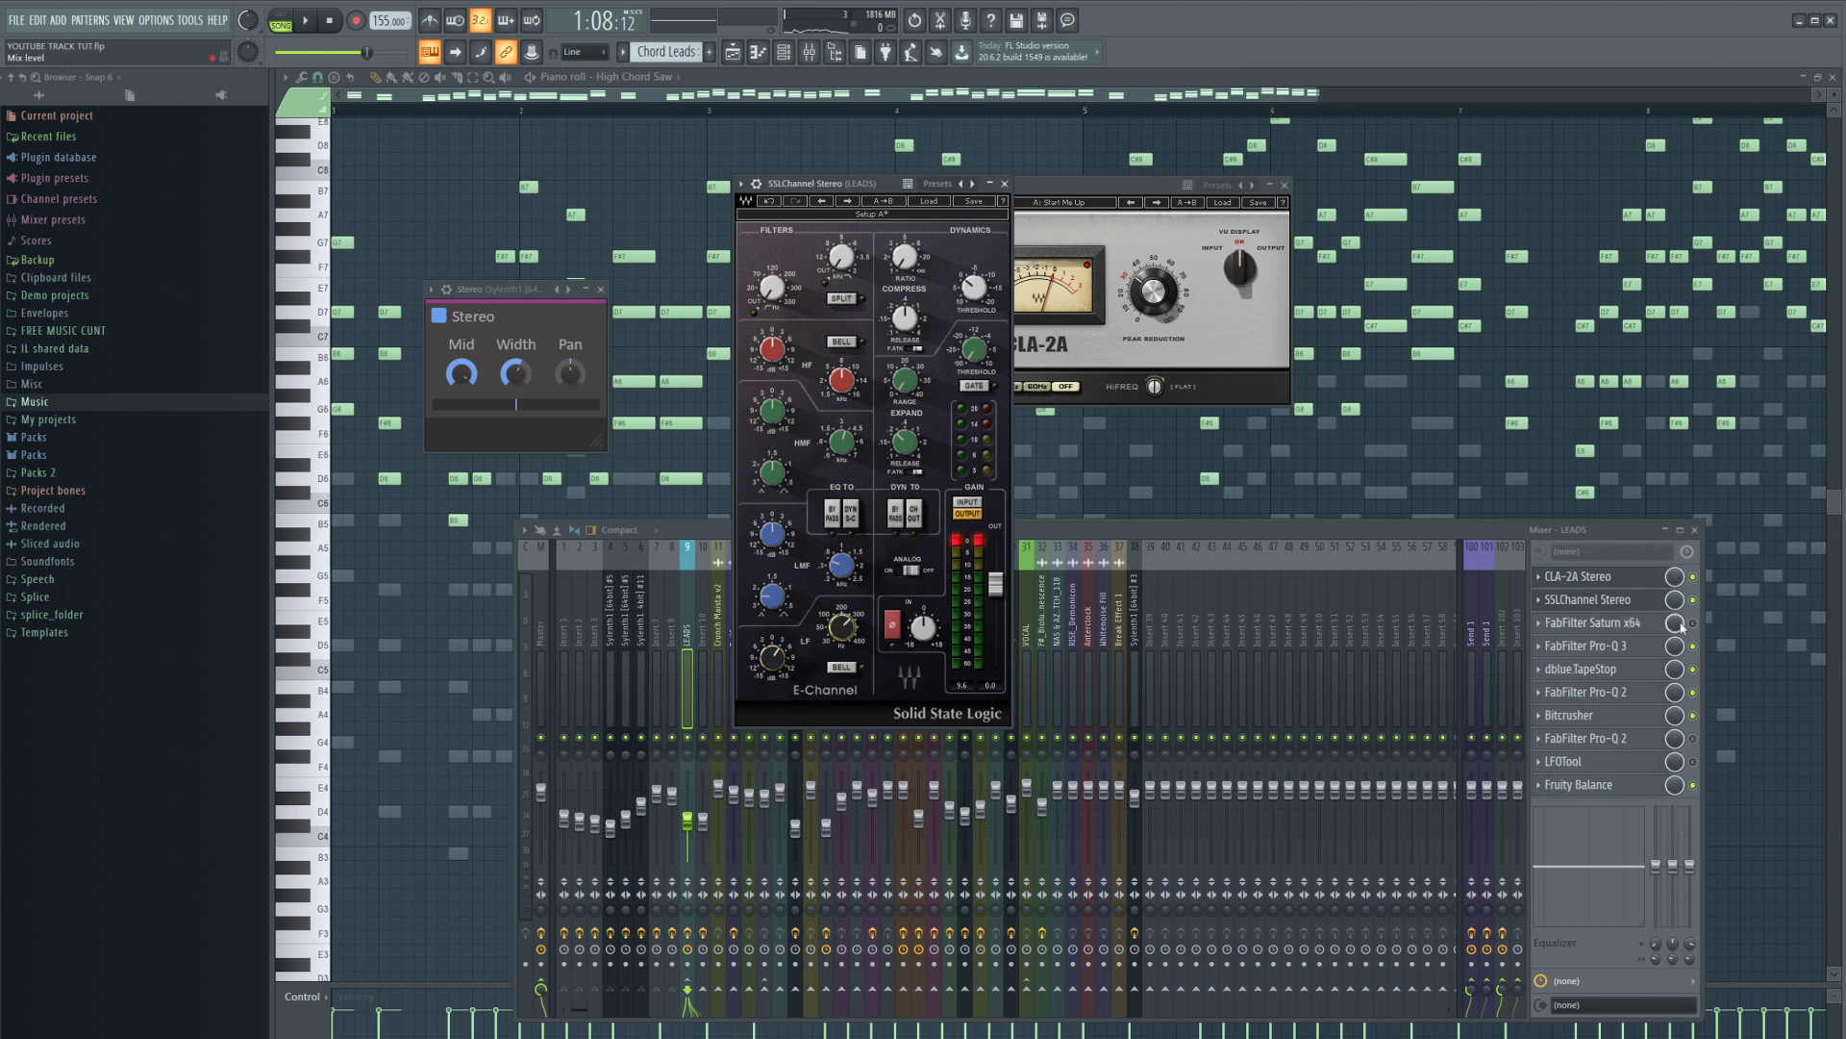
# - Enable FabFilter Saturn on the LEADS mixer track and examine its bands while the Chord Leads play
pyautogui.click(1695, 625)
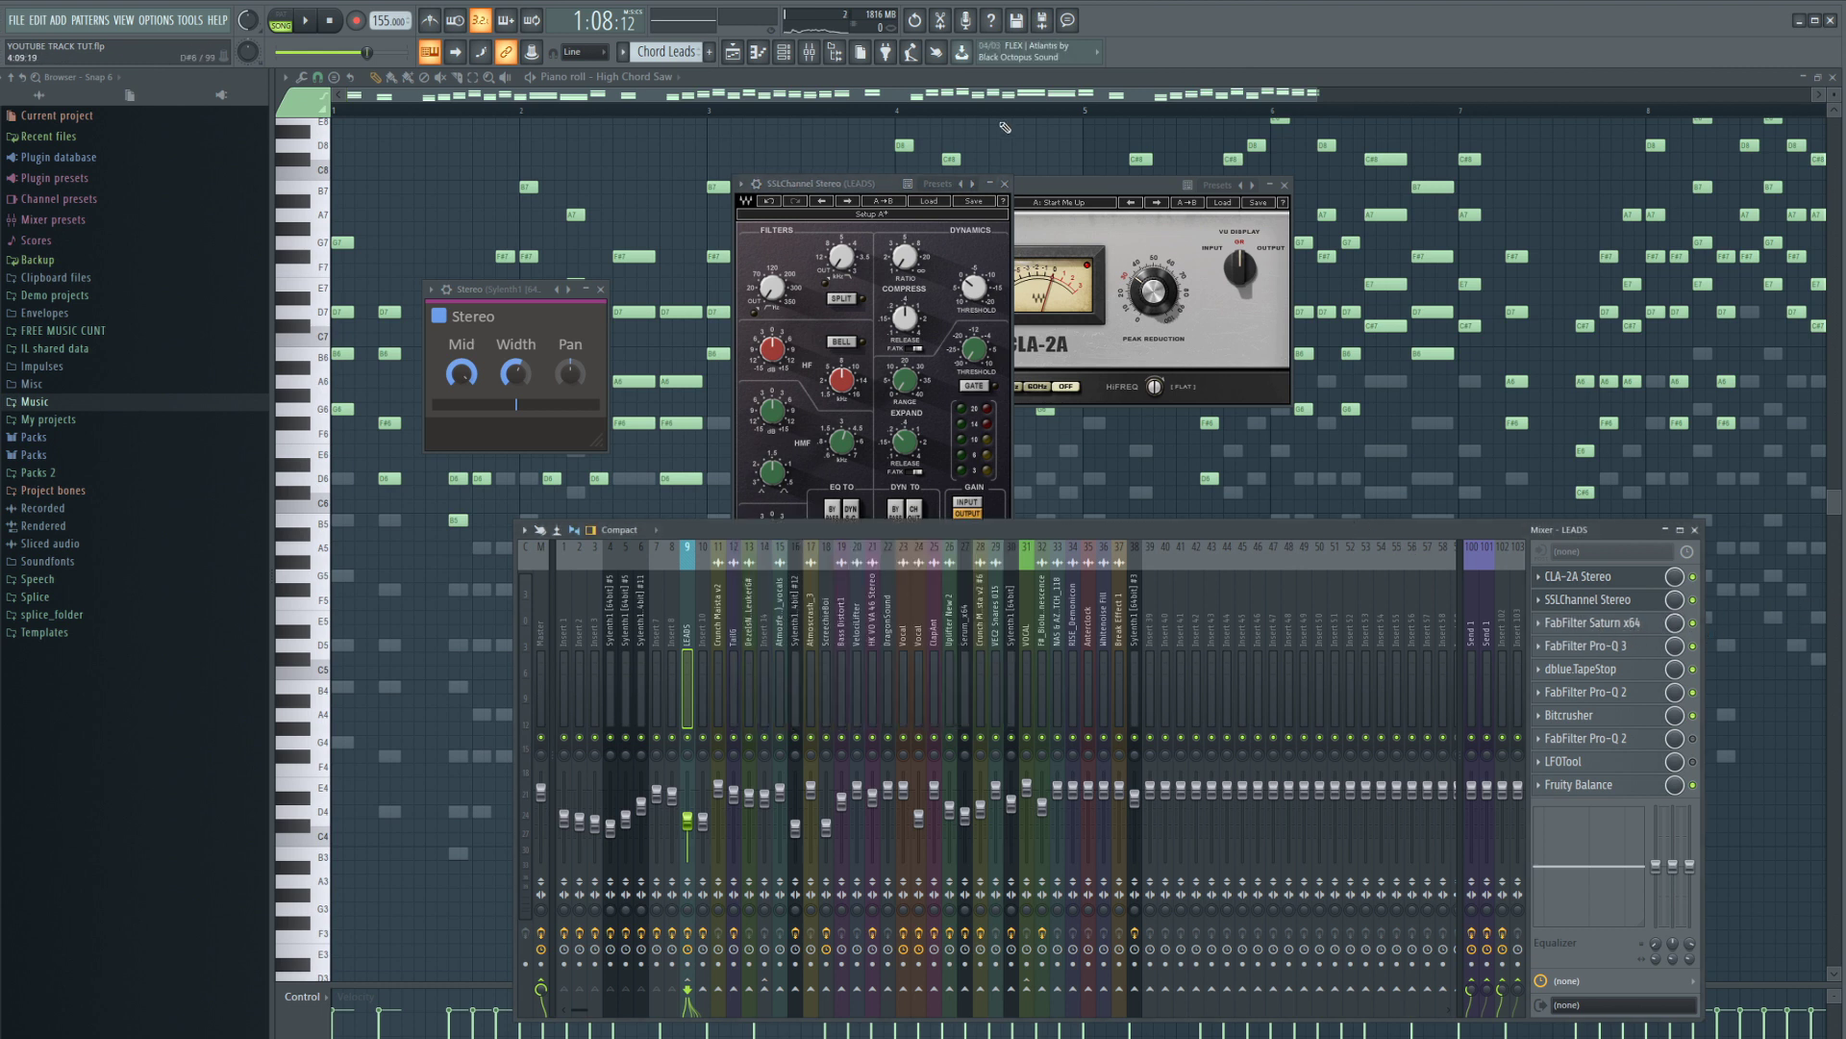
pyautogui.press('F5')
pyautogui.press('space')
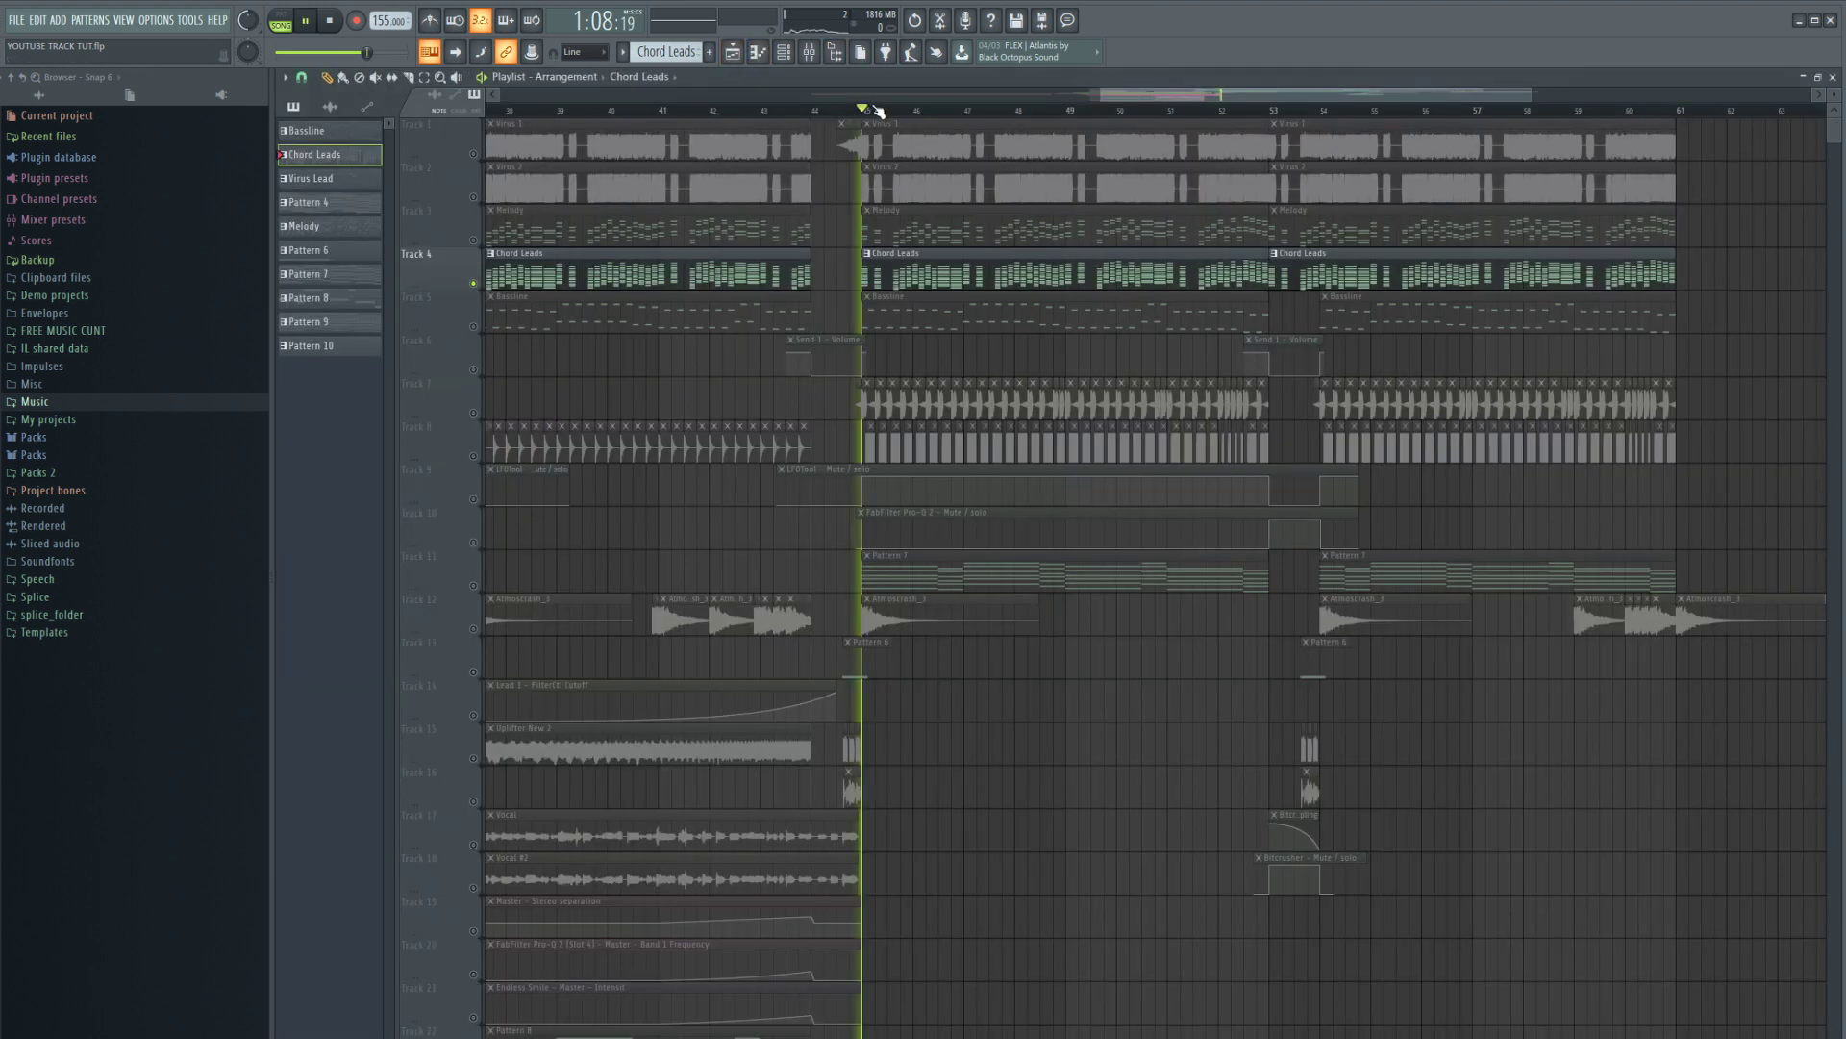
pyautogui.press('F9')
pyautogui.click(1609, 623)
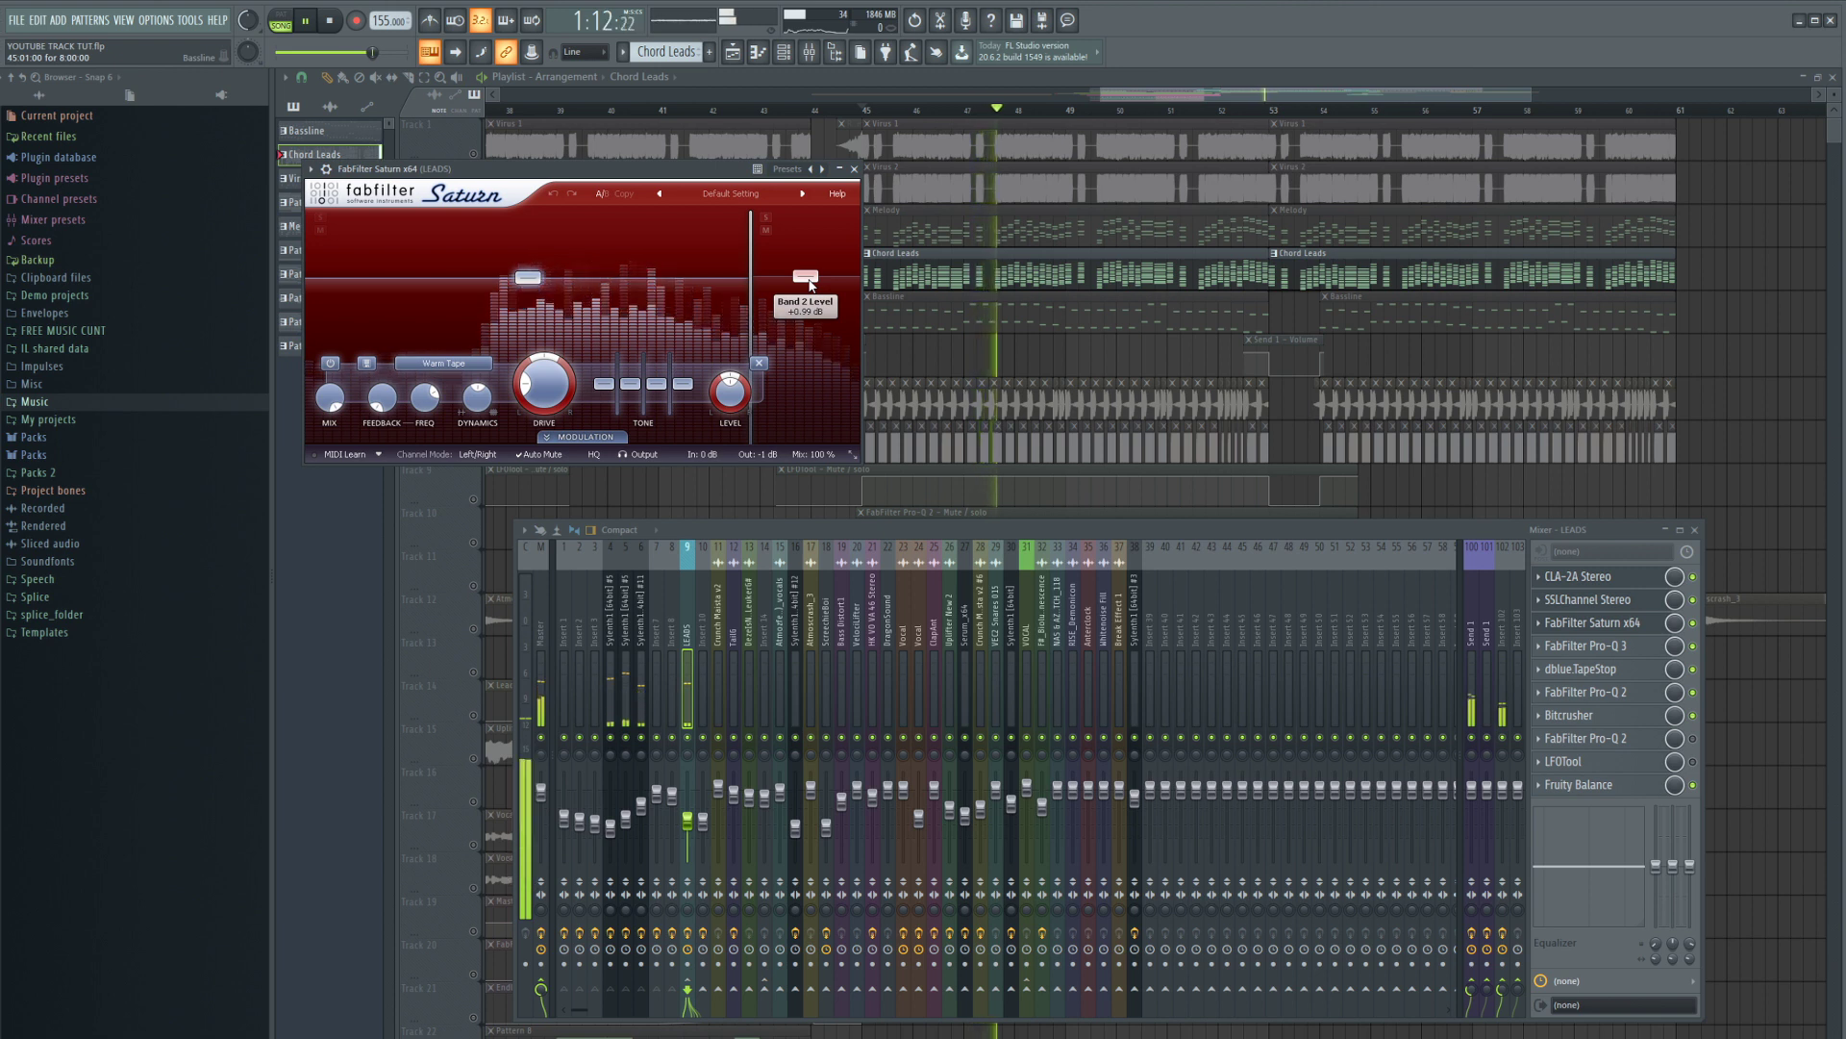
pyautogui.press('space')
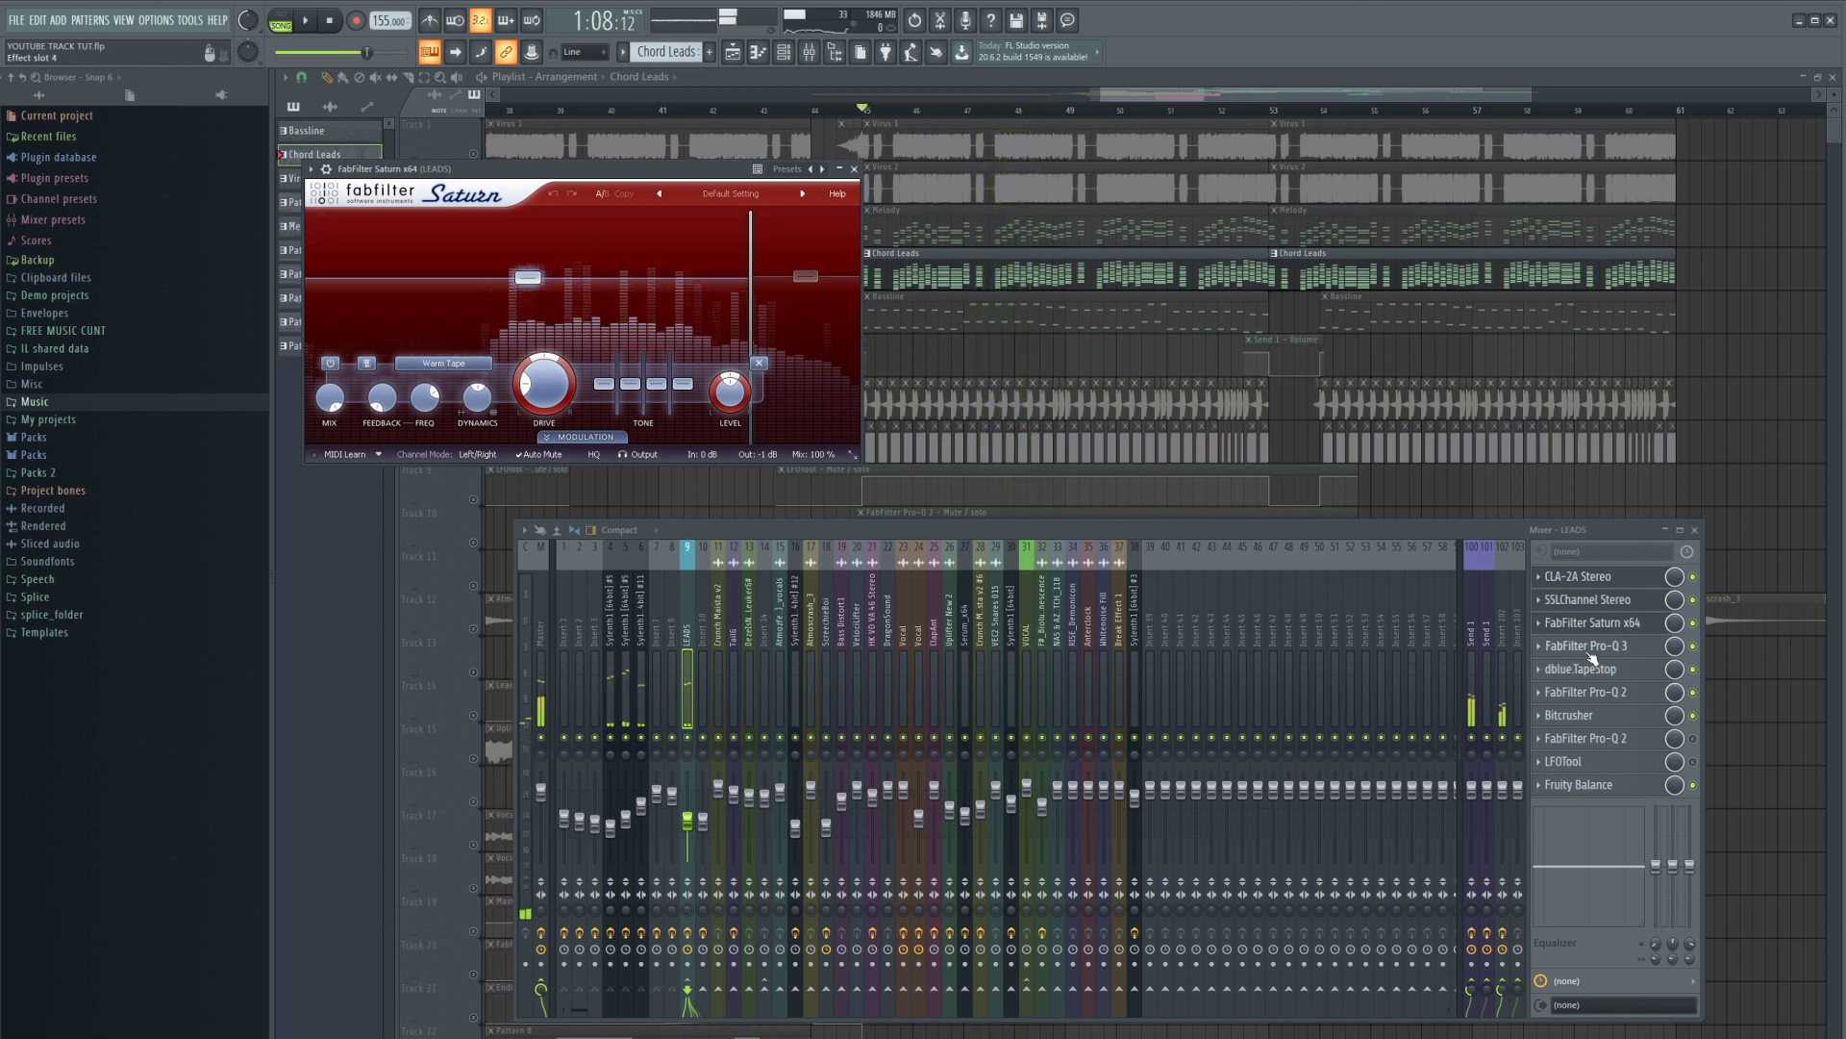
# - Examine the Pro-Q 3 curve and its bands on the LEADS mixer track during playback
pyautogui.click(1592, 649)
pyautogui.press('space')
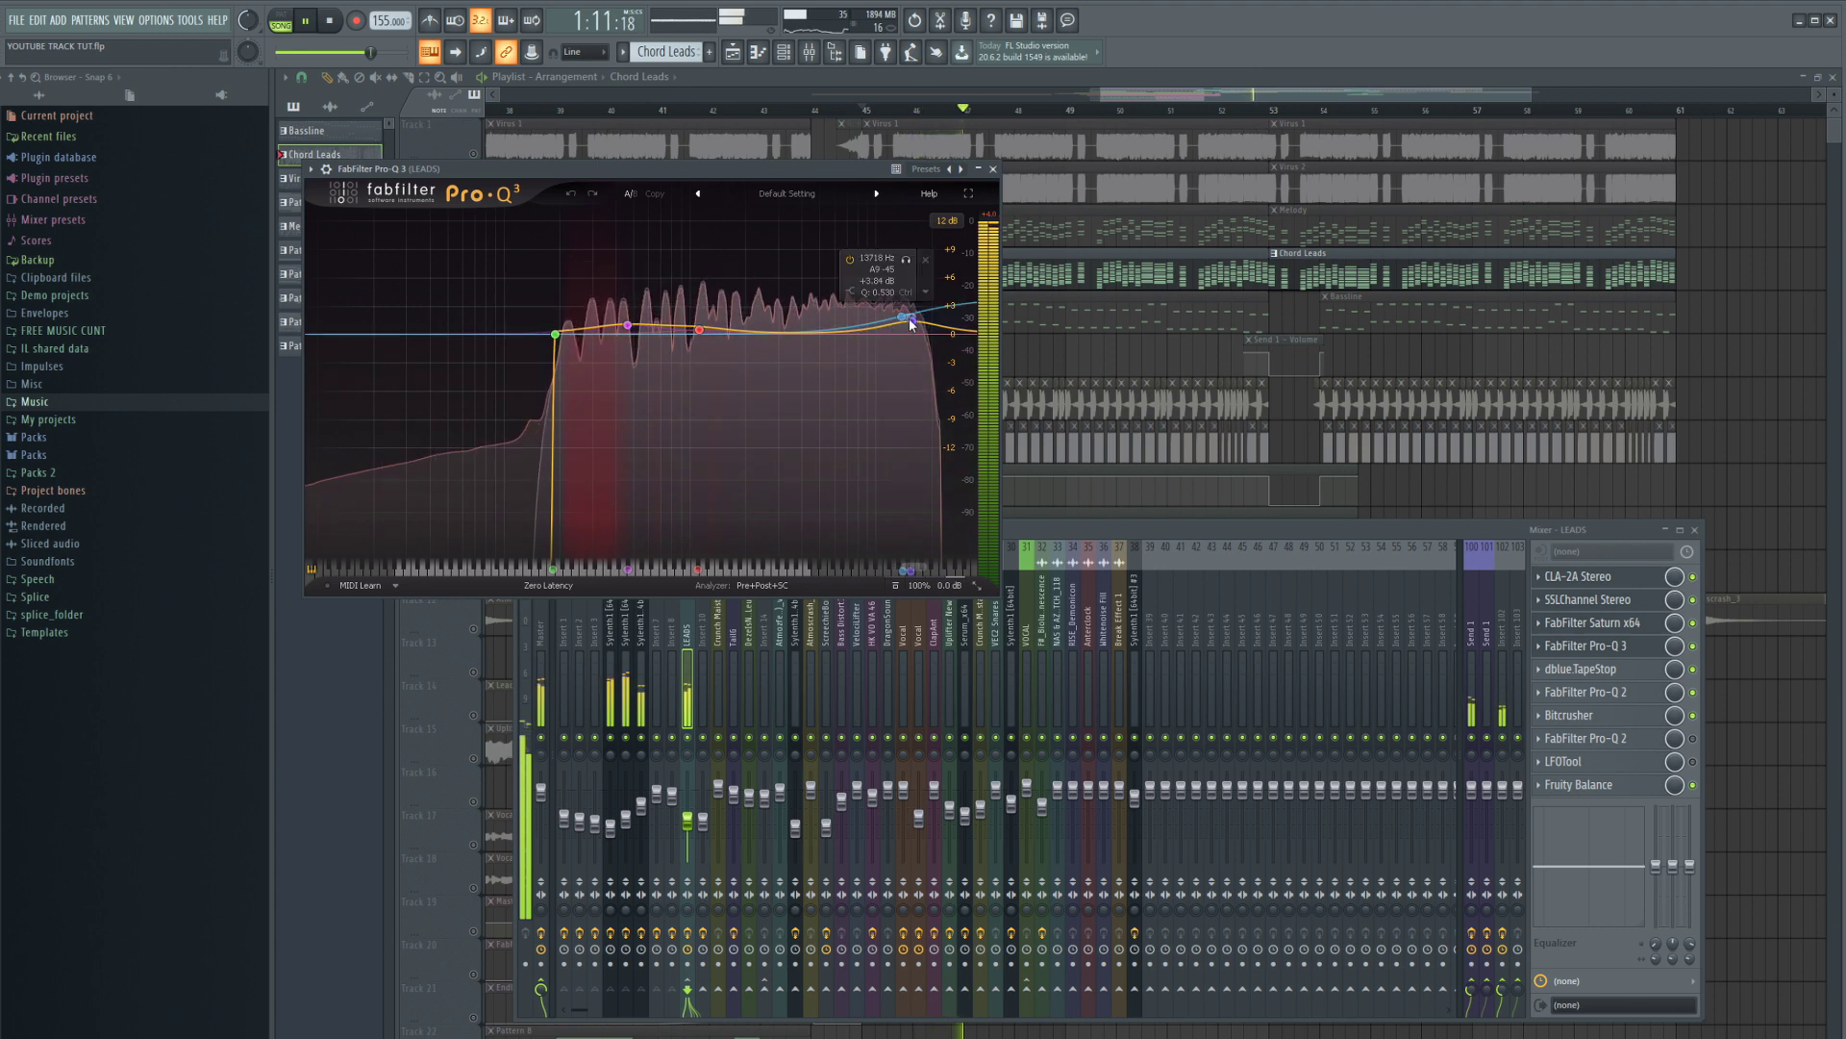
pyautogui.doubleClick(804, 337)
pyautogui.doubleClick(804, 334)
pyautogui.press('space')
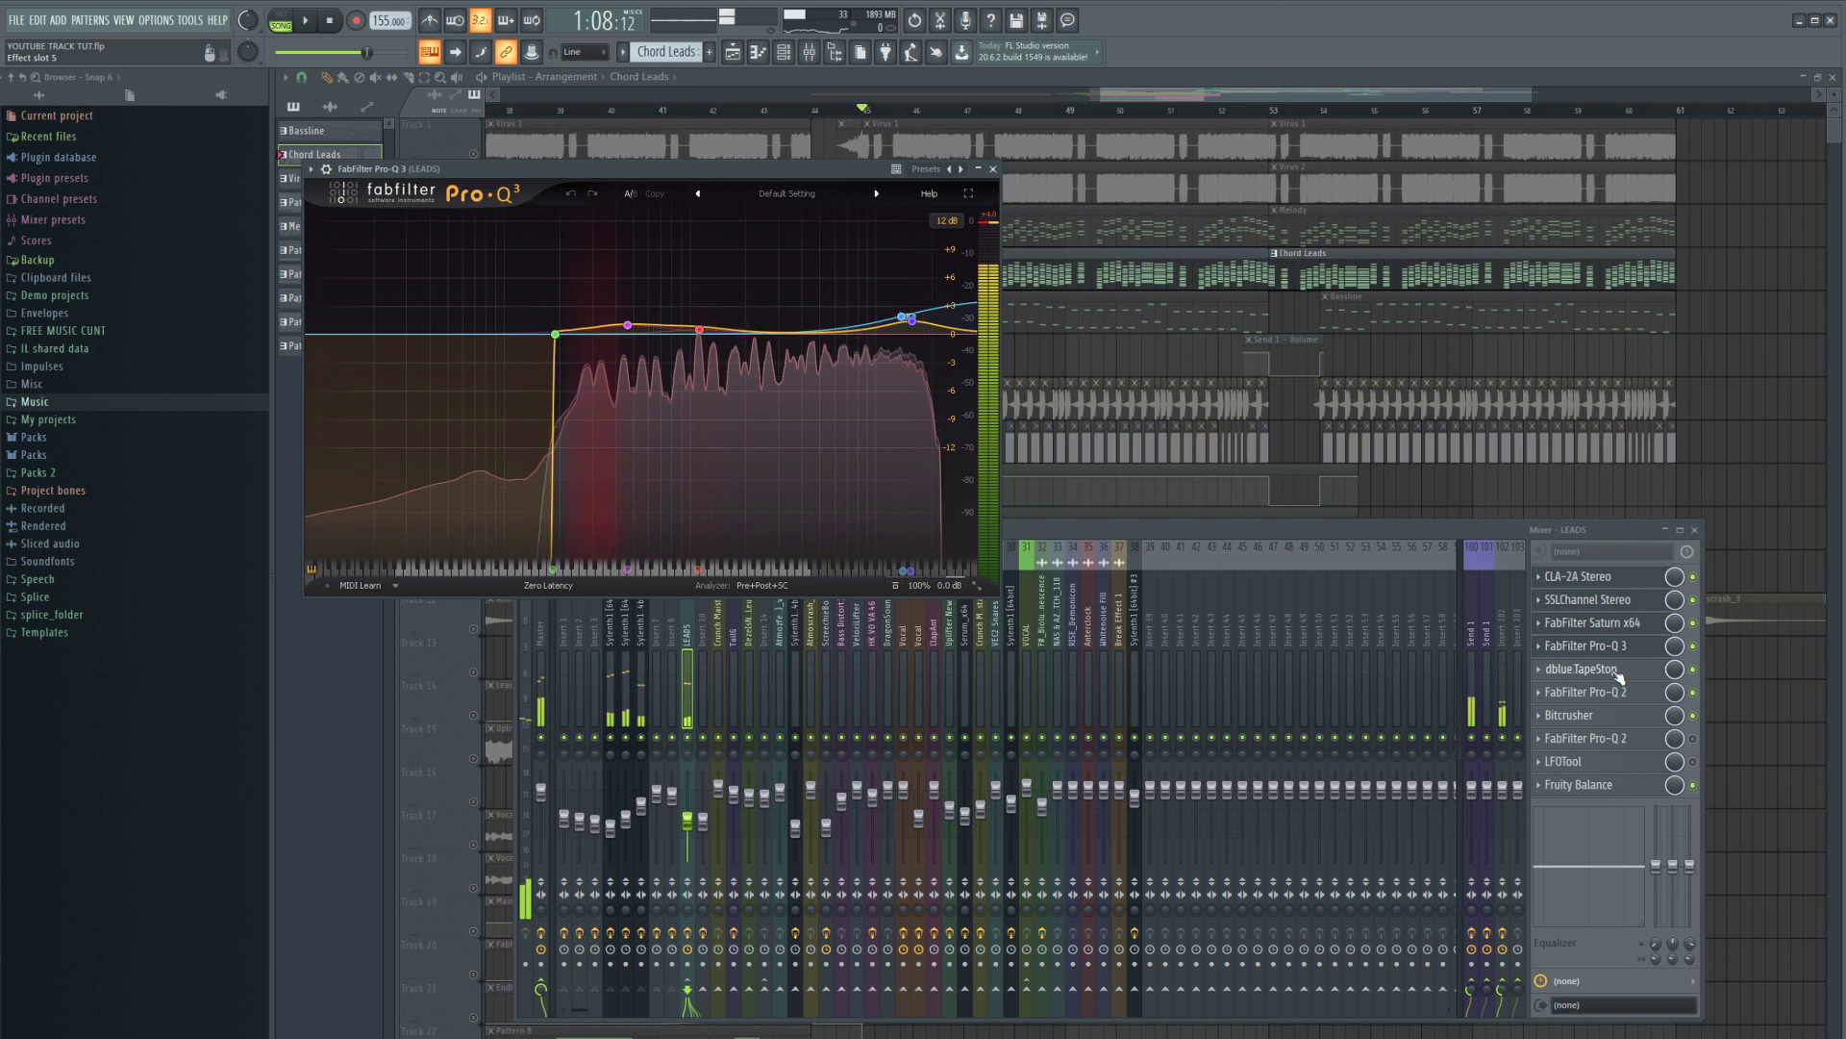
# - Examine both FabFilter Pro-Q 2 instances, the Bitcrusher and LFOTool on the LEADS mixer track, then close their windows
pyautogui.click(1623, 695)
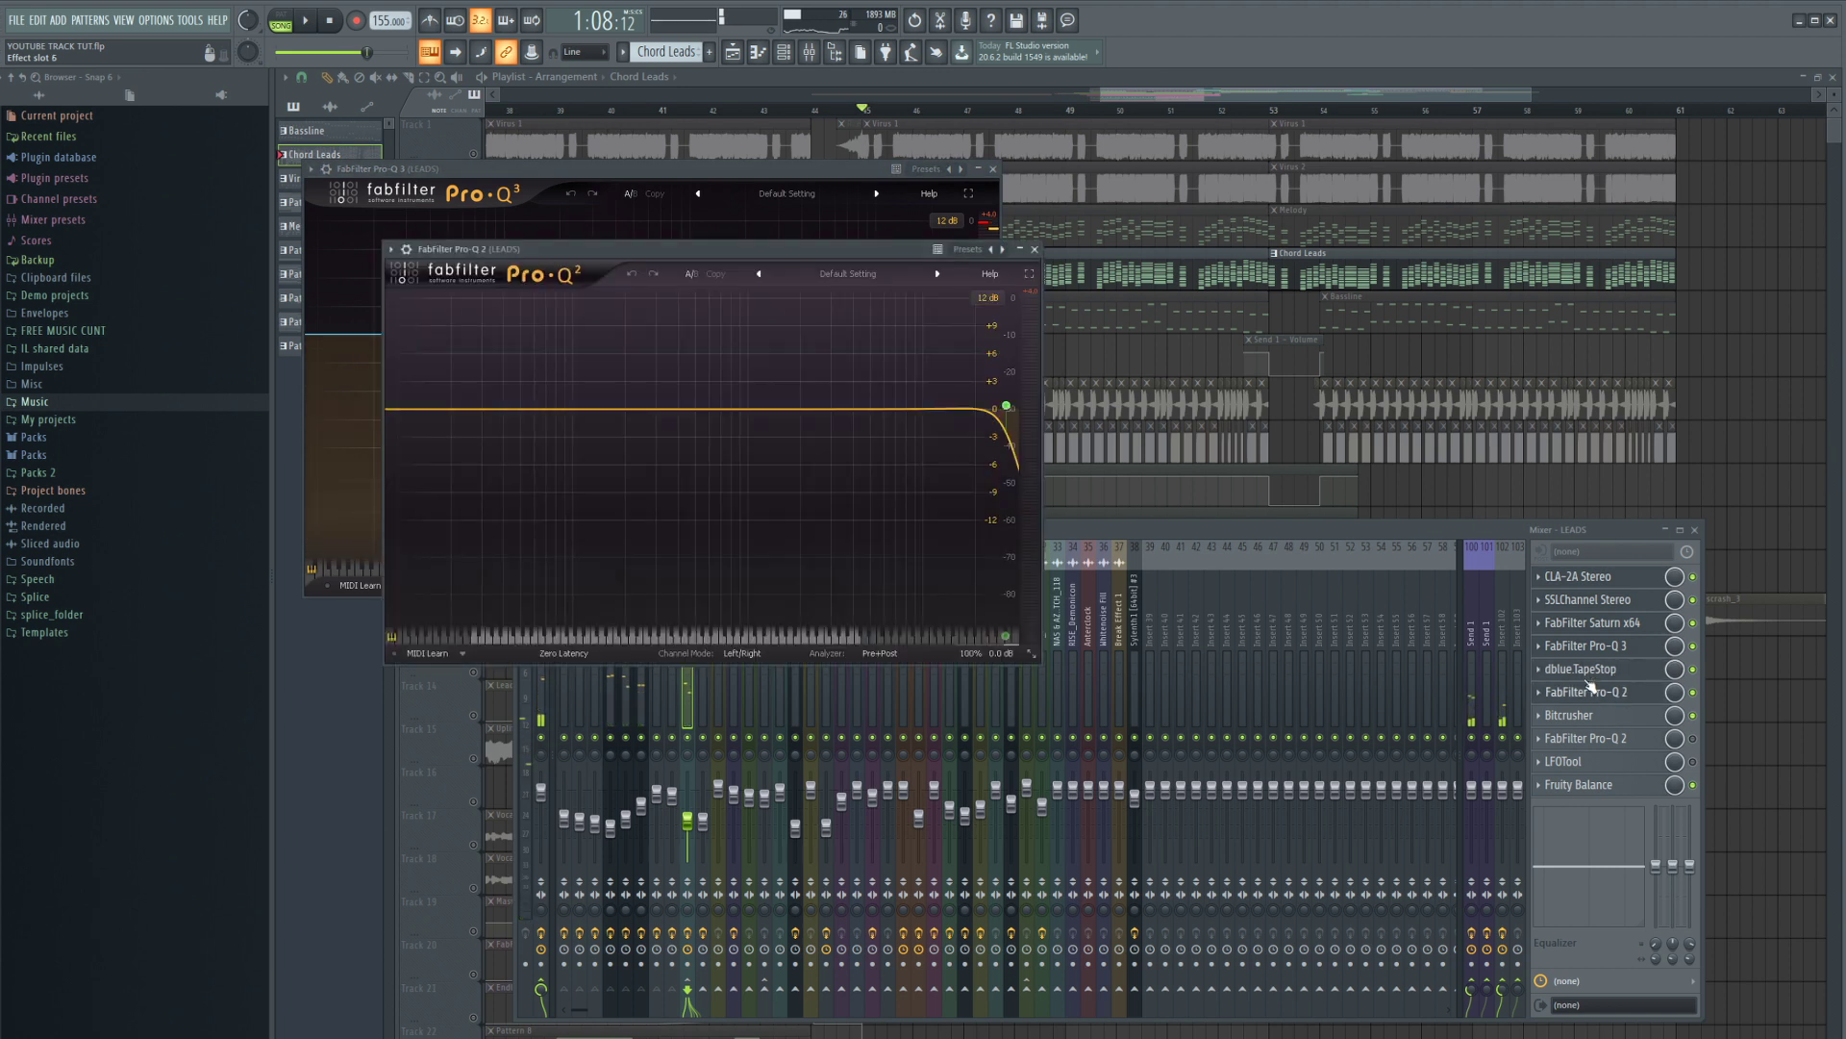
pyautogui.click(1618, 717)
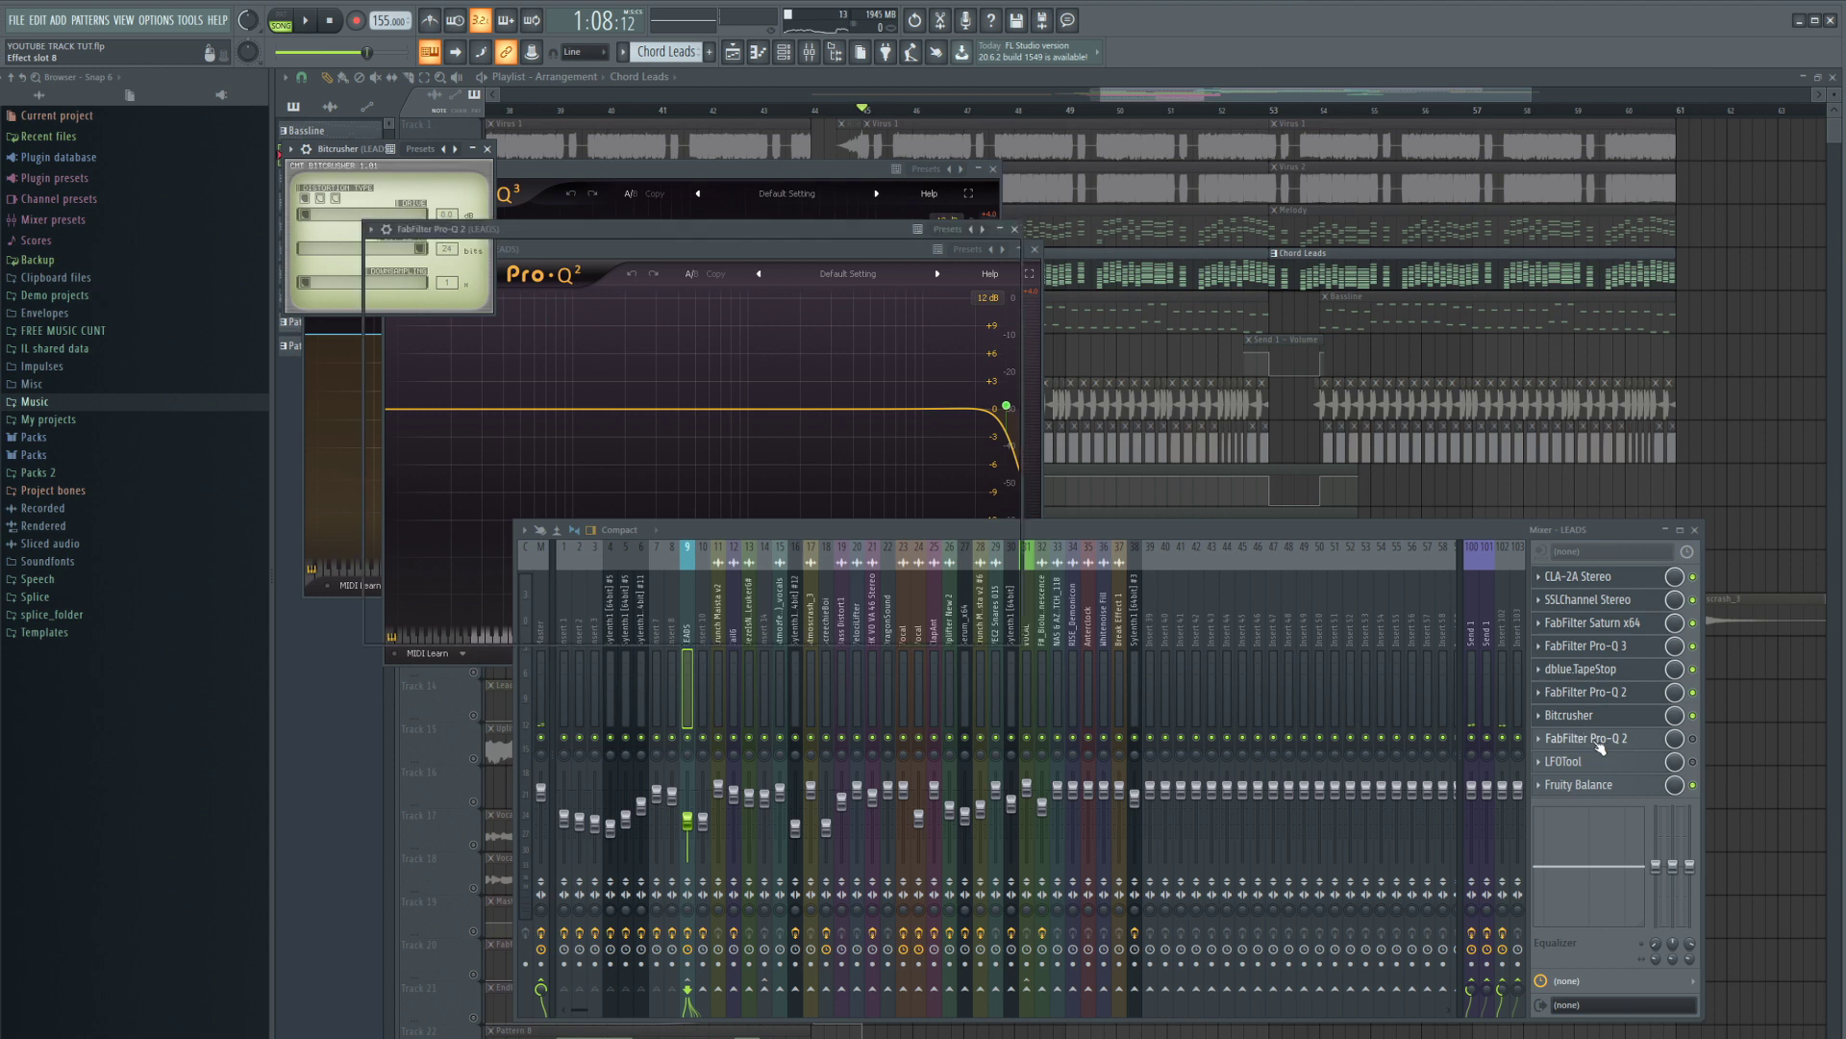
pyautogui.click(1596, 748)
pyautogui.click(1604, 767)
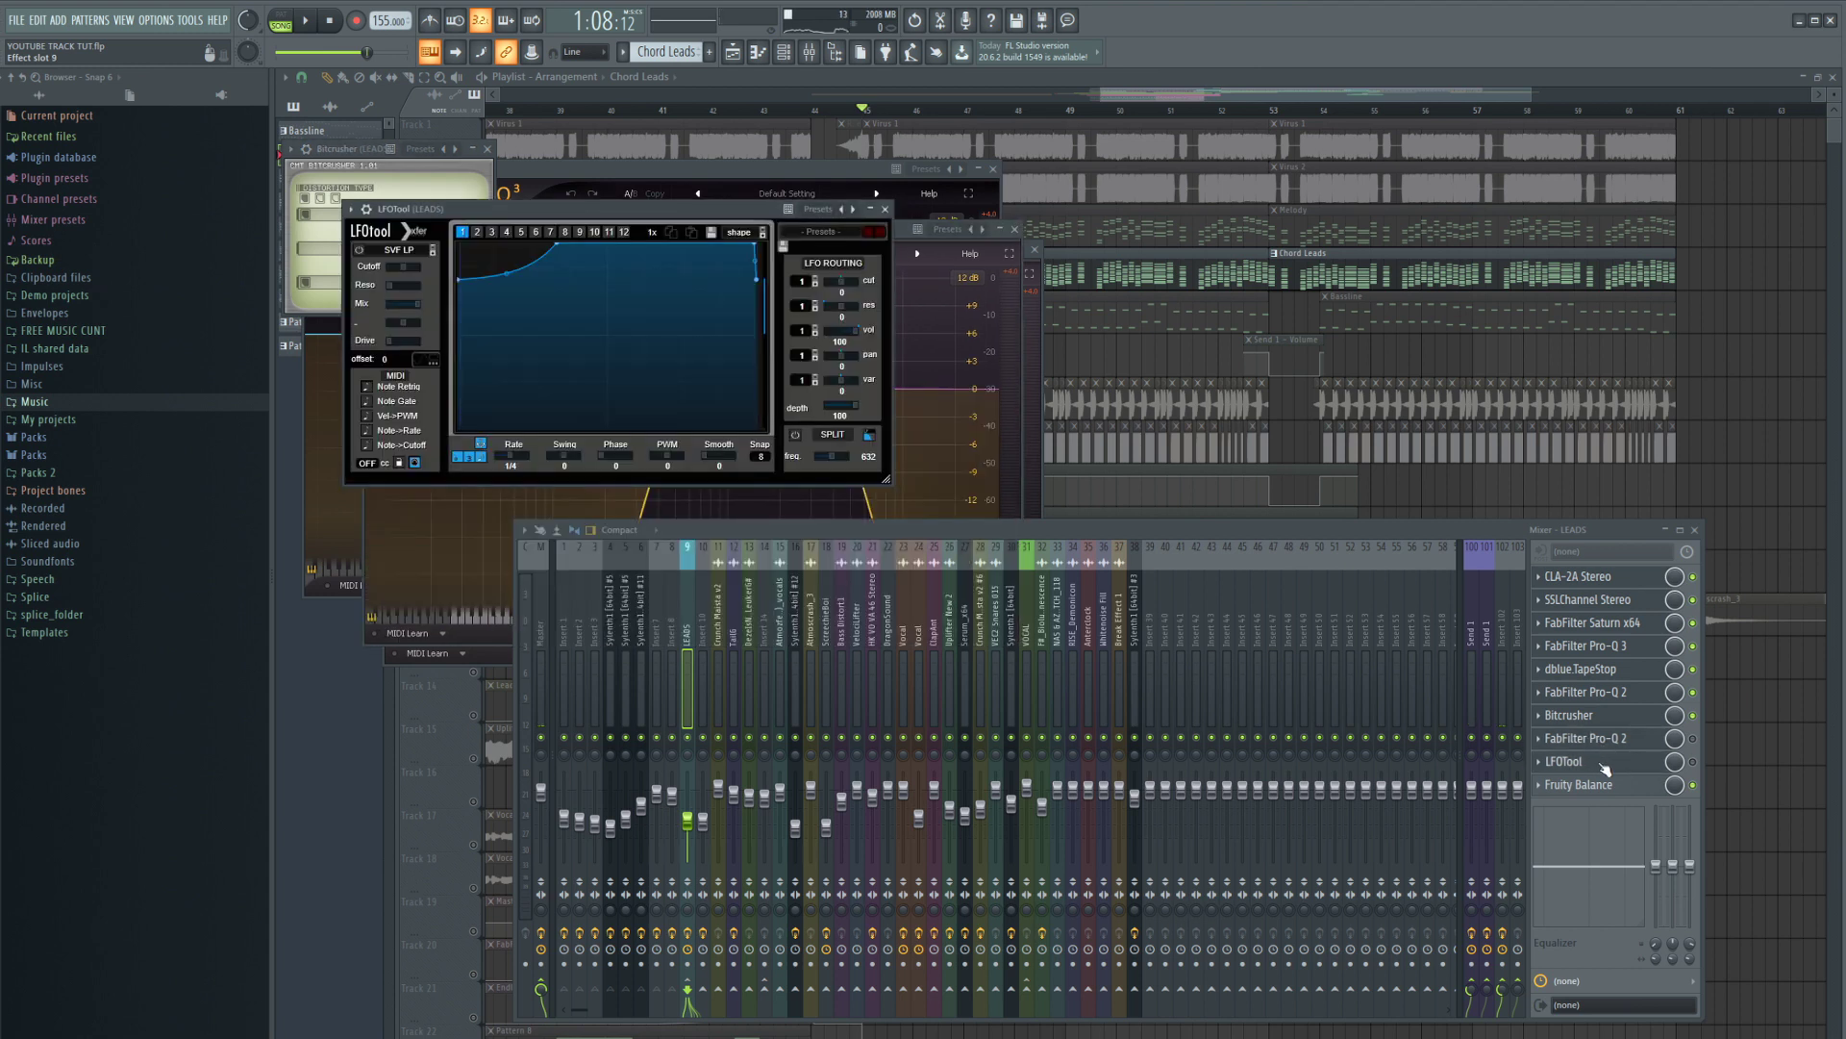
pyautogui.click(1364, 367)
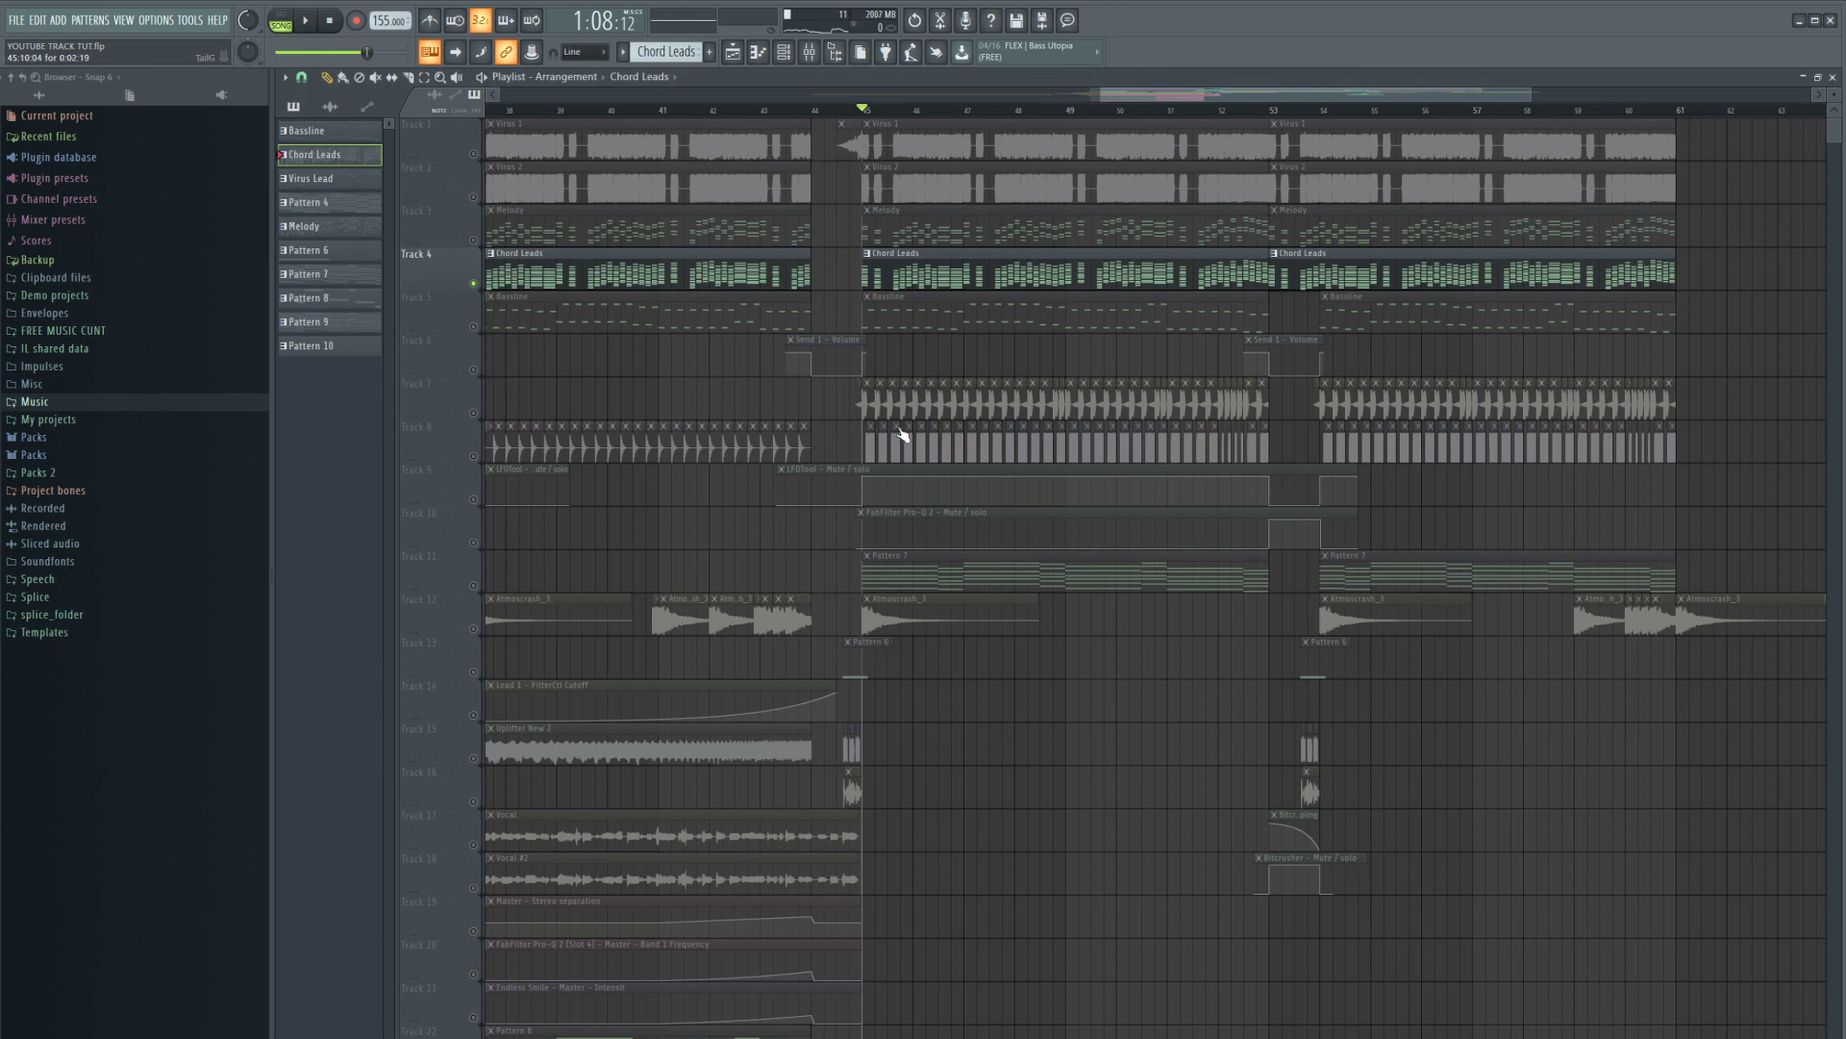
# - Examine Fruity Balance on the LEADS mixer track and close the open windows
pyautogui.click(813, 59)
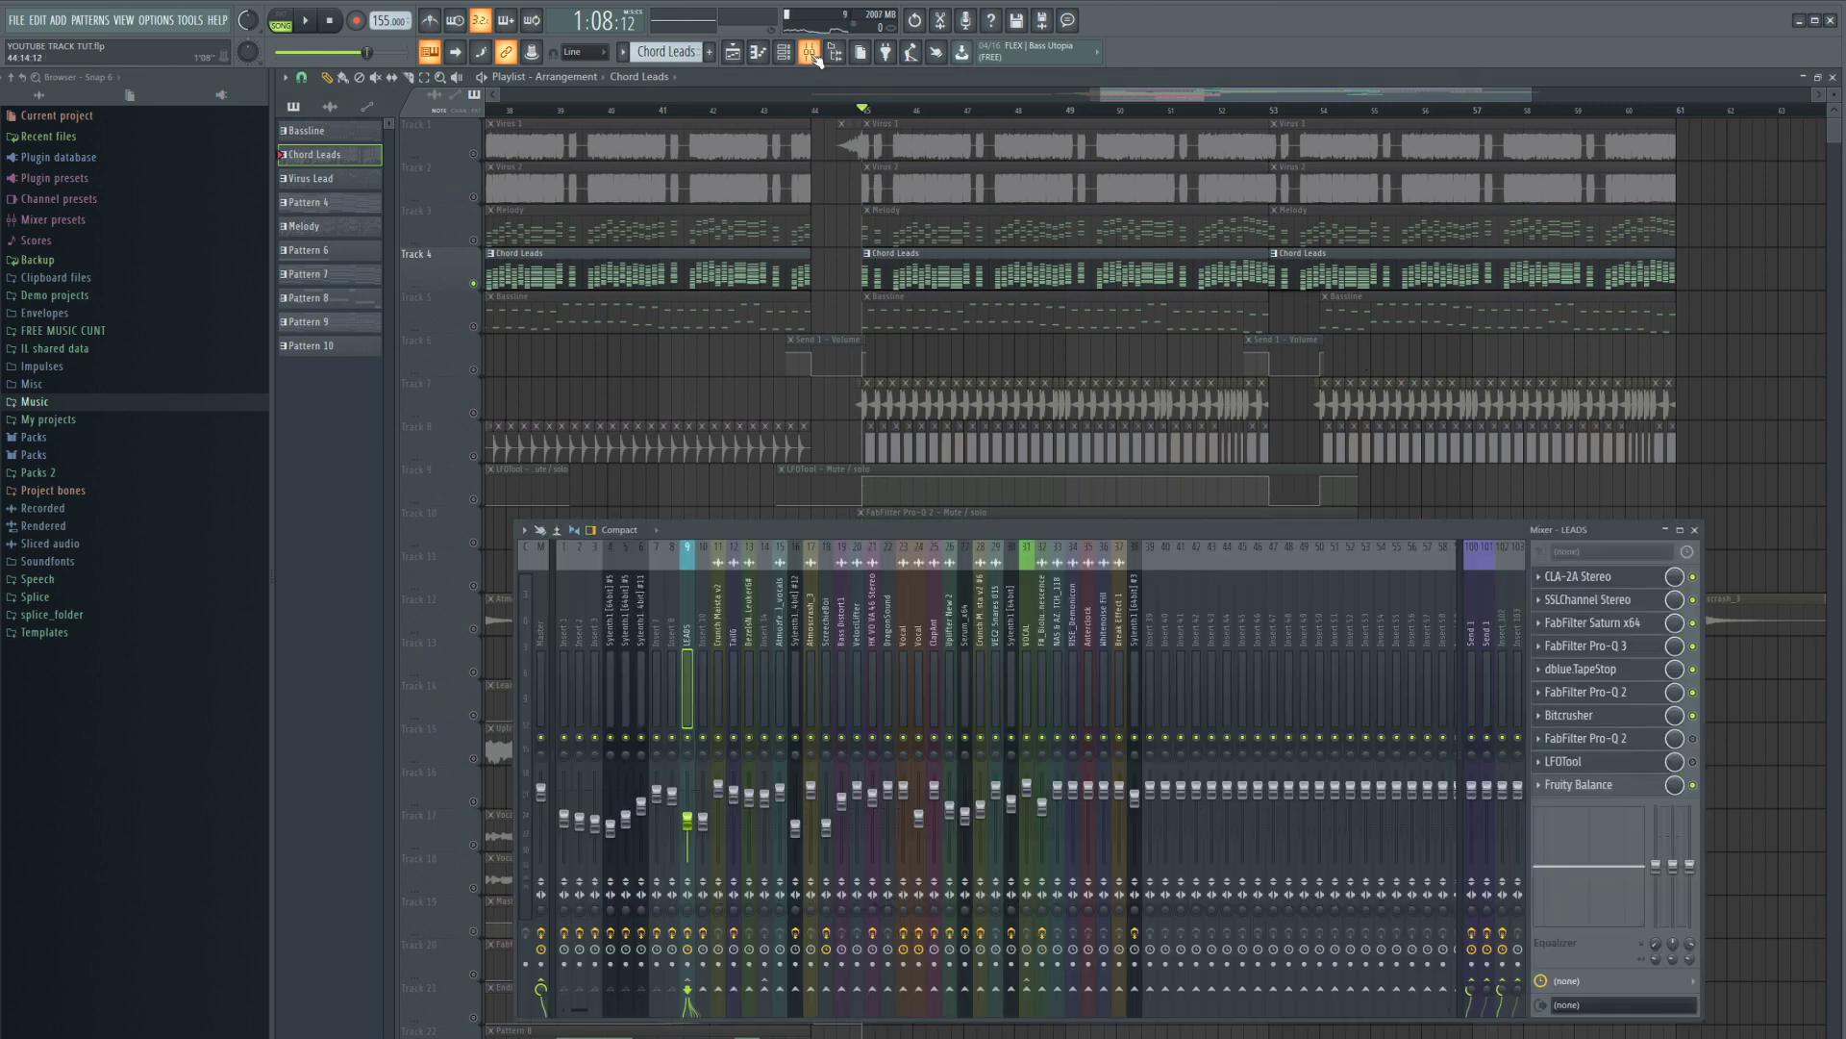
pyautogui.click(1620, 791)
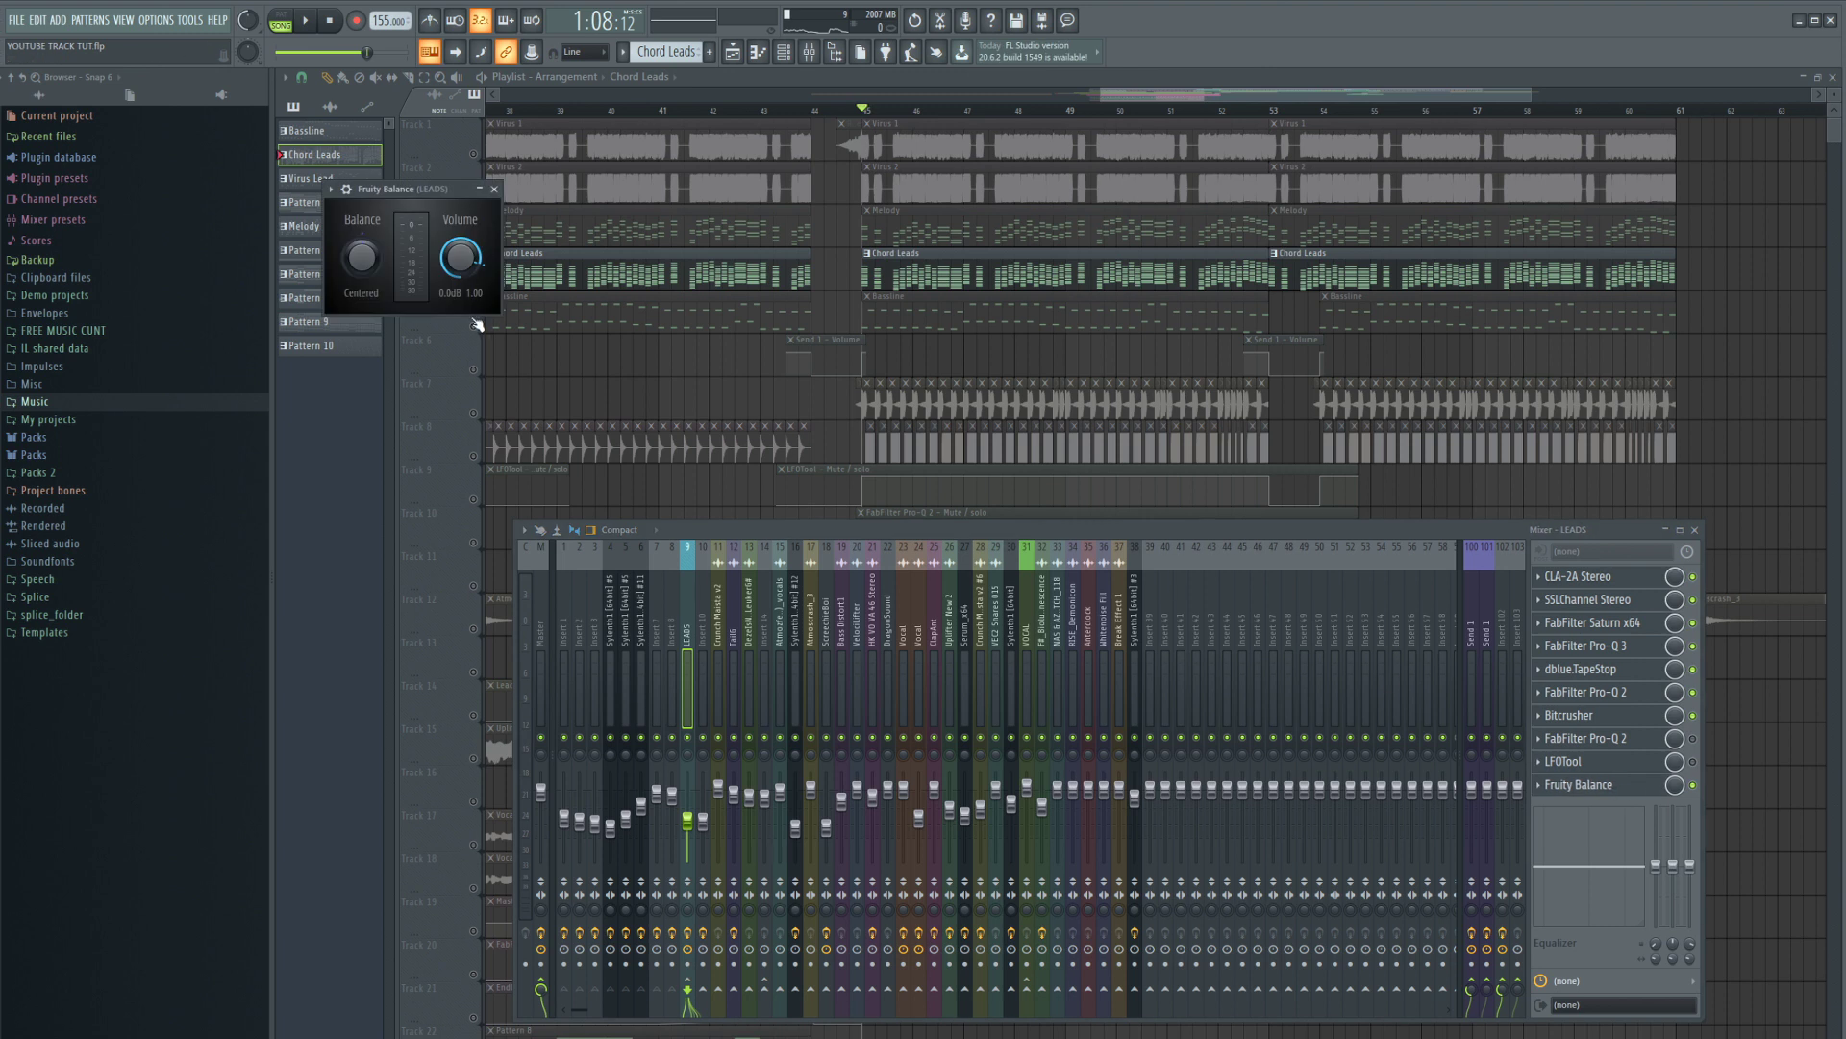
pyautogui.press('F12')
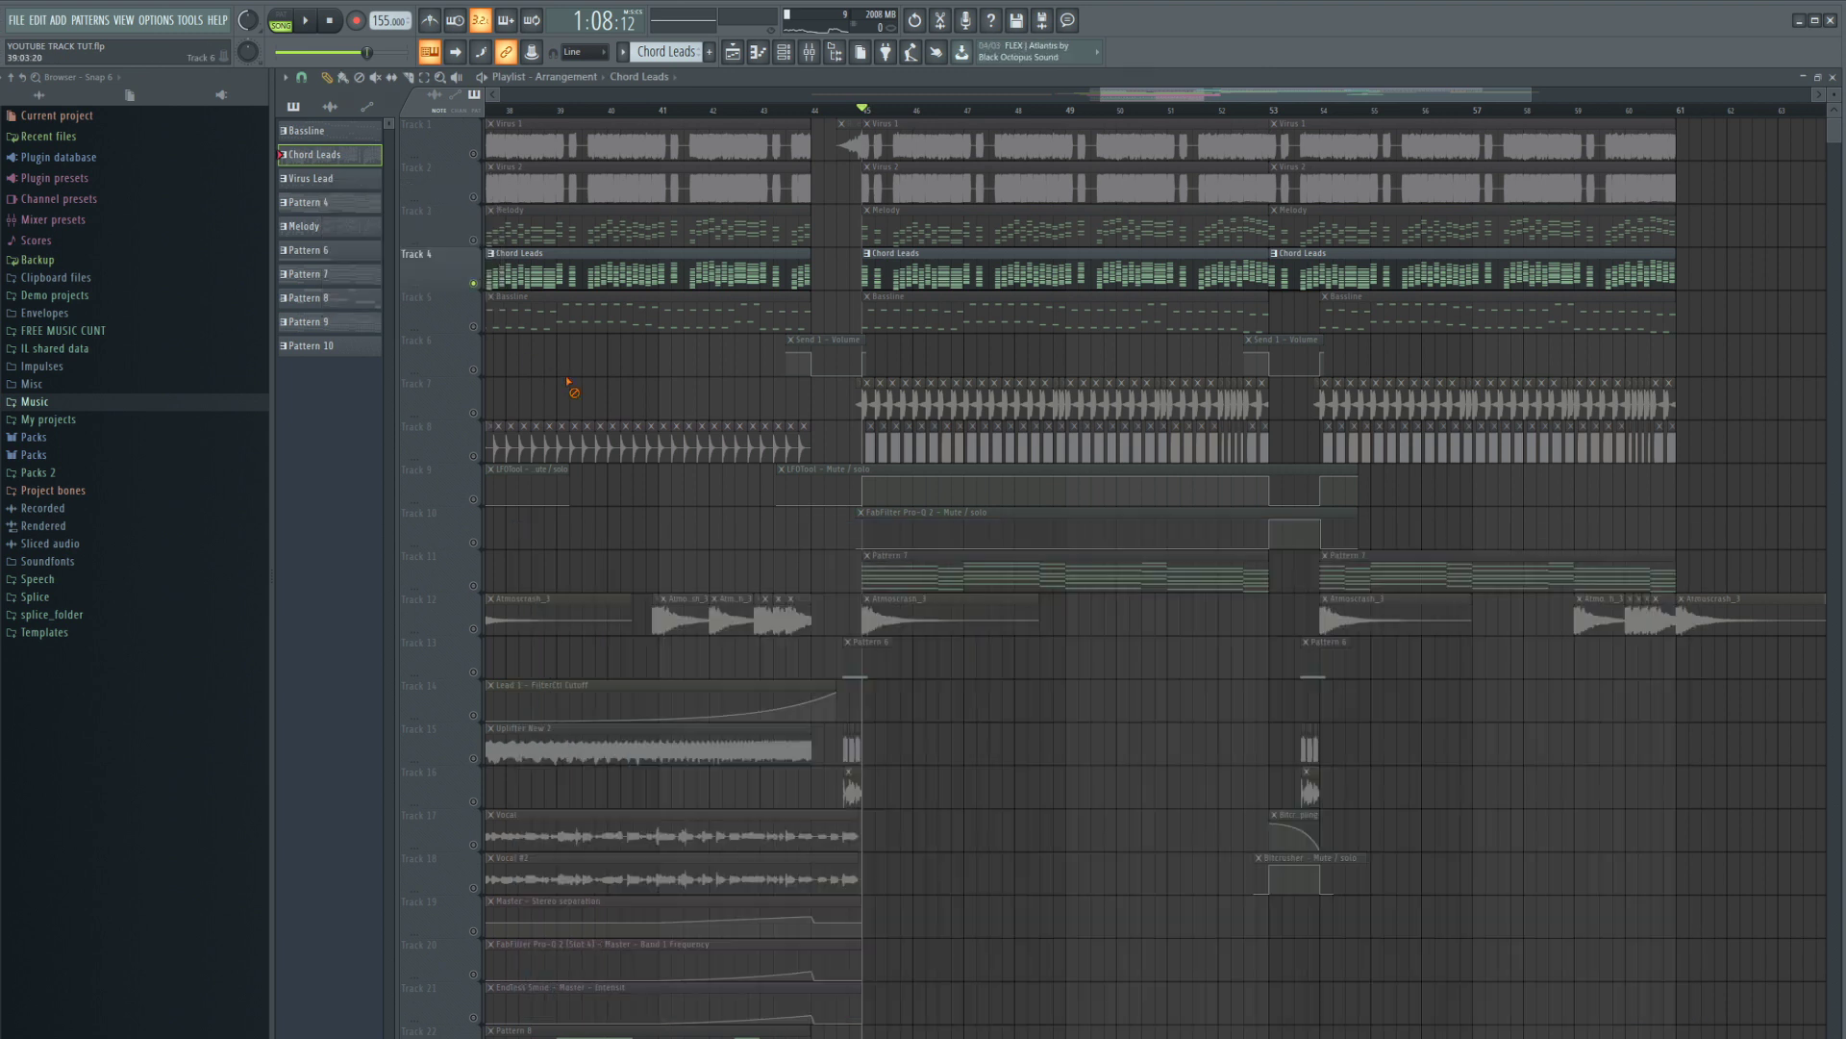
# - Isolate playlist tracks 1 to 4 together with the Lead 1 filter cutoff automation on track 14, and play them
pyautogui.rightClick(476, 287)
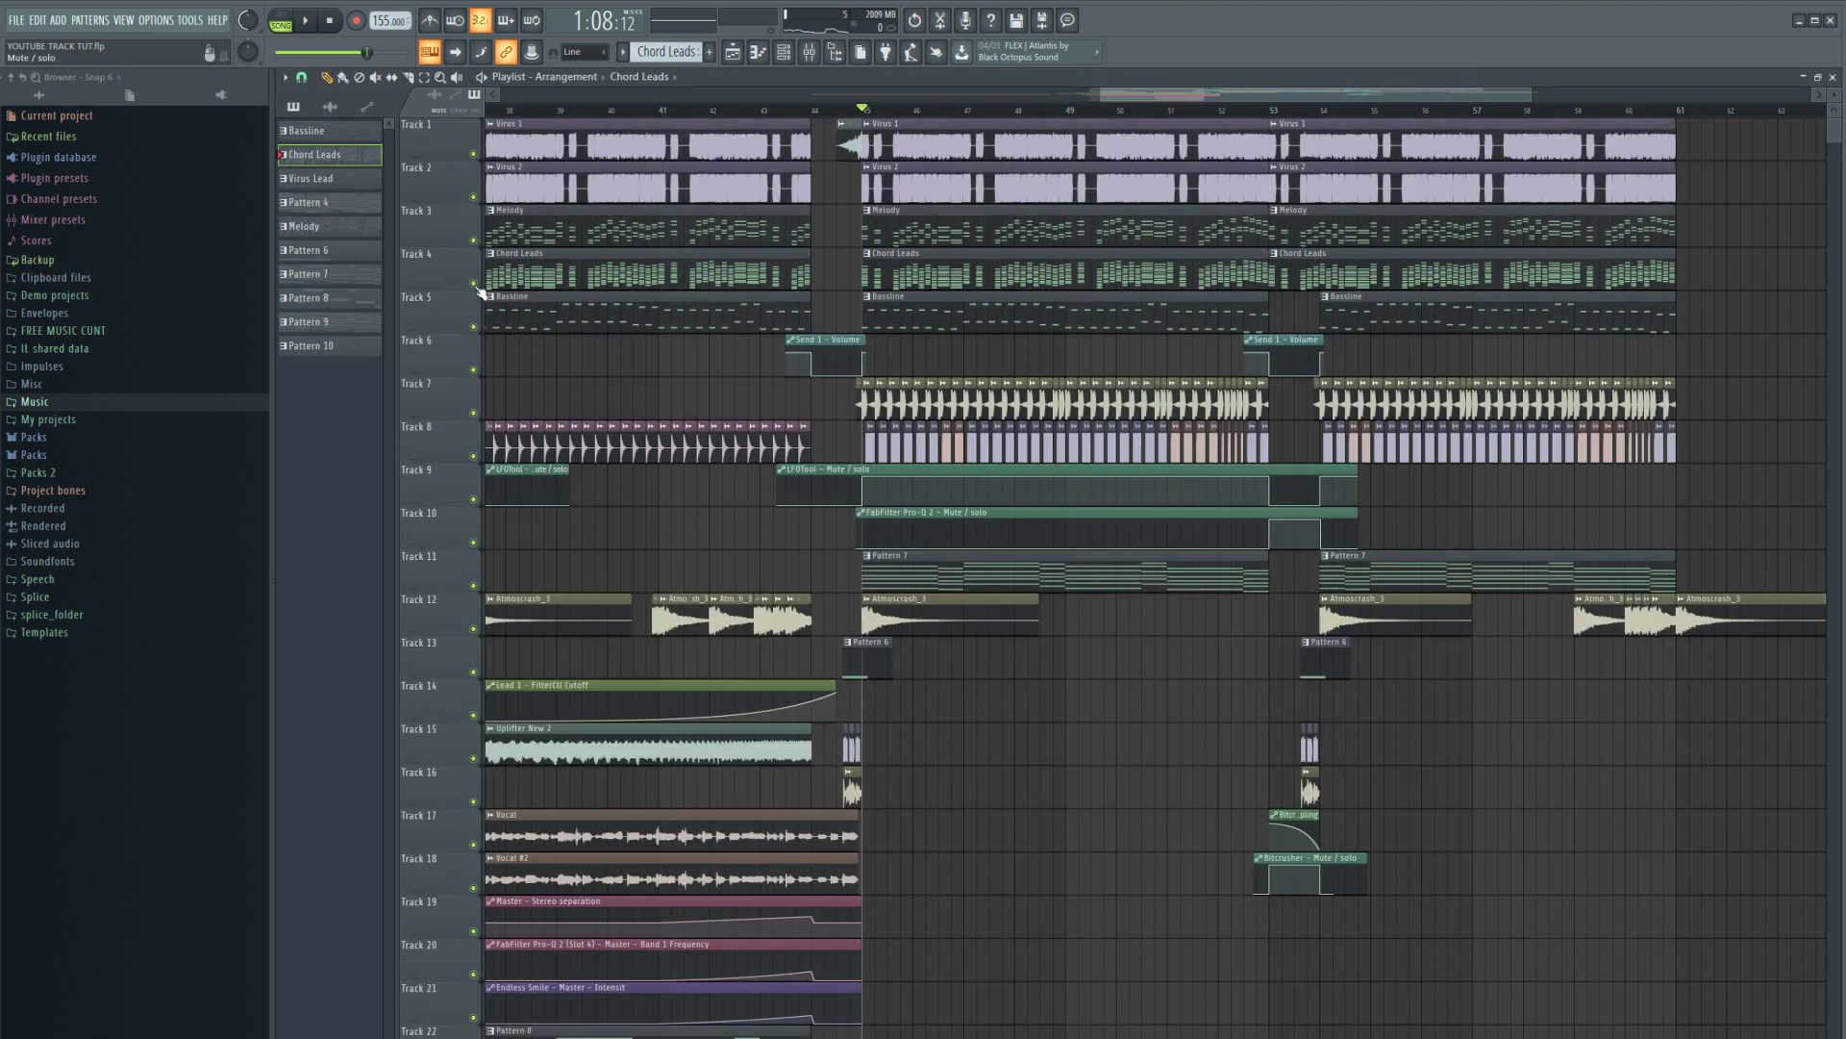
pyautogui.rightClick(474, 154)
pyautogui.click(473, 239)
pyautogui.click(474, 284)
pyautogui.click(474, 197)
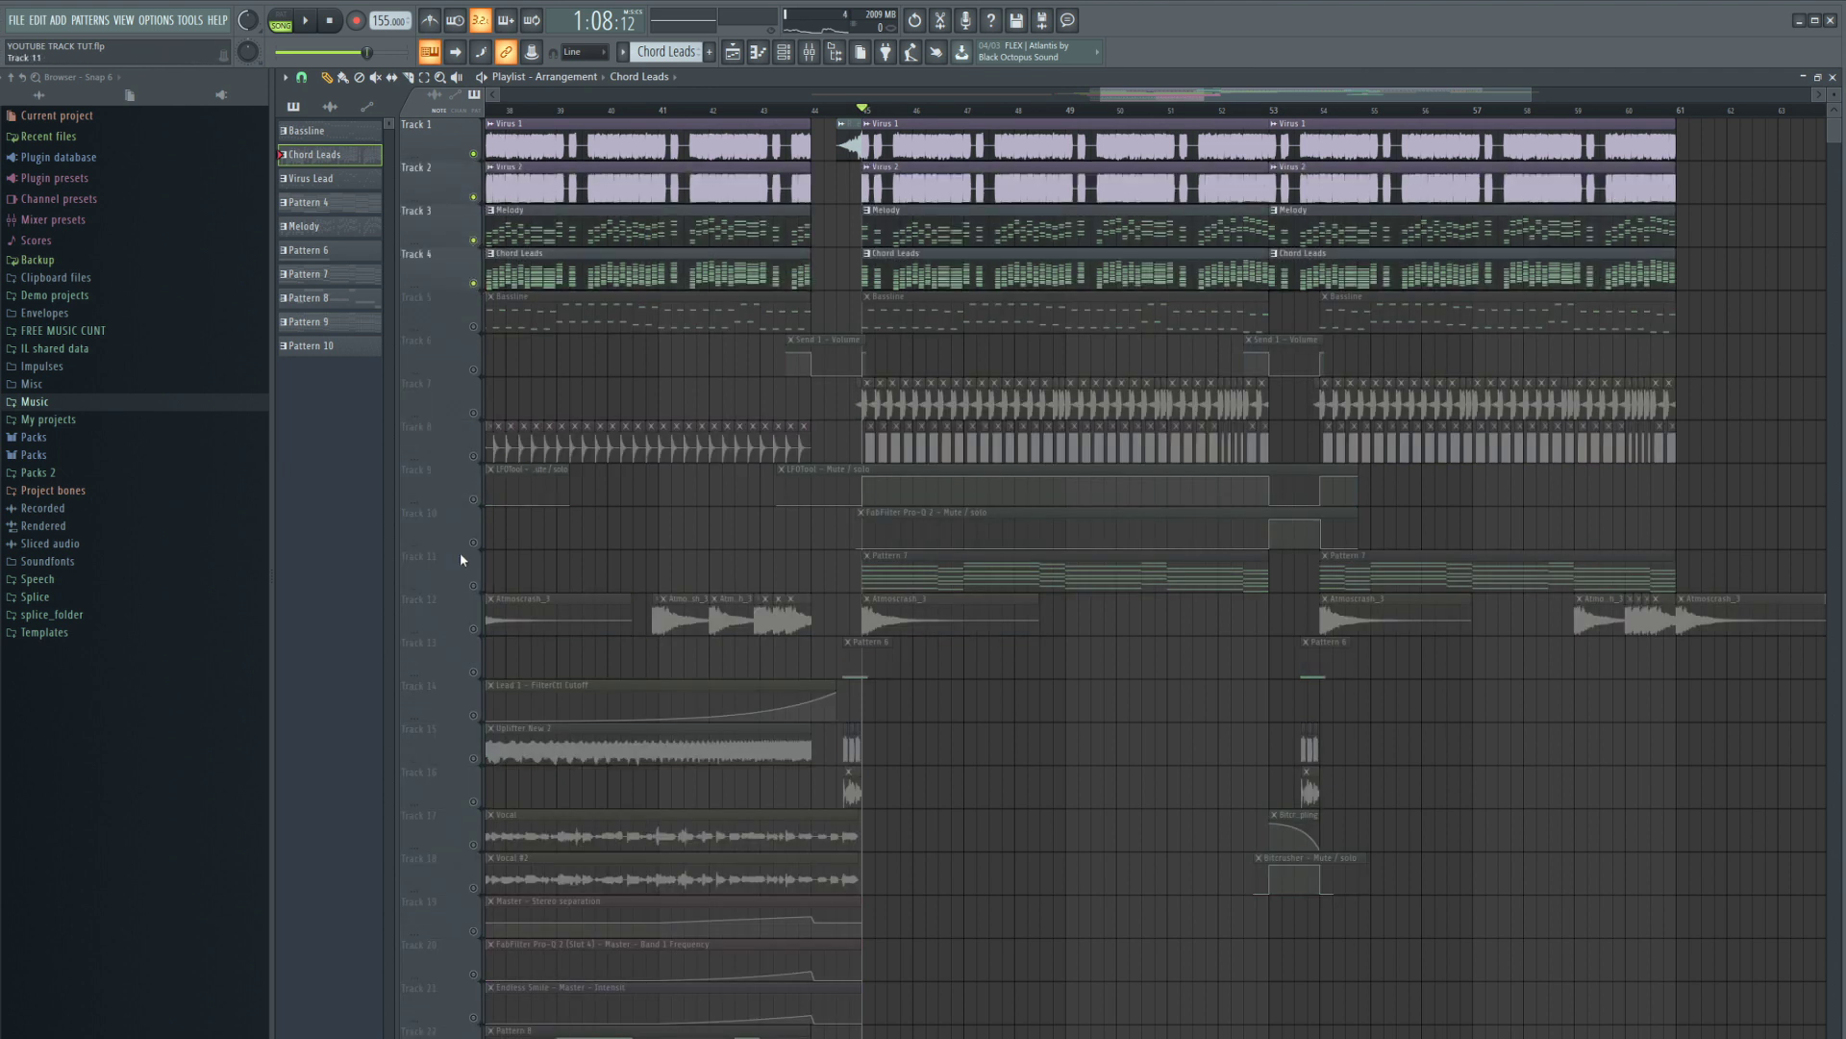
pyautogui.click(474, 715)
pyautogui.press('space')
pyautogui.scroll(-5, 940, 688)
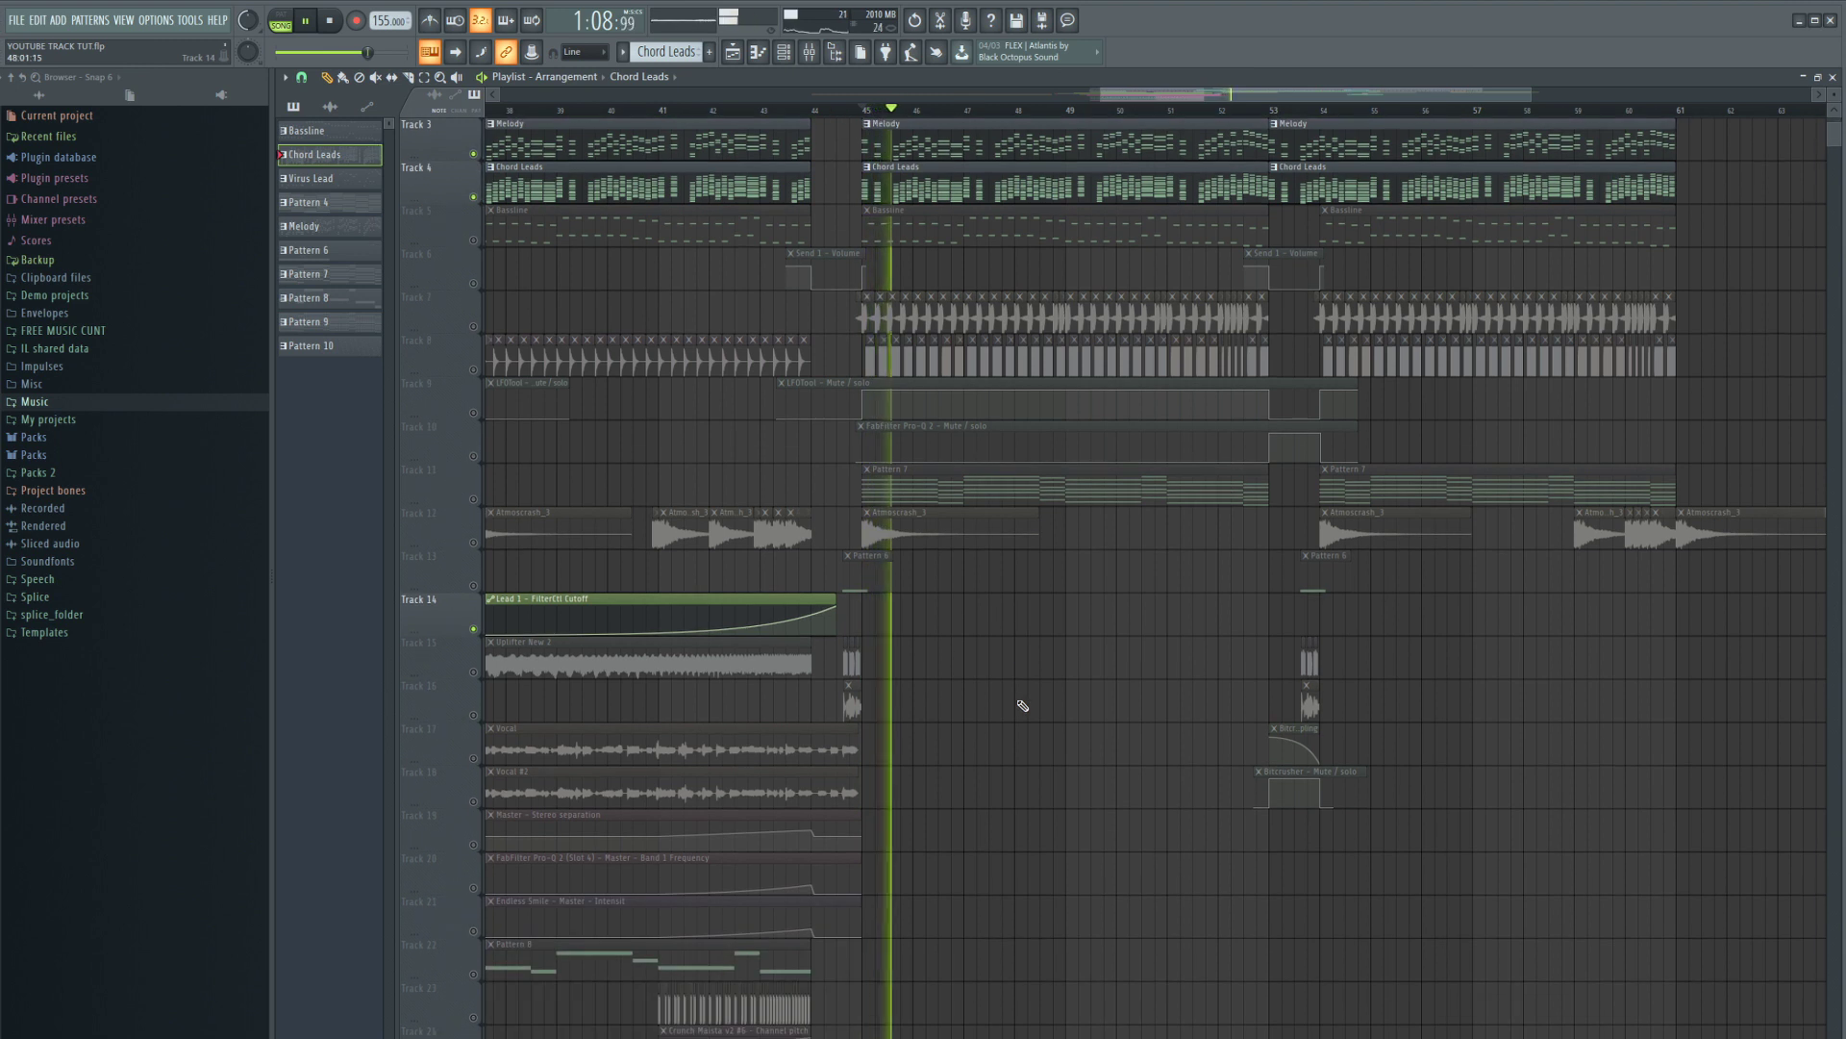
pyautogui.scroll(5, 1018, 689)
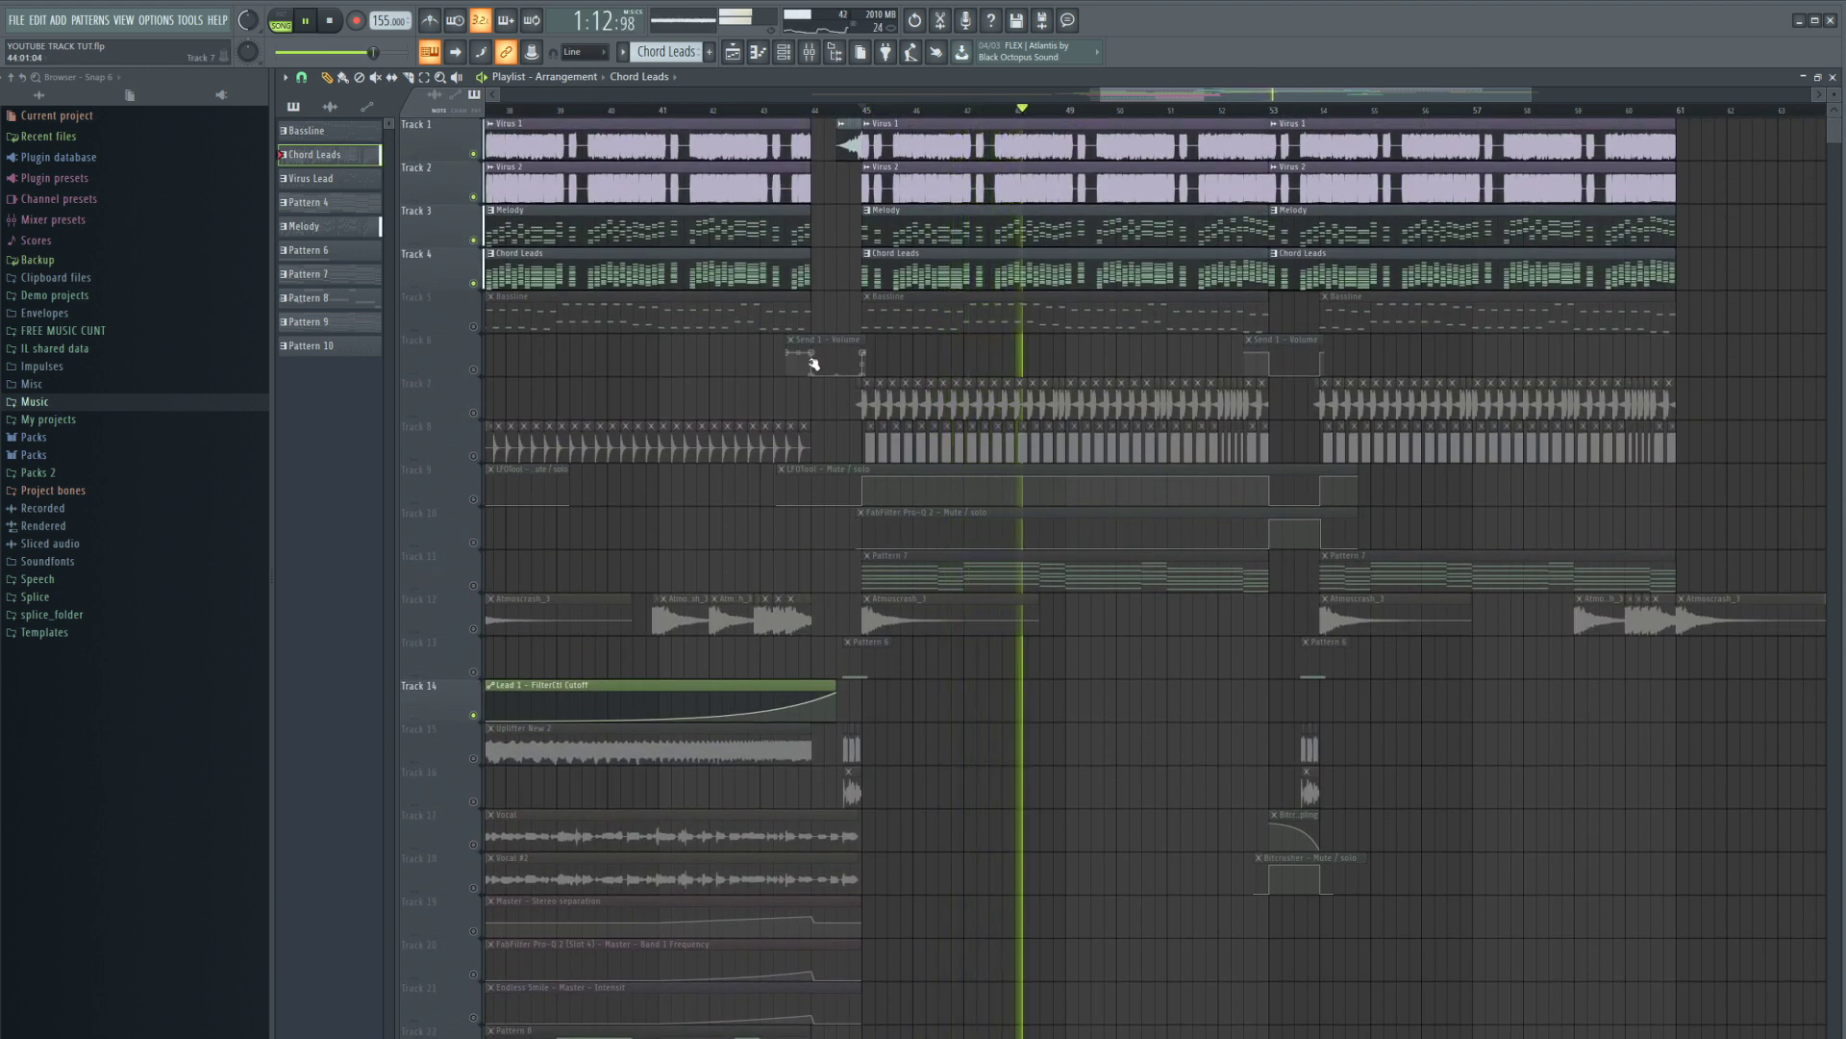
# - Show the effects chain of the Send 1 mixer track and stop playback
pyautogui.click(809, 52)
pyautogui.click(1474, 631)
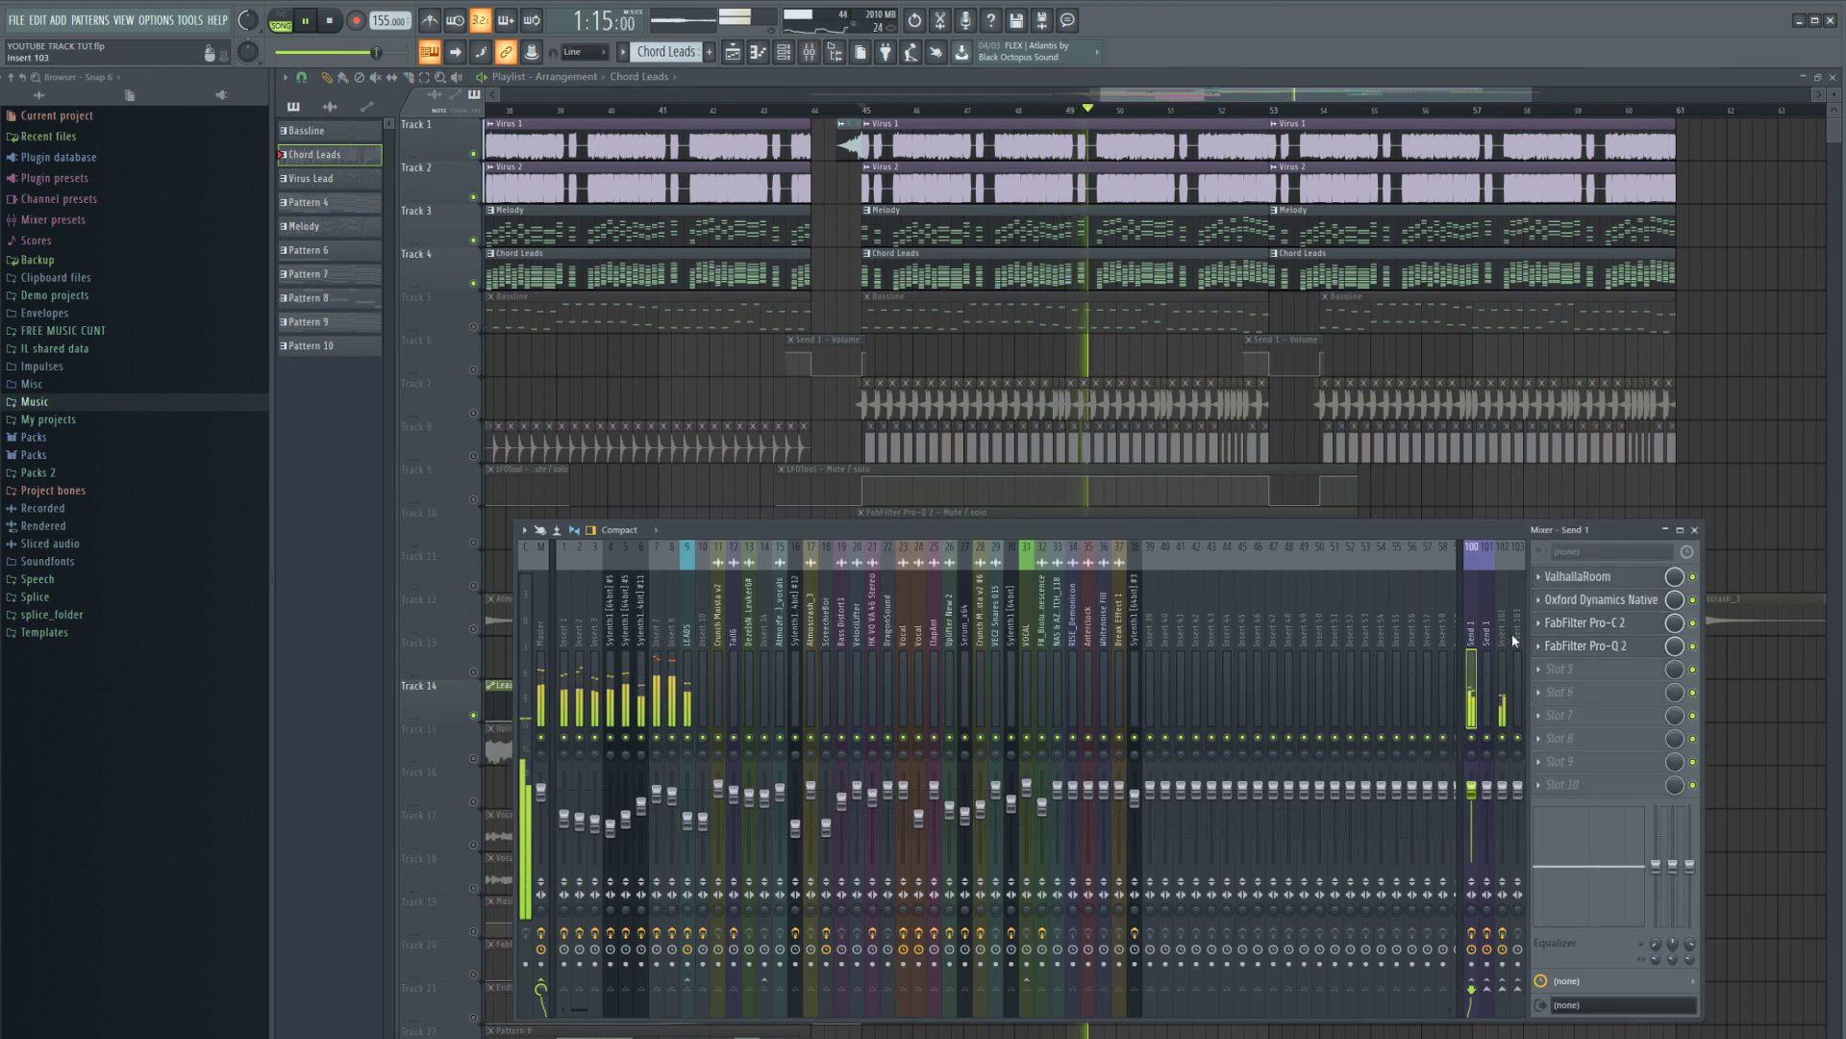
pyautogui.press('space')
# - Move ValhallaRoom to the last effect slot on Send 1, audition the leads, and return it to the first slot
pyautogui.moveTo(1601, 580); pyautogui.dragTo(1582, 783)
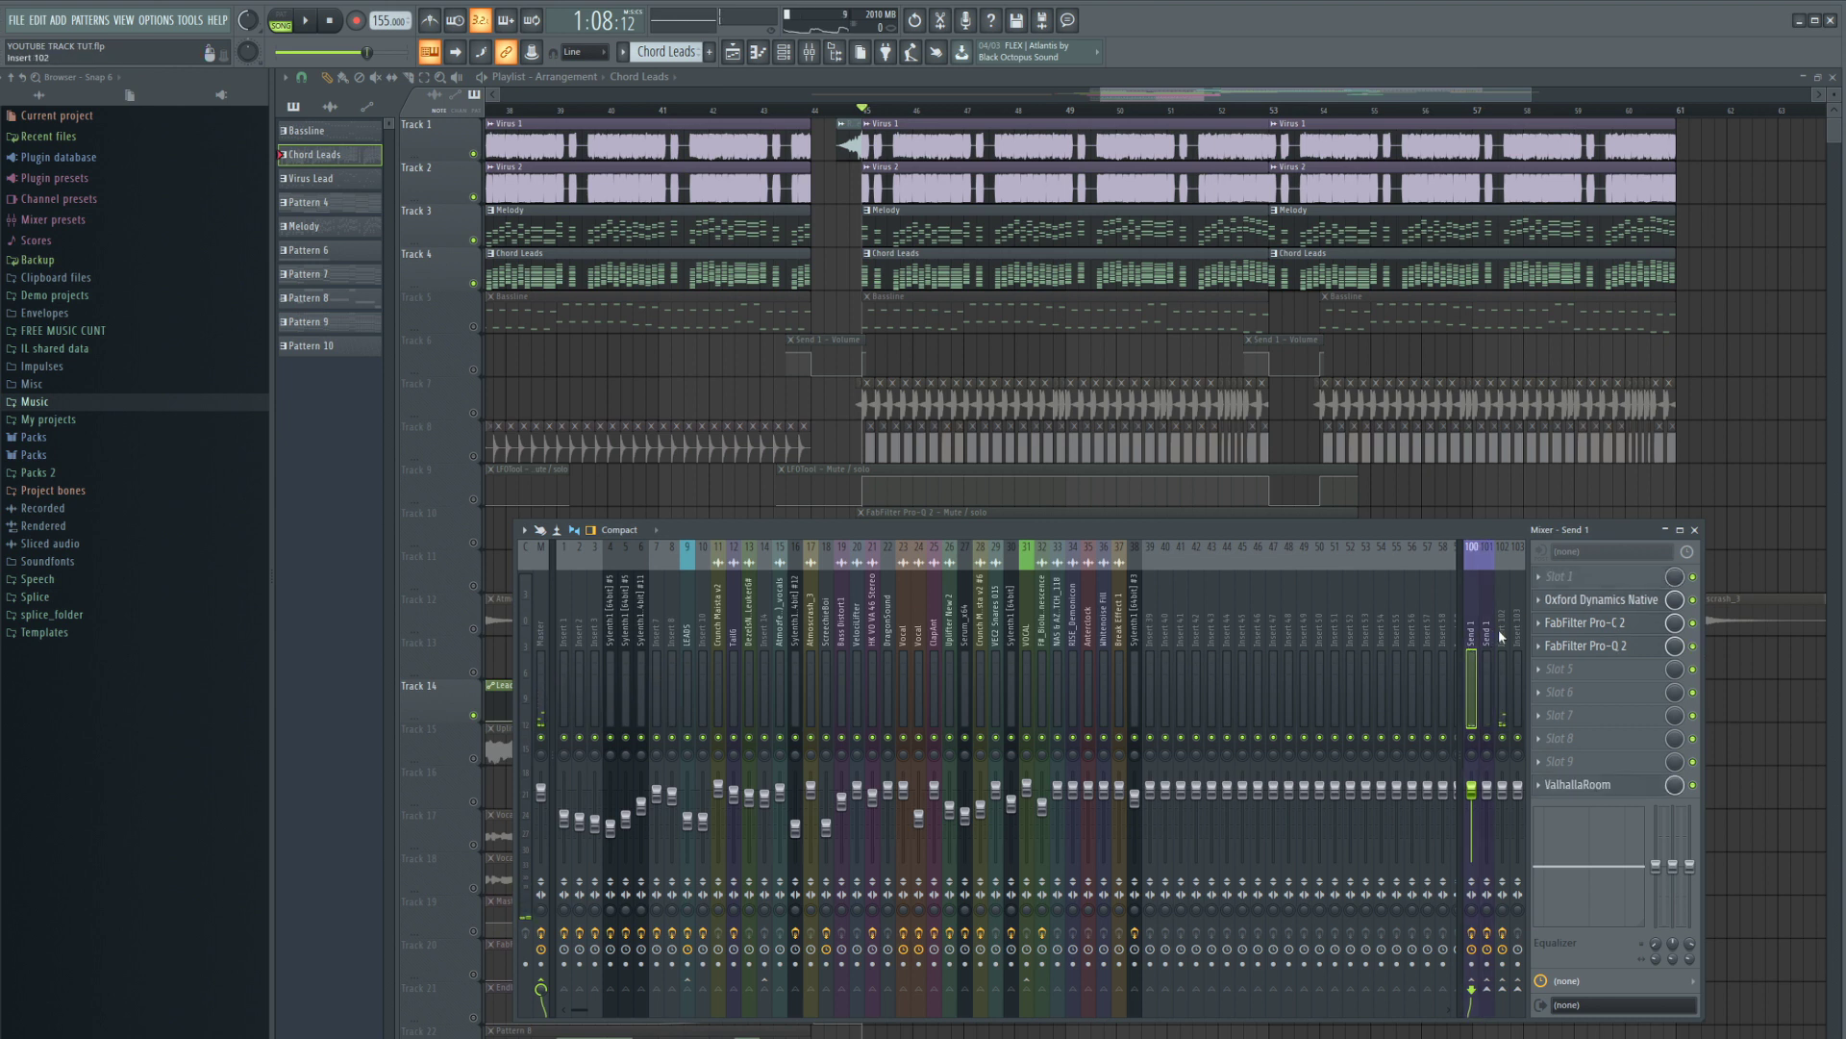
pyautogui.press('space')
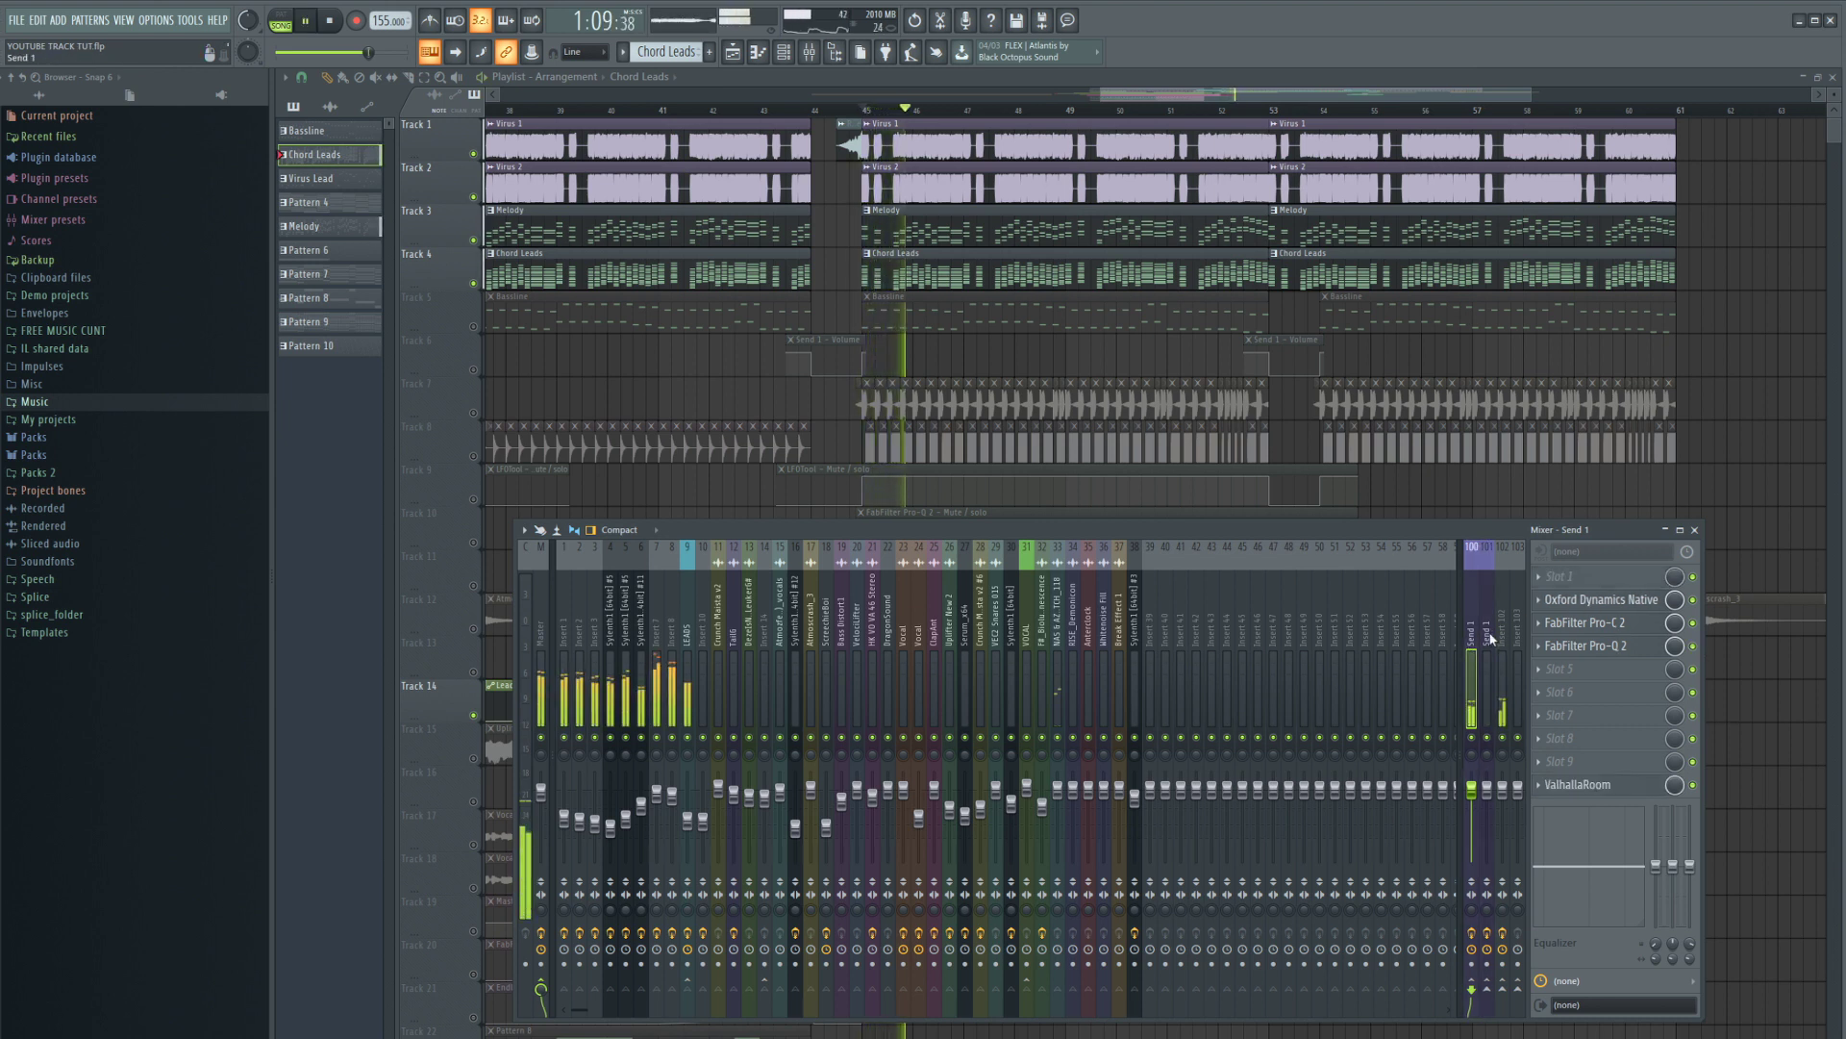
pyautogui.press('space')
pyautogui.moveTo(1597, 784); pyautogui.dragTo(1596, 599)
pyautogui.moveTo(1602, 645)
pyautogui.mouseDown()
pyautogui.moveTo(1601, 622)
pyautogui.moveTo(1612, 652)
pyautogui.mouseUp()
# - Examine ValhallaRoom on Send 1 and slightly raise its predelay
pyautogui.click(1577, 576)
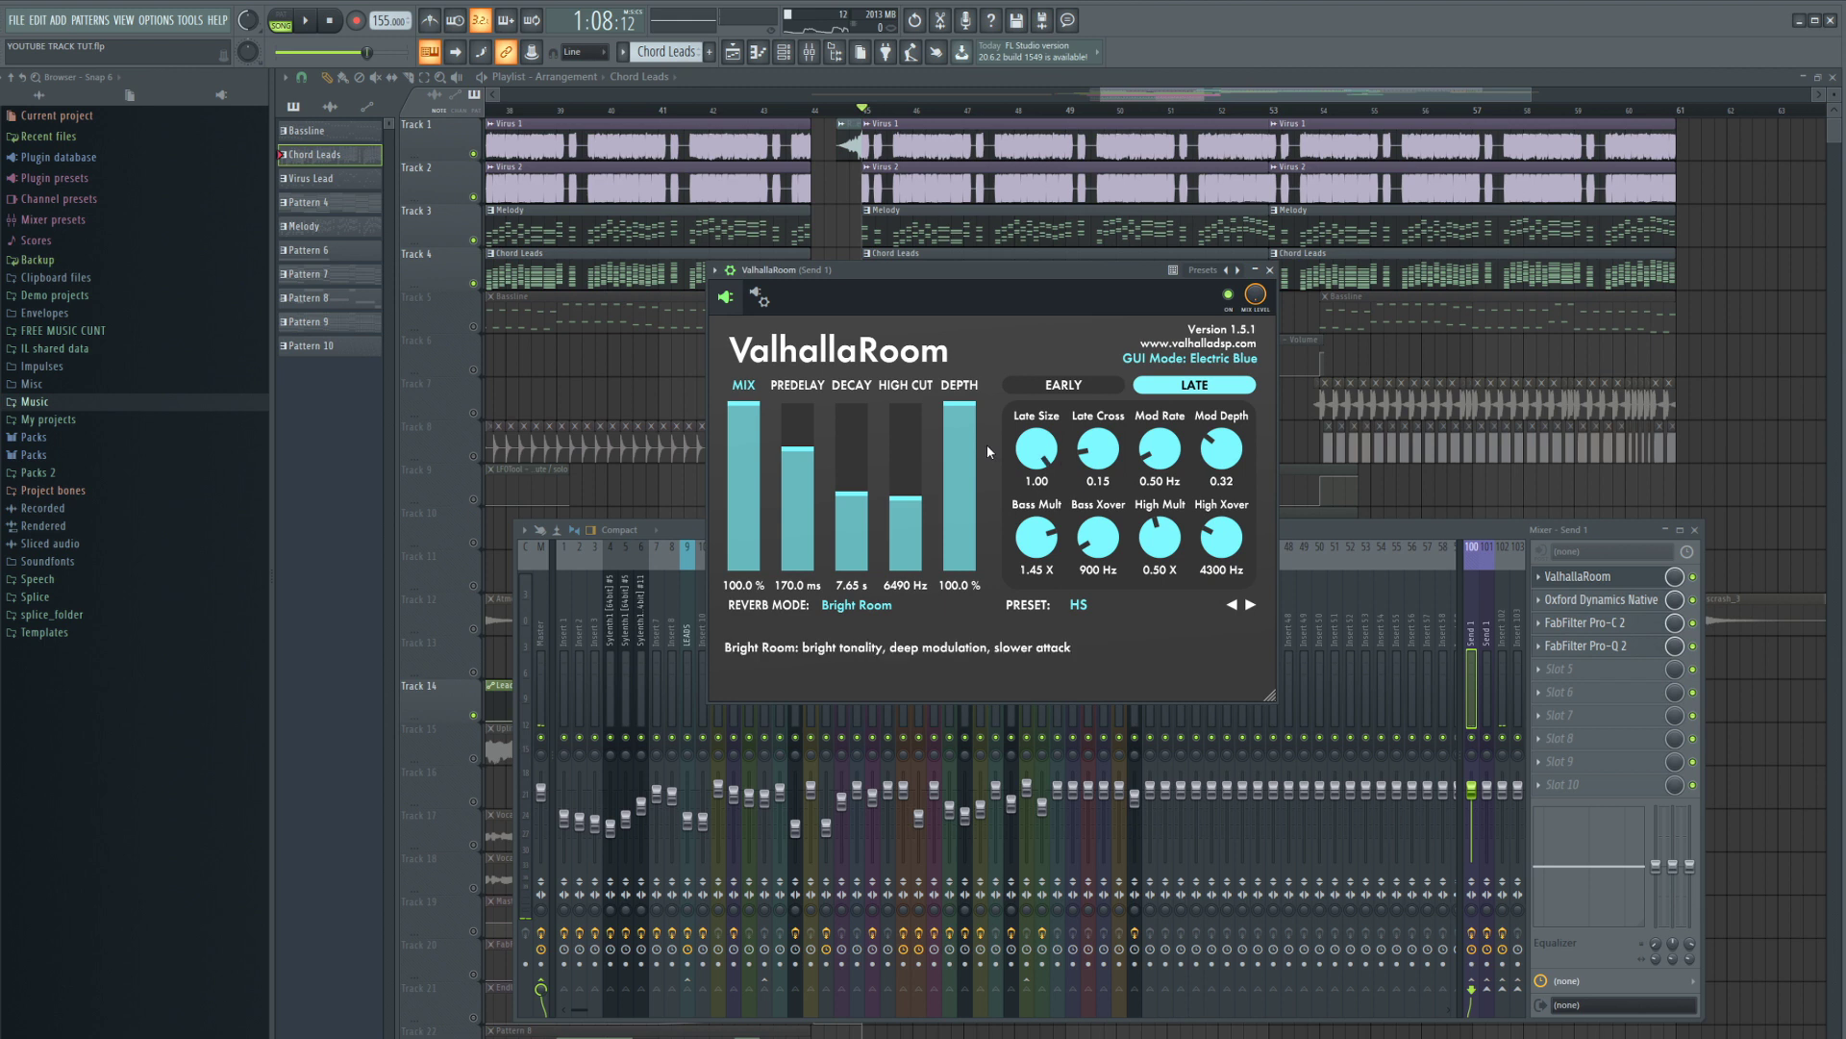
pyautogui.moveTo(806, 437); pyautogui.dragTo(816, 443)
# - Examine the compressor and S-C EQ pages of Oxford Dynamics on Send 1 and close the plugin
pyautogui.click(1602, 599)
pyautogui.moveTo(1663, 194); pyautogui.dragTo(1093, 194)
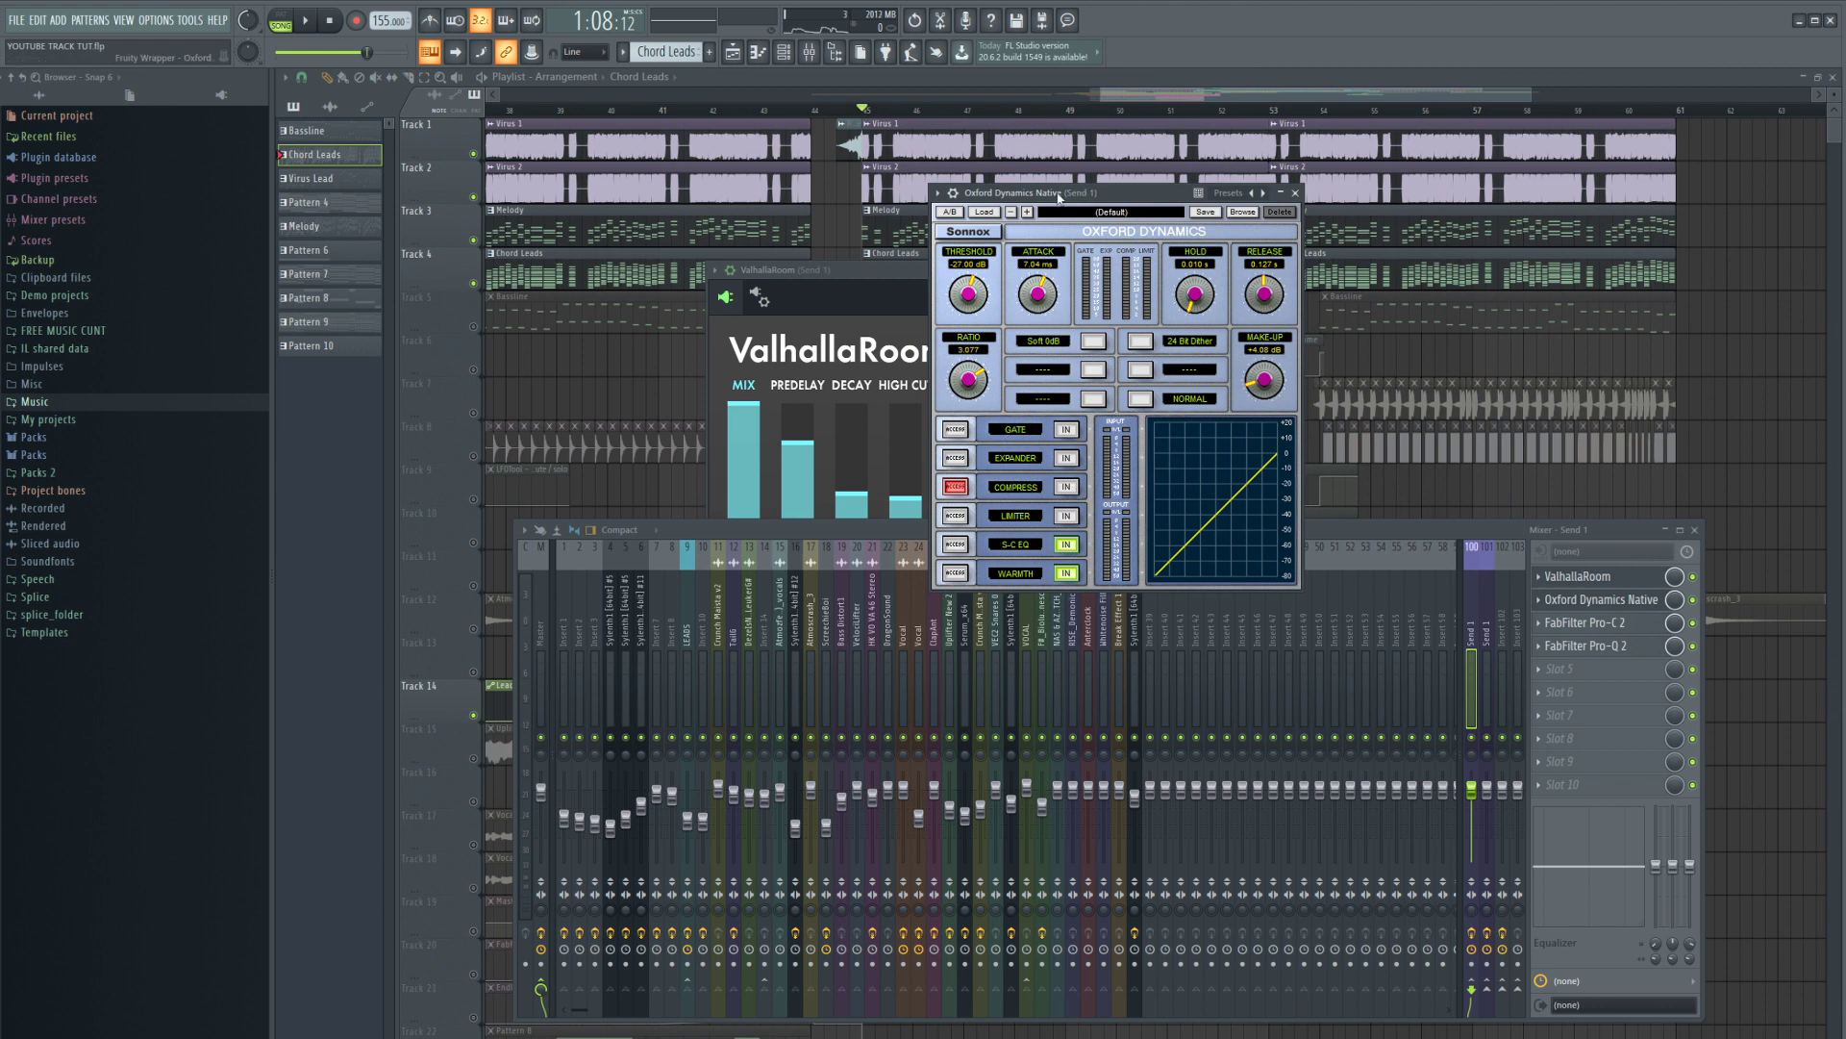
pyautogui.moveTo(1059, 194); pyautogui.dragTo(1435, 317)
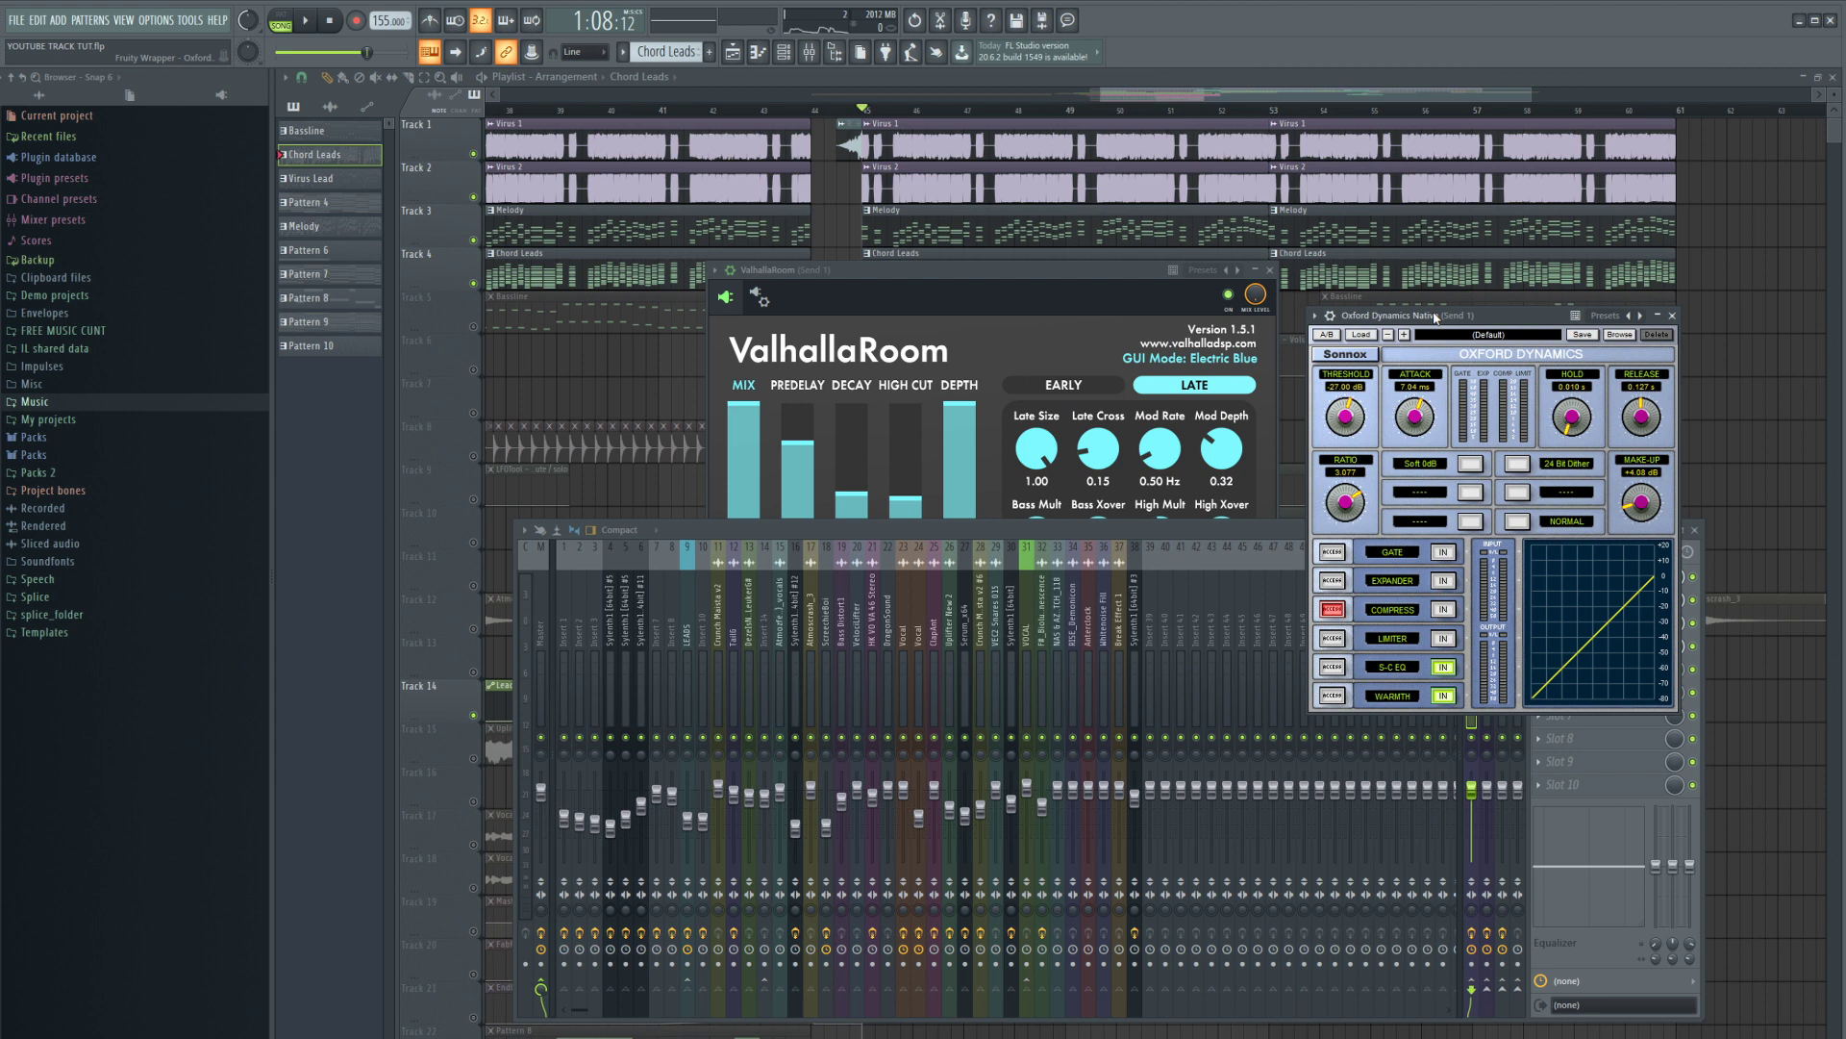
pyautogui.moveTo(1471, 316); pyautogui.dragTo(1291, 222)
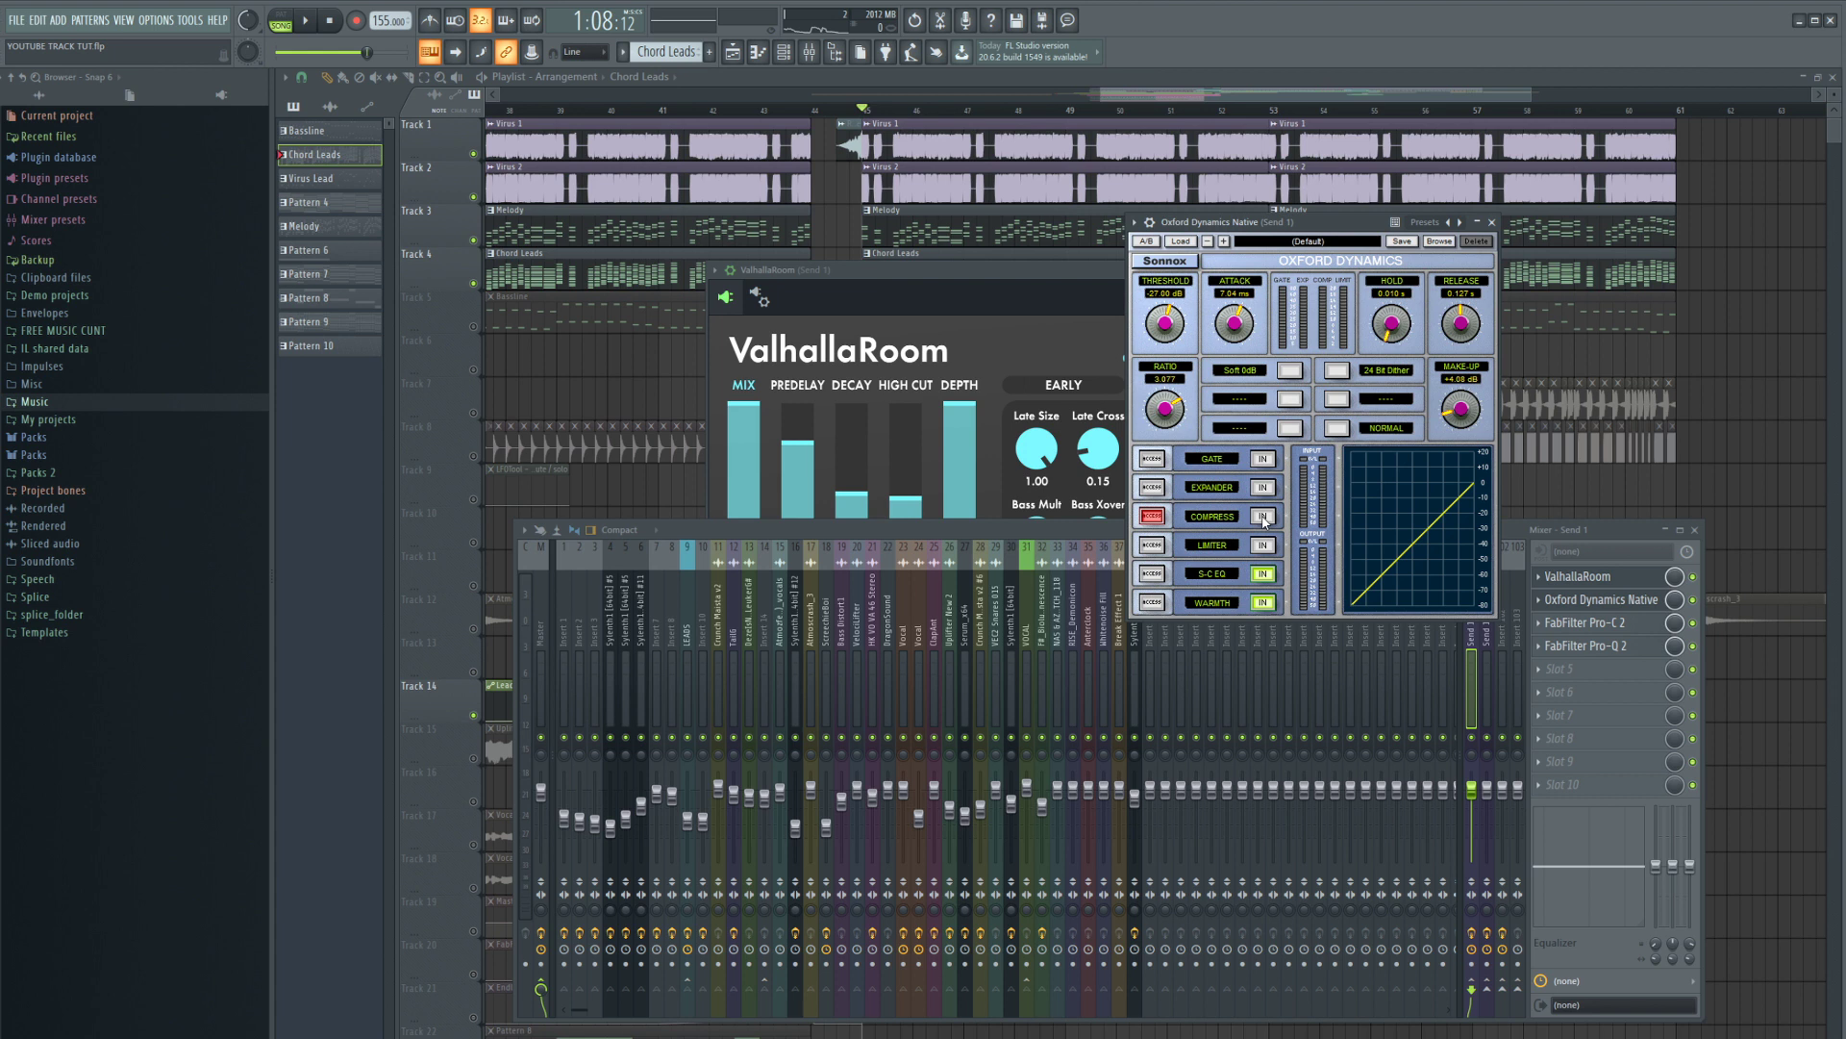
pyautogui.click(1152, 573)
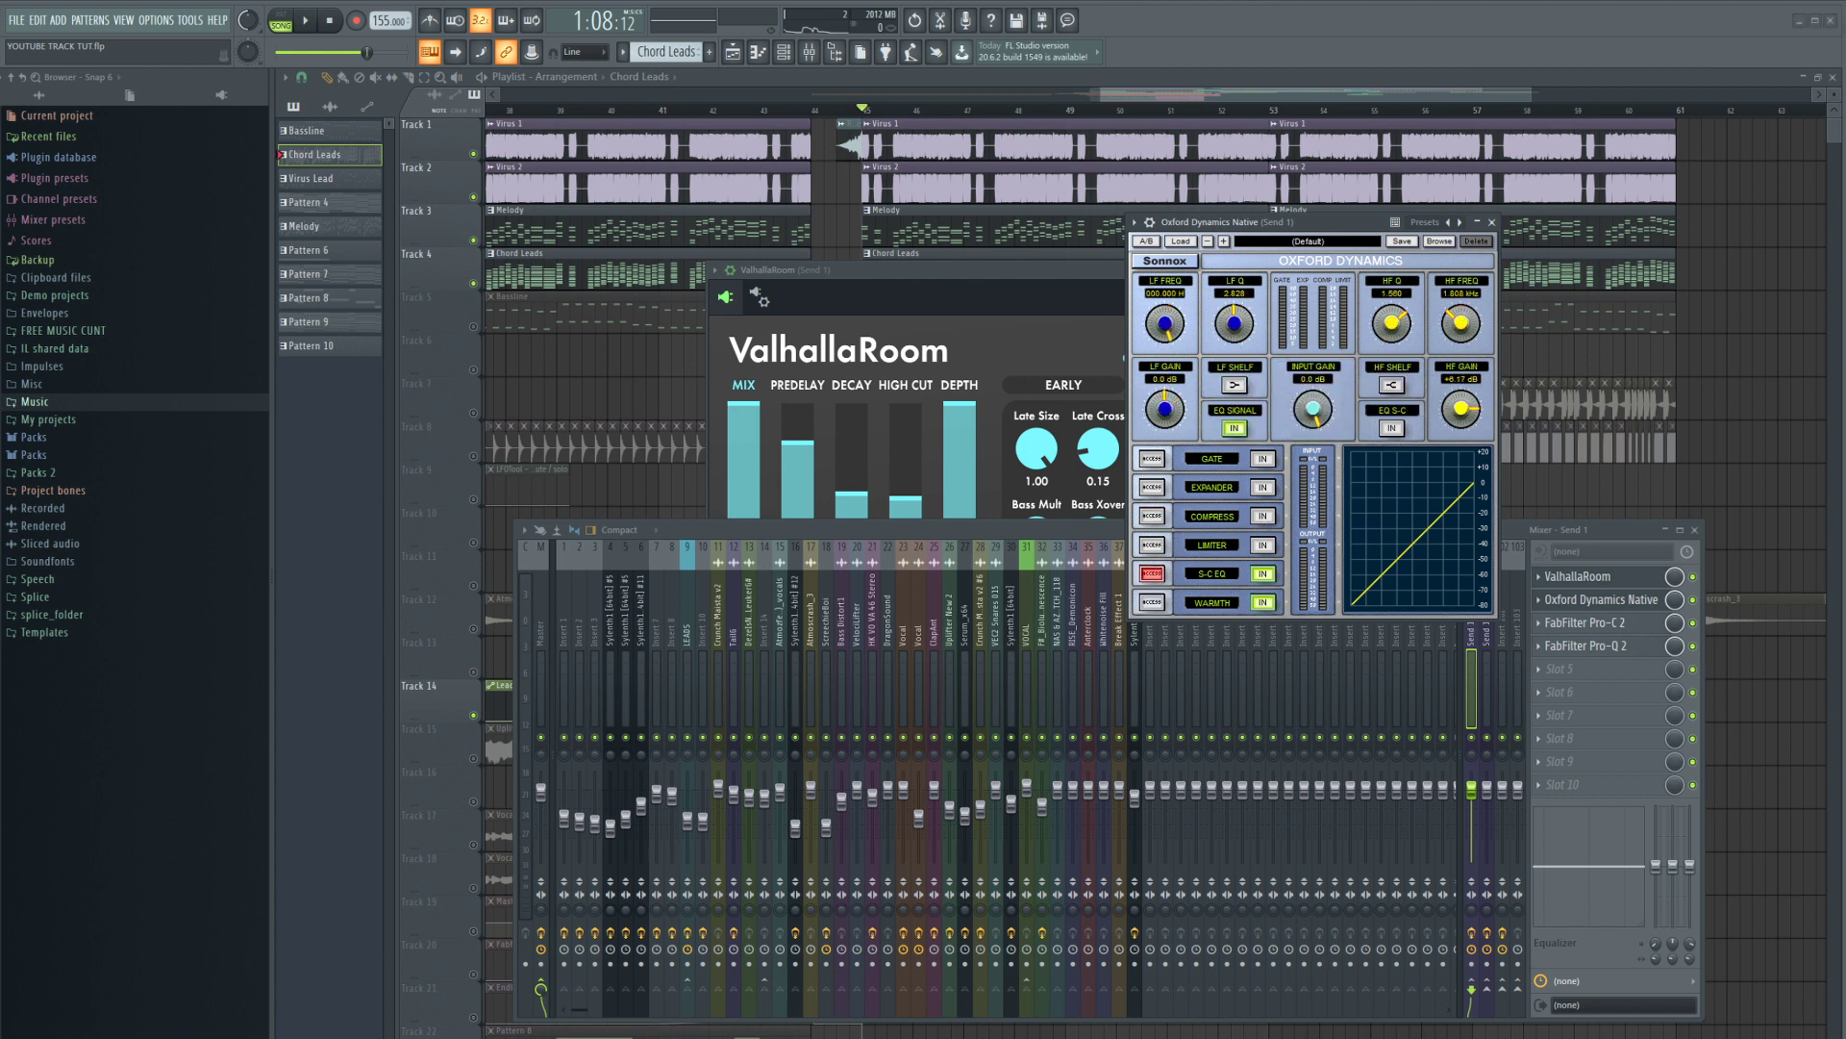
pyautogui.click(1491, 222)
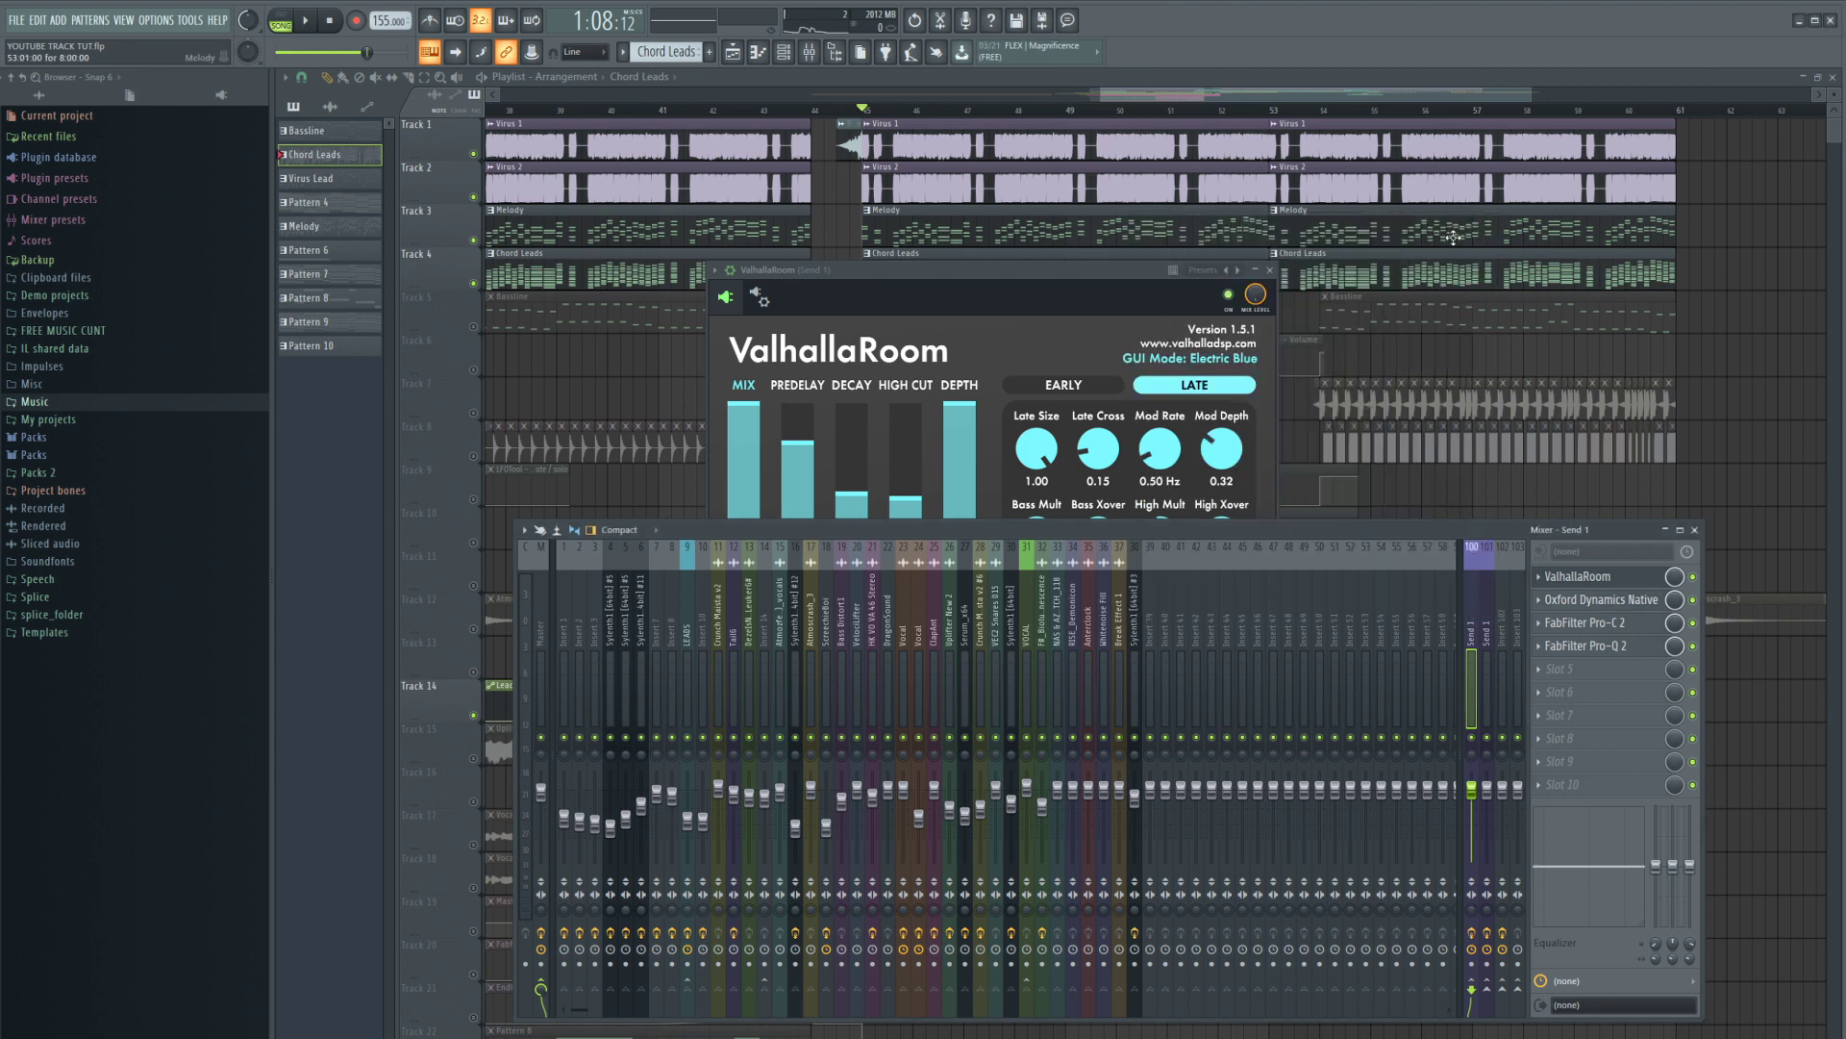
# - Examine FabFilter Pro-C 2 on Send 1 and its side-chain input in the wrapper's processing connections
pyautogui.click(1584, 622)
pyautogui.moveTo(837, 218); pyautogui.dragTo(835, 170)
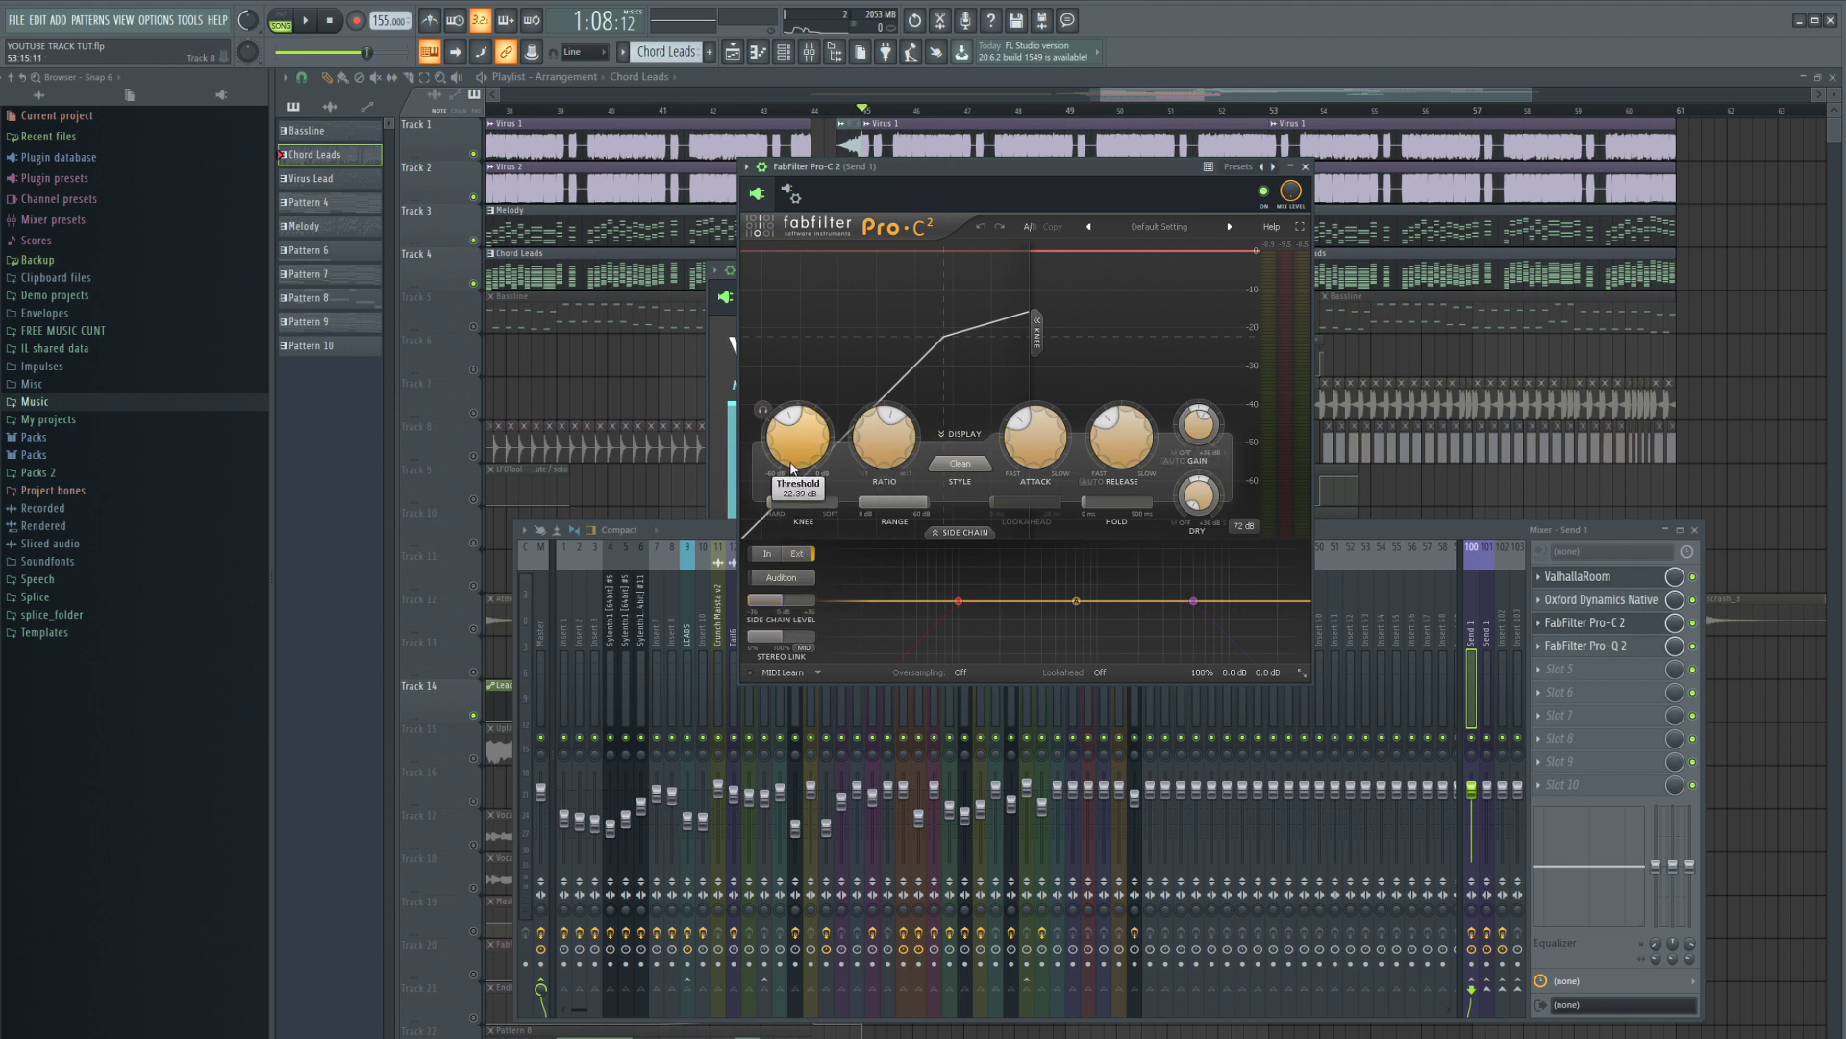
pyautogui.click(790, 193)
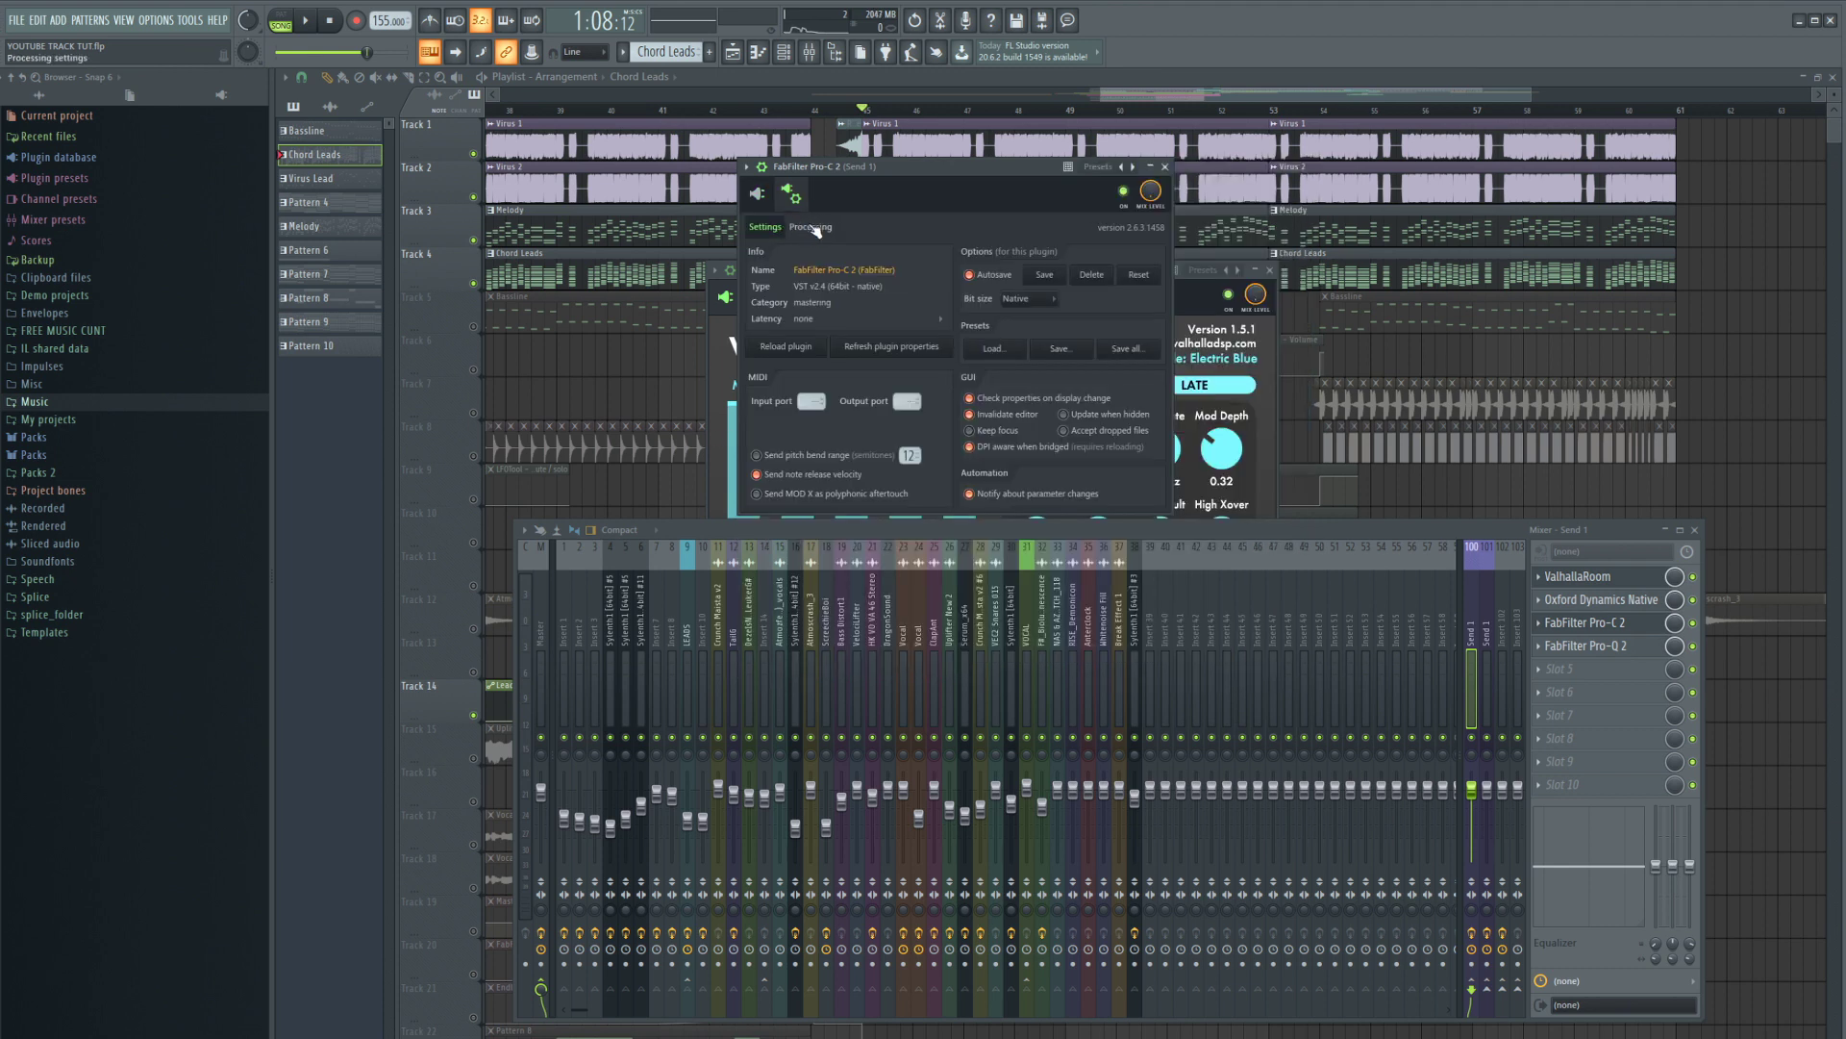
pyautogui.click(810, 228)
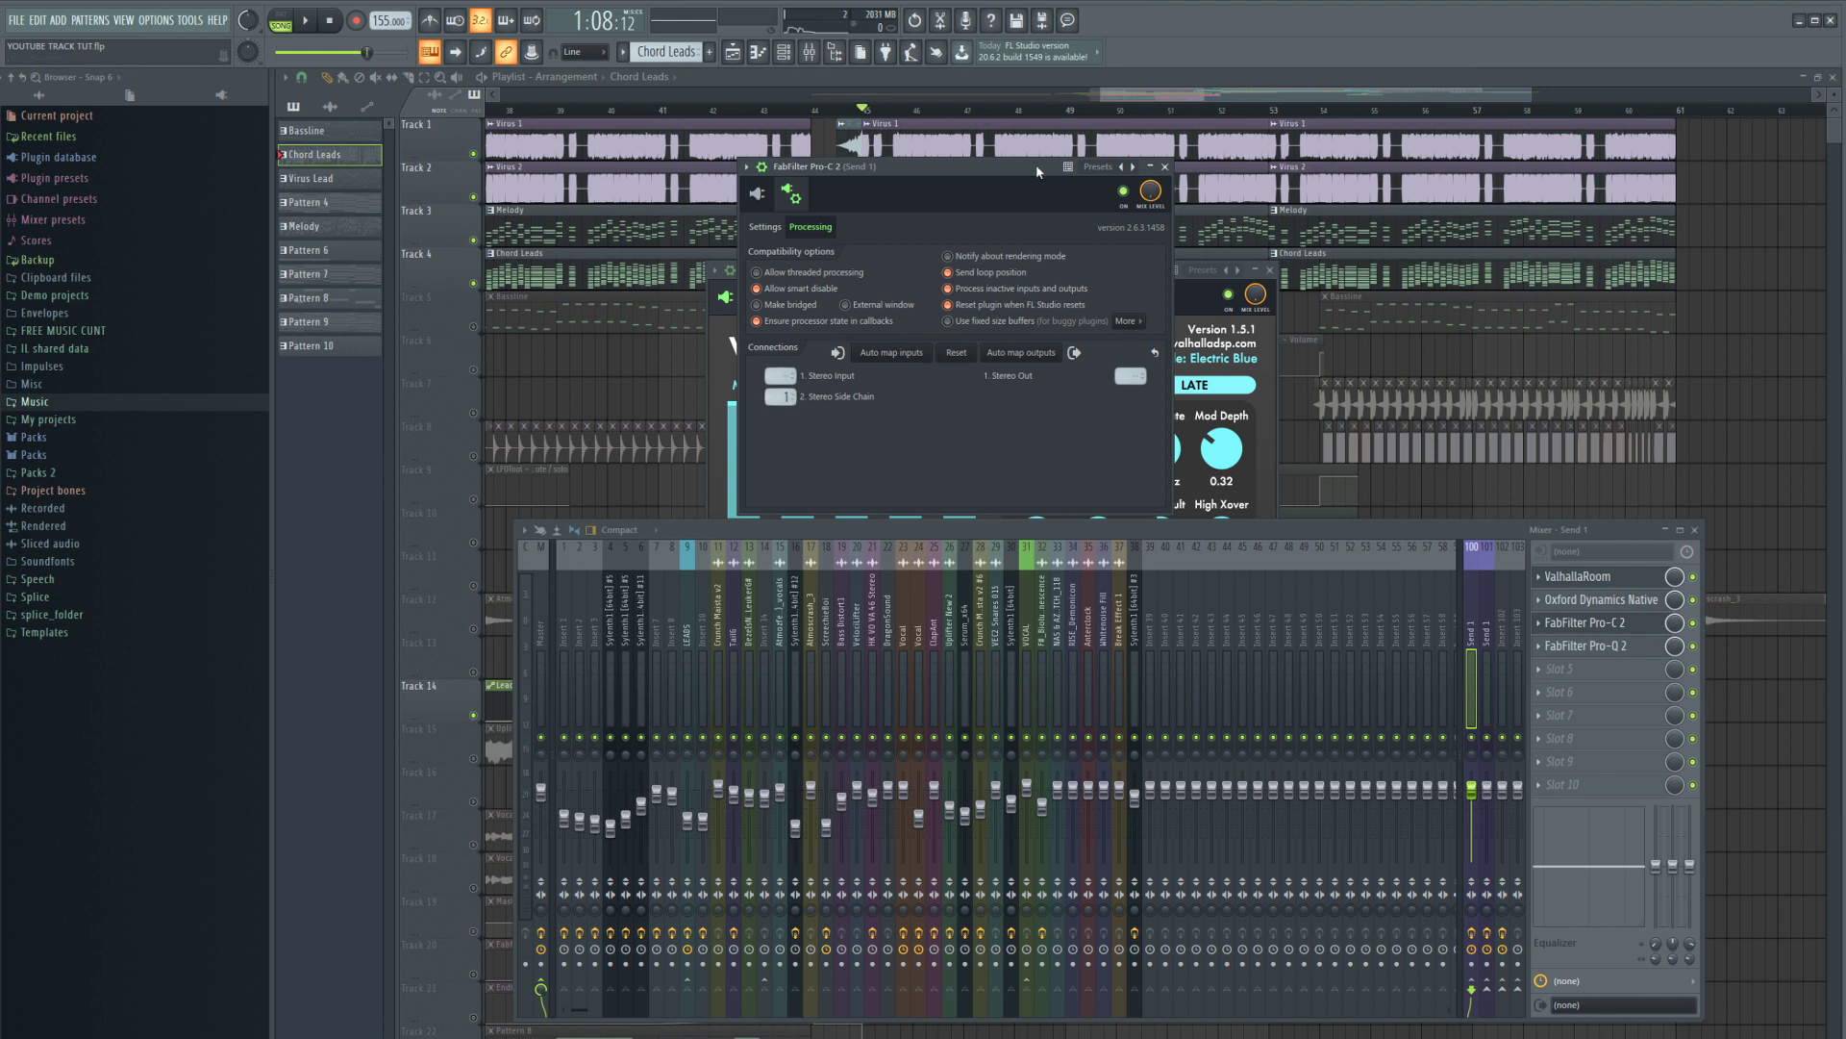
# - Play the leads and examine the gain reduction of Pro-C 2 on Send 1
pyautogui.press('space')
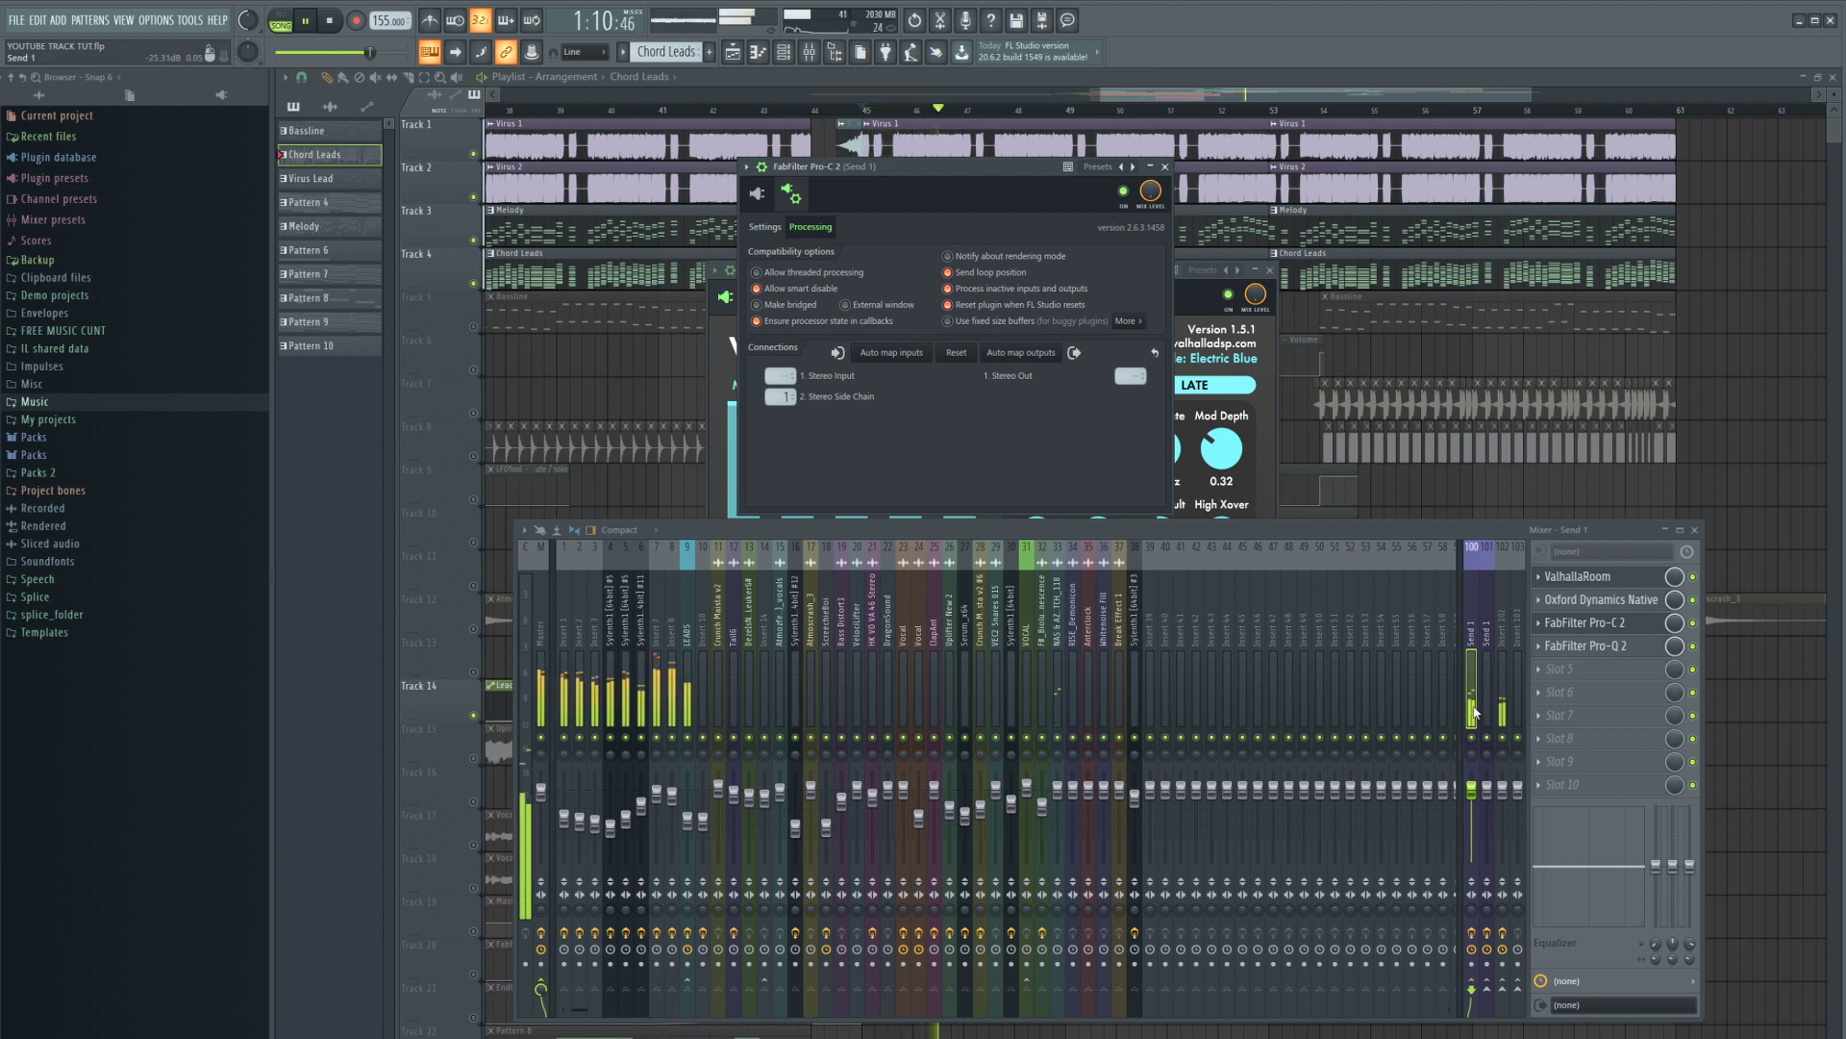
pyautogui.click(1592, 625)
pyautogui.click(1594, 627)
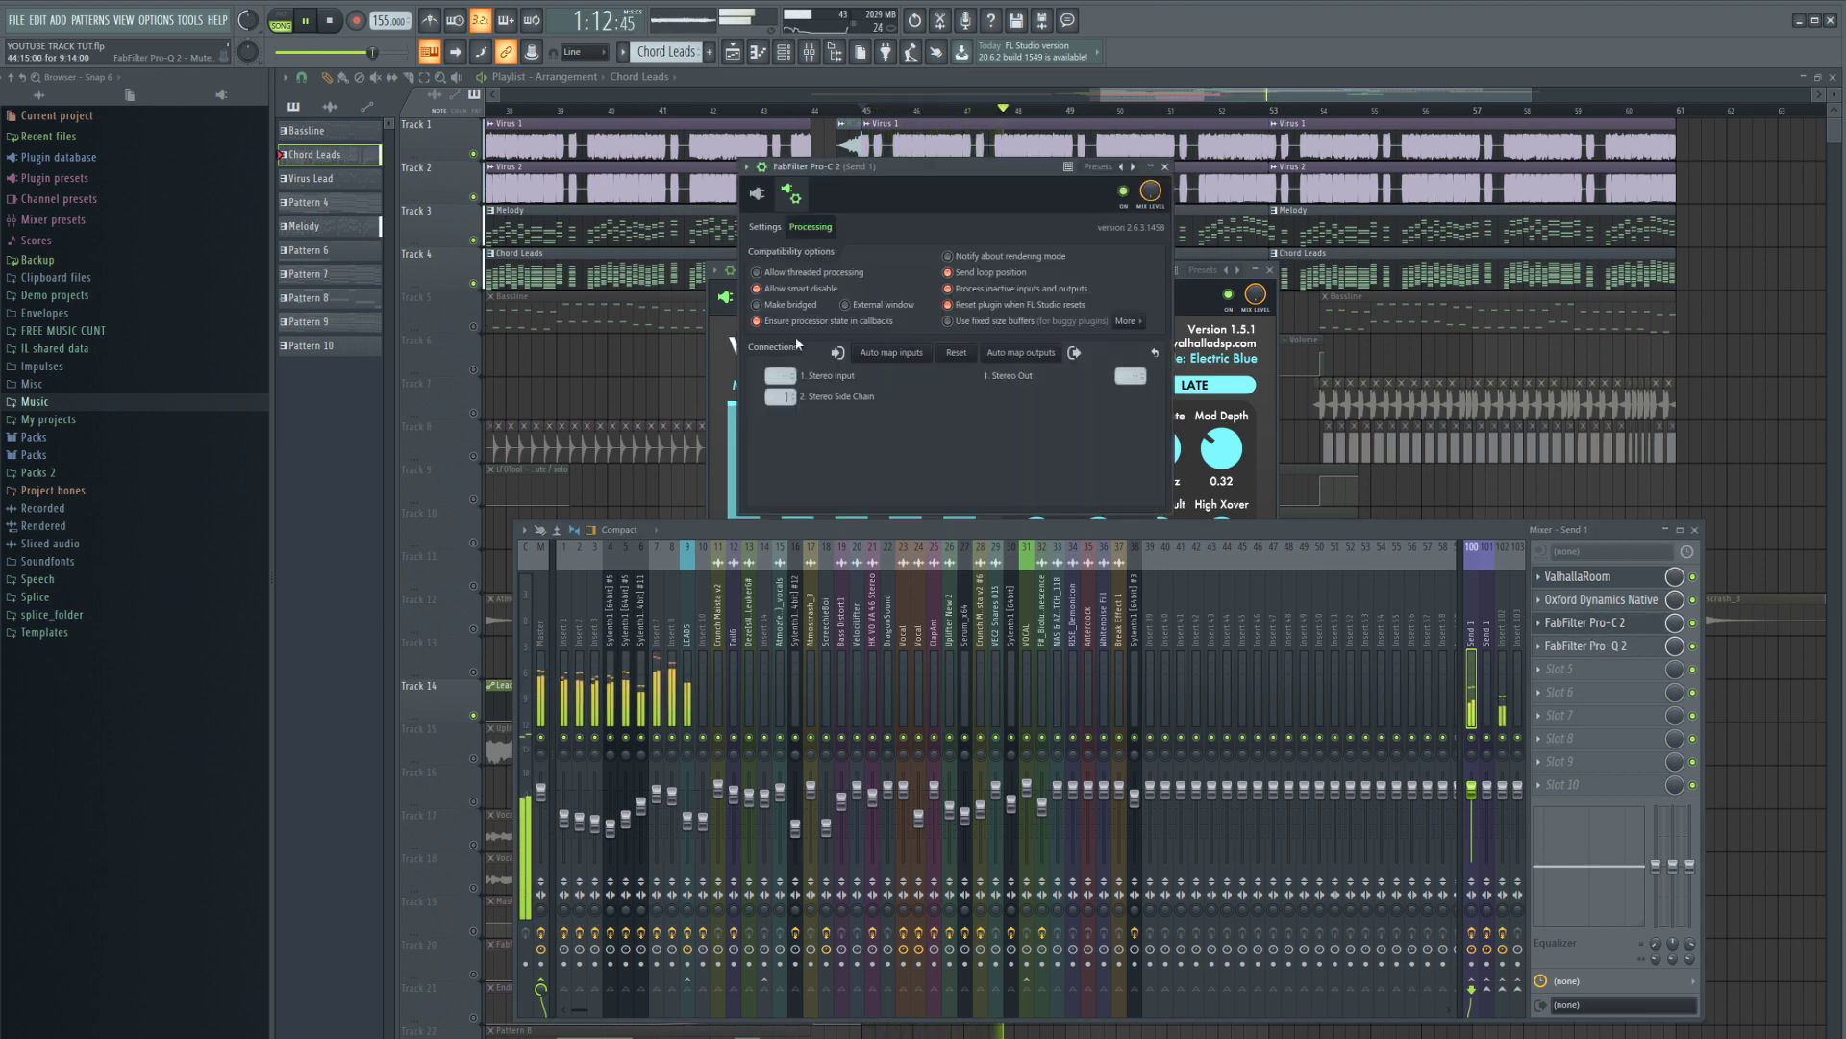
pyautogui.click(756, 193)
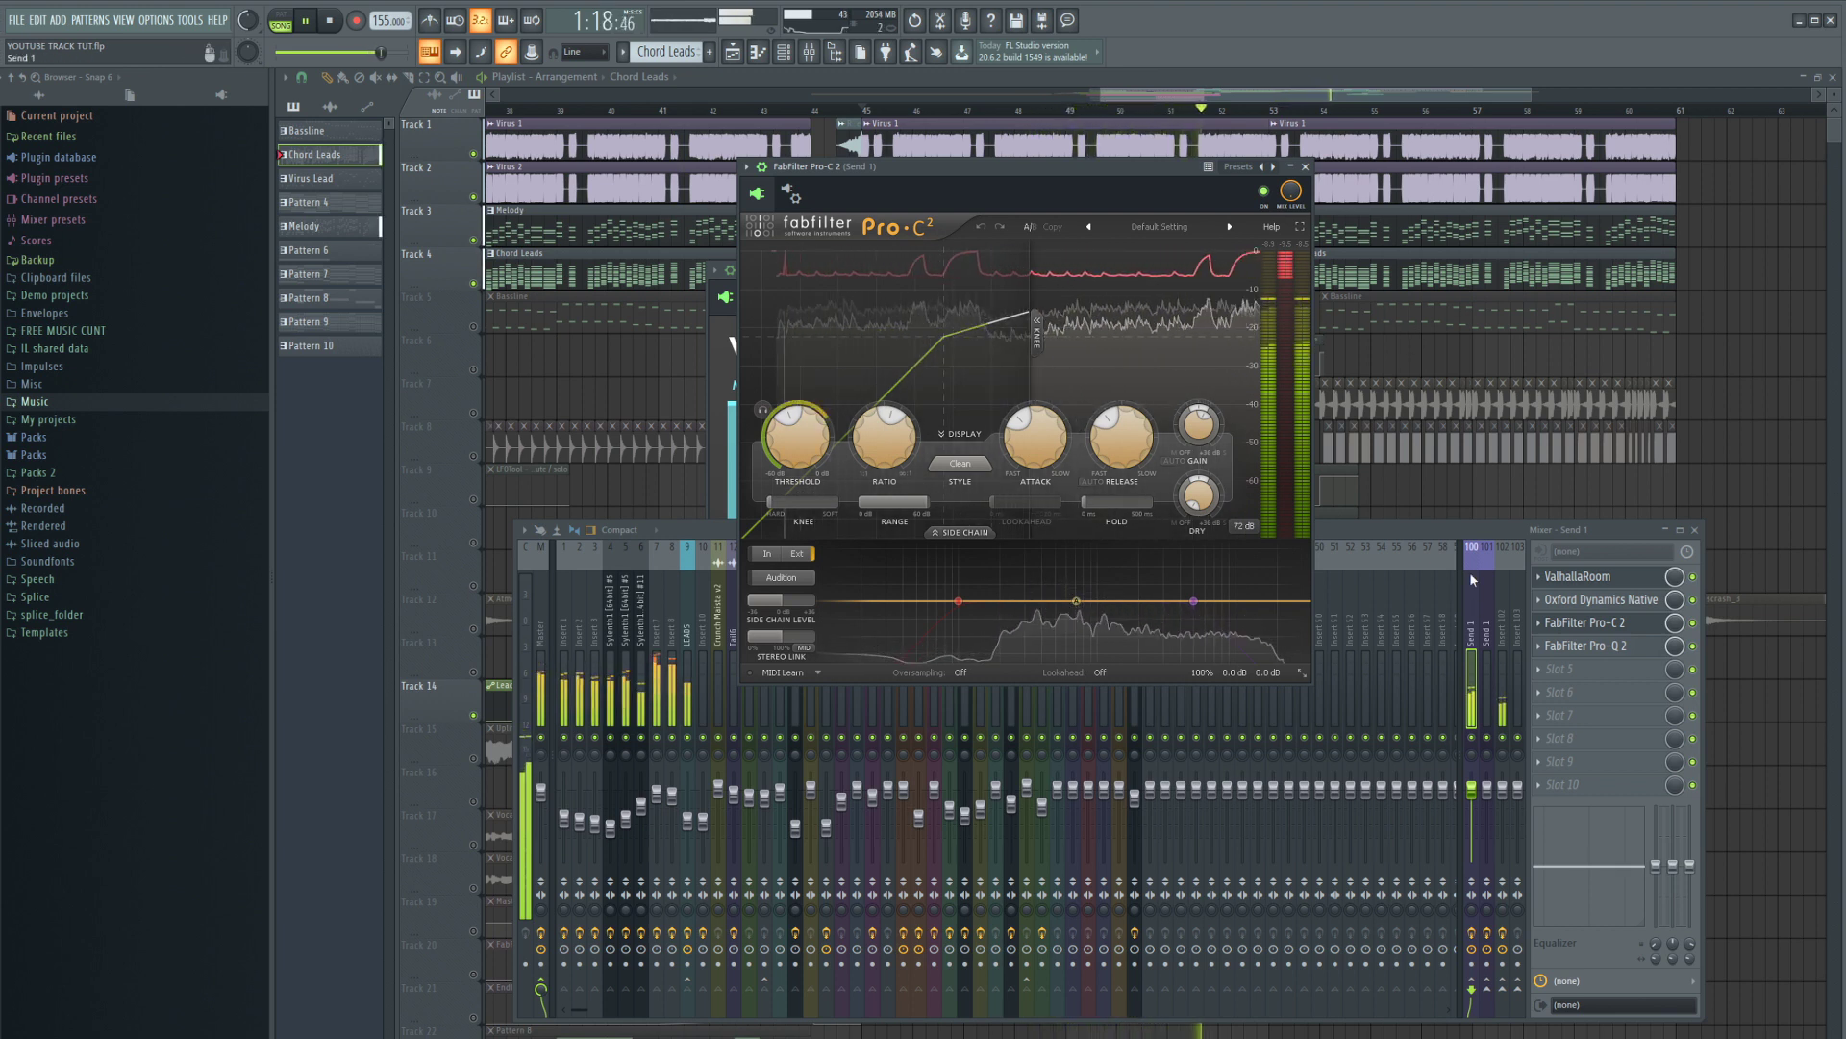
# - Stop playback and unsolo the lead tracks so every playlist track is active
pyautogui.press('space')
pyautogui.press('F12')
pyautogui.rightClick(473, 153)
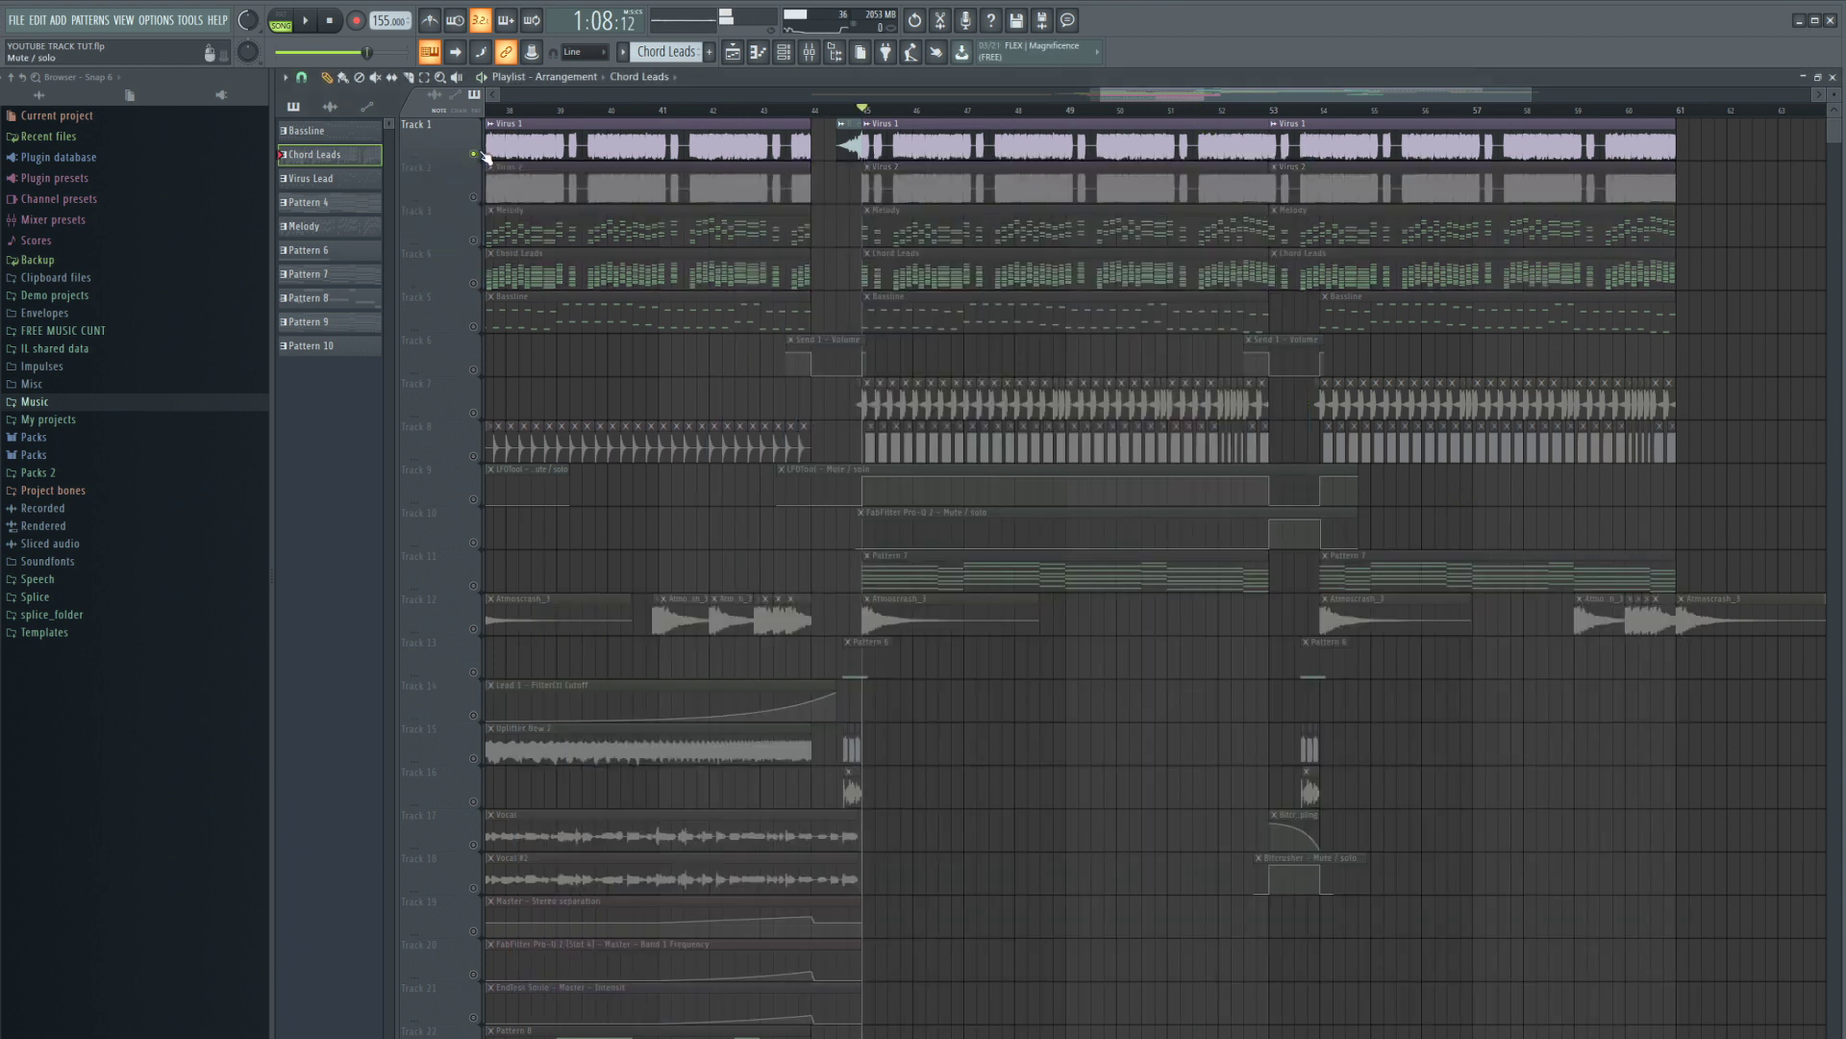
pyautogui.rightClick(474, 153)
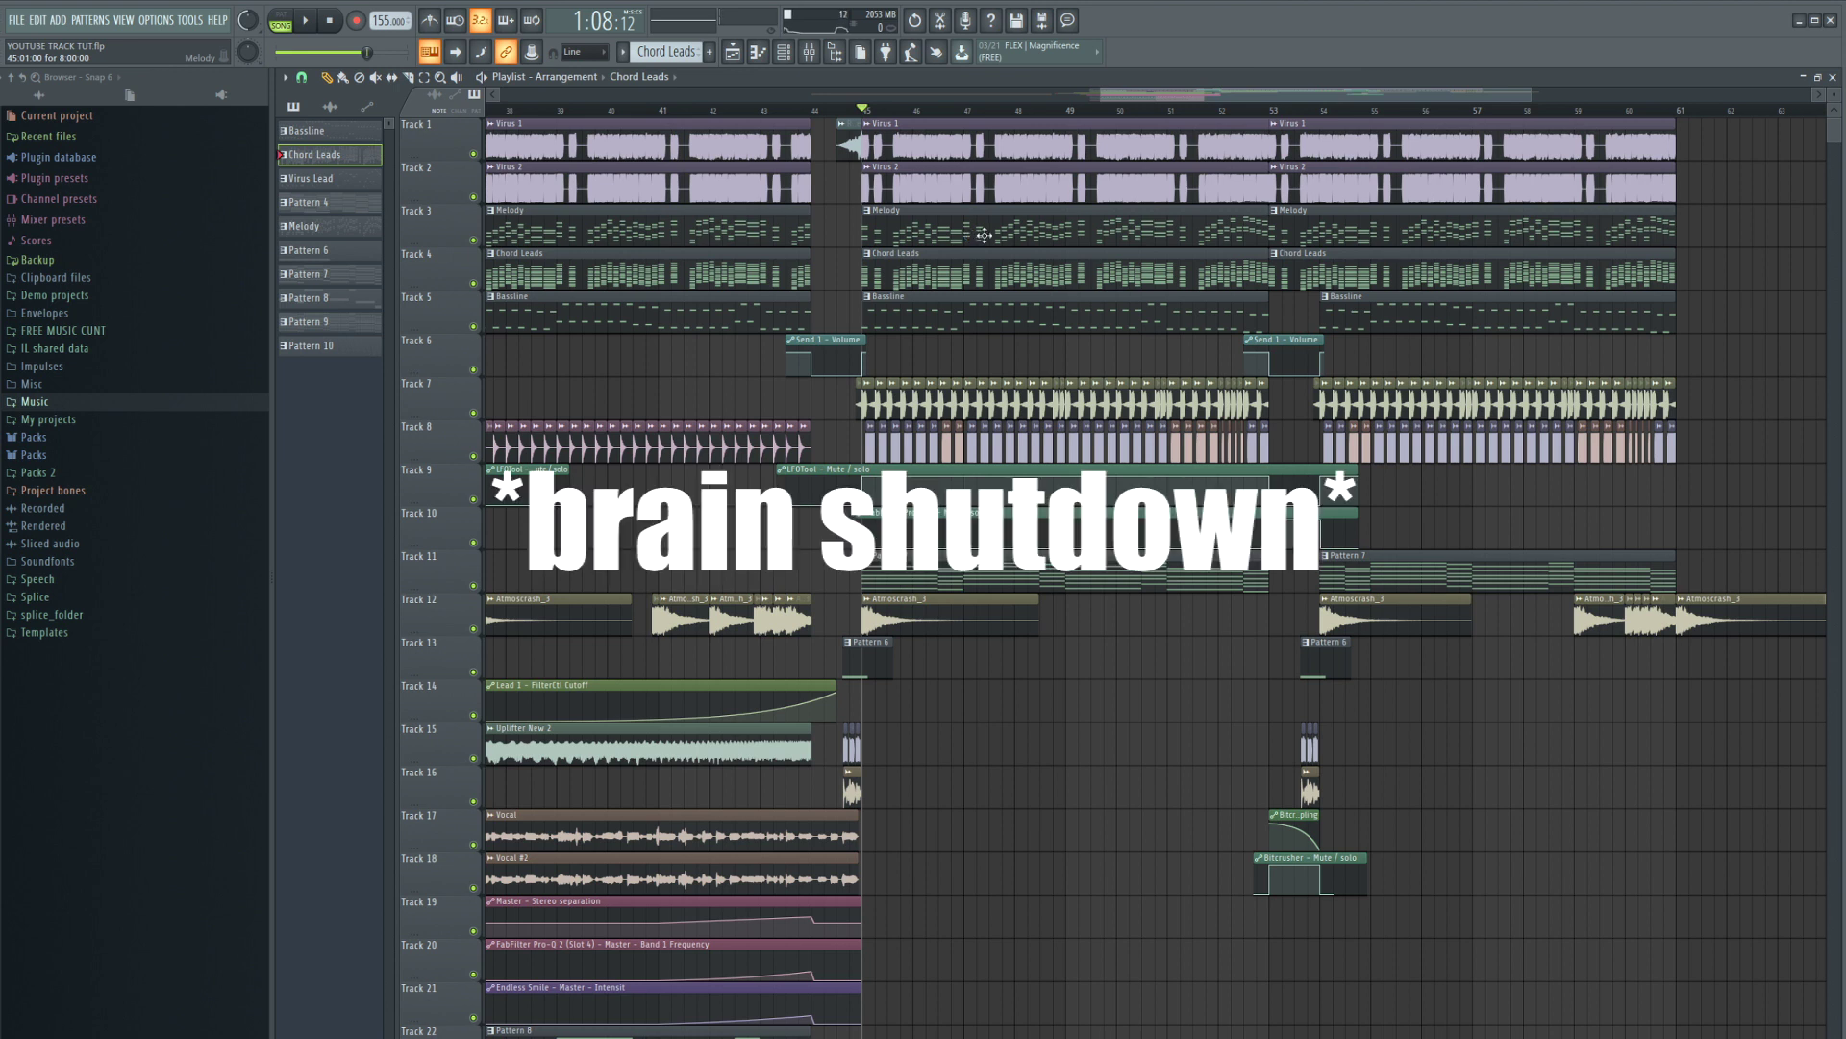
# - Raise the high-cut frequency of FabFilter Pro-Q 2 on Send 1 to about 6.1 kHz and close the windows
pyautogui.click(808, 52)
pyautogui.click(1619, 645)
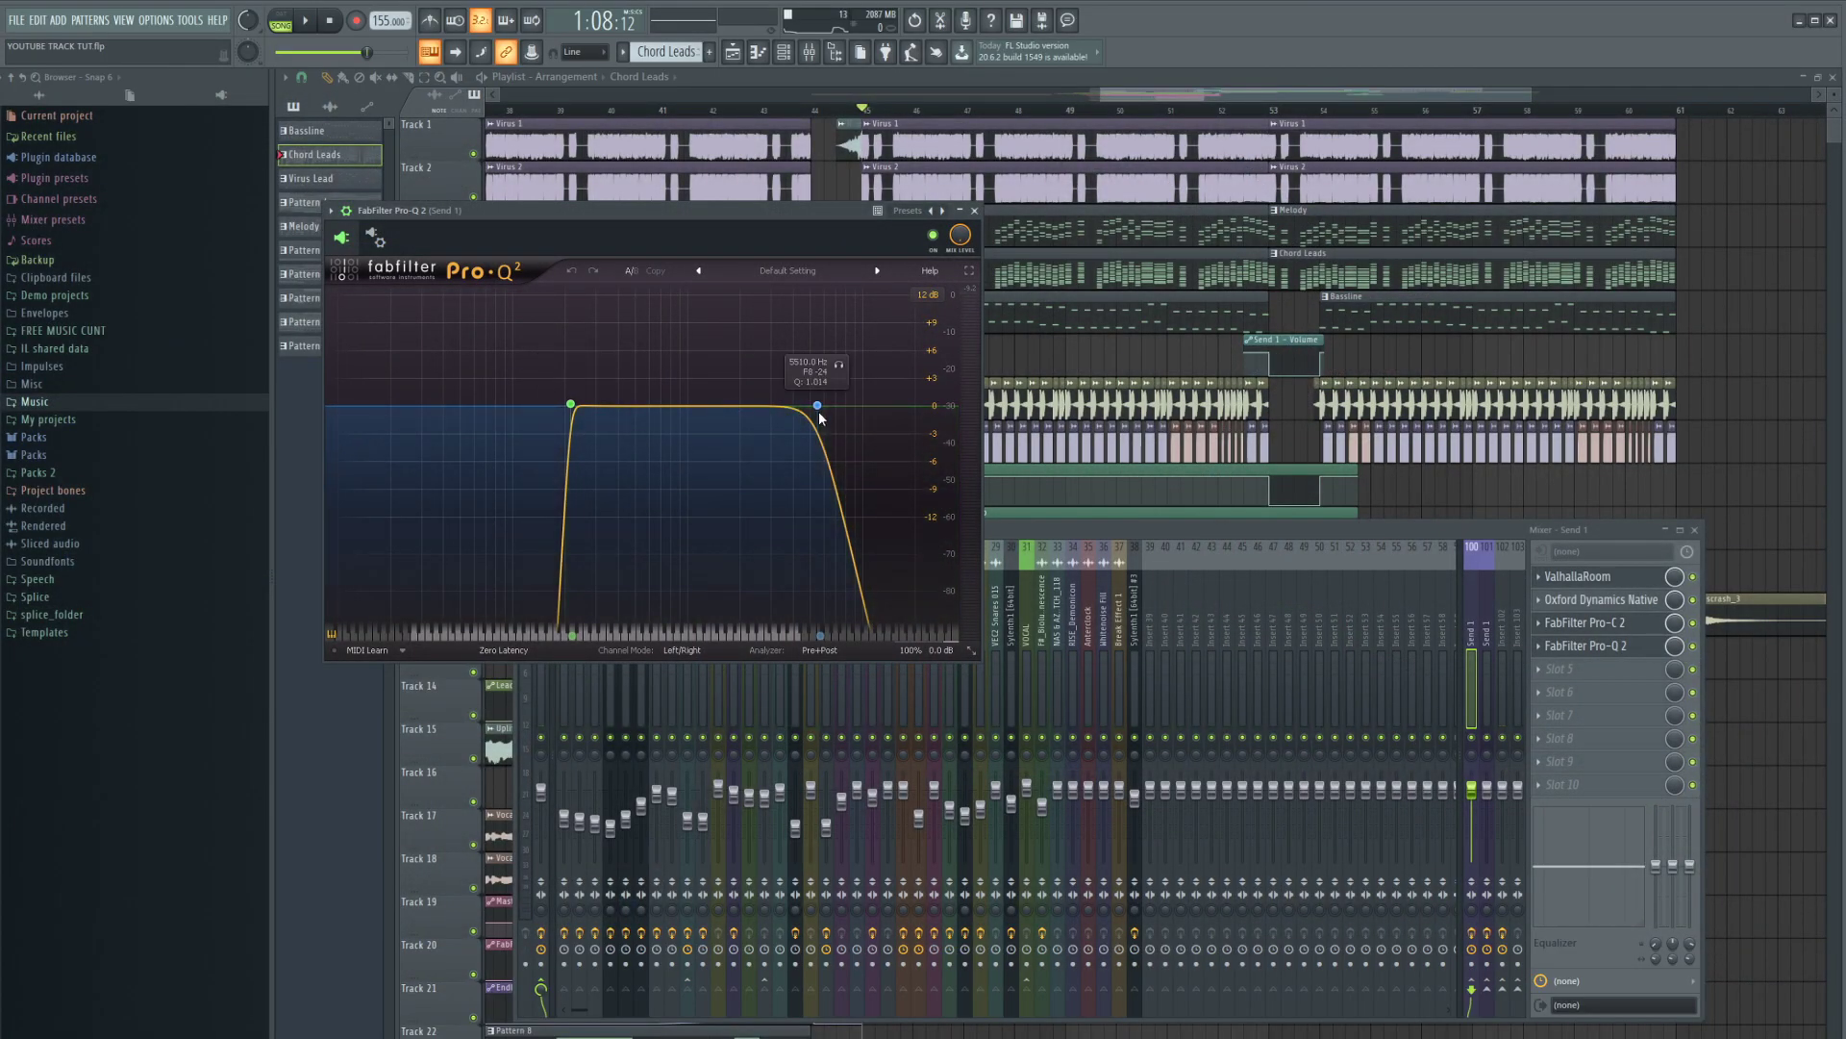
pyautogui.moveTo(817, 408); pyautogui.dragTo(832, 409)
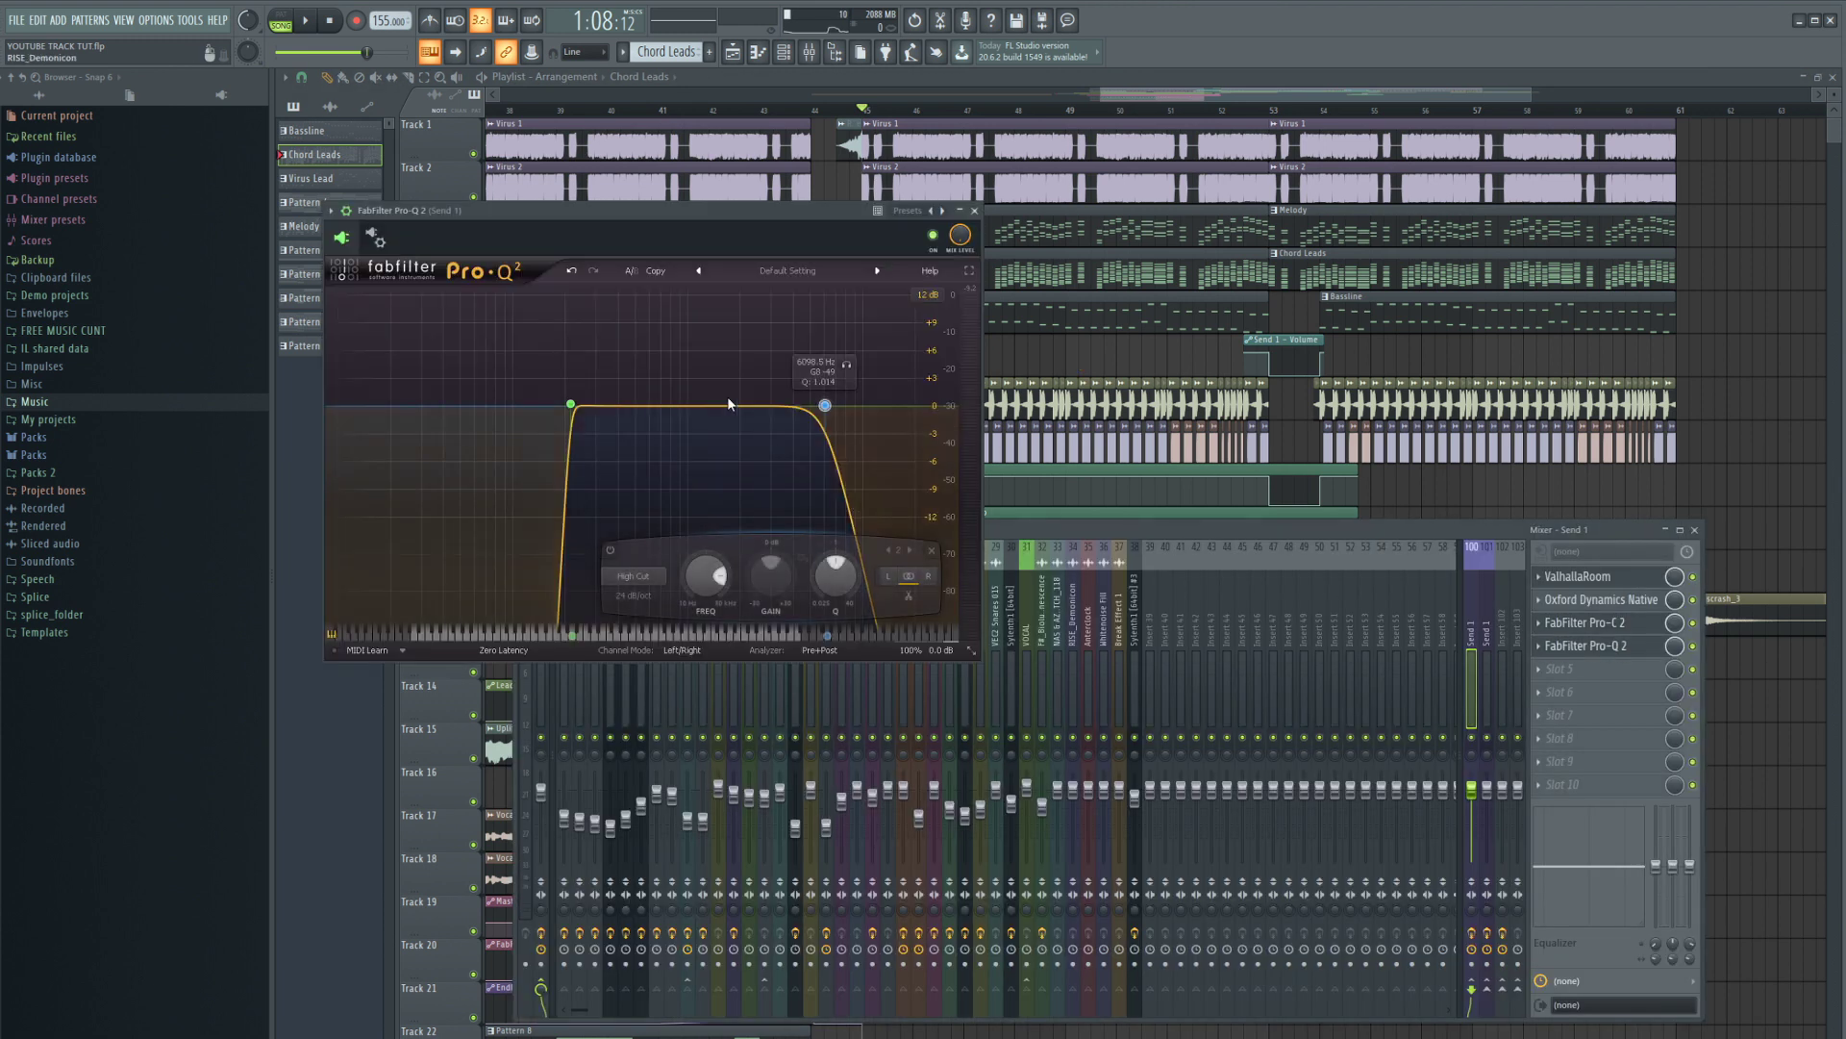
pyautogui.press('space')
pyautogui.moveTo(830, 408)
pyautogui.mouseDown()
pyautogui.moveTo(935, 407)
pyautogui.moveTo(796, 404)
pyautogui.moveTo(828, 408)
pyautogui.mouseUp()
pyautogui.press('F12')
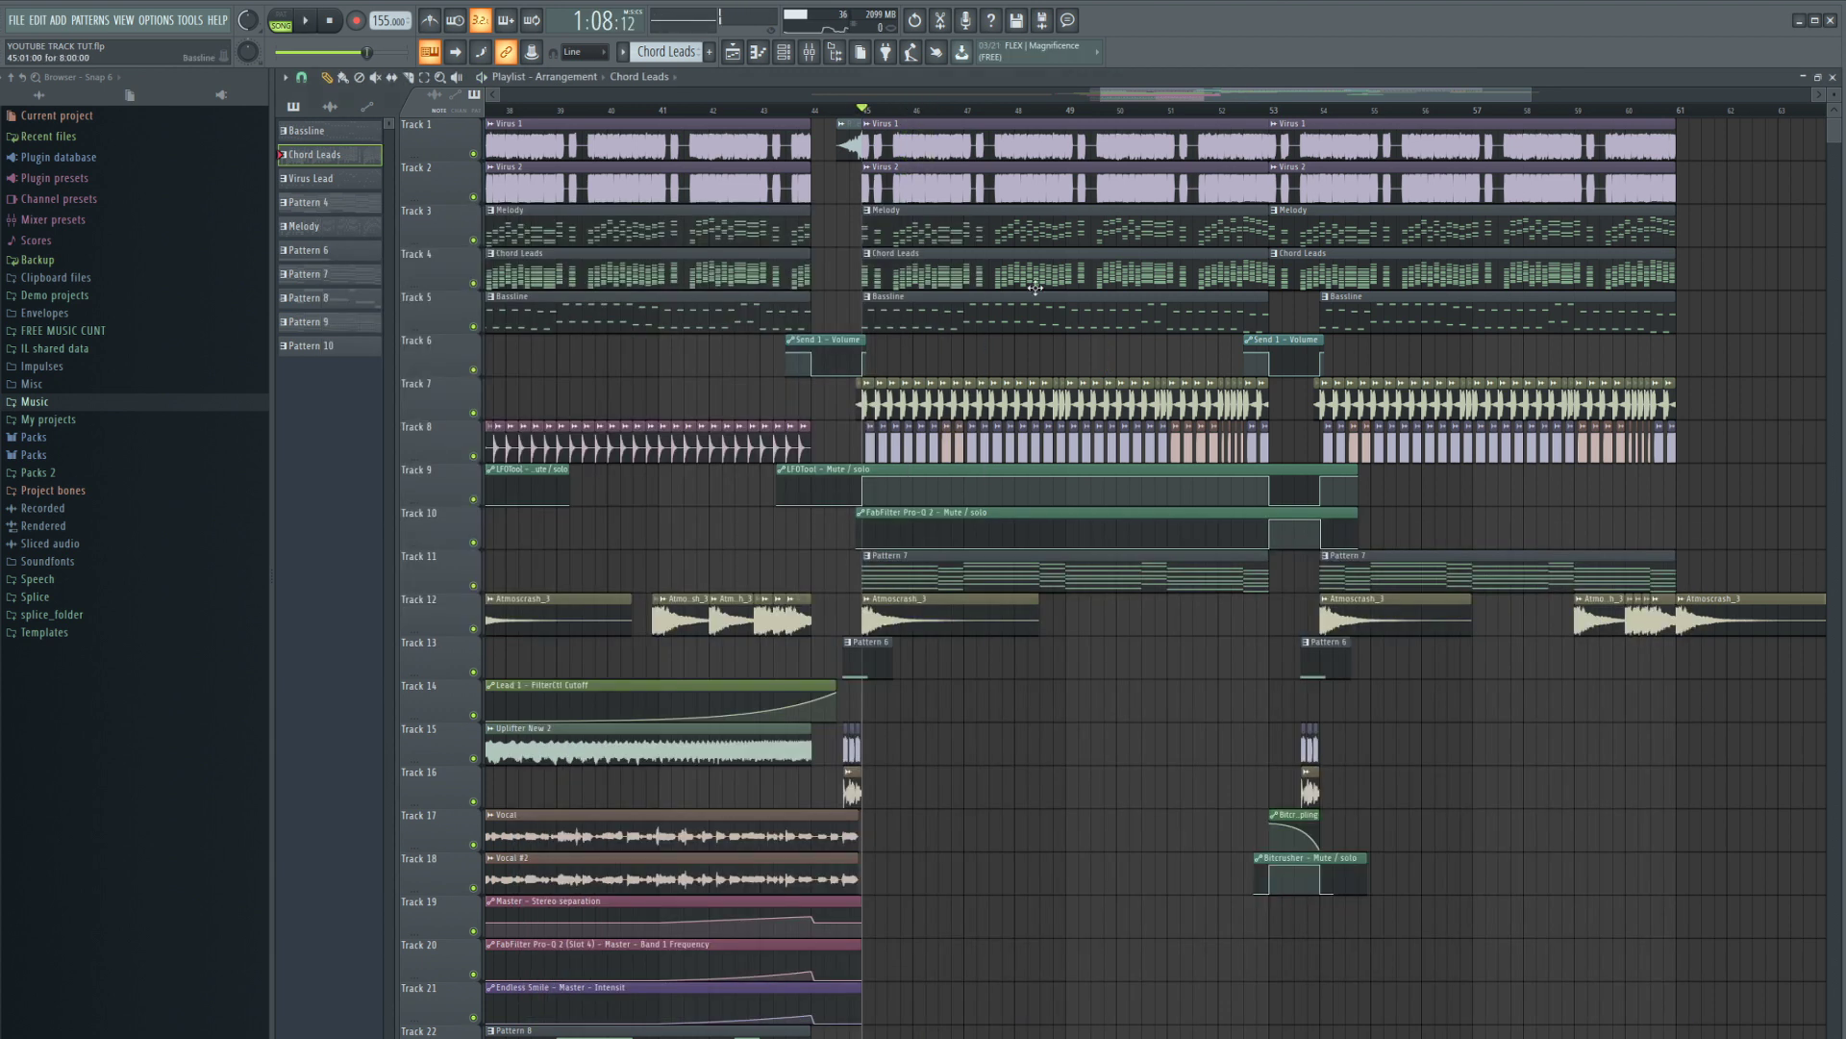
# - Audition the Bassline pattern and Pattern 7 on their own while checking their mixer levels
pyautogui.press('l')
pyautogui.click(810, 52)
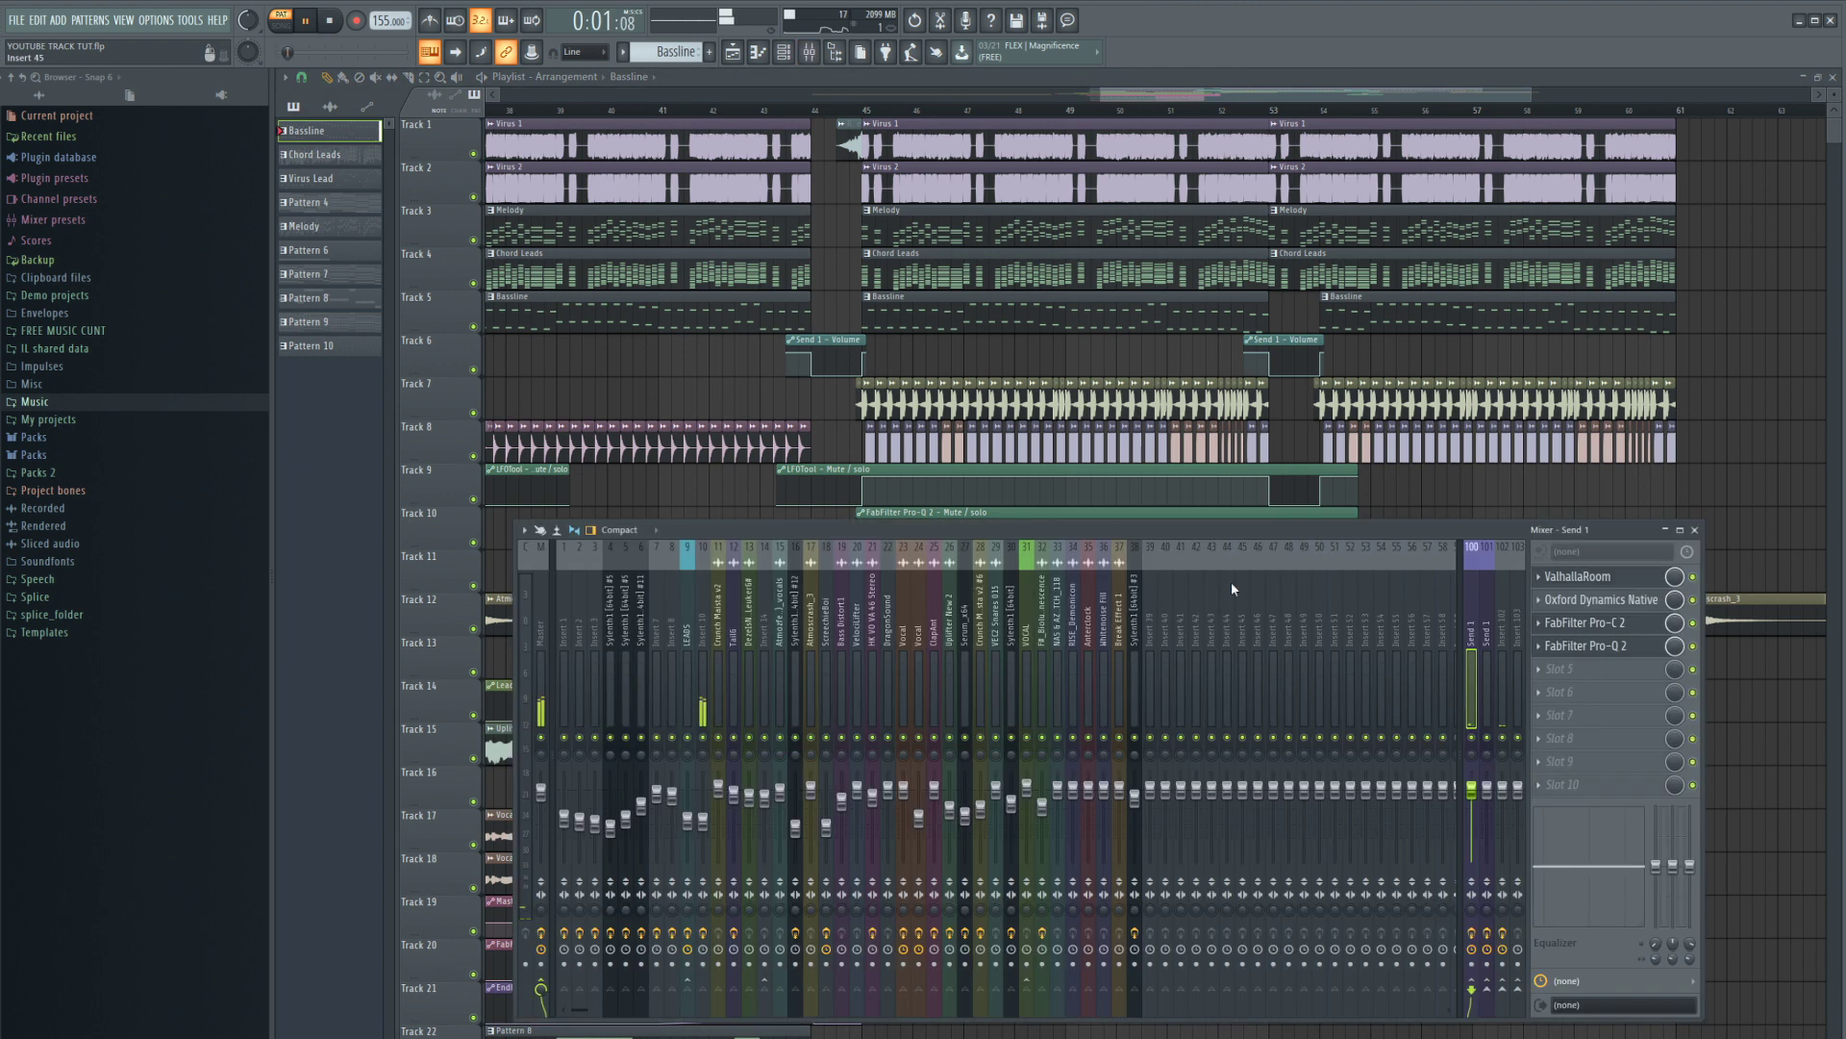
pyautogui.press('space')
pyautogui.press('F12')
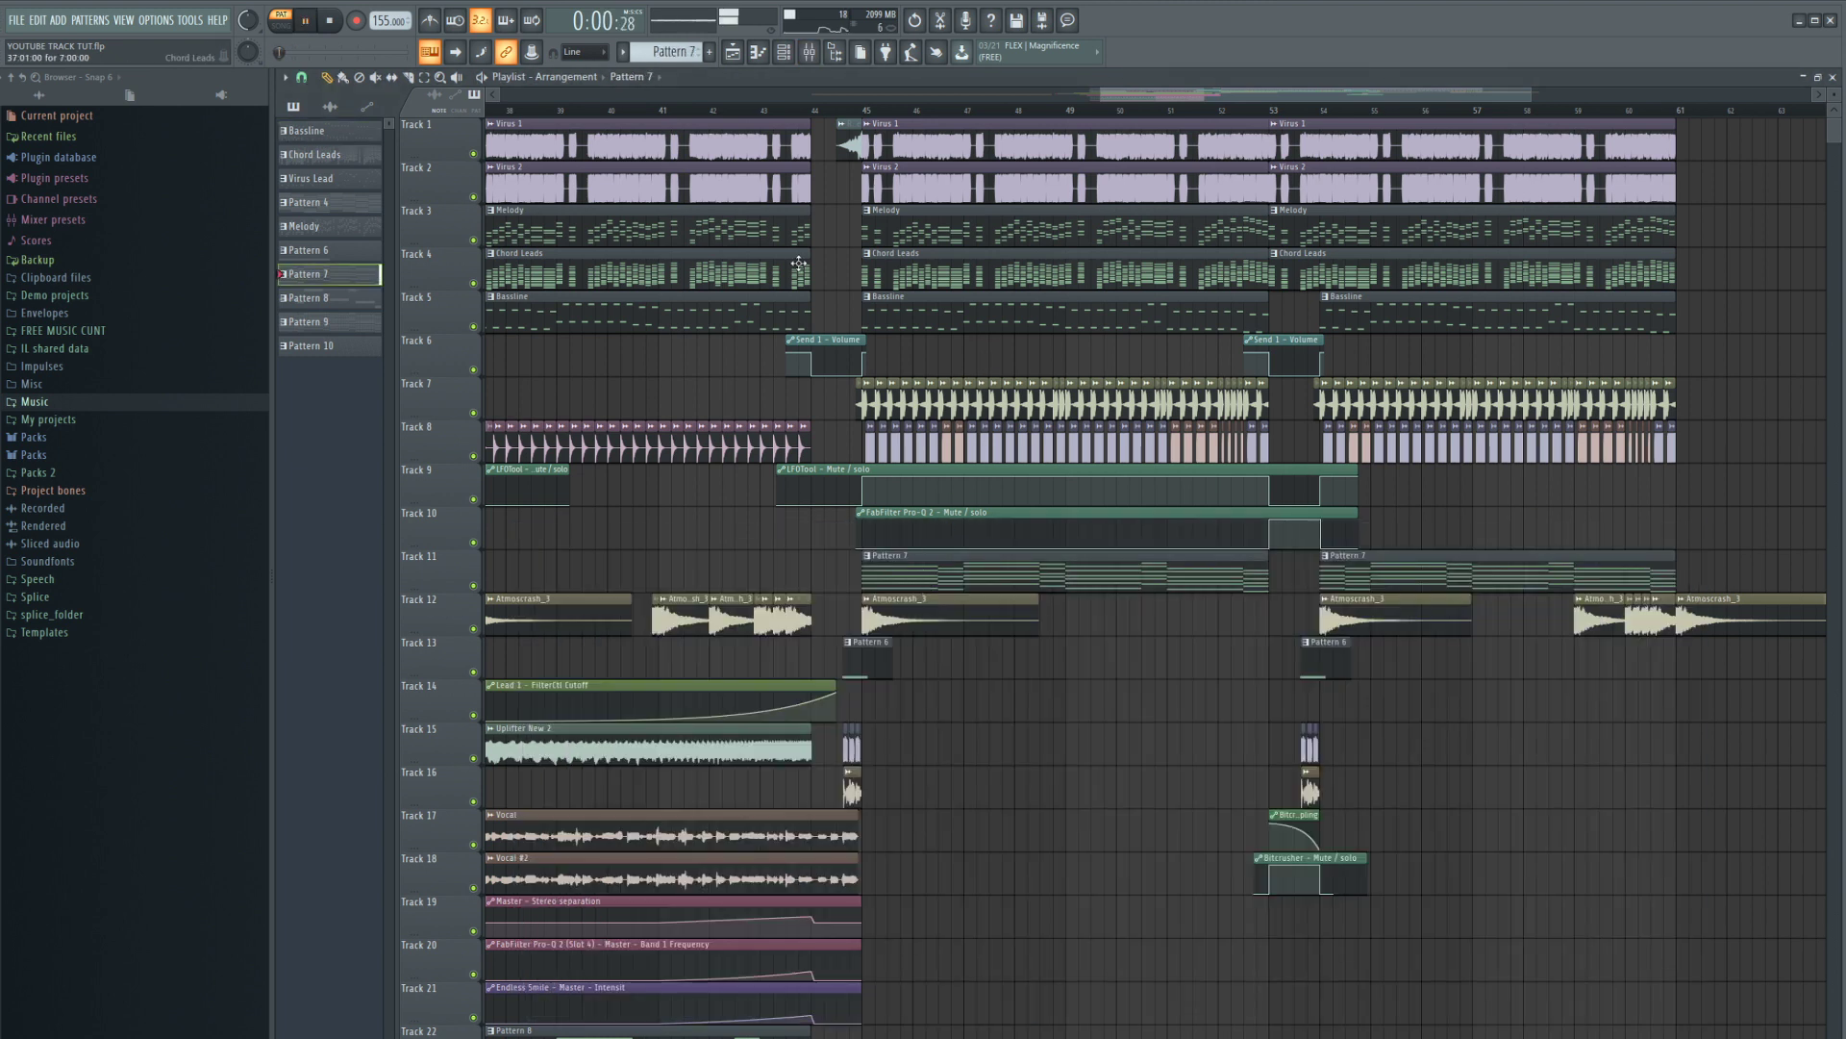
pyautogui.press('F9')
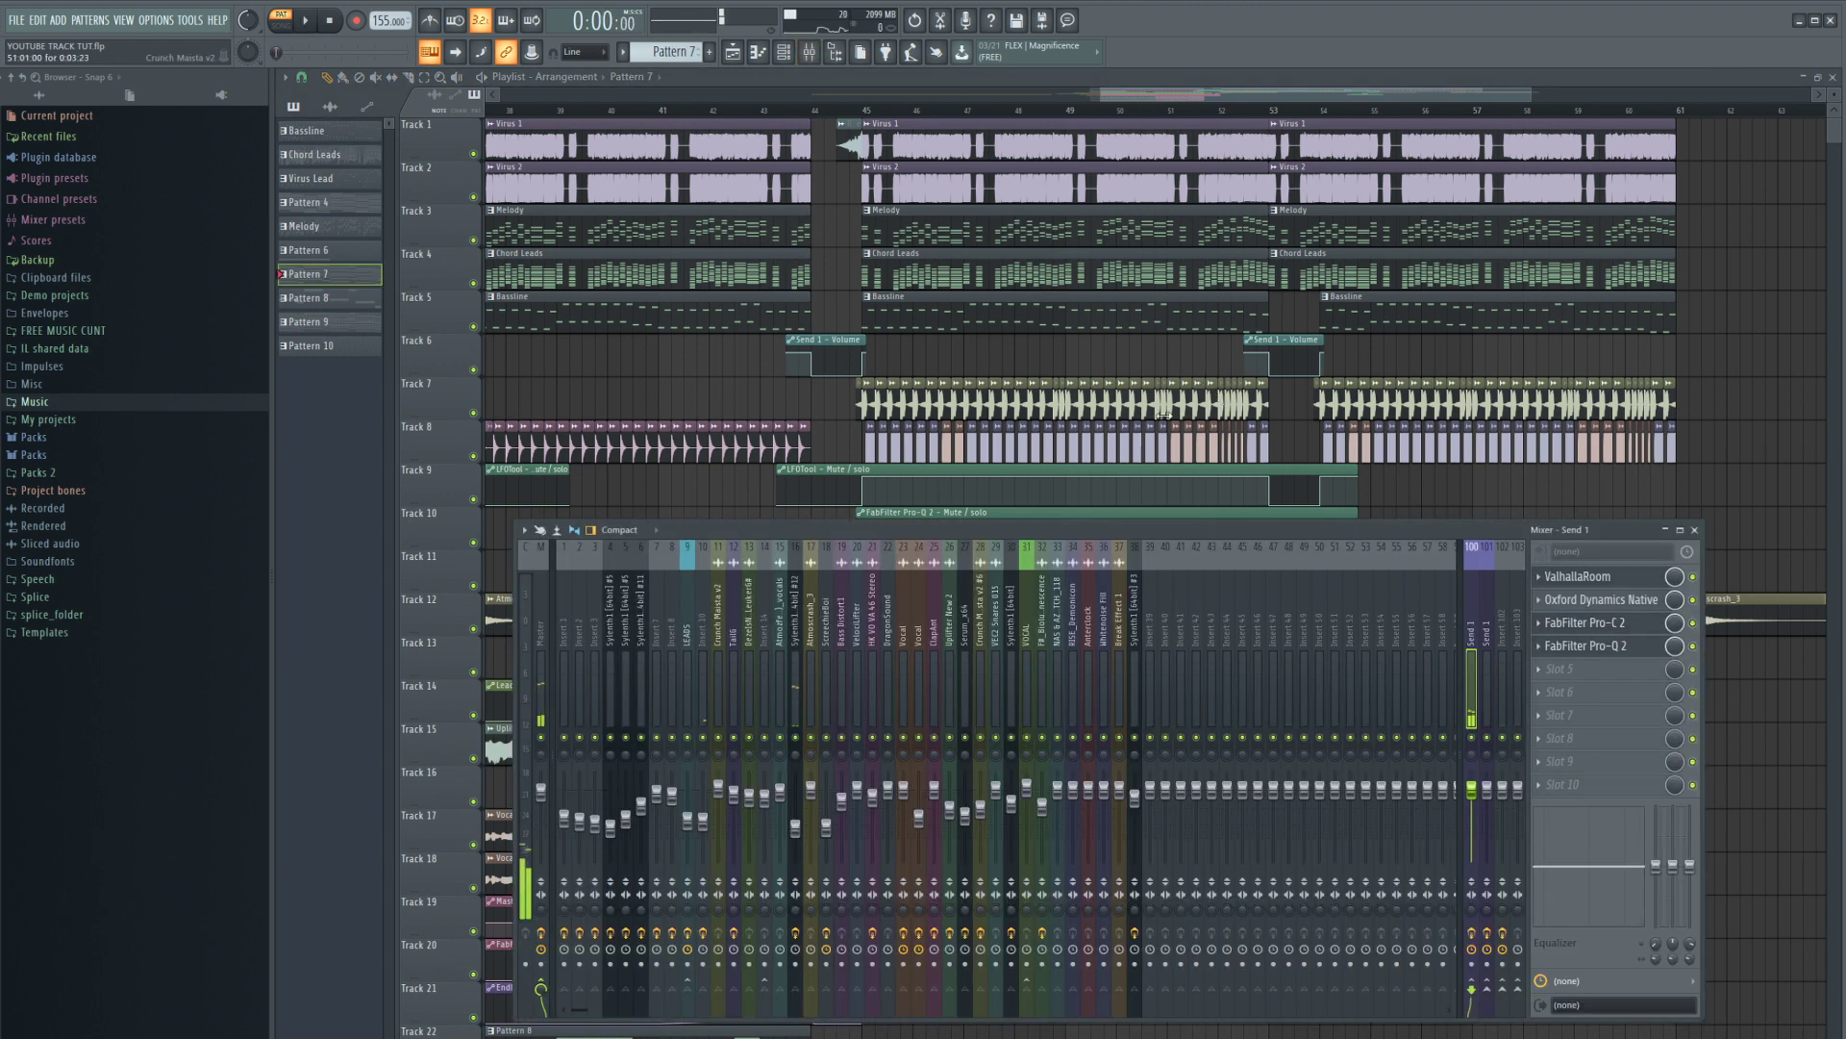
# - Play the full arrangement in song mode from bar 45
pyautogui.click(865, 112)
pyautogui.press('space')
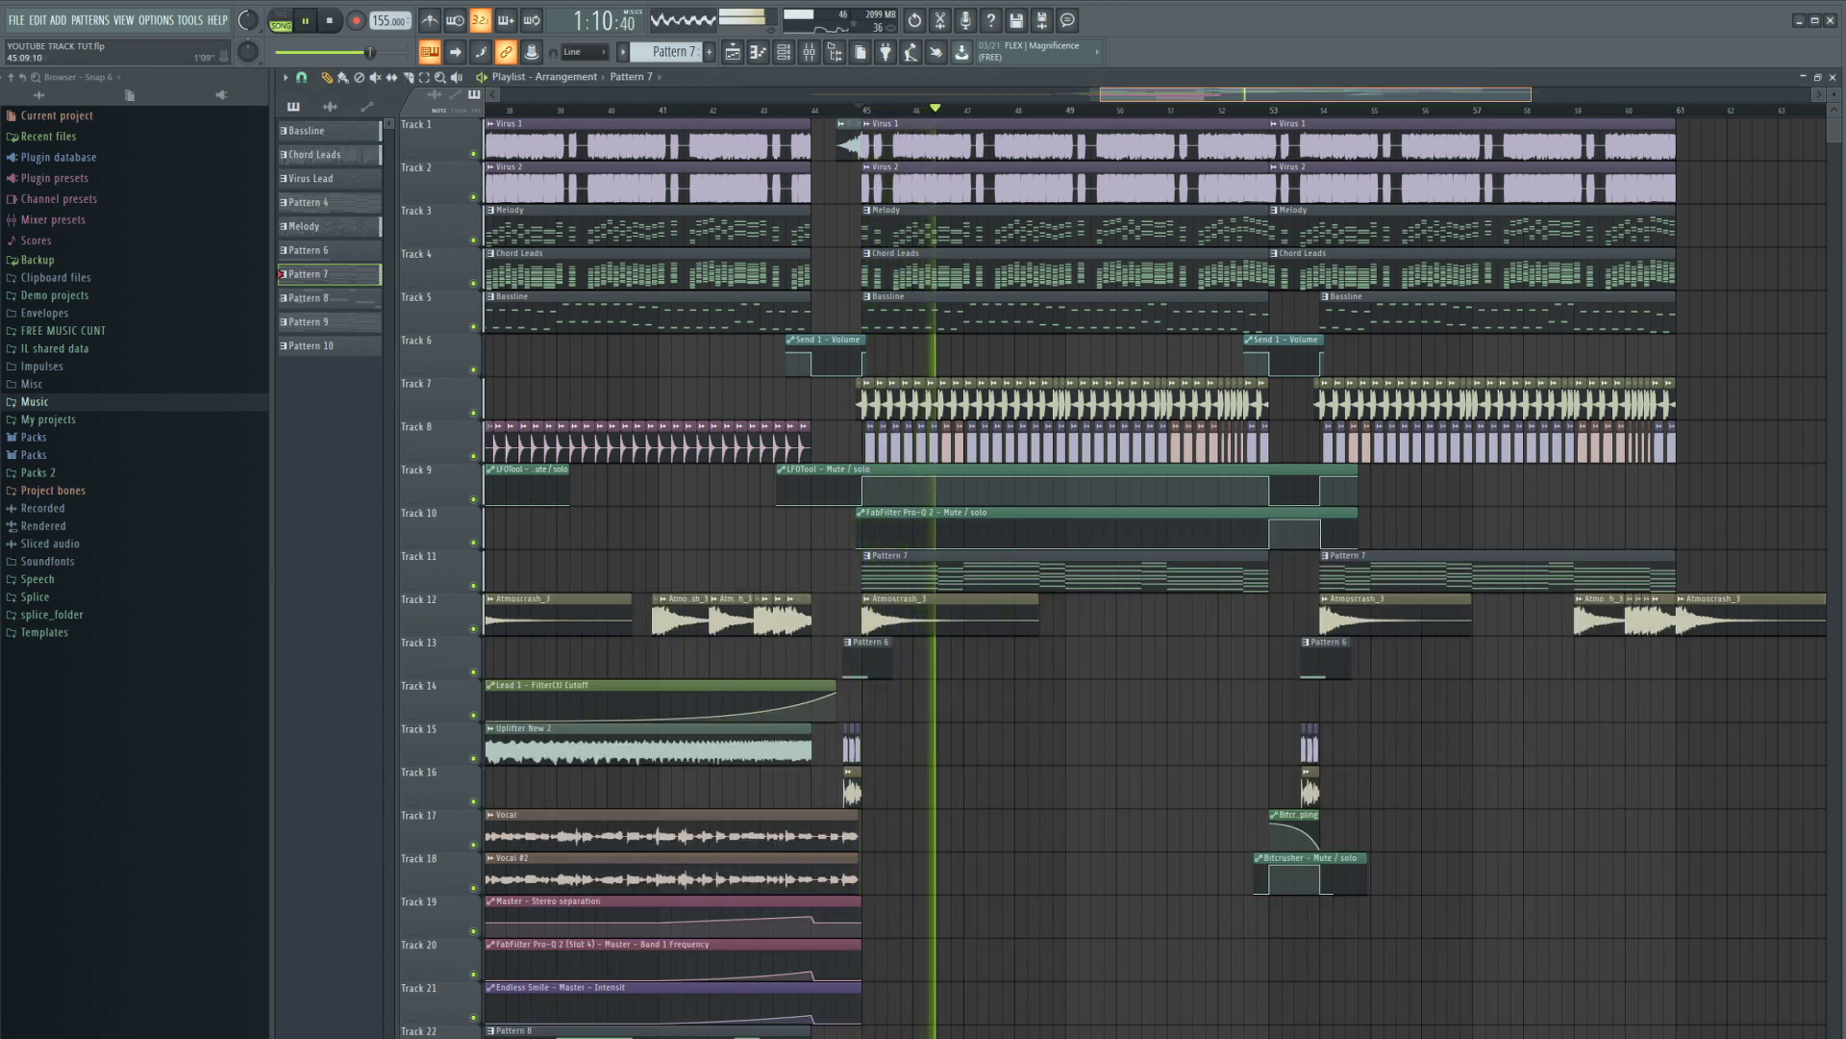
# - Stop playback and place the song position just before bar 37, where the build-up section starts
pyautogui.scroll(-3, 1168, 539)
pyautogui.press('space')
pyautogui.scroll(2, 554, 538)
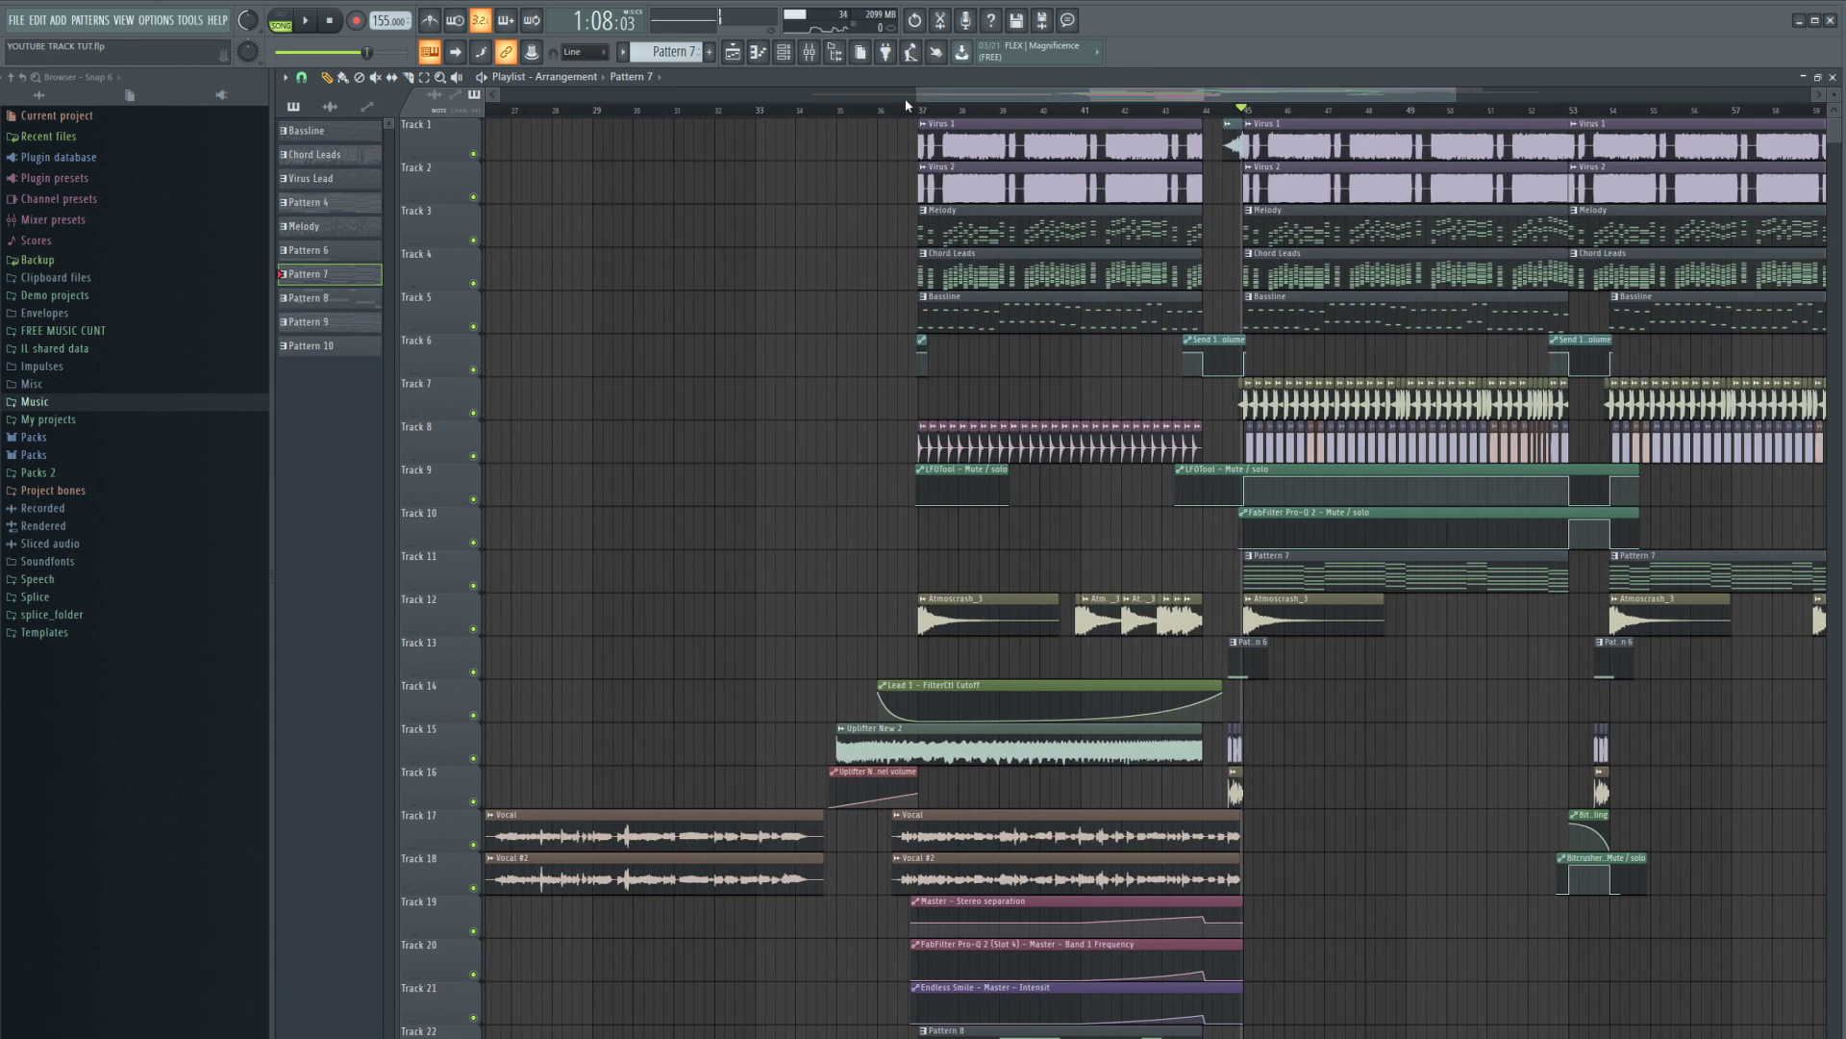
pyautogui.scroll(2, 904, 98)
pyautogui.click(941, 112)
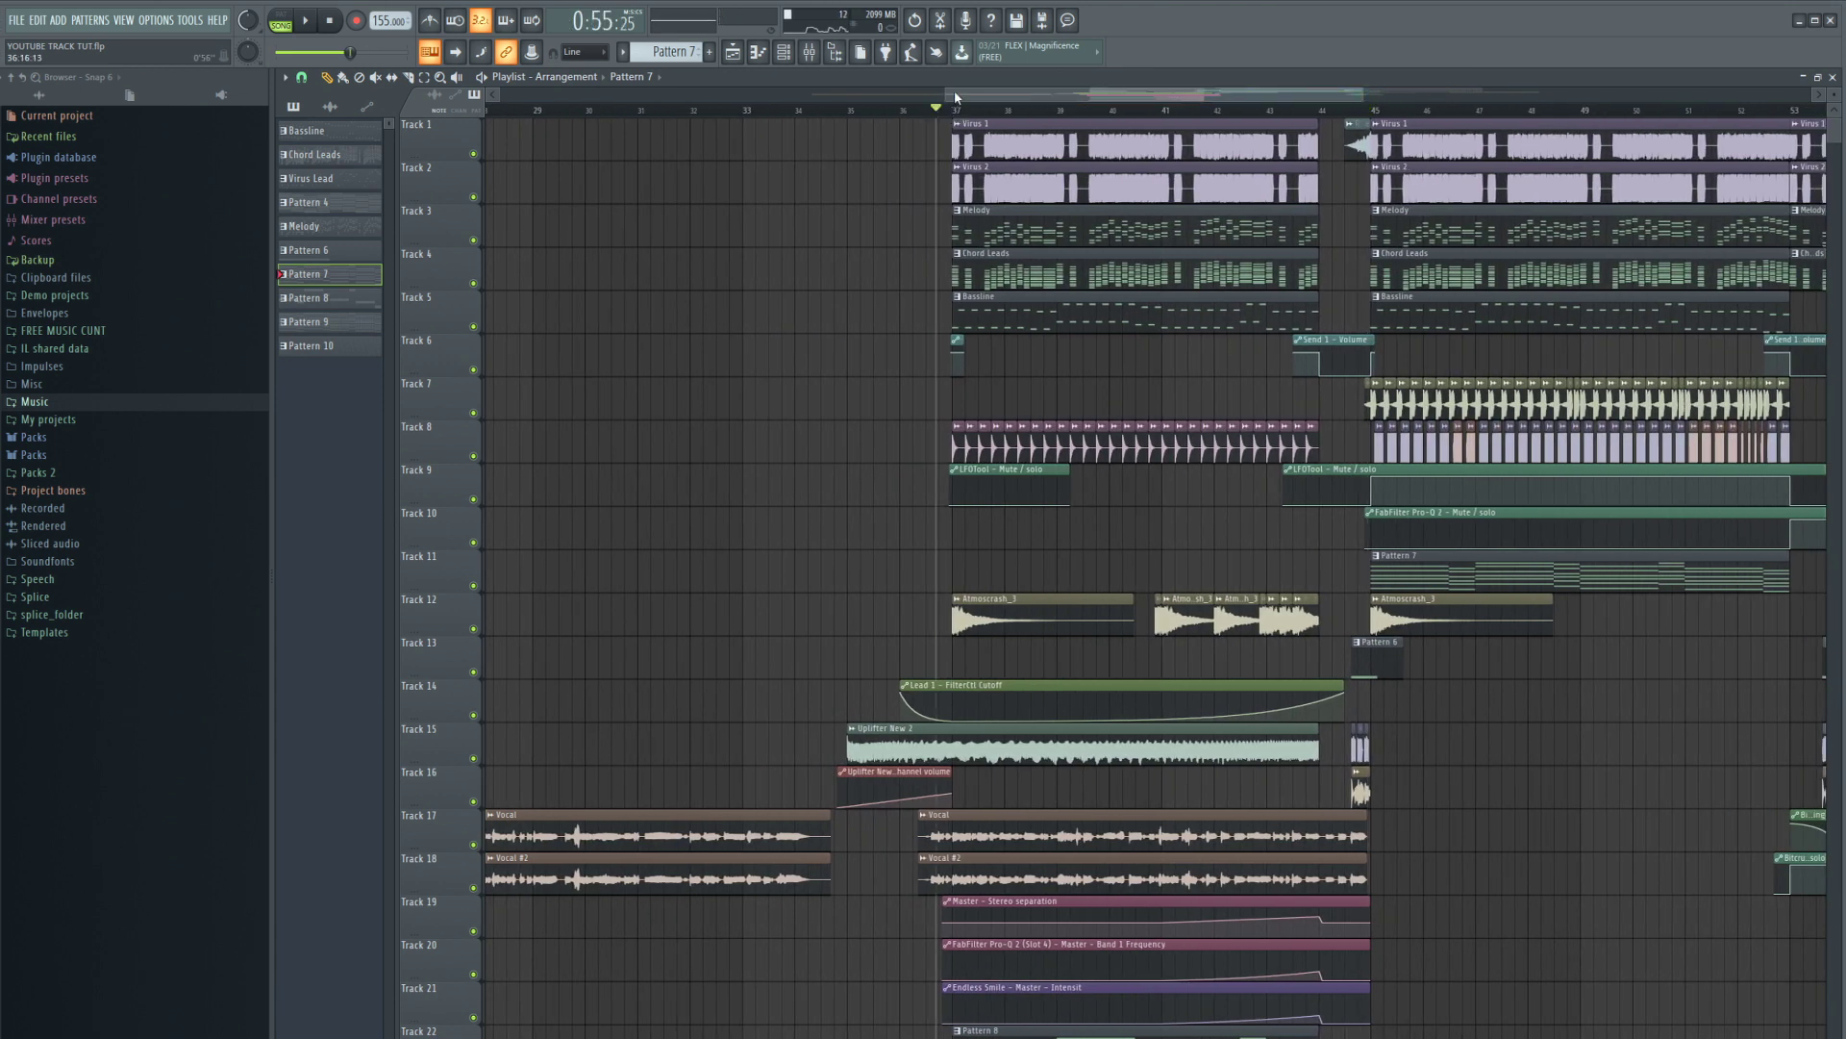
pyautogui.scroll(1, 726, 766)
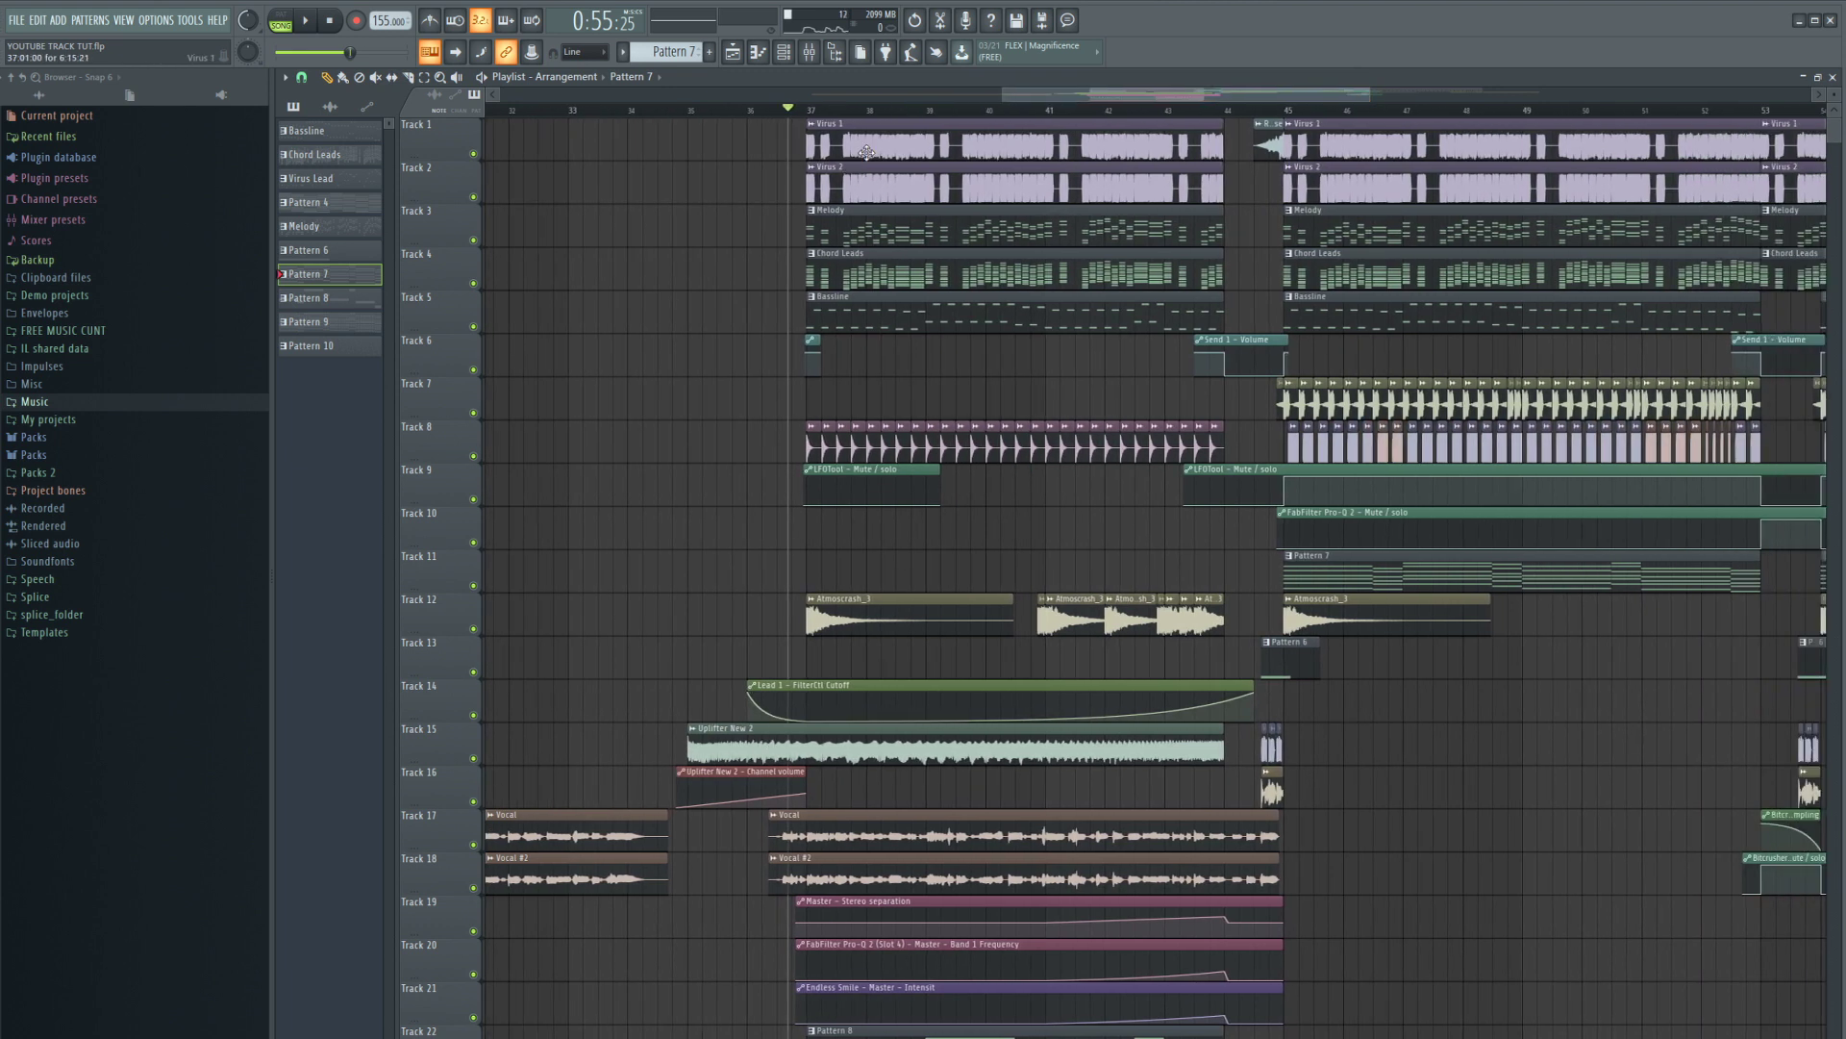
# - Inspect the Fruity Filter settings on mixer Insert 7 and close the windows
pyautogui.click(810, 52)
pyautogui.click(1600, 693)
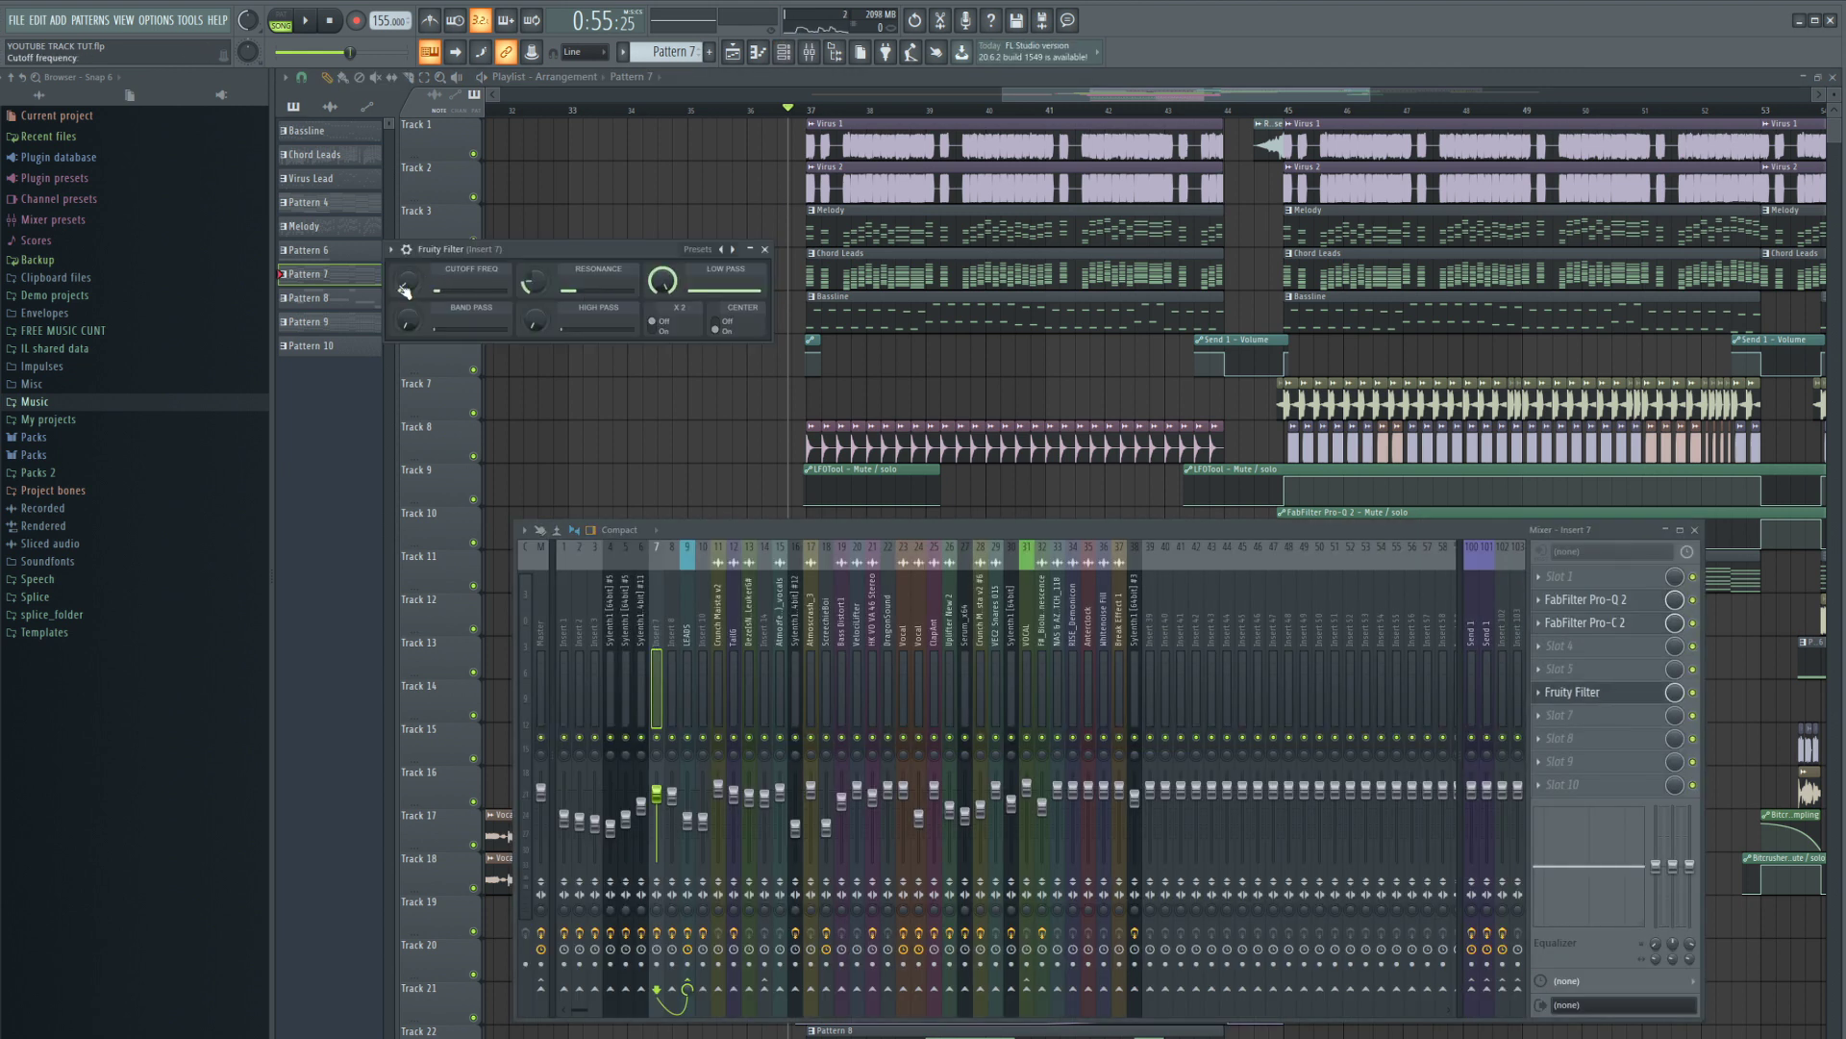
pyautogui.press('F12')
# - Mute vocal tracks 17 and 18, start playback, and isolate tracks 1 to 4 with the Lead 1 filter cutoff automation on track 14
pyautogui.moveTo(473, 845); pyautogui.dragTo(478, 893)
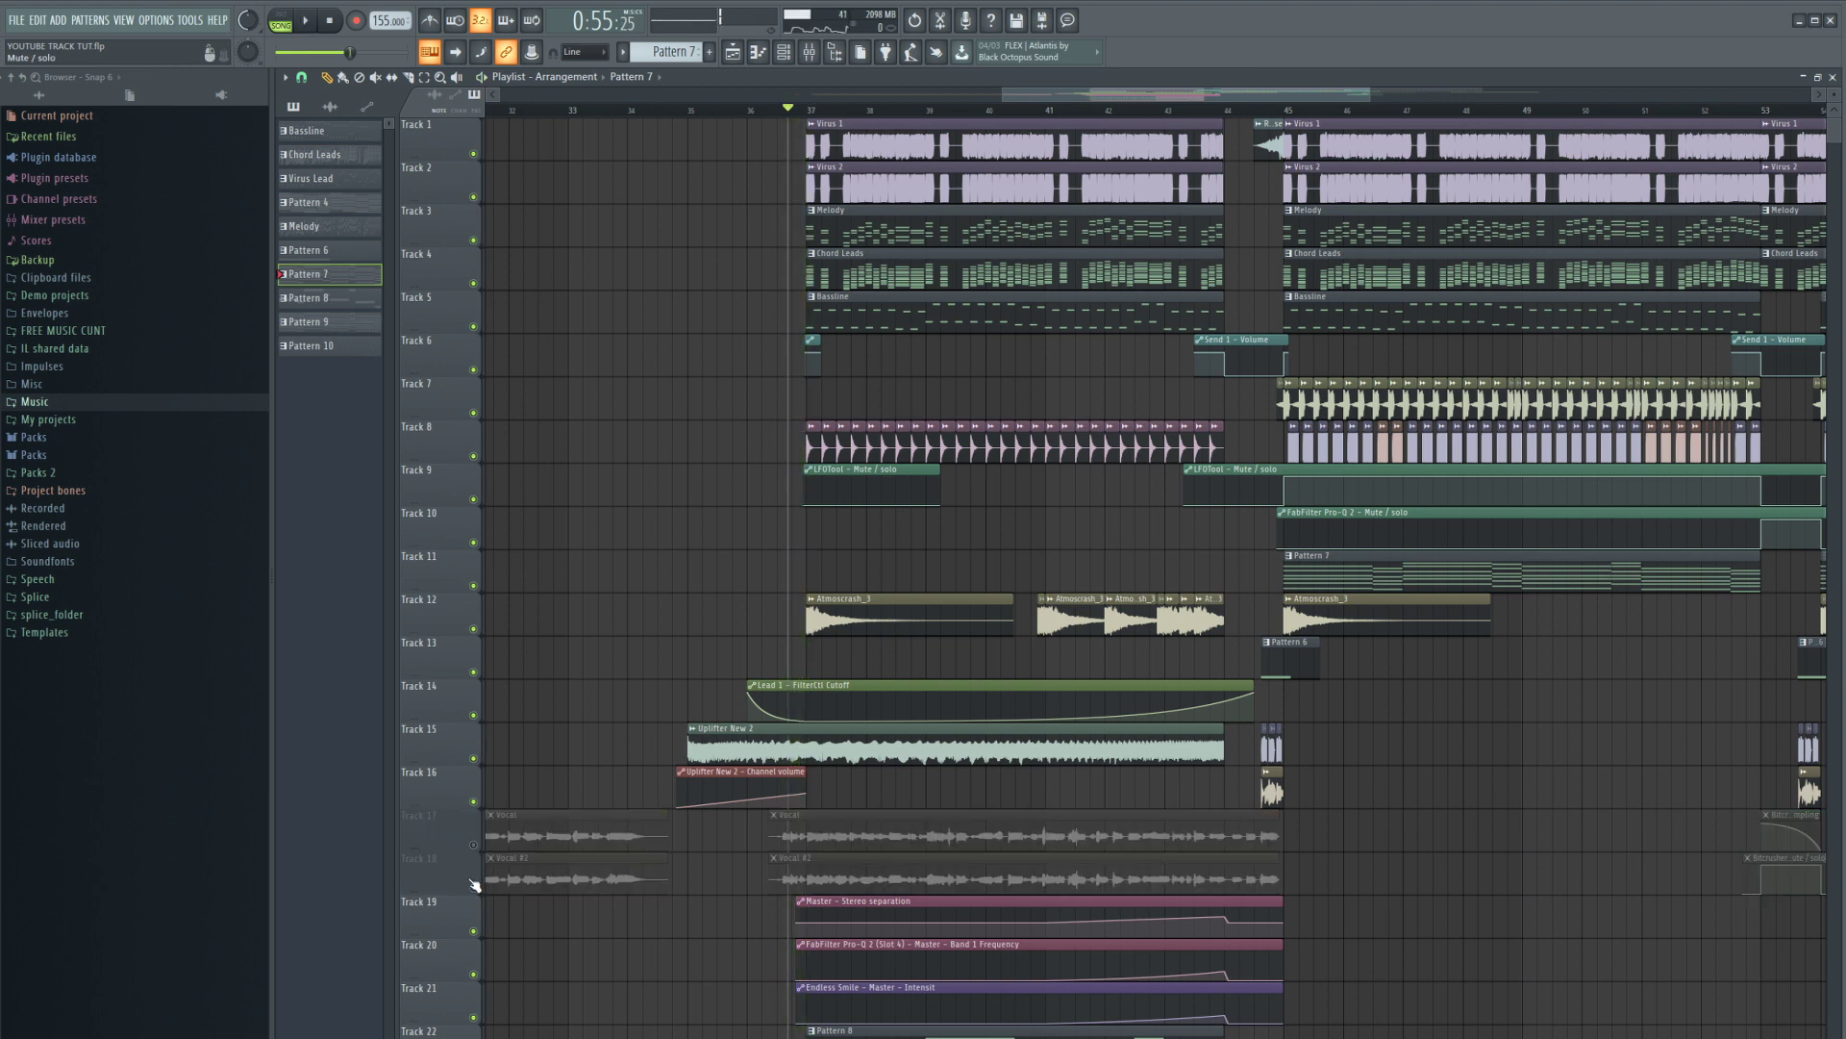
pyautogui.press('space')
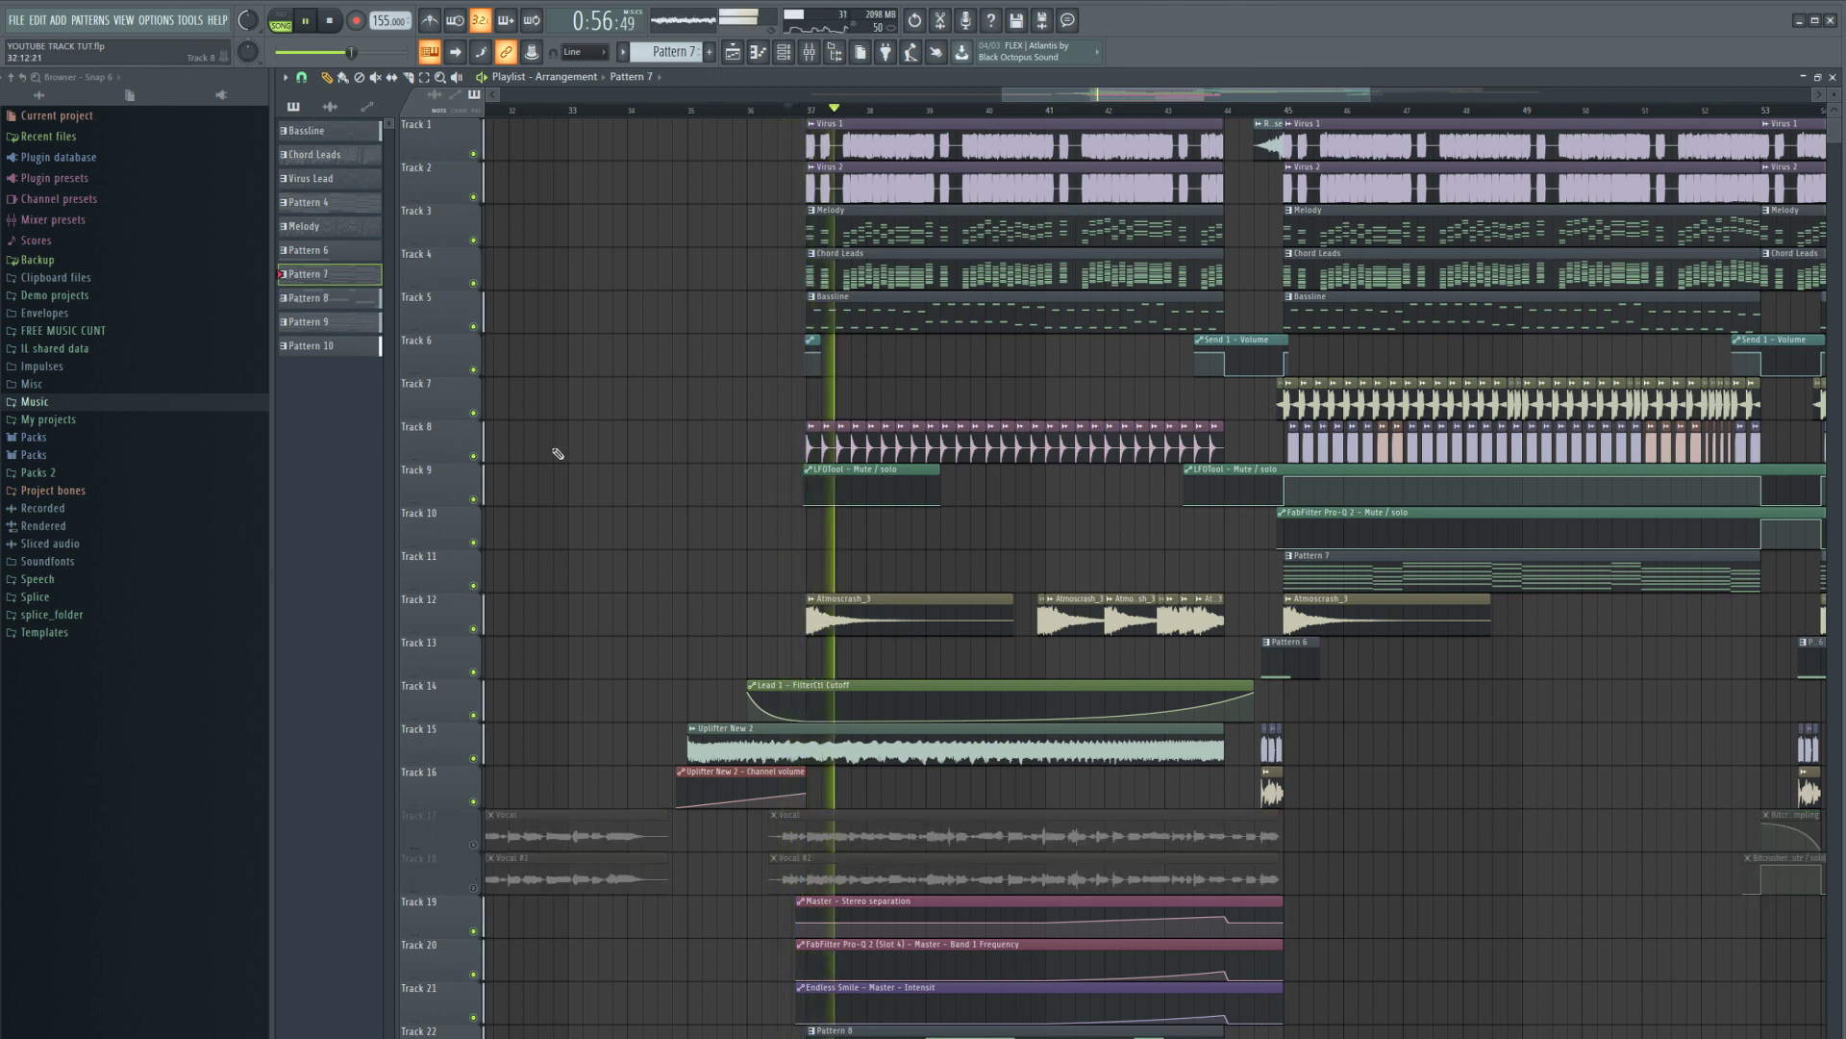
pyautogui.rightClick(473, 154)
pyautogui.click(473, 197)
pyautogui.click(473, 240)
pyautogui.click(473, 284)
pyautogui.click(473, 715)
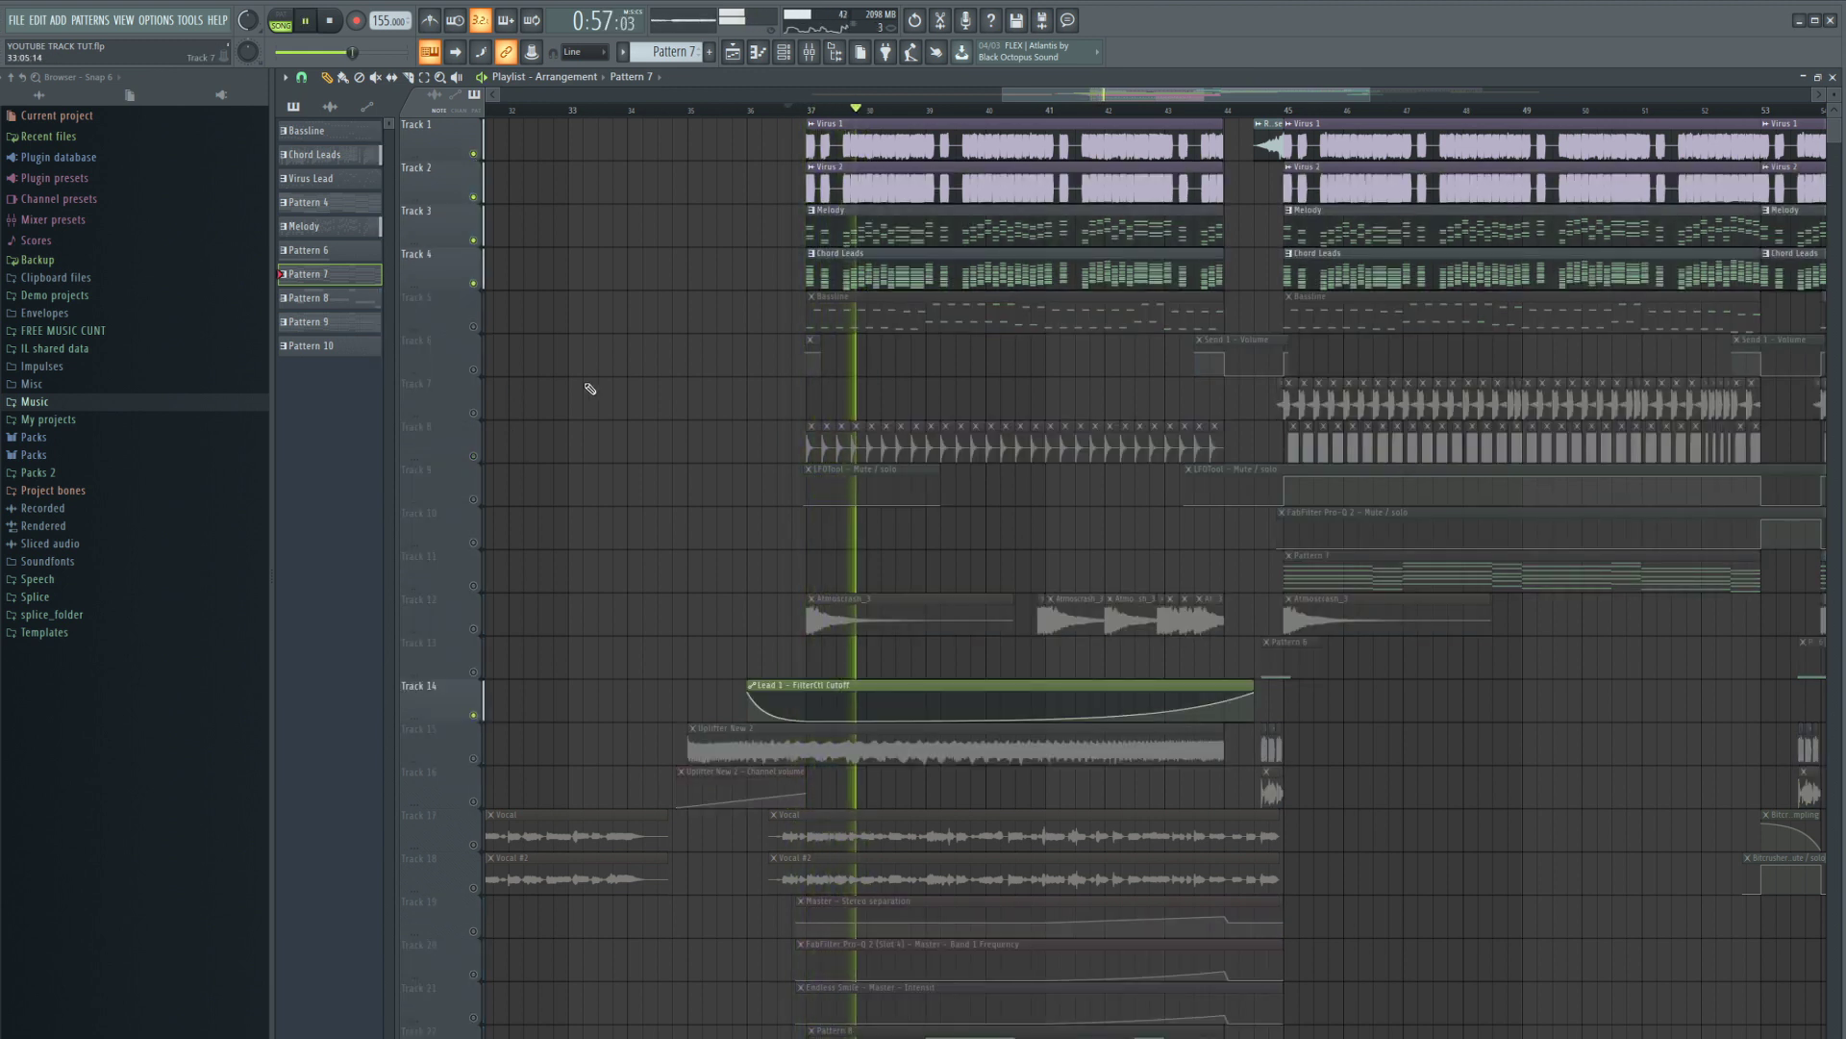
# - Solo the Atmoscrash clips on track 12 and audition them around bars 41 and 43
pyautogui.scroll(-2, 642, 441)
pyautogui.scroll(-1, 589, 507)
pyautogui.rightClick(473, 499)
pyautogui.click(1030, 112)
pyautogui.click(1161, 112)
# - Audition the Bassline on track 5 alone, followed by the drum clips on track 8 alone
pyautogui.rightClick(473, 197)
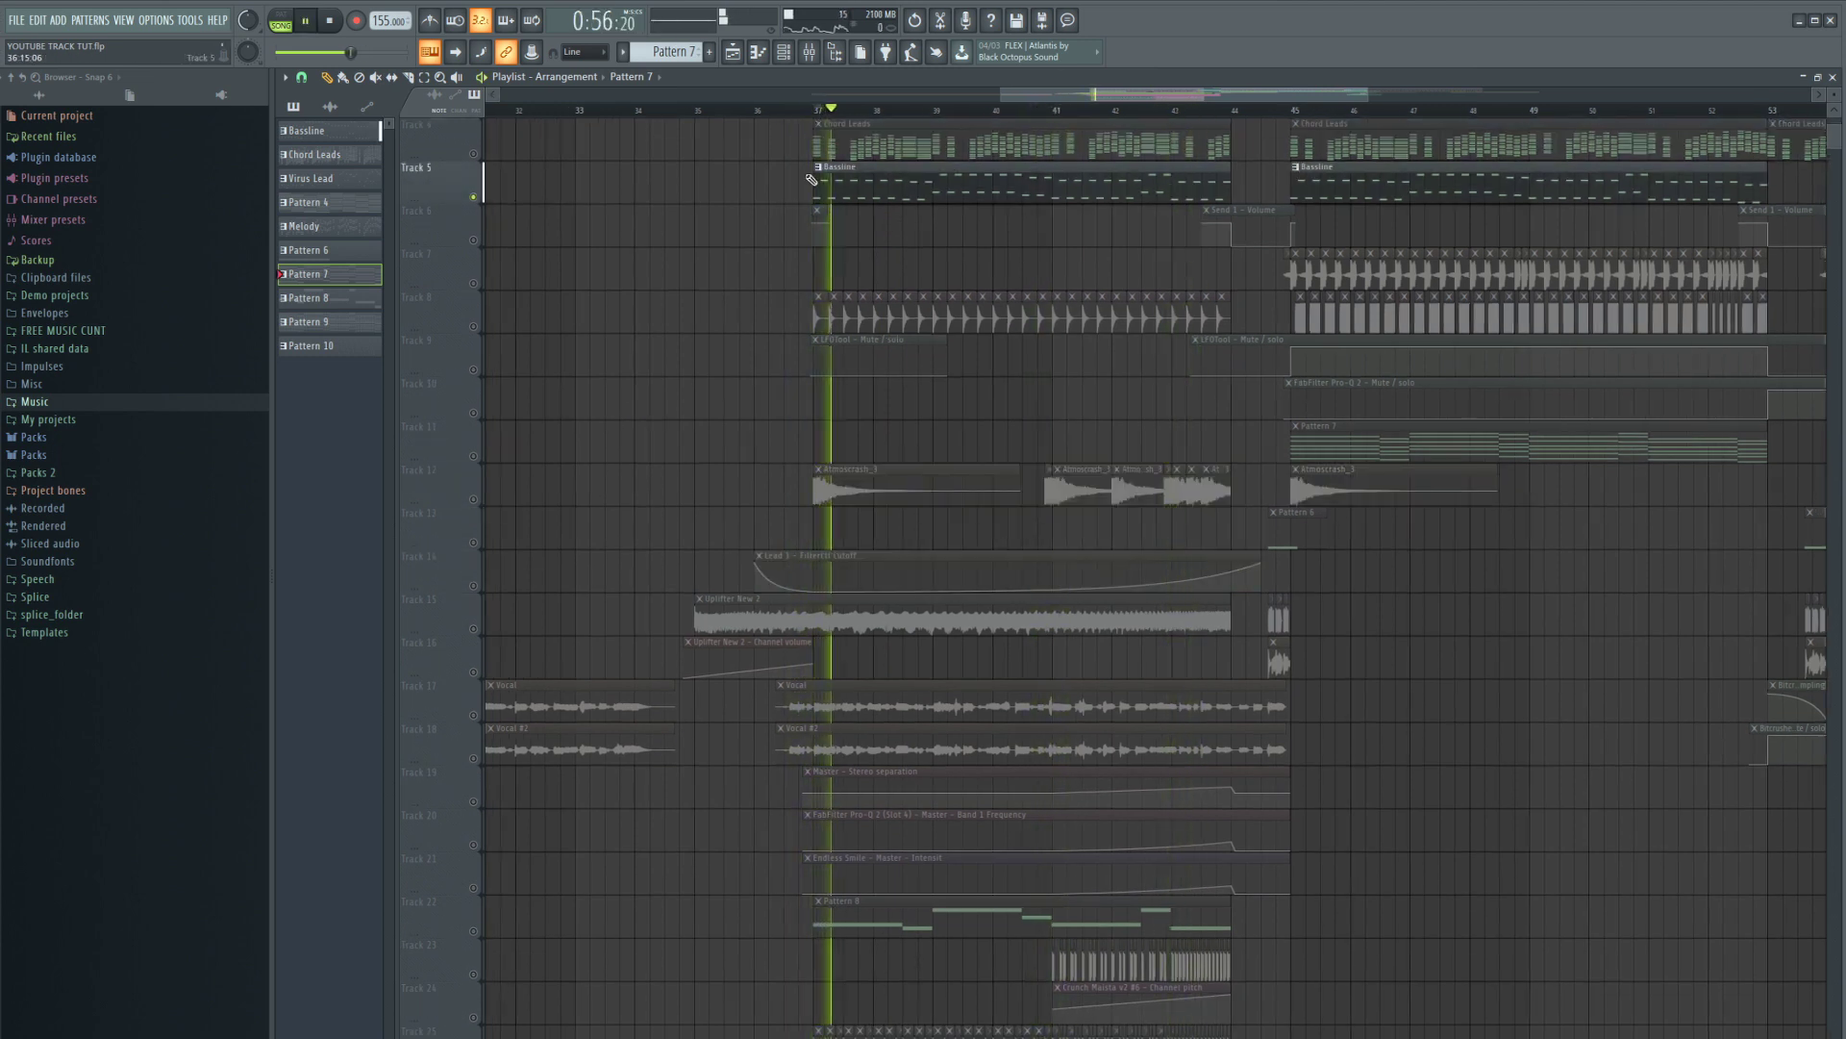
pyautogui.scroll(3, 790, 427)
pyautogui.scroll(-10, 791, 428)
pyautogui.scroll(10, 775, 412)
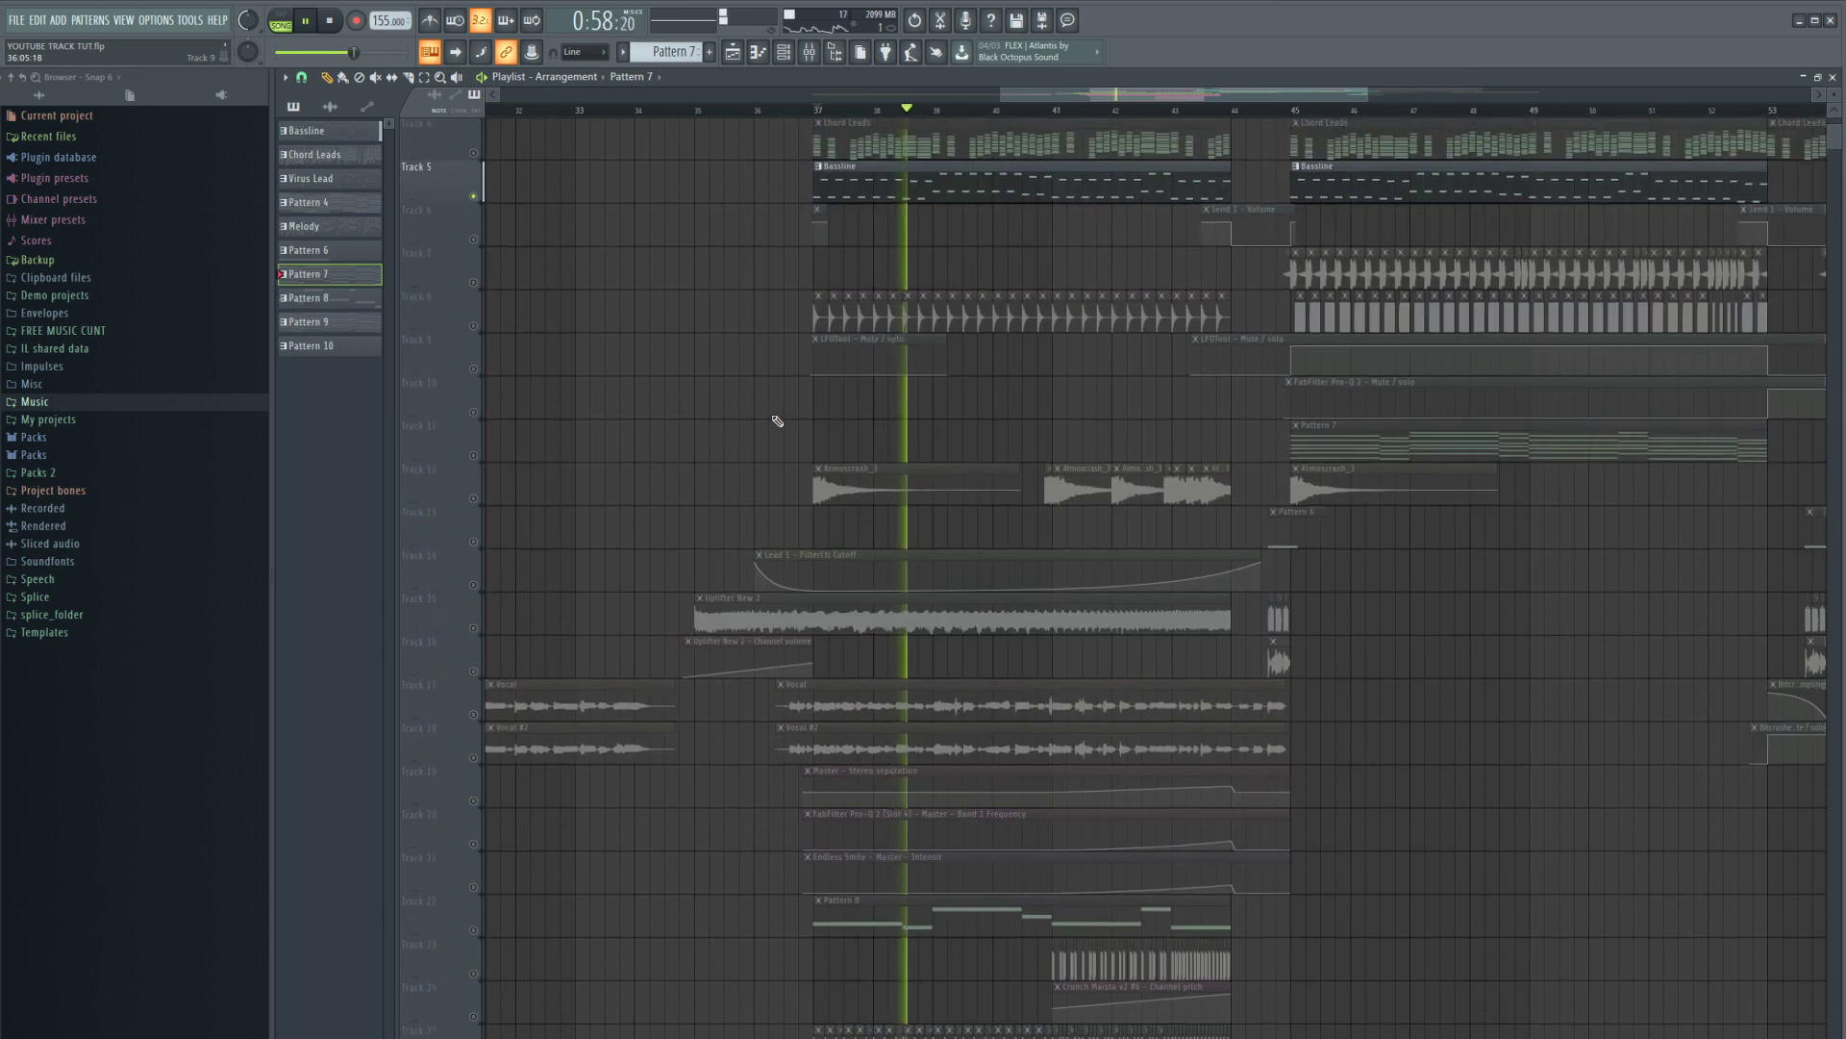
pyautogui.rightClick(473, 456)
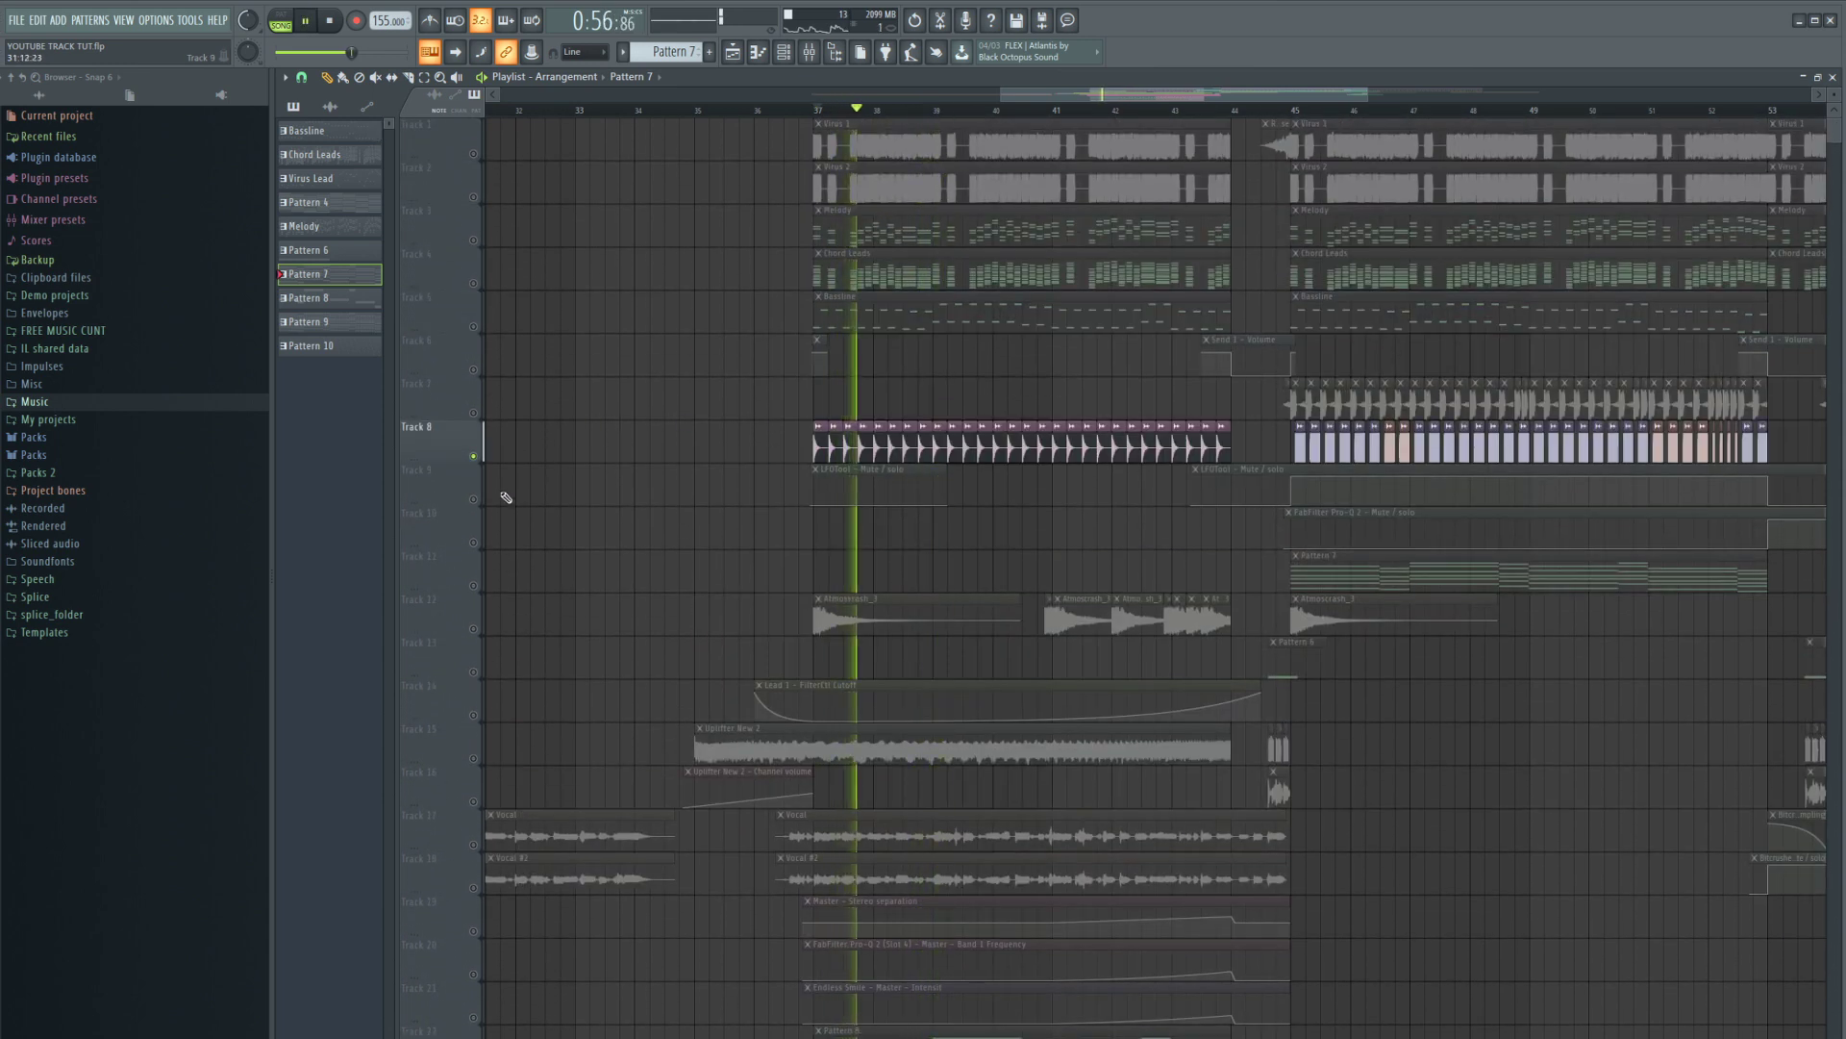
# - Isolate the uplifter on track 15 with its volume automation on track 16 and audition it from bar 35 and bar 37
pyautogui.scroll(-2, 499, 538)
pyautogui.press('space')
pyautogui.scroll(-1, 497, 595)
pyautogui.rightClick(473, 629)
pyautogui.click(473, 671)
pyautogui.click(693, 110)
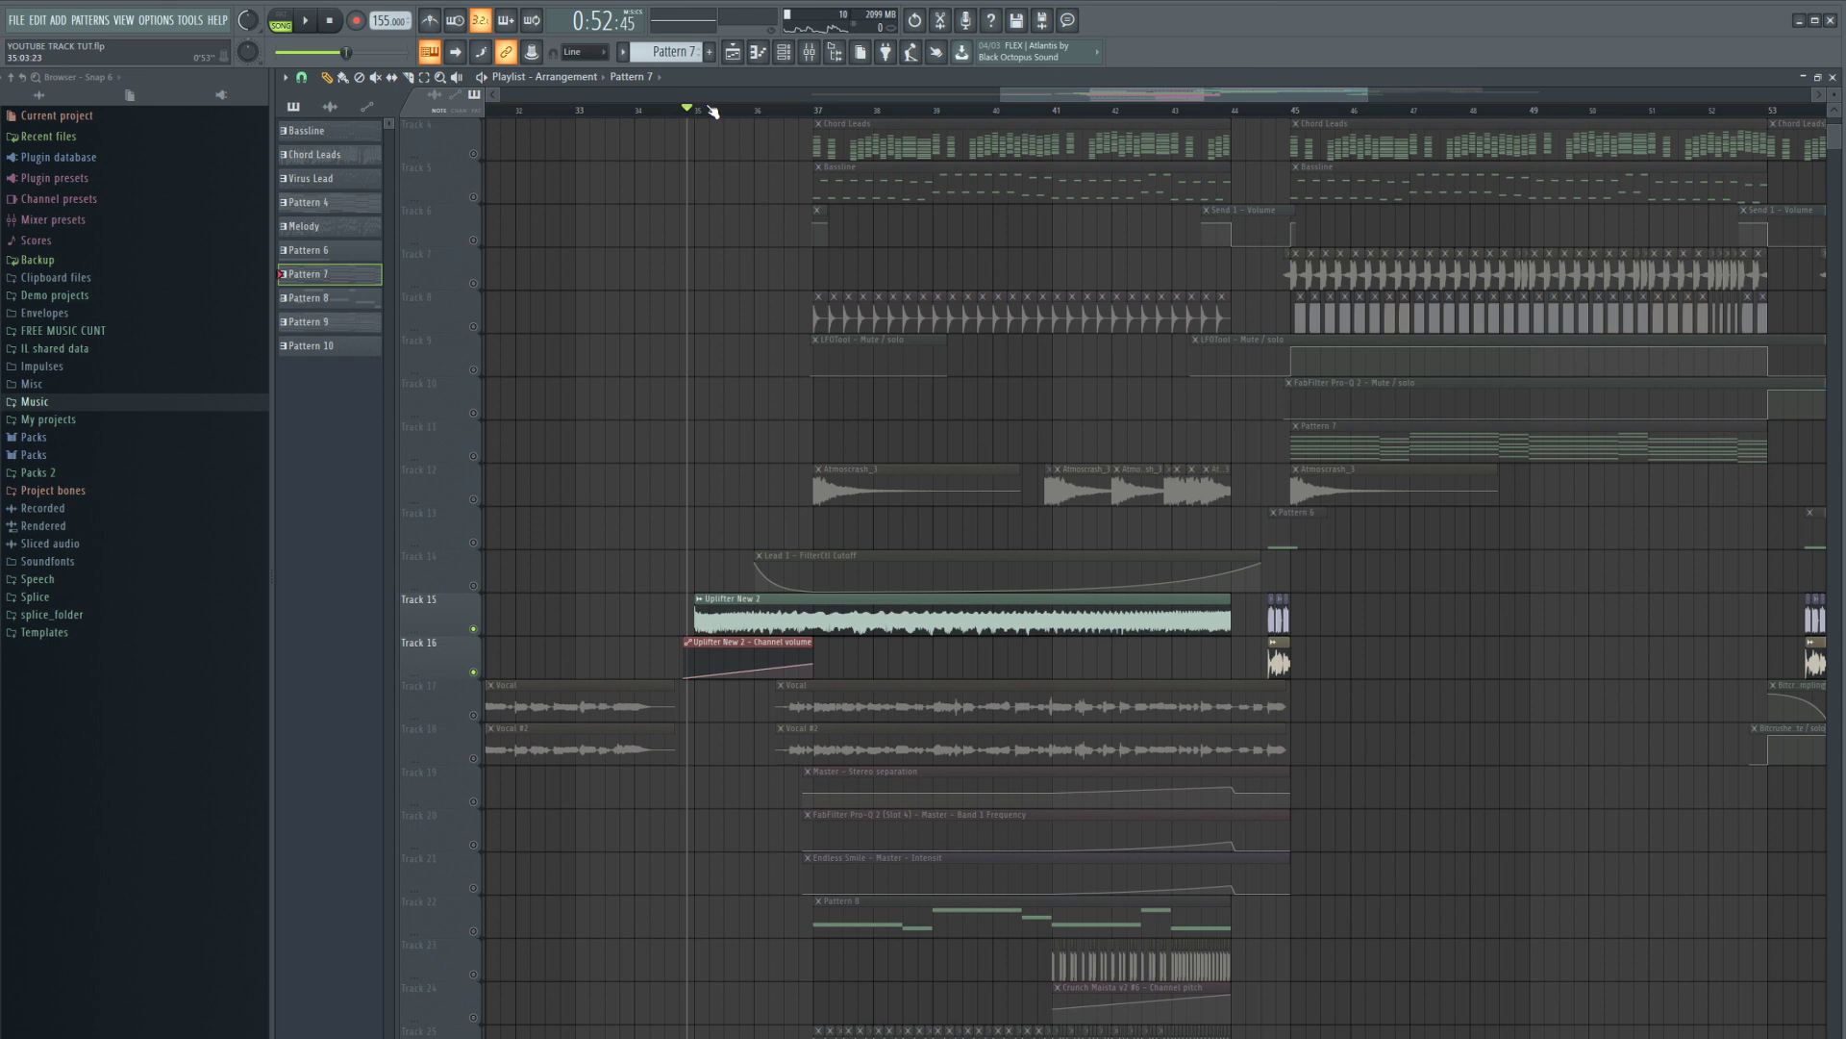
pyautogui.press('space')
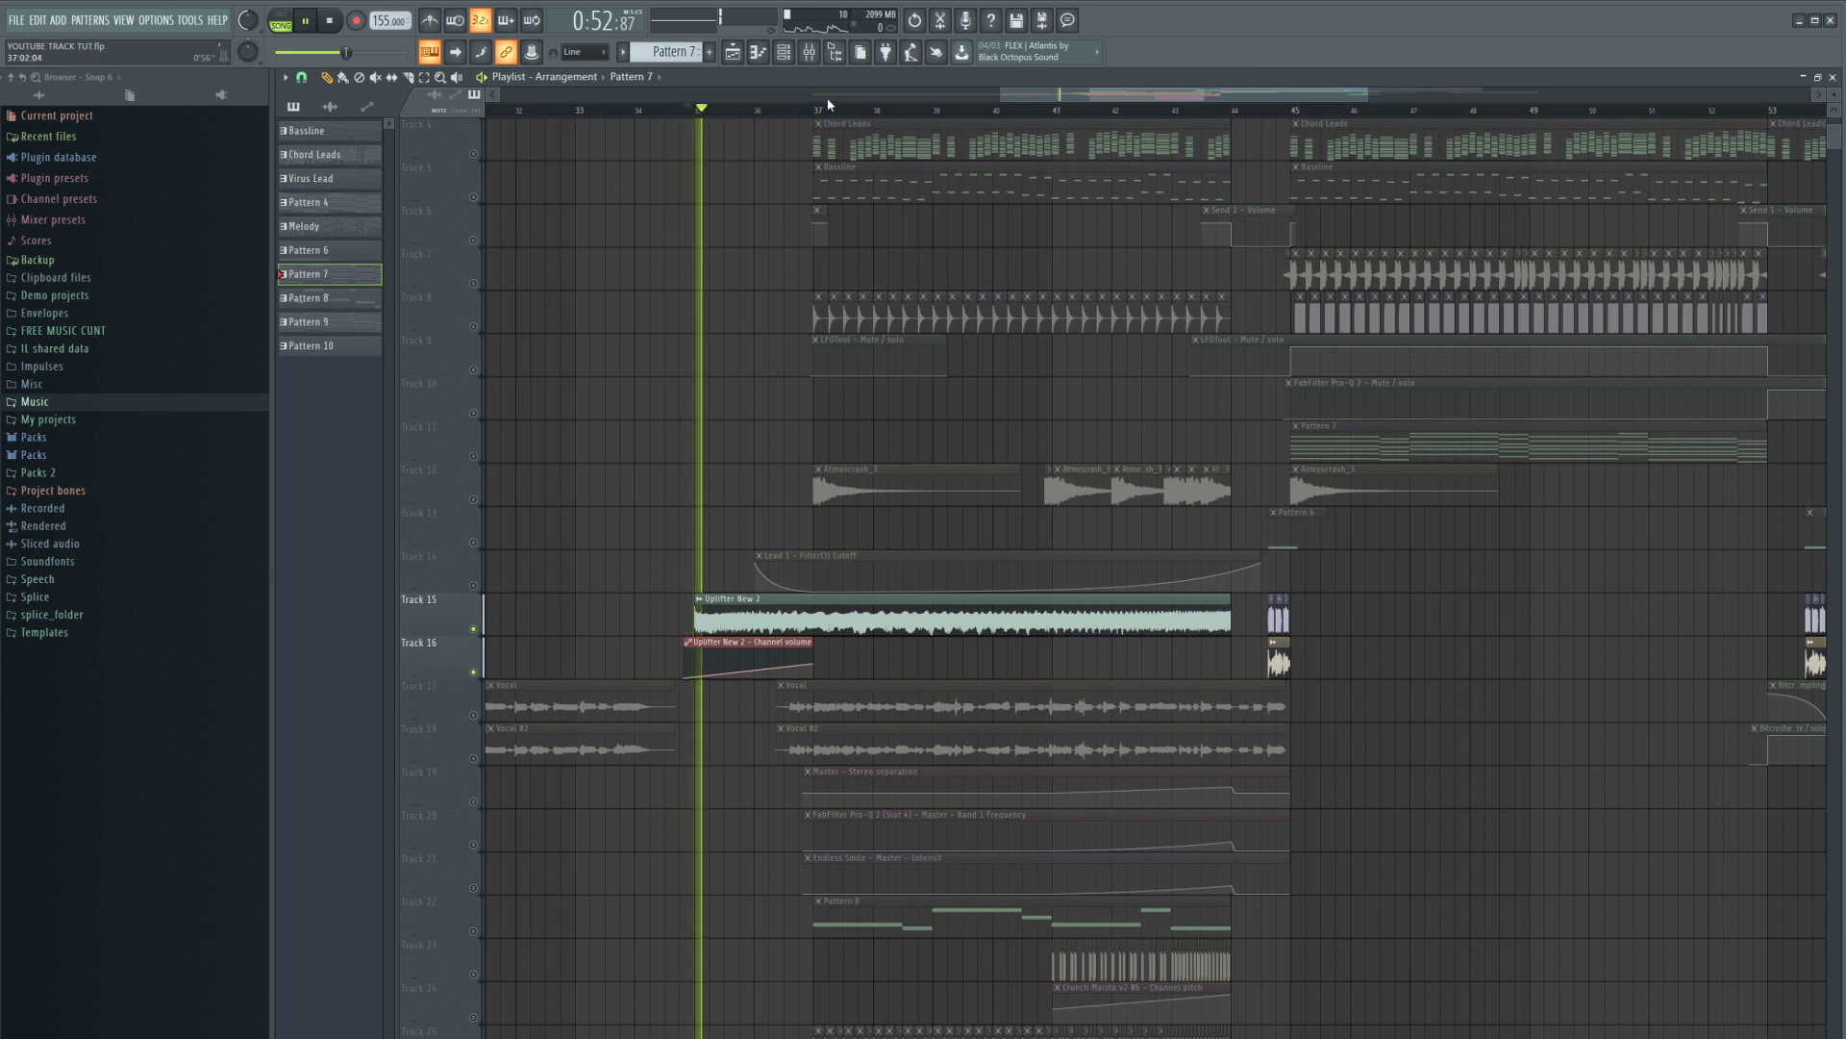
pyautogui.click(816, 112)
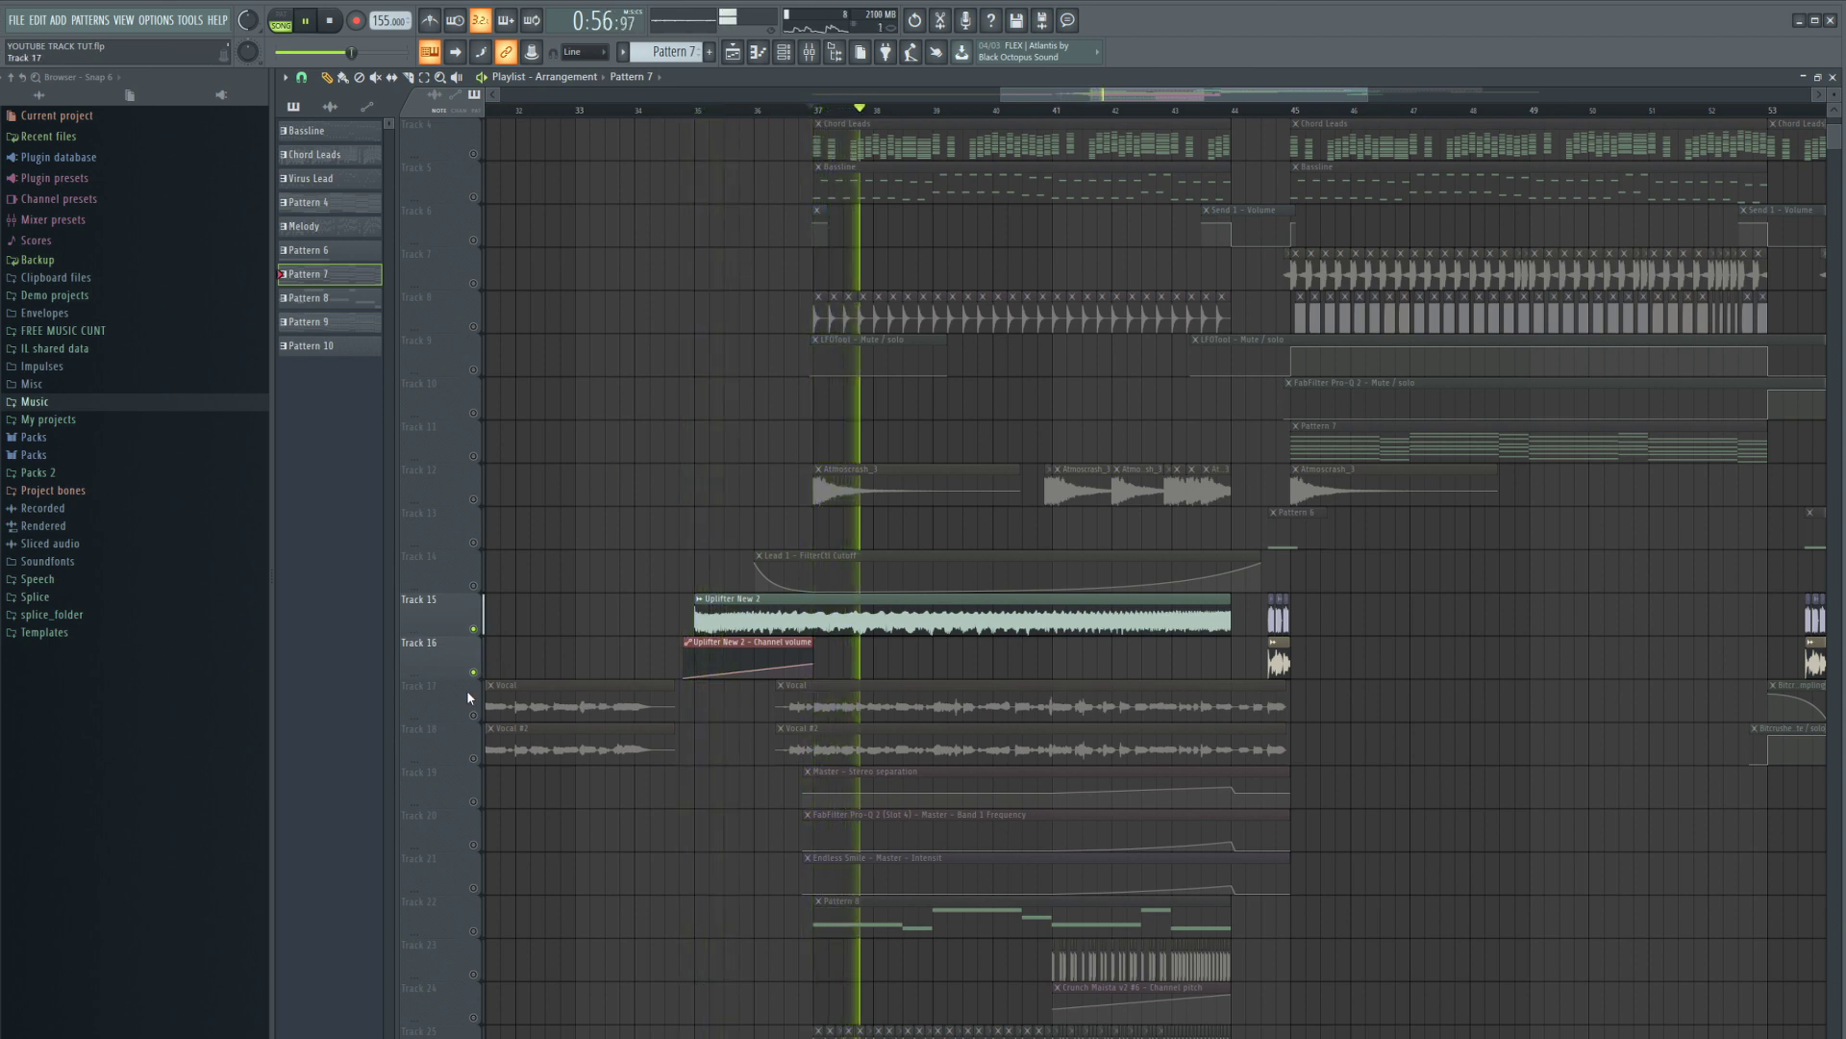
pyautogui.press('space')
# - Unsolo the playlist tracks, play the build-up from bar 41, and check the Master channel's stereo separation in the mixer
pyautogui.scroll(-1, 482, 728)
pyautogui.rightClick(473, 715)
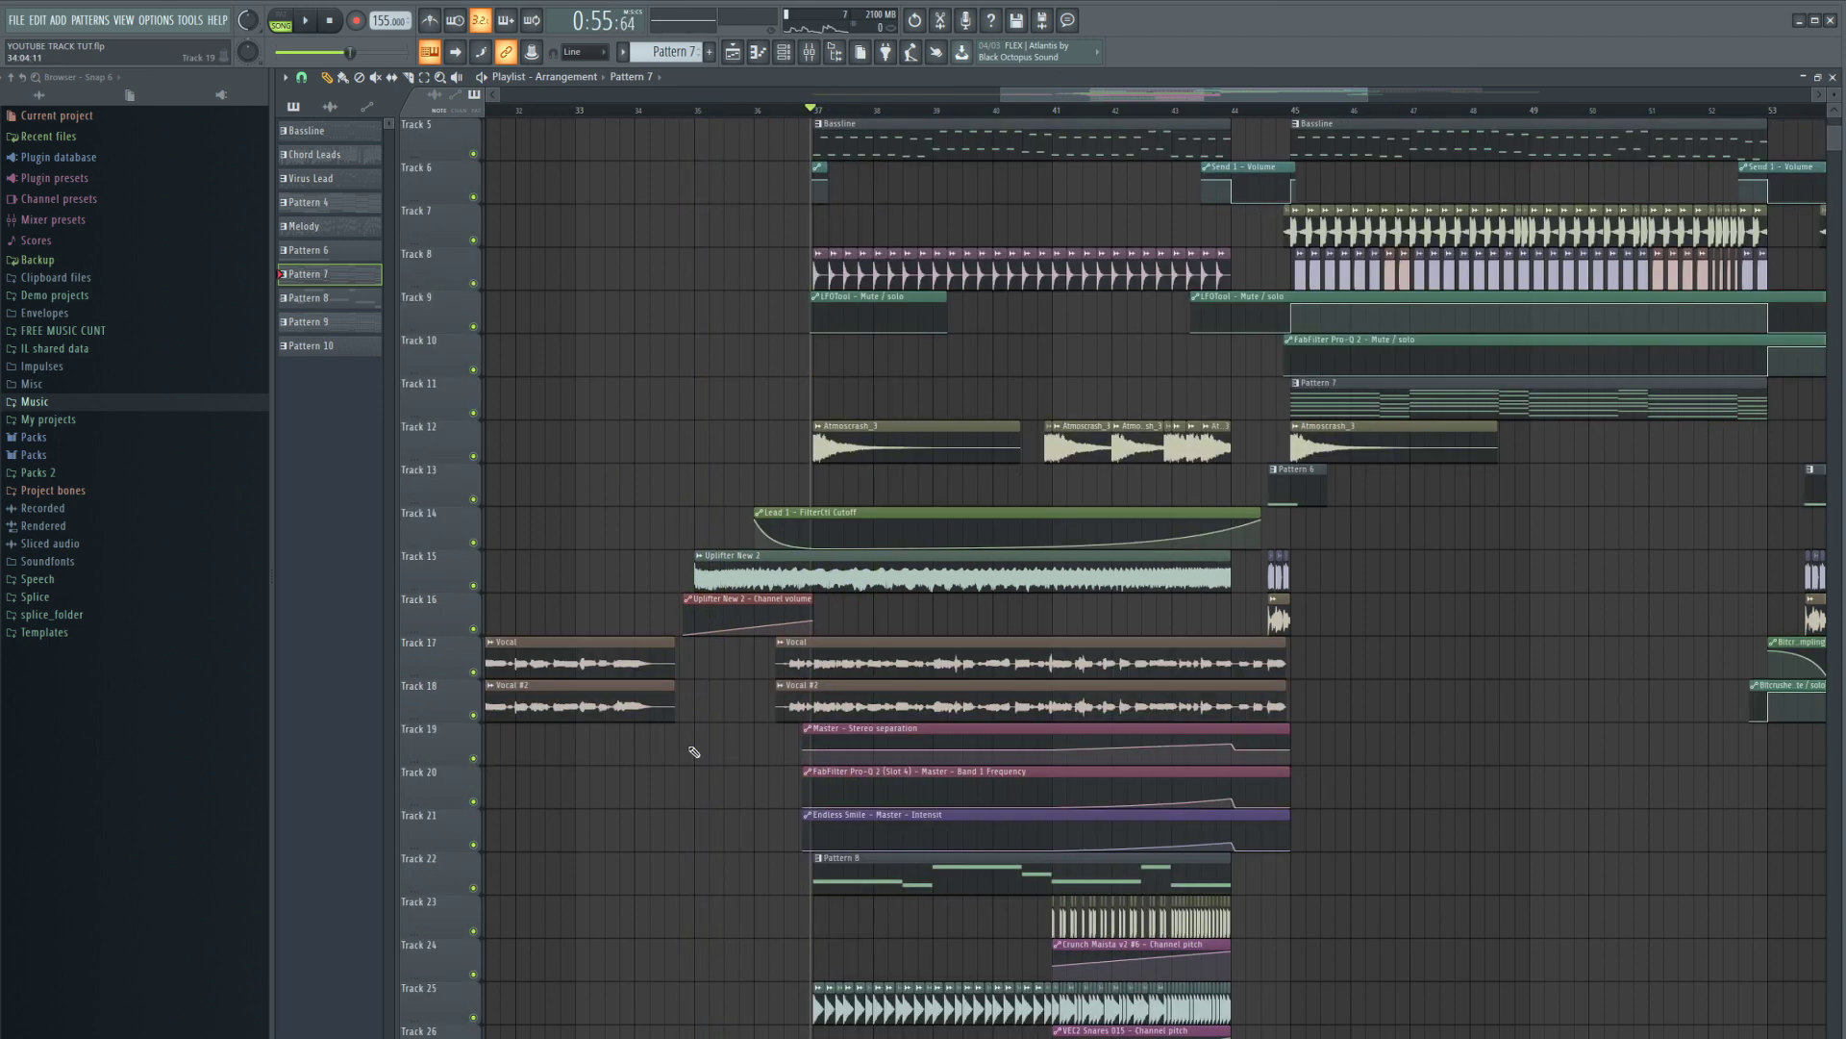
pyautogui.click(1053, 112)
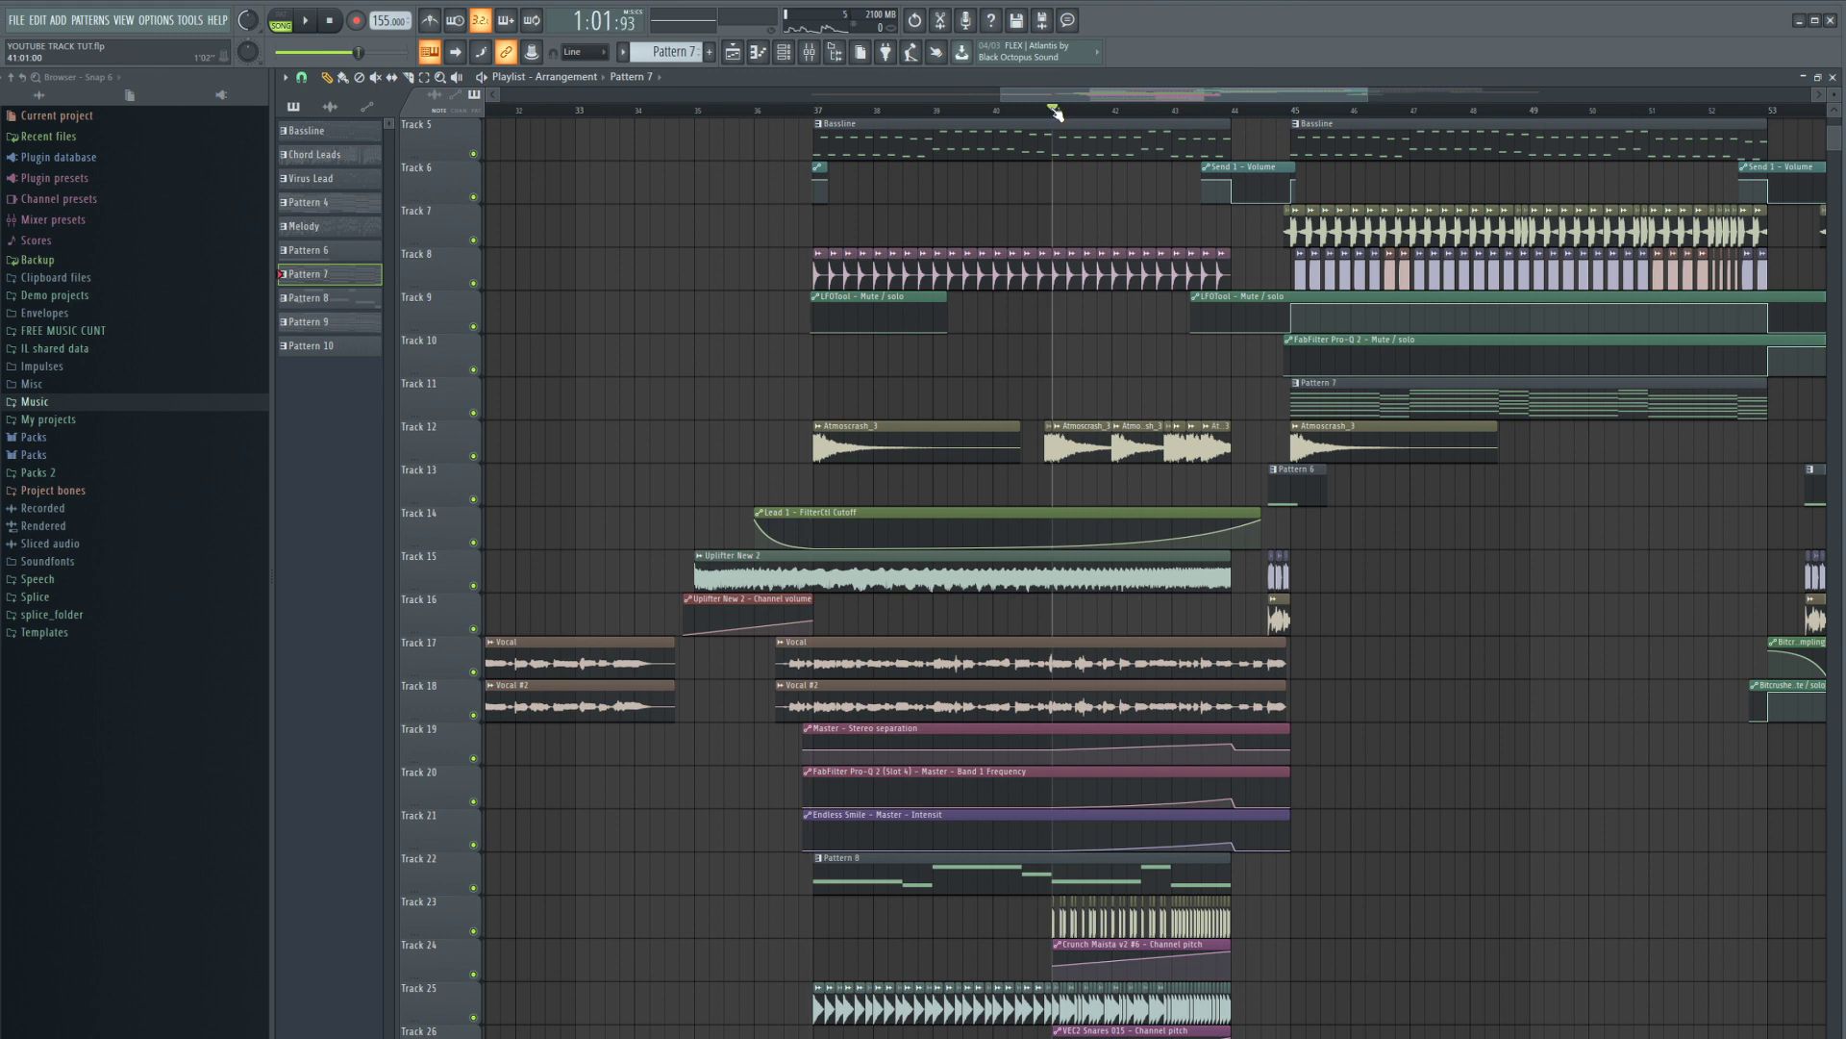
pyautogui.press('space')
pyautogui.press('F9')
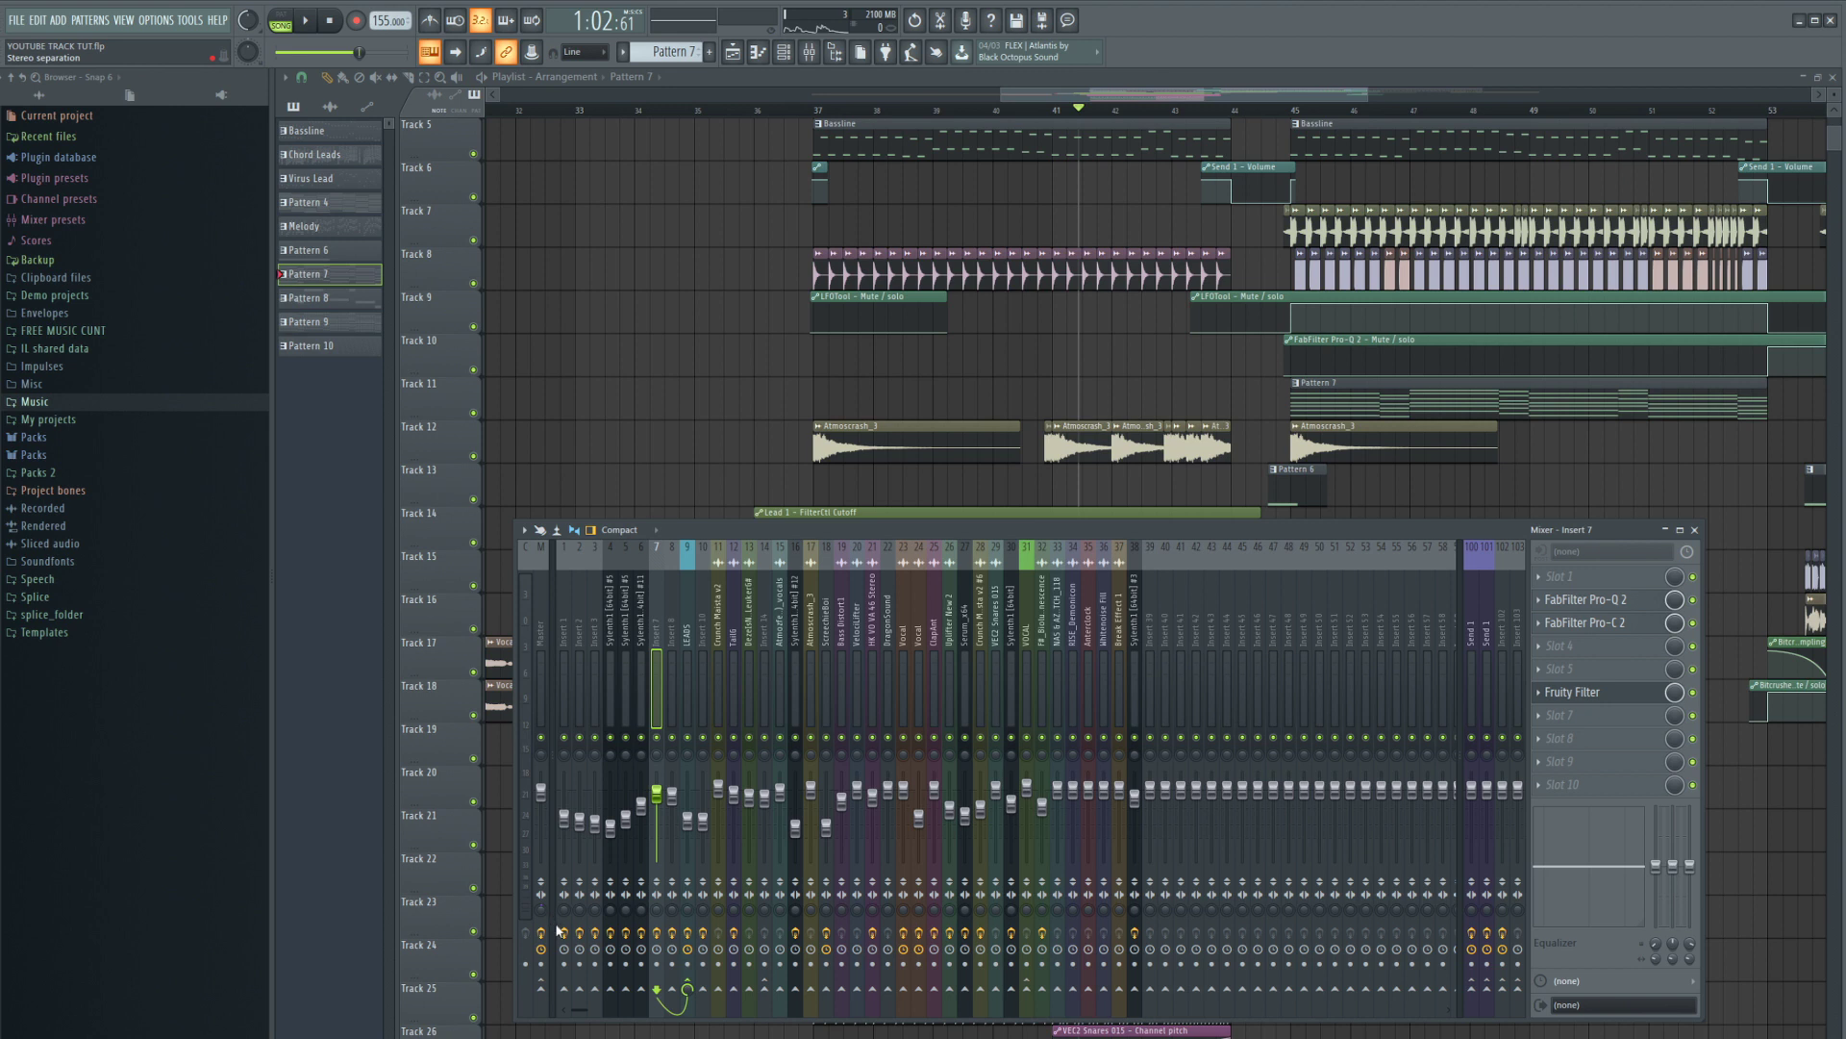
pyautogui.press('F9')
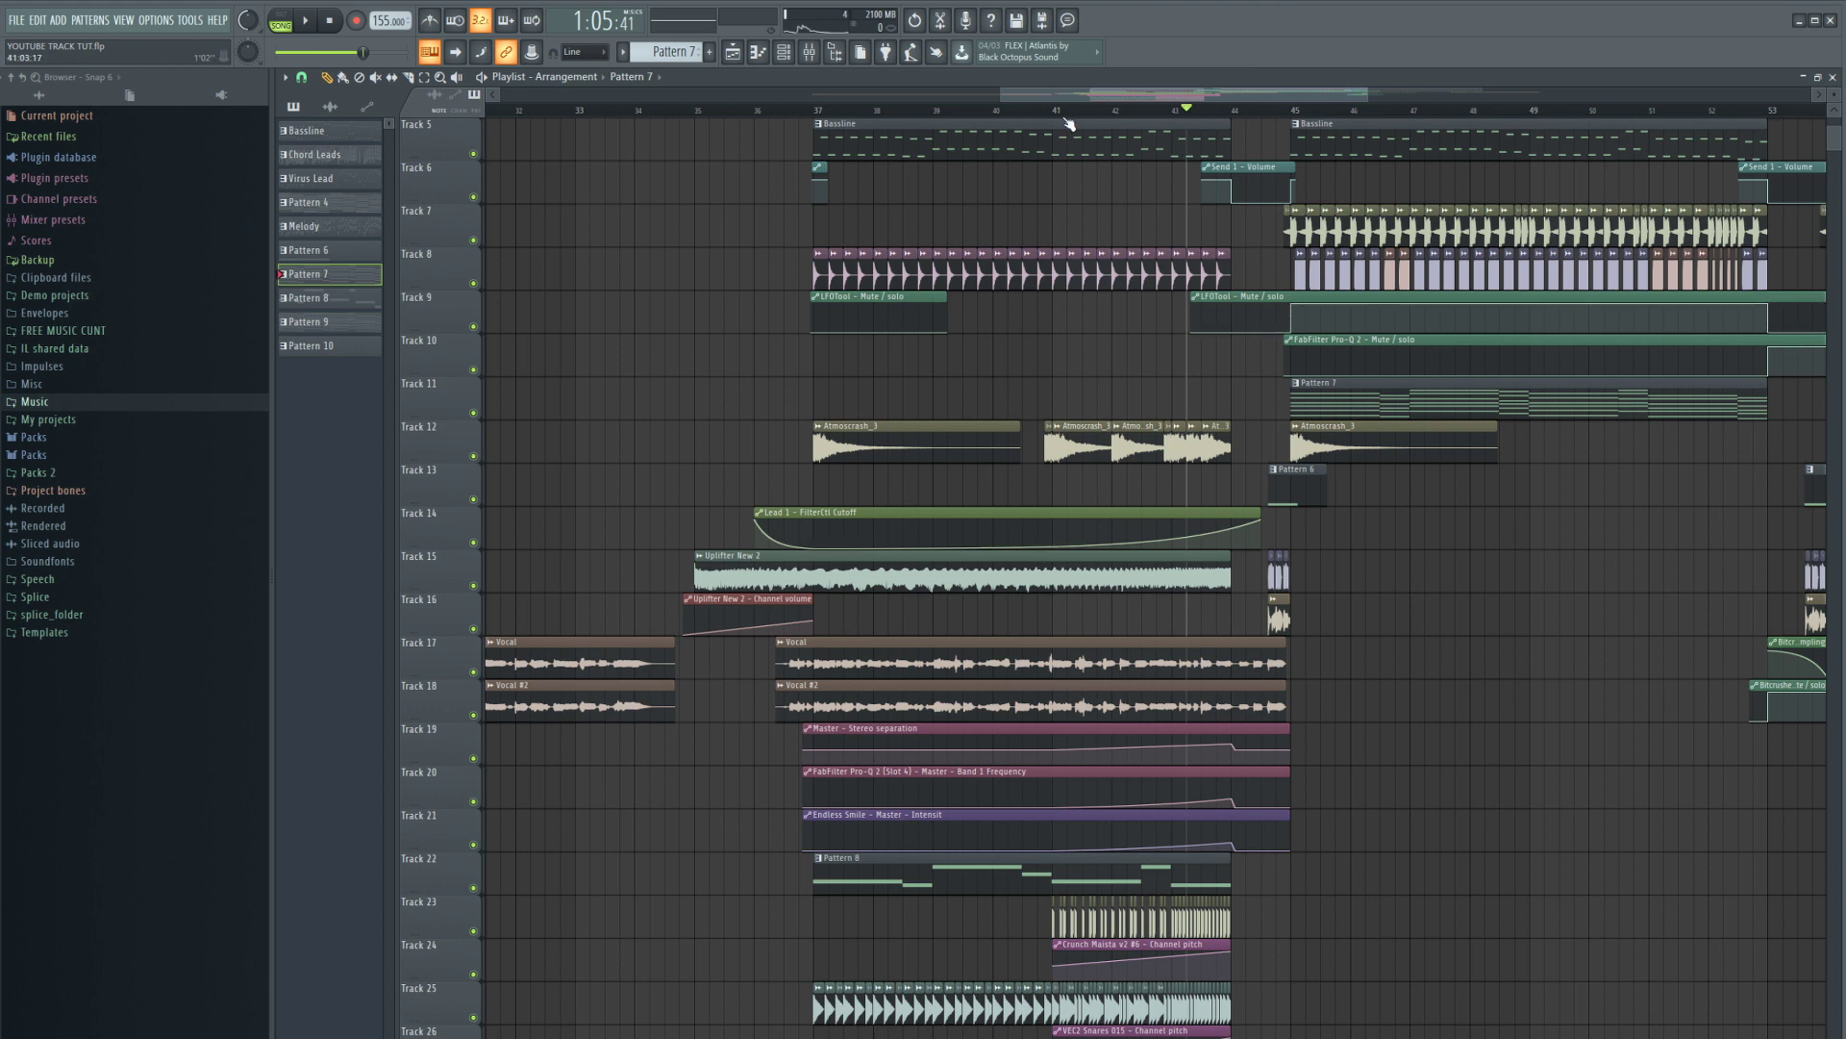
# - Open Endless Smile on the Master channel, try its Intensity knob, and close the plugin
pyautogui.click(811, 54)
pyautogui.click(543, 634)
pyautogui.click(1589, 625)
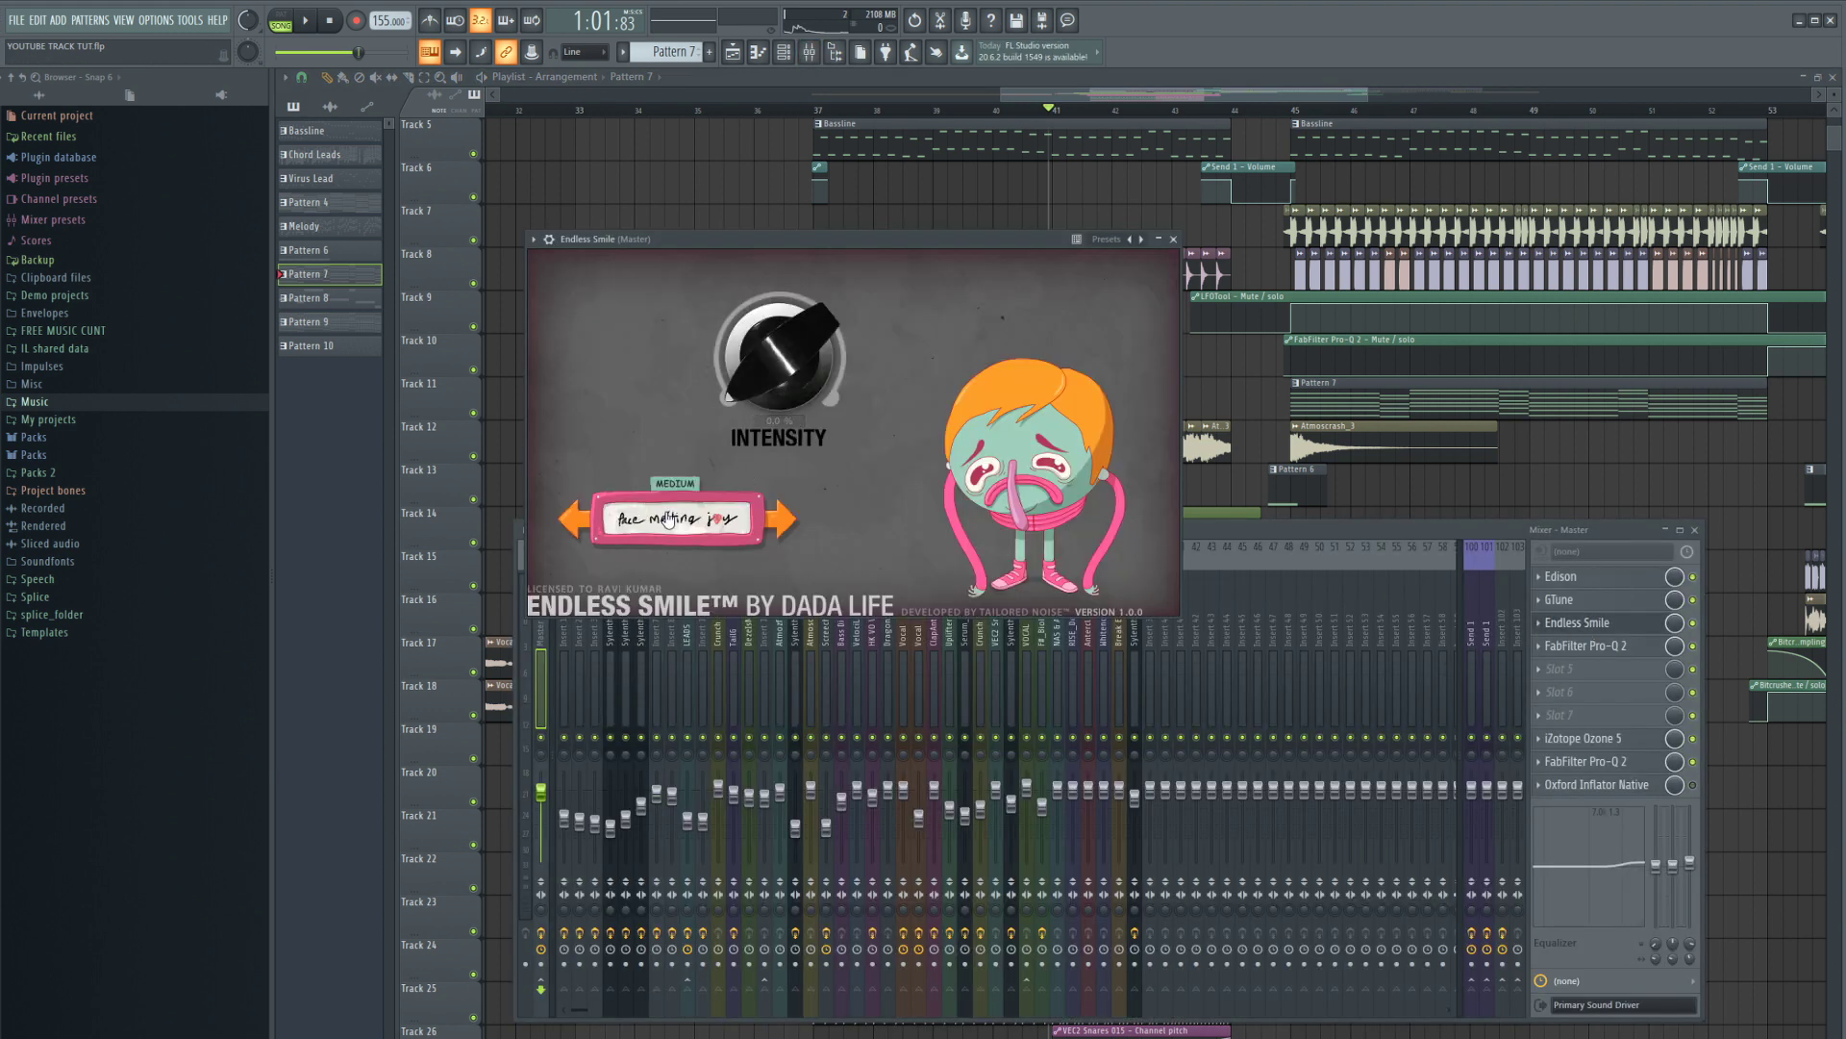
pyautogui.moveTo(765, 414); pyautogui.dragTo(771, 456)
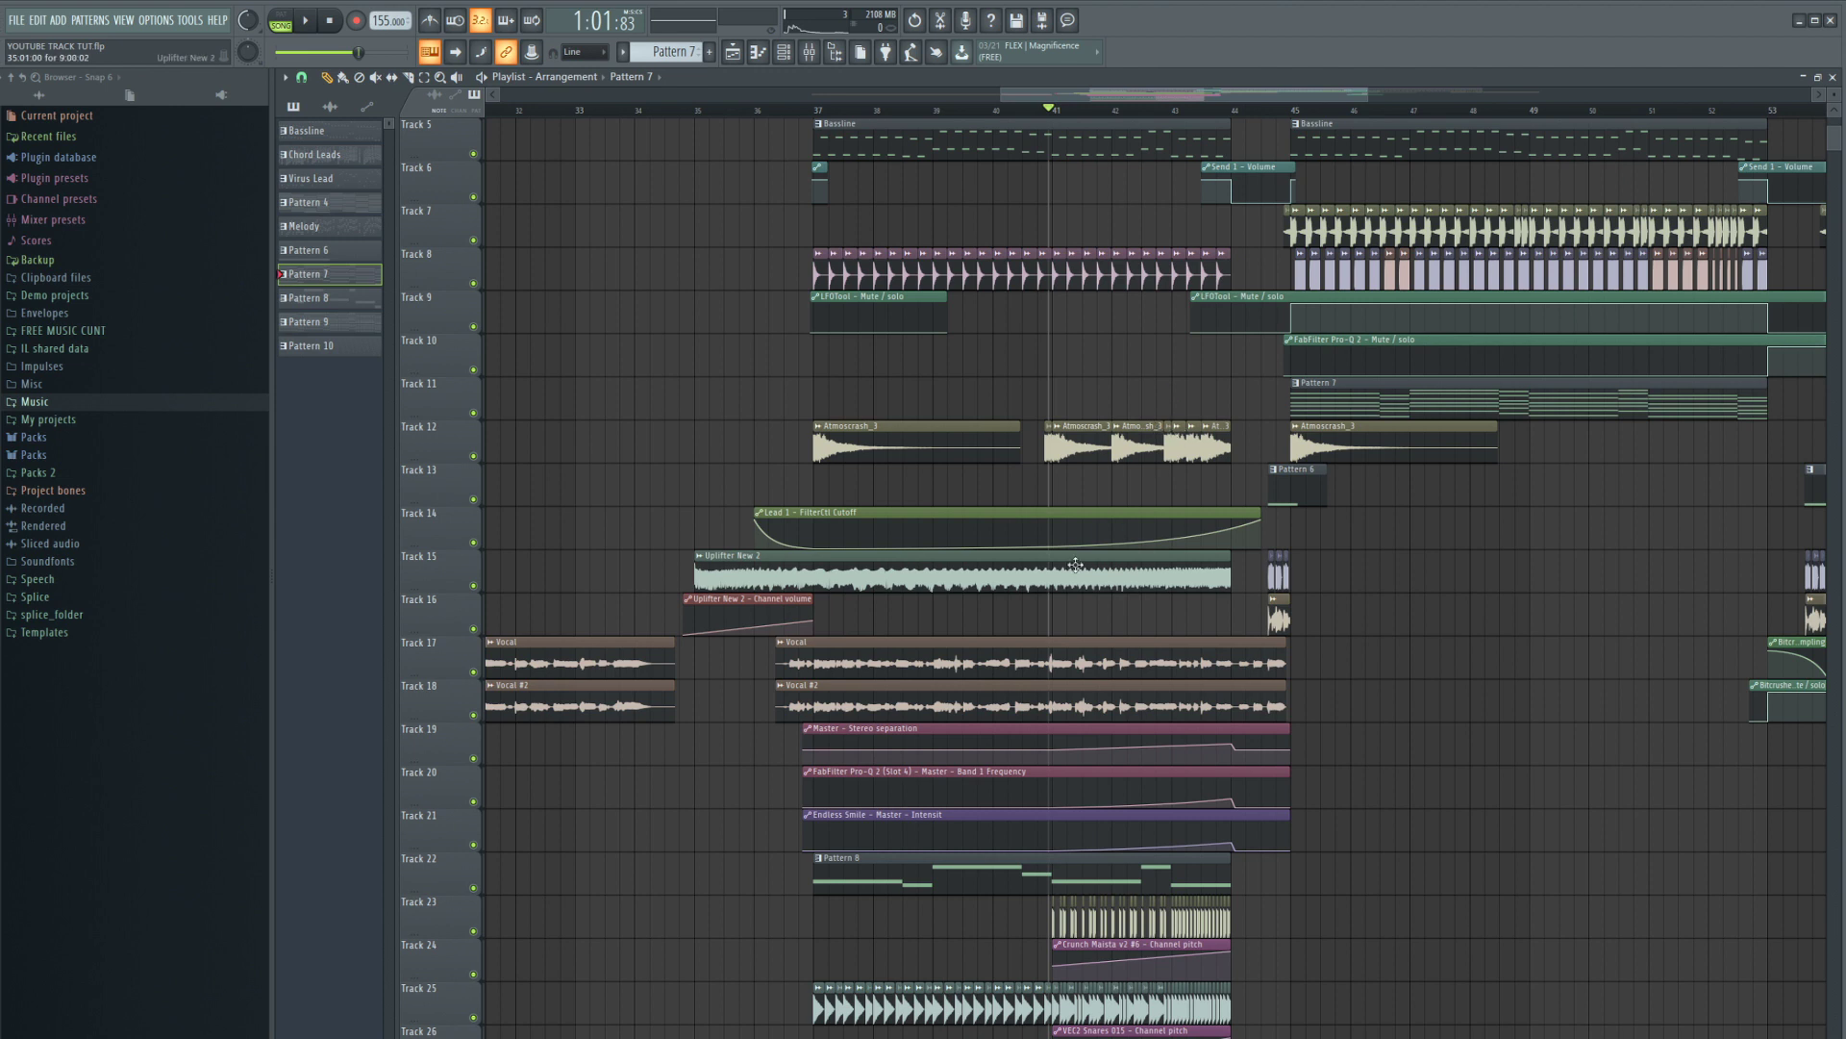
# - Audition the build-up from bar 41 with the Endless Smile intensity automation raised near bar 44, and lower that point back
pyautogui.click(1061, 117)
pyautogui.press('space')
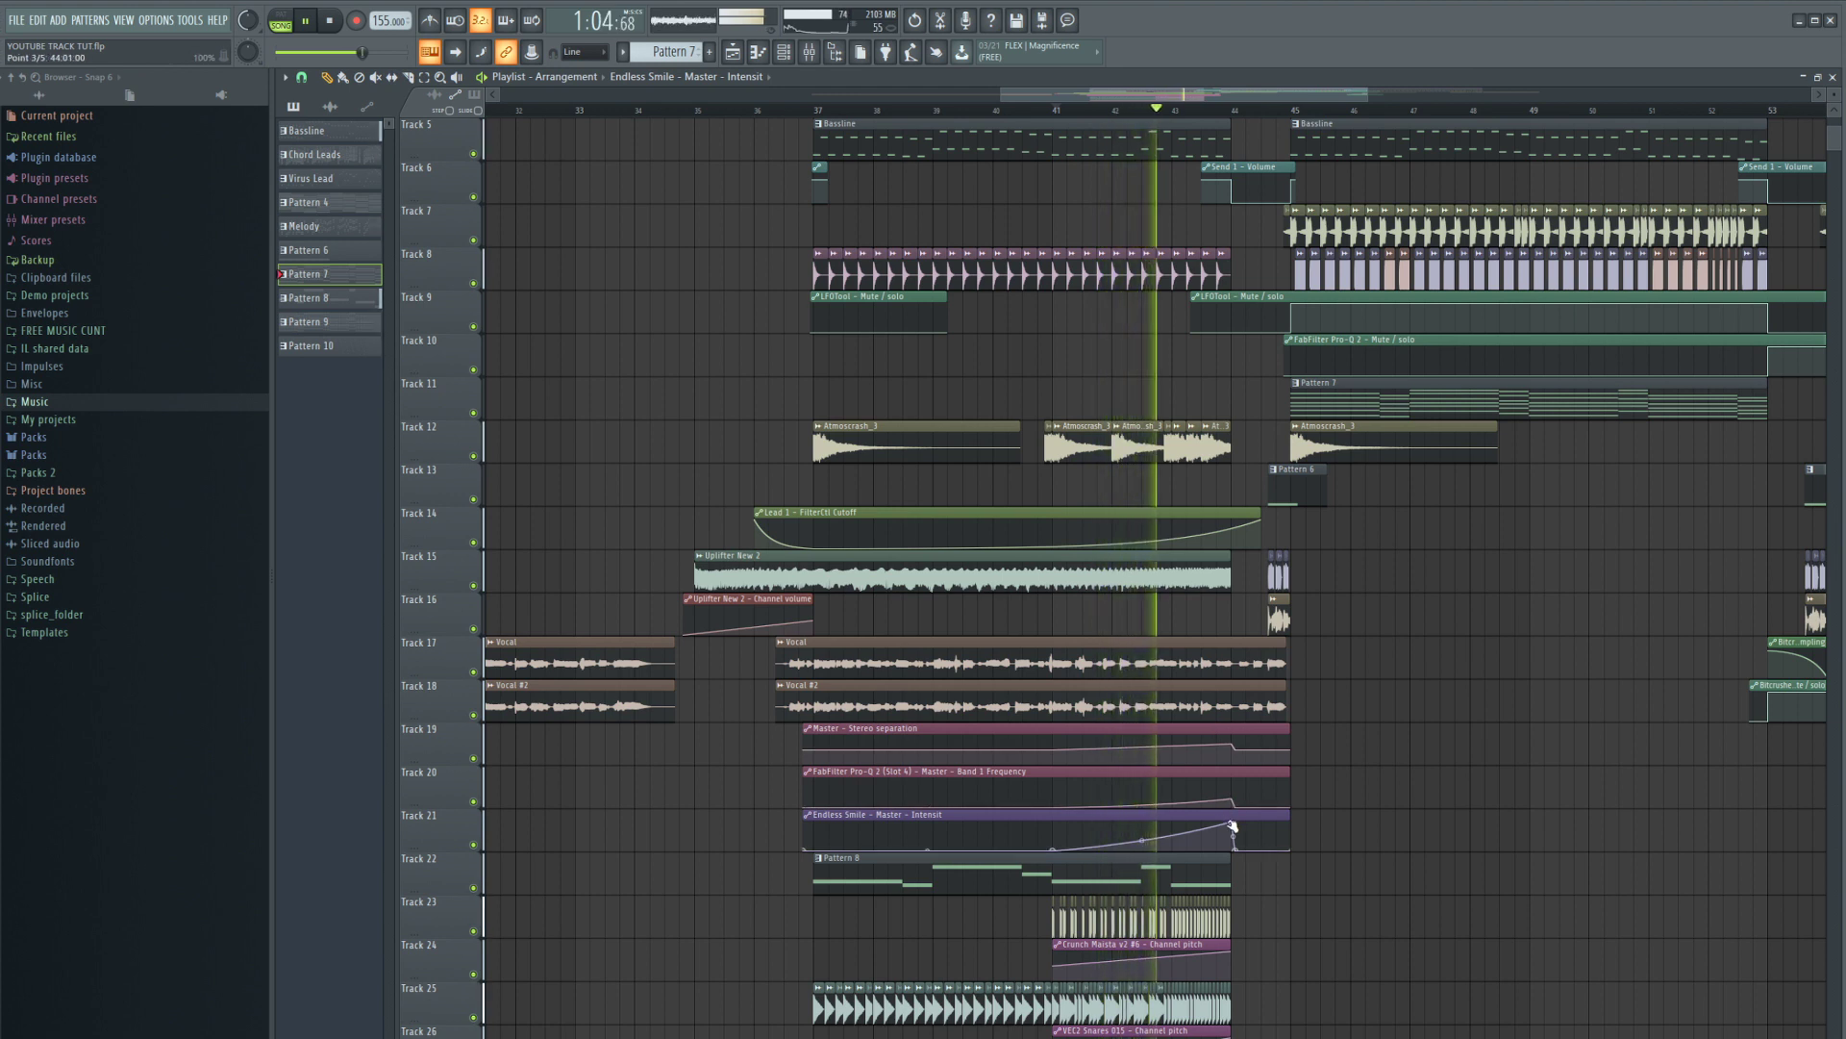
pyautogui.press('space')
pyautogui.moveTo(1234, 825); pyautogui.dragTo(1238, 852)
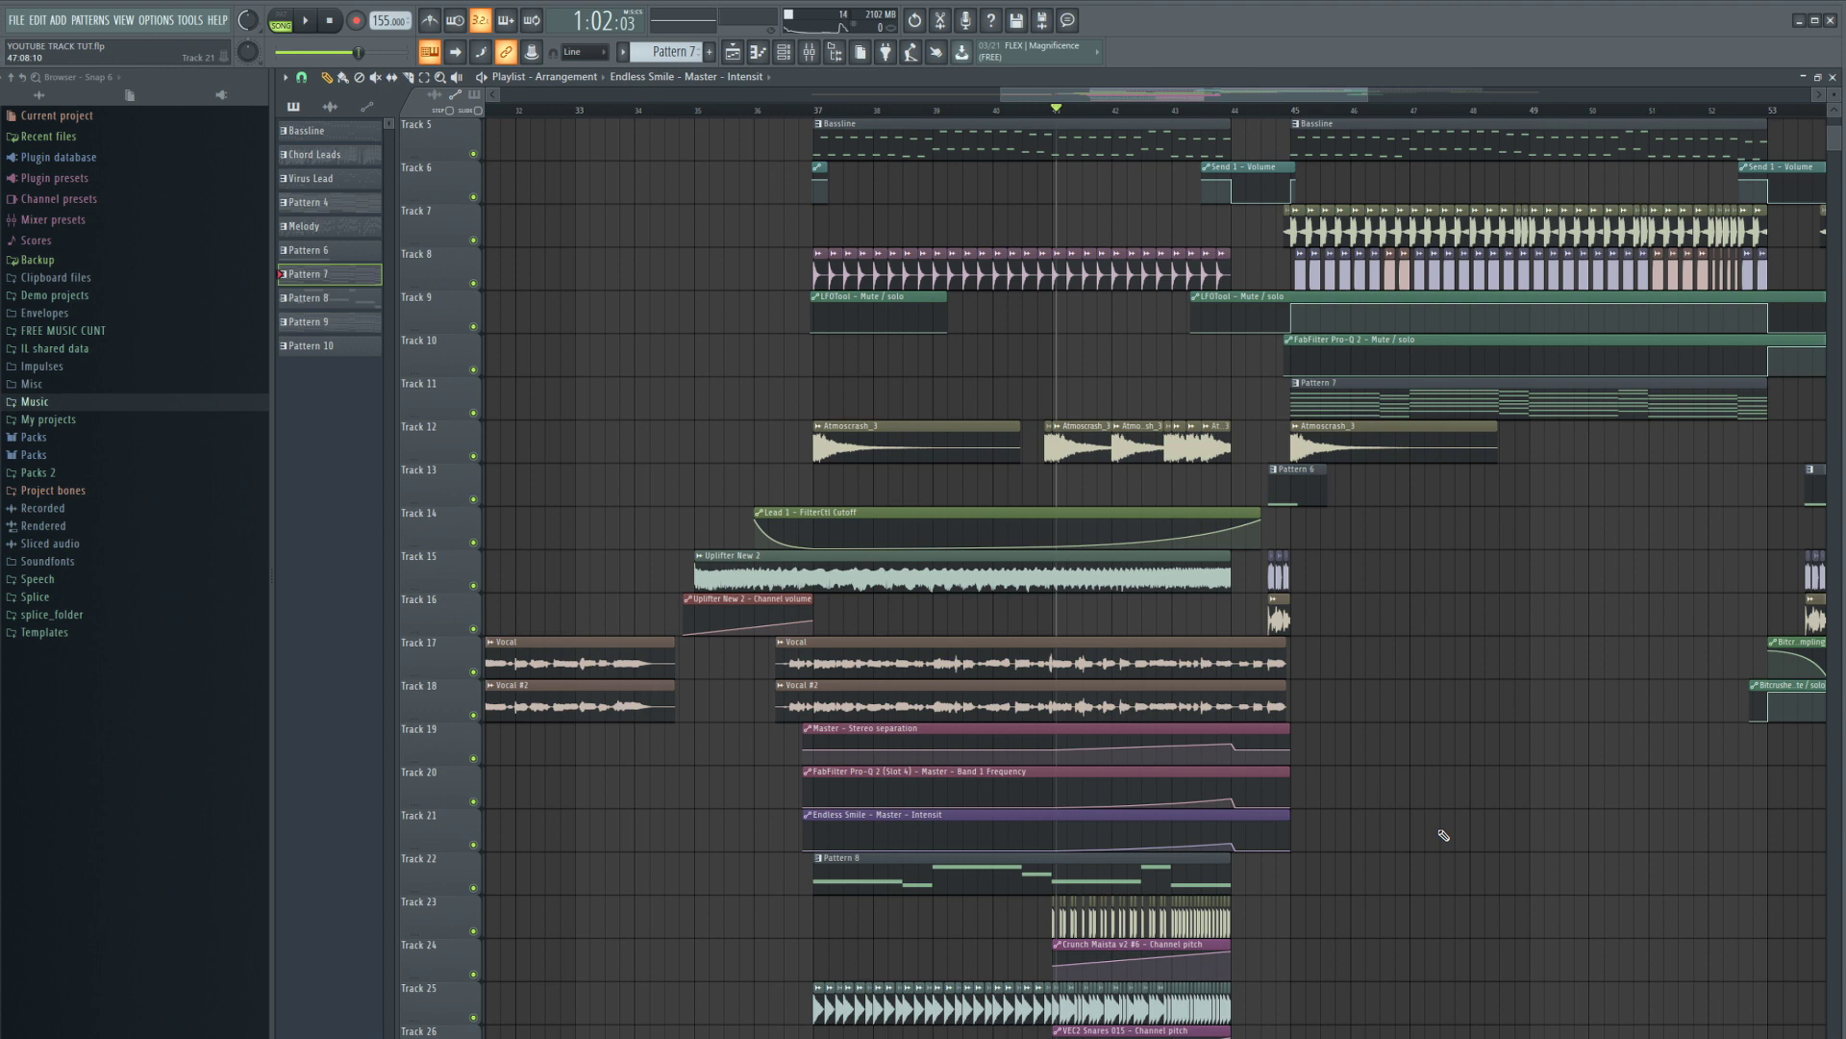
# - Solo Pattern 8 on track 22, play it from bar 37, and inspect FabFilter Pro-Q 2 on the Serum mixer channel
pyautogui.scroll(-3, 1414, 820)
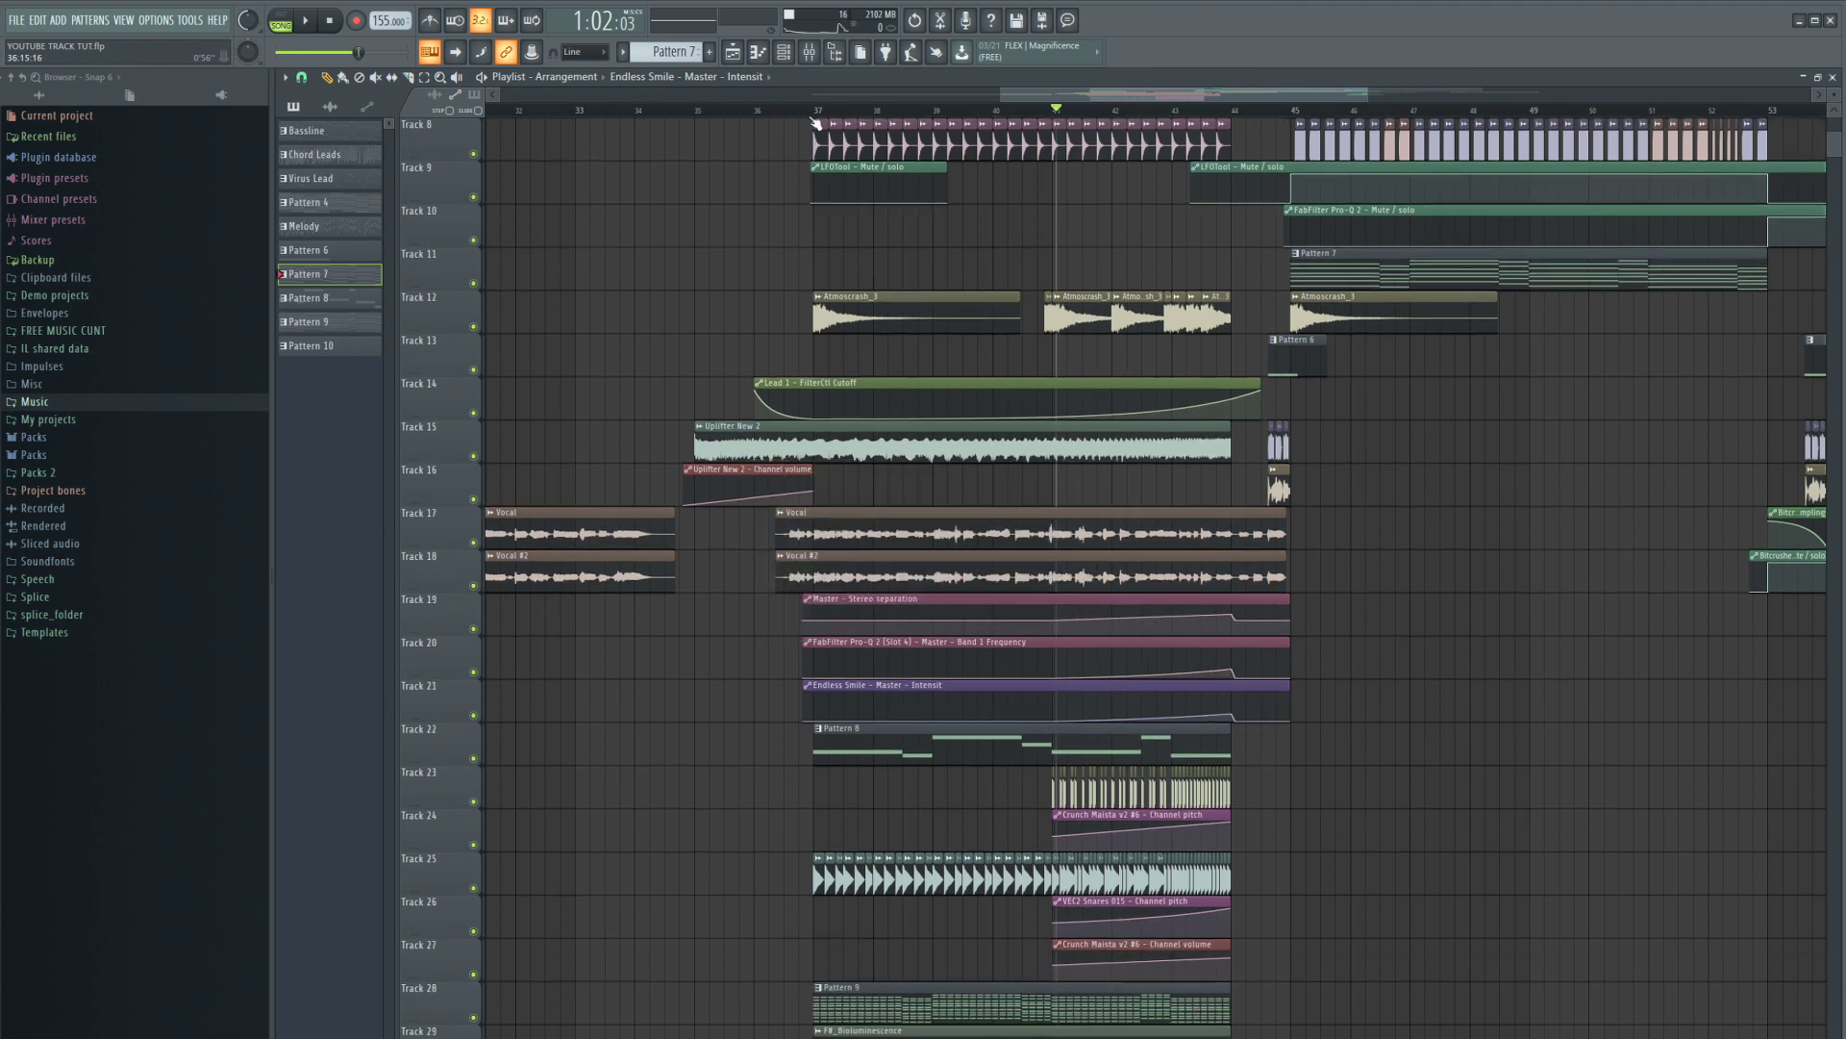
pyautogui.keyDown('ctrl'); pyautogui.click(476, 758); pyautogui.keyUp('ctrl')
pyautogui.press('space')
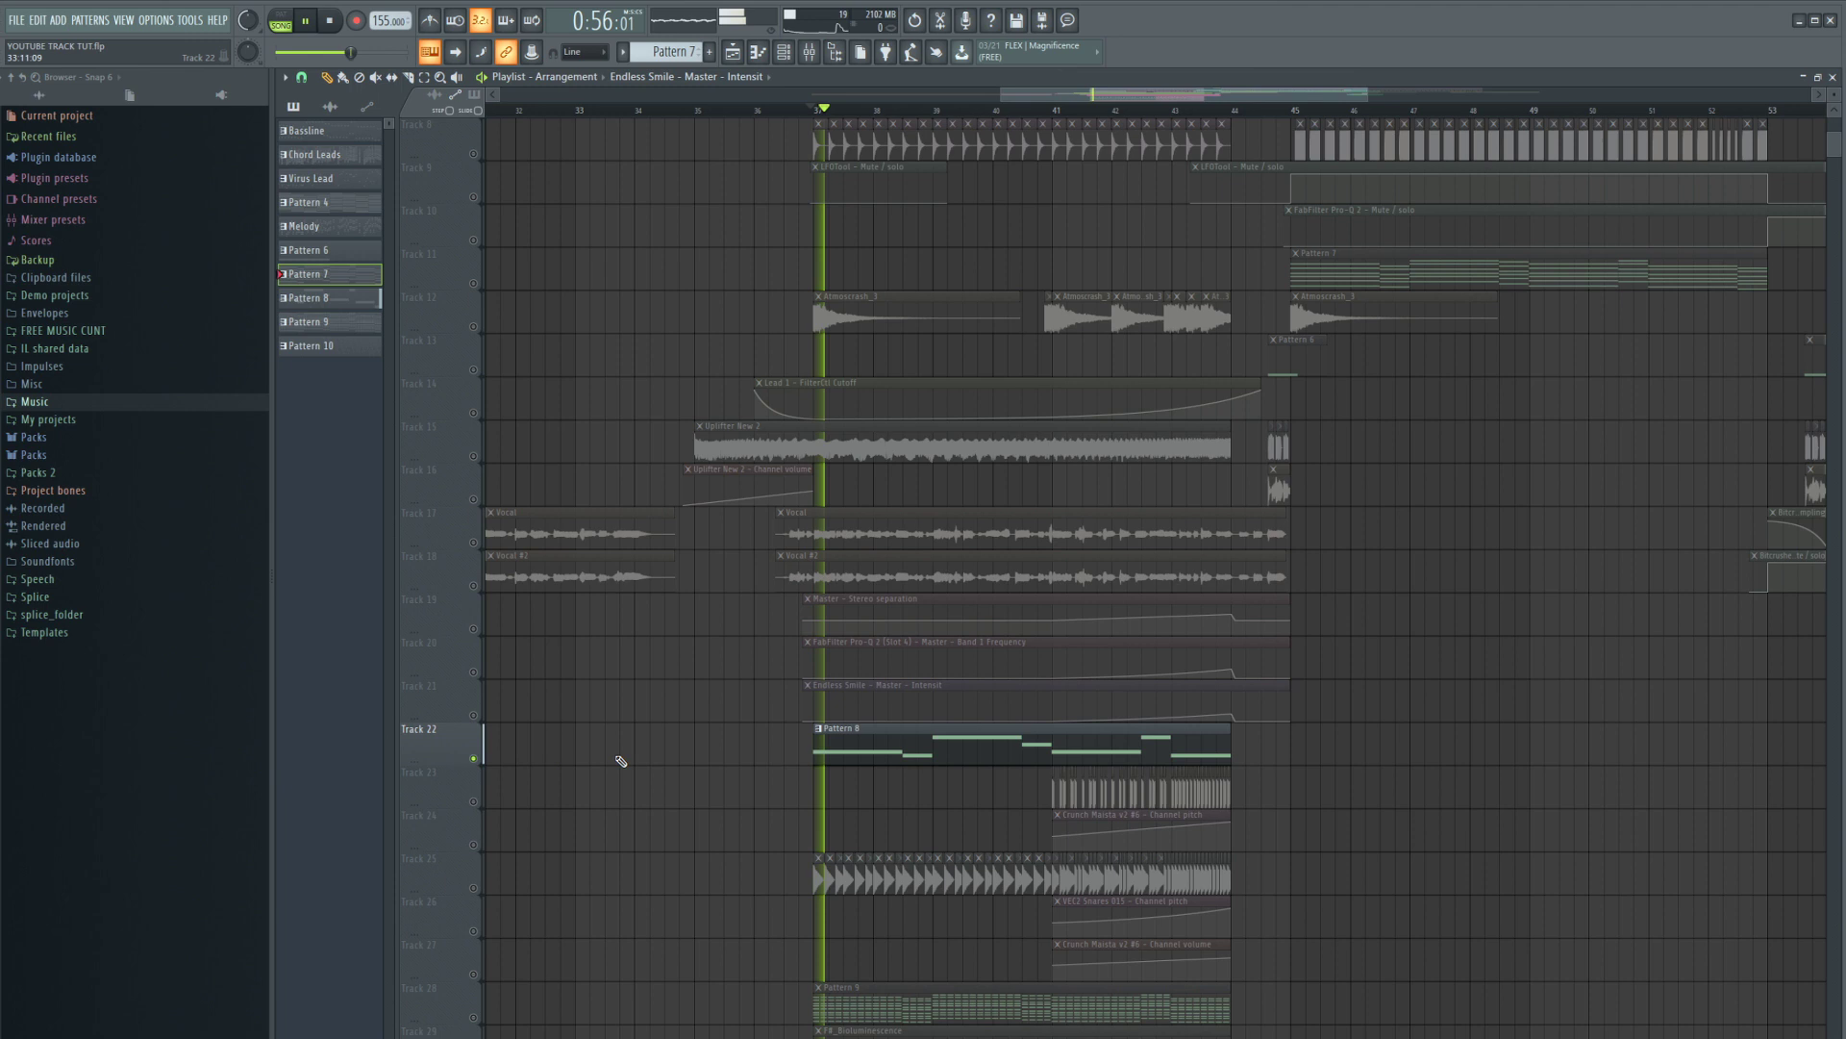
pyautogui.scroll(-5, 654, 721)
pyautogui.press('F9')
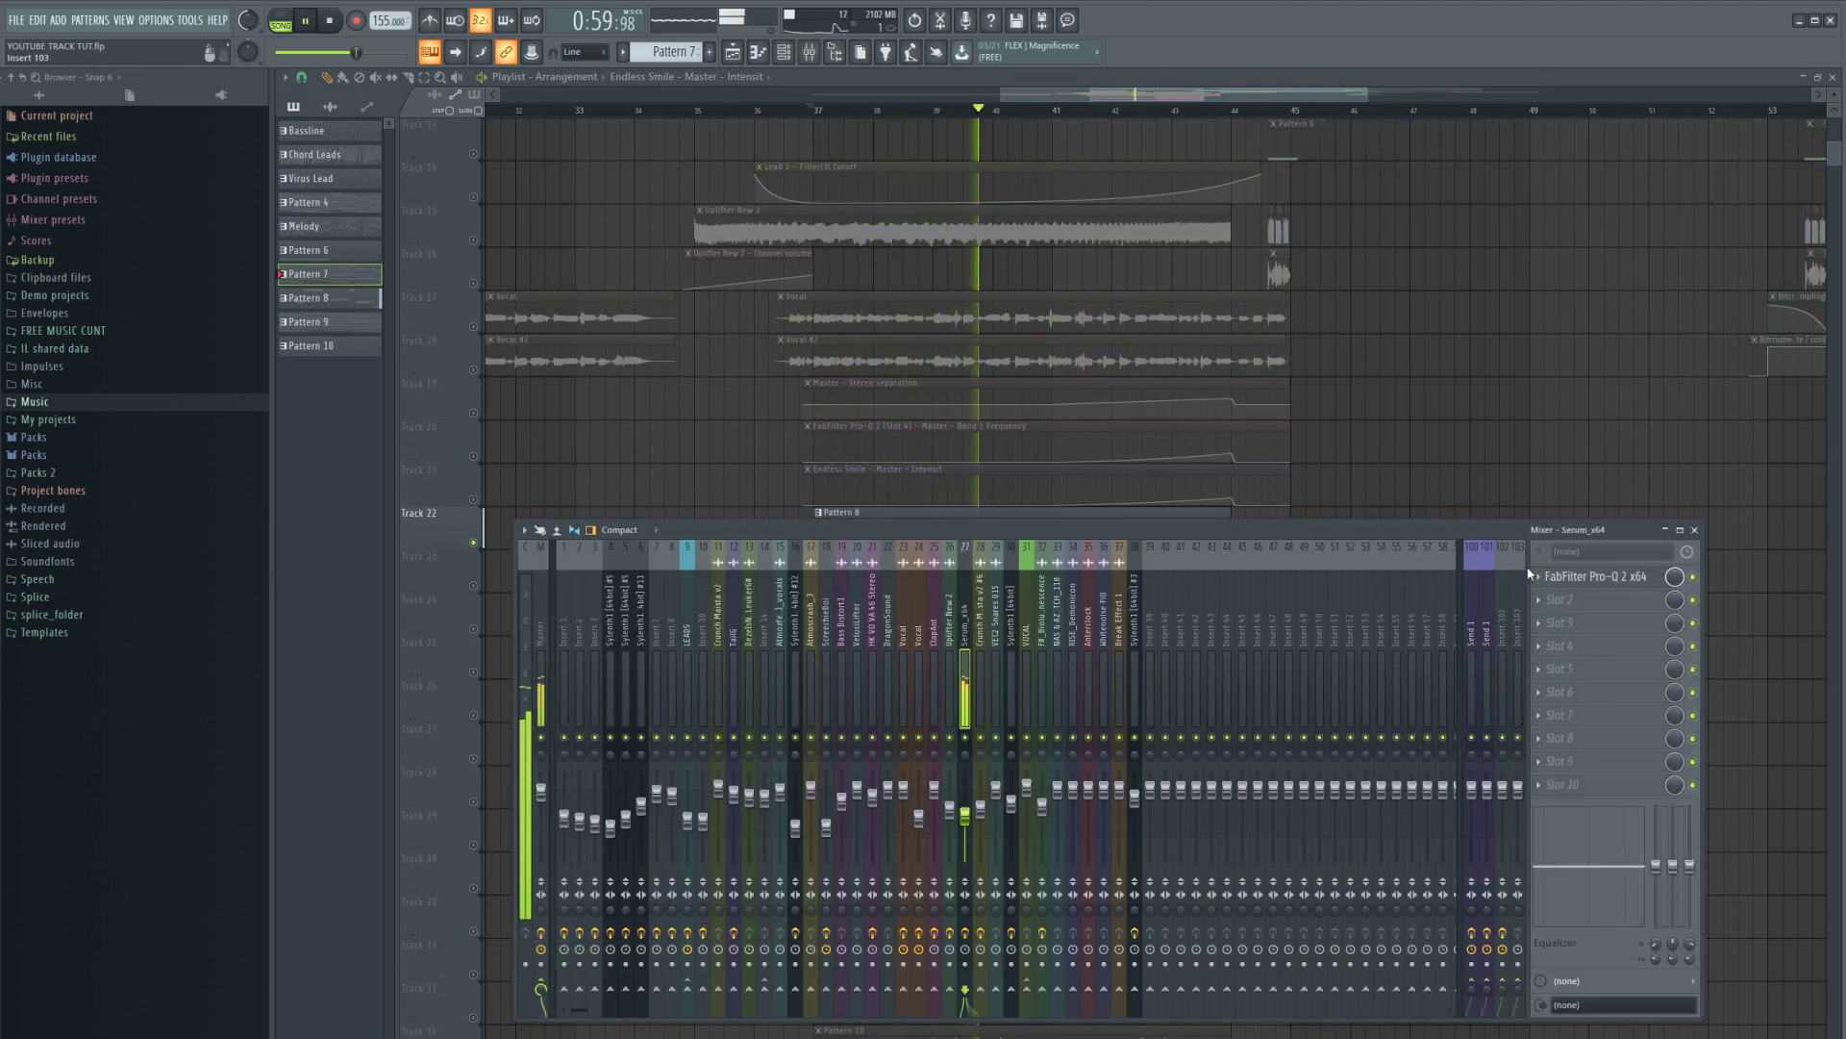
pyautogui.click(1611, 575)
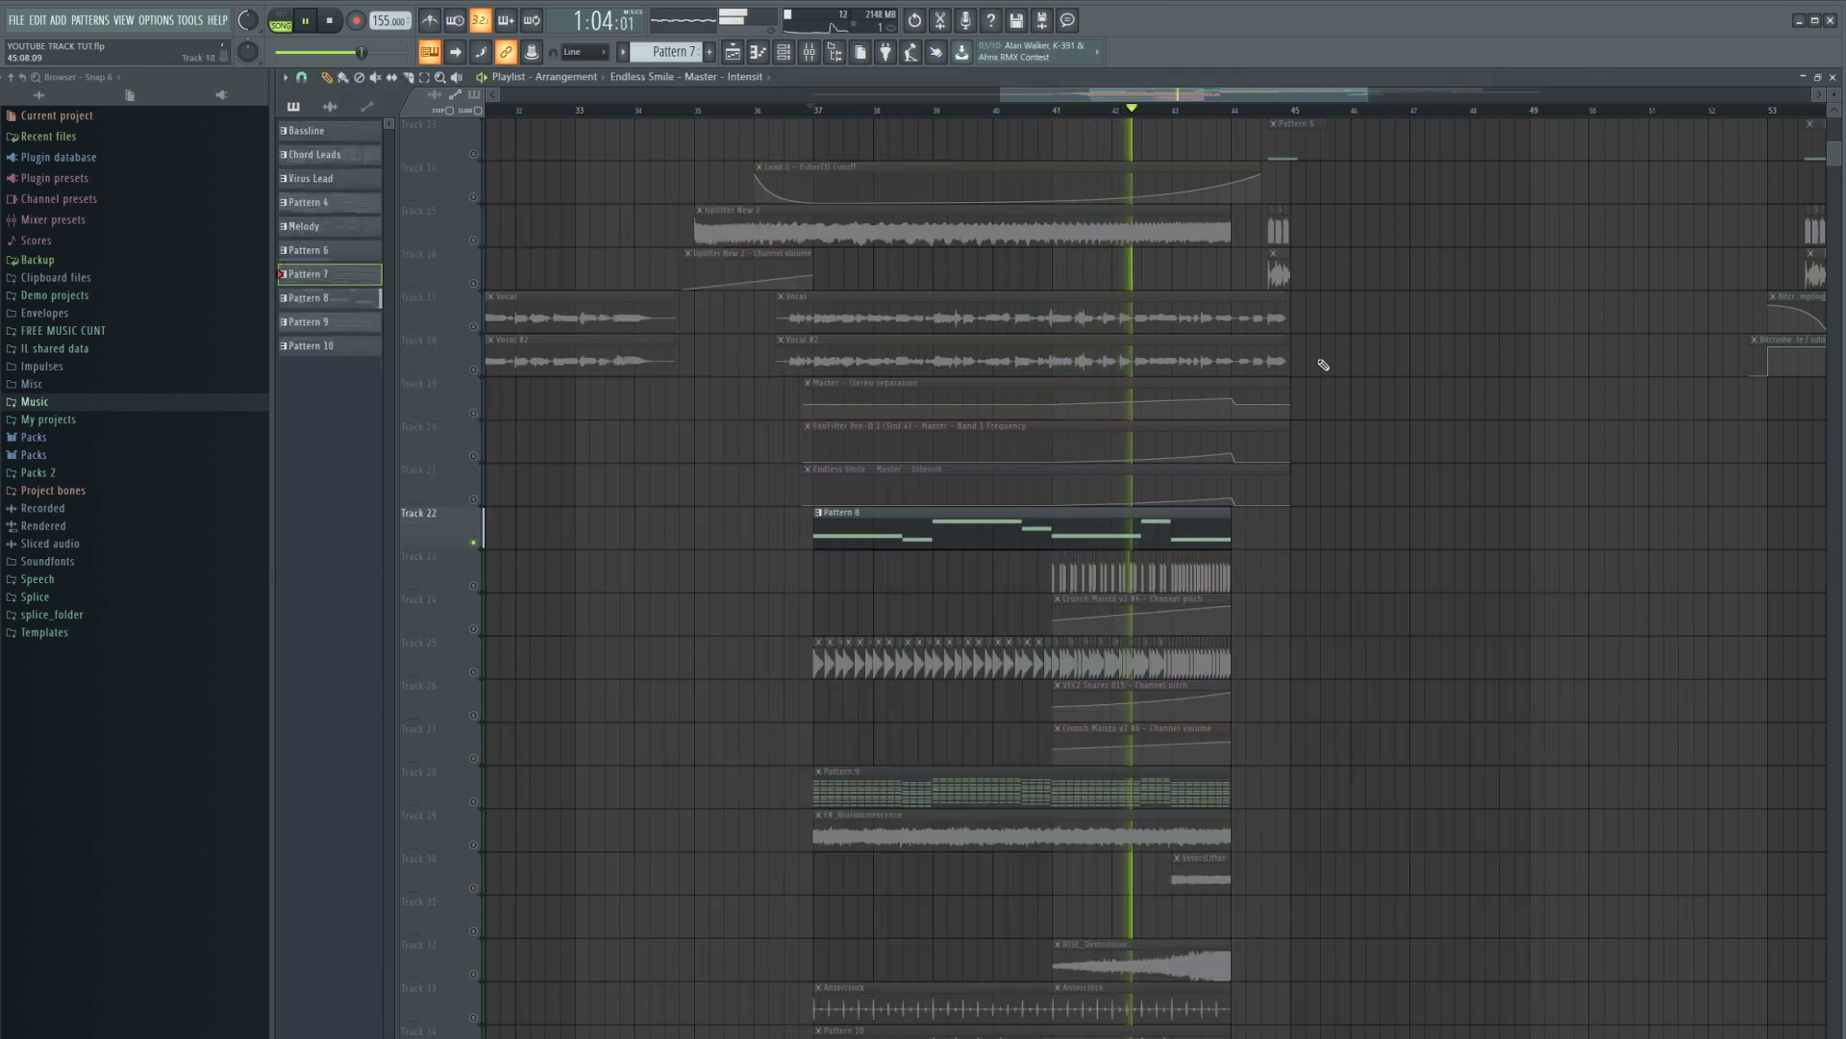
pyautogui.press('space')
# - Open the Serum instrument from the channel rack and review its FX and oscillator pages while Pattern 8 plays
pyautogui.press('F6')
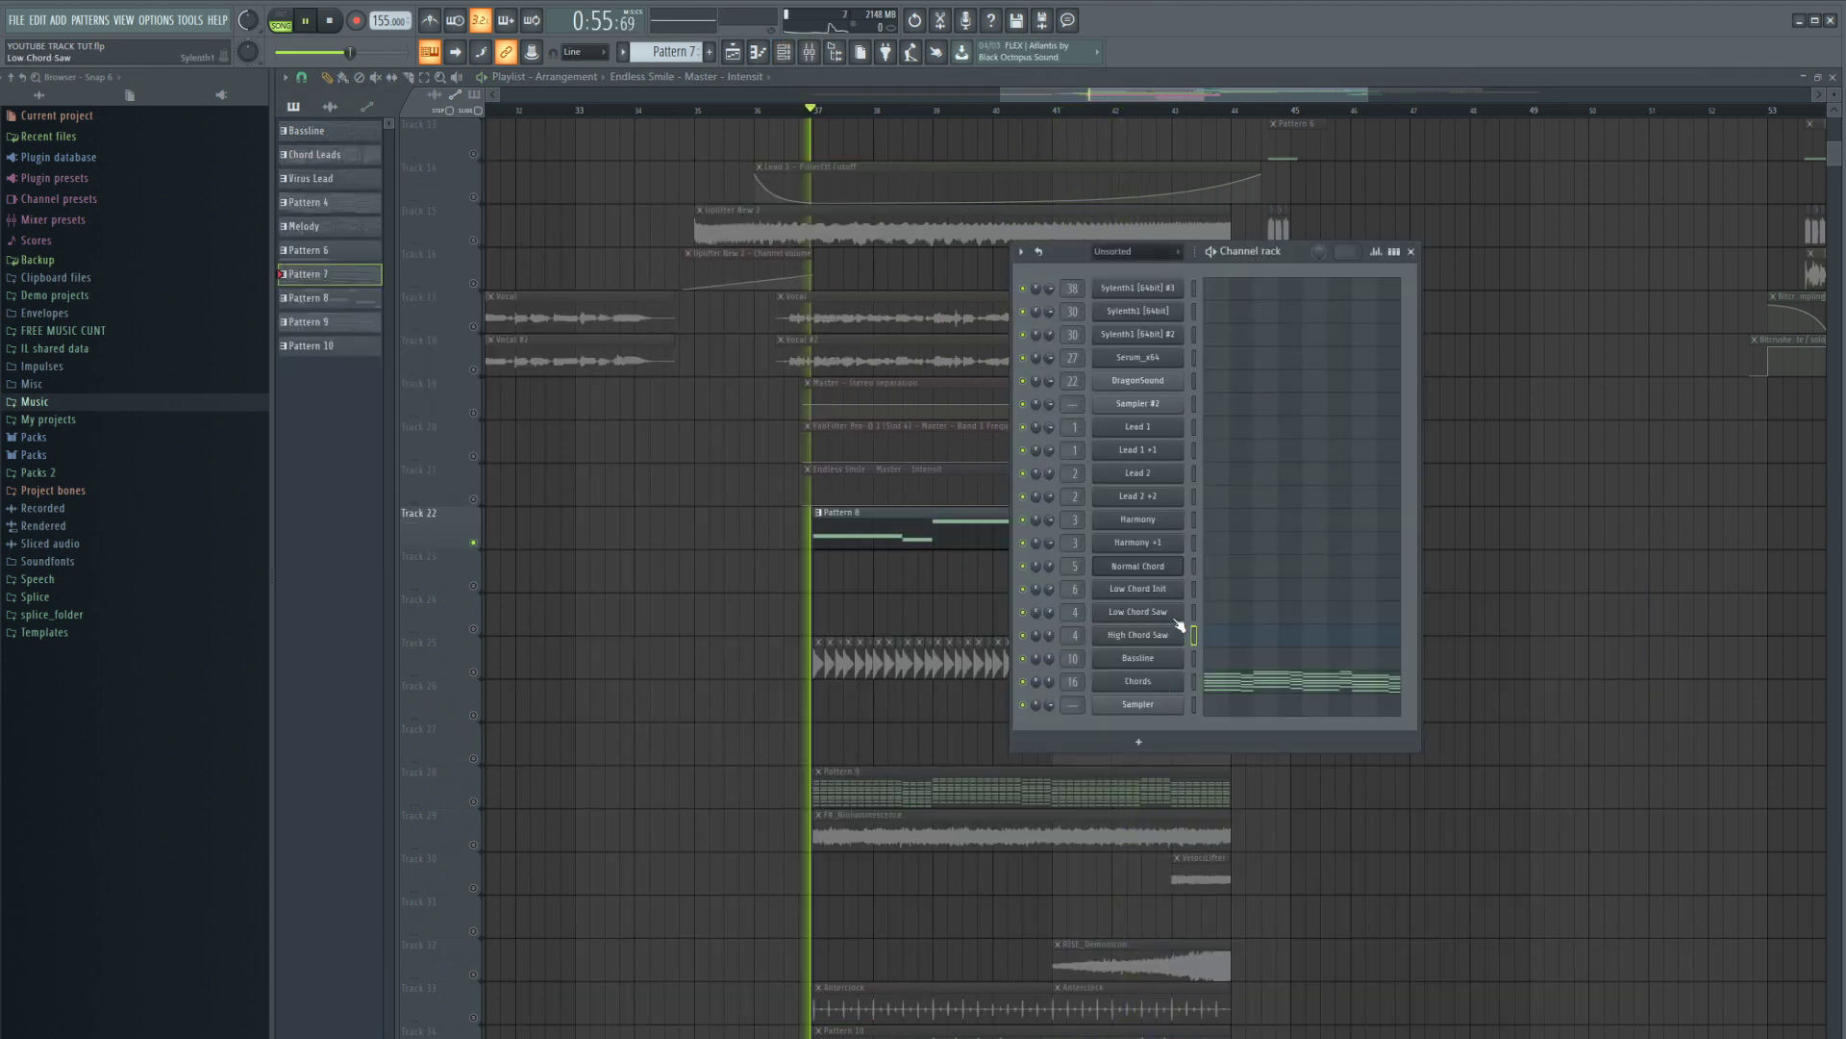
pyautogui.click(1140, 358)
pyautogui.moveTo(1110, 477); pyautogui.dragTo(1066, 364)
pyautogui.press('space')
pyautogui.click(915, 424)
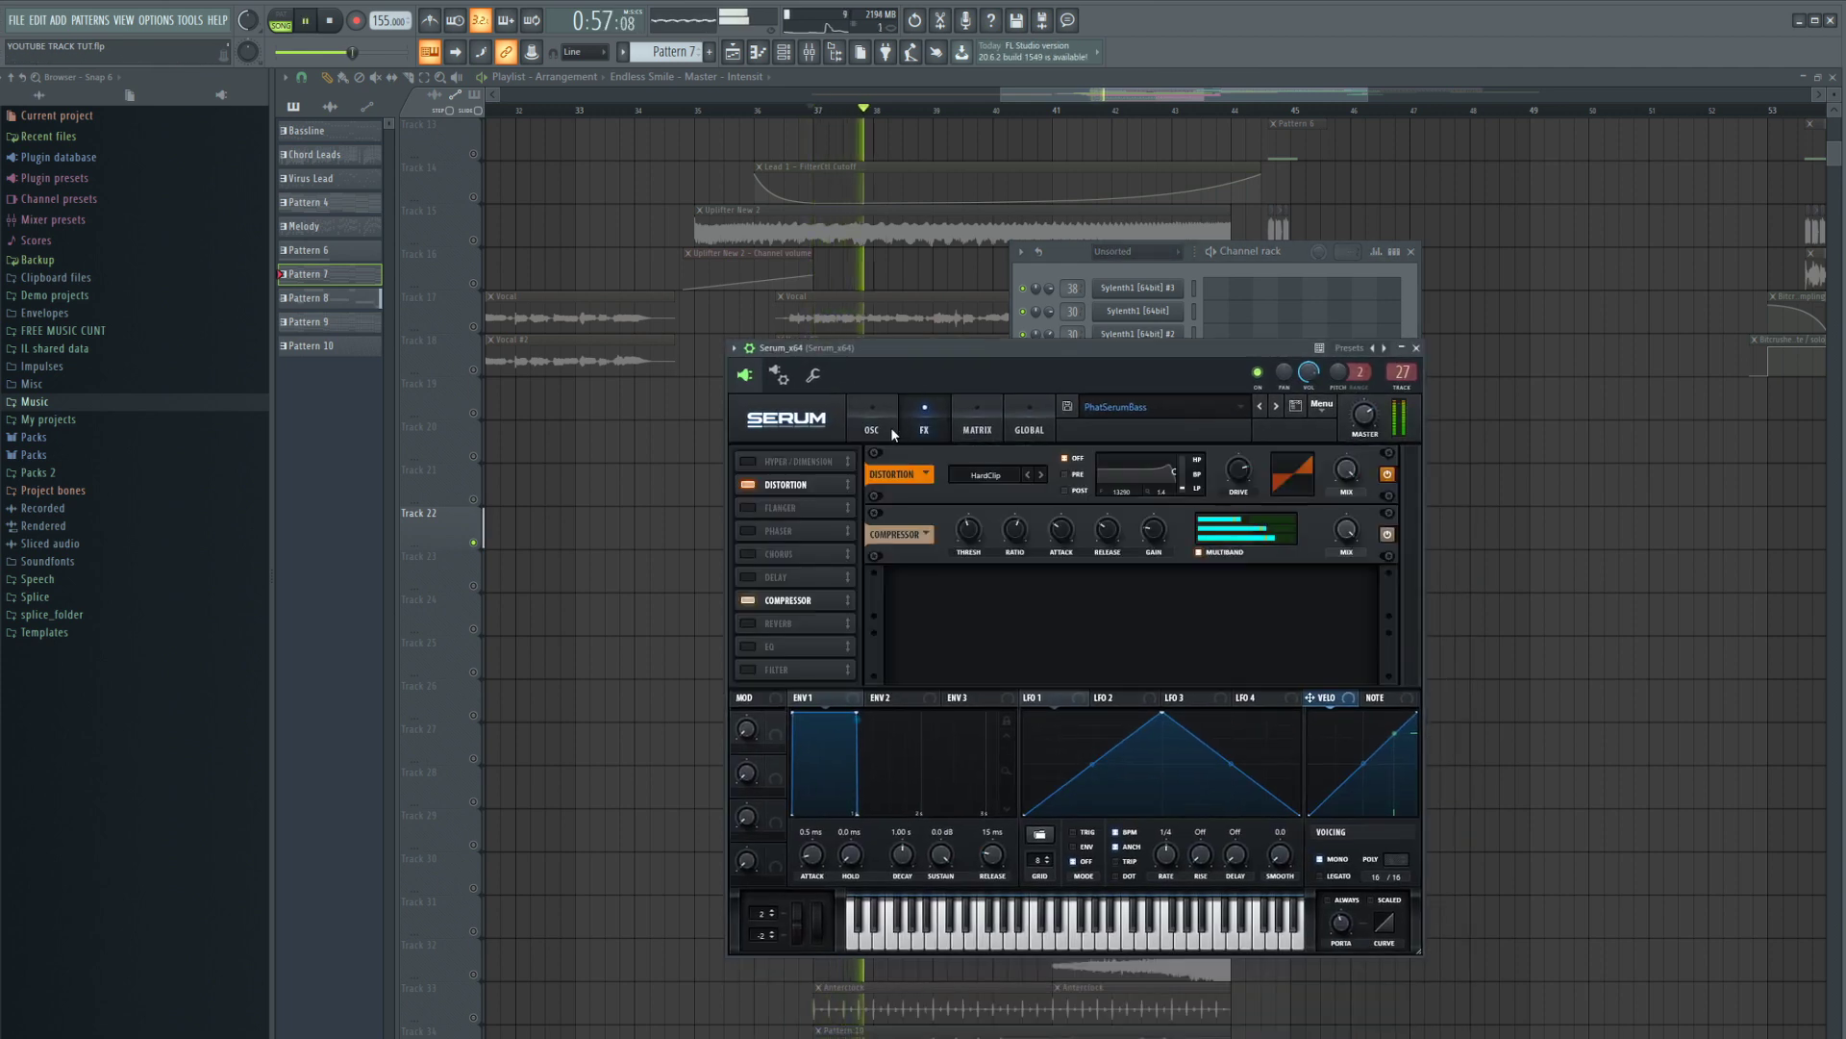
pyautogui.click(871, 429)
pyautogui.press('F12')
pyautogui.press('space')
# - Audition track 23 from bar 41 with its channel pitch automation, adding the channel volume automation on track 27
pyautogui.moveTo(1030, 95); pyautogui.dragTo(1068, 94)
pyautogui.click(911, 111)
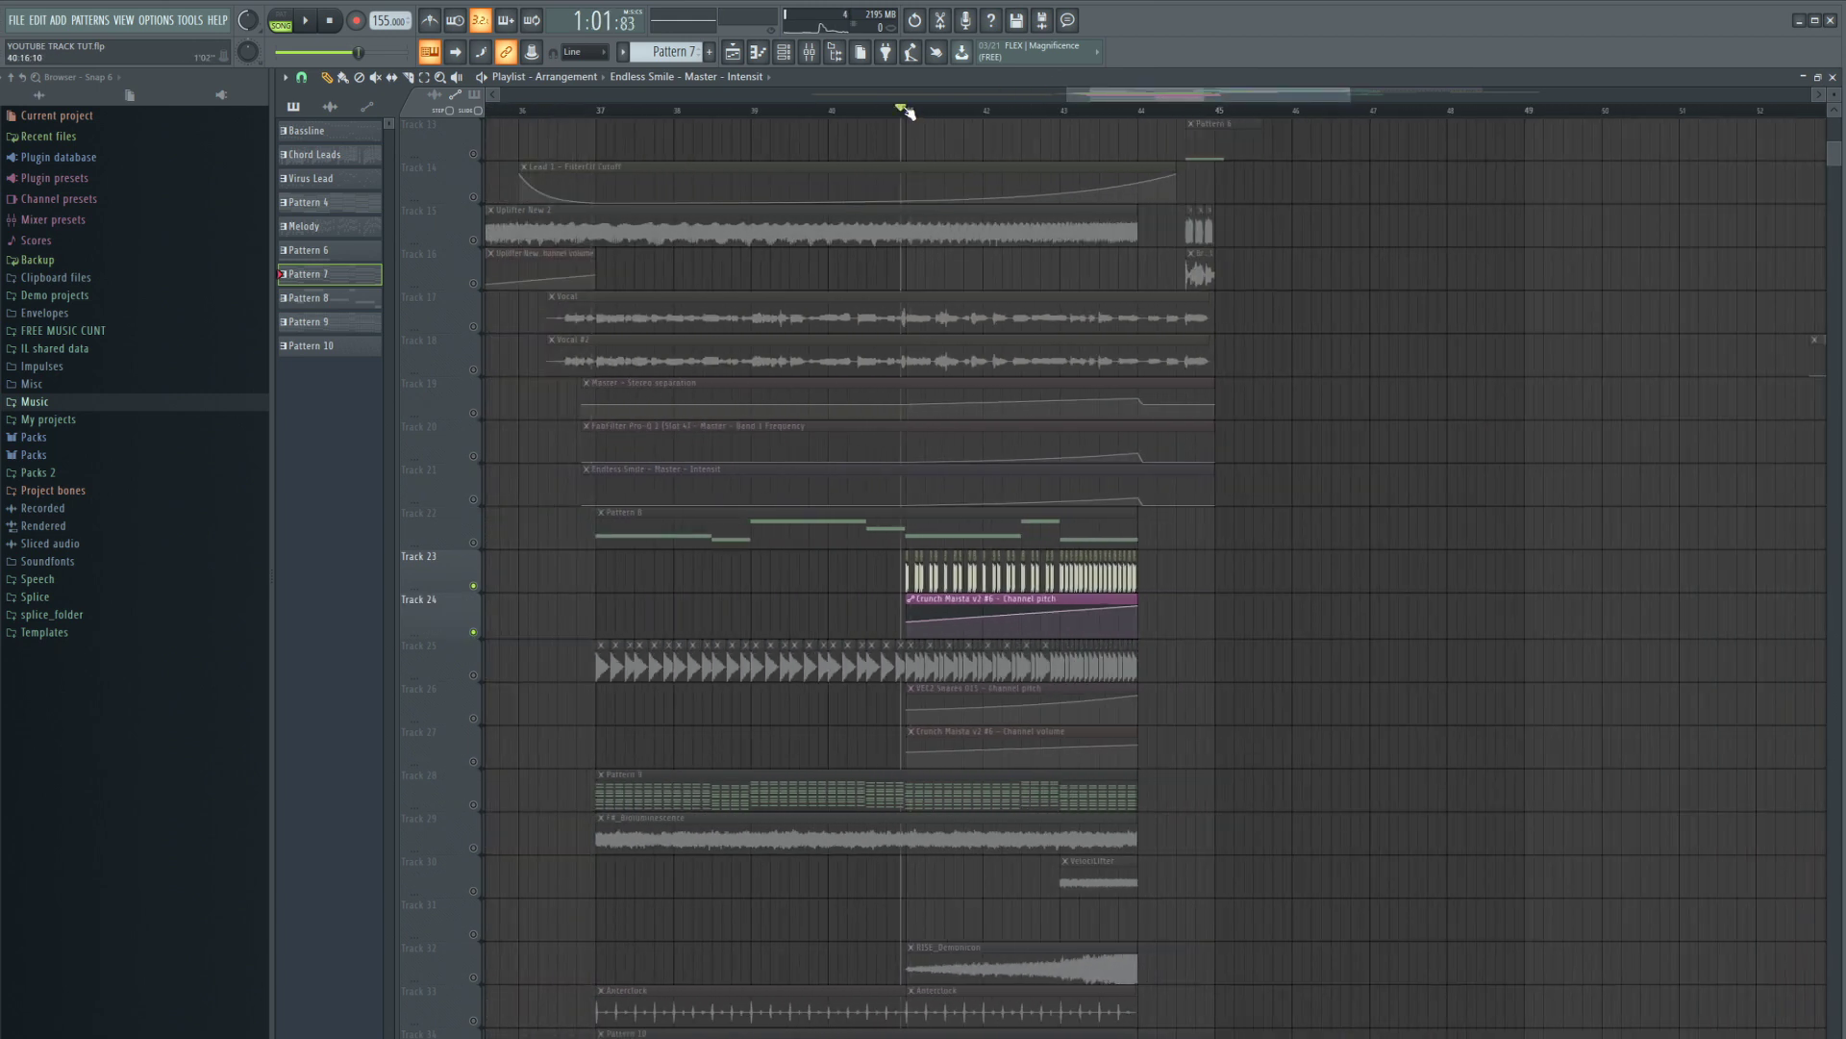
pyautogui.press('space')
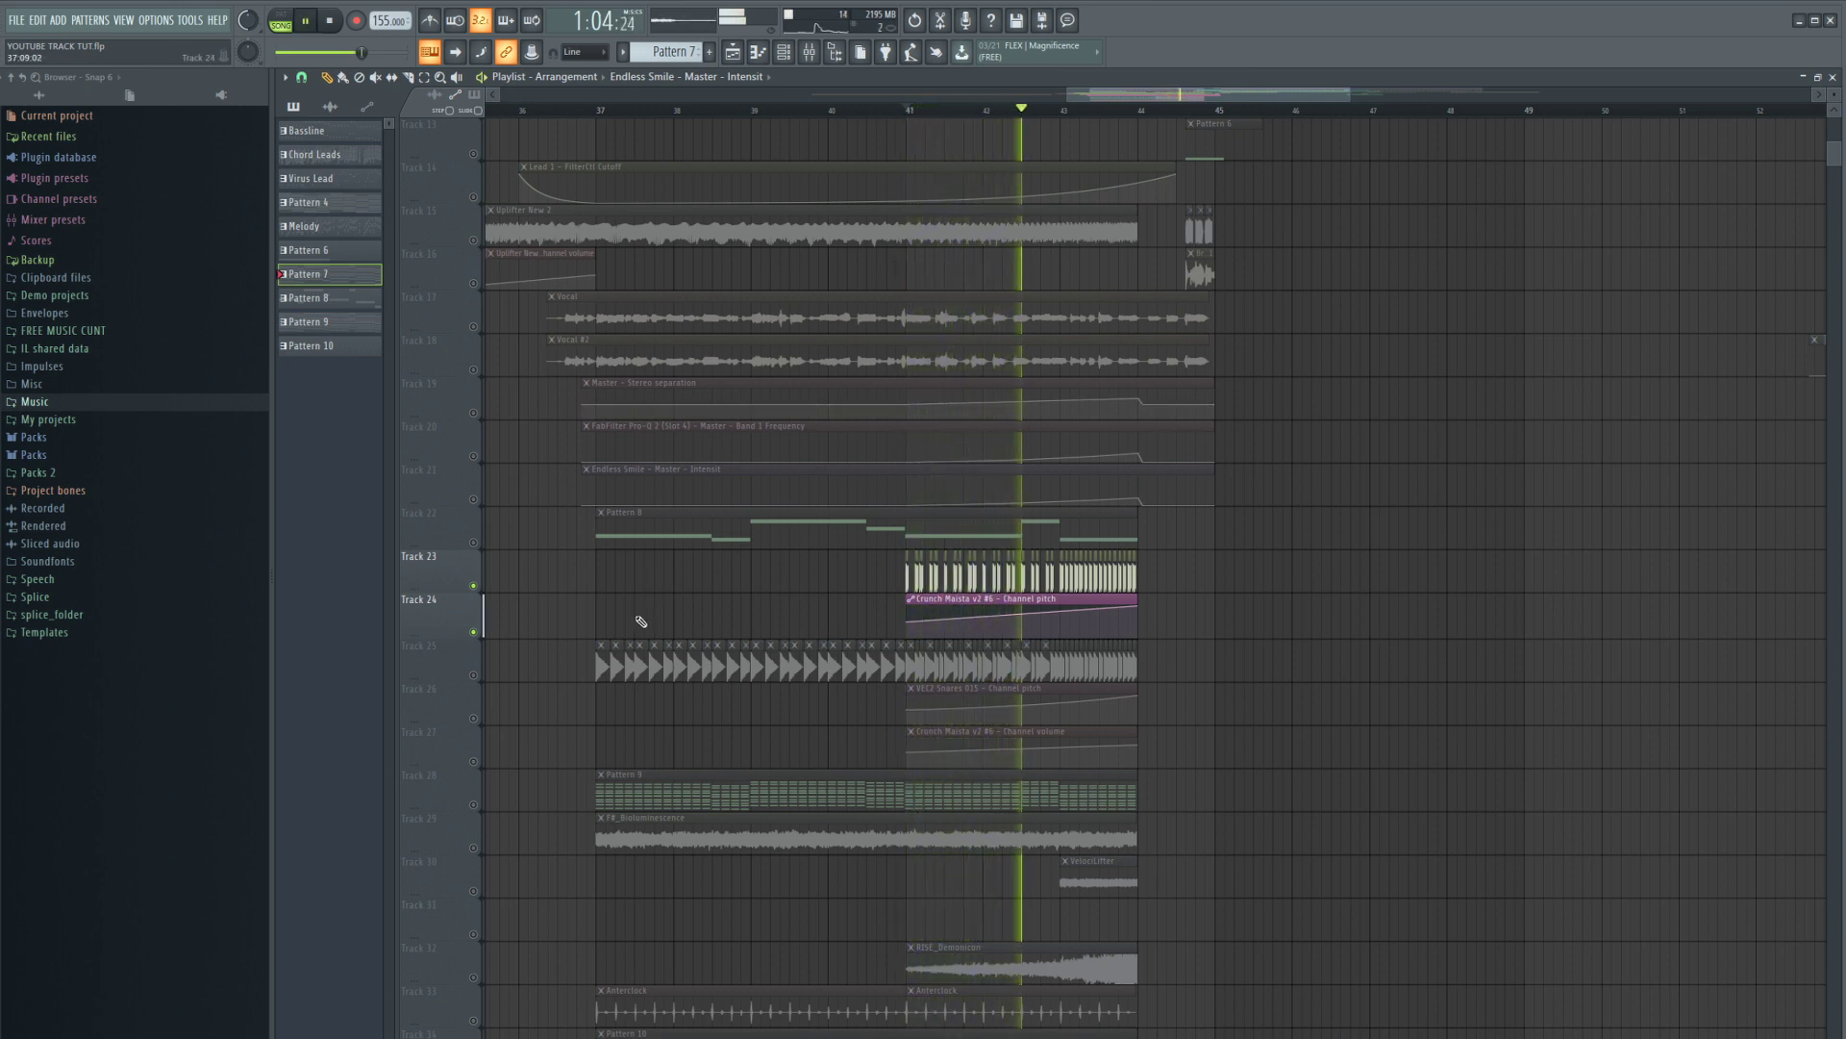
pyautogui.press('space')
pyautogui.click(474, 763)
pyautogui.press('space')
pyautogui.press('space')
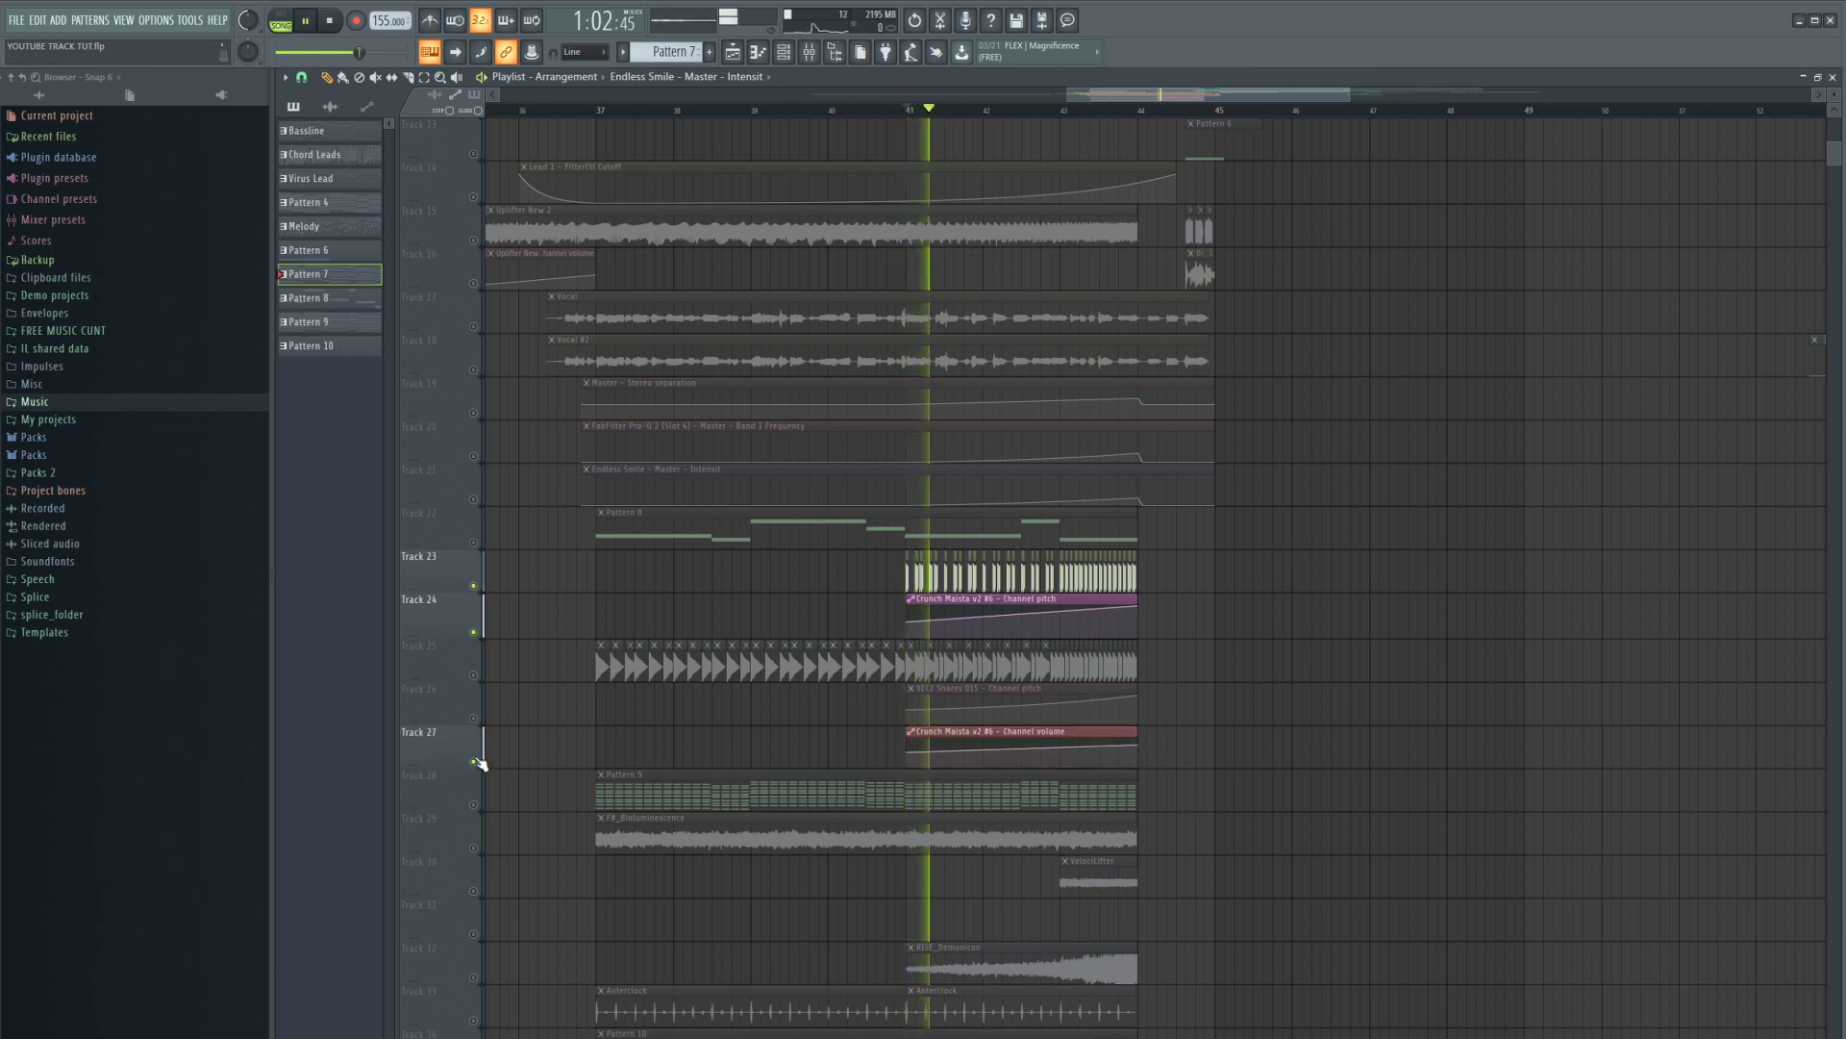
# - Solo the snare clips on track 25, play them from bar 37, and enable the VEC2 Snares pitch automation on track 26
pyautogui.rightClick(476, 677)
pyautogui.click(595, 115)
pyautogui.press('space')
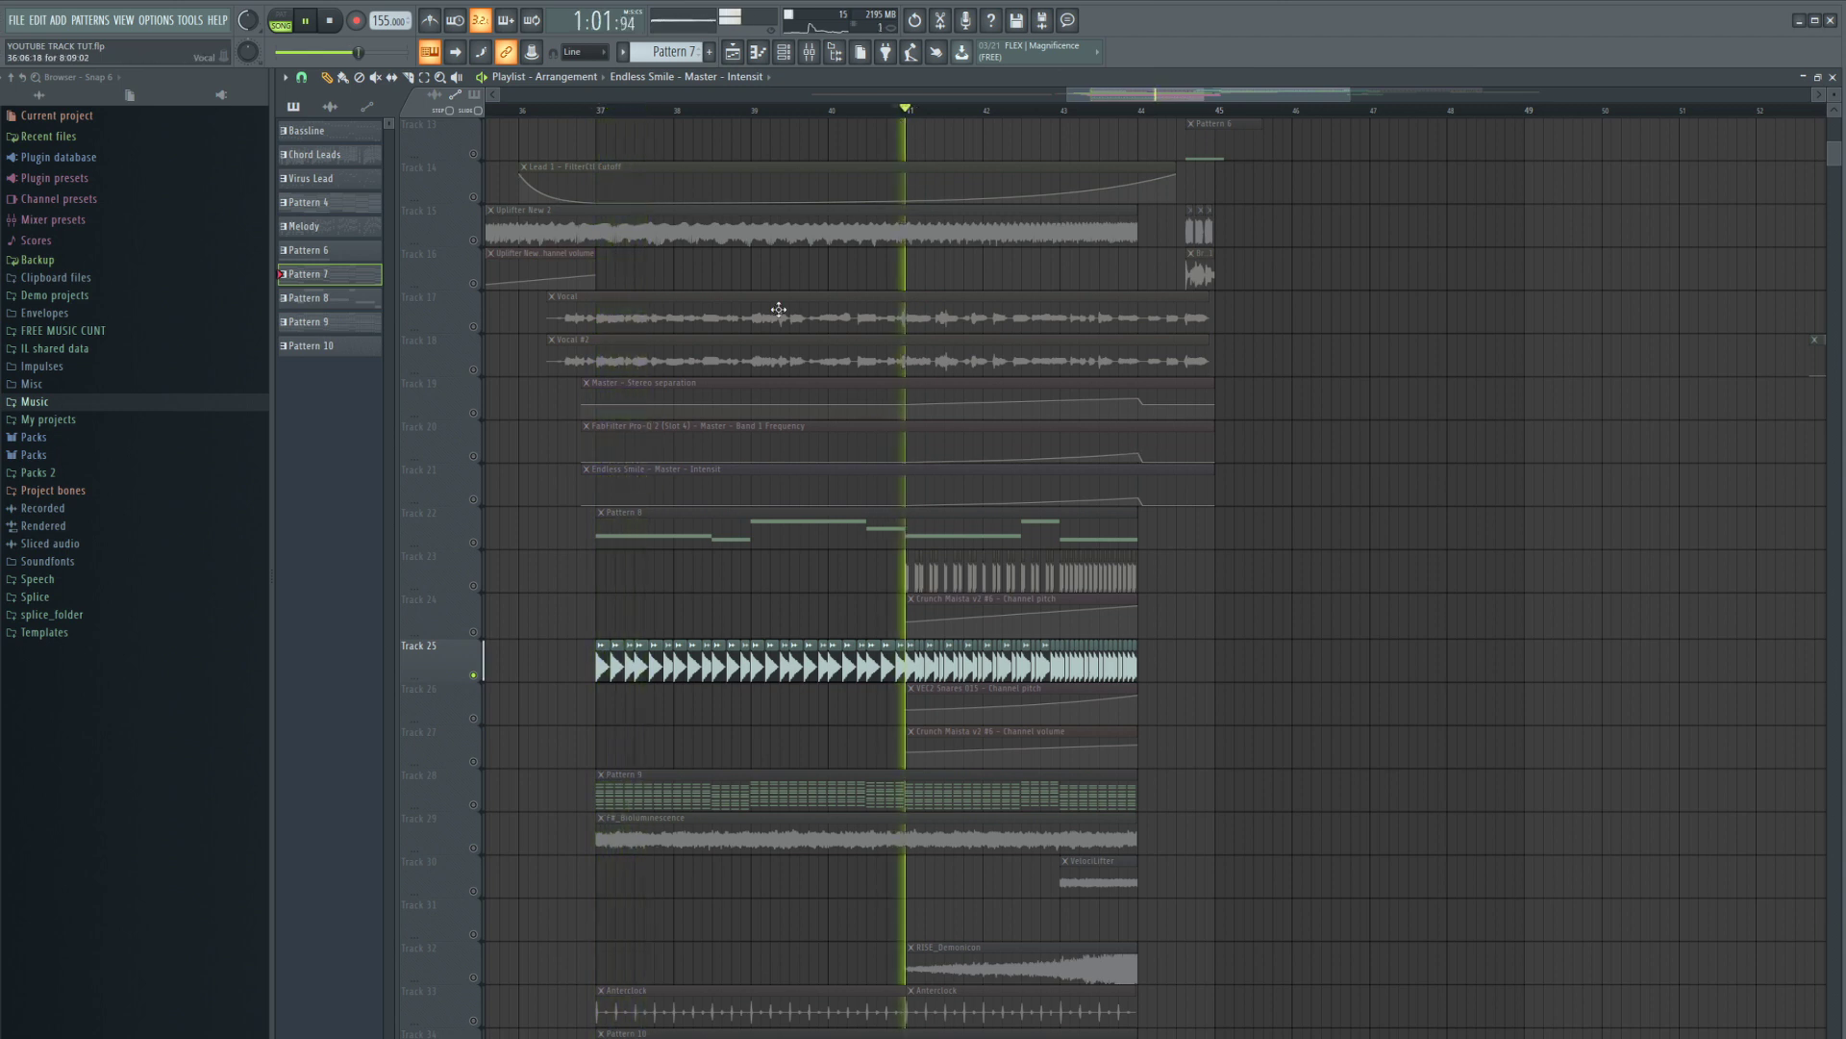
pyautogui.click(473, 718)
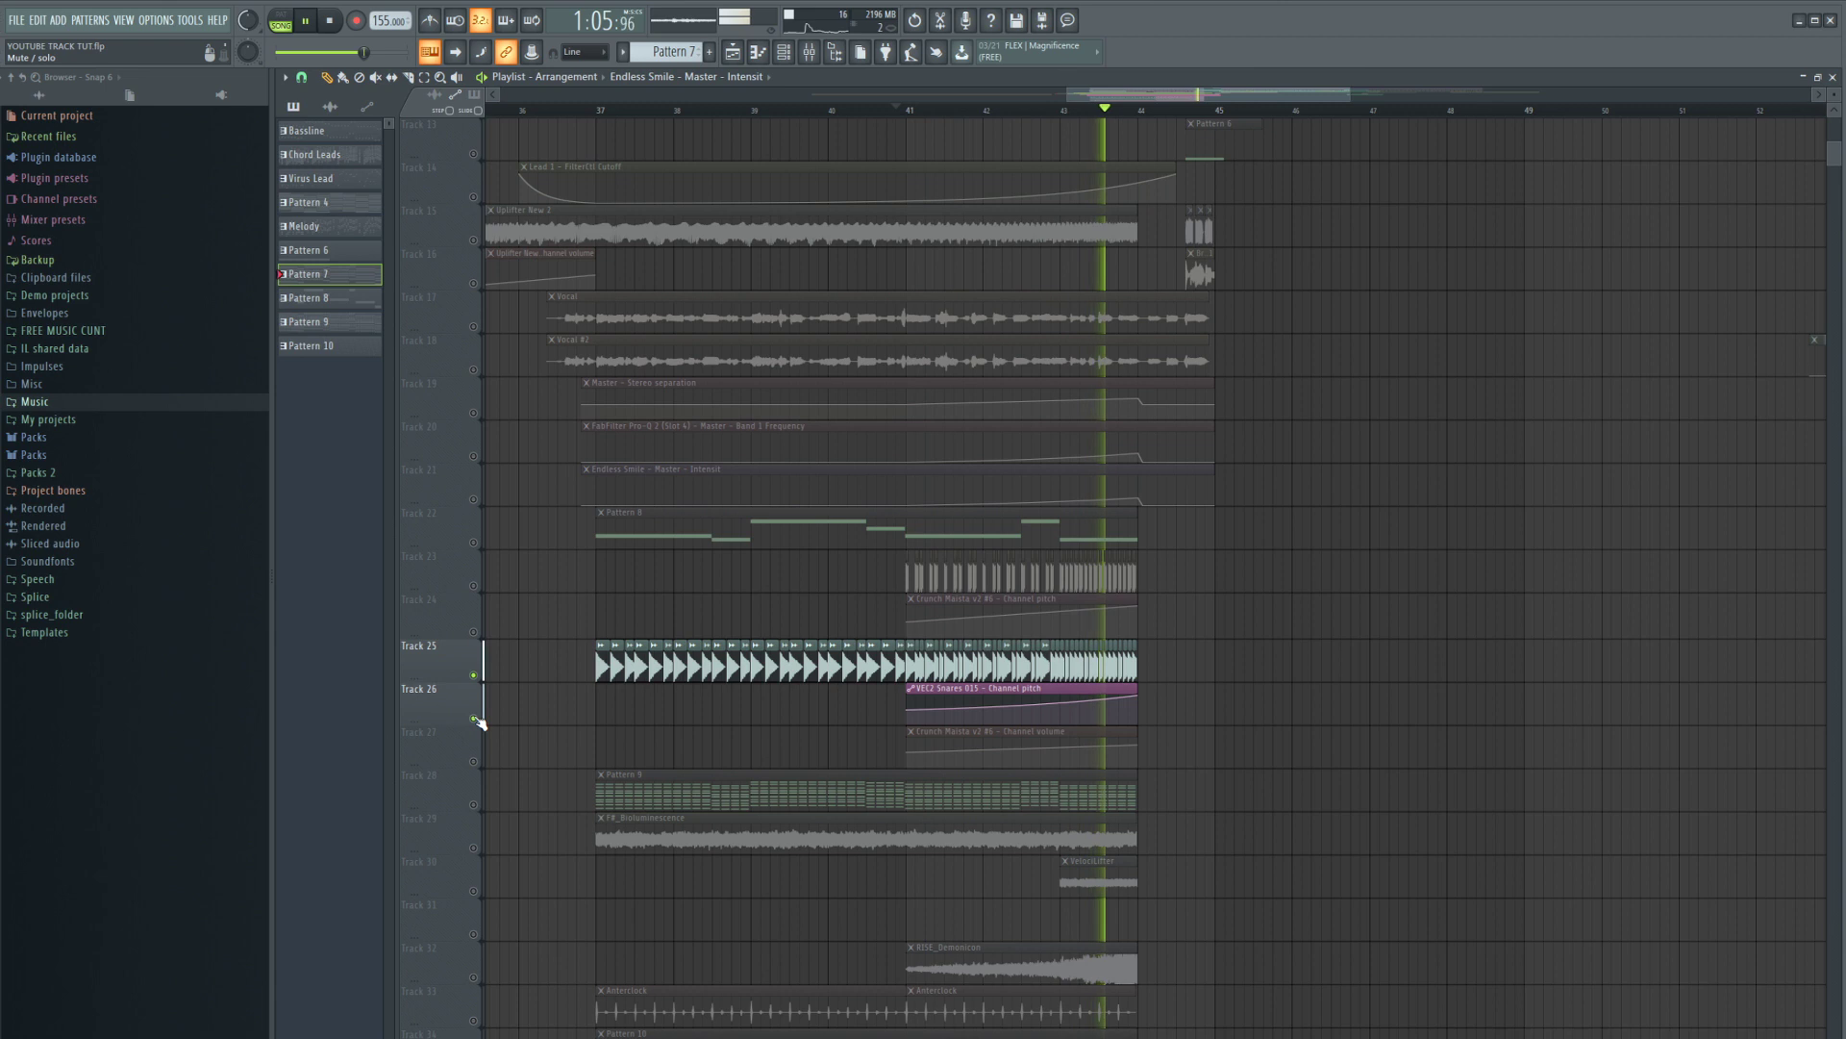
pyautogui.press('space')
# - Solo Pattern 9 on track 28, play it from bar 37, and open FabFilter Pro-Q 2 on its Sylenth1 mixer channel
pyautogui.keyDown('ctrl'); pyautogui.click(473, 804); pyautogui.keyUp('ctrl')
pyautogui.click(600, 110)
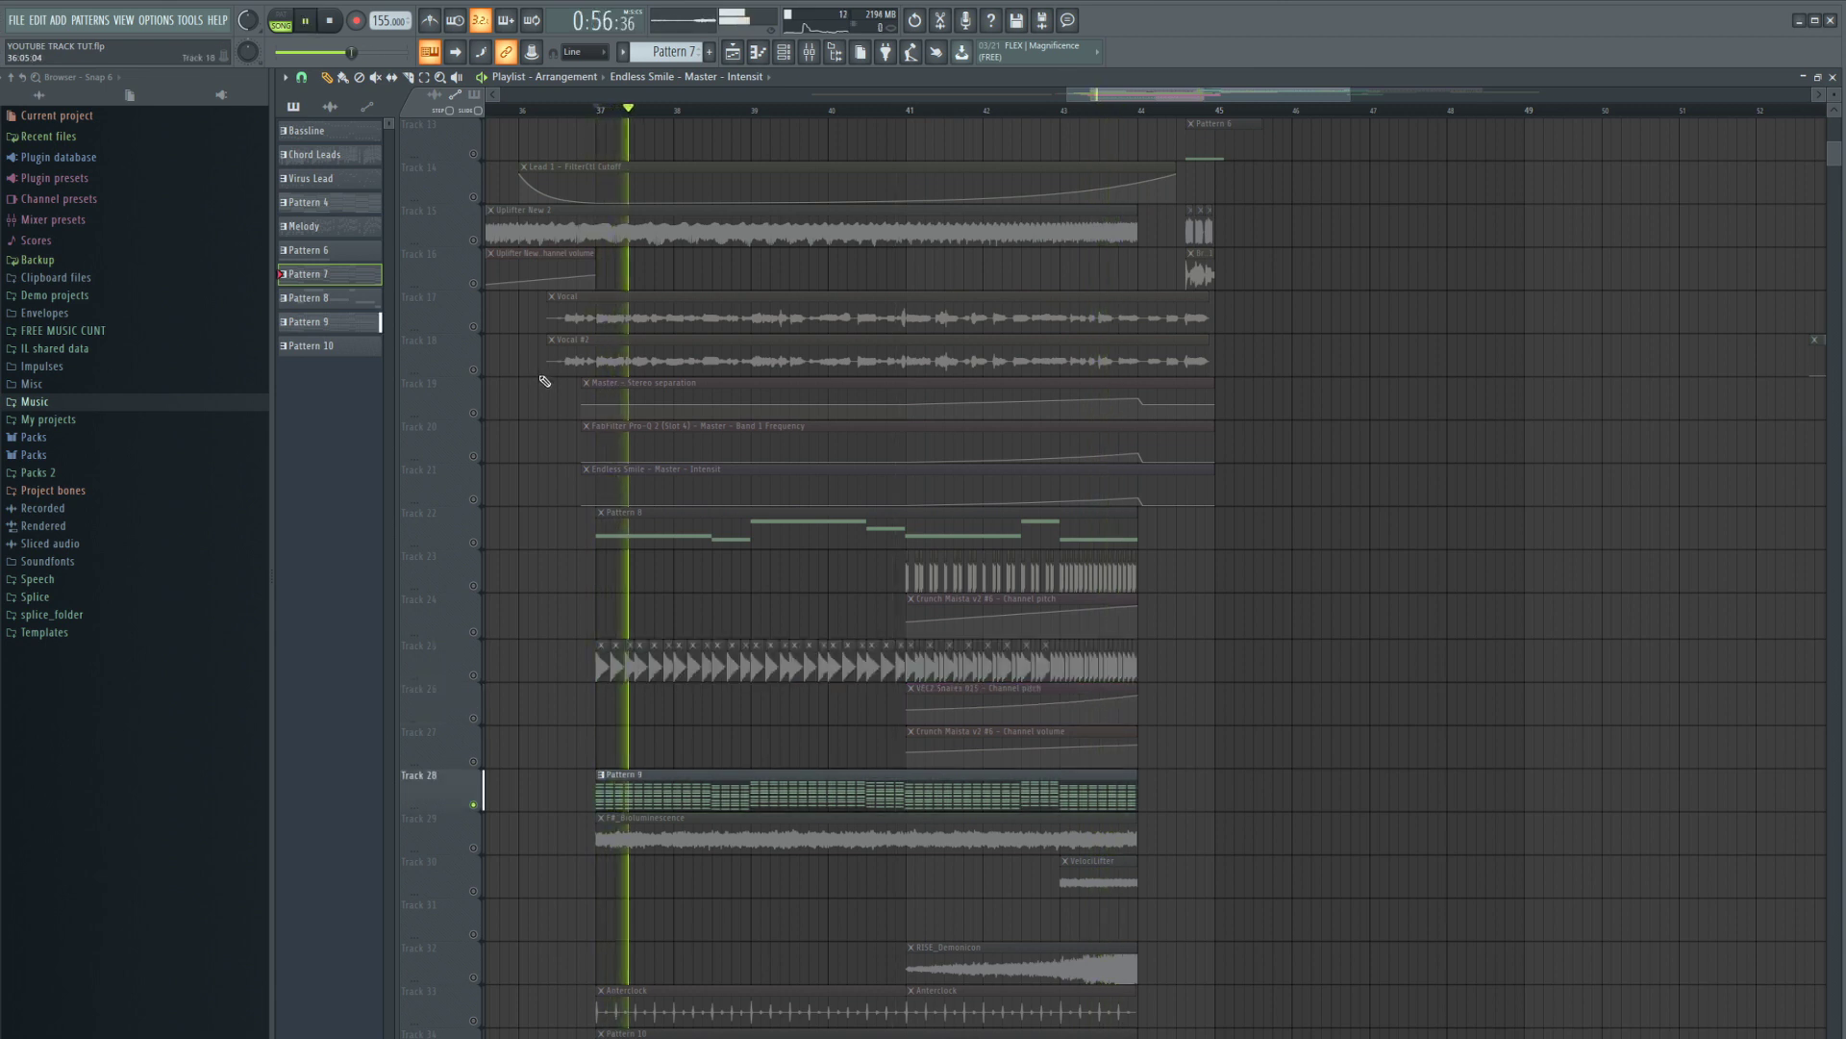
pyautogui.click(820, 54)
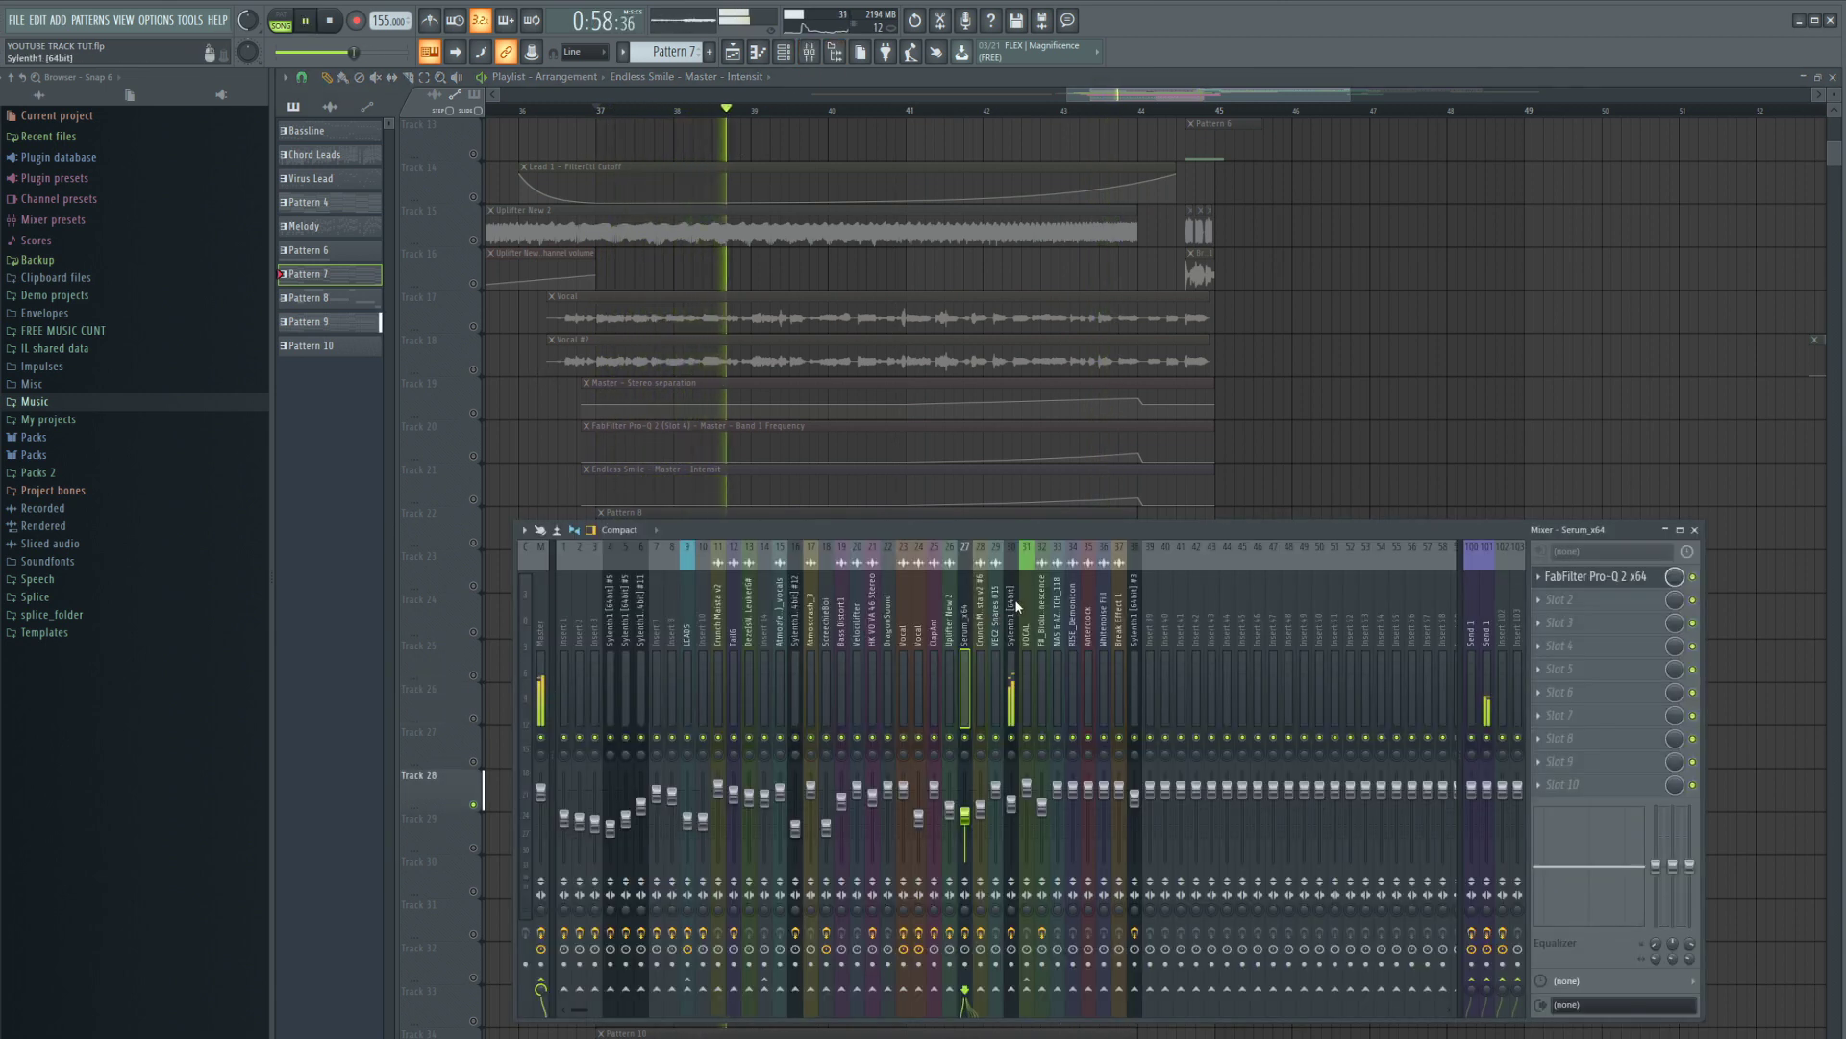
pyautogui.click(1587, 577)
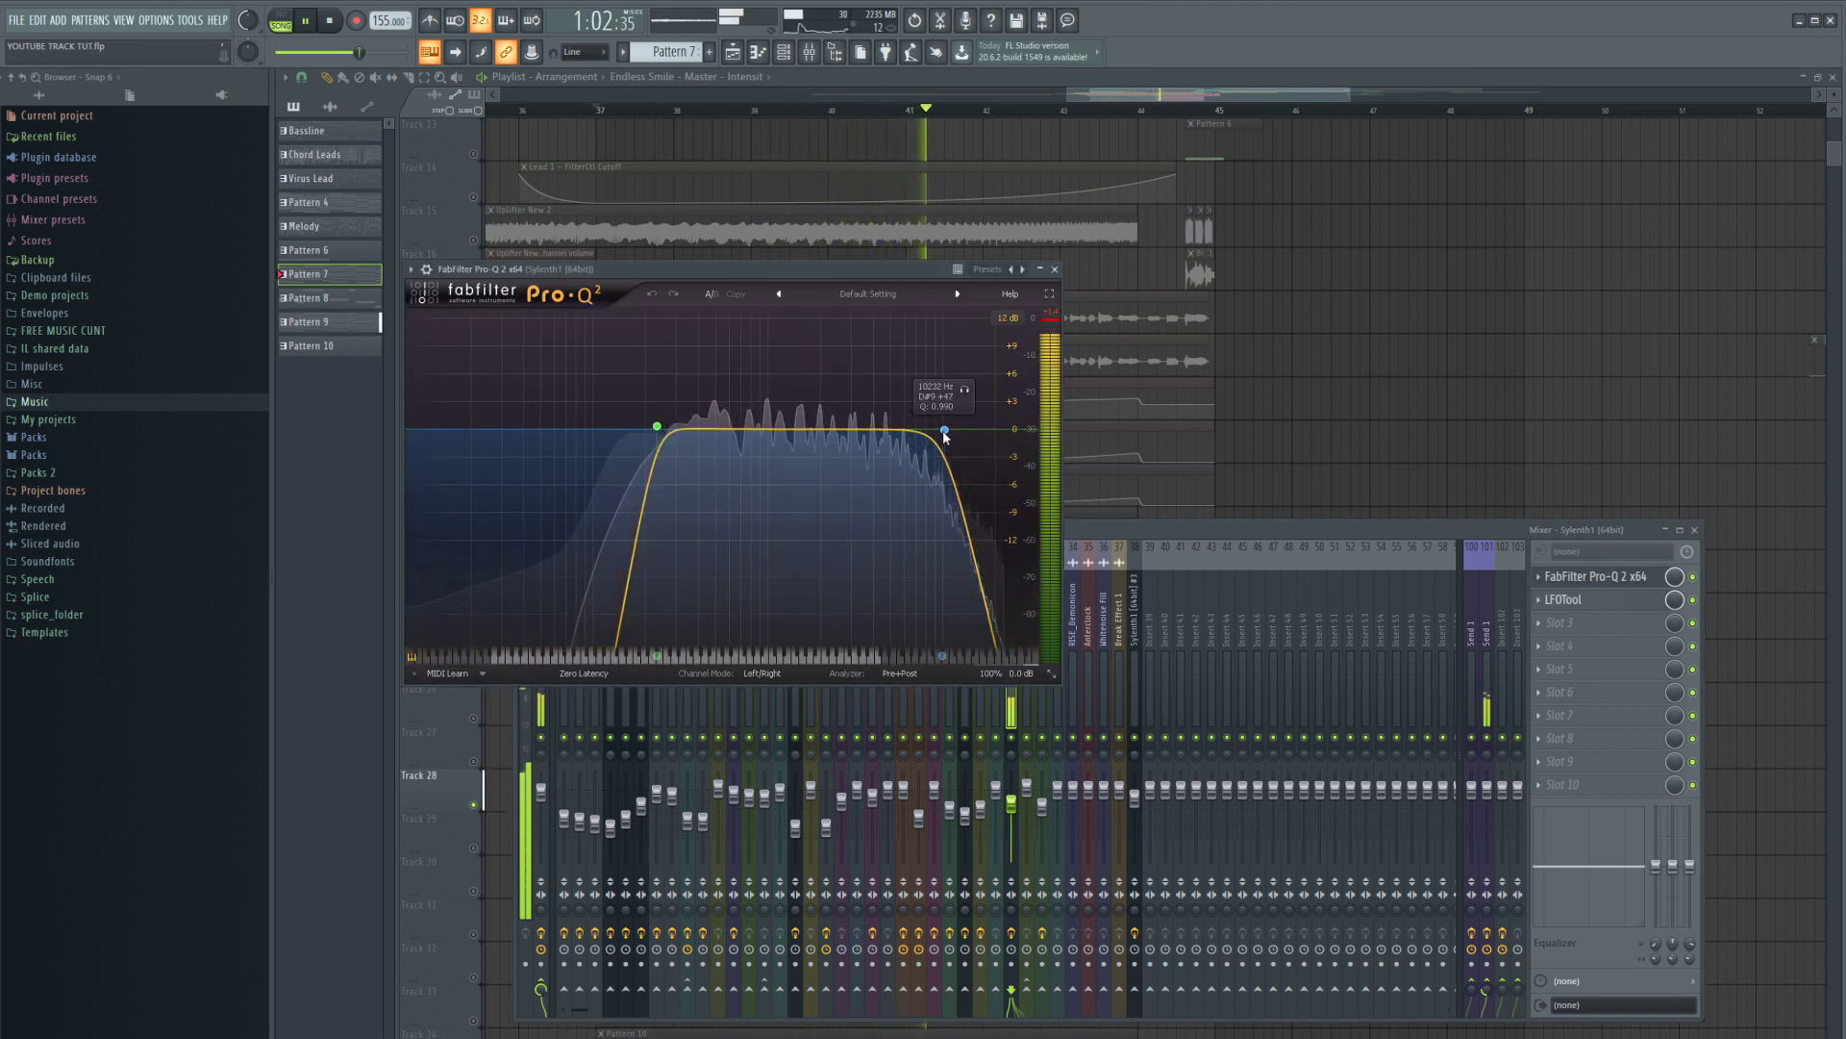
# - Close the Sylenth1 equalizer and mixer windows and audition the soloed F#_Bioluminescence clip on track 29 from bar 37
pyautogui.press('F12')
pyautogui.scroll(-2, 729, 621)
pyautogui.press('space')
pyautogui.press('space')
pyautogui.scroll(-4, 536, 762)
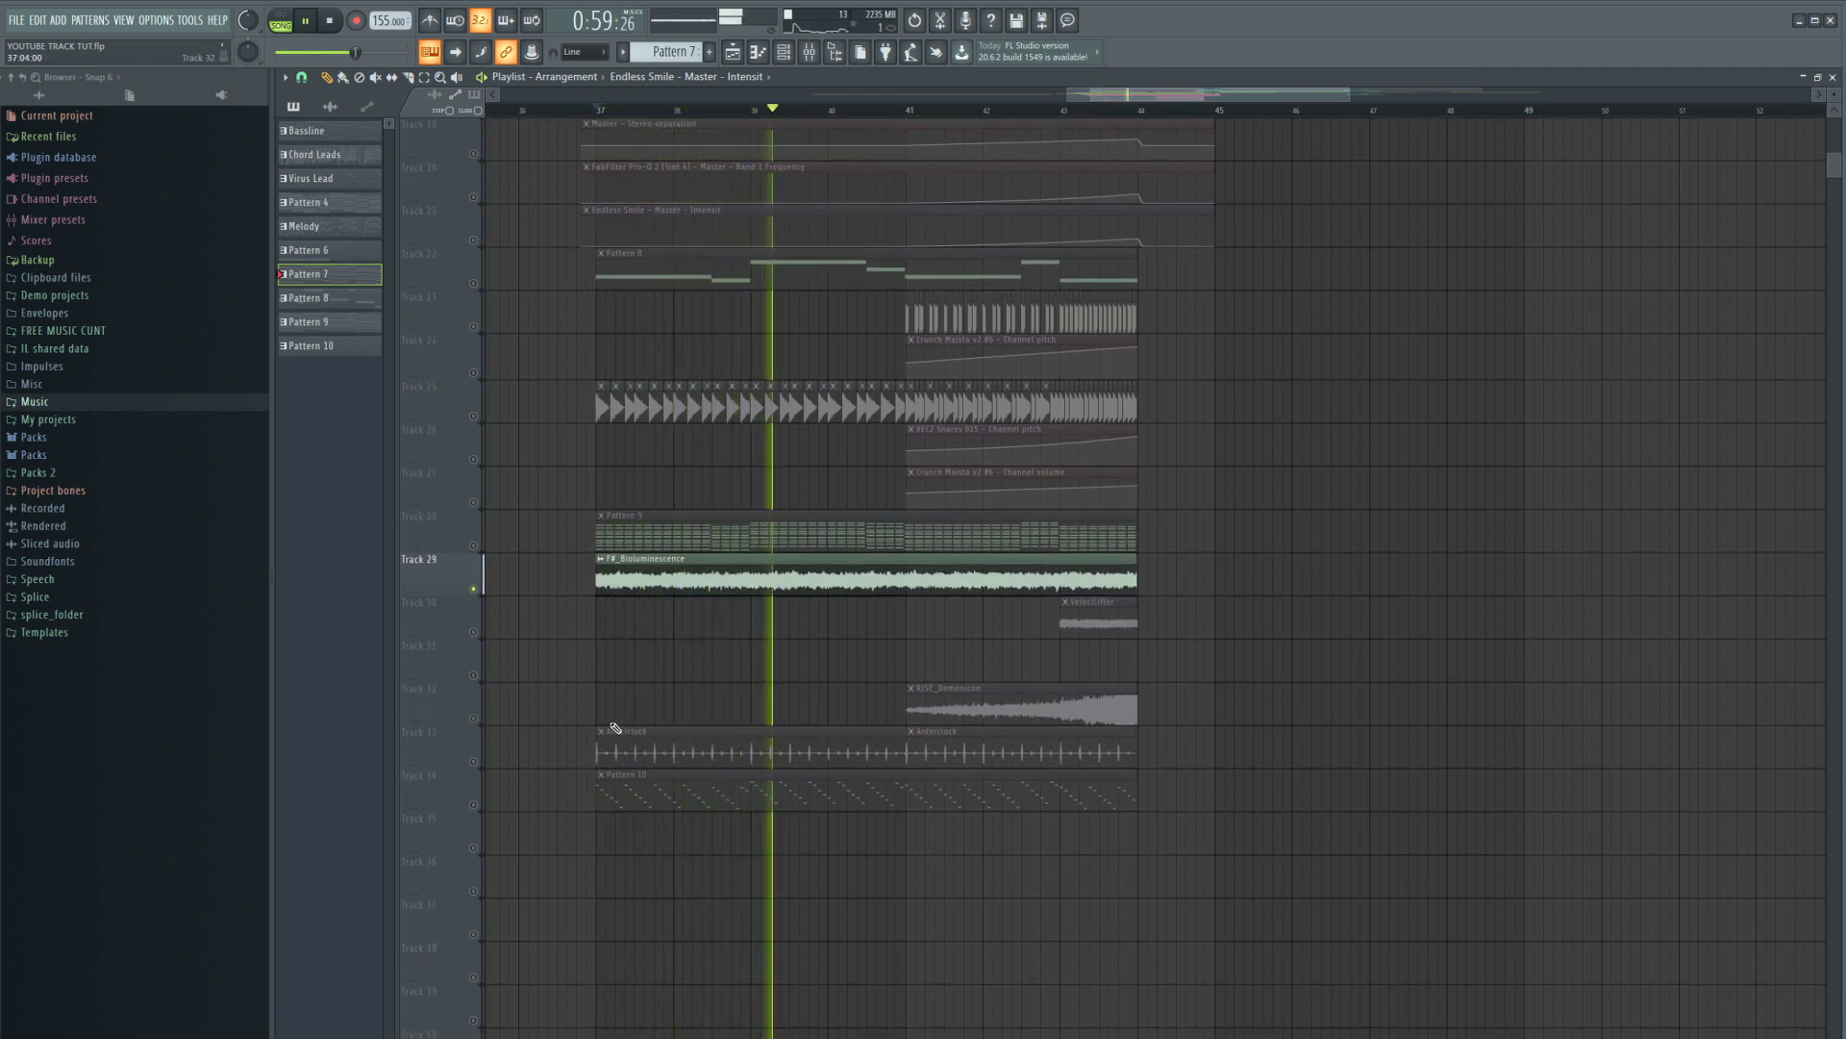
pyautogui.press('space')
# - Solo the Anterclock clips on track 33, play them from bar 37, and bring in tracks 30 and 32 during playback
pyautogui.click(553, 733)
pyautogui.scroll(-2, 605, 641)
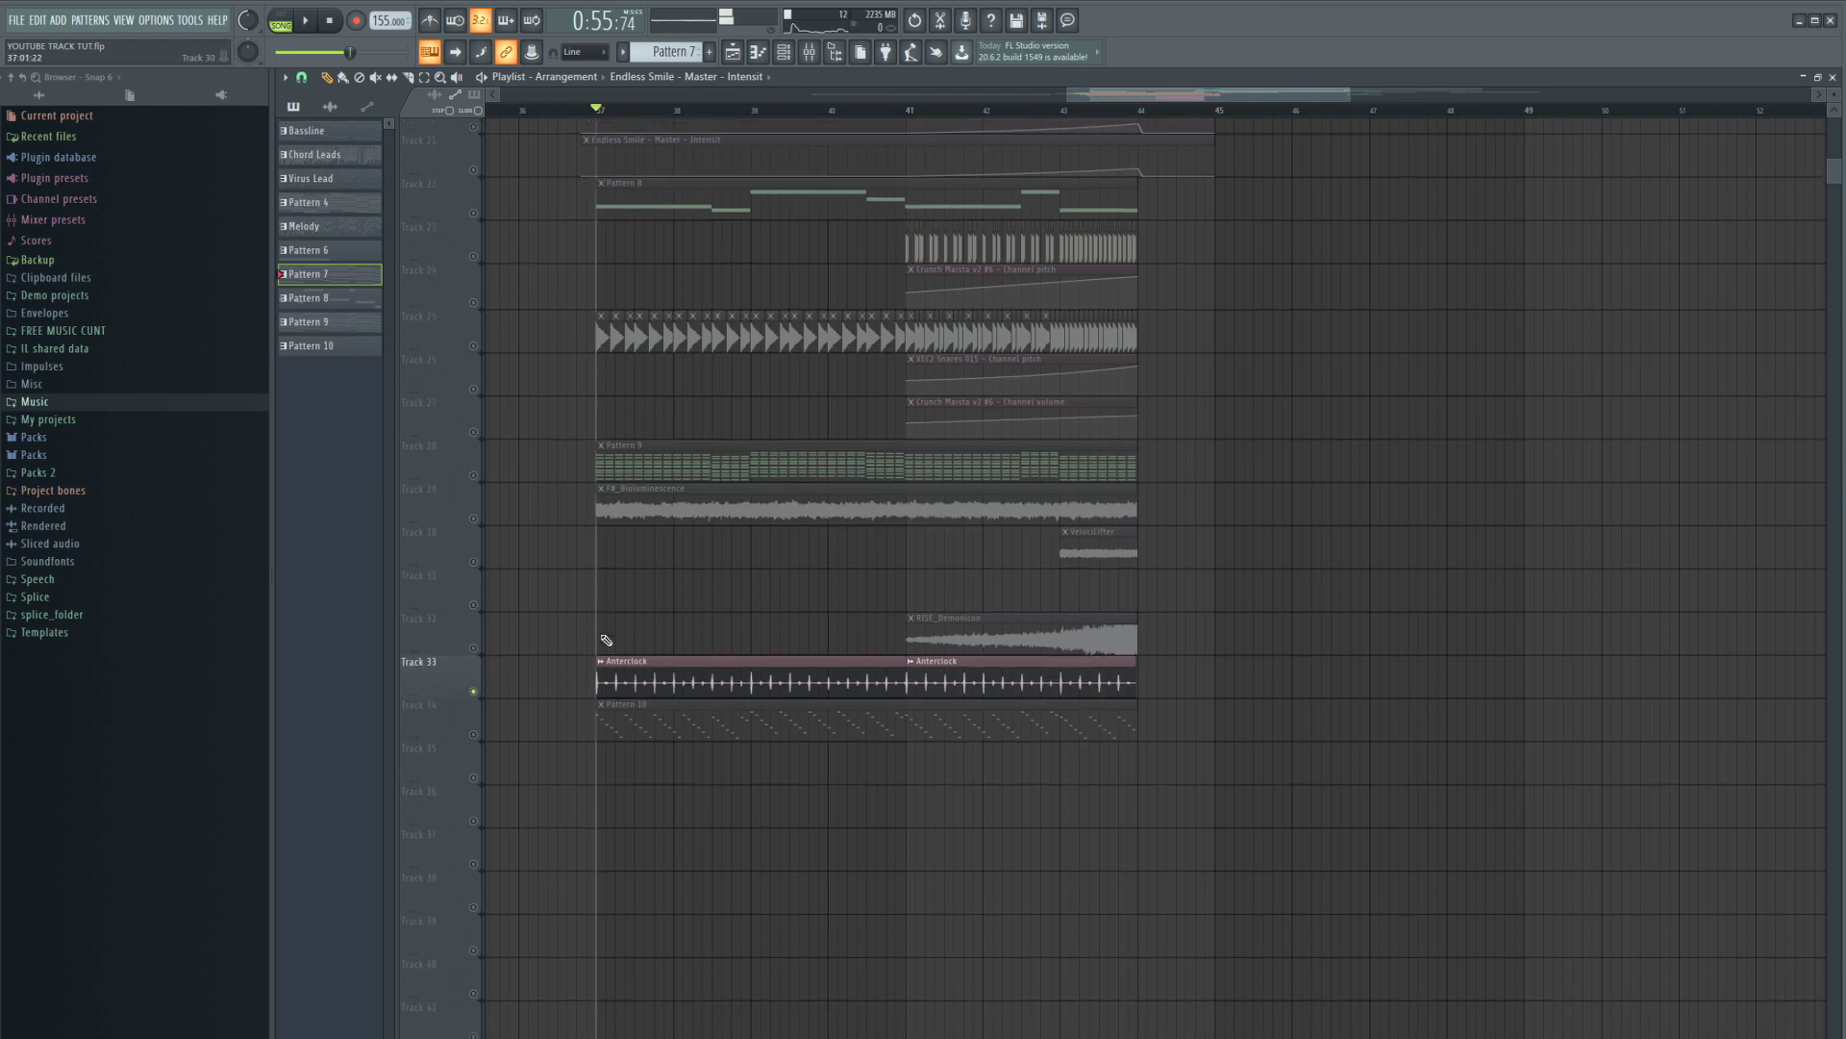
pyautogui.press('space')
pyautogui.scroll(-3, 606, 640)
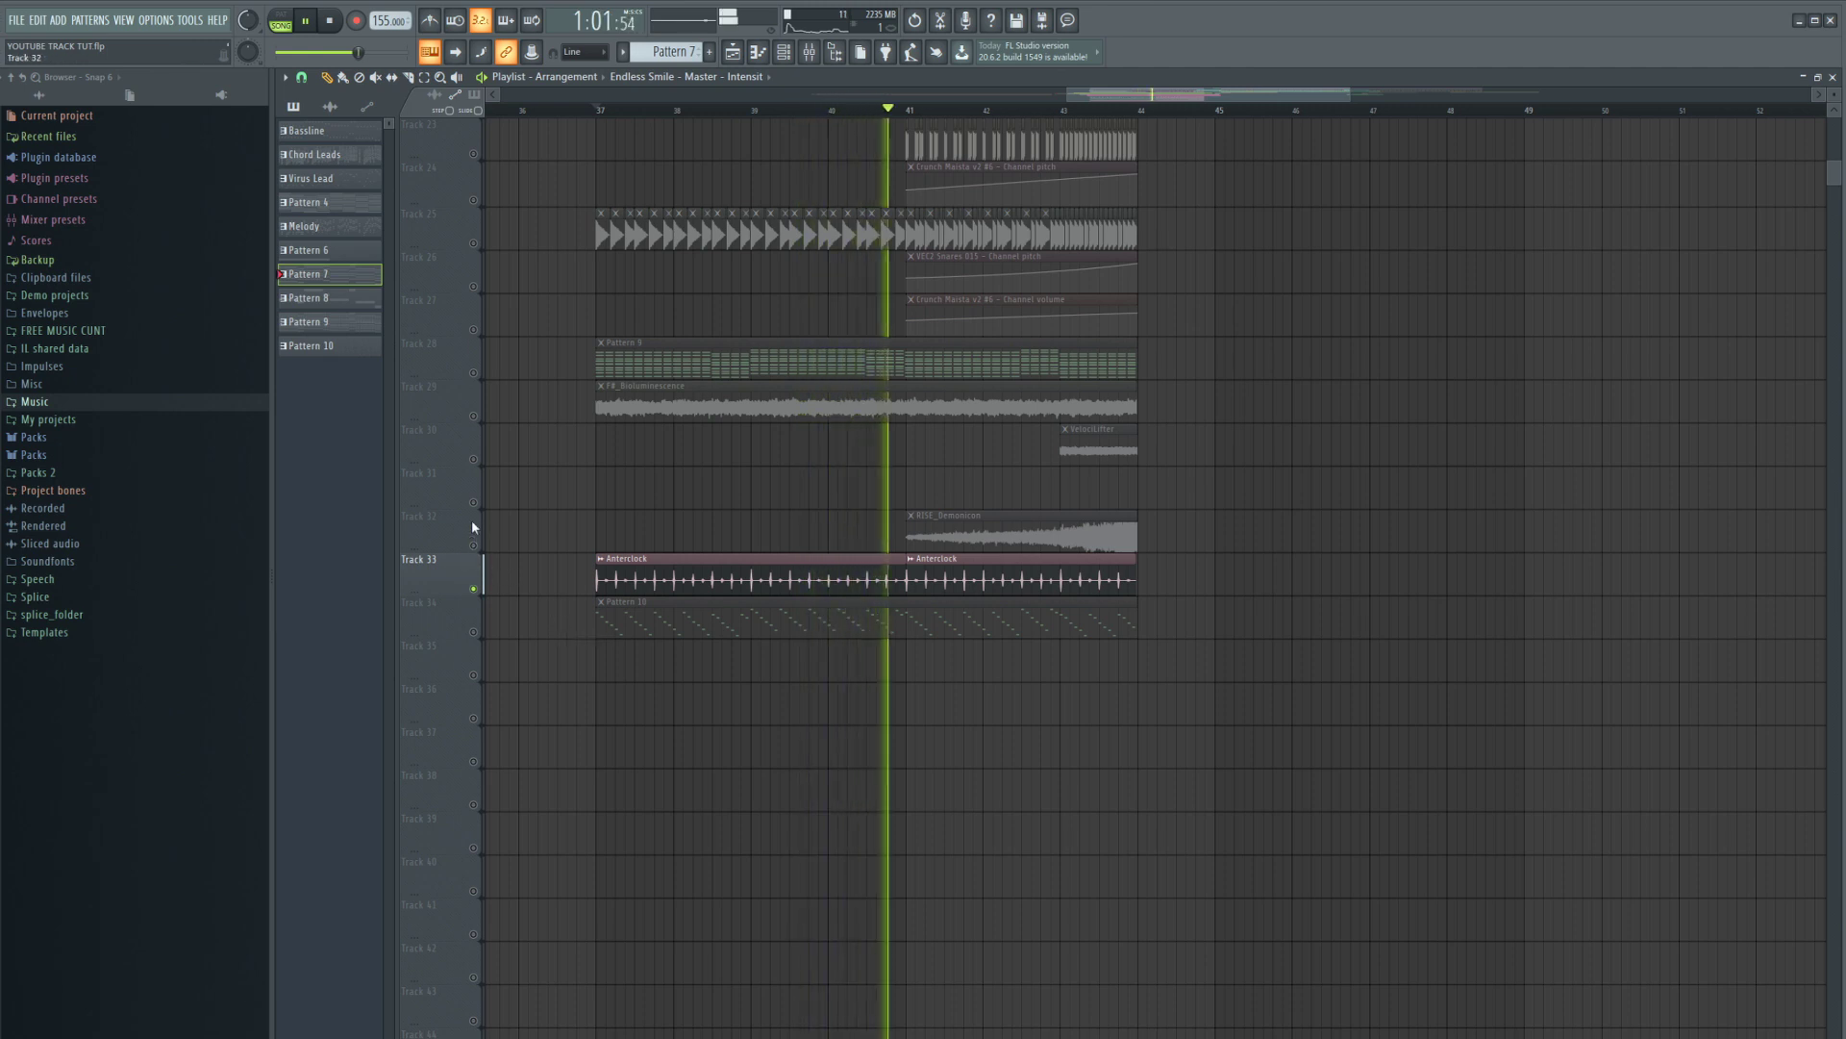
pyautogui.click(473, 459)
pyautogui.click(473, 546)
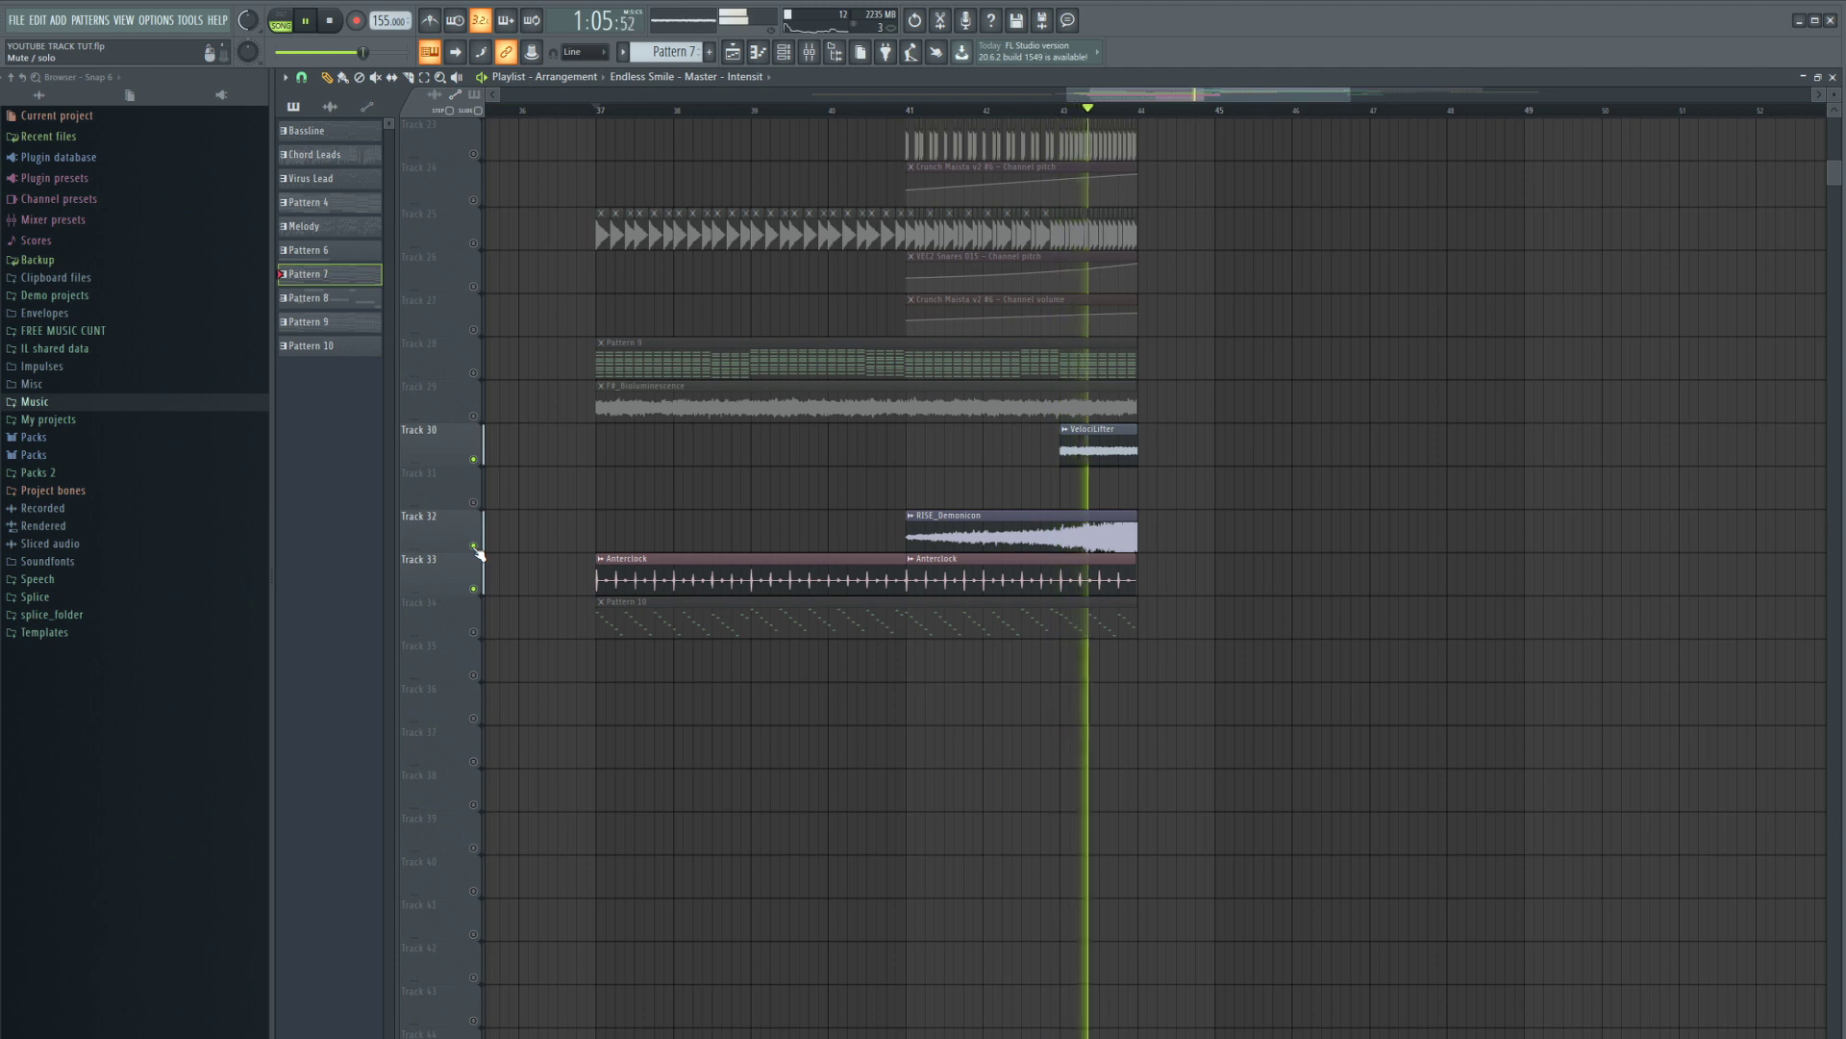
pyautogui.press('space')
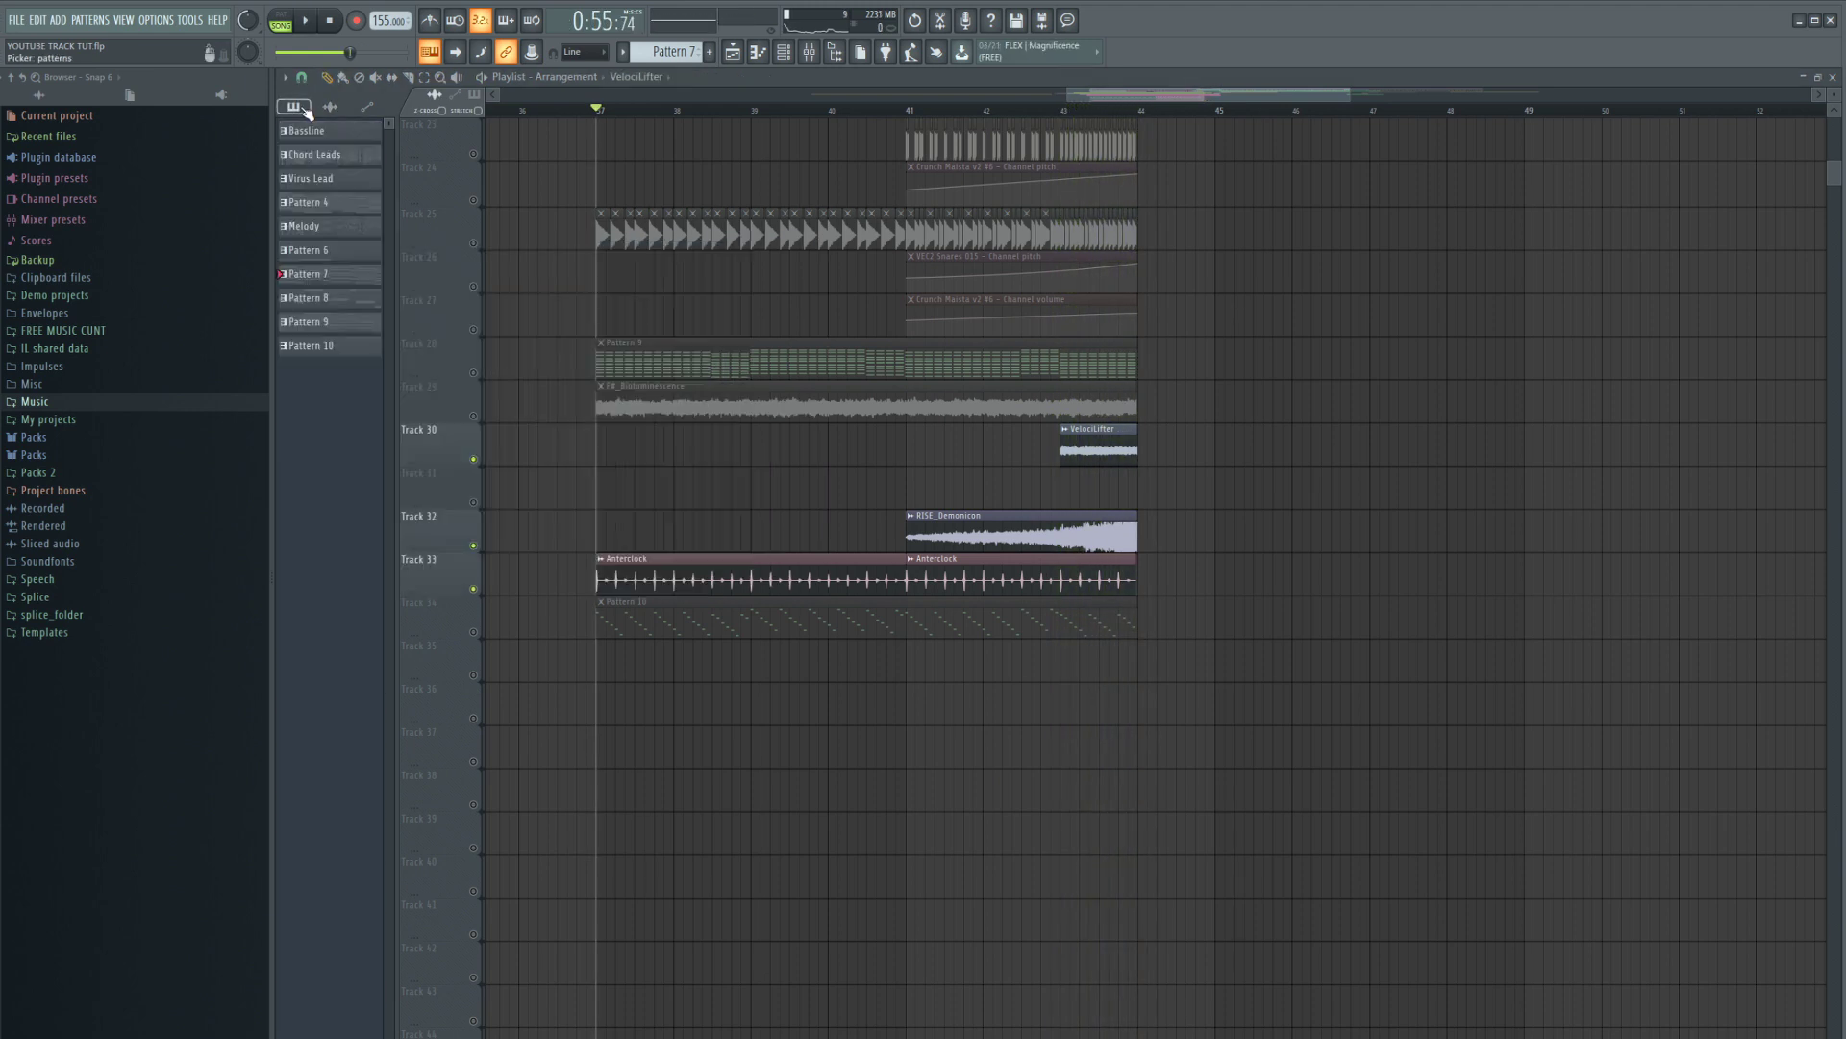
# - Inspect the VelociLifter sample's channel settings, close them, and return the picker to the pattern list
pyautogui.moveTo(1121, 491); pyautogui.dragTo(1092, 443)
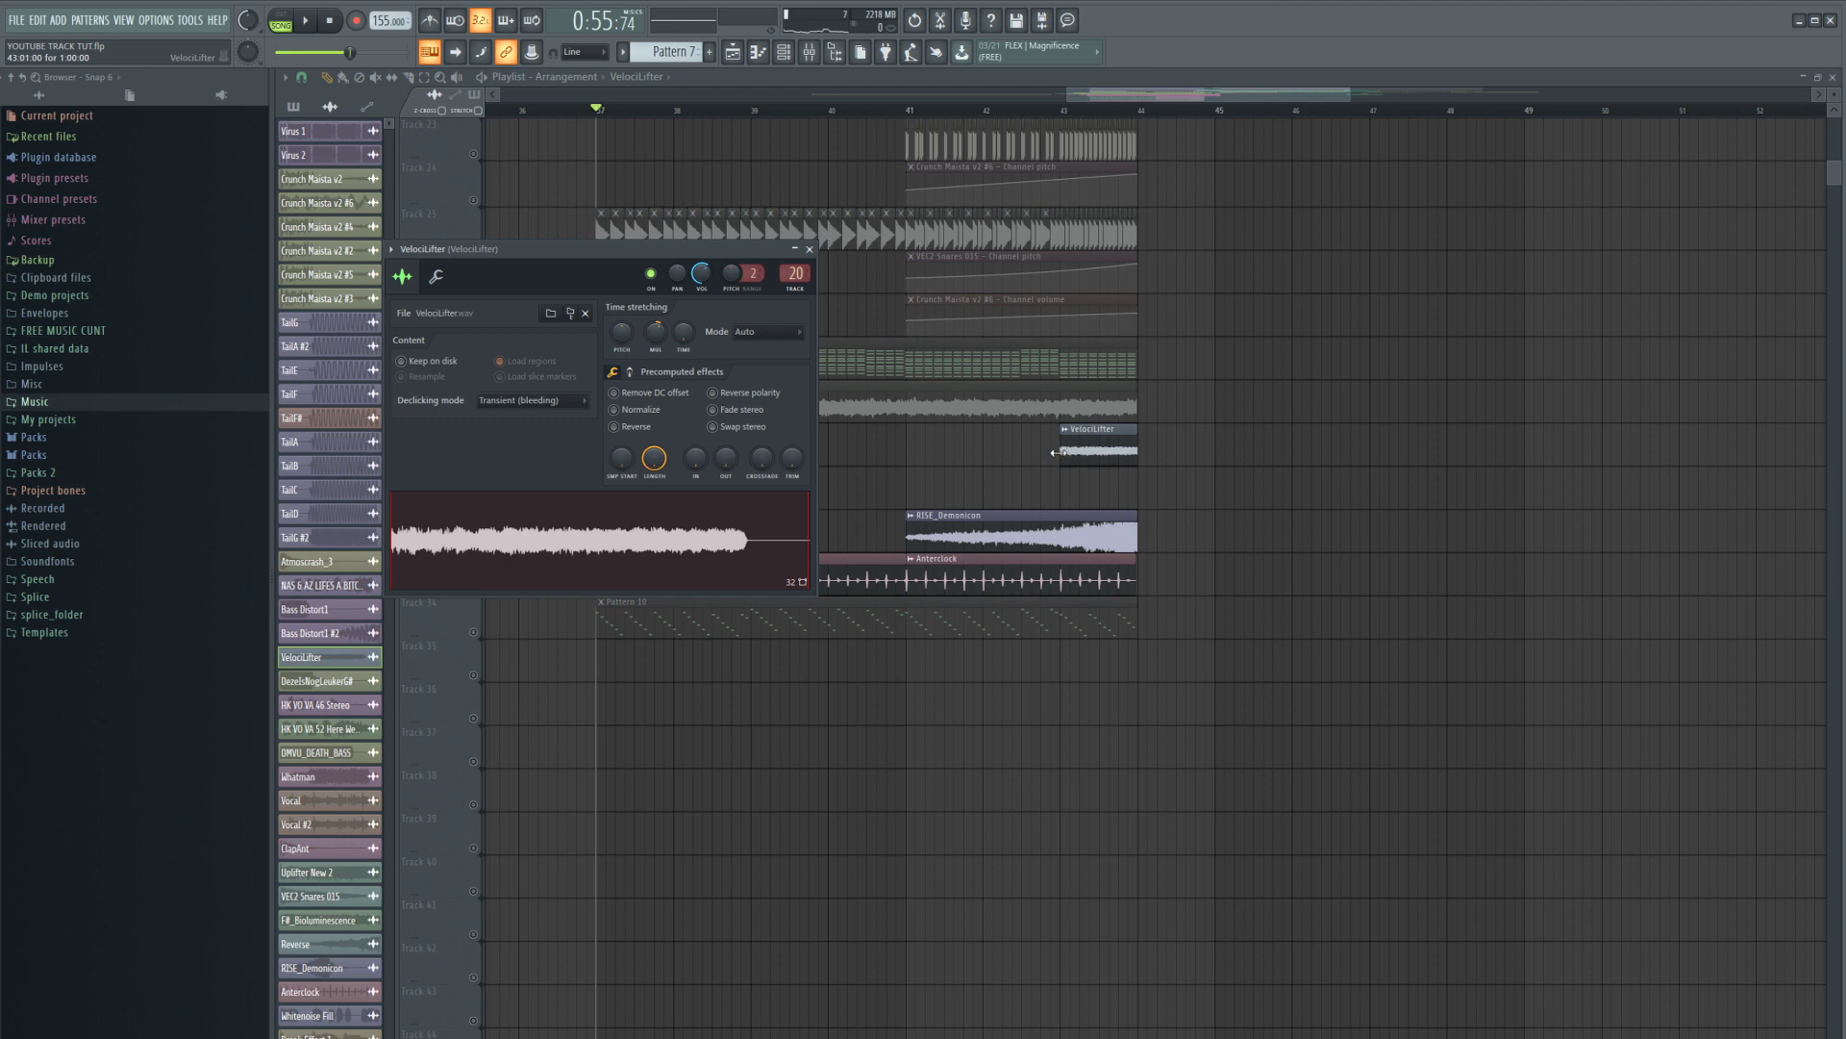
pyautogui.press('Escape')
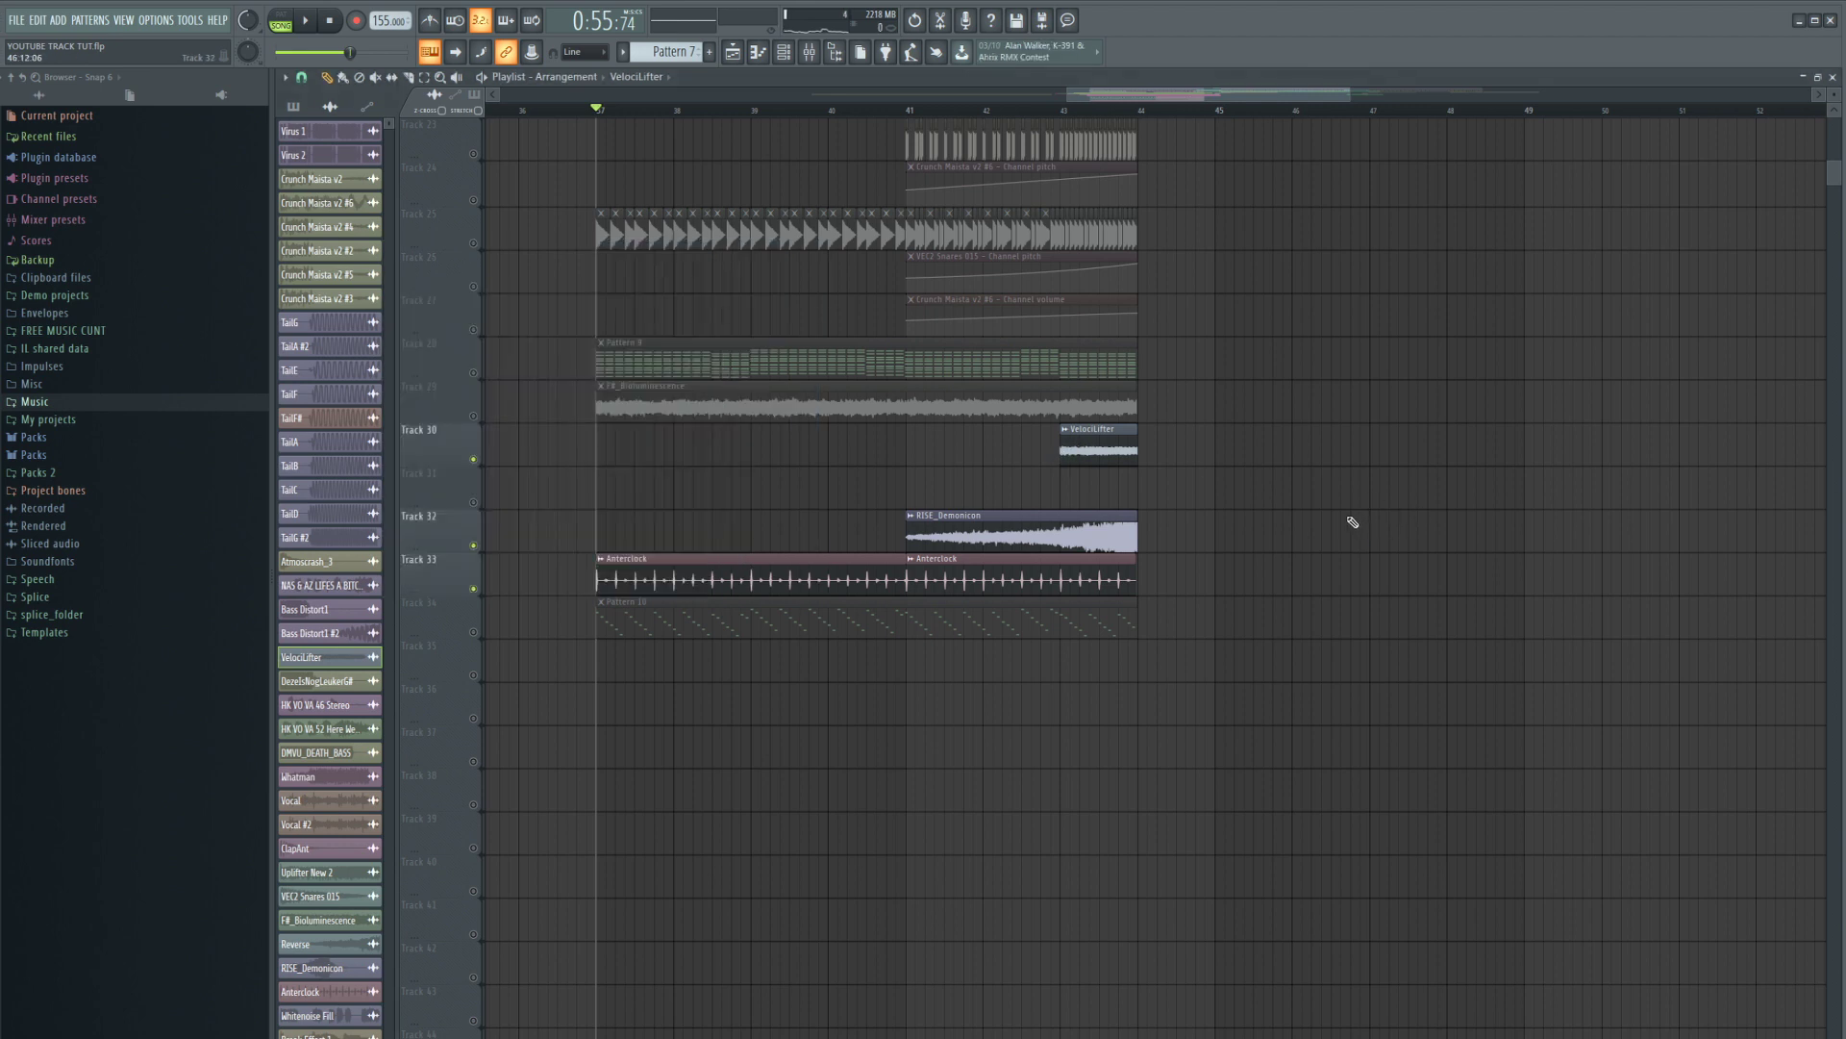
pyautogui.click(294, 107)
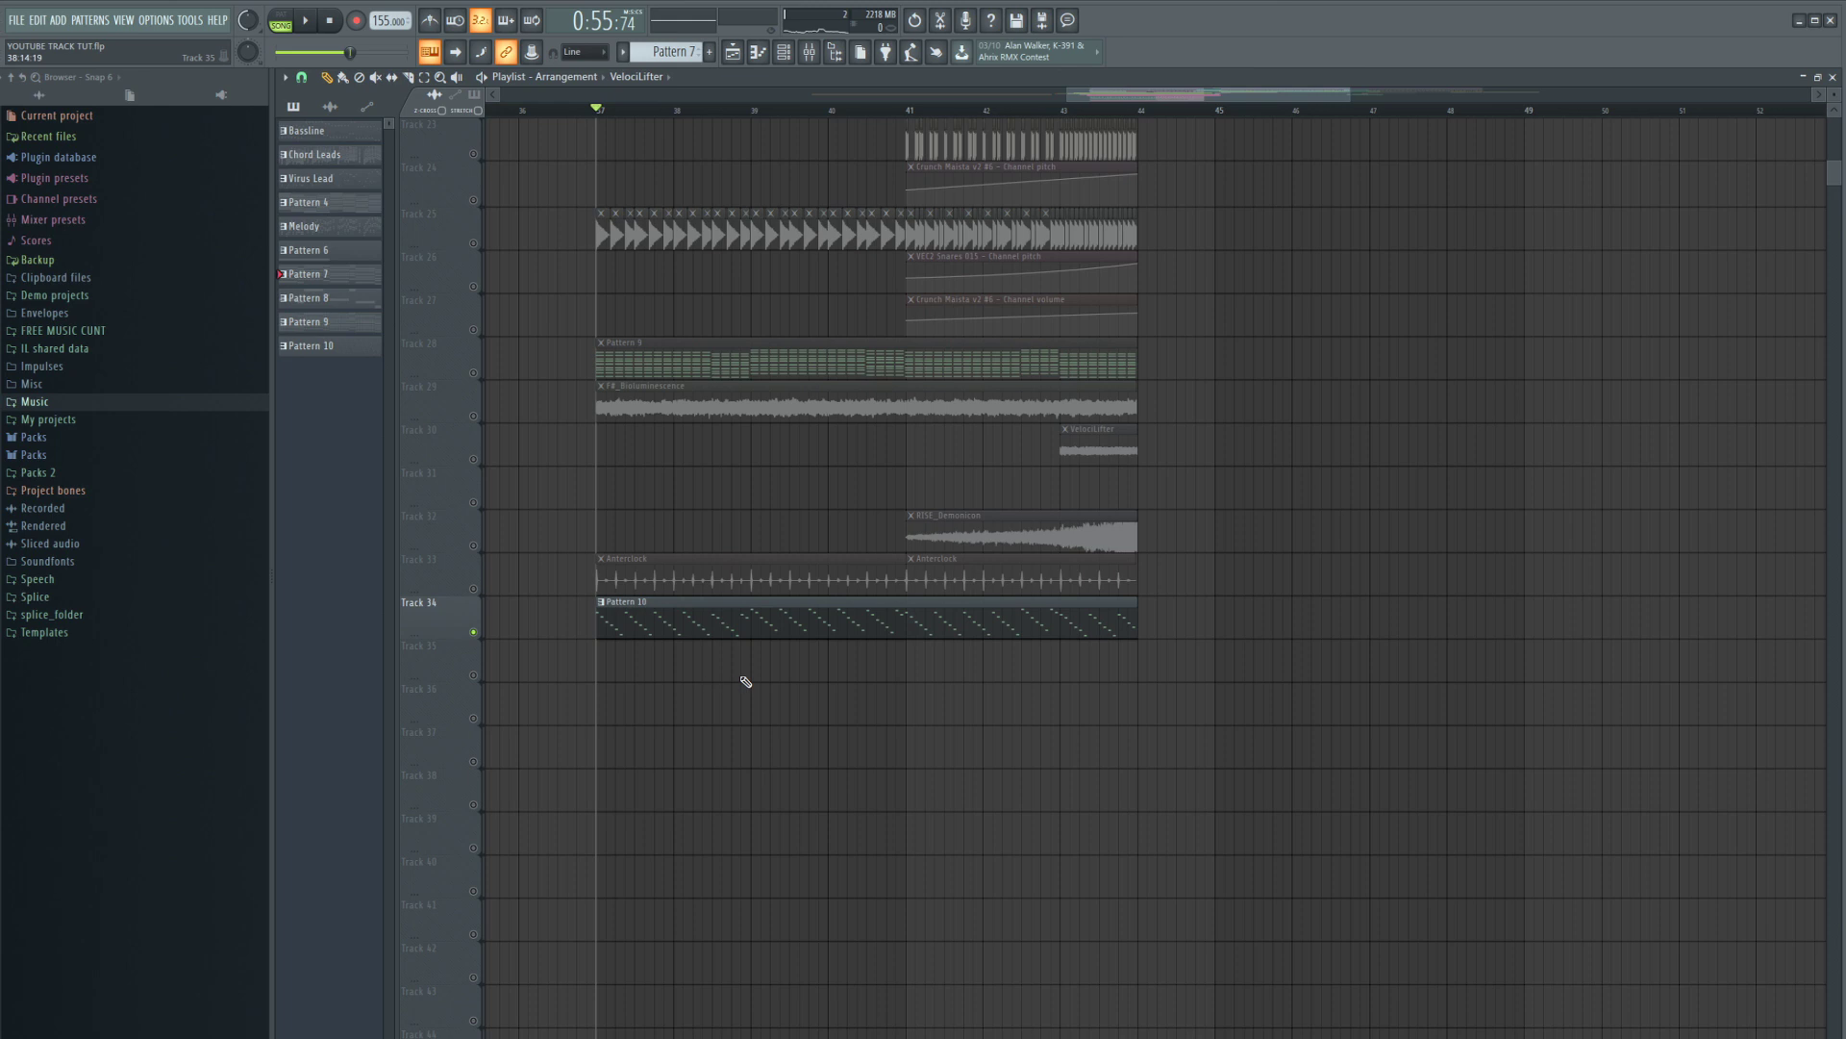
# - Play the soloed Pattern 10 on track 34 and open its Sylenth1 [64bit] #3 instrument from the channel rack
pyautogui.press('space')
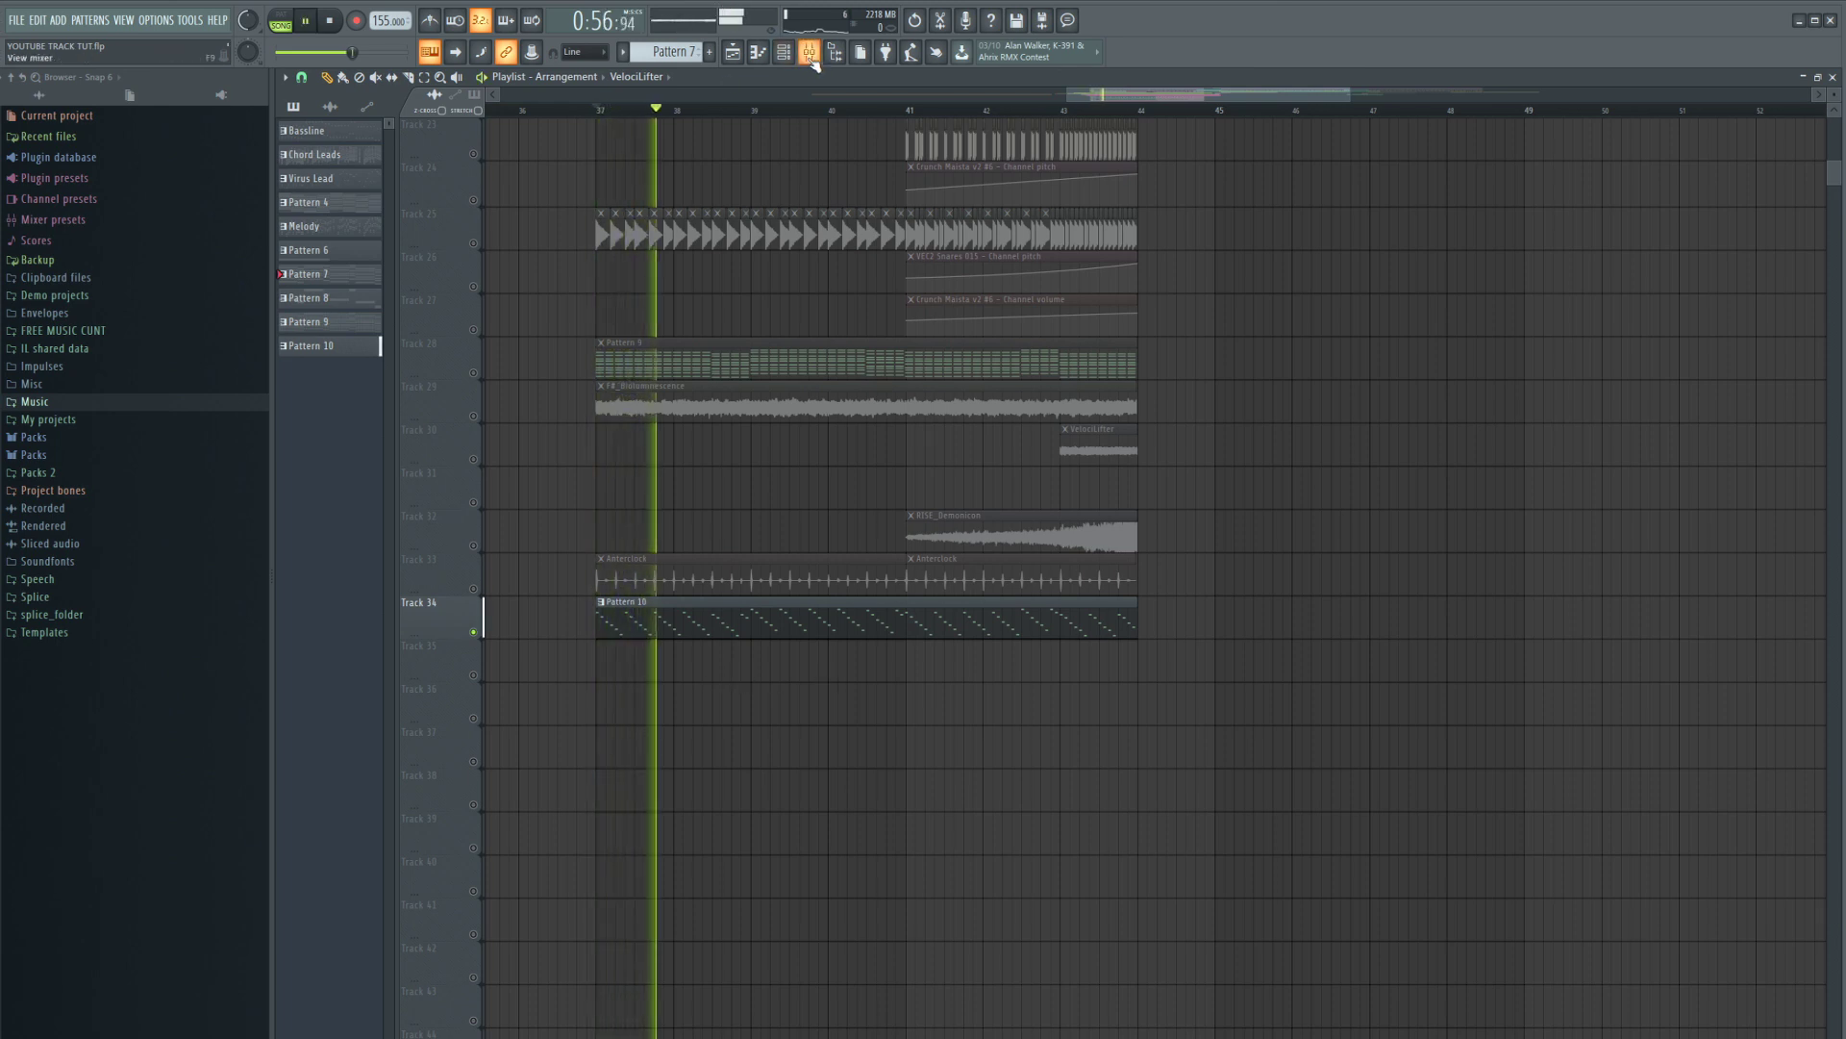
pyautogui.press('F6')
pyautogui.scroll(1, 1163, 251)
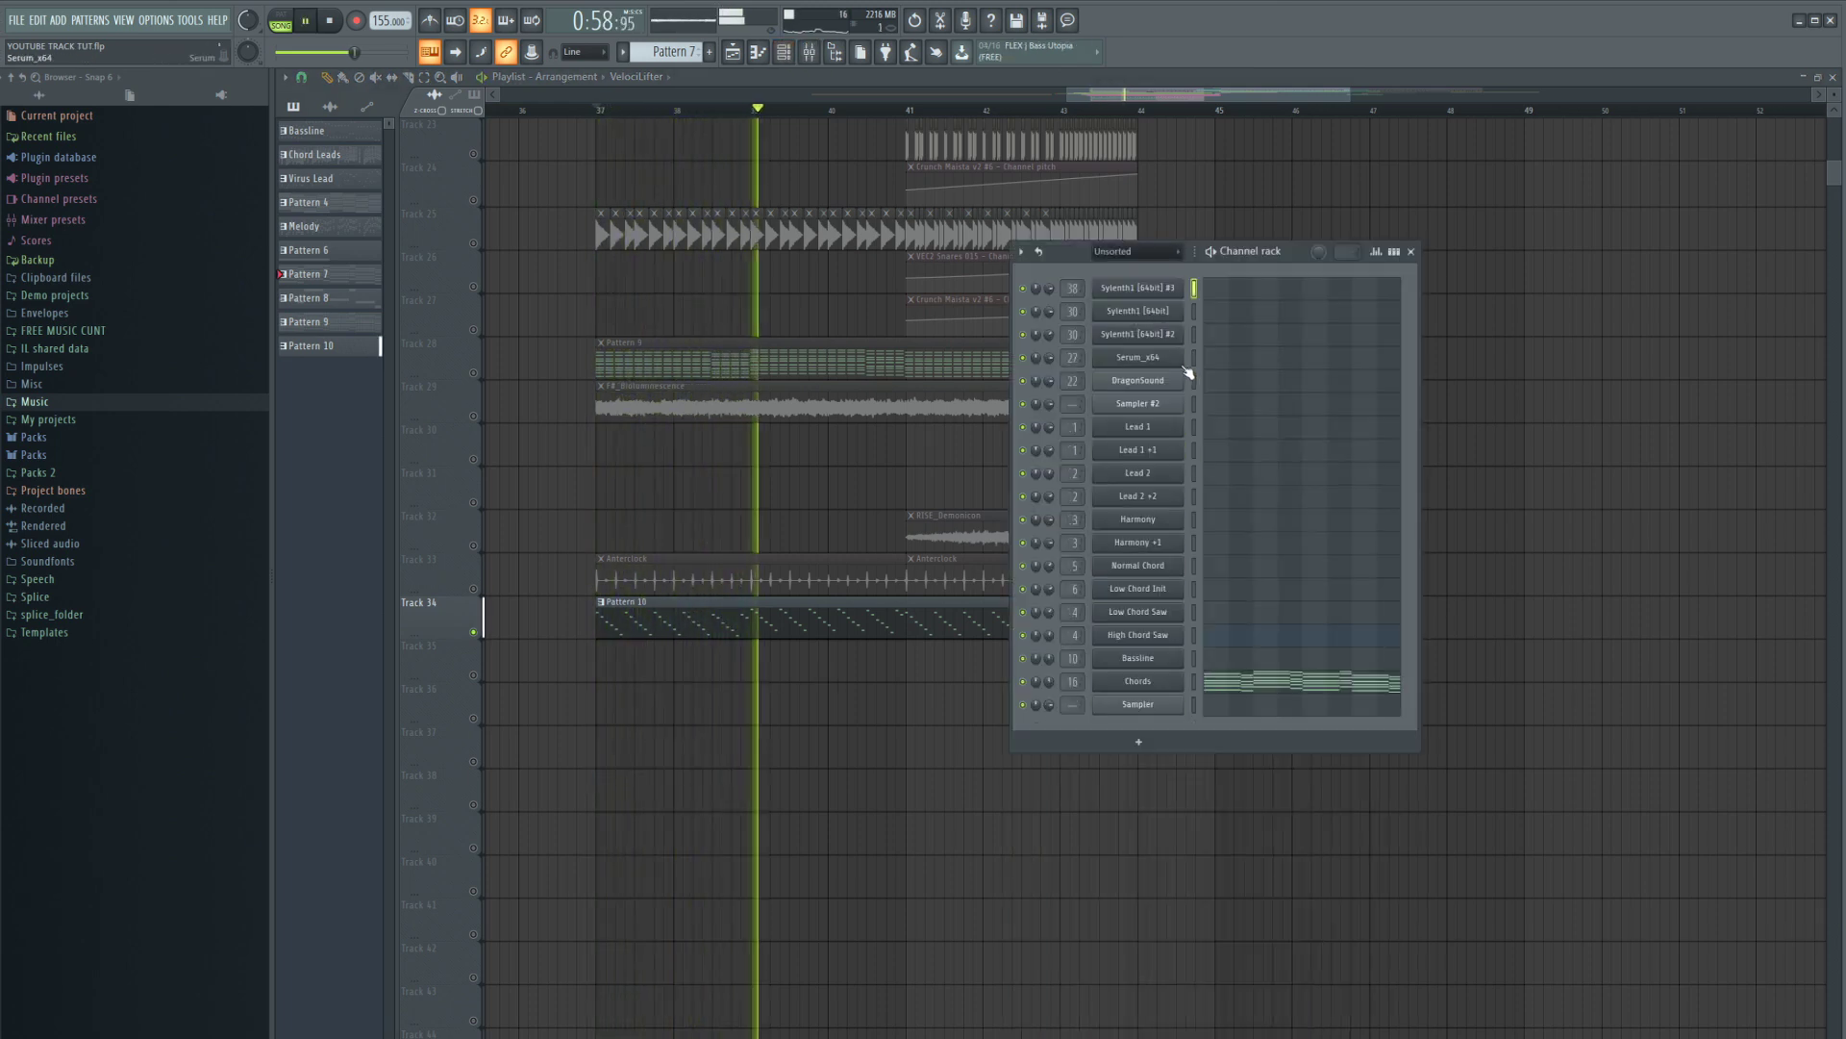
pyautogui.click(1128, 287)
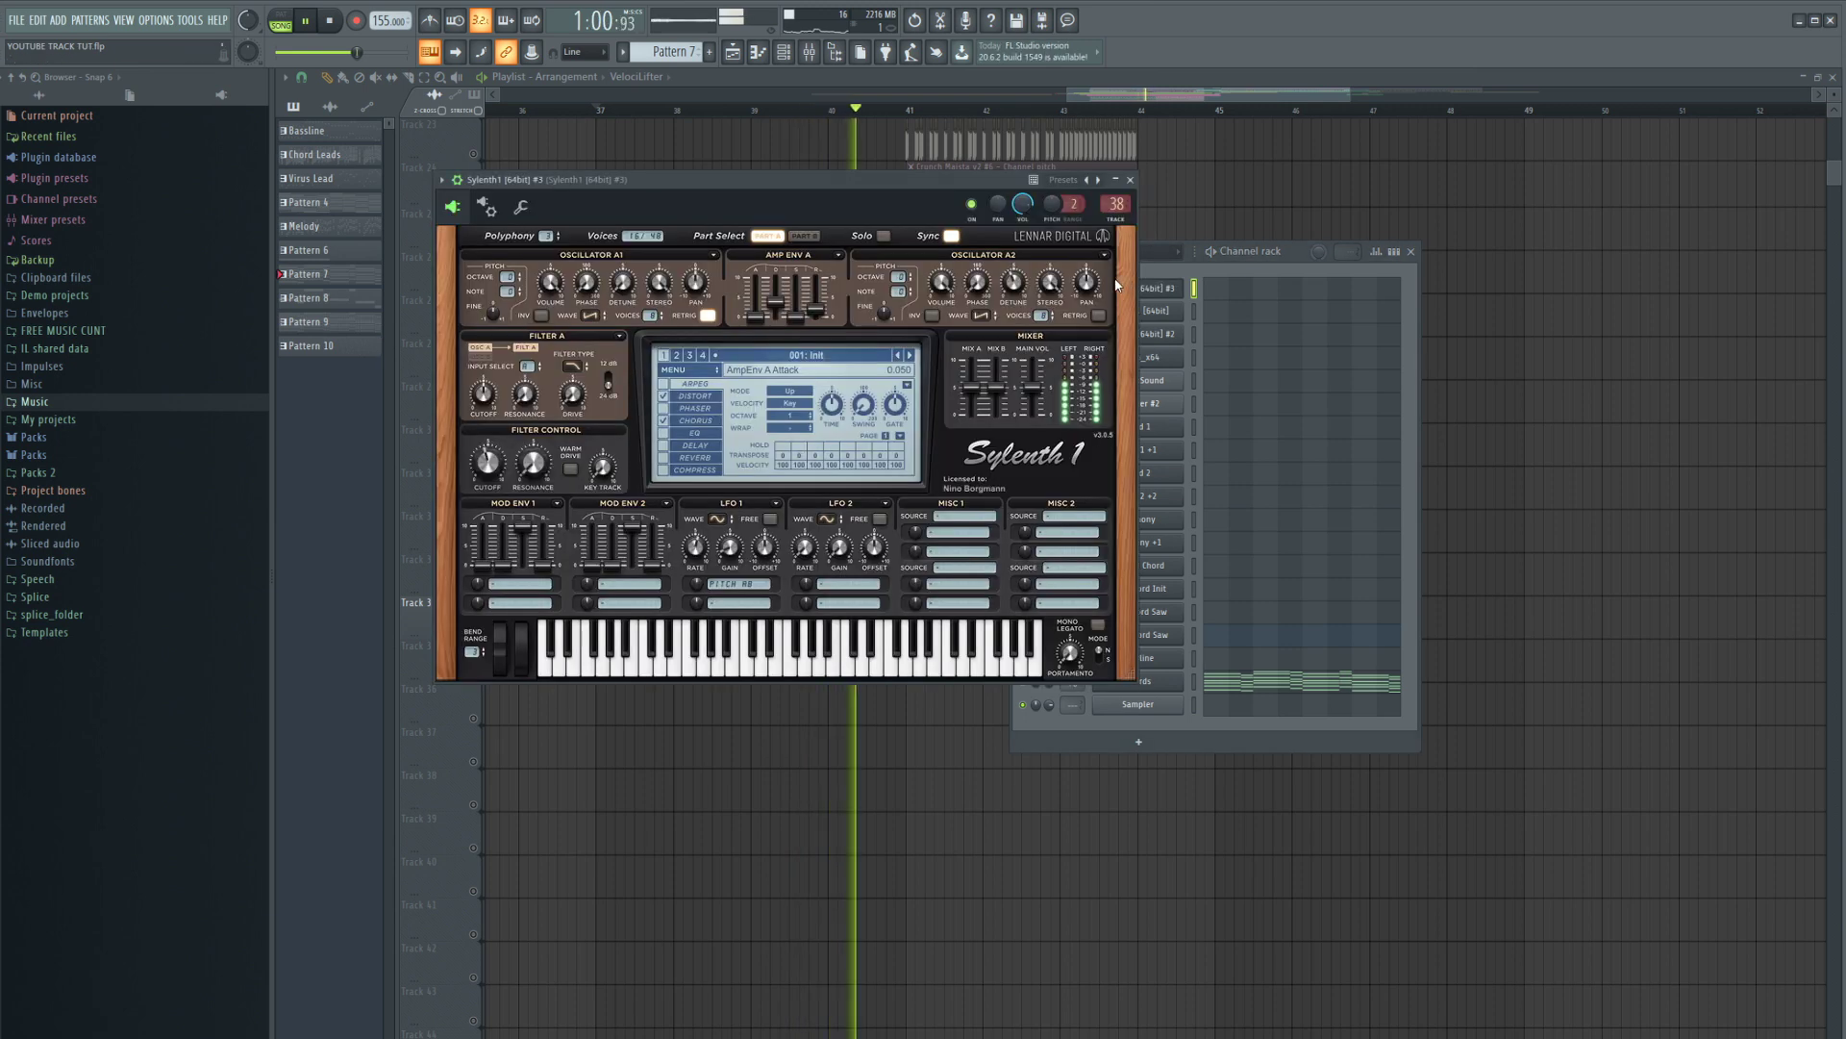
# - Review Part B and Part A of the Sylenth1 #3 patch, restarting Pattern 10 from bar 37
pyautogui.moveTo(787, 182); pyautogui.dragTo(997, 281)
pyautogui.click(1014, 327)
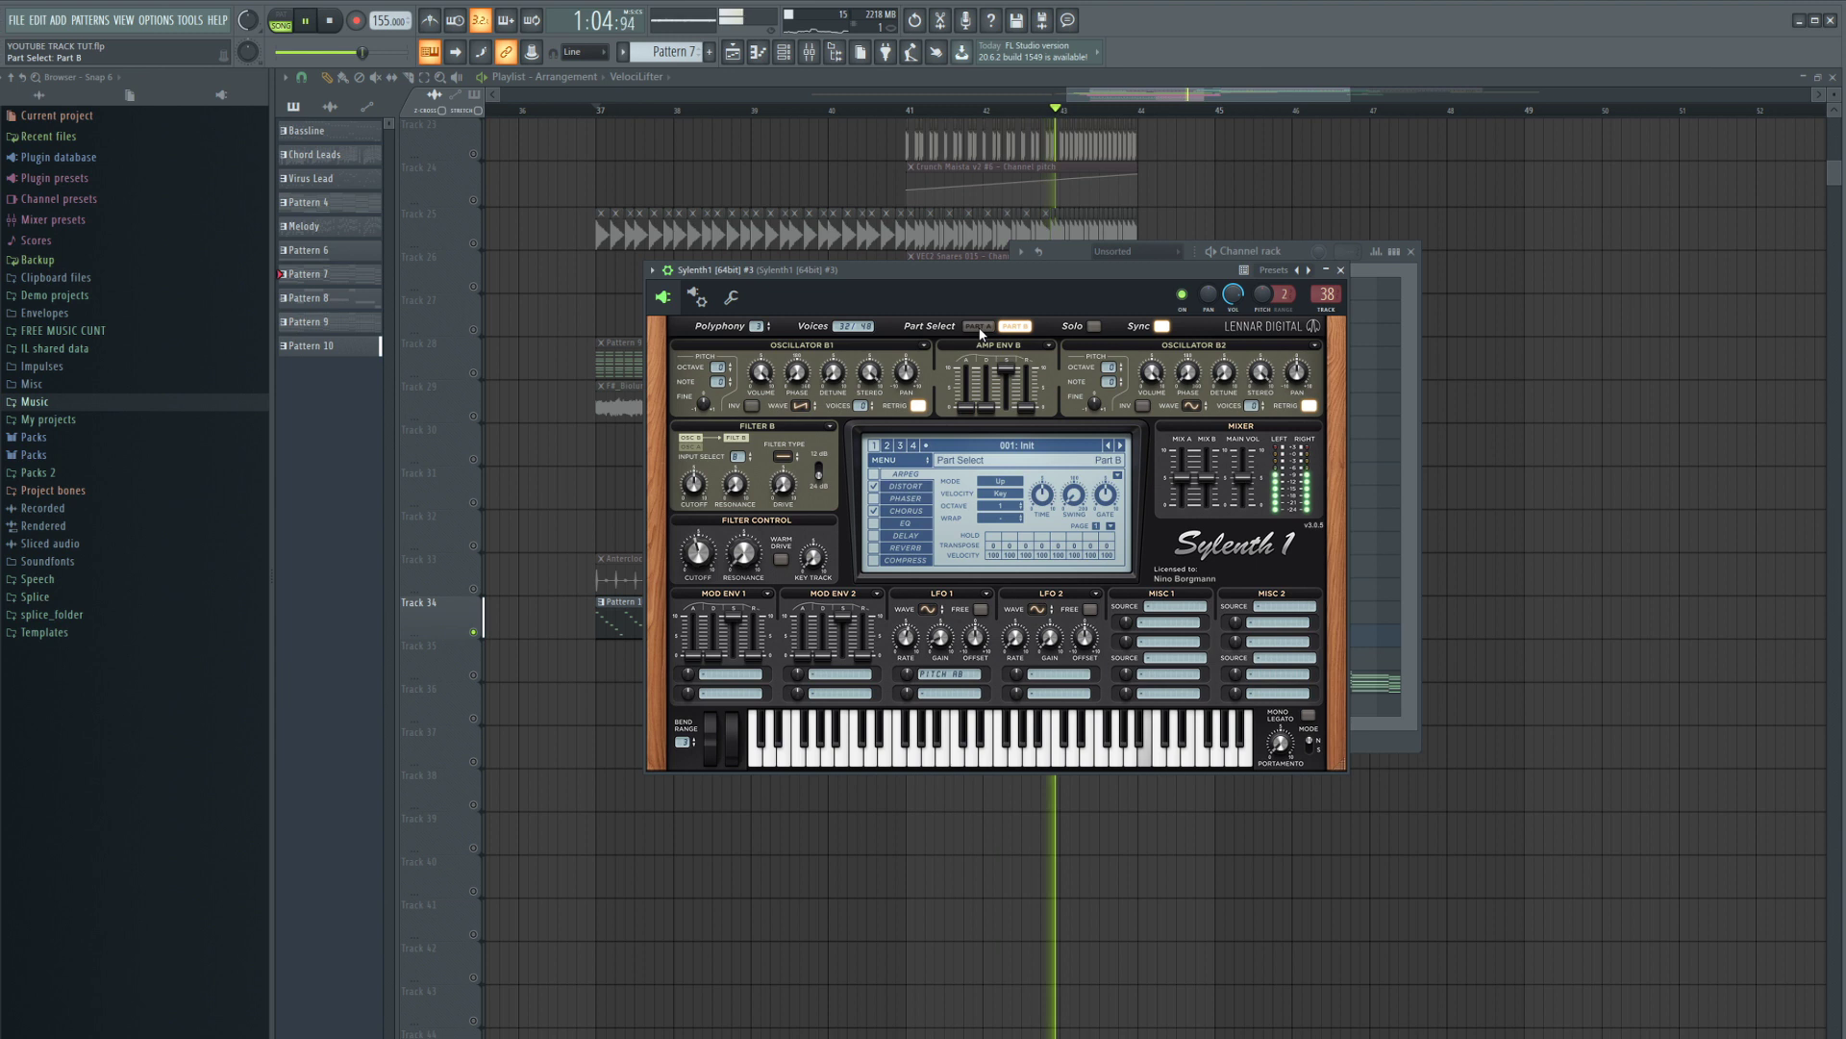
pyautogui.click(979, 327)
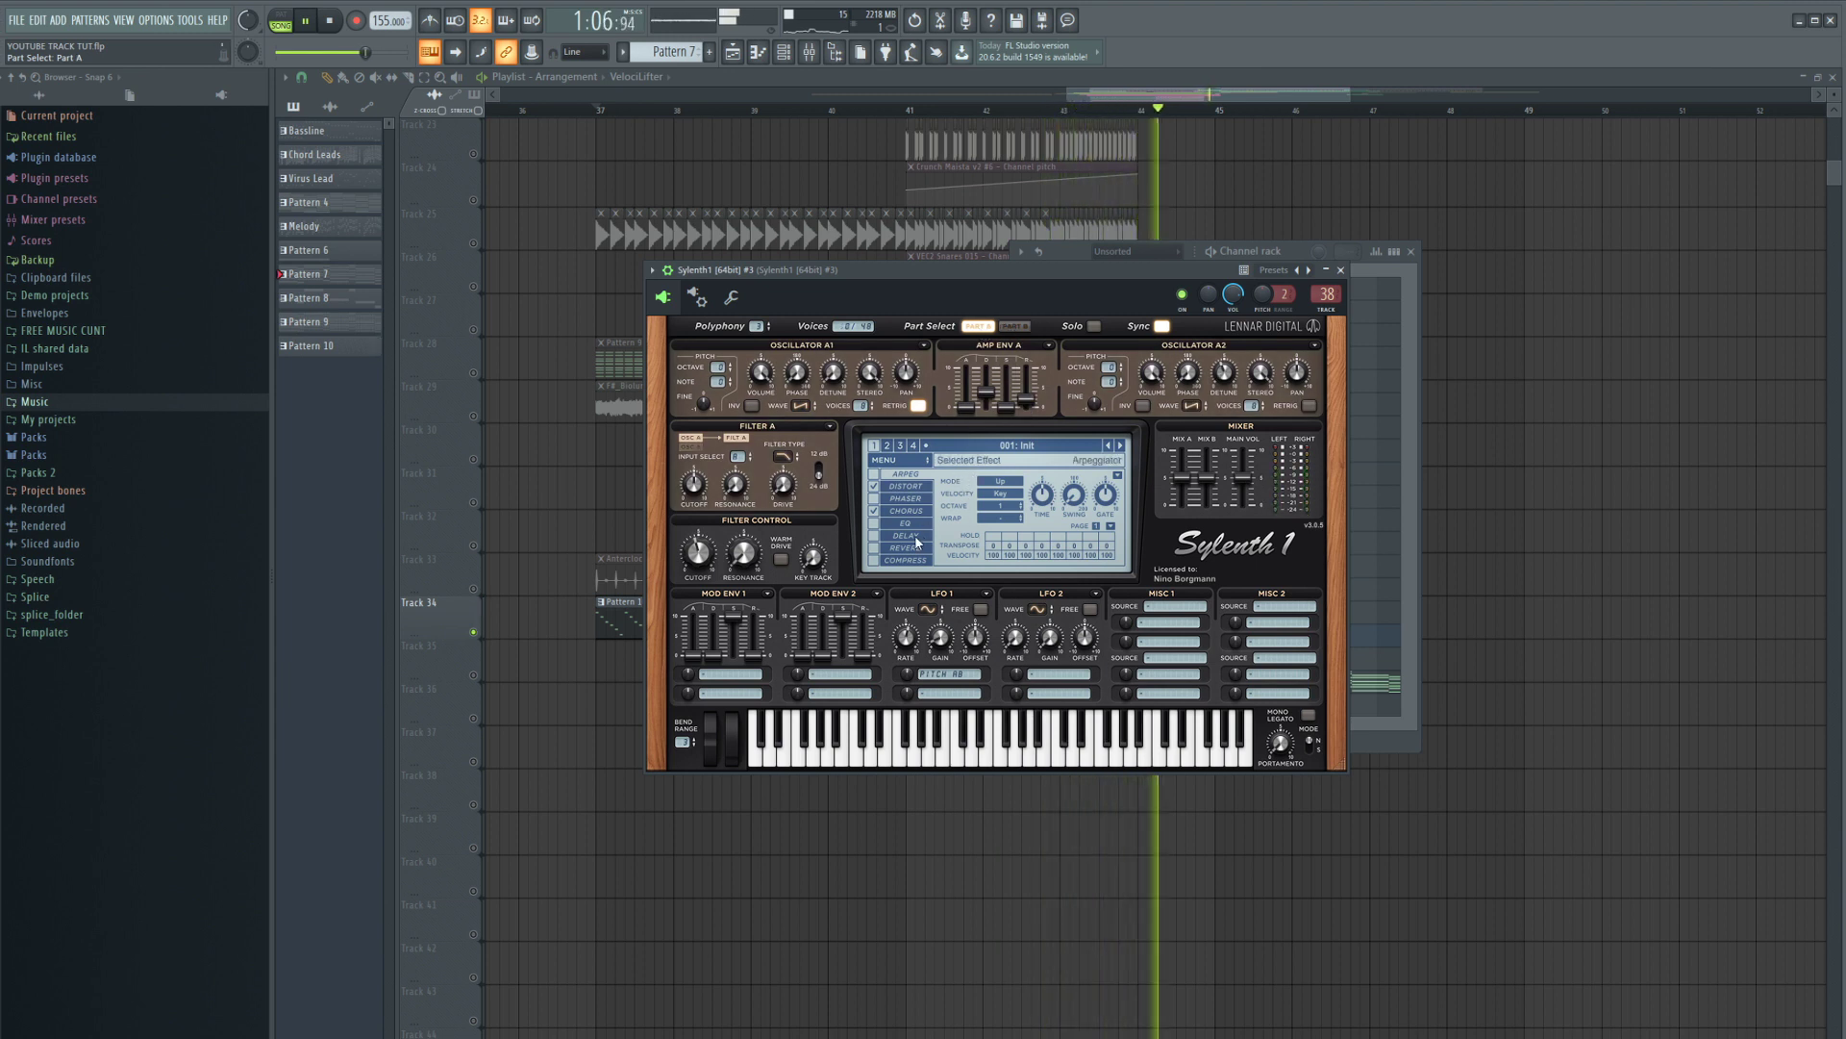
pyautogui.click(600, 111)
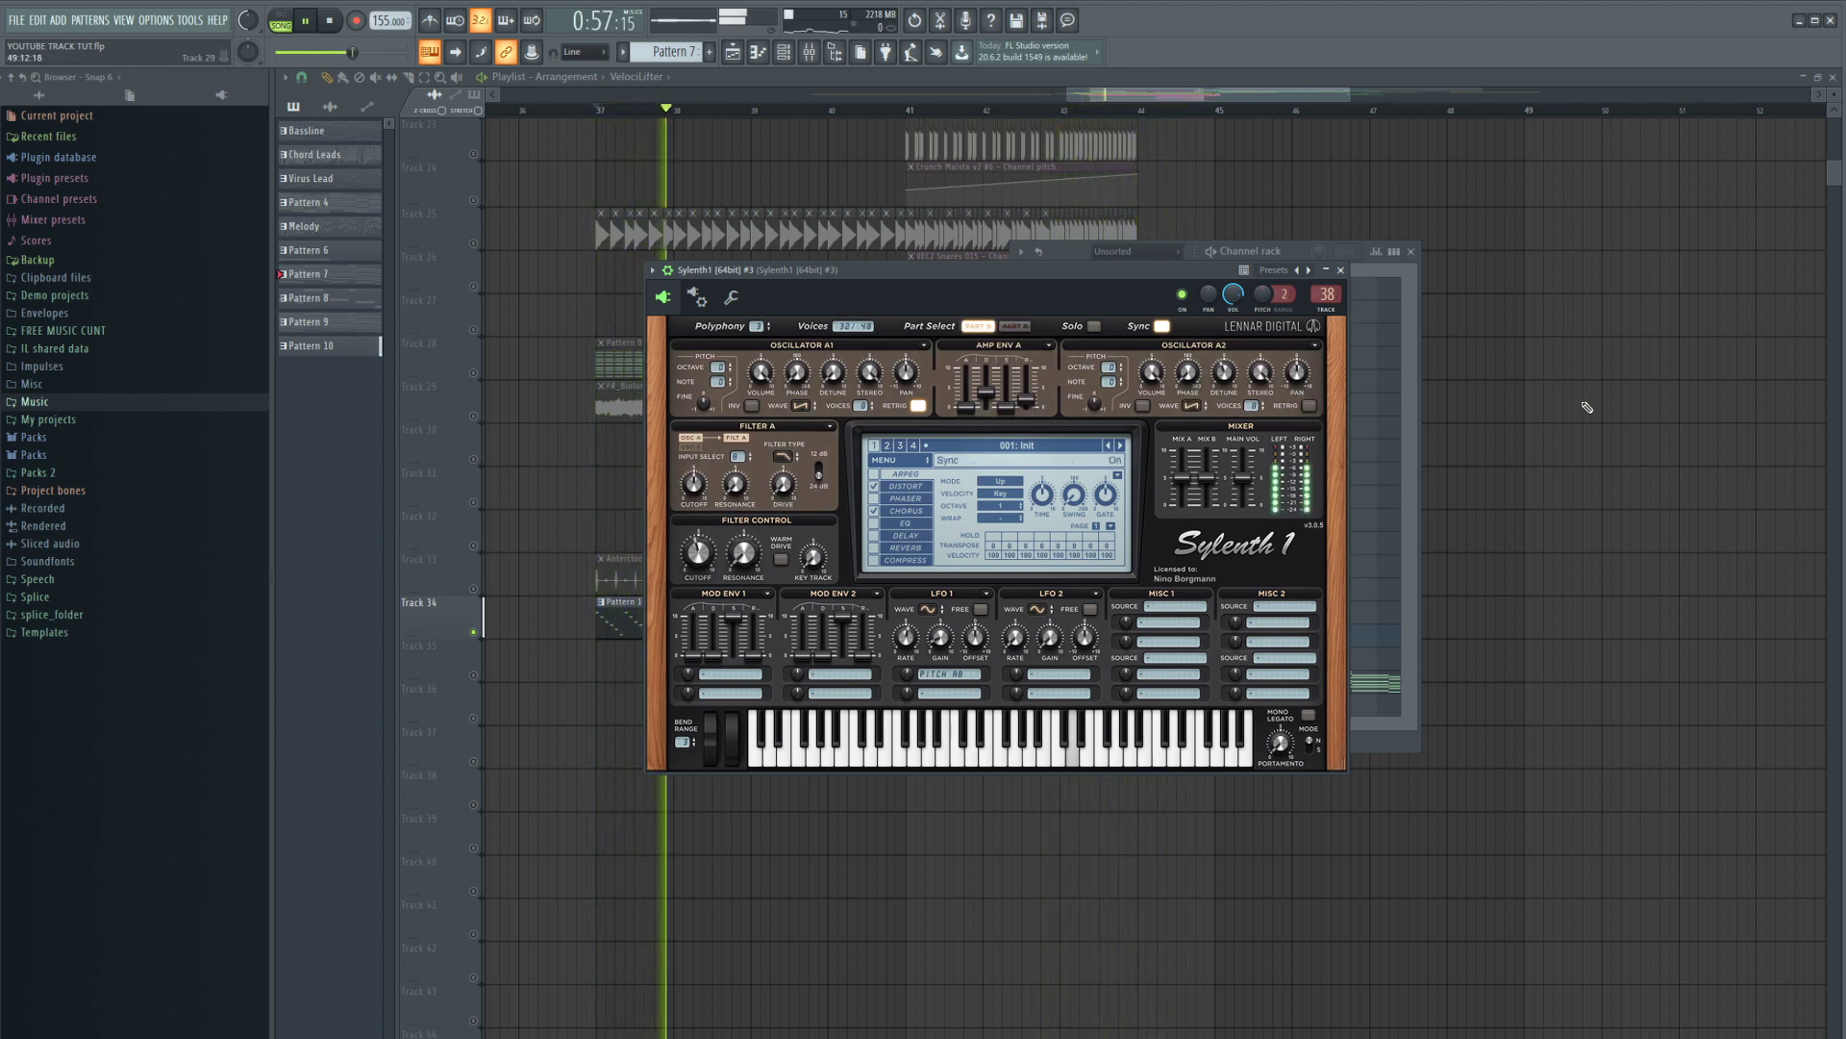
# - Close the instrument windows, show the mixer, and open Phazor on the Sylenth1 #3 channel
pyautogui.press('F12')
pyautogui.press('F9')
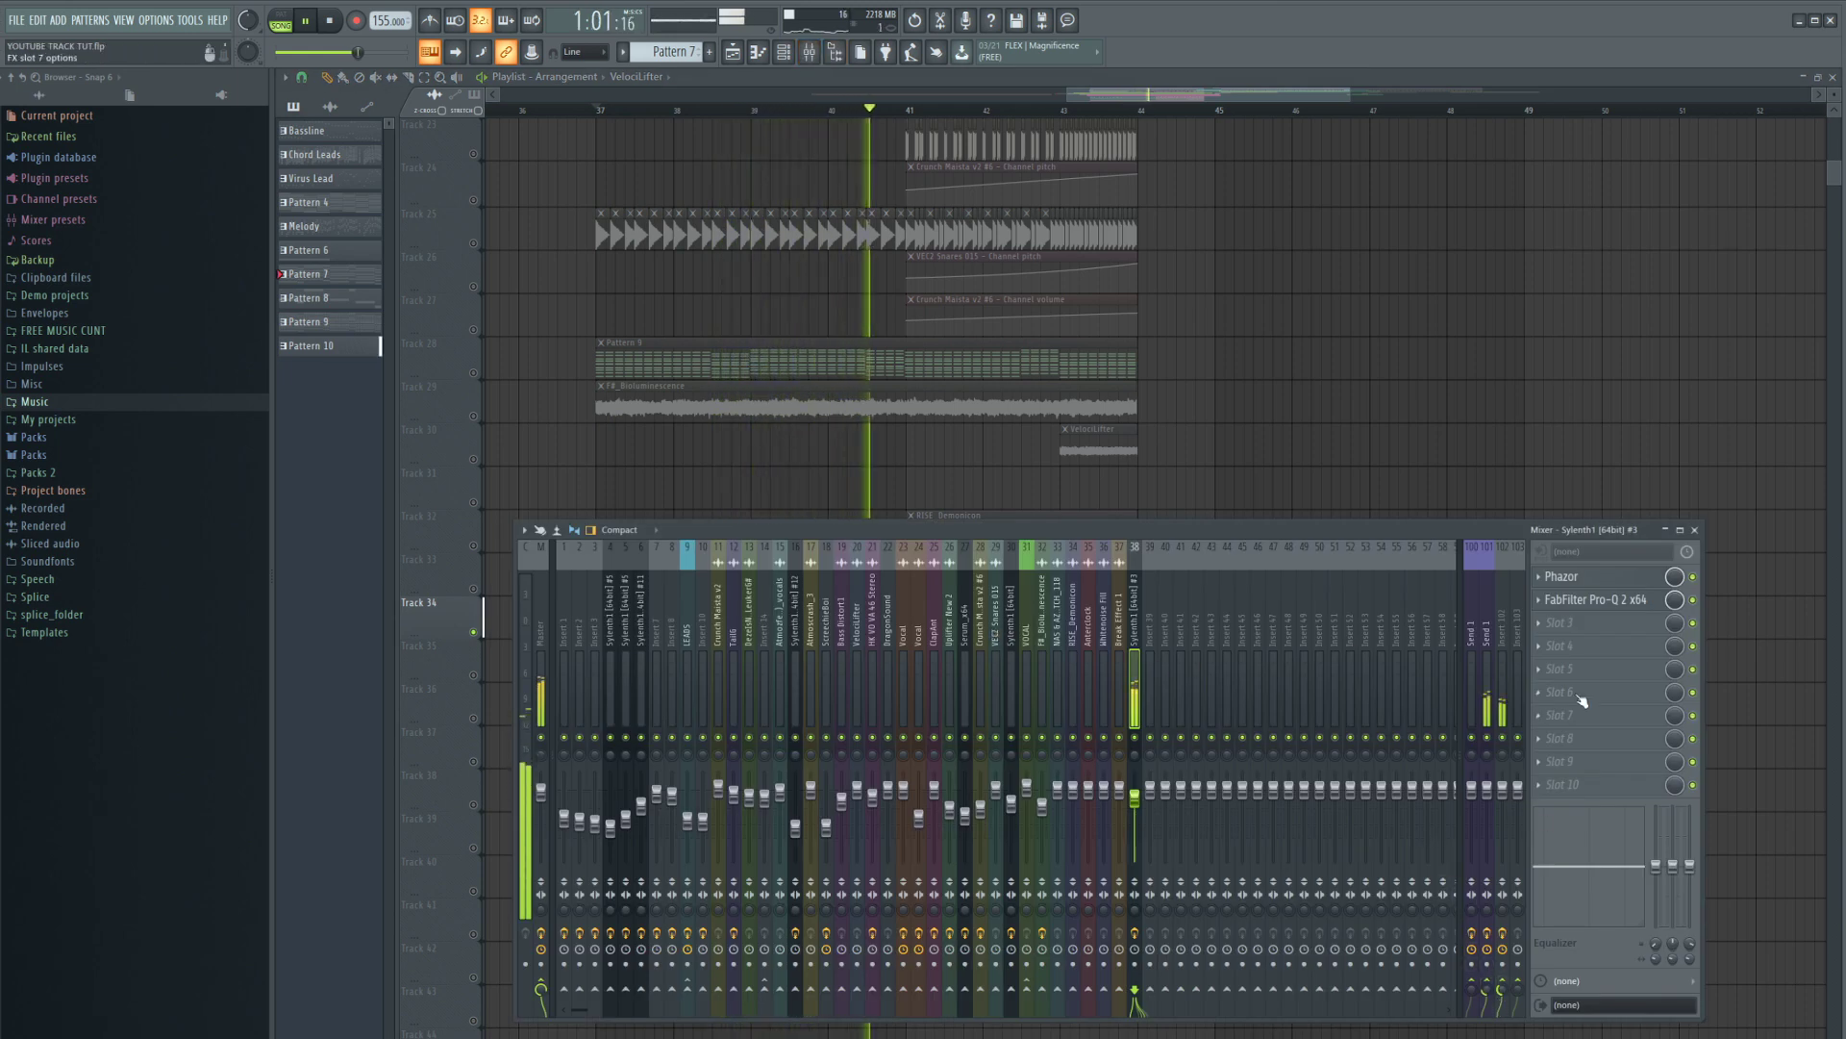
pyautogui.click(1577, 575)
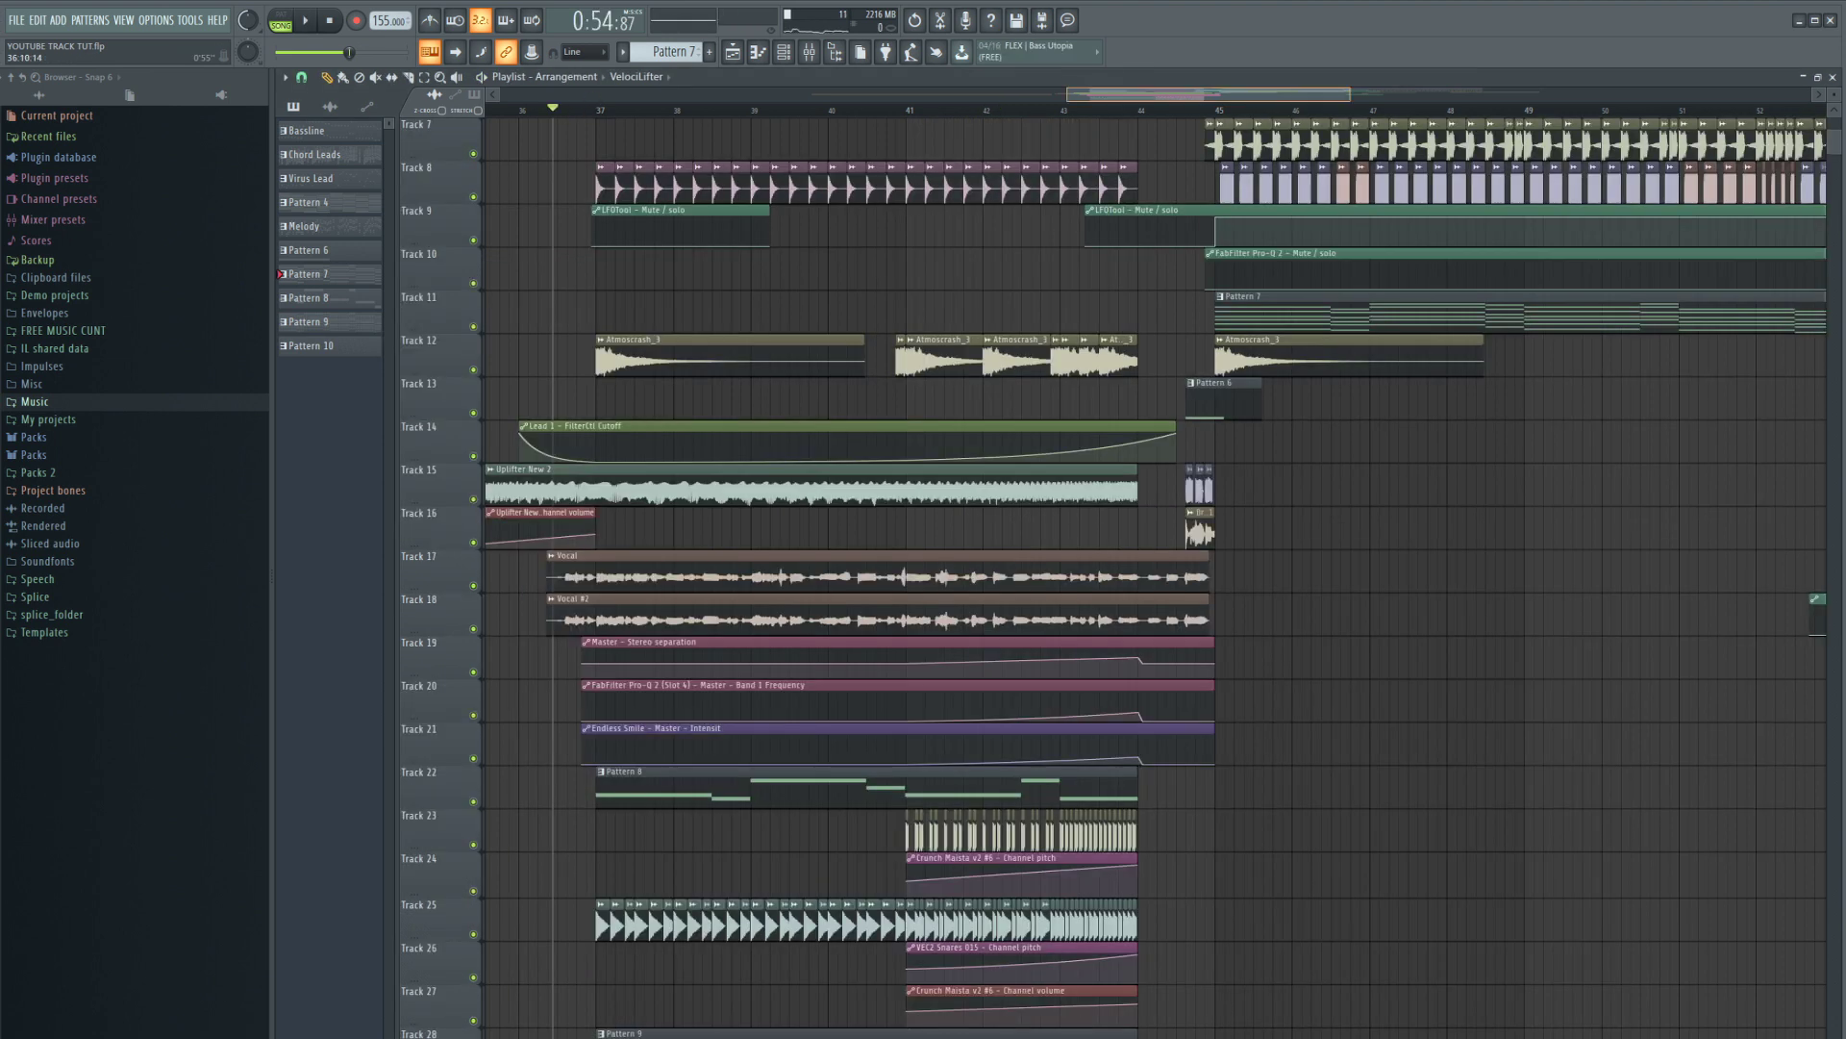
# - Solo the Vocal clips on track 17 and audition them from just before bar 37
pyautogui.press('space')
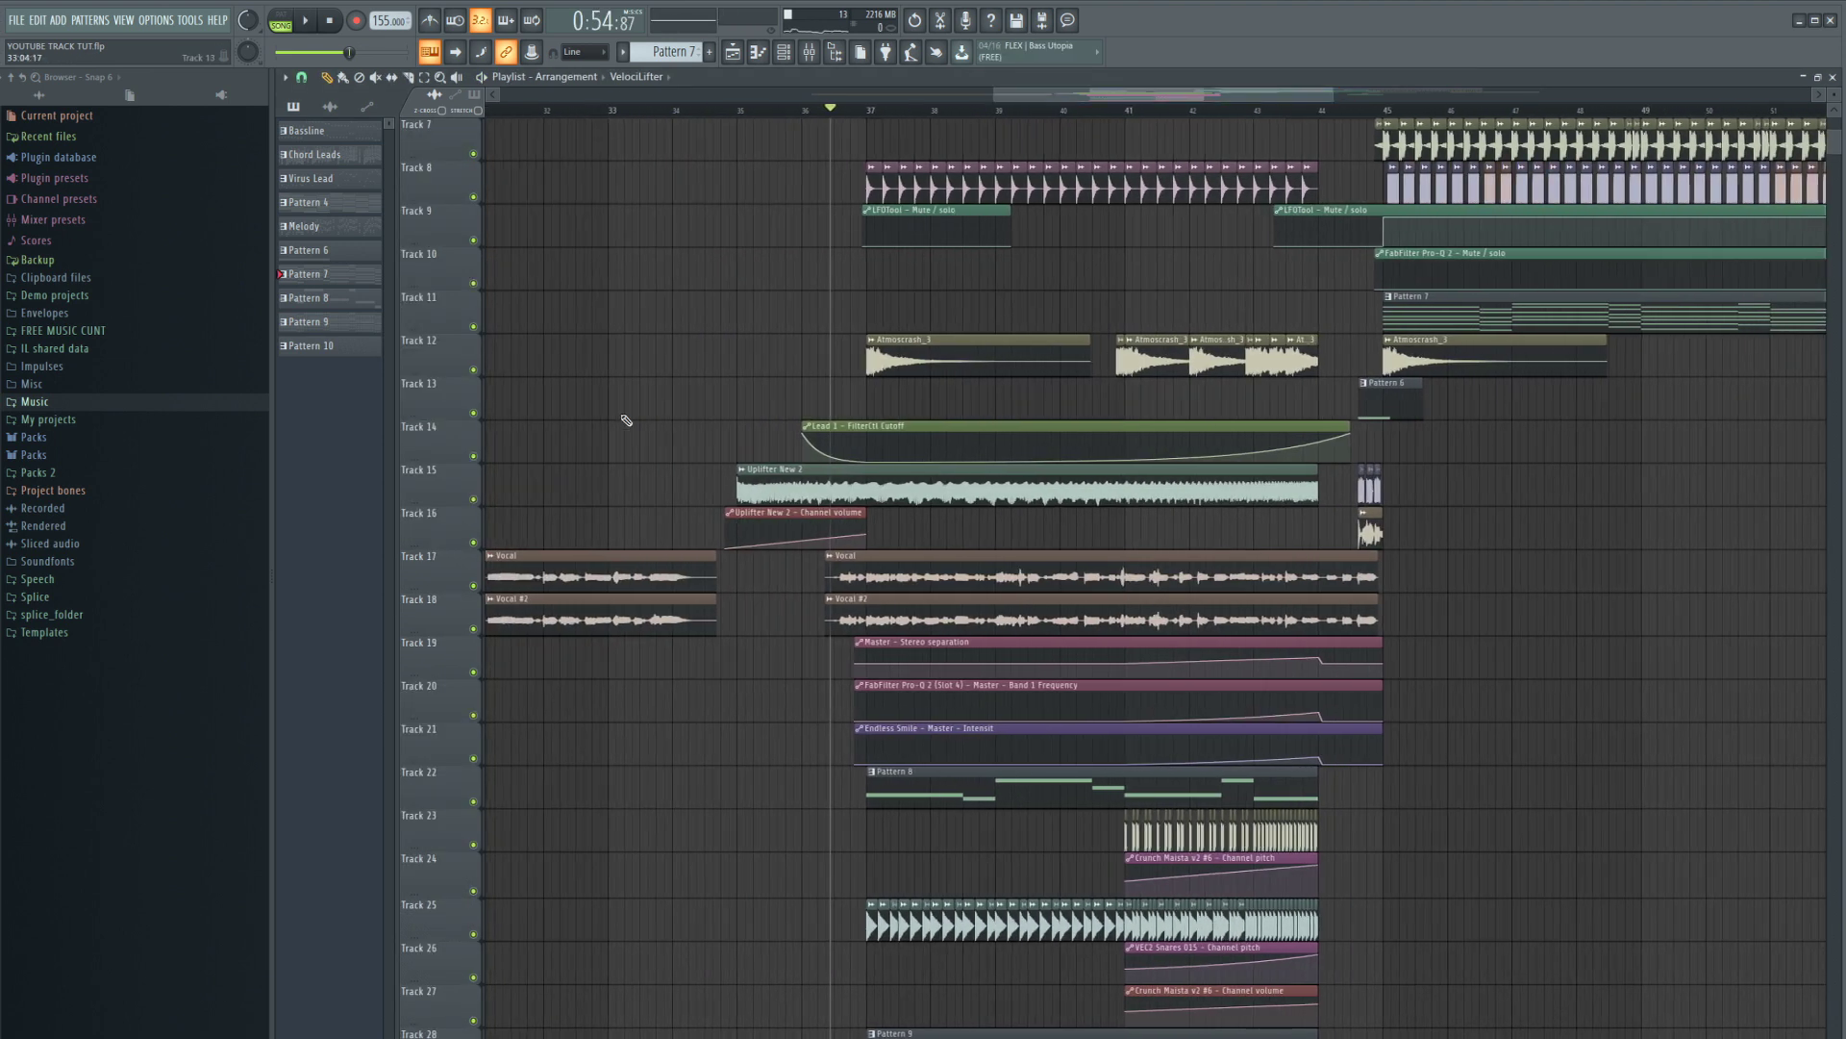
pyautogui.keyDown('ctrl'); pyautogui.click(474, 583); pyautogui.keyUp('ctrl')
pyautogui.press('space')
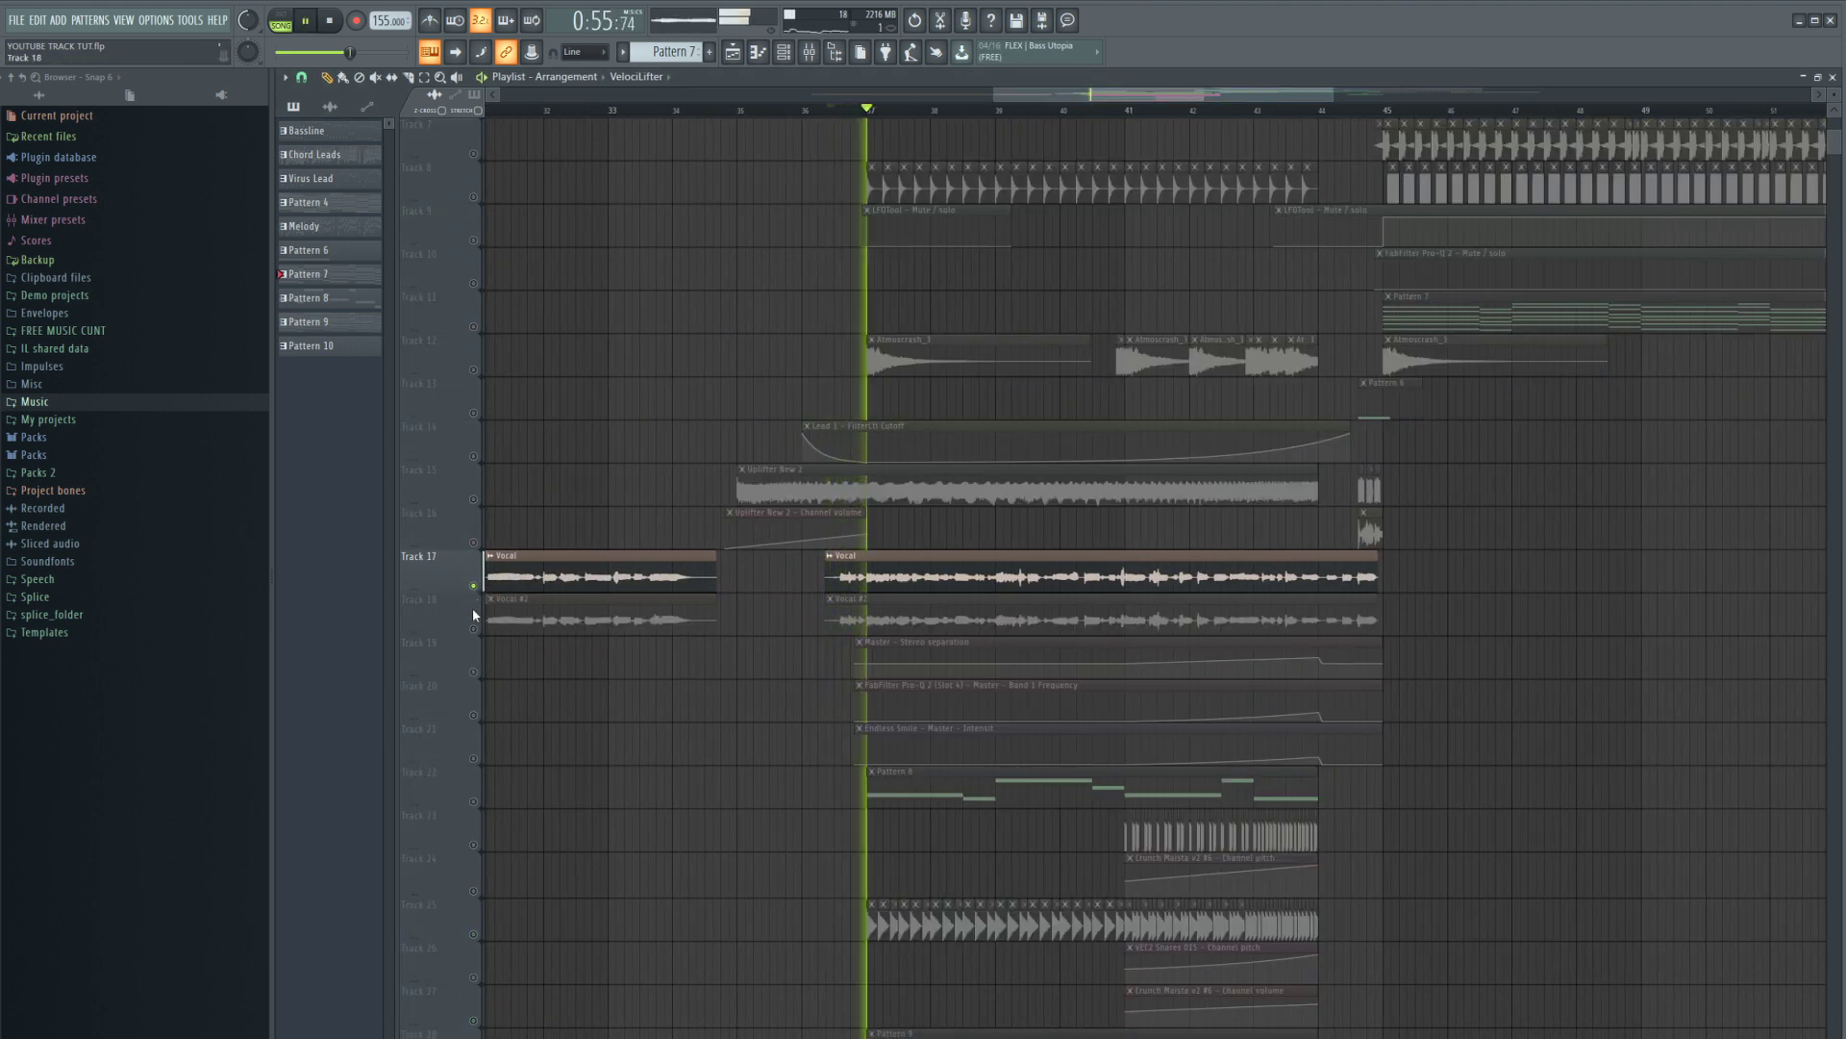
pyautogui.press('space')
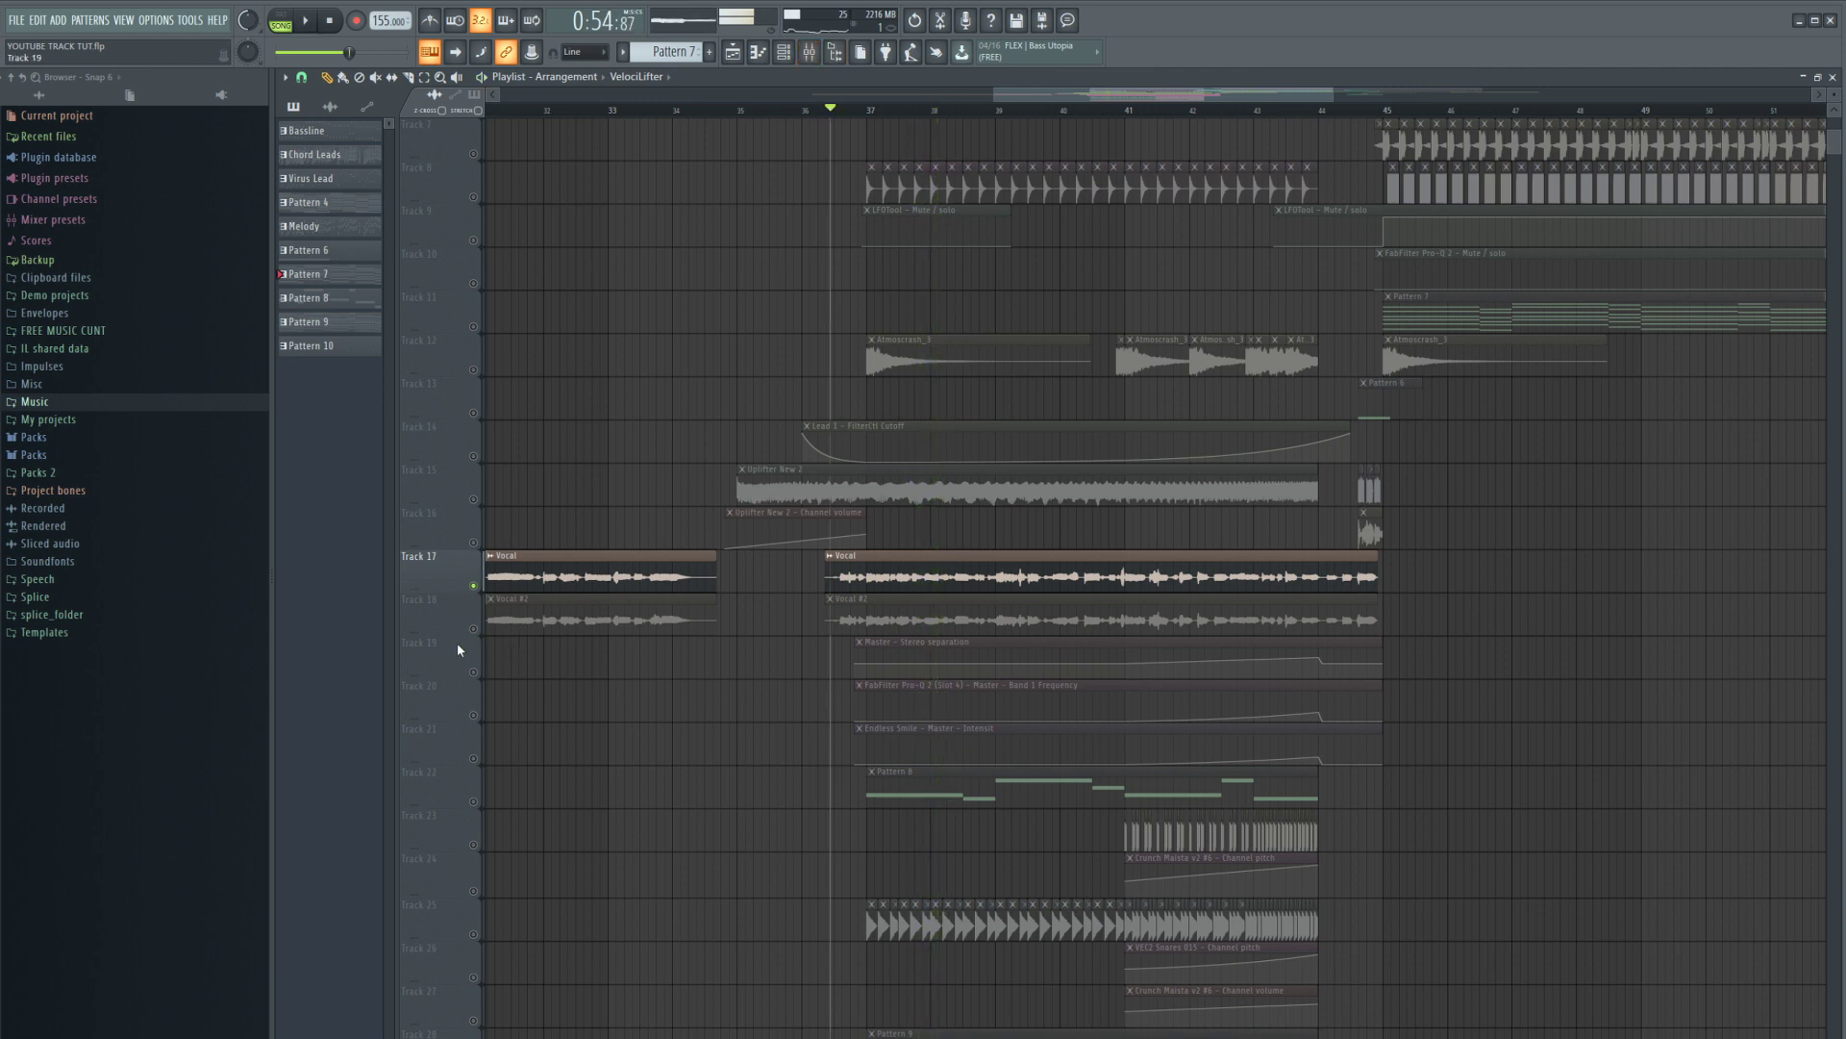
# - Solo and audition the Vocal #2 clips on track 18, and return the solo to the Vocal on track 17
pyautogui.keyDown('ctrl'); pyautogui.click(474, 628); pyautogui.keyUp('ctrl')
pyautogui.press('space')
pyautogui.press('space')
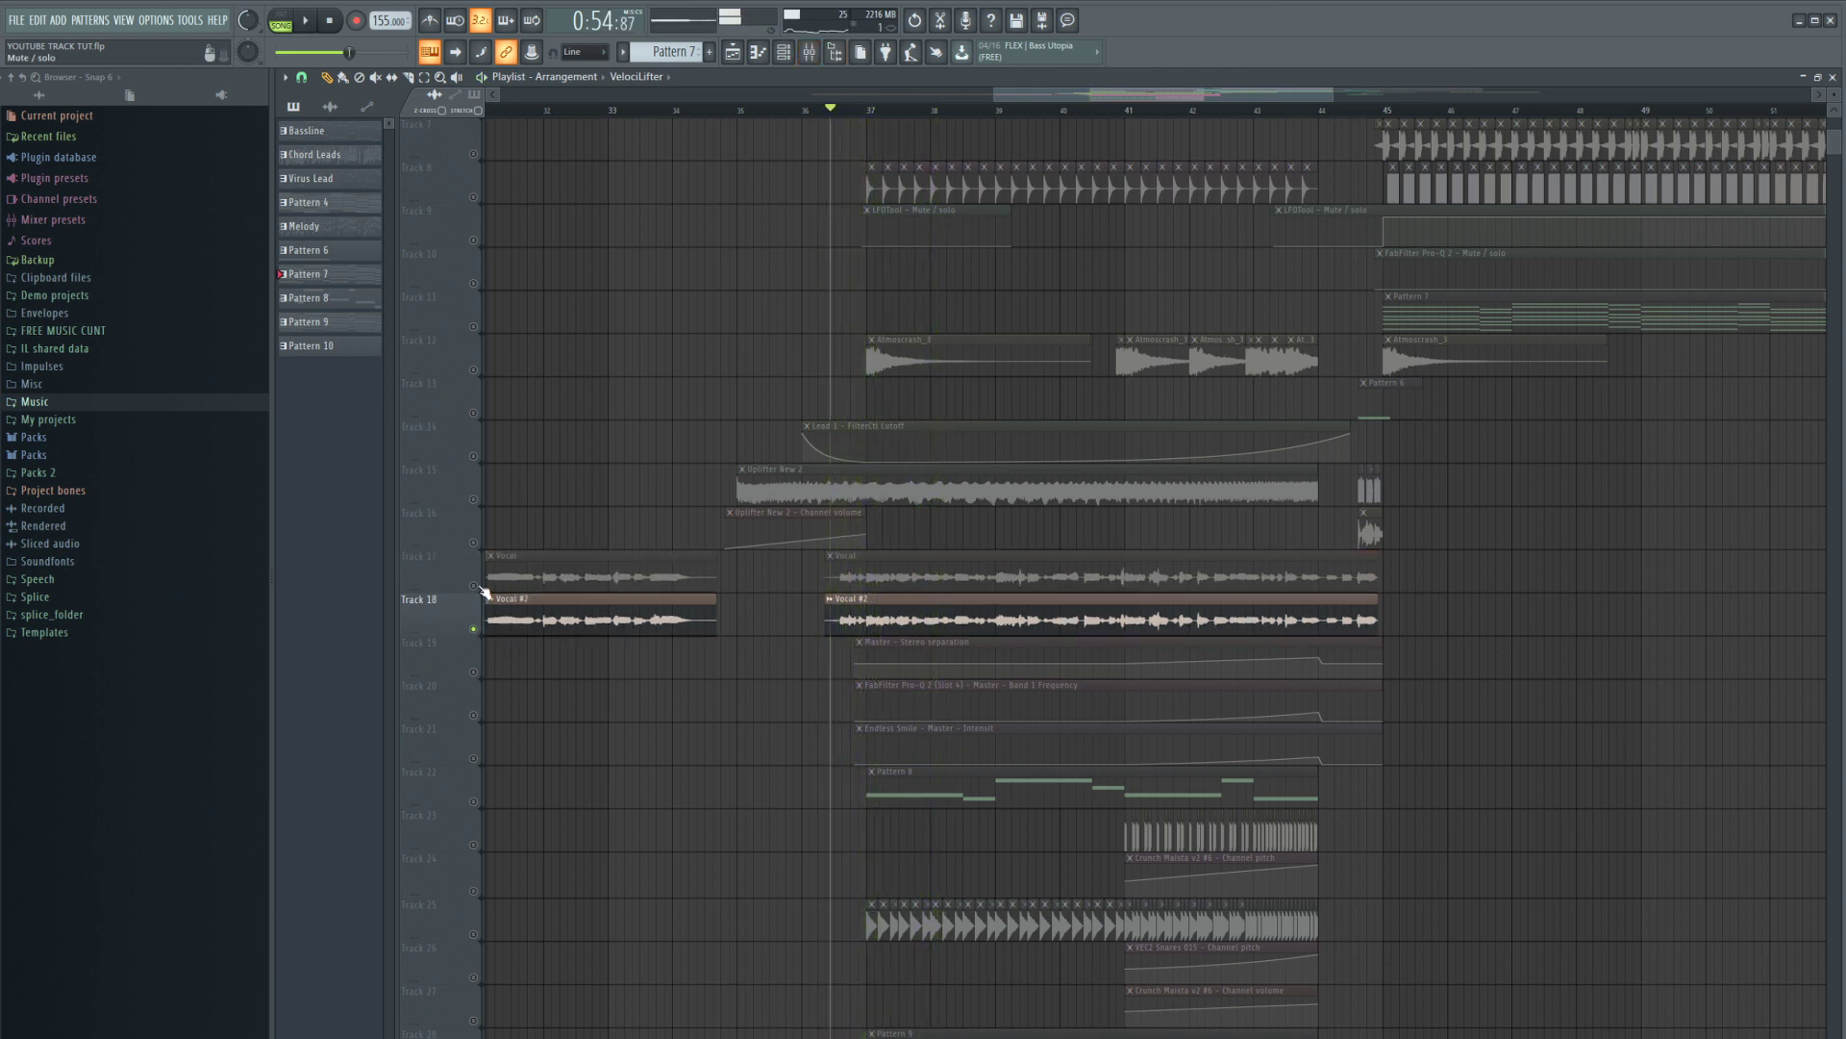
pyautogui.keyDown('ctrl'); pyautogui.click(473, 585); pyautogui.keyUp('ctrl')
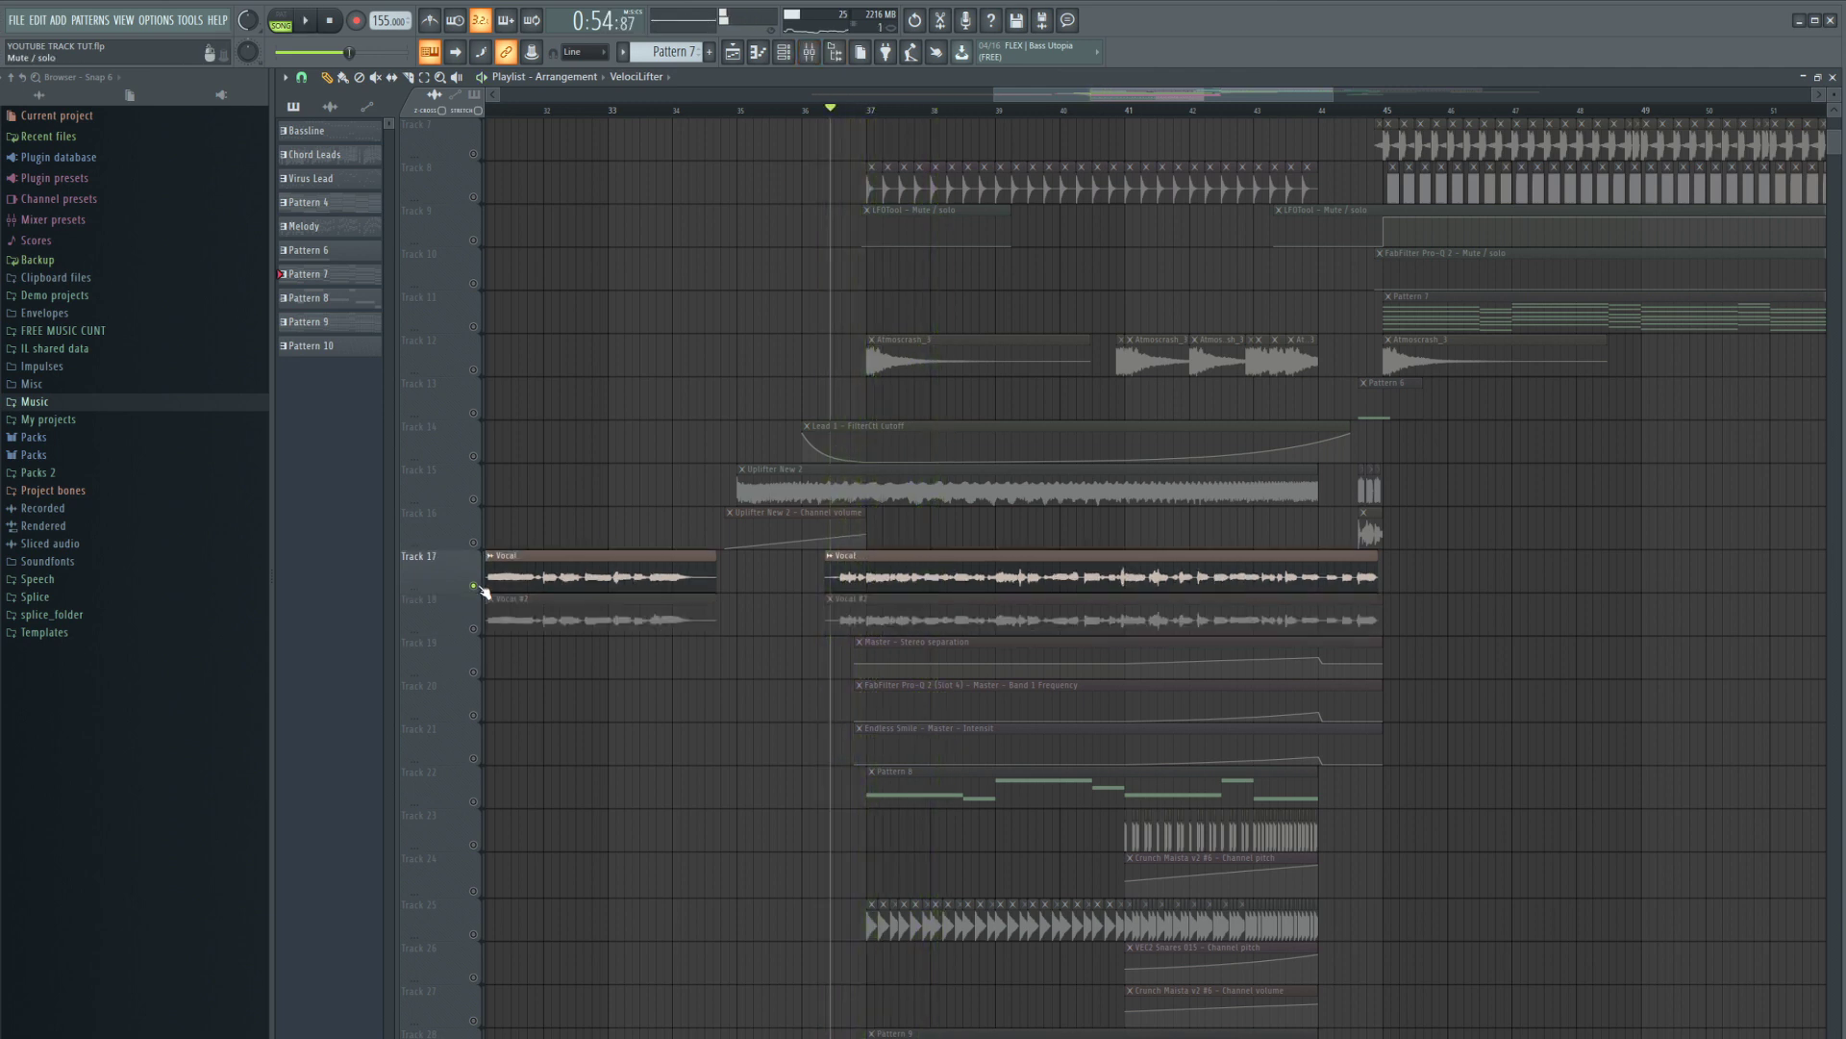
# - Show the mixer's Vocal channel and play the vocal through RVox Stereo with the other effects bypassed
pyautogui.click(811, 52)
pyautogui.press('space')
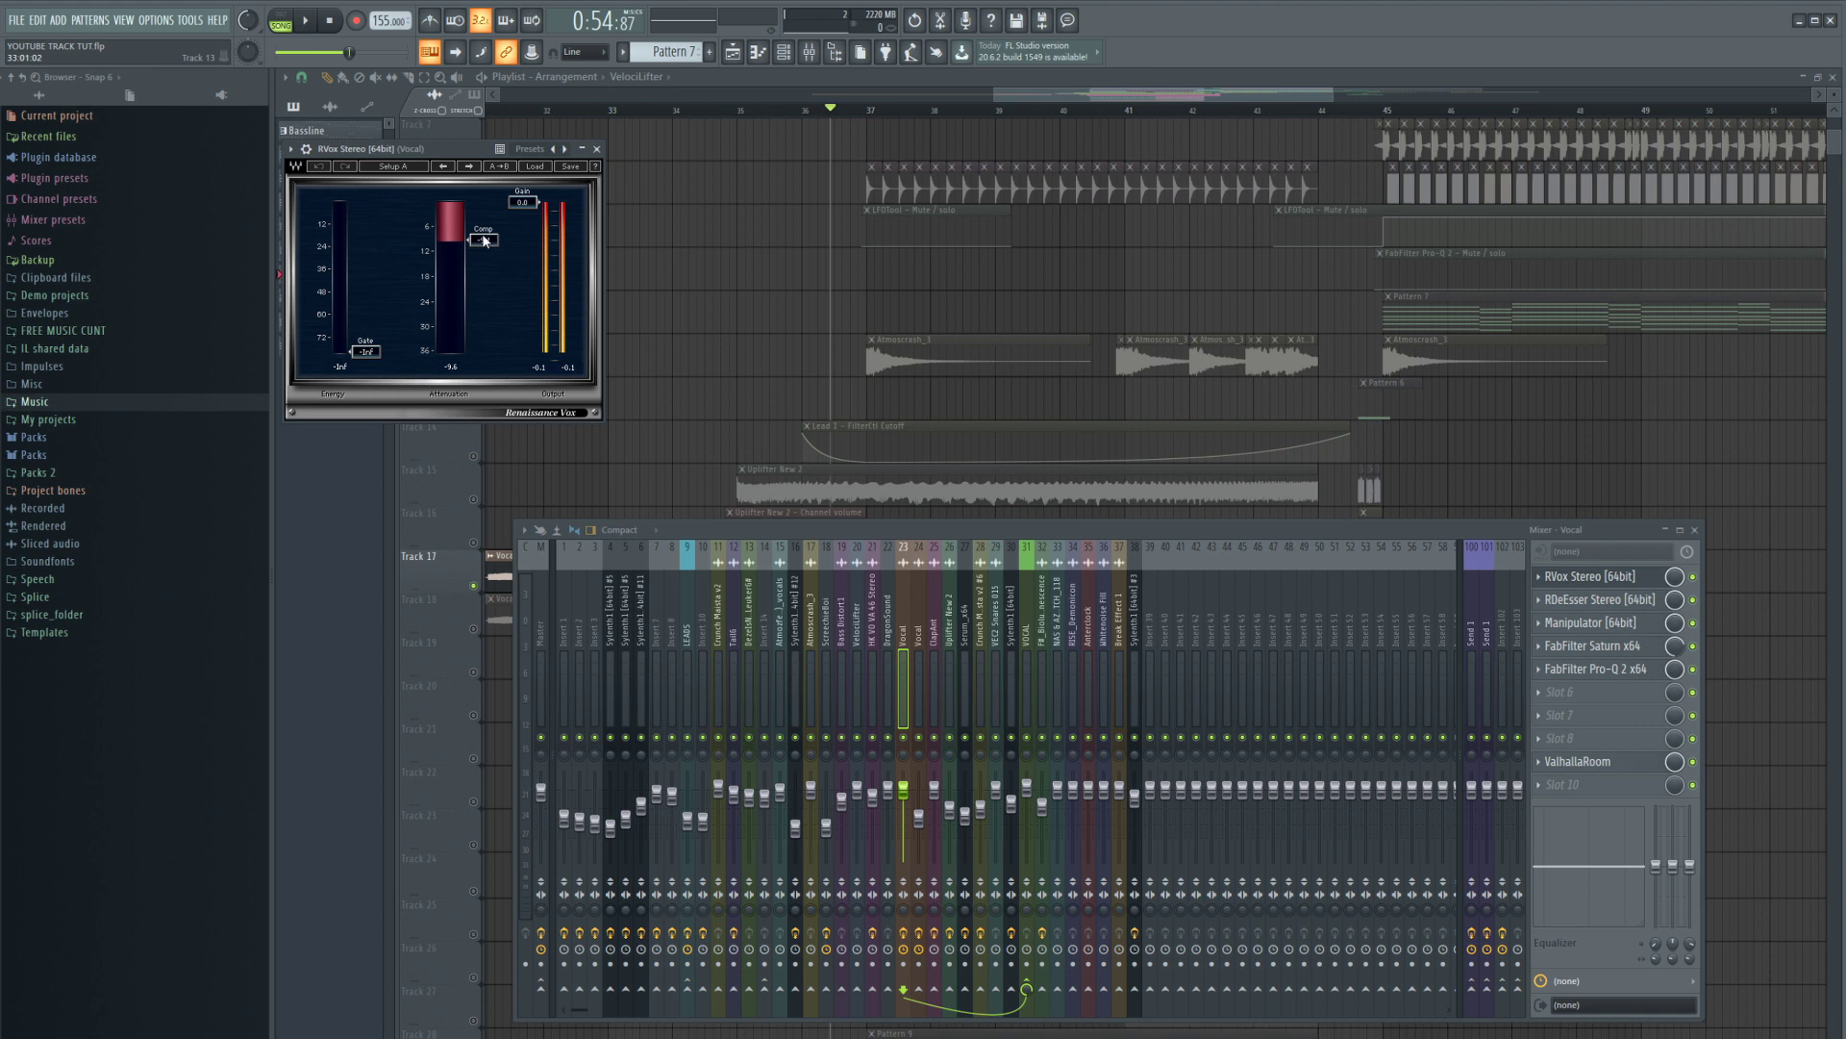
pyautogui.press('space')
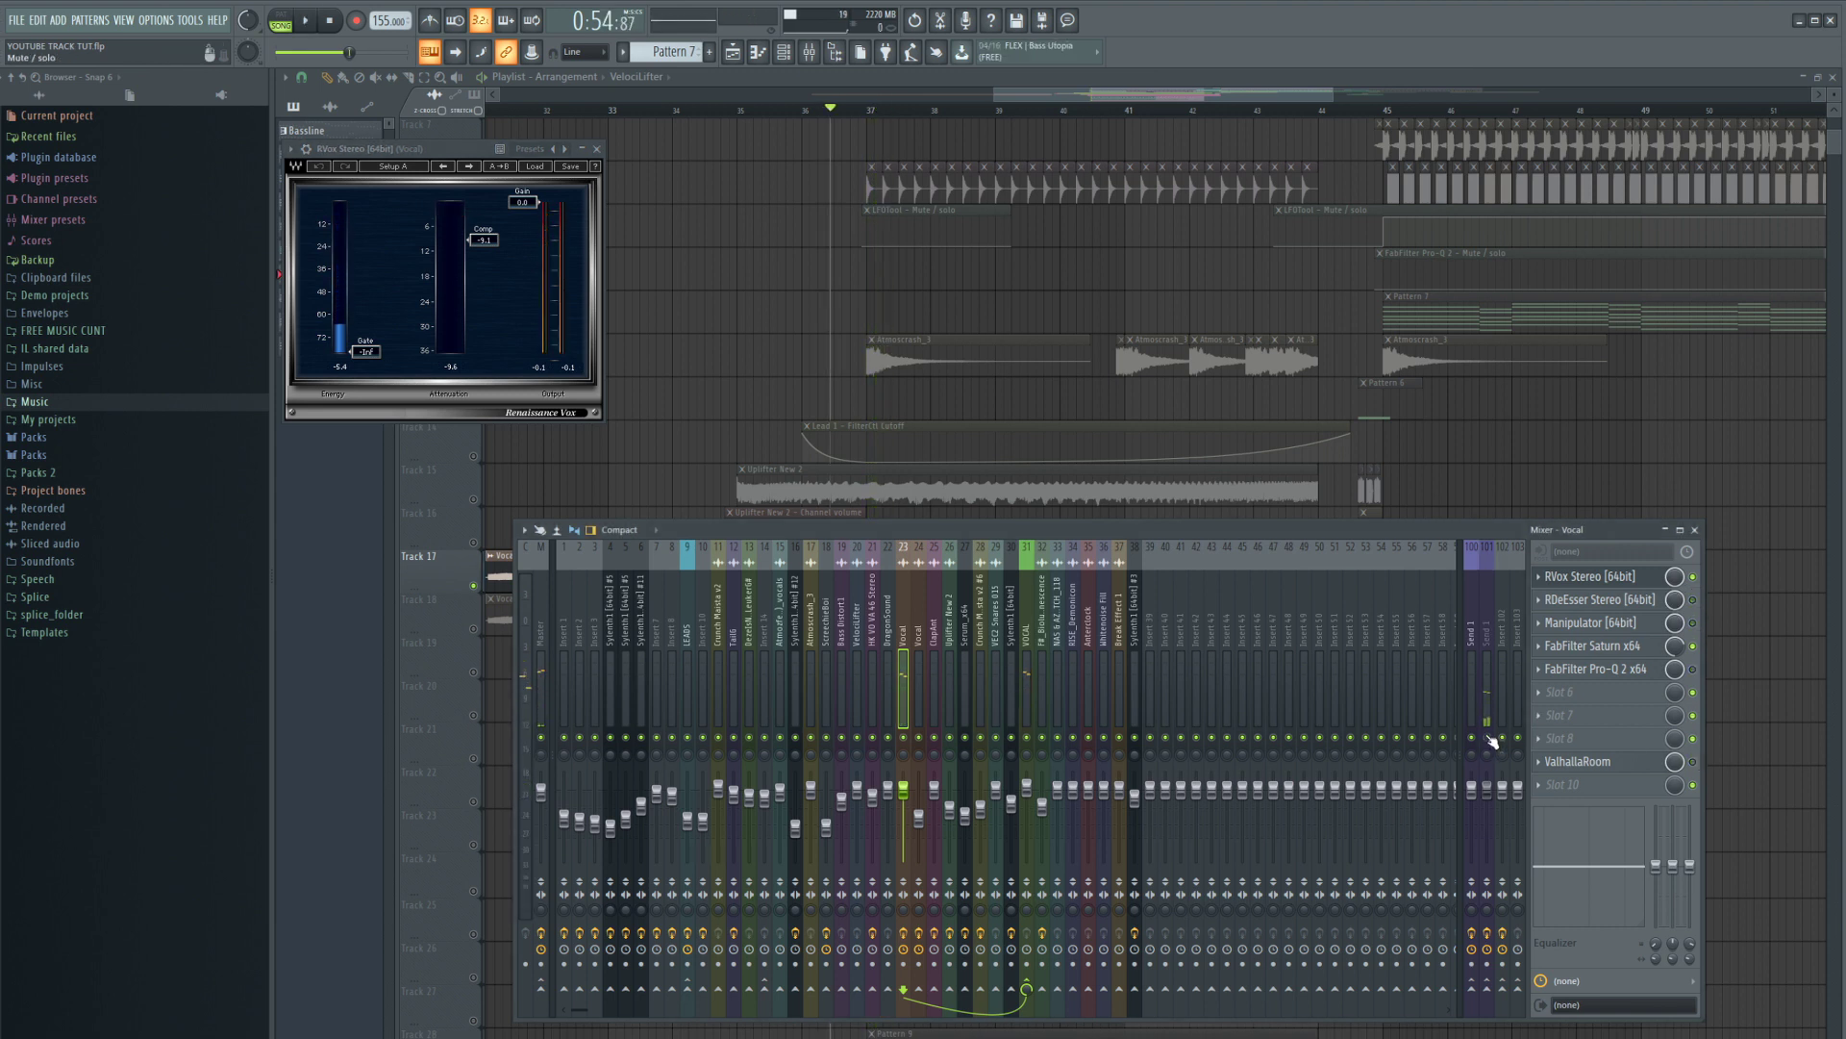
pyautogui.press('space')
pyautogui.press('space')
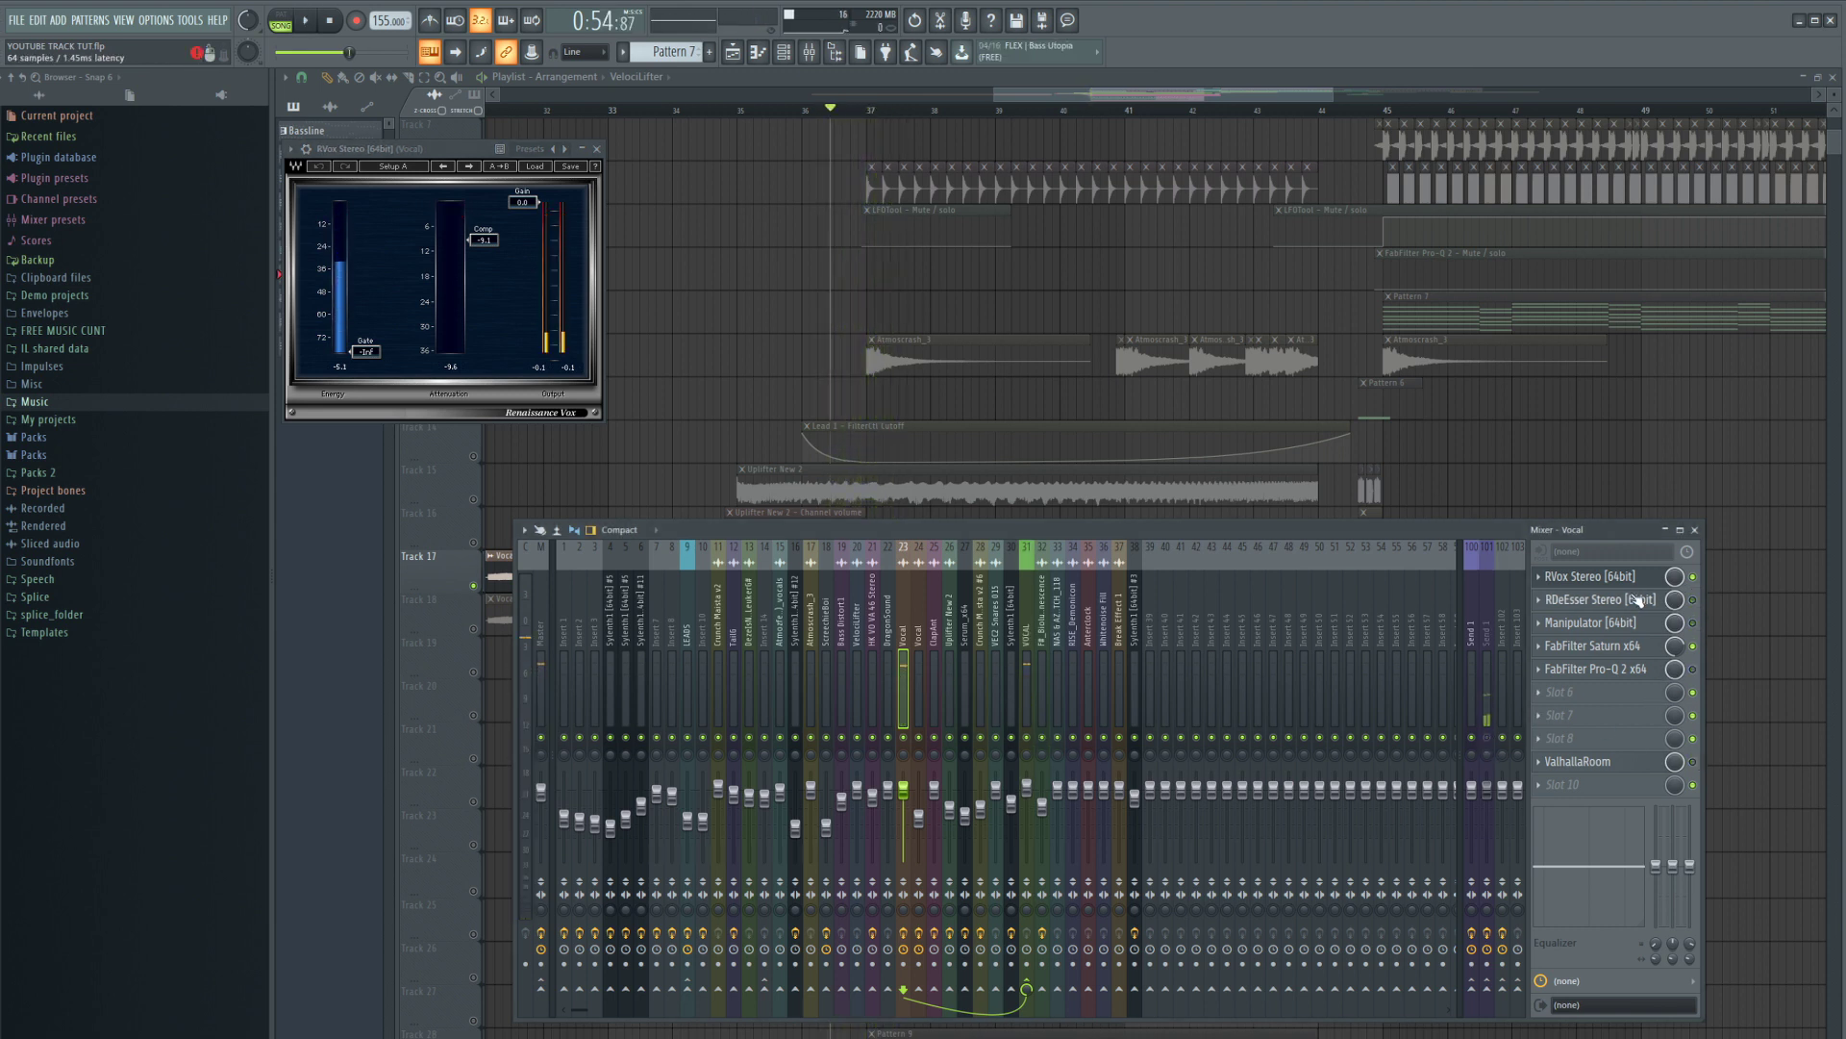
pyautogui.press('space')
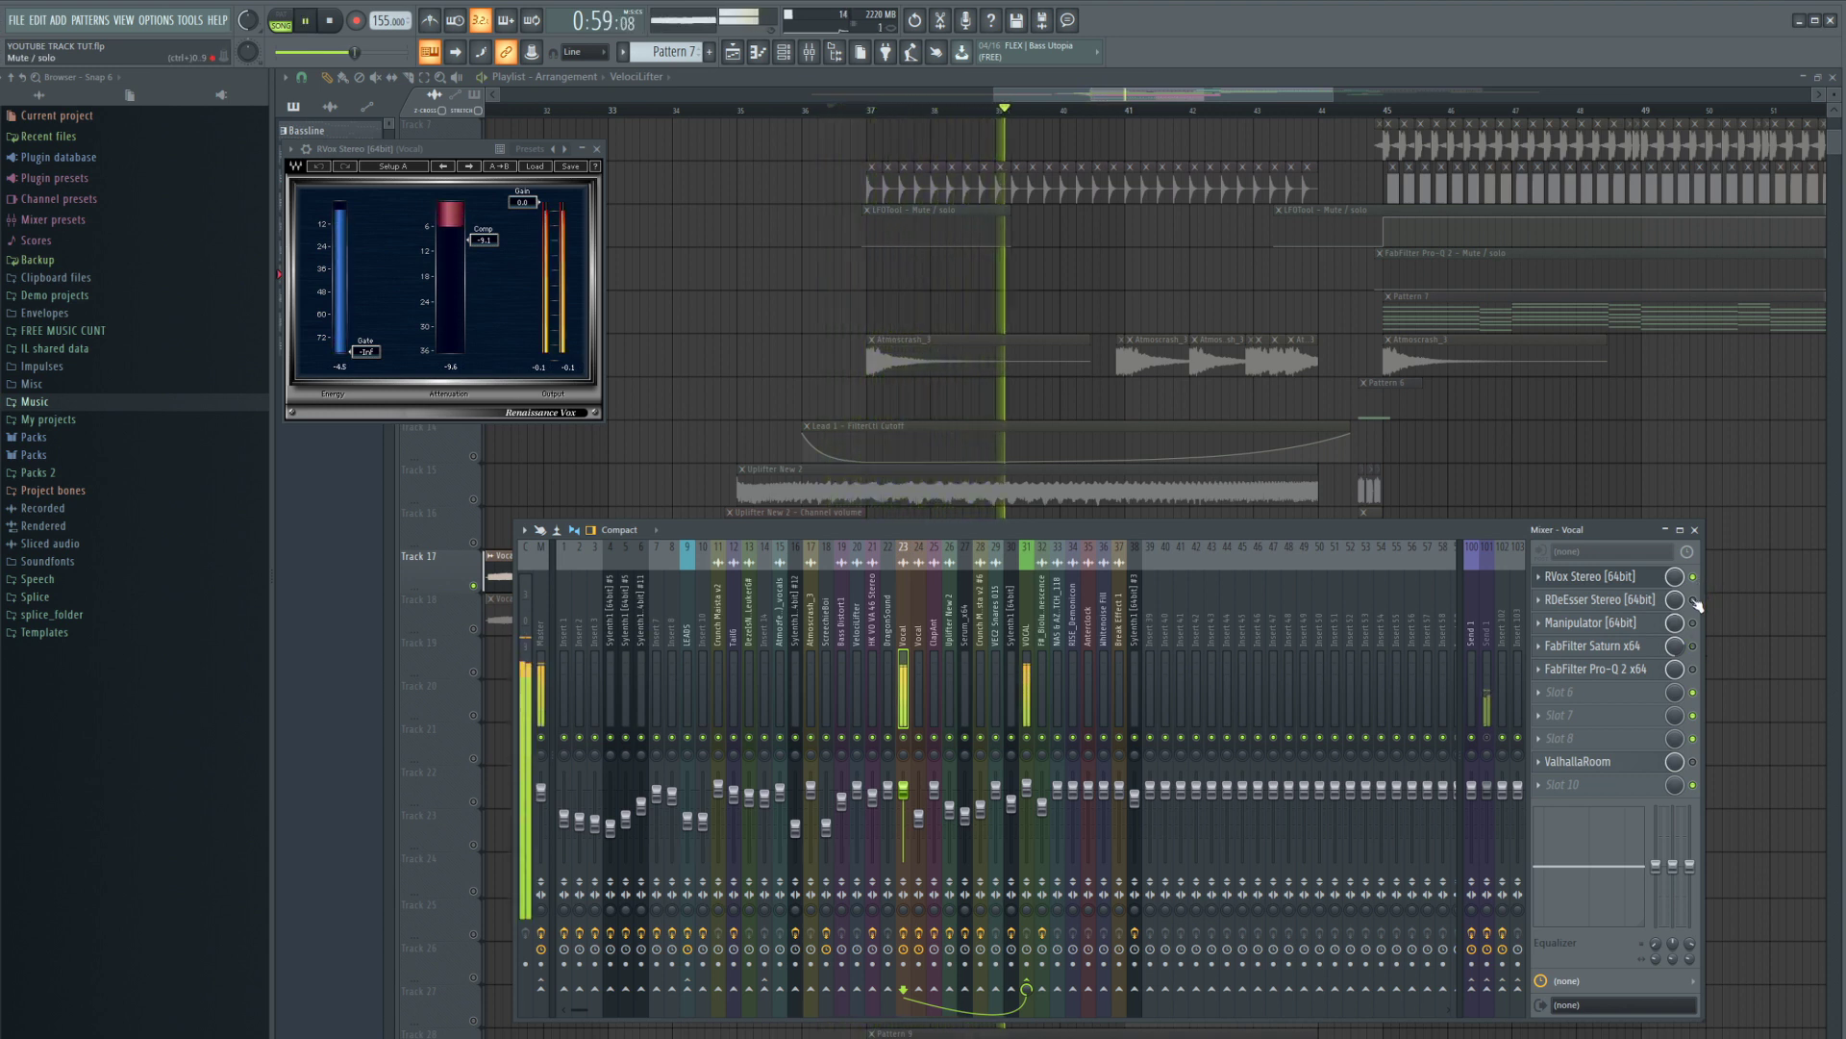
# - Open RDeEsser Stereo on the Vocal channel and audition the vocal with RDeEsser, Manipulator and FabFilter Saturn enabled
pyautogui.click(1645, 599)
pyautogui.press('space')
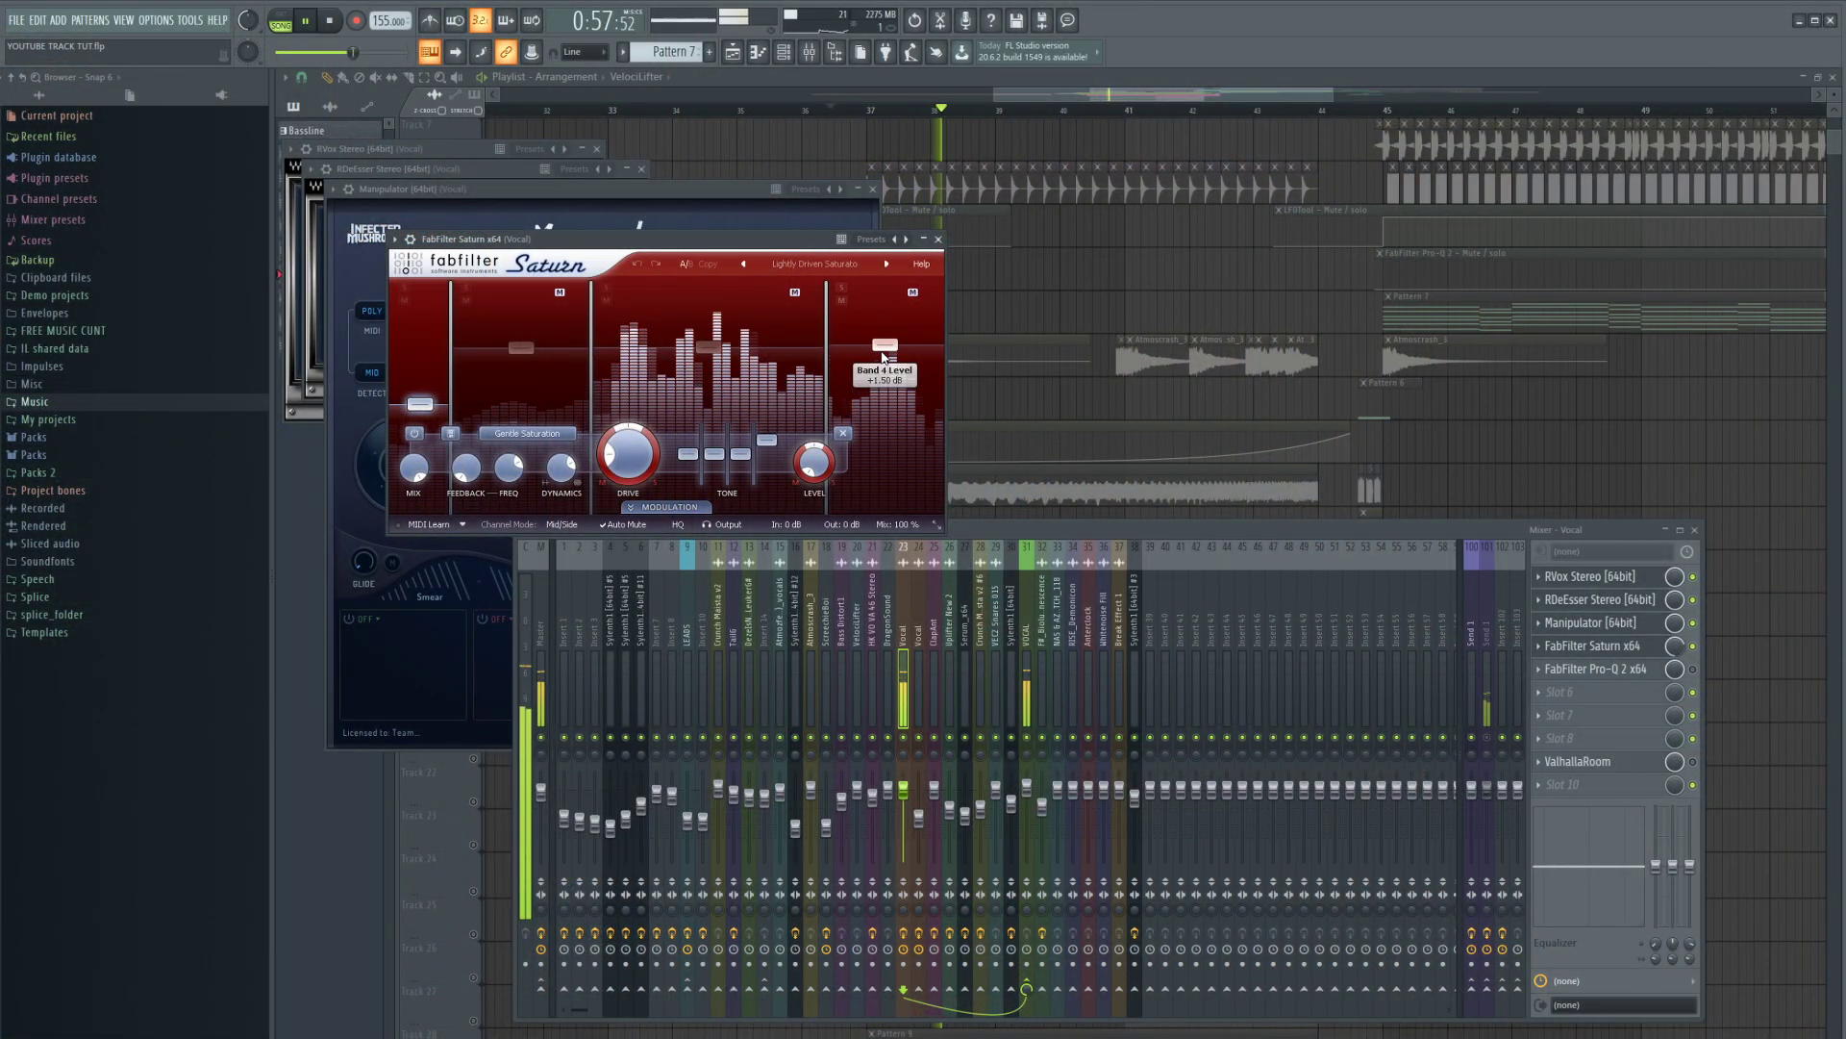
pyautogui.press('space')
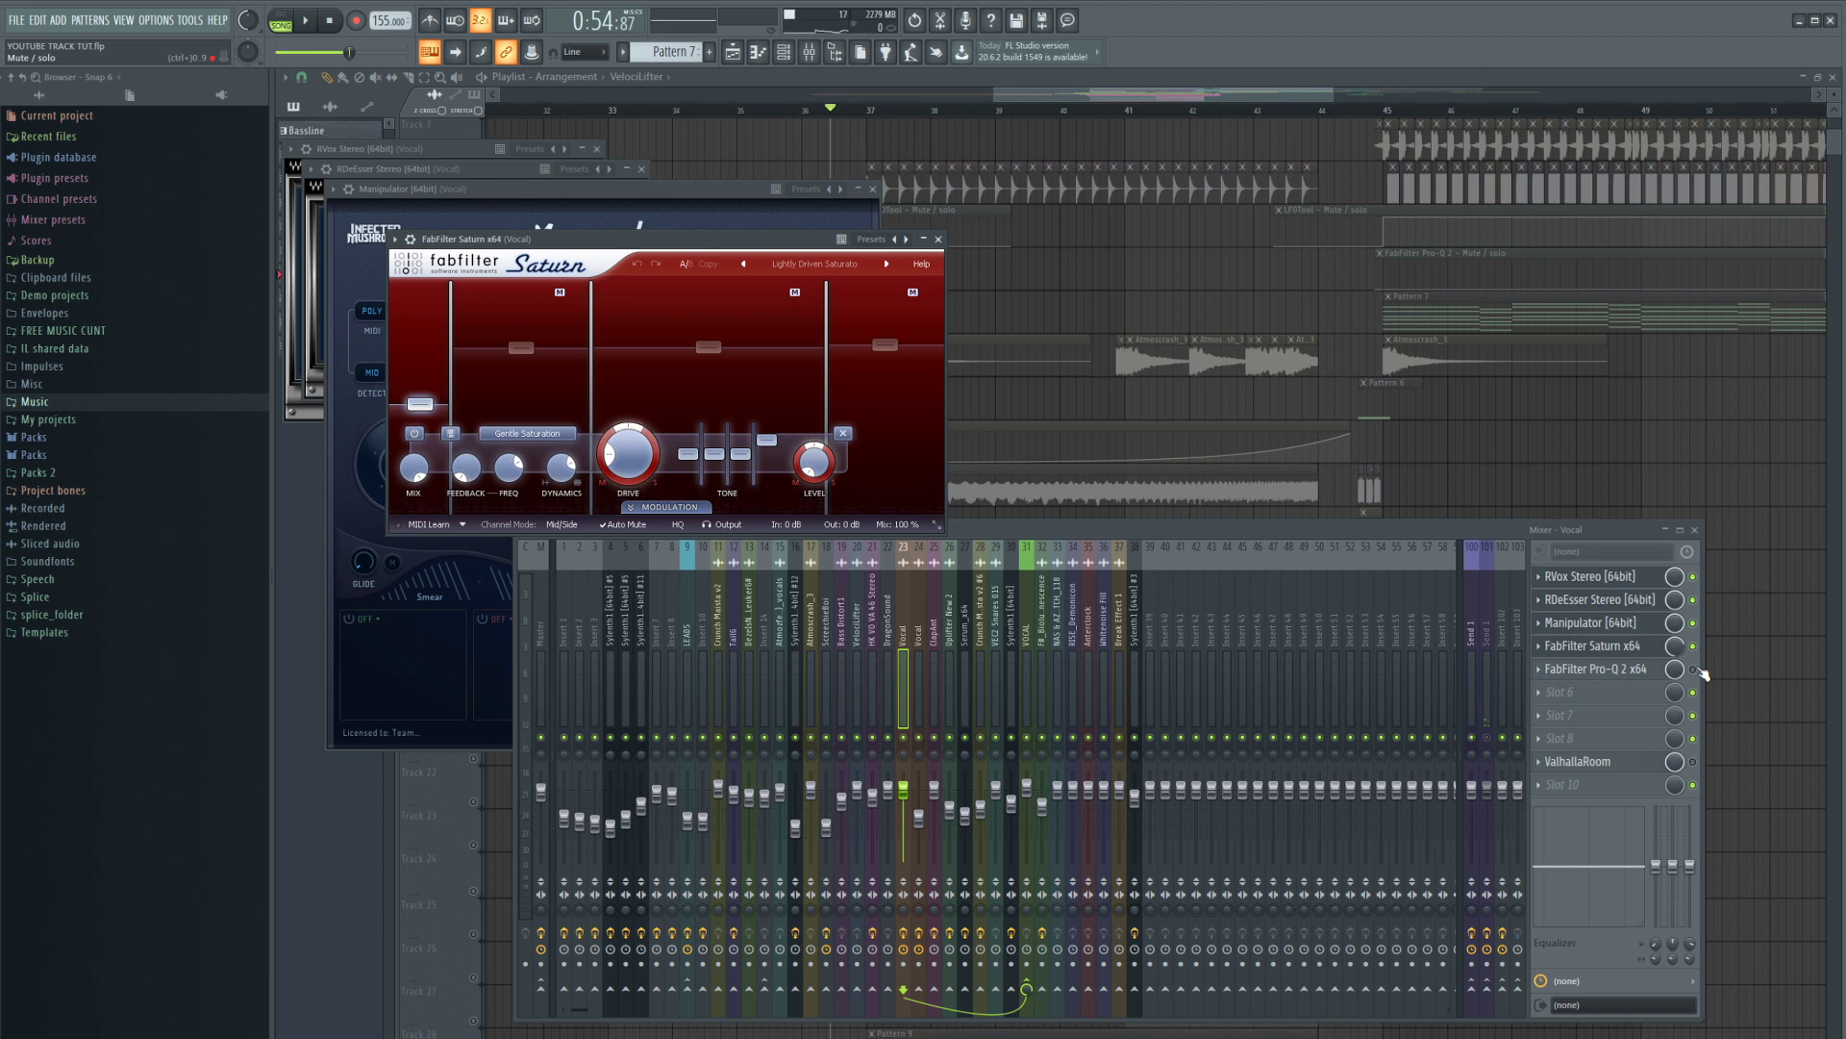
# - Open FabFilter Pro-Q 2 on the Vocal channel, play the vocal, and slightly lower the high-shelf band's gain
pyautogui.click(1597, 668)
pyautogui.press('space')
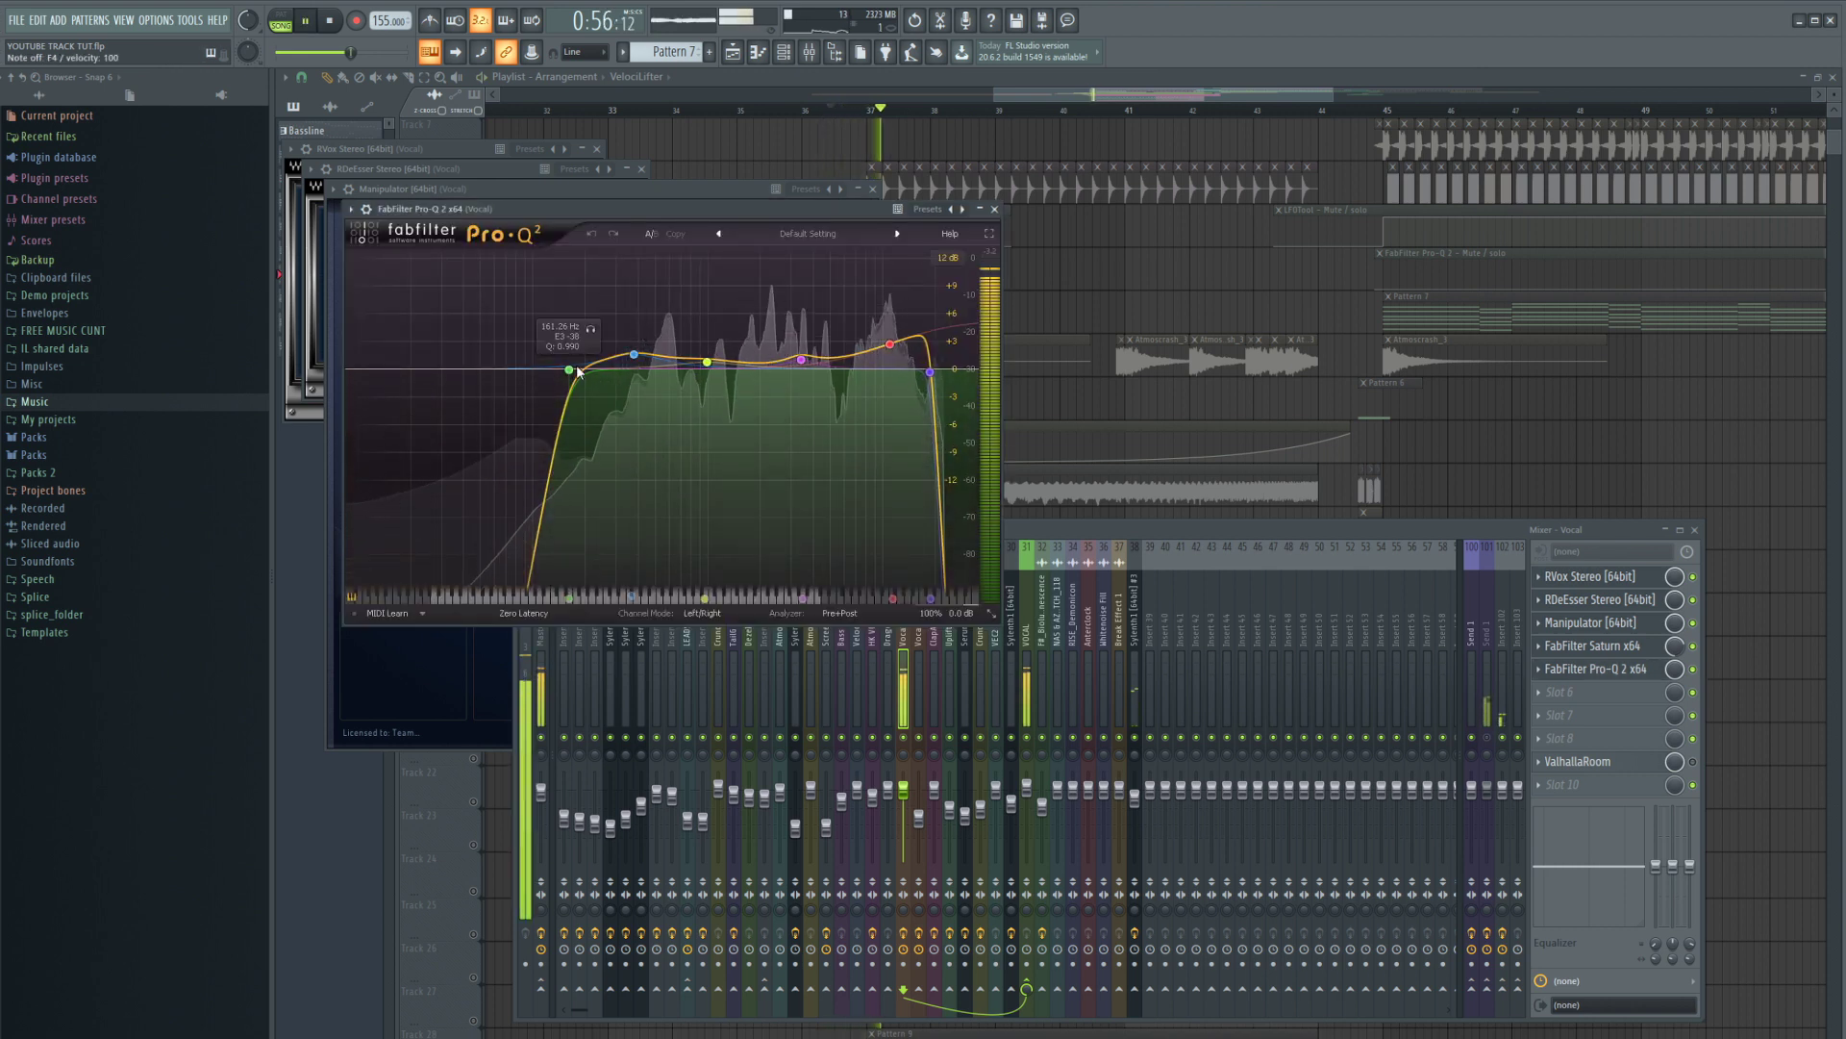
pyautogui.scroll(-3, 890, 371)
pyautogui.scroll(3, 891, 371)
pyautogui.press('space')
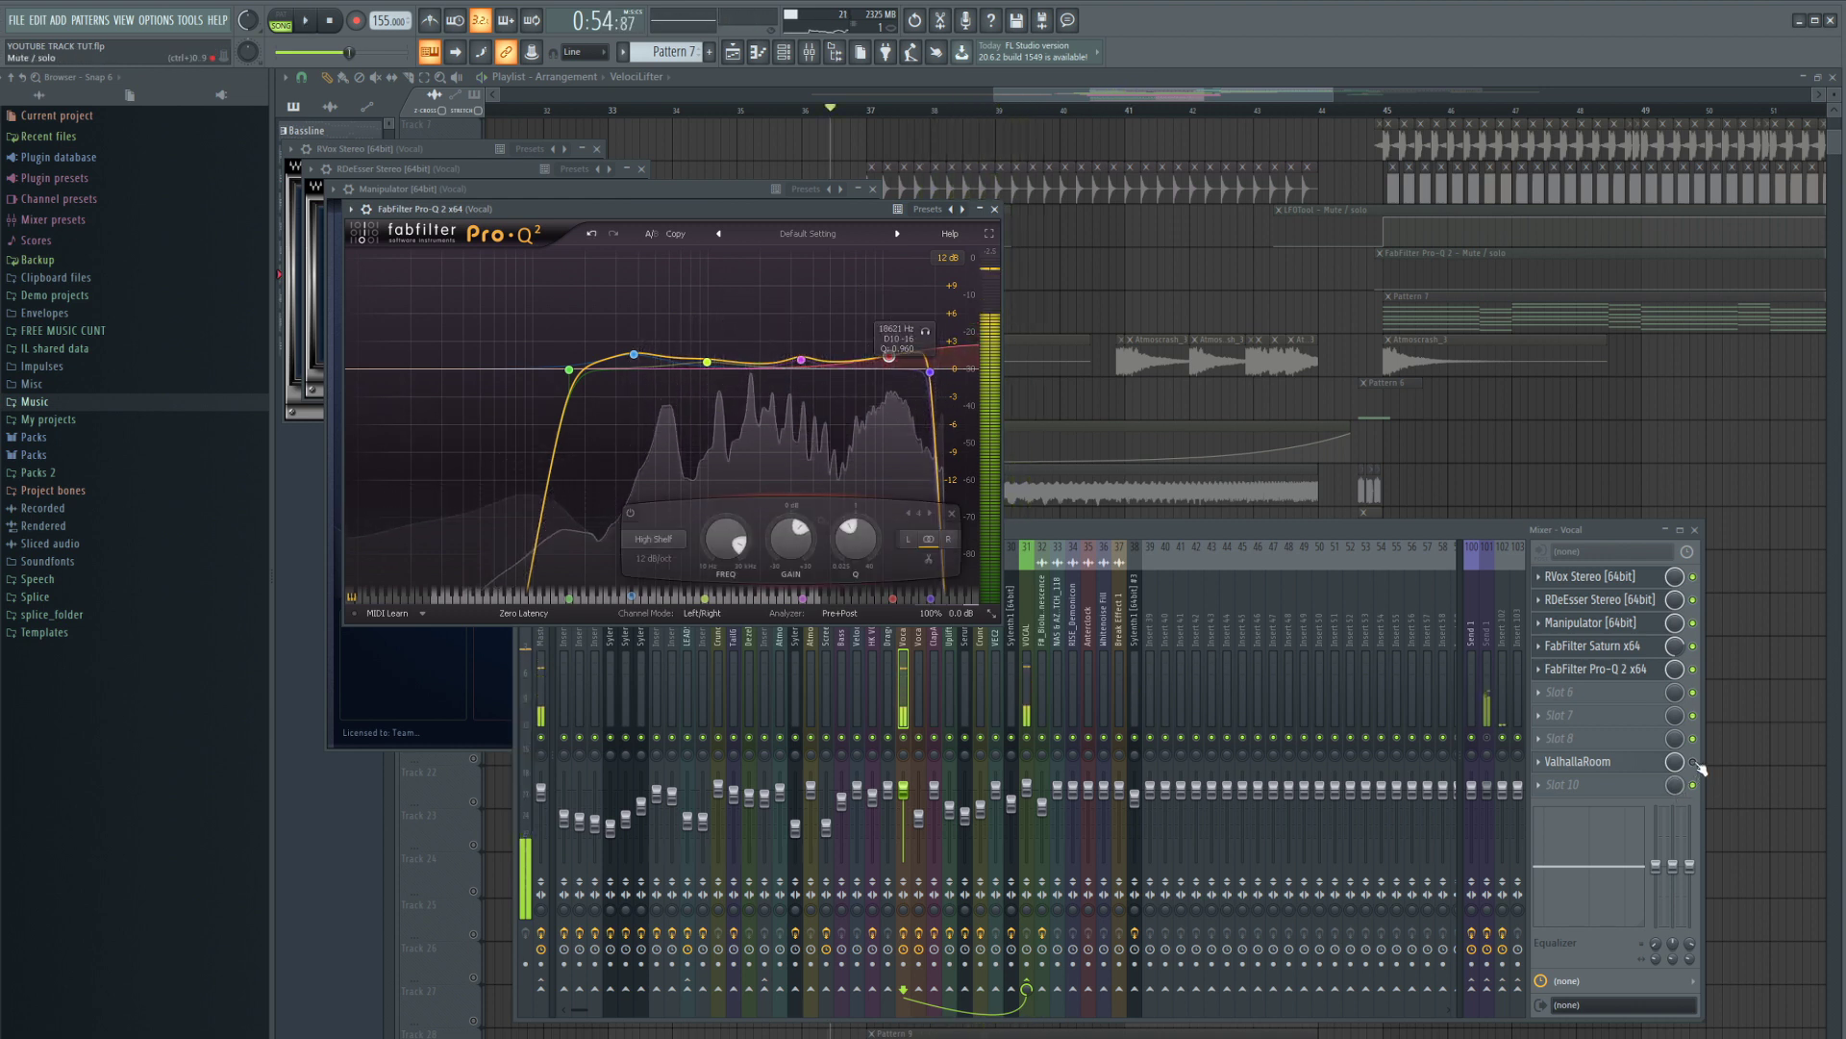
# - Enable and open ValhallaRoom on the Vocal channel and set its mix to 15.7% while the vocal plays
pyautogui.click(1529, 768)
pyautogui.press('space')
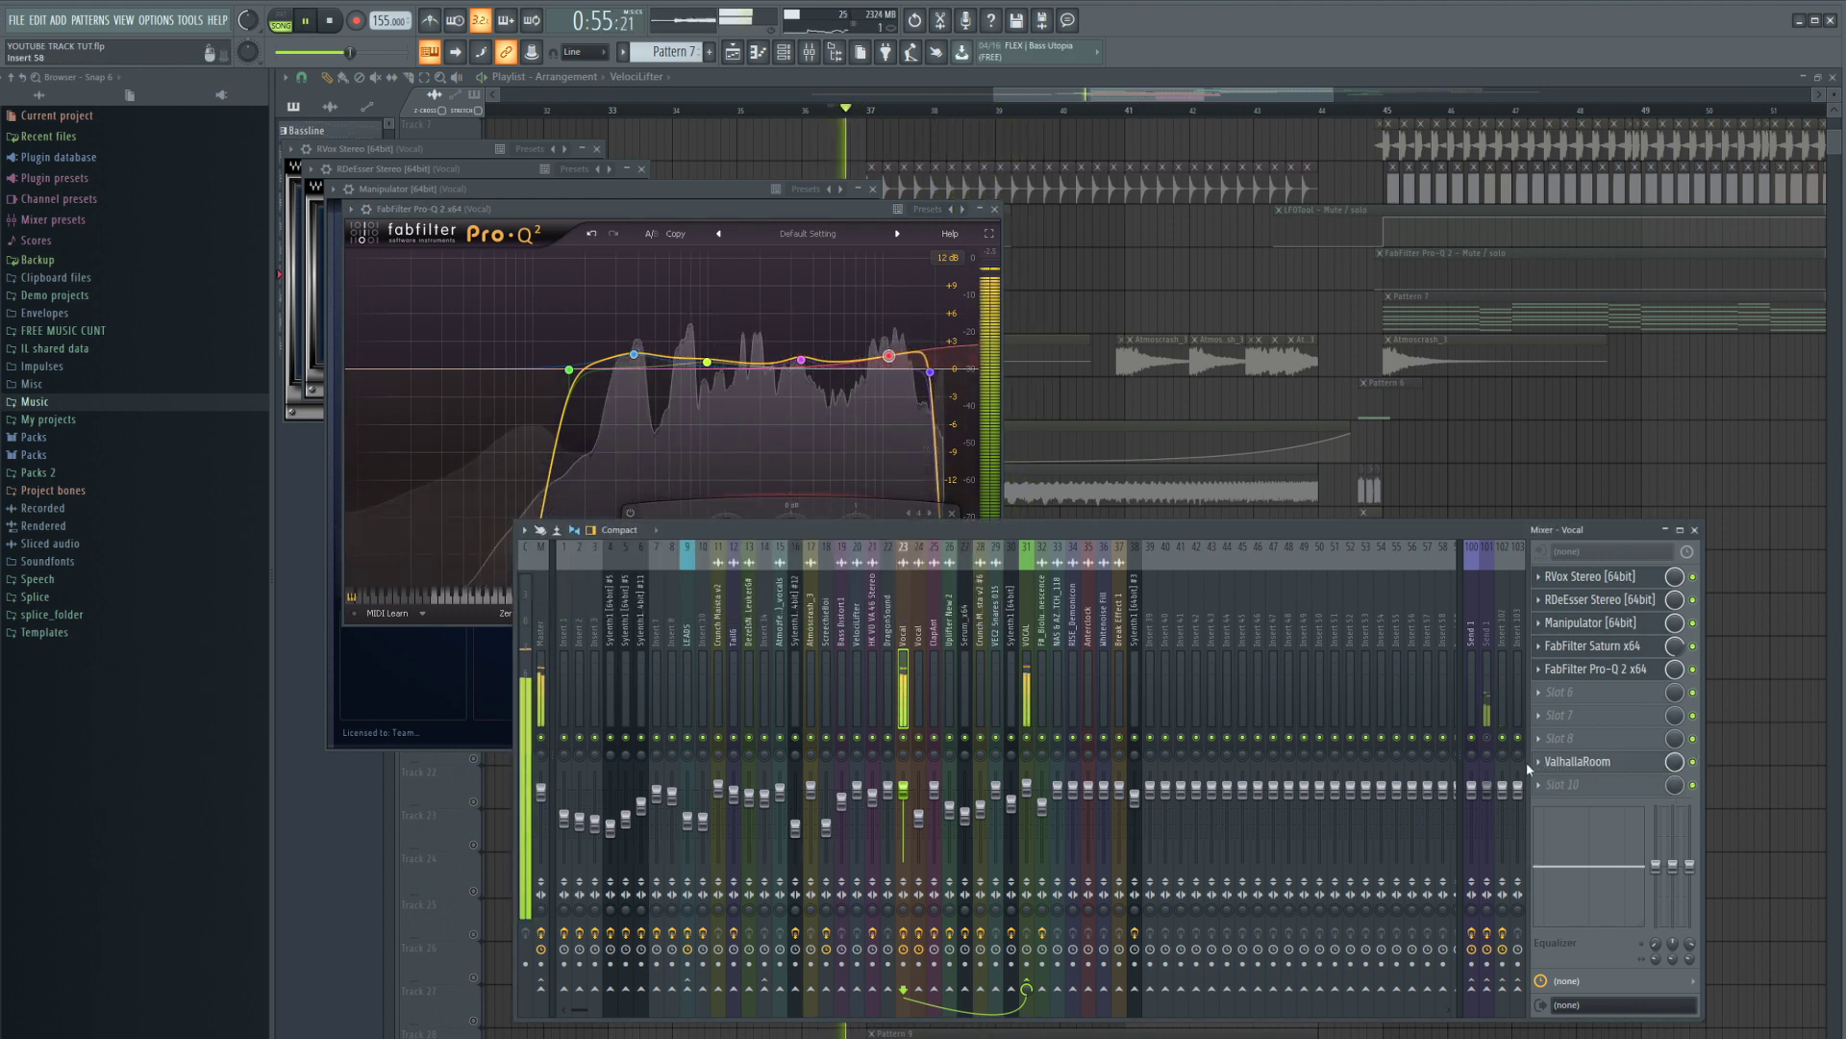
pyautogui.click(1577, 761)
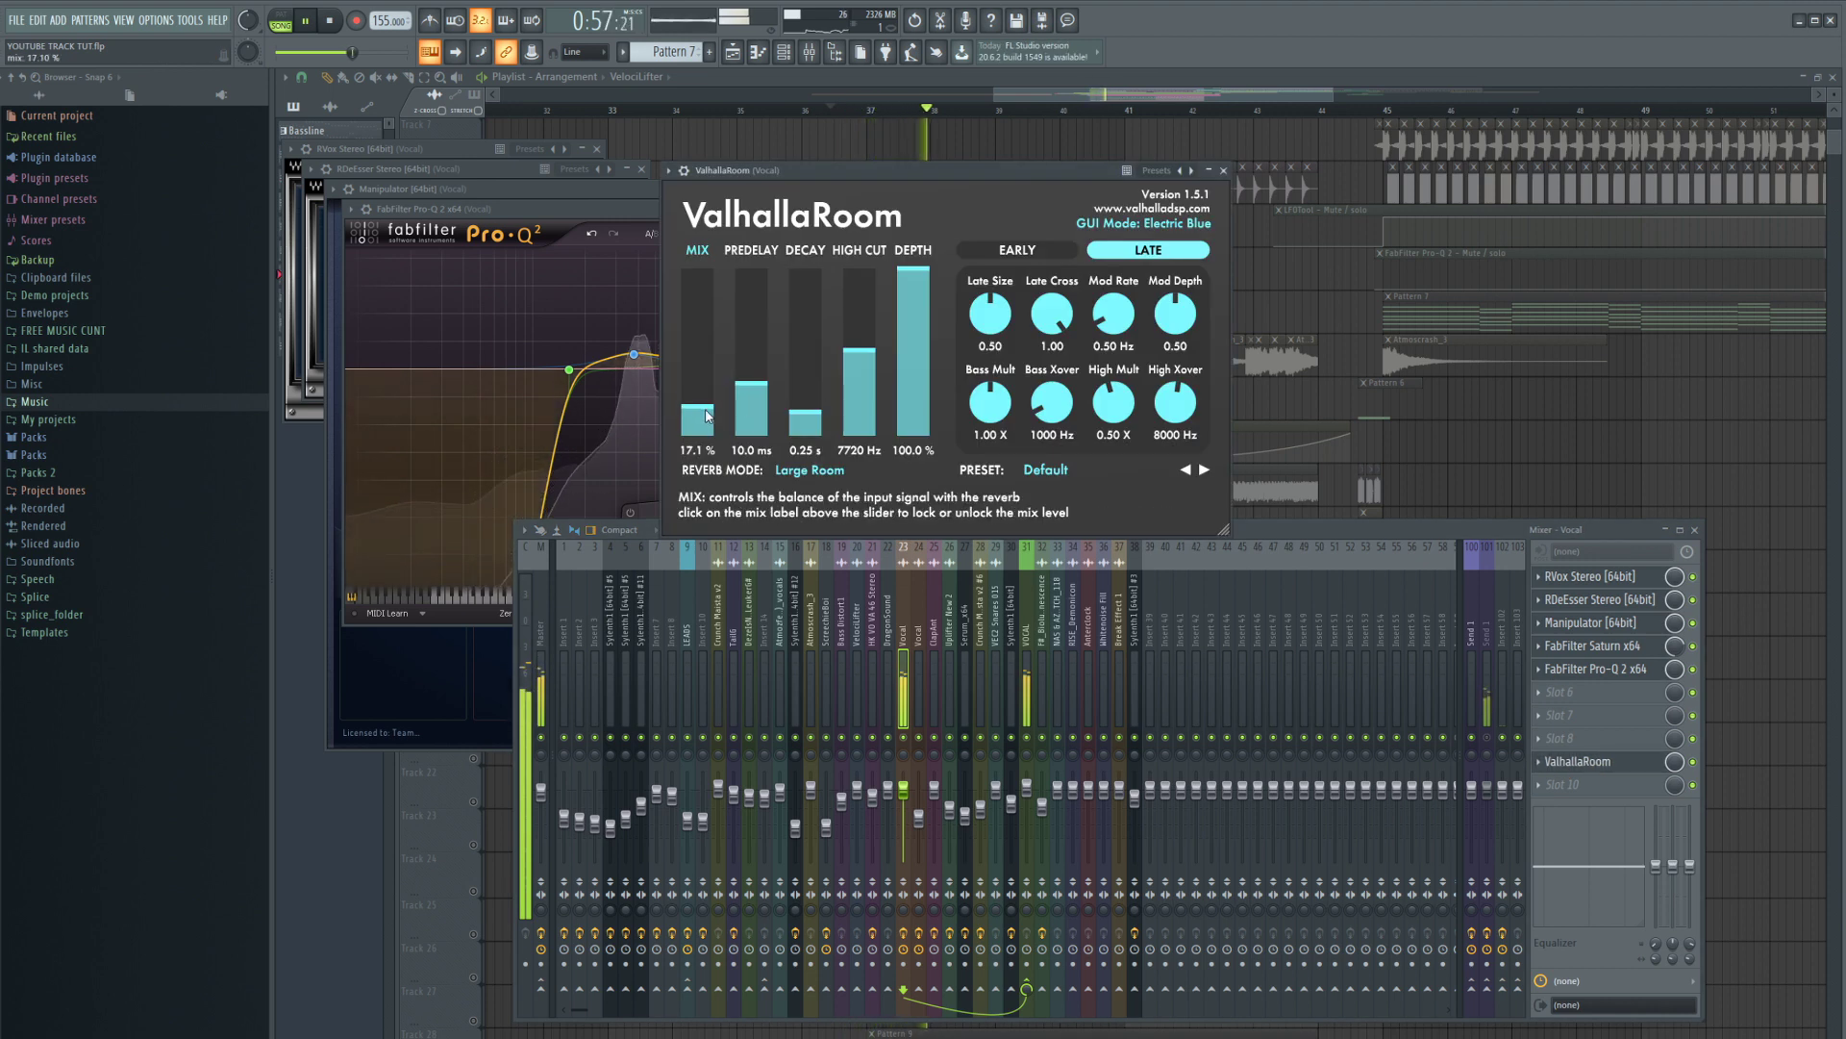
pyautogui.moveTo(708, 413); pyautogui.dragTo(707, 411)
pyautogui.click(1253, 526)
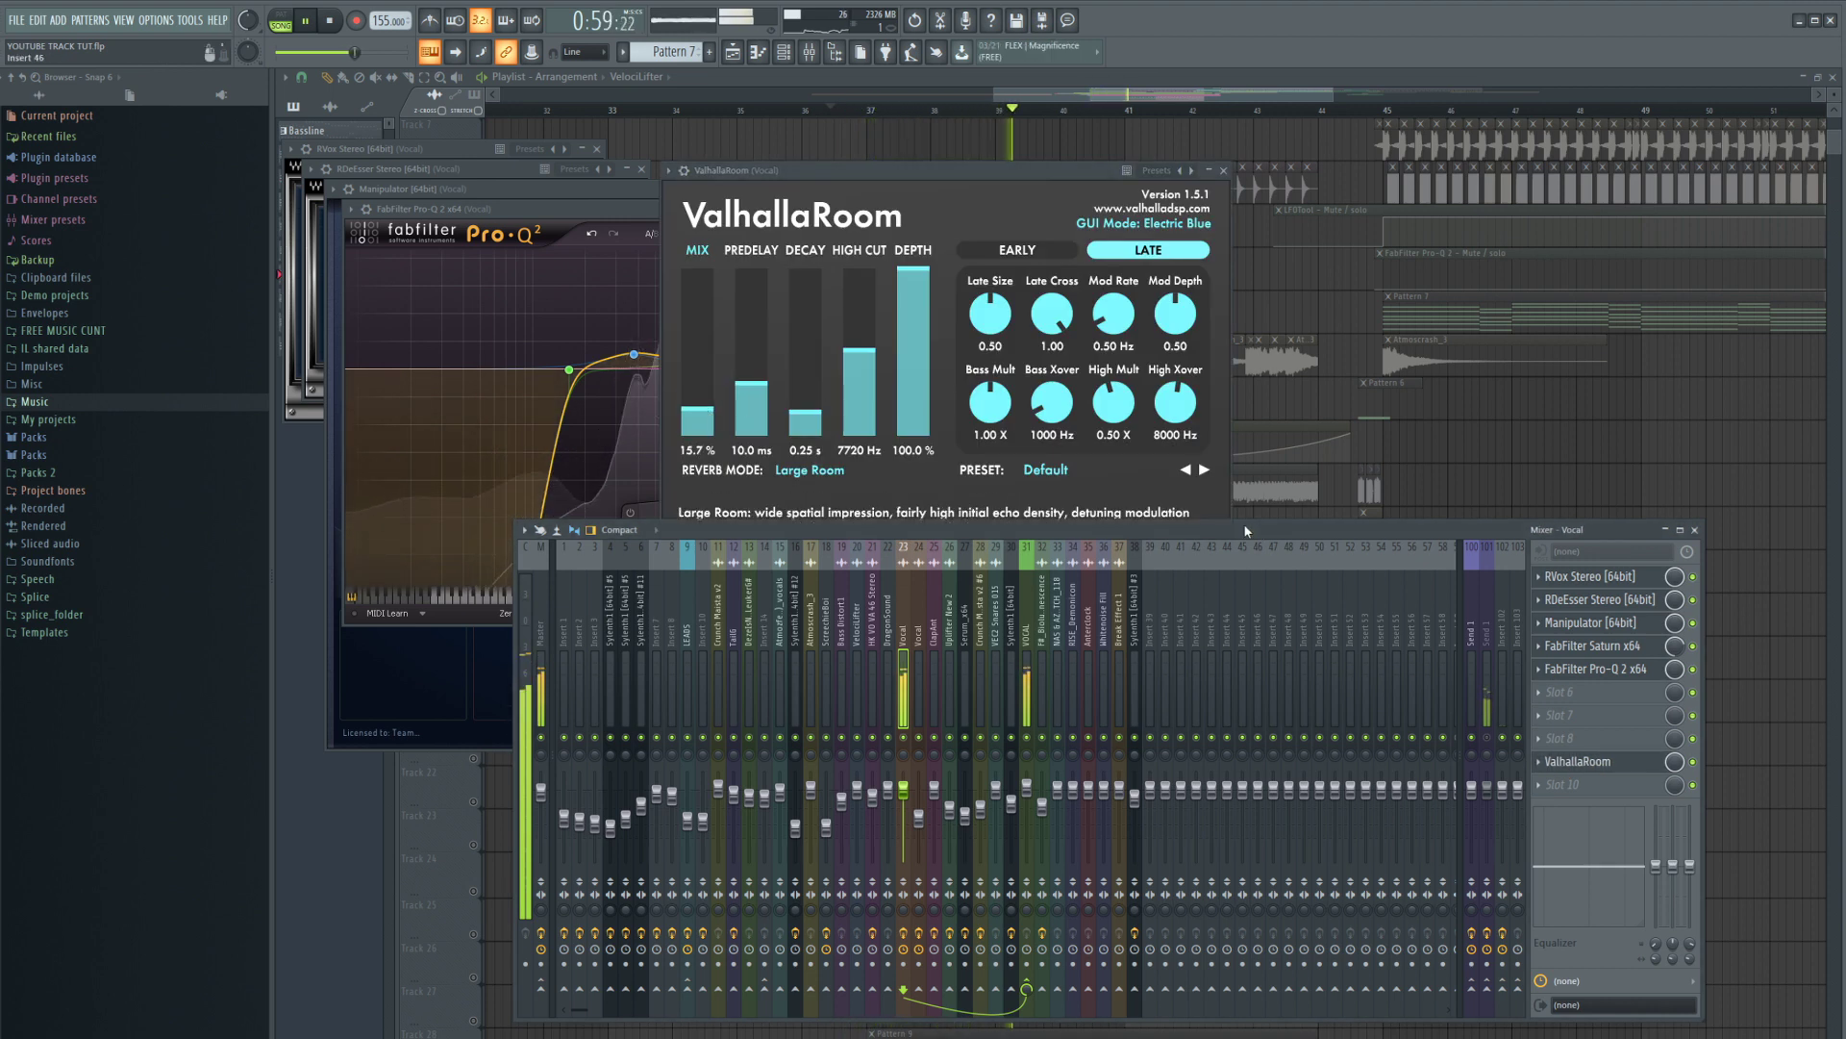
# - Inspect the VOCAL bus, stop playback, and compare the effect chains of Vocal channels 23 and 24
pyautogui.click(1026, 663)
pyautogui.press('space')
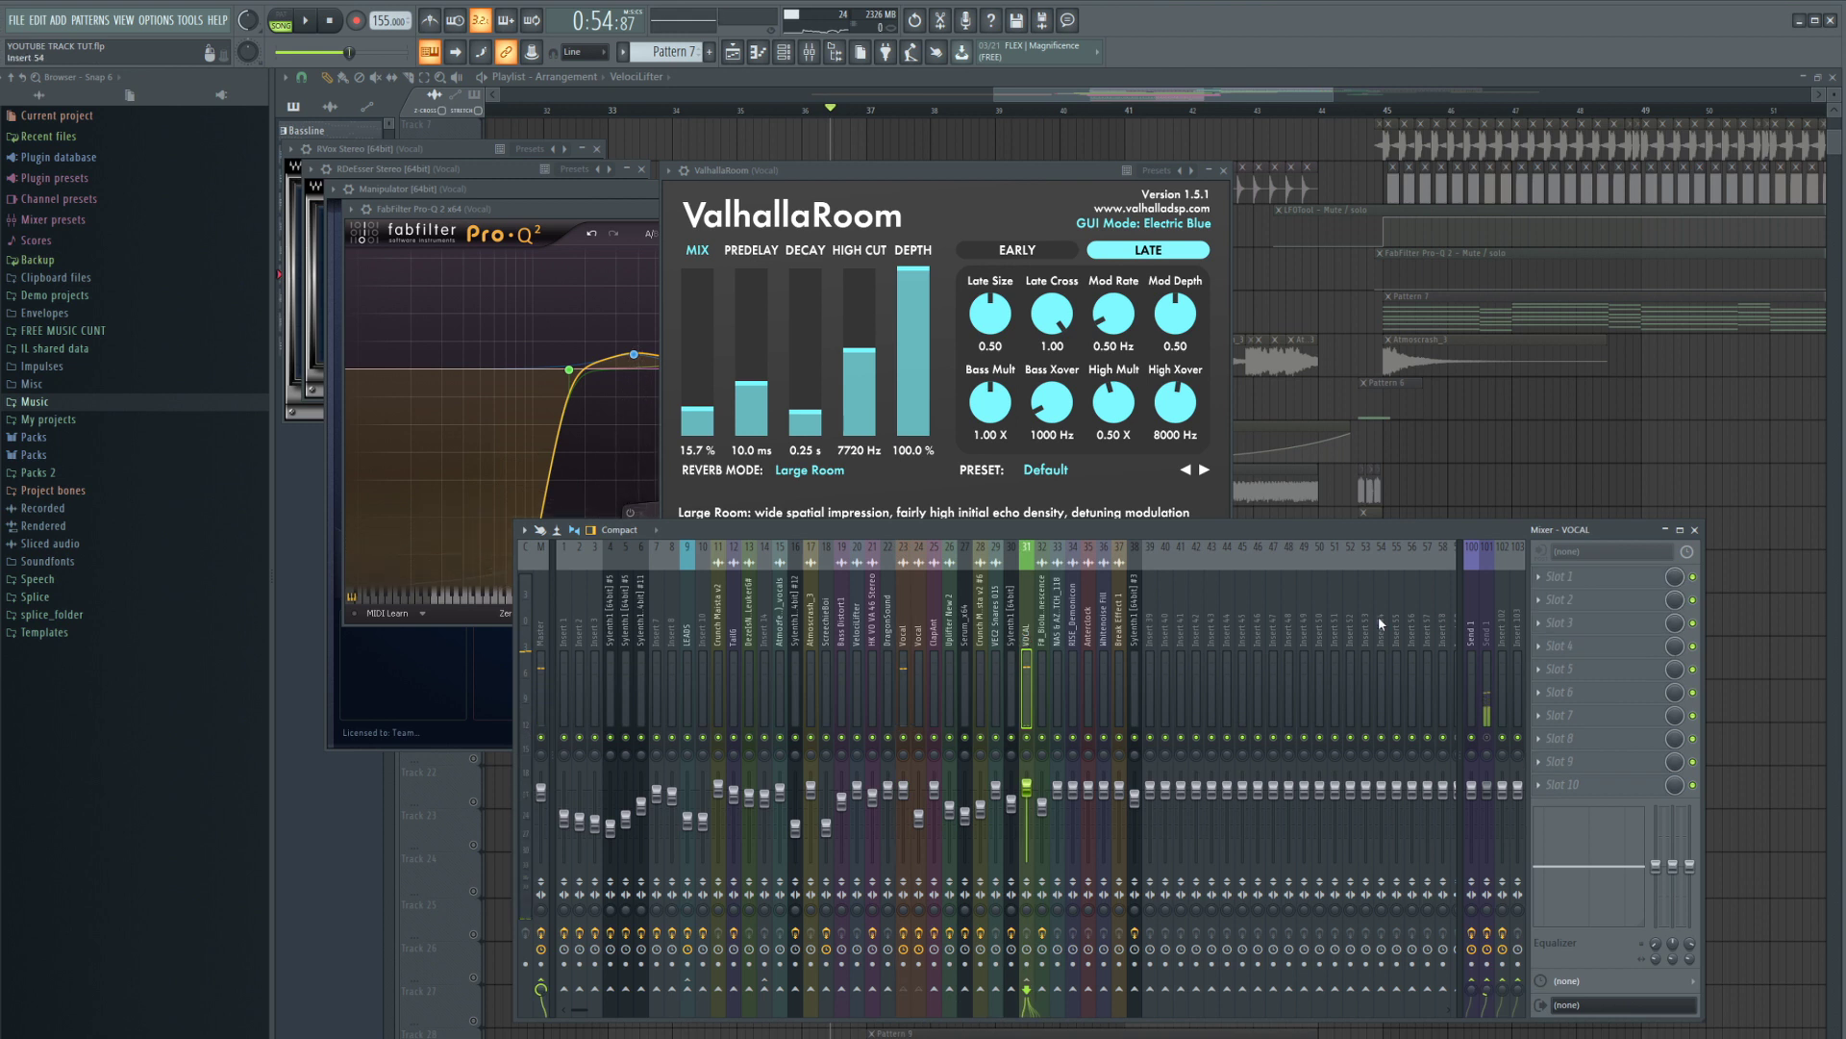
pyautogui.click(909, 643)
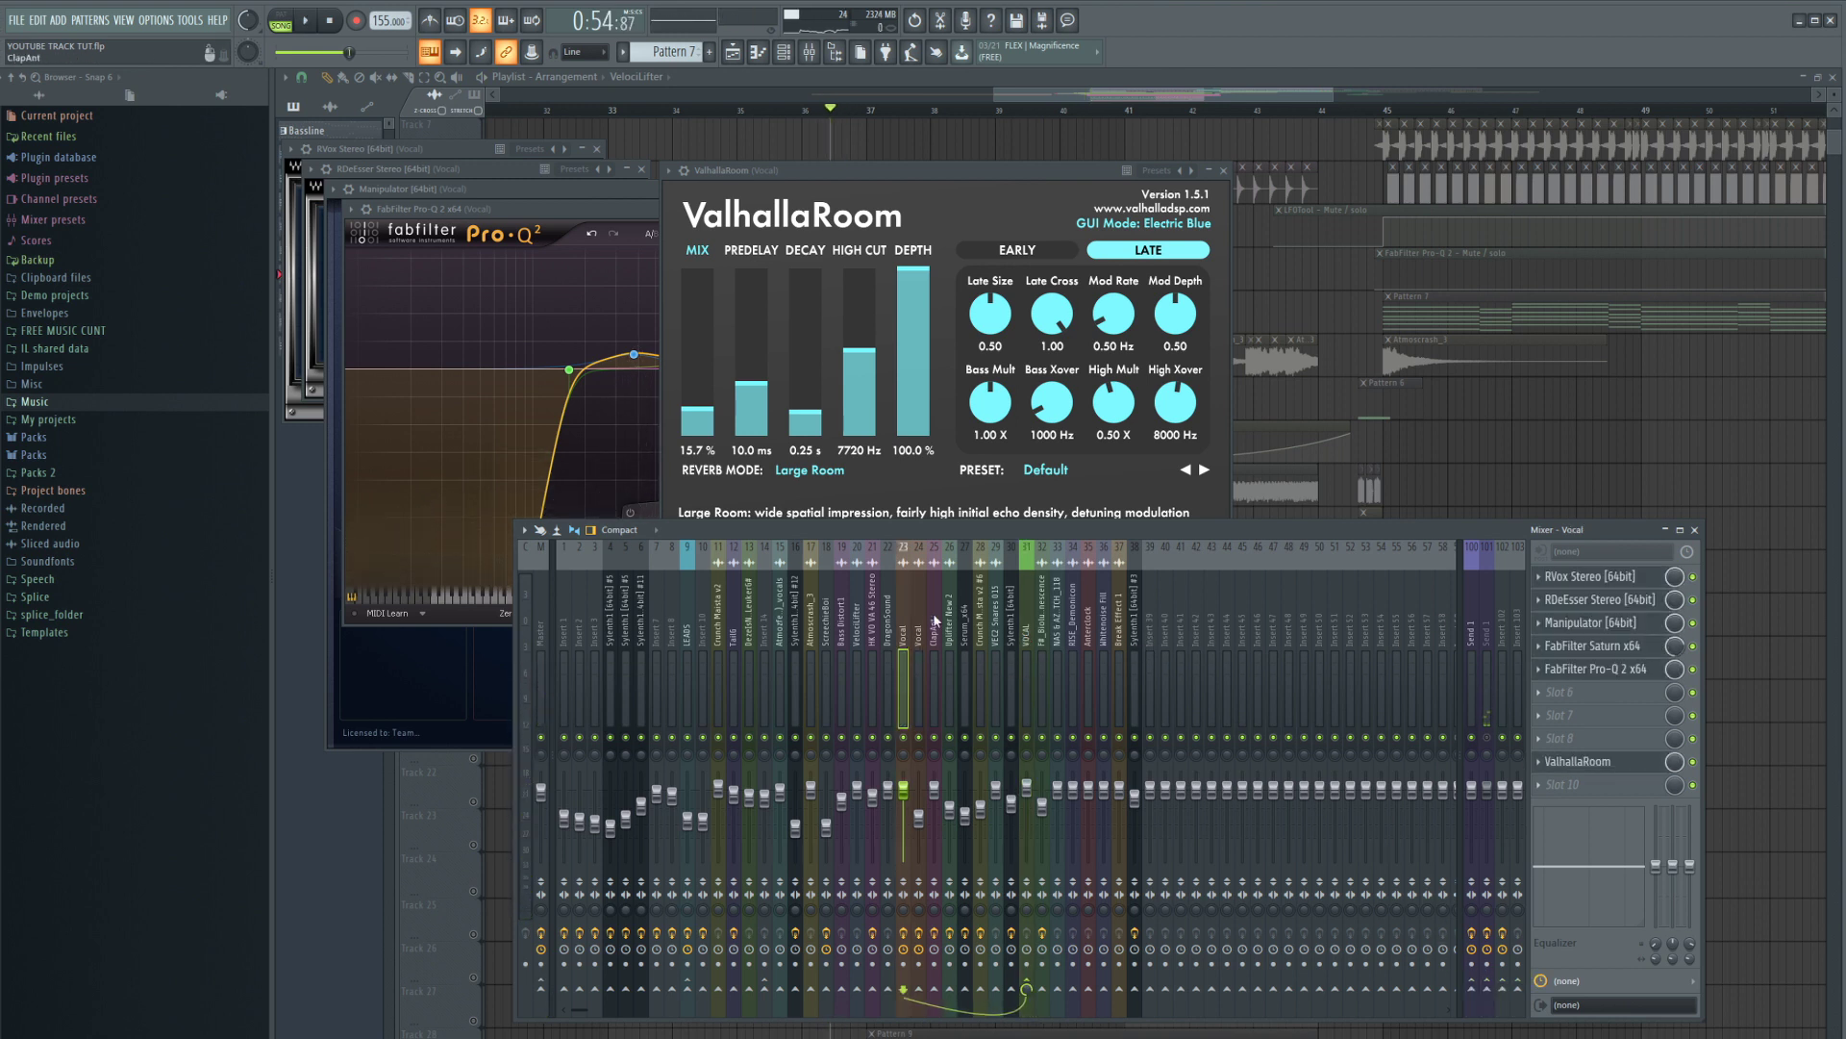
pyautogui.click(920, 632)
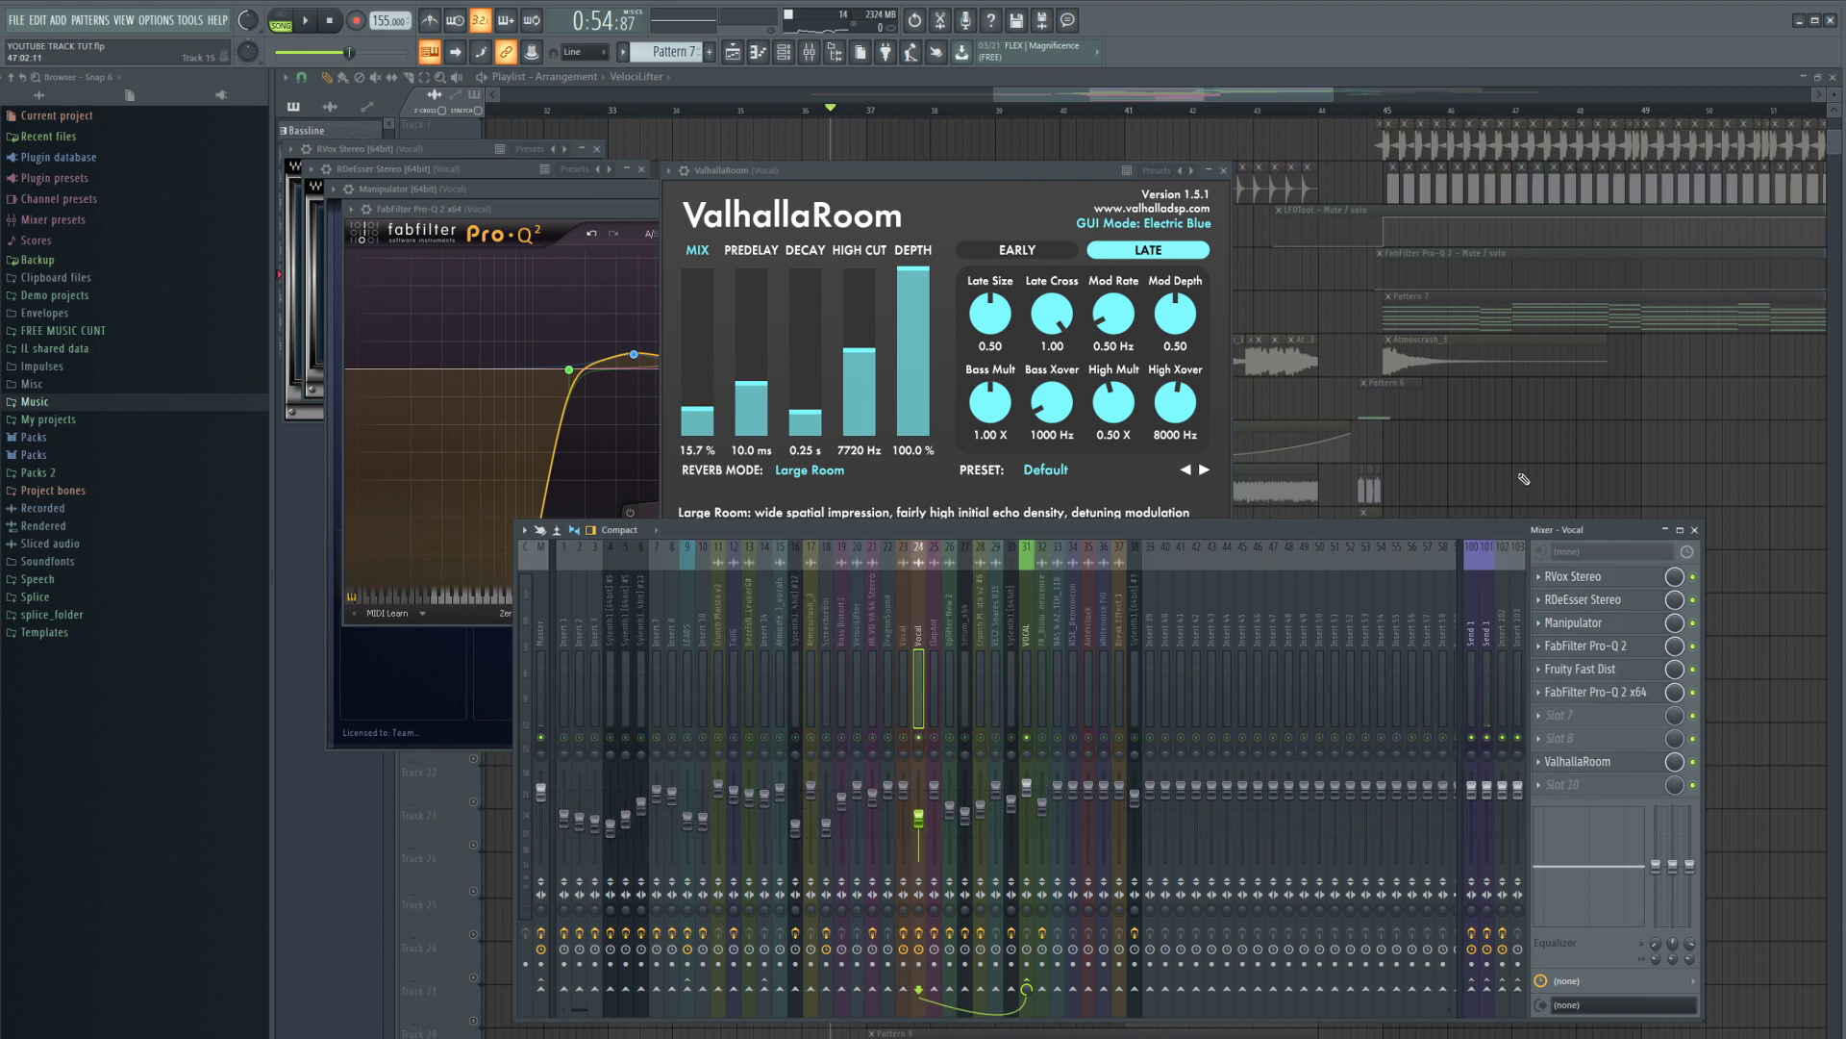
# - Close the plugin windows and audition the soloed Vocal #2 clip while watching its level in the mixer
pyautogui.press('F12')
pyautogui.press('space')
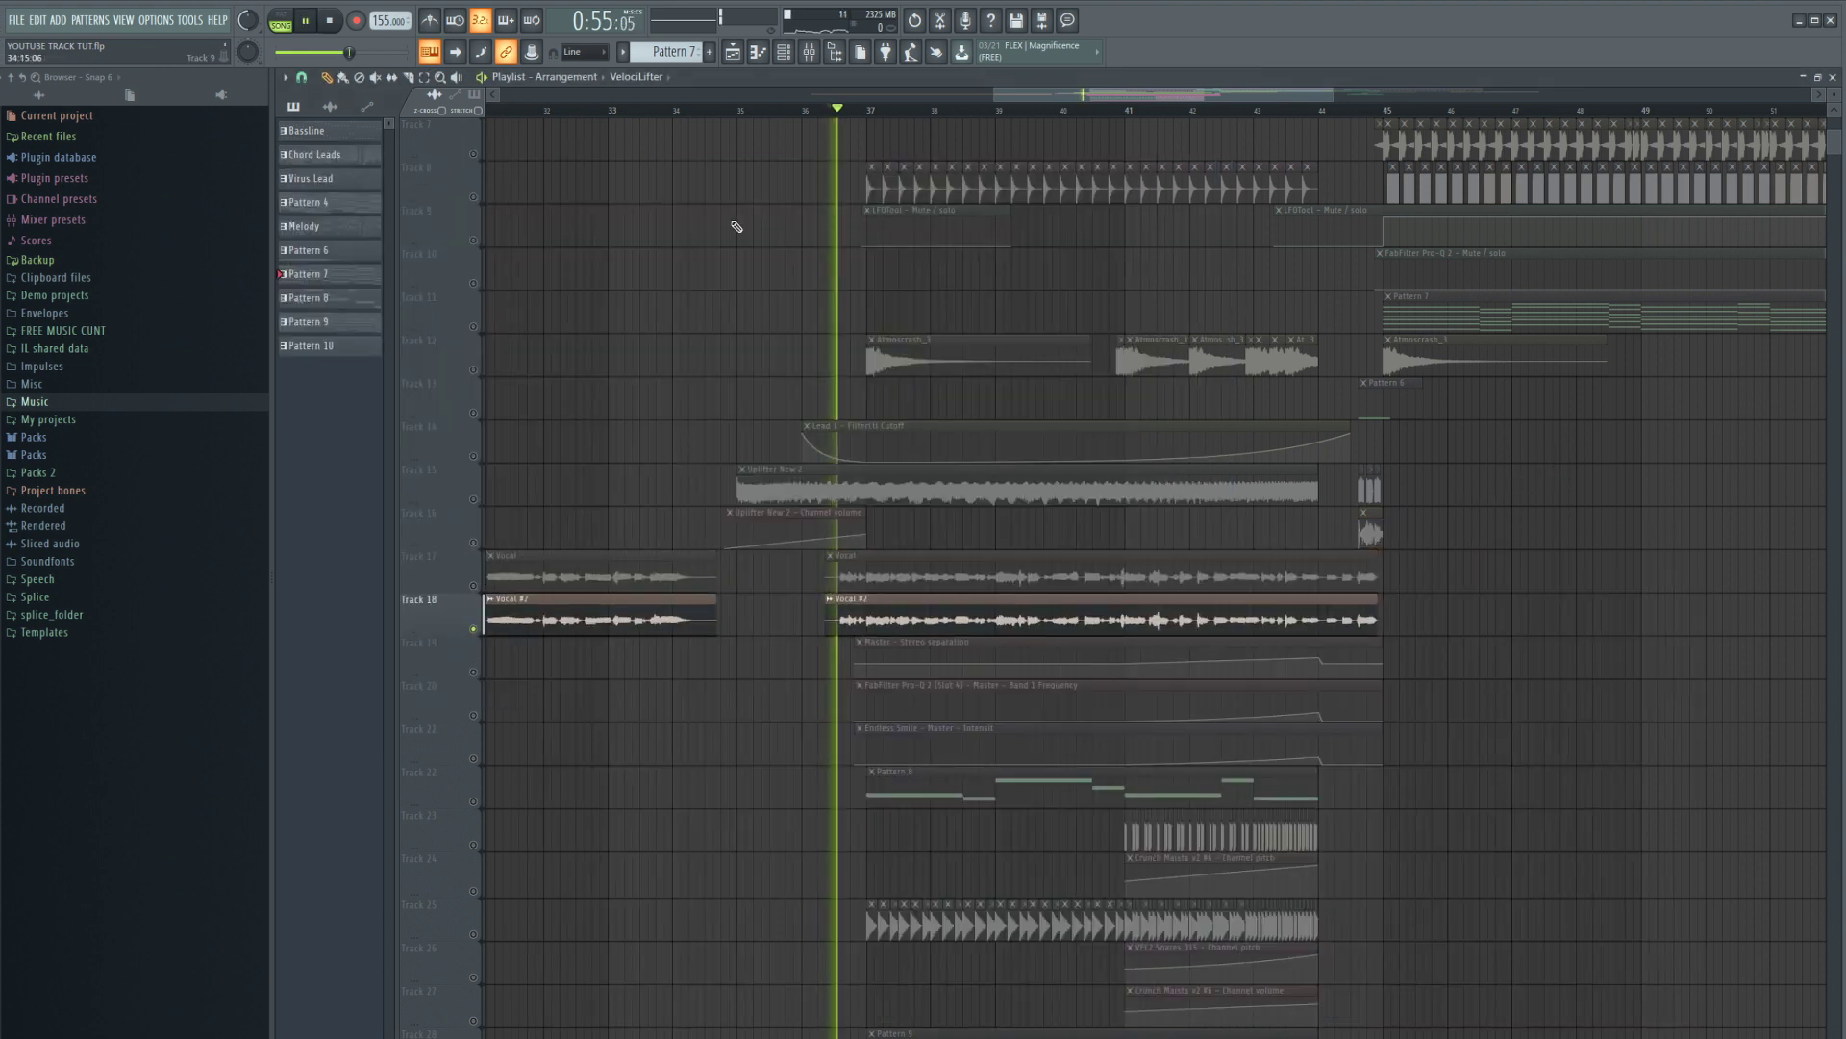
pyautogui.press('F9')
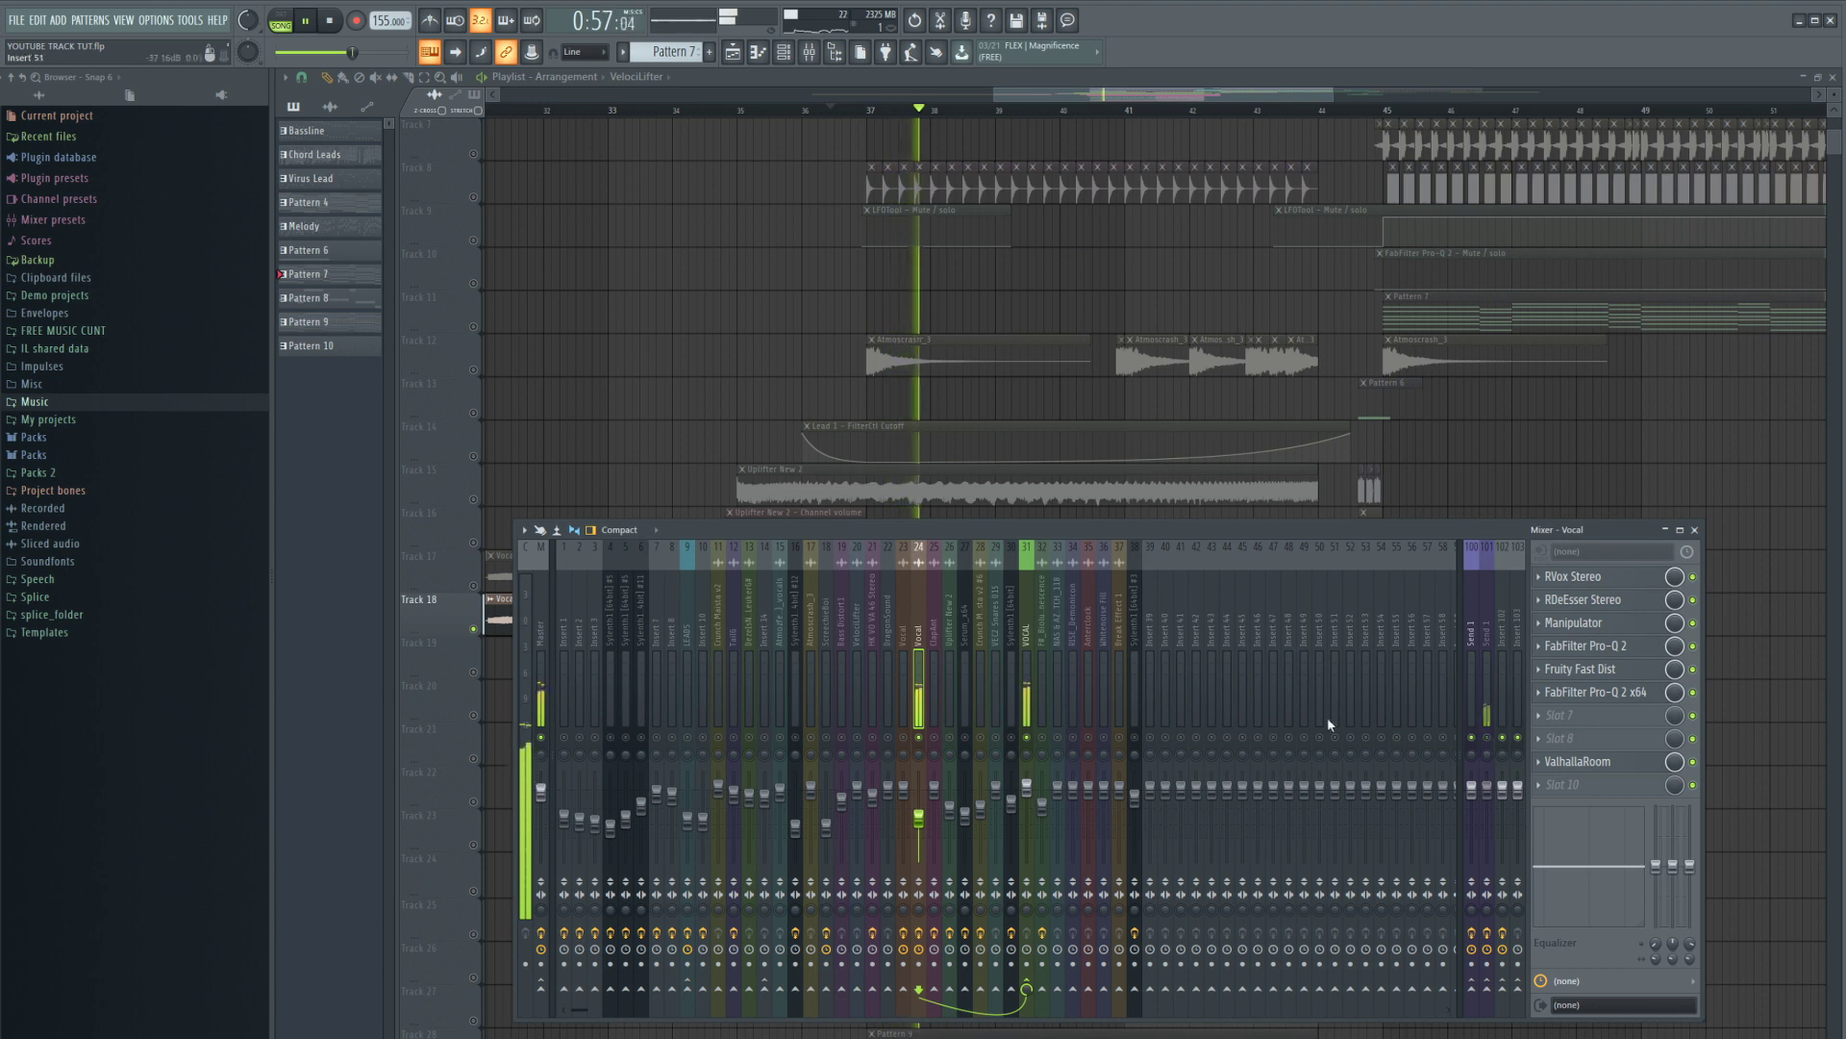
pyautogui.press('space')
# - Inspect RVox, RDeEsser, Manipulator and the first FabFilter Pro-Q 2 on the Vocal channel
pyautogui.click(1573, 576)
pyautogui.click(1583, 600)
pyautogui.click(1601, 622)
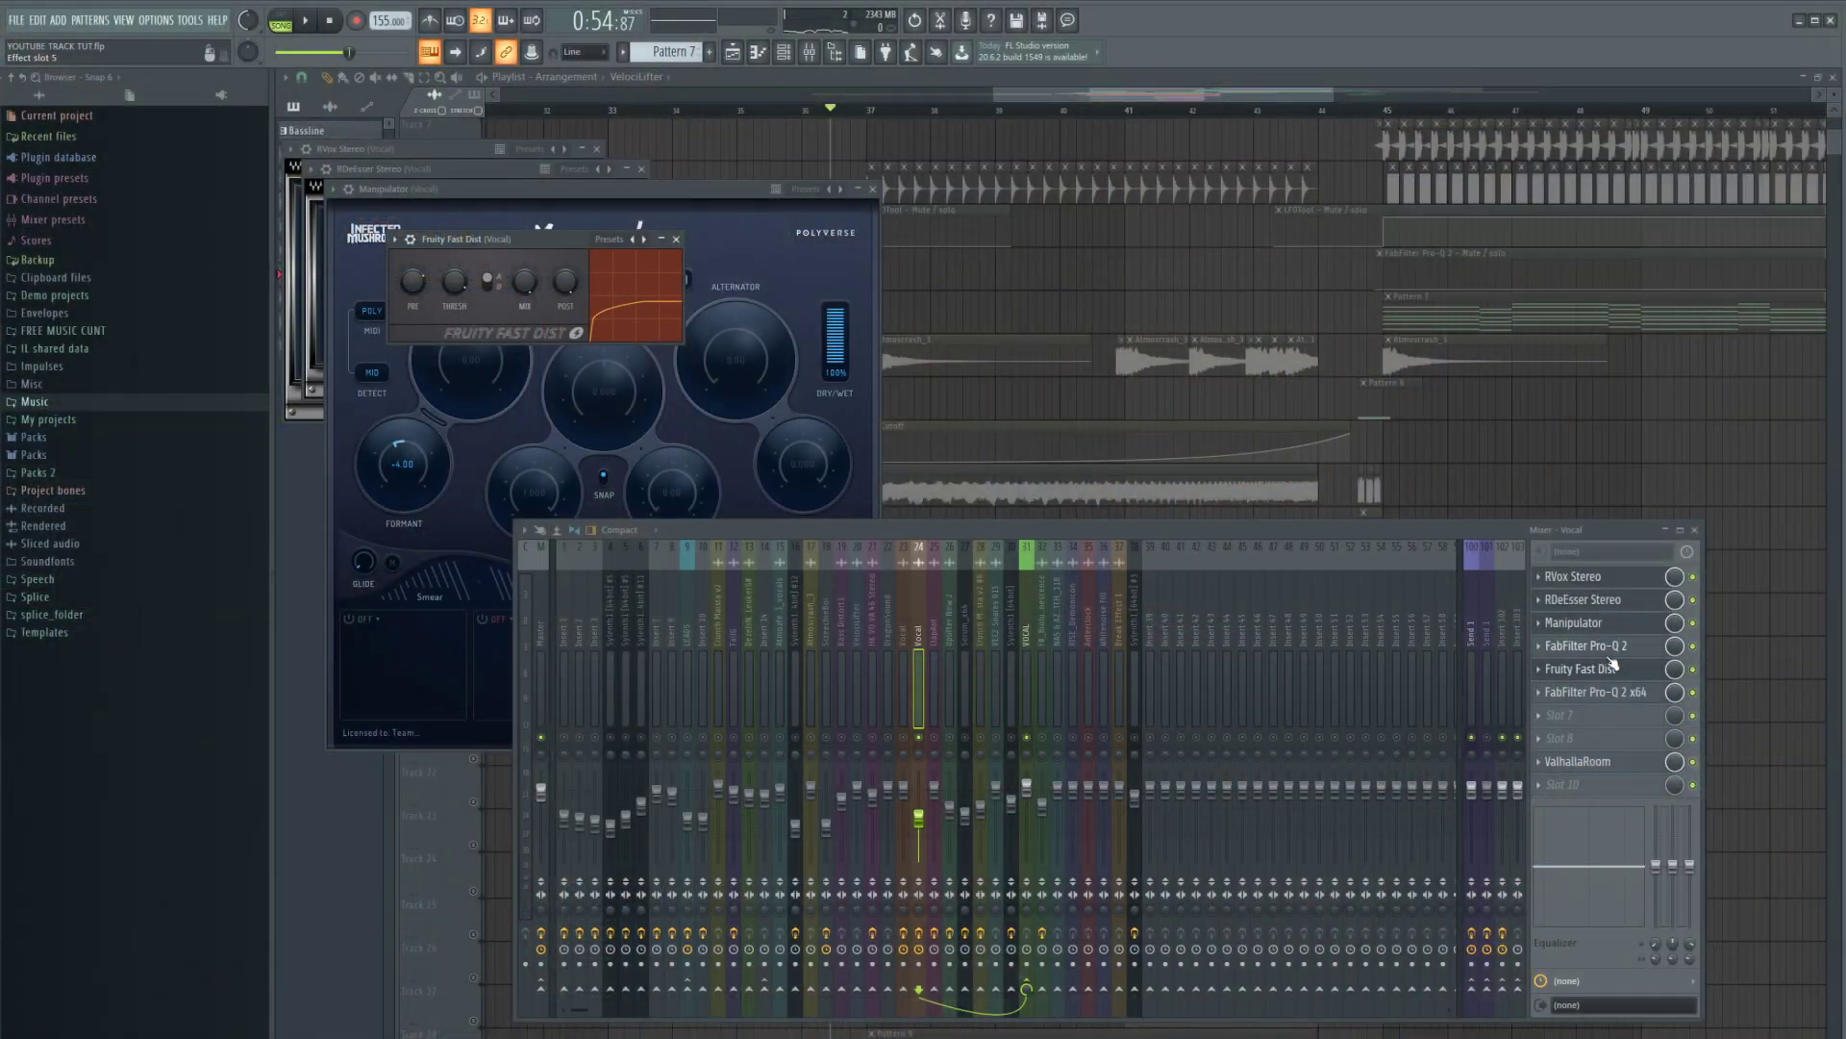
pyautogui.click(1614, 650)
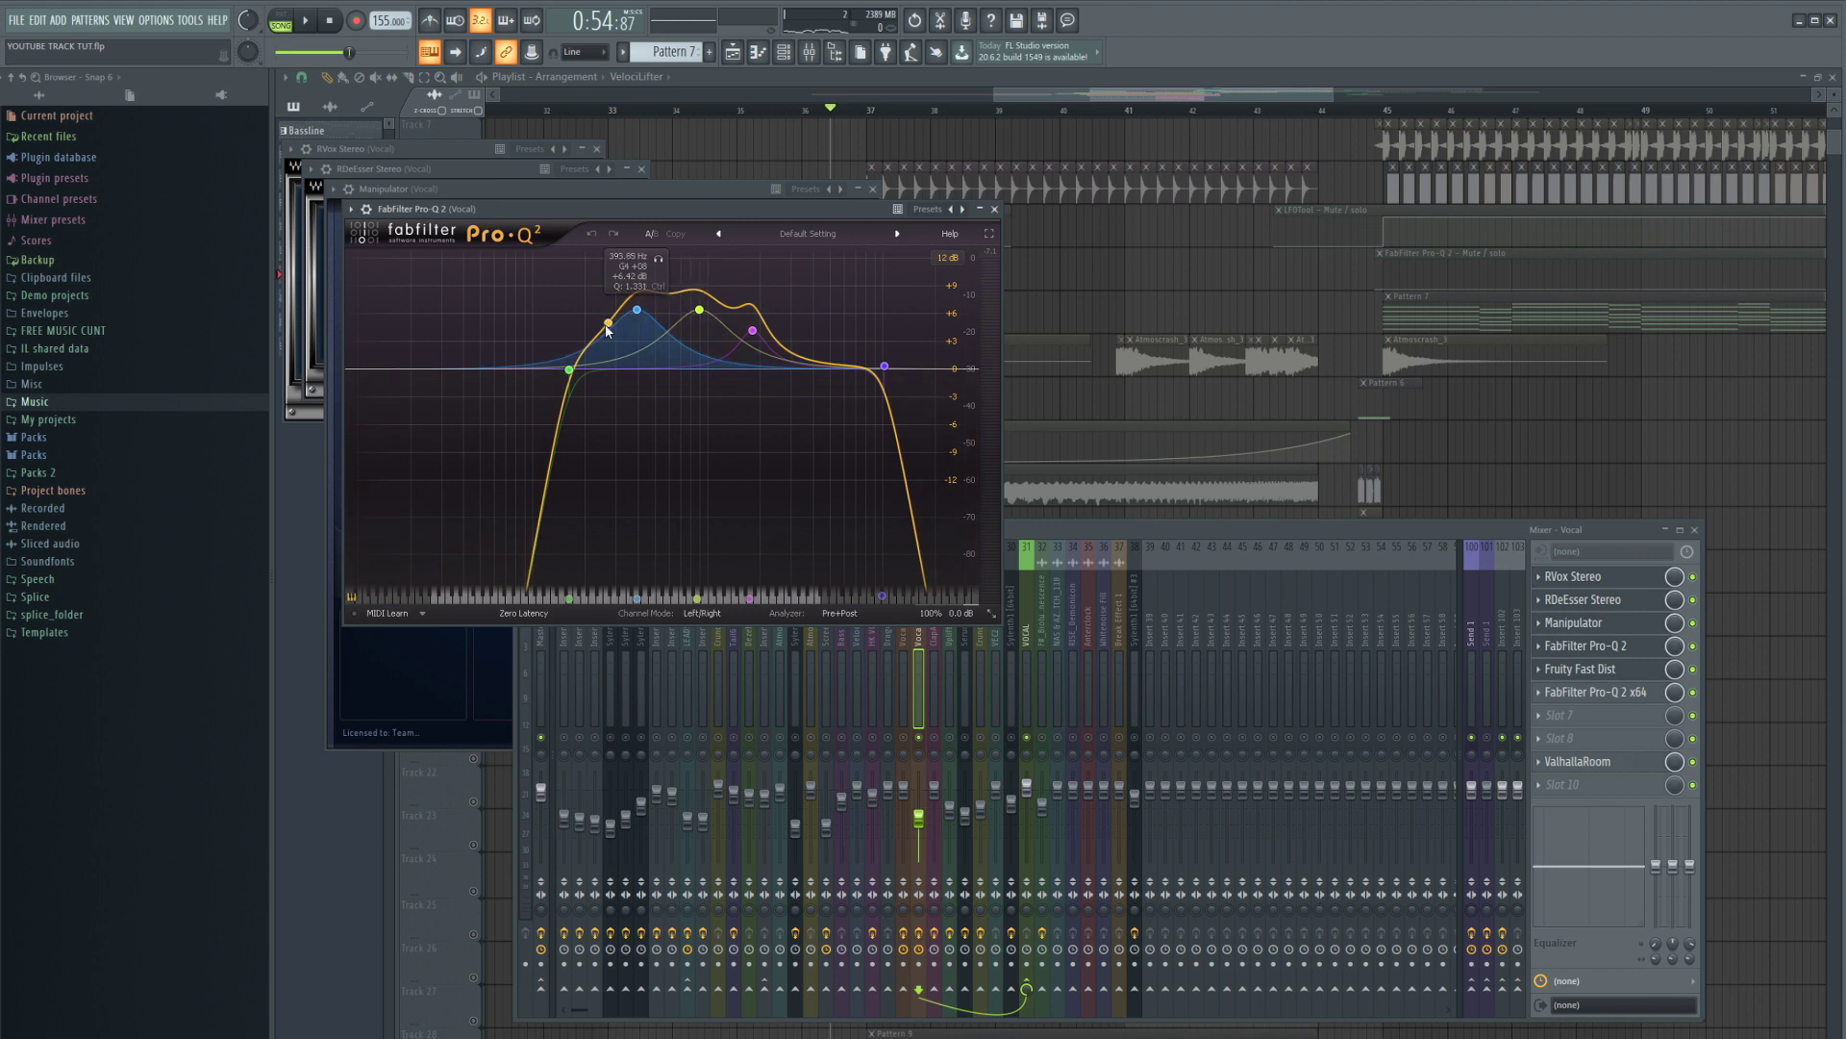
pyautogui.click(1698, 662)
# - Audition the processed vocal with Pro-Q 2 open, then play both vocal layers together
pyautogui.press('space')
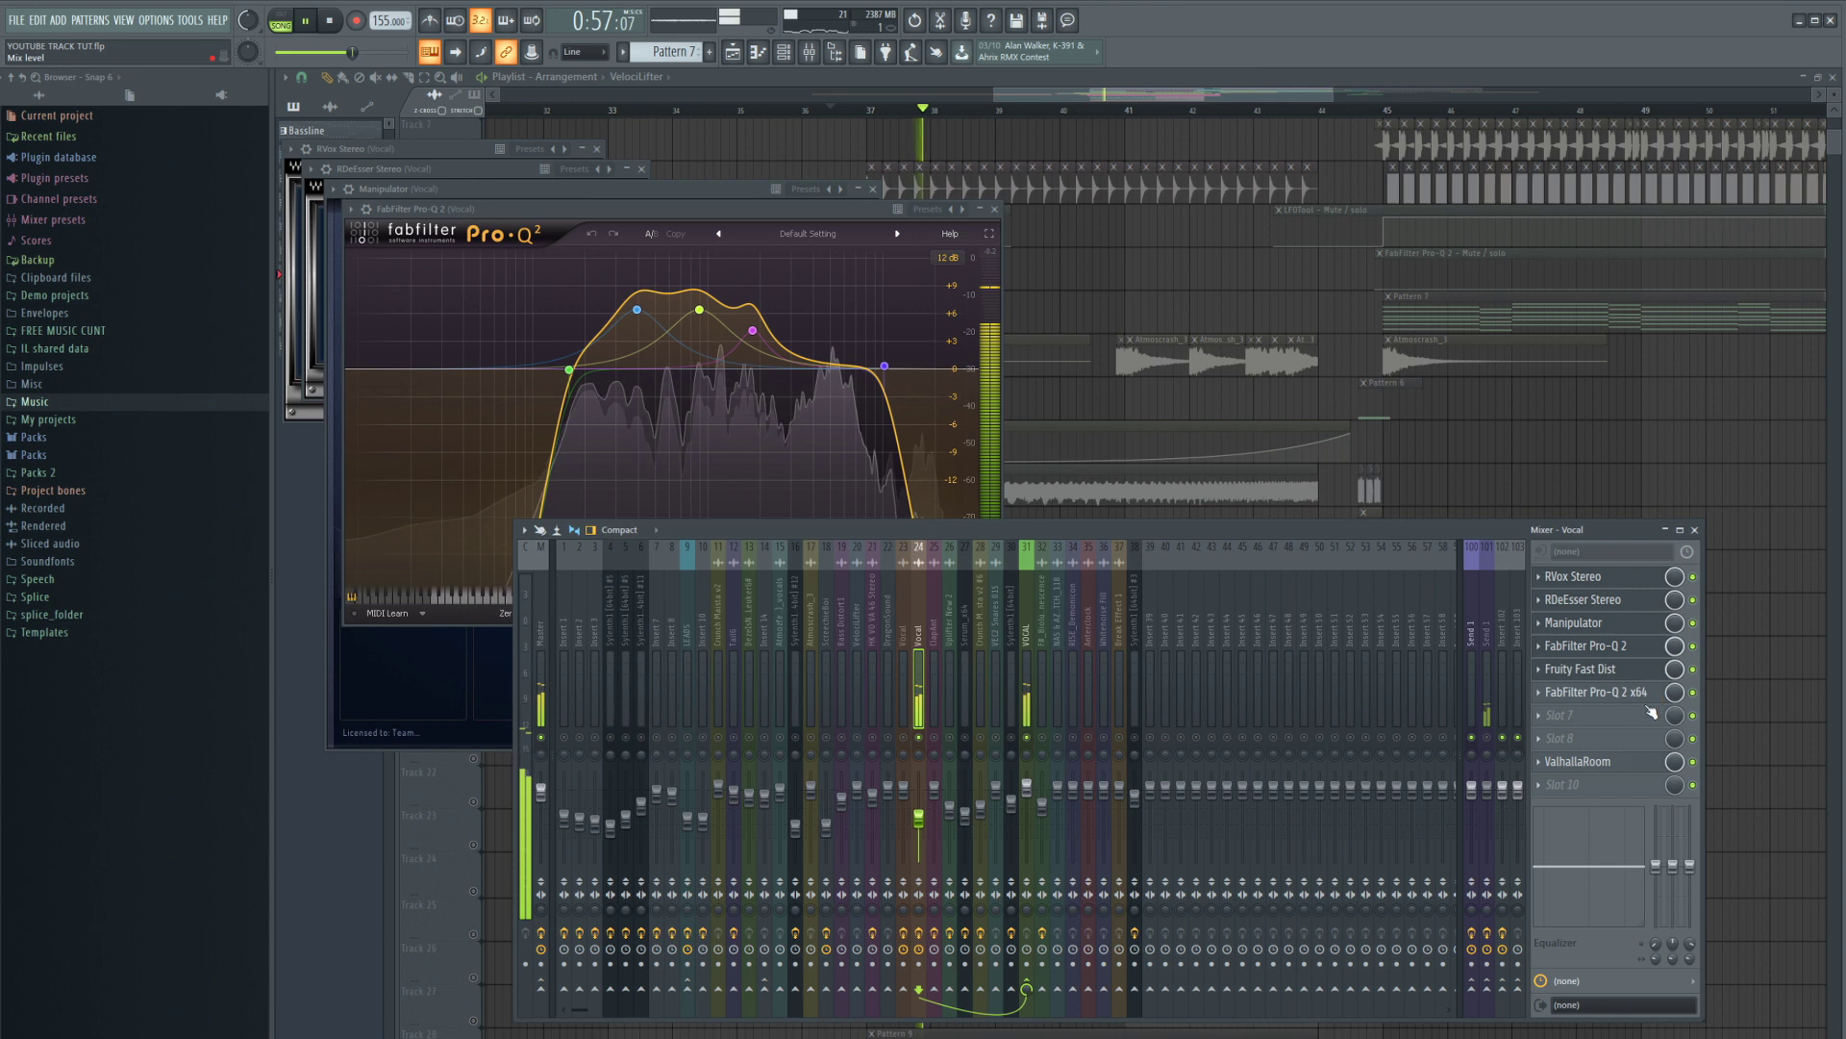
pyautogui.press('space')
pyautogui.press('space')
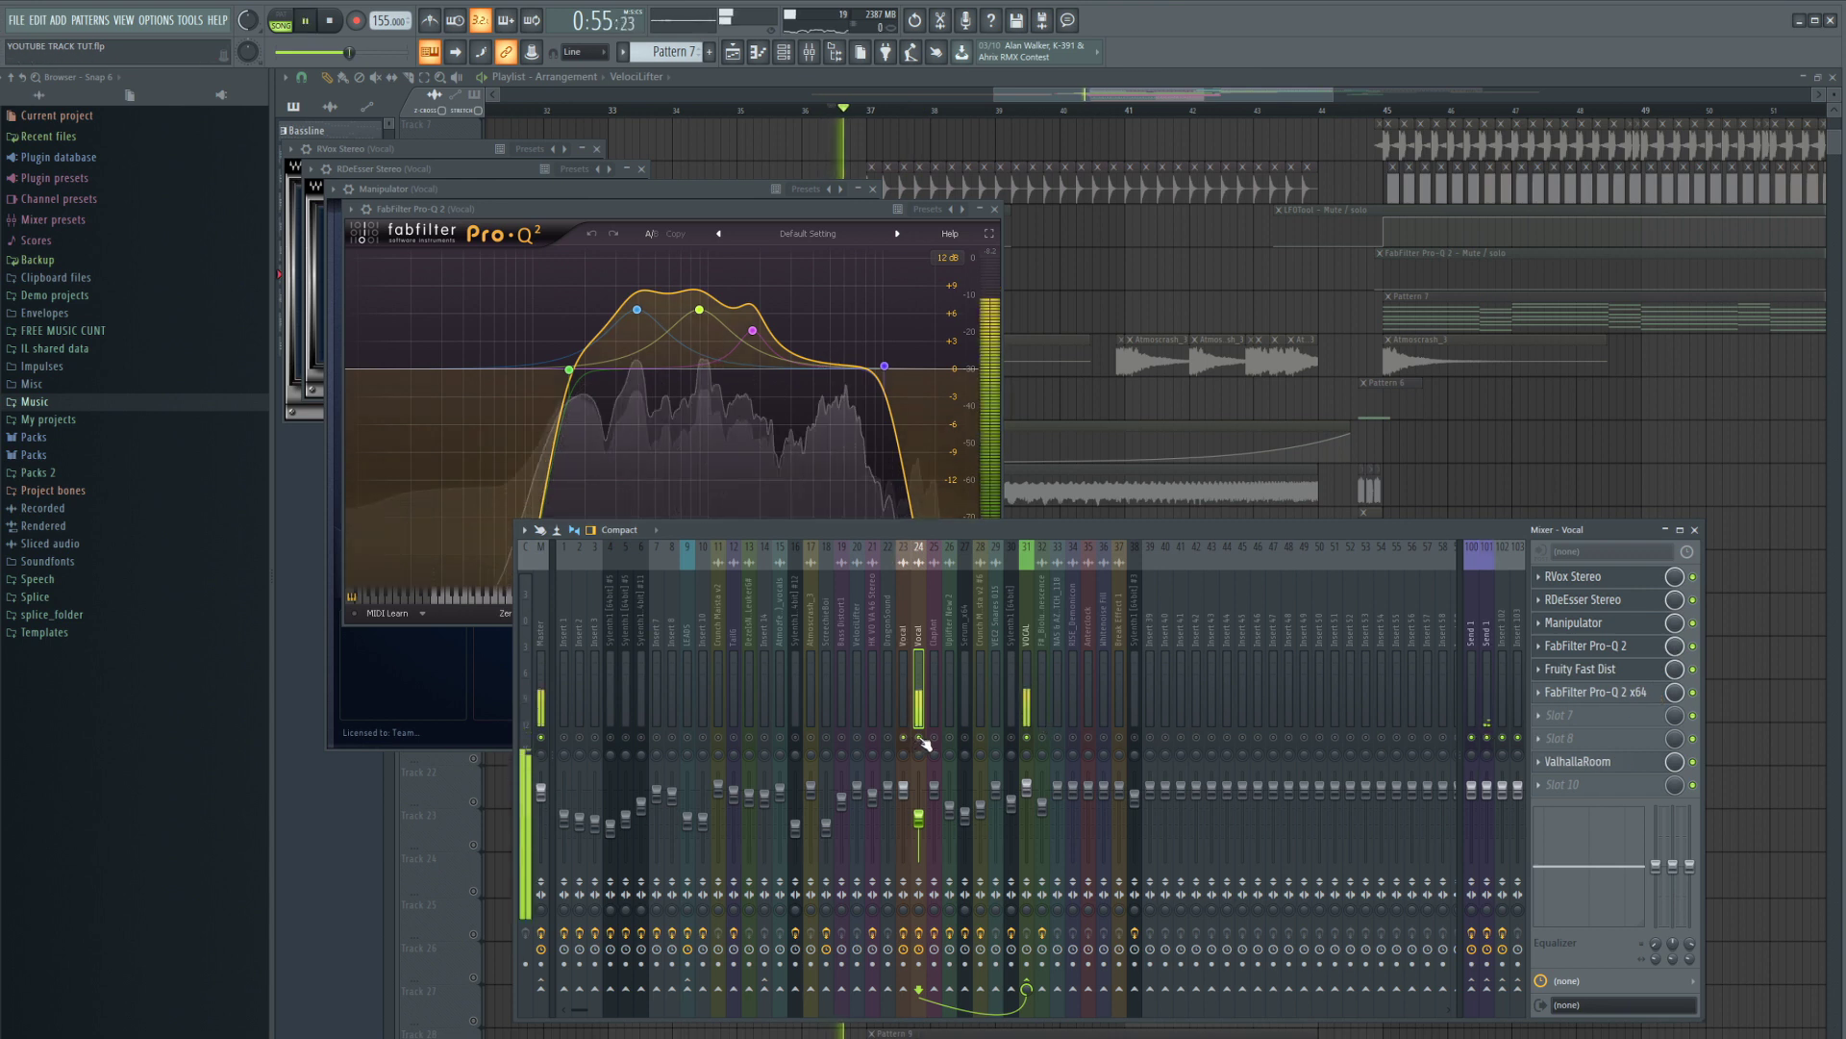
pyautogui.hotkey('ctrl', 'alt', 'h')
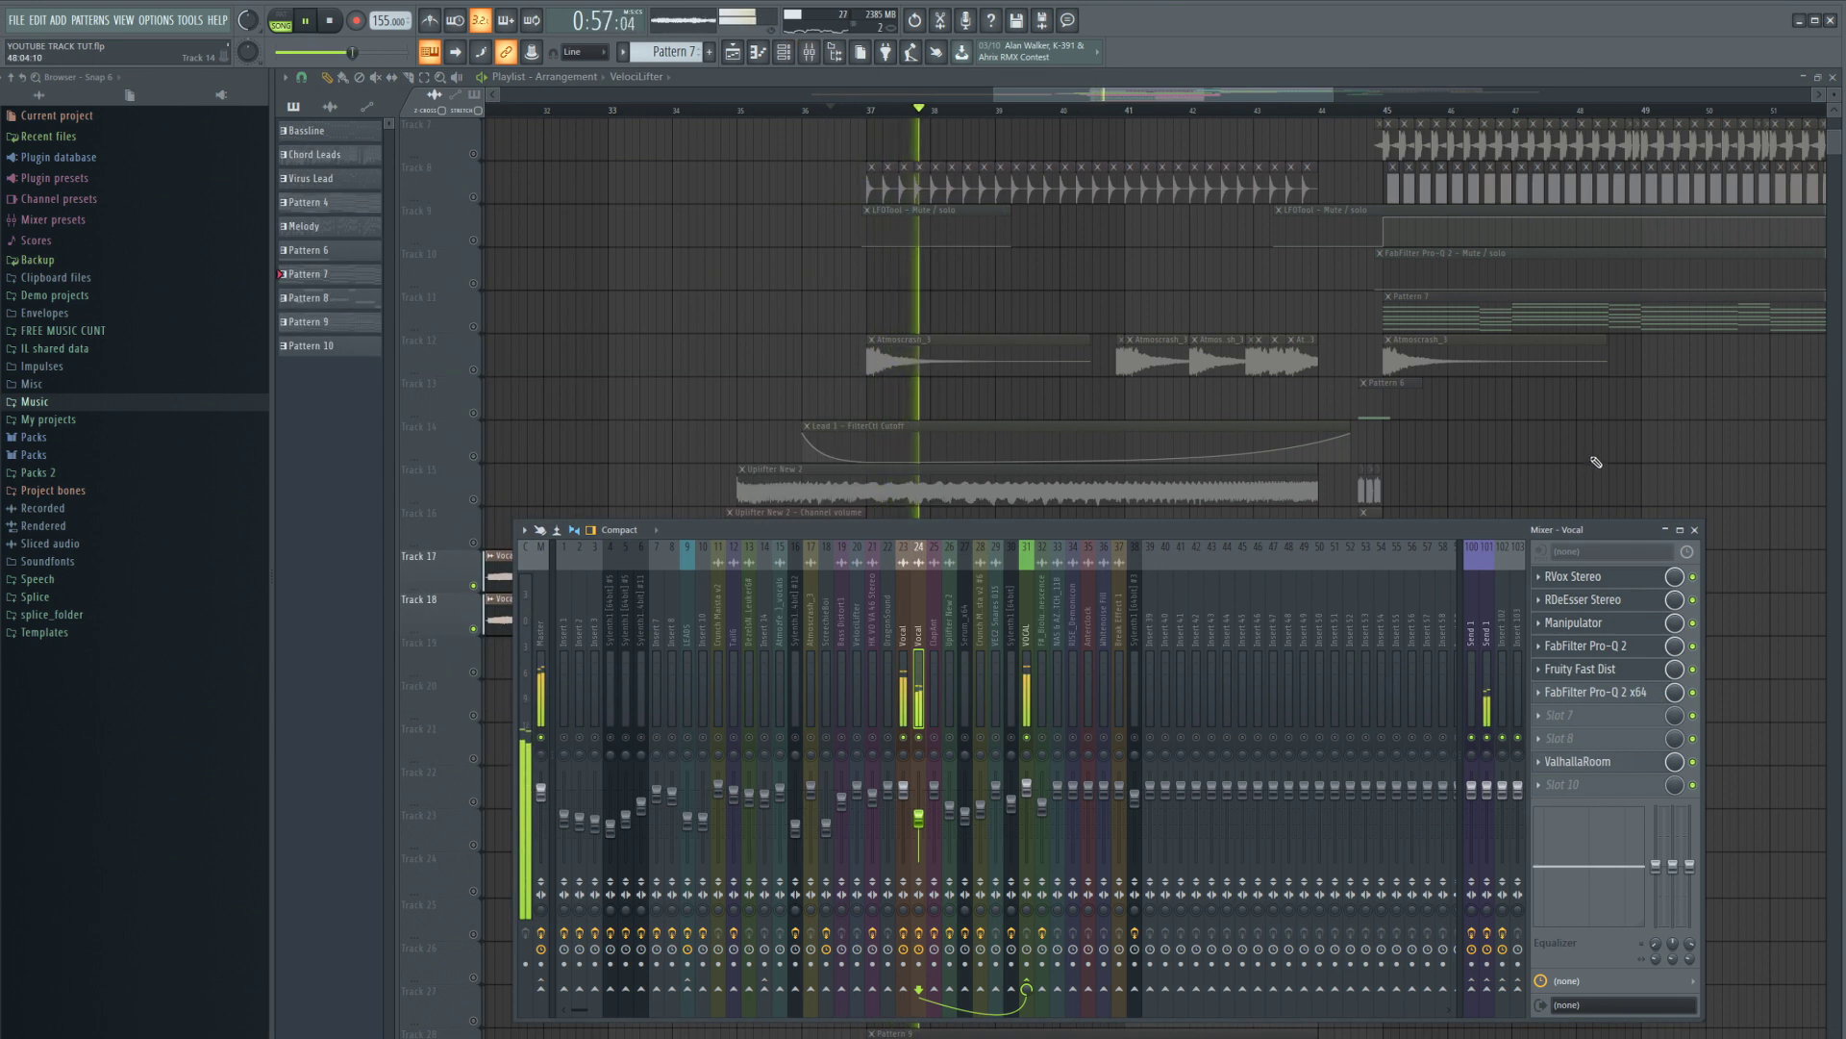
pyautogui.press('F9')
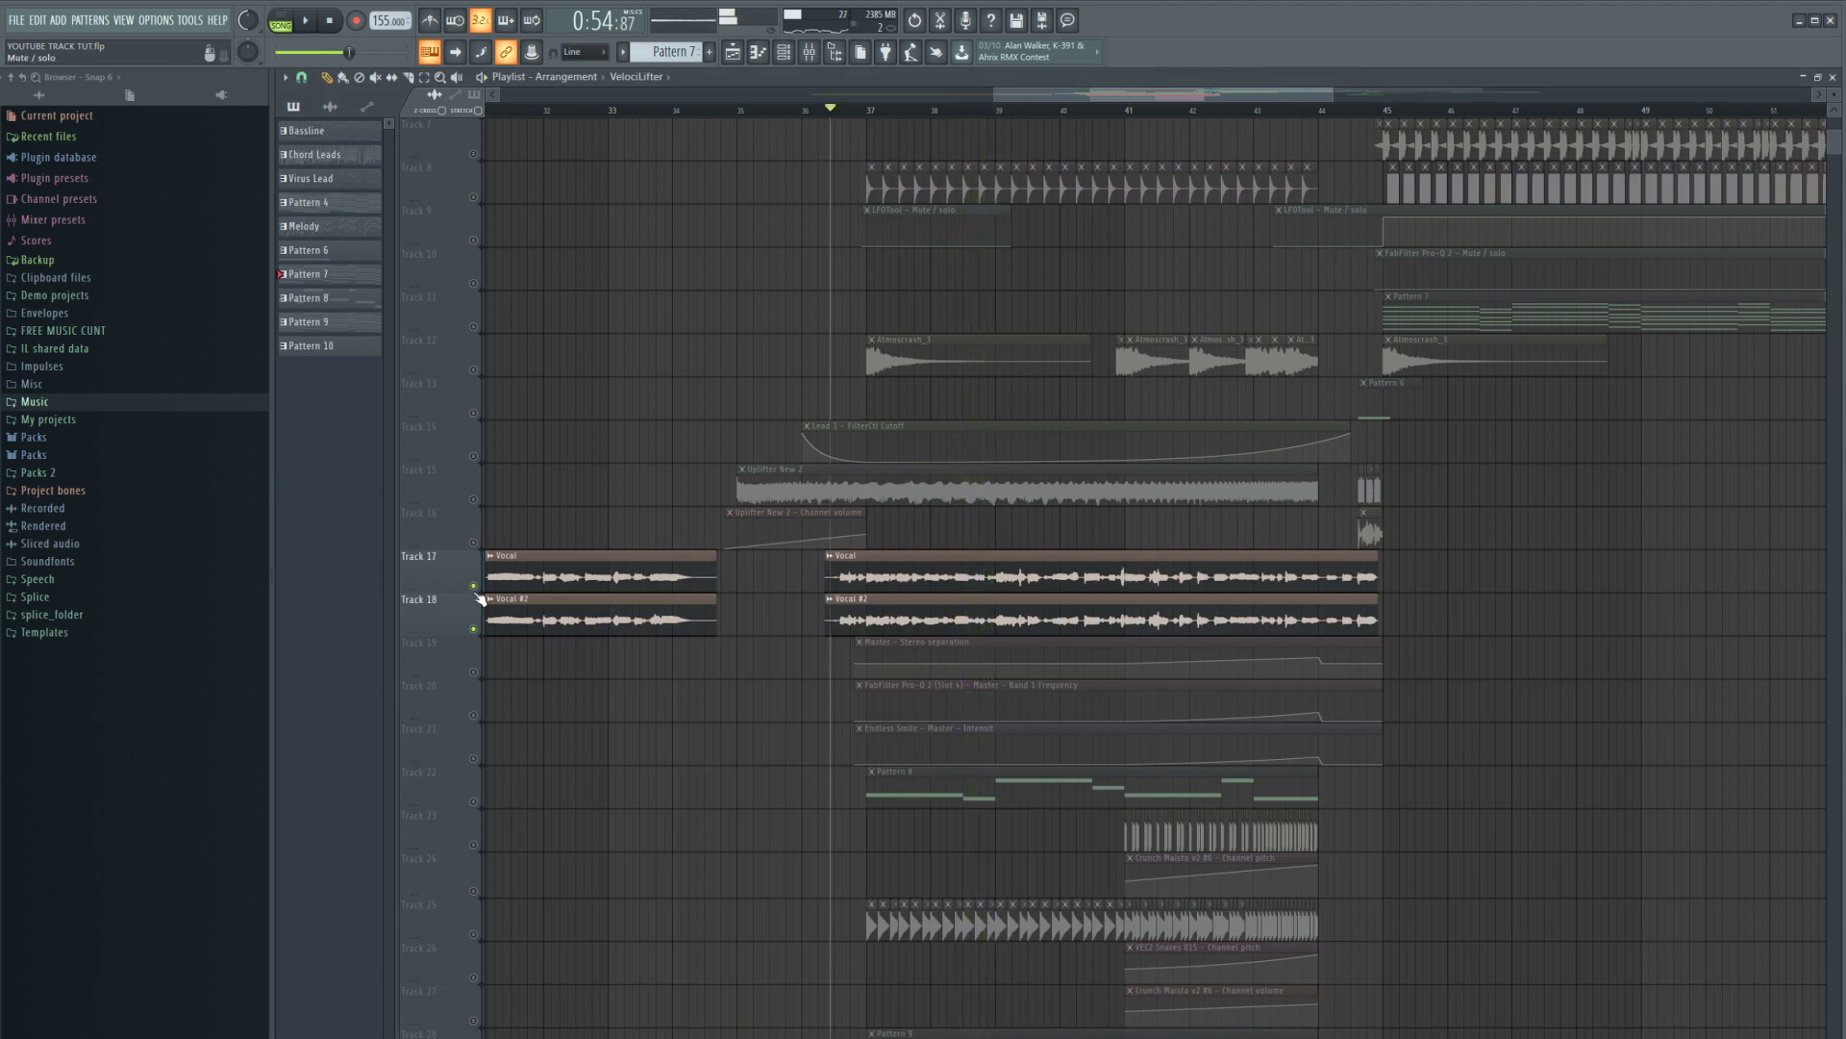
# - Restore all playlist tracks and play the full arrangement from the build-up, following it across the playlist
pyautogui.press('space')
pyautogui.press('space')
pyautogui.scroll(3, 804, 537)
pyautogui.scroll(-4, 878, 383)
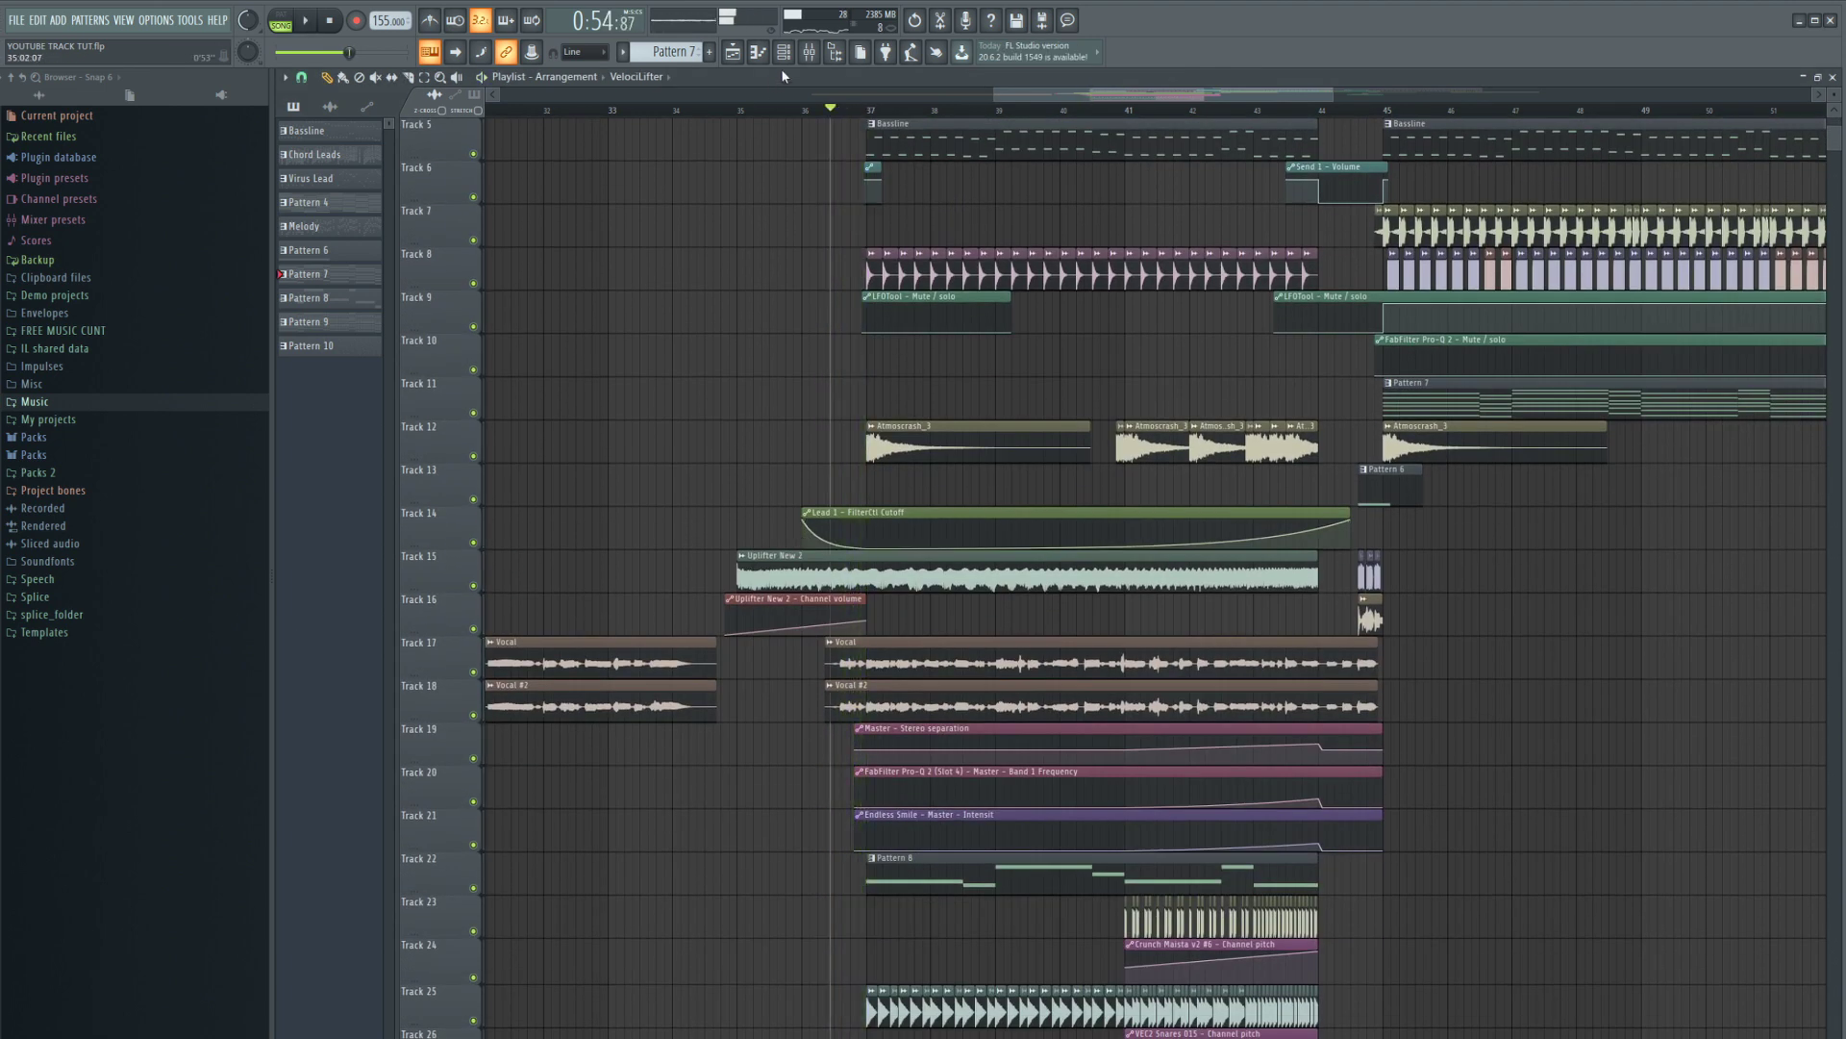
pyautogui.scroll(4, 878, 384)
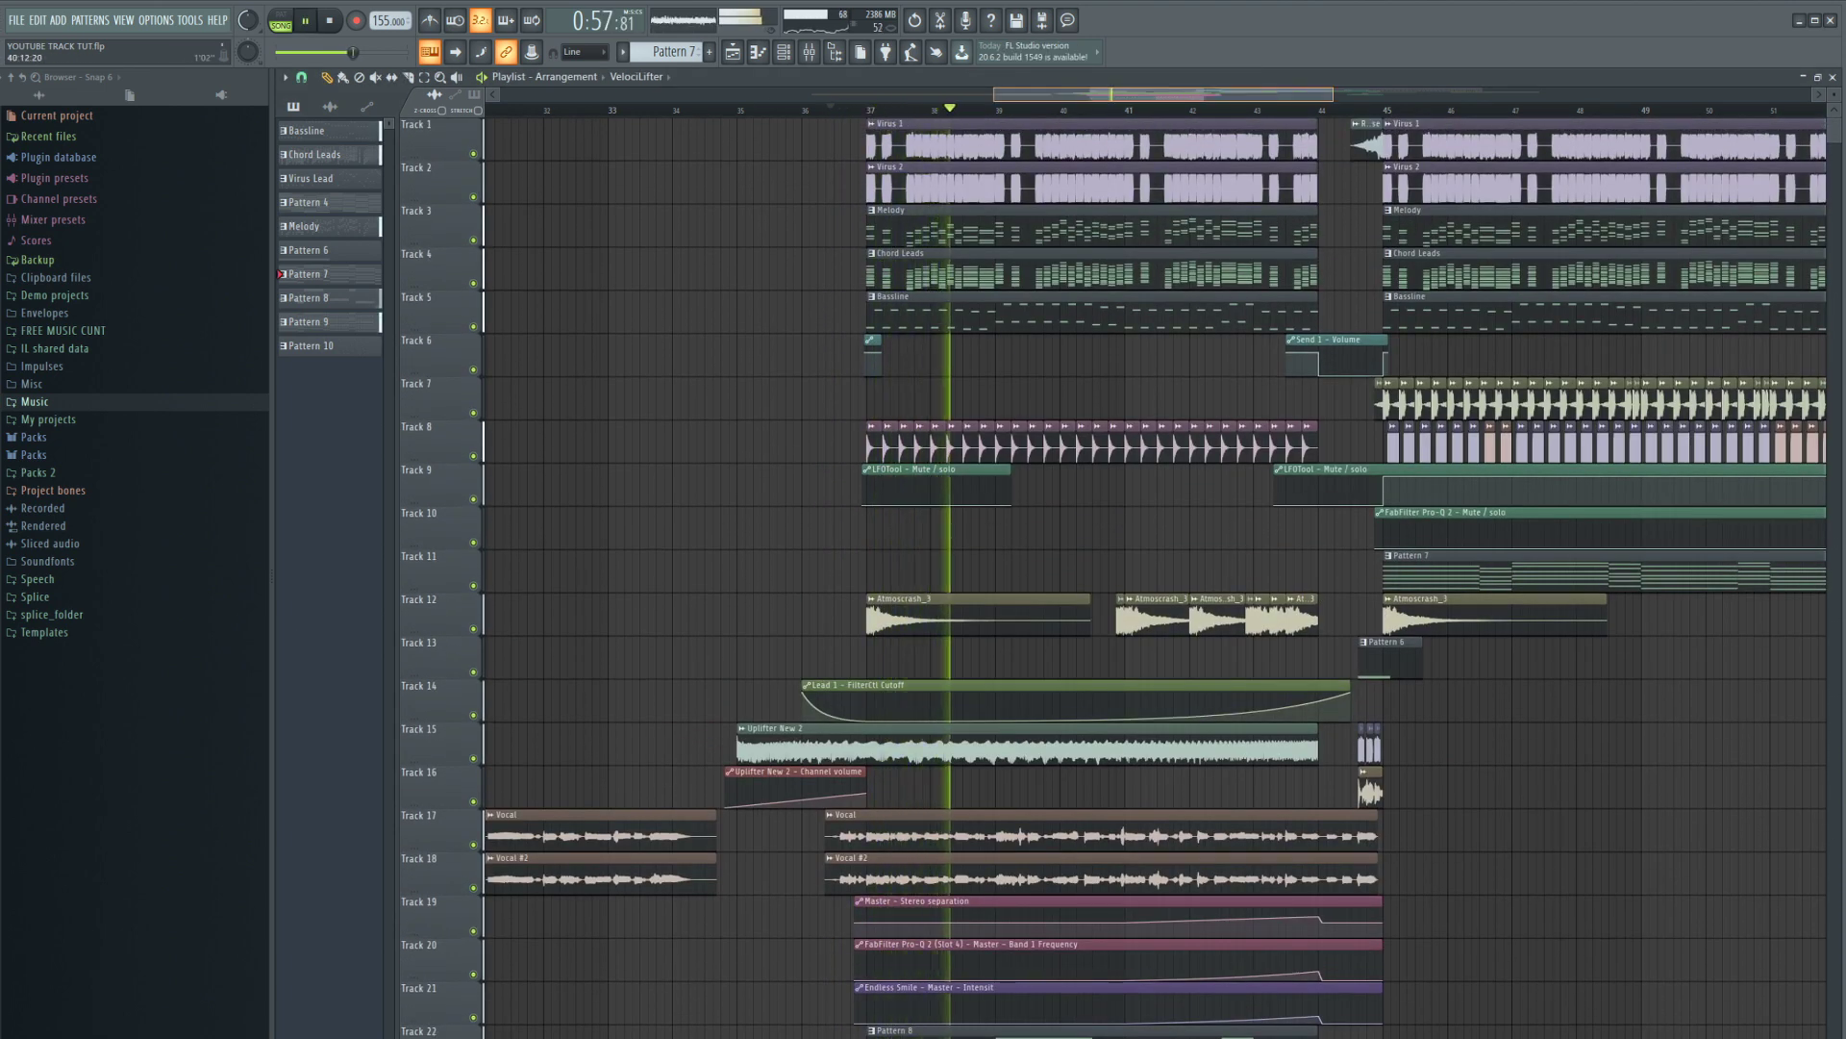
pyautogui.scroll(-2, 1117, 103)
pyautogui.press('F5')
pyautogui.press('F5')
pyautogui.scroll(-2, 950, 89)
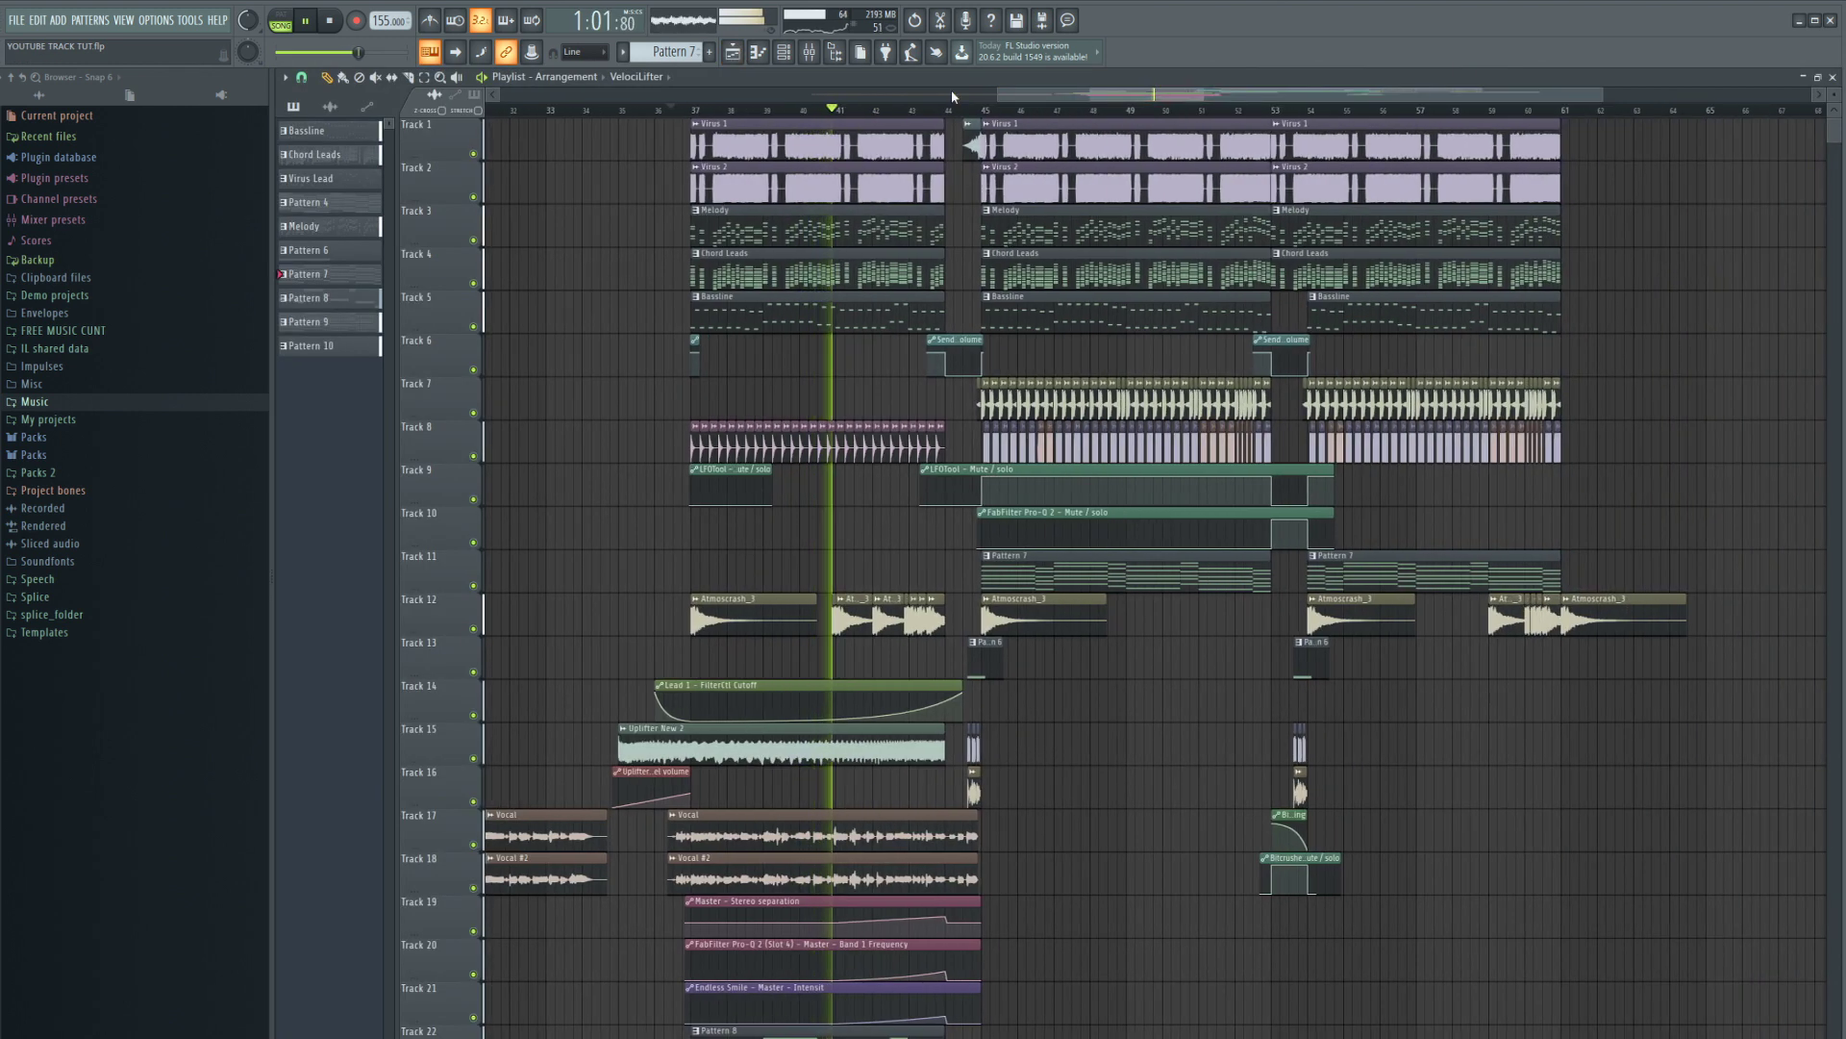
pyautogui.hscroll(-1, 950, 89)
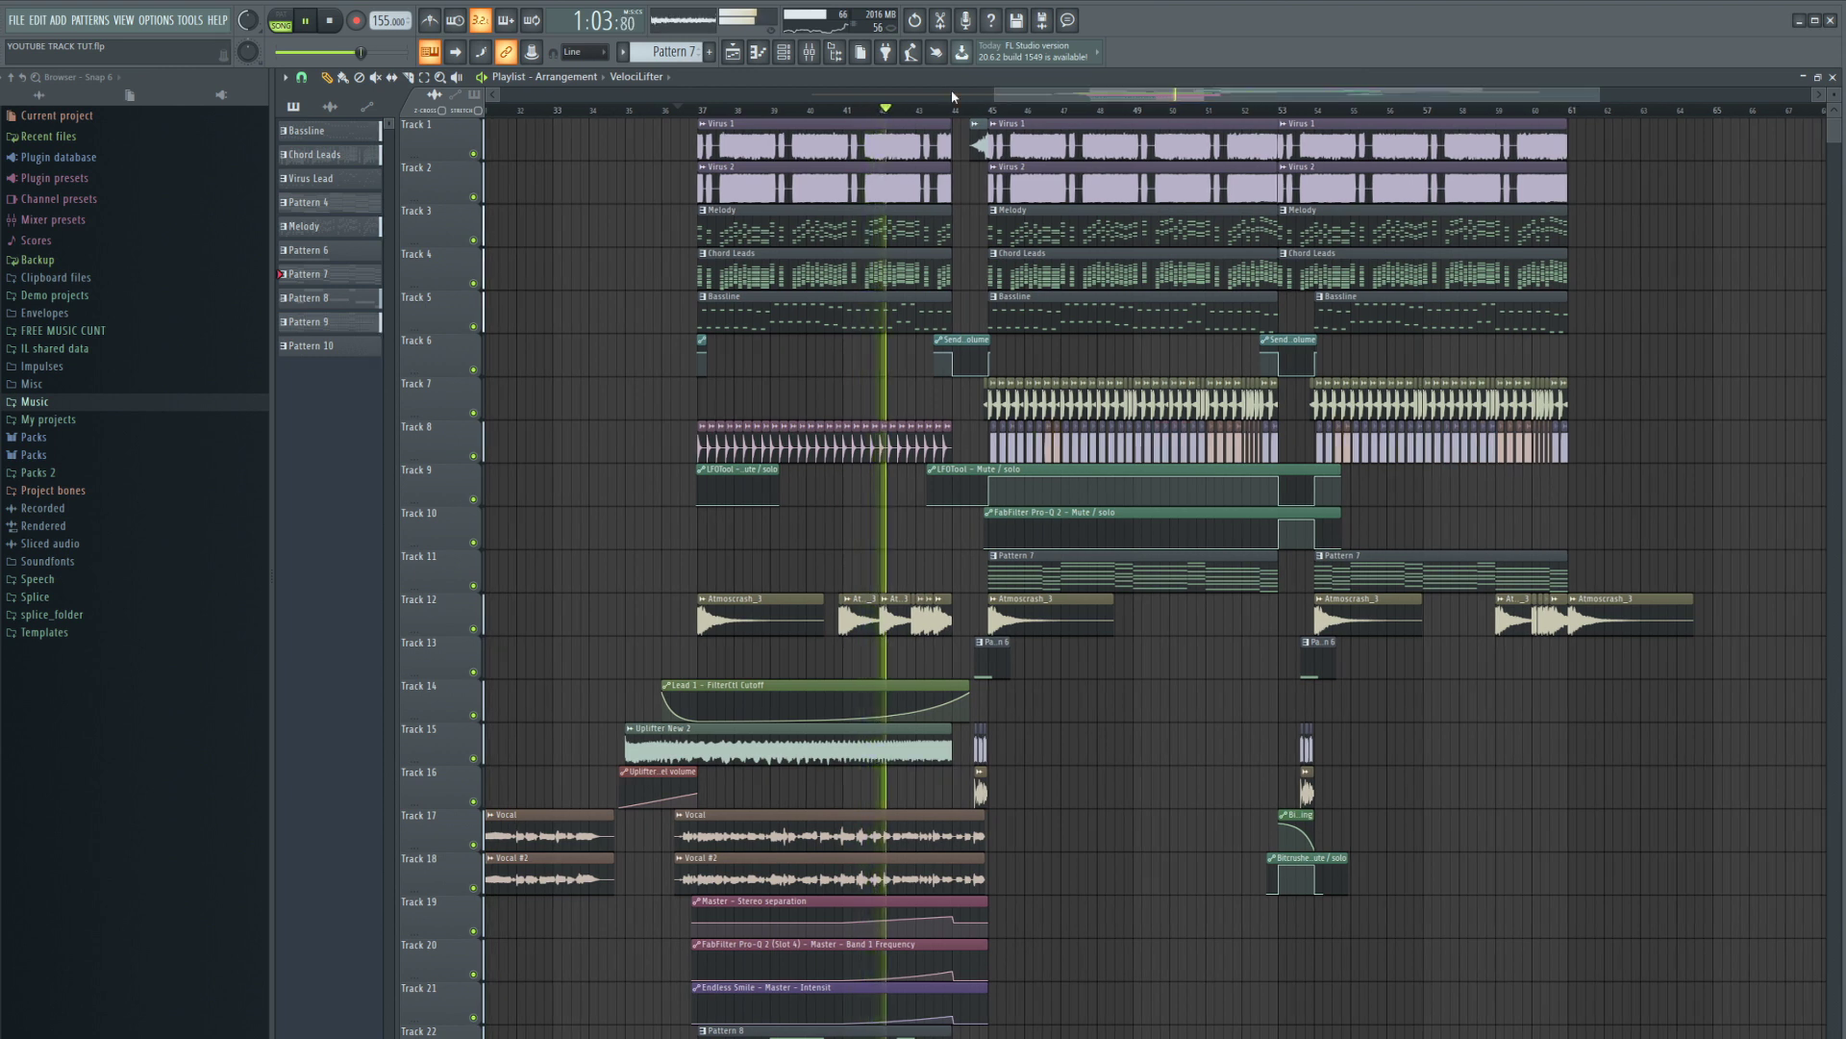
pyautogui.scroll(1, 950, 89)
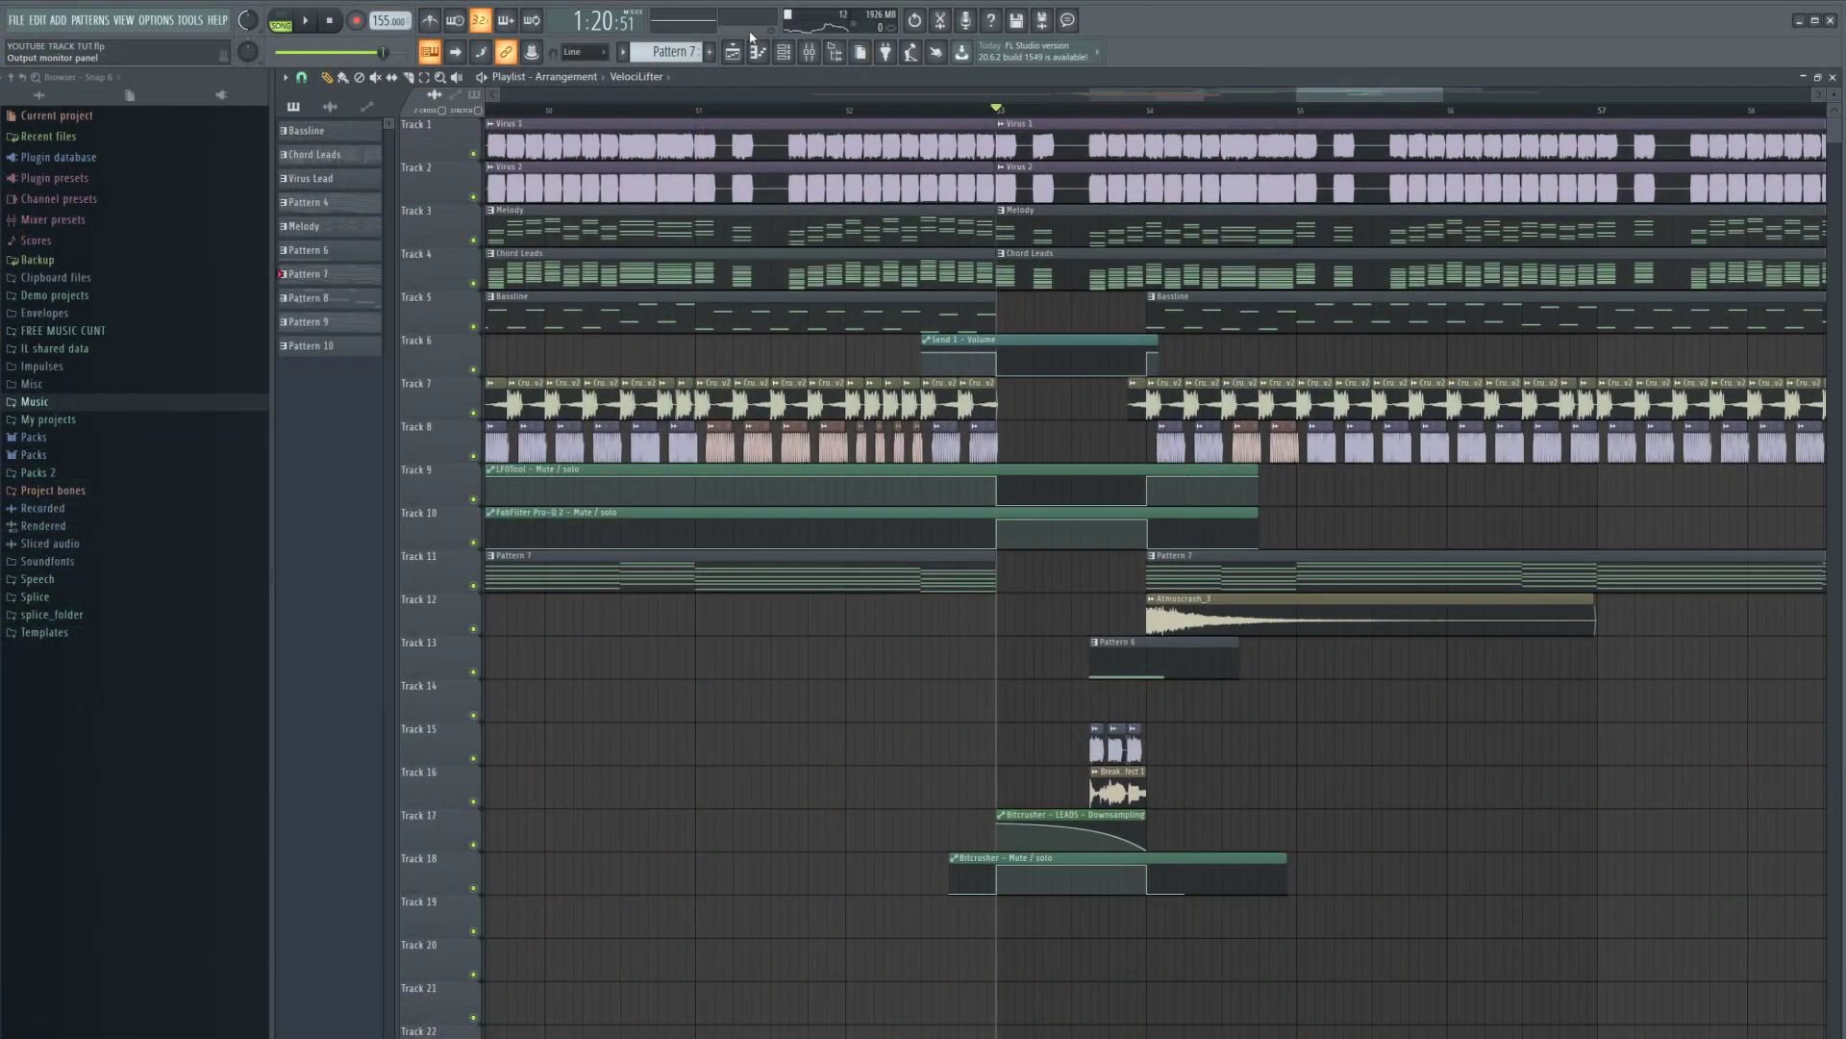
# - Open Bitcrusher on the LEADS bus and play the break at bar 53 to check its downsampling
pyautogui.press('F9')
pyautogui.press('space')
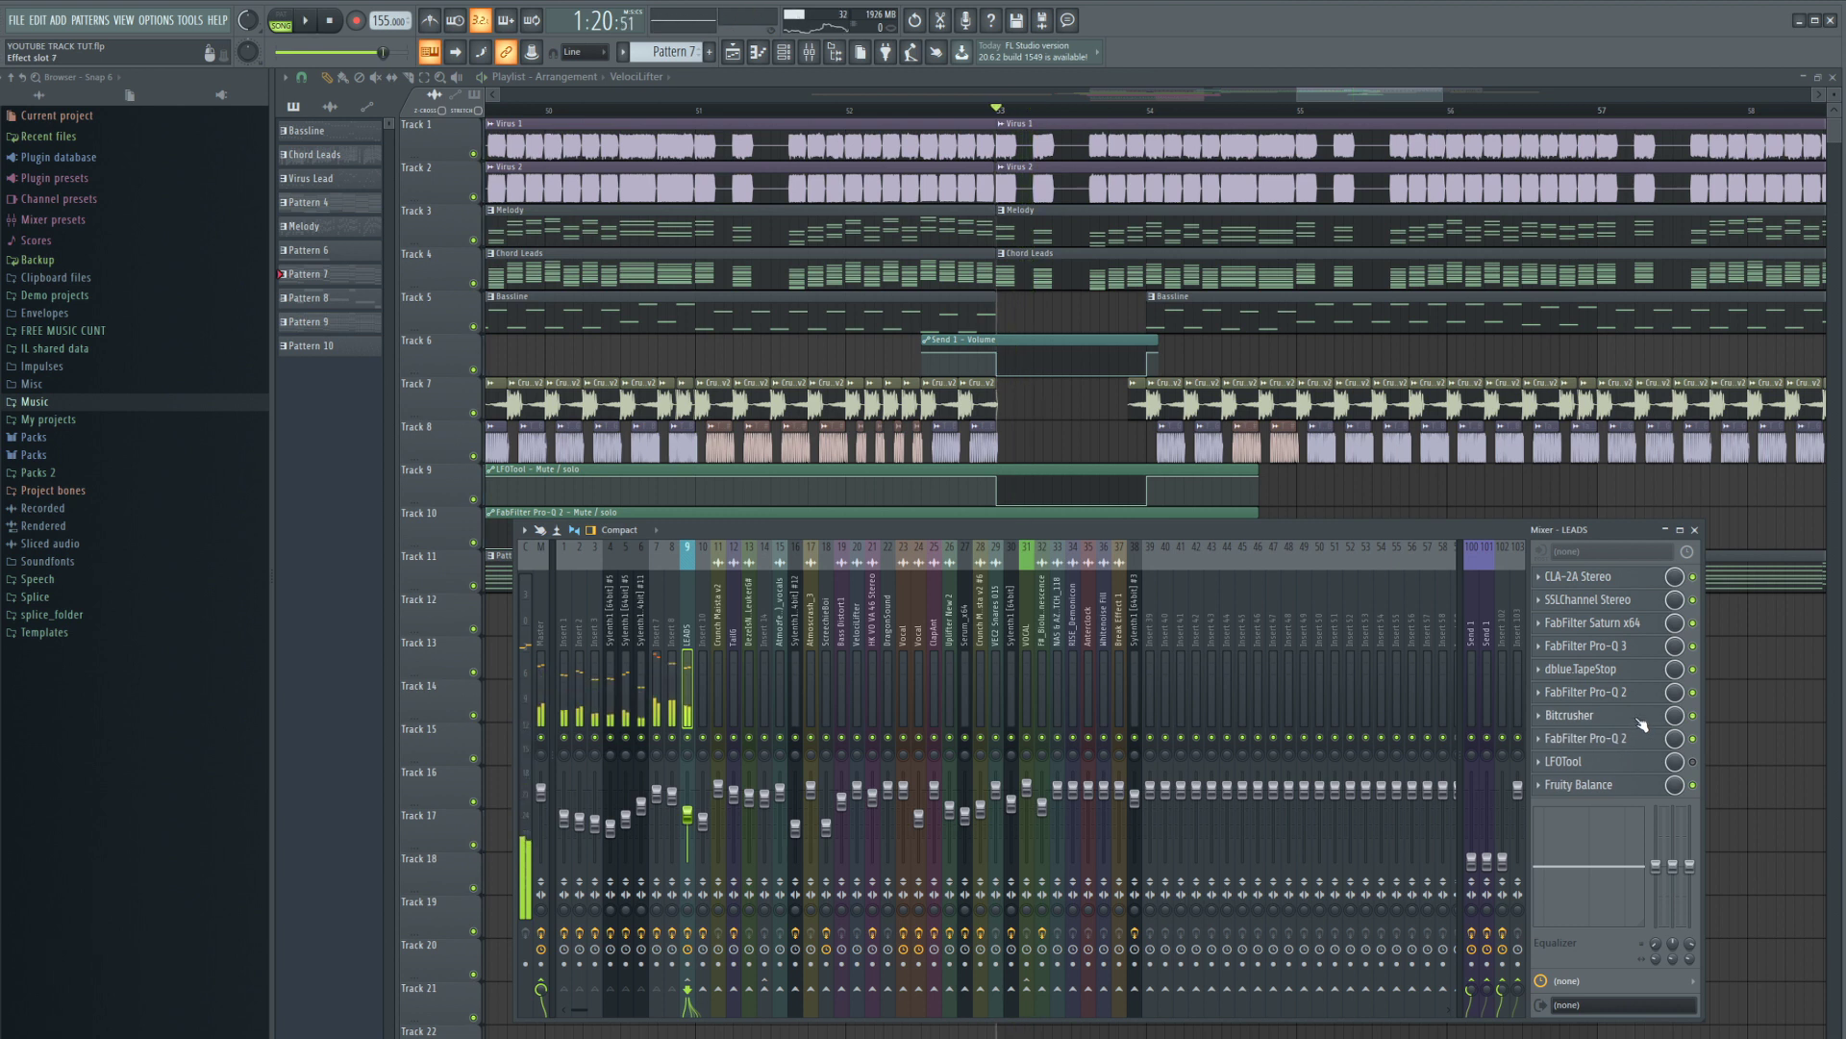
pyautogui.click(1639, 721)
pyautogui.press('space')
pyautogui.moveTo(318, 293); pyautogui.dragTo(332, 291)
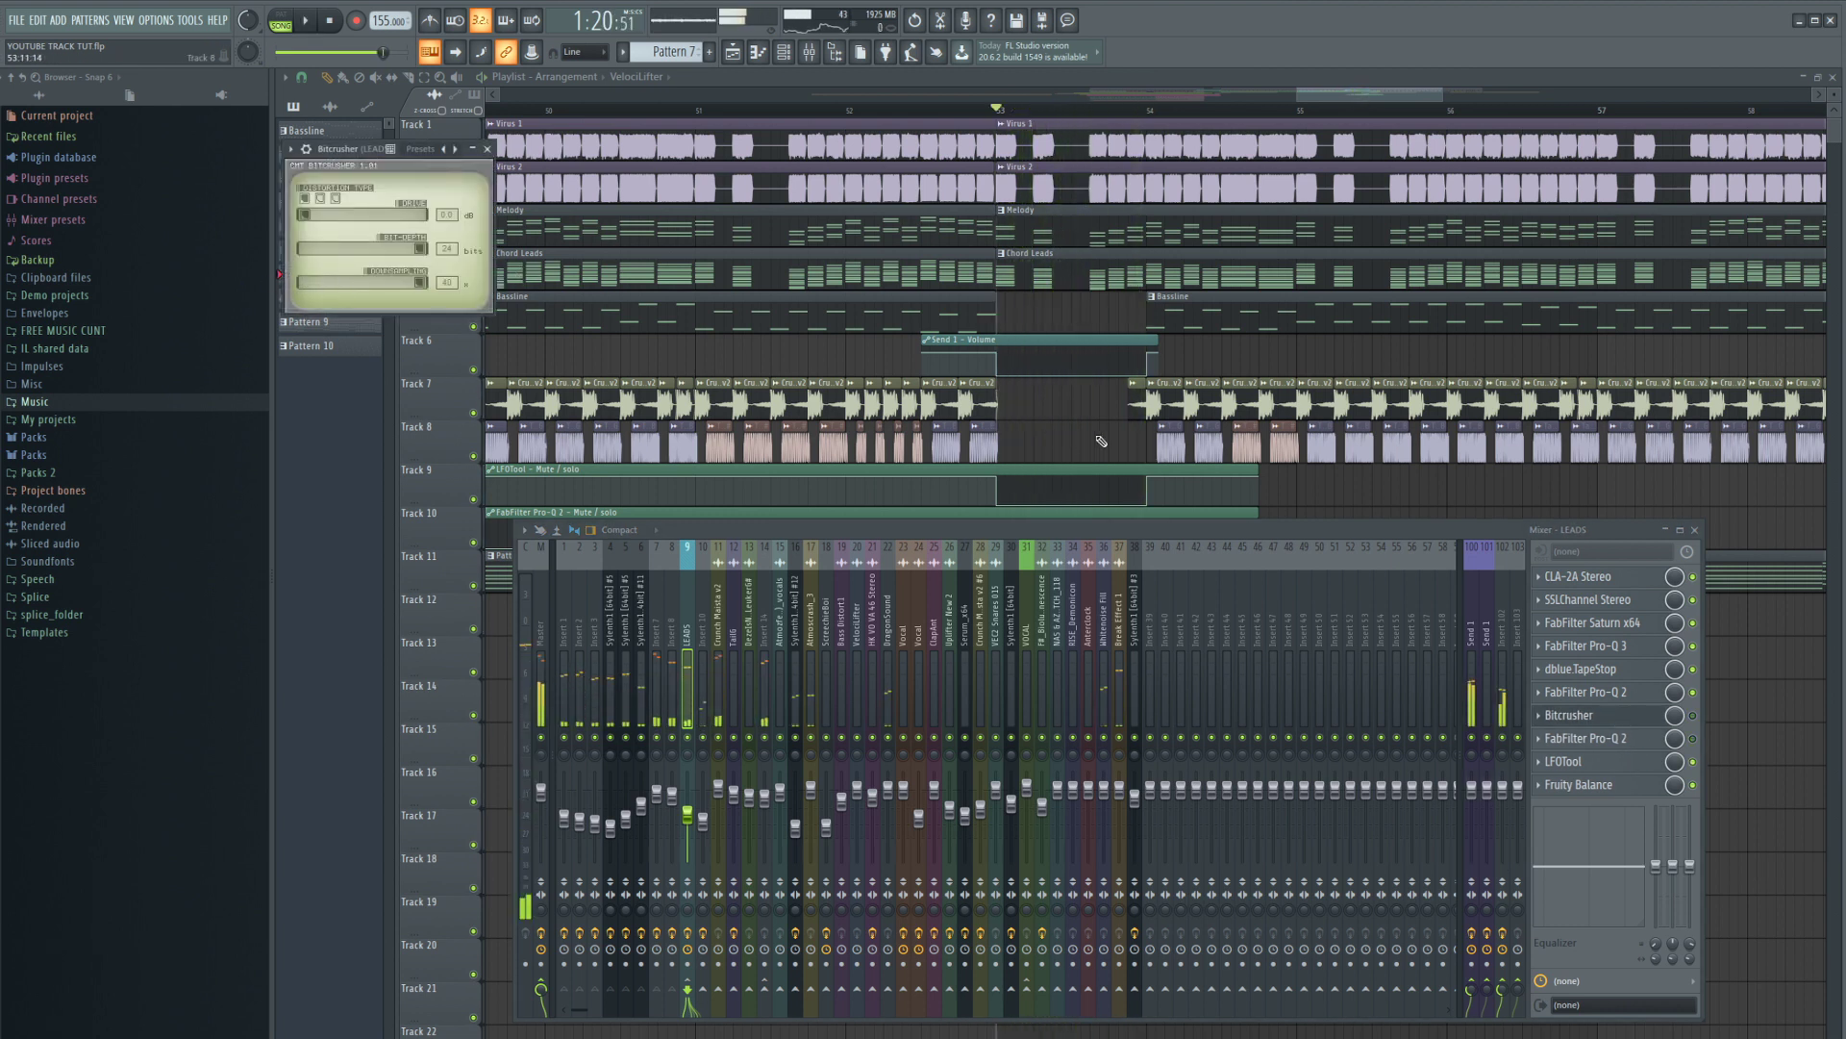
pyautogui.press('space')
pyautogui.press('F12')
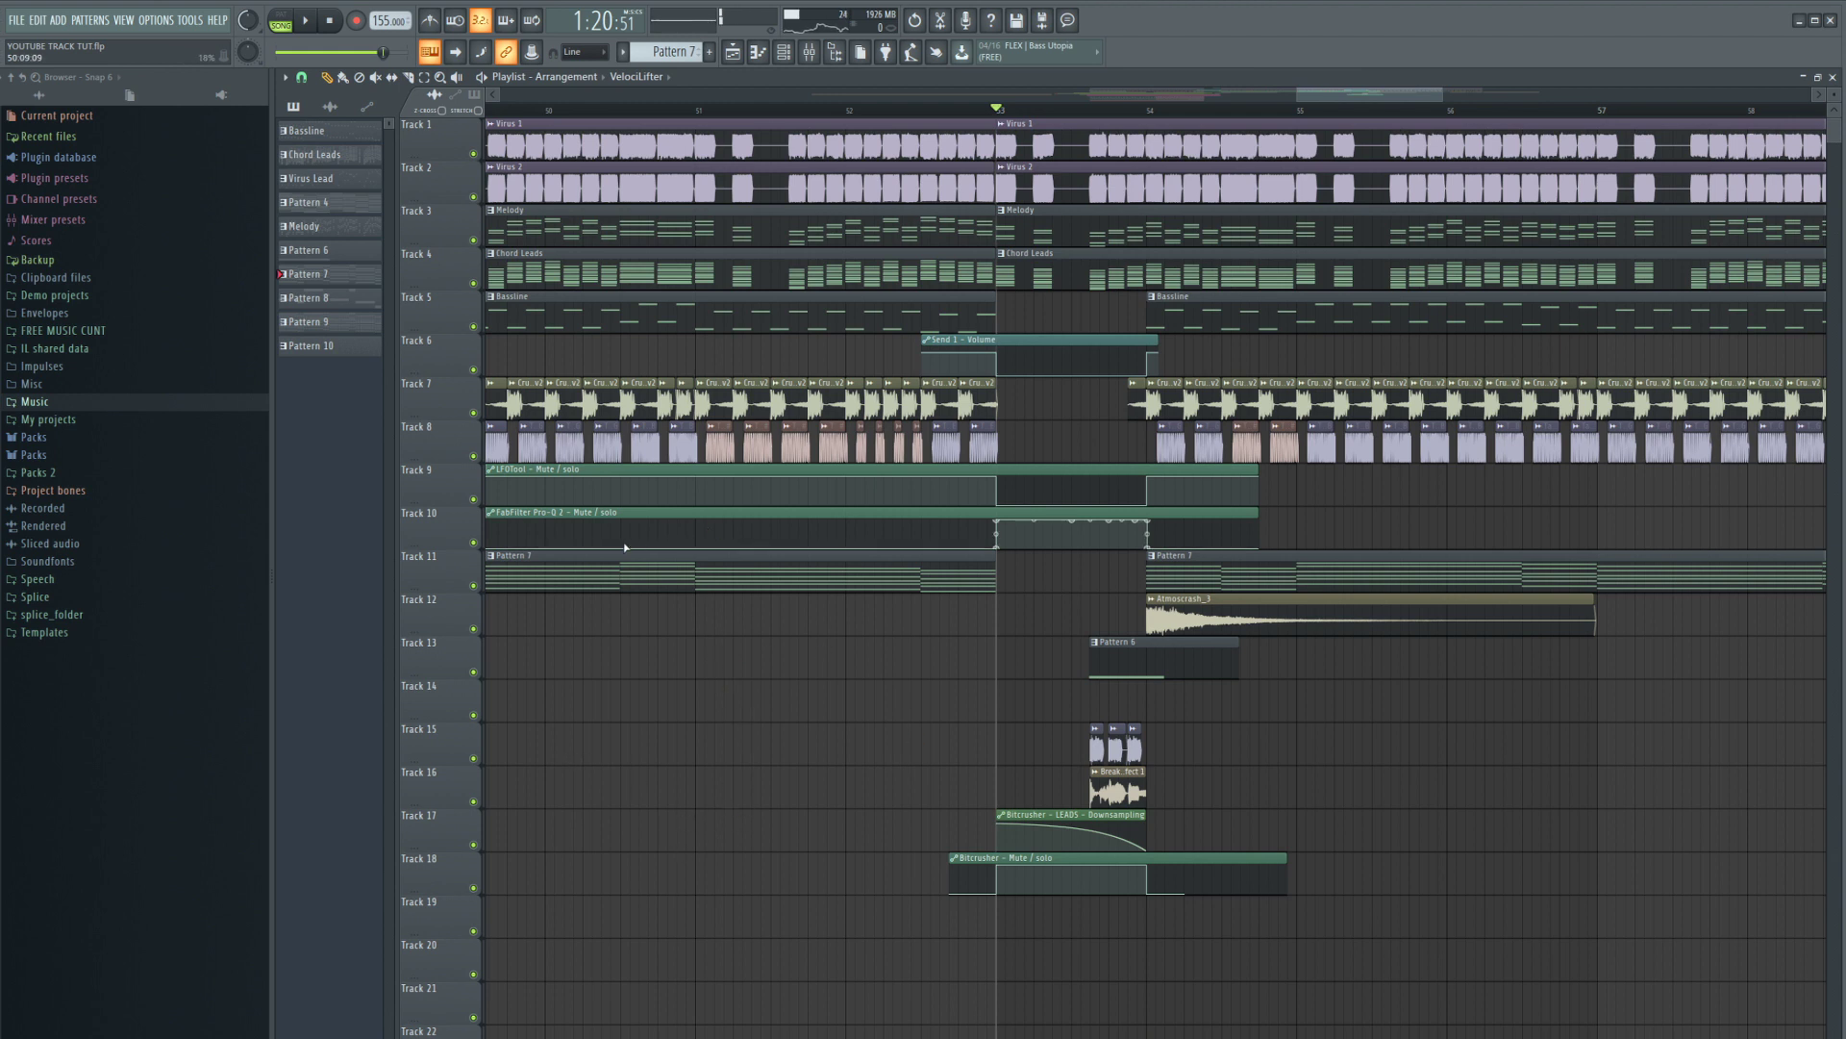
# - Solo the FabFilter Pro-Q 2 mute automation on Track 10 and inspect that equalizer's phone-style curve on the LEADS bus
pyautogui.keyDown('ctrl'); pyautogui.click(473, 542); pyautogui.keyUp('ctrl')
pyautogui.click(813, 53)
pyautogui.press('space')
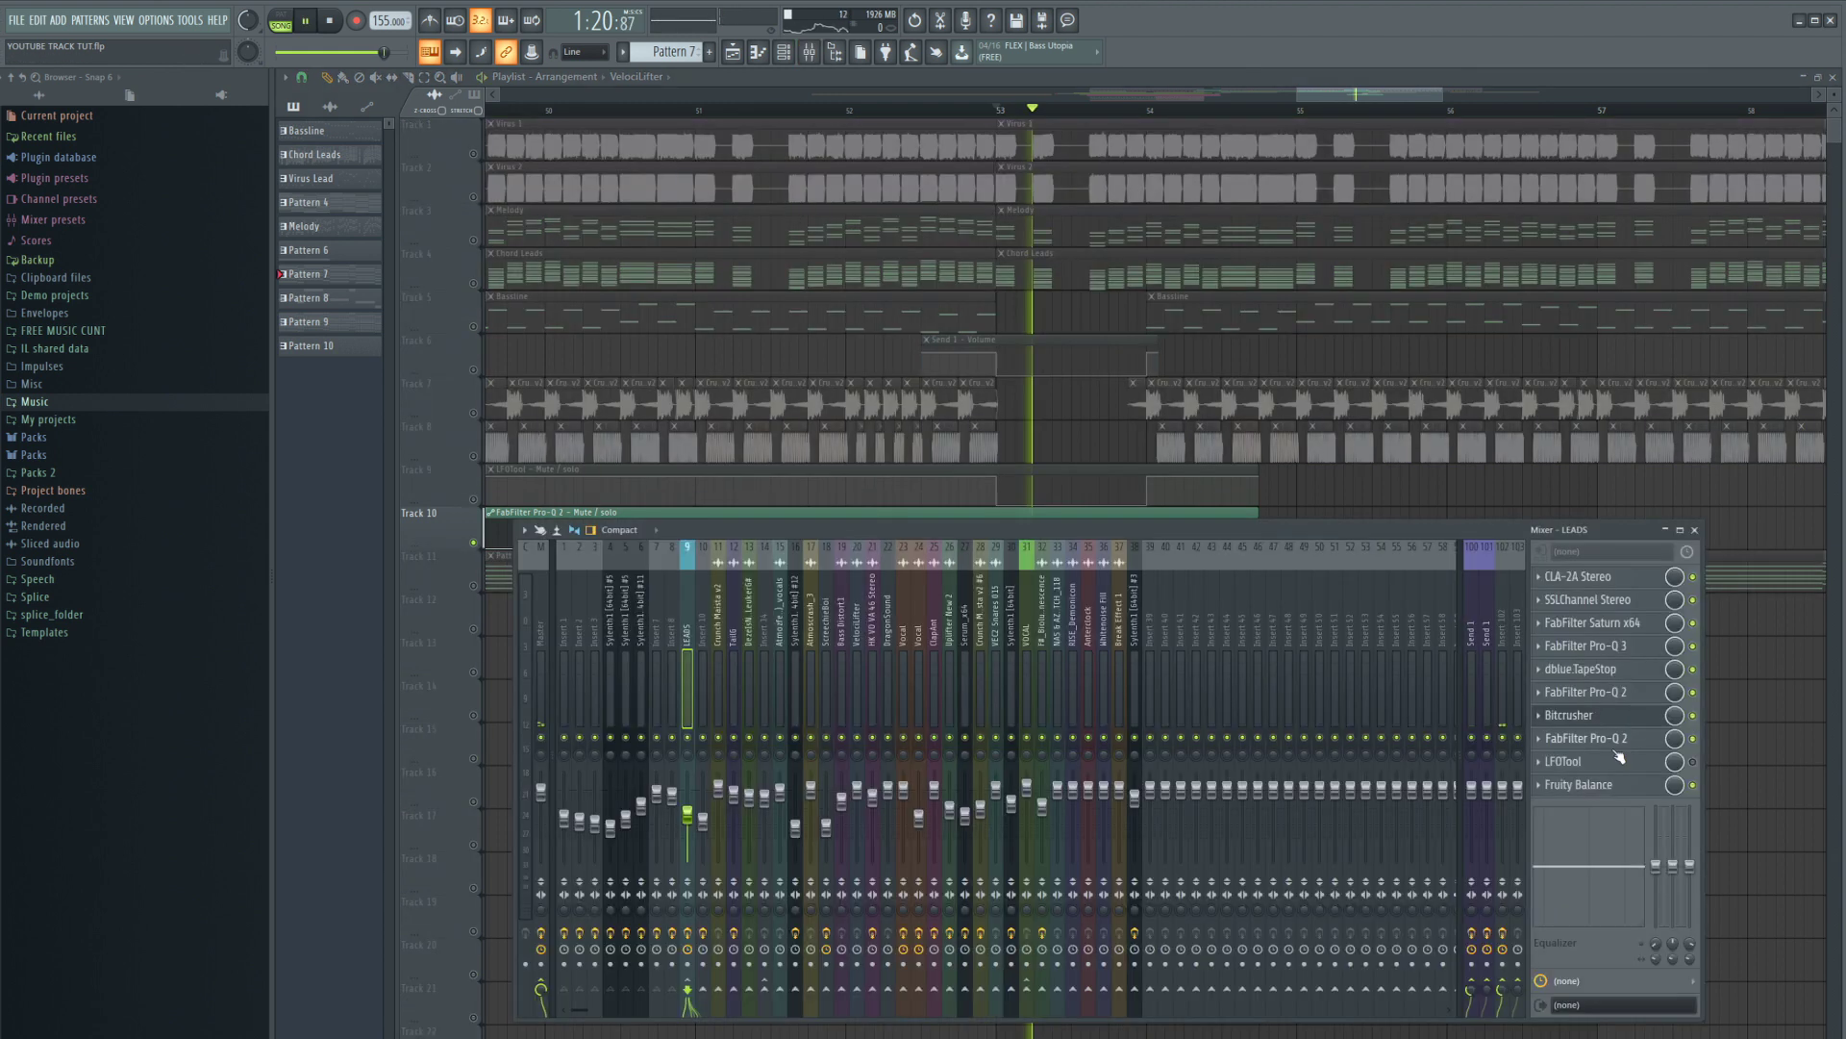
pyautogui.click(1571, 742)
pyautogui.press('space')
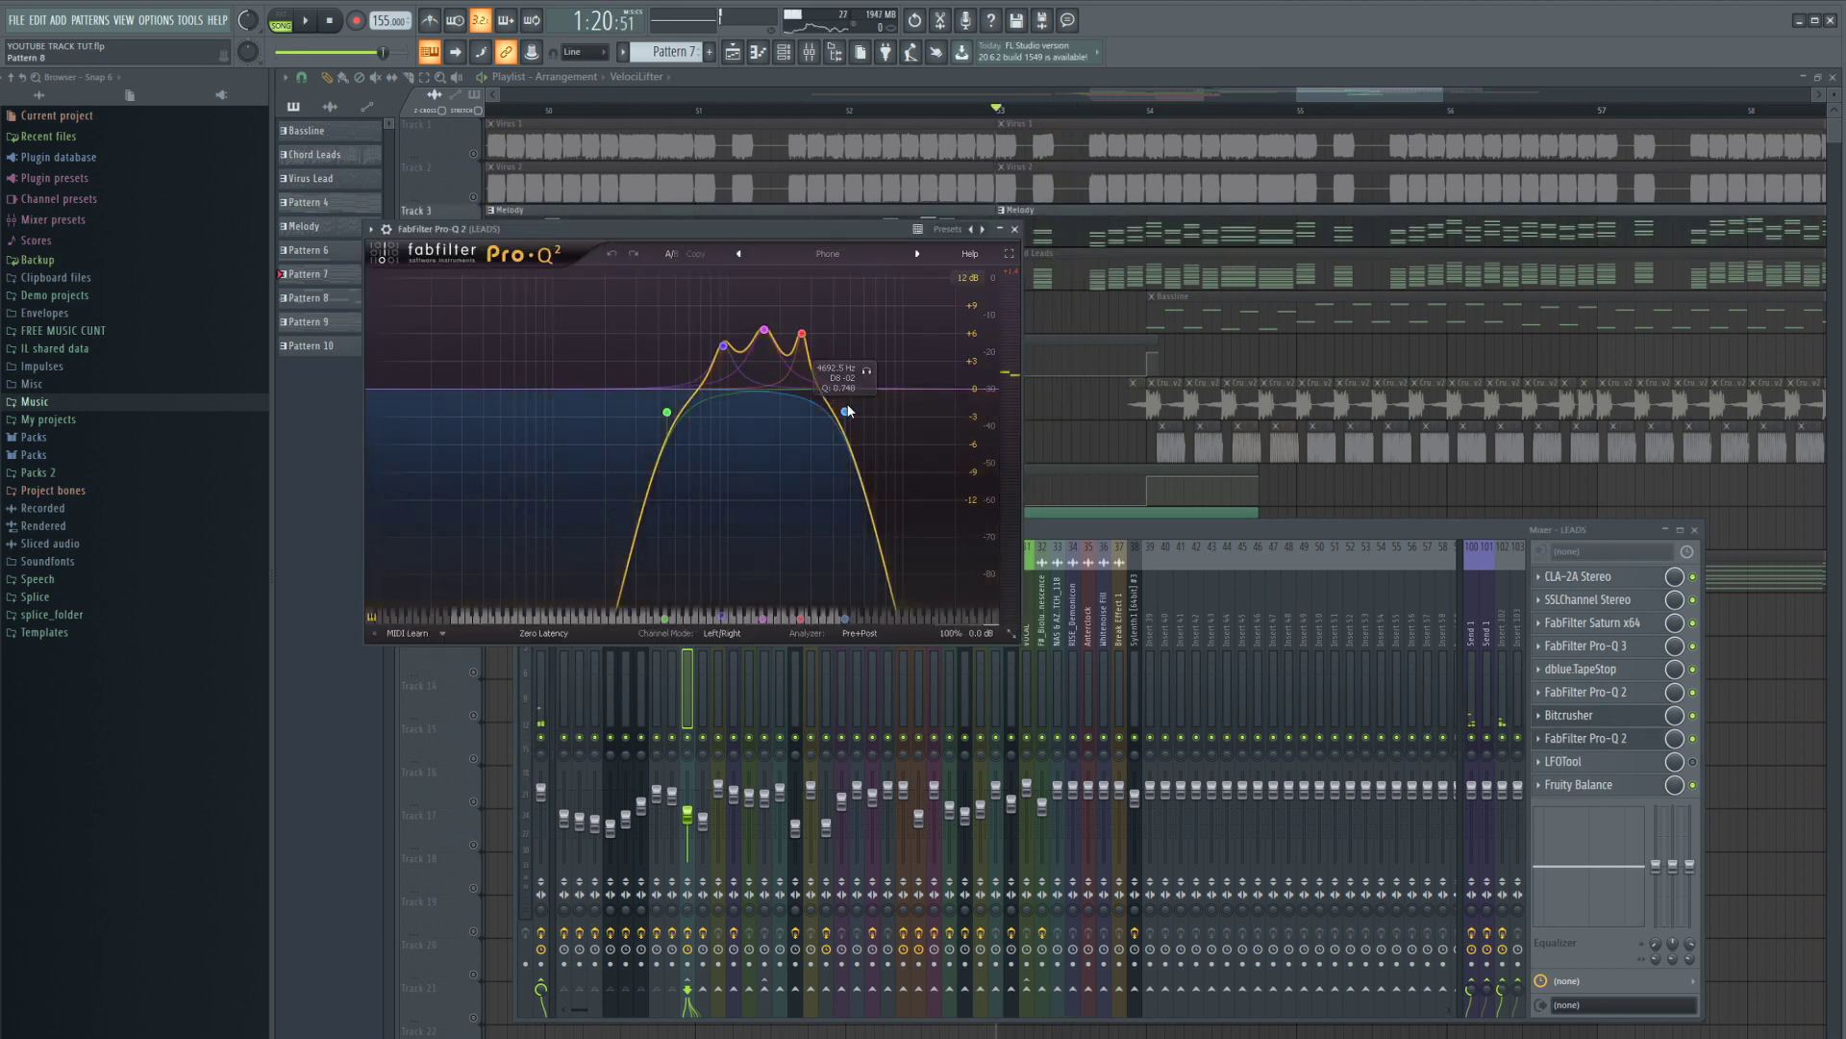
pyautogui.press('F12')
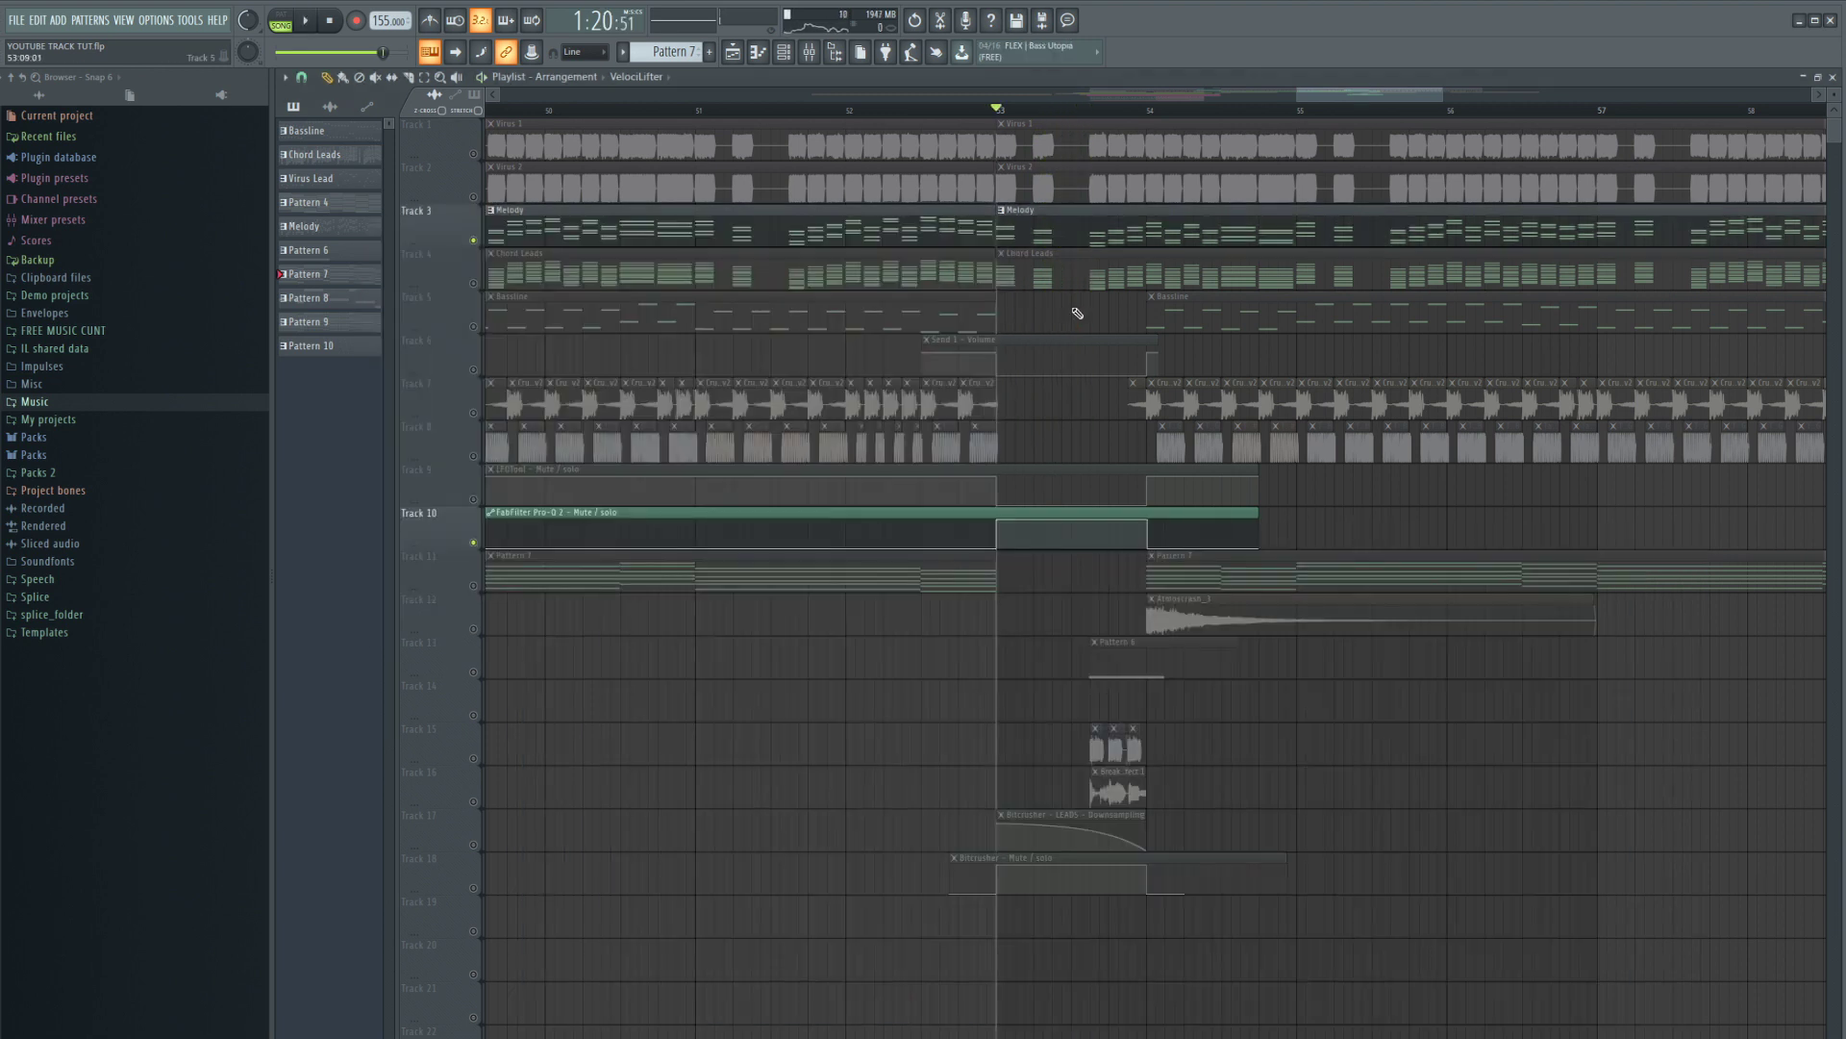
# - Audition the soloed Melody with the Pro-Q 2 mute automation while watching the LEADS bus, then unsolo the tracks
pyautogui.press('space')
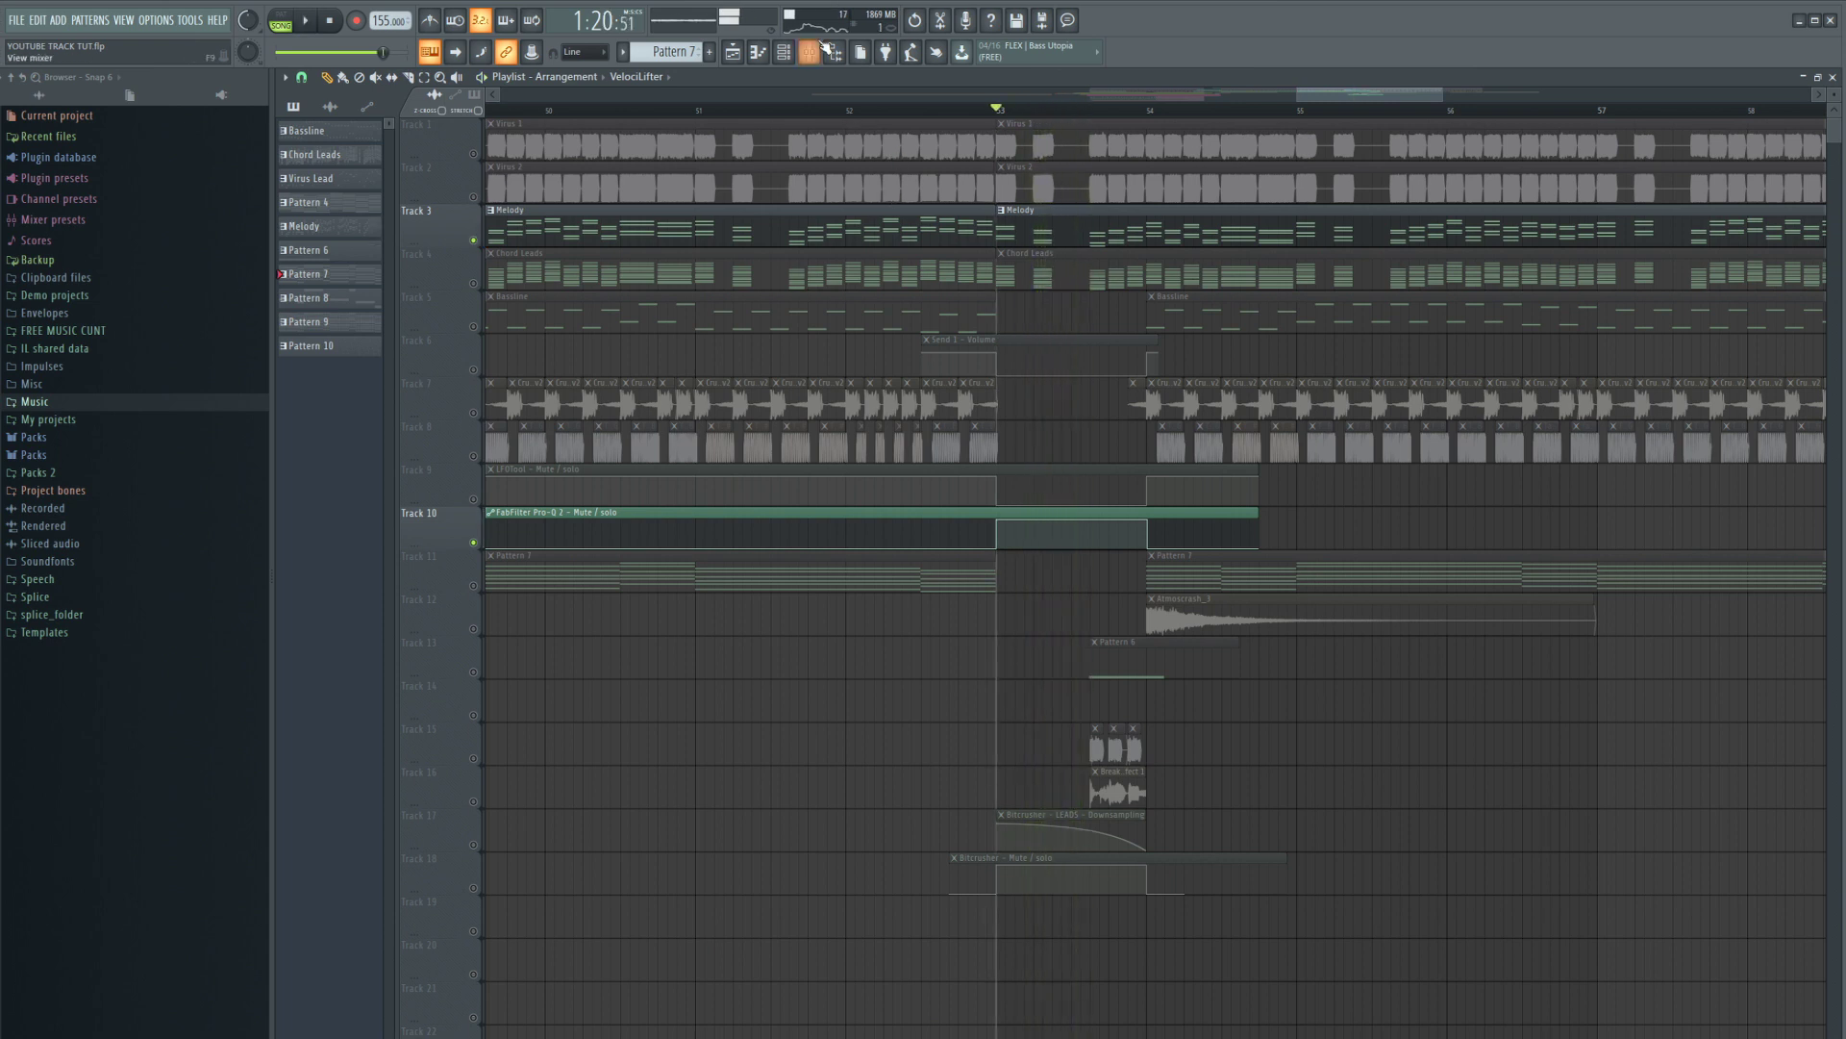
pyautogui.press('F9')
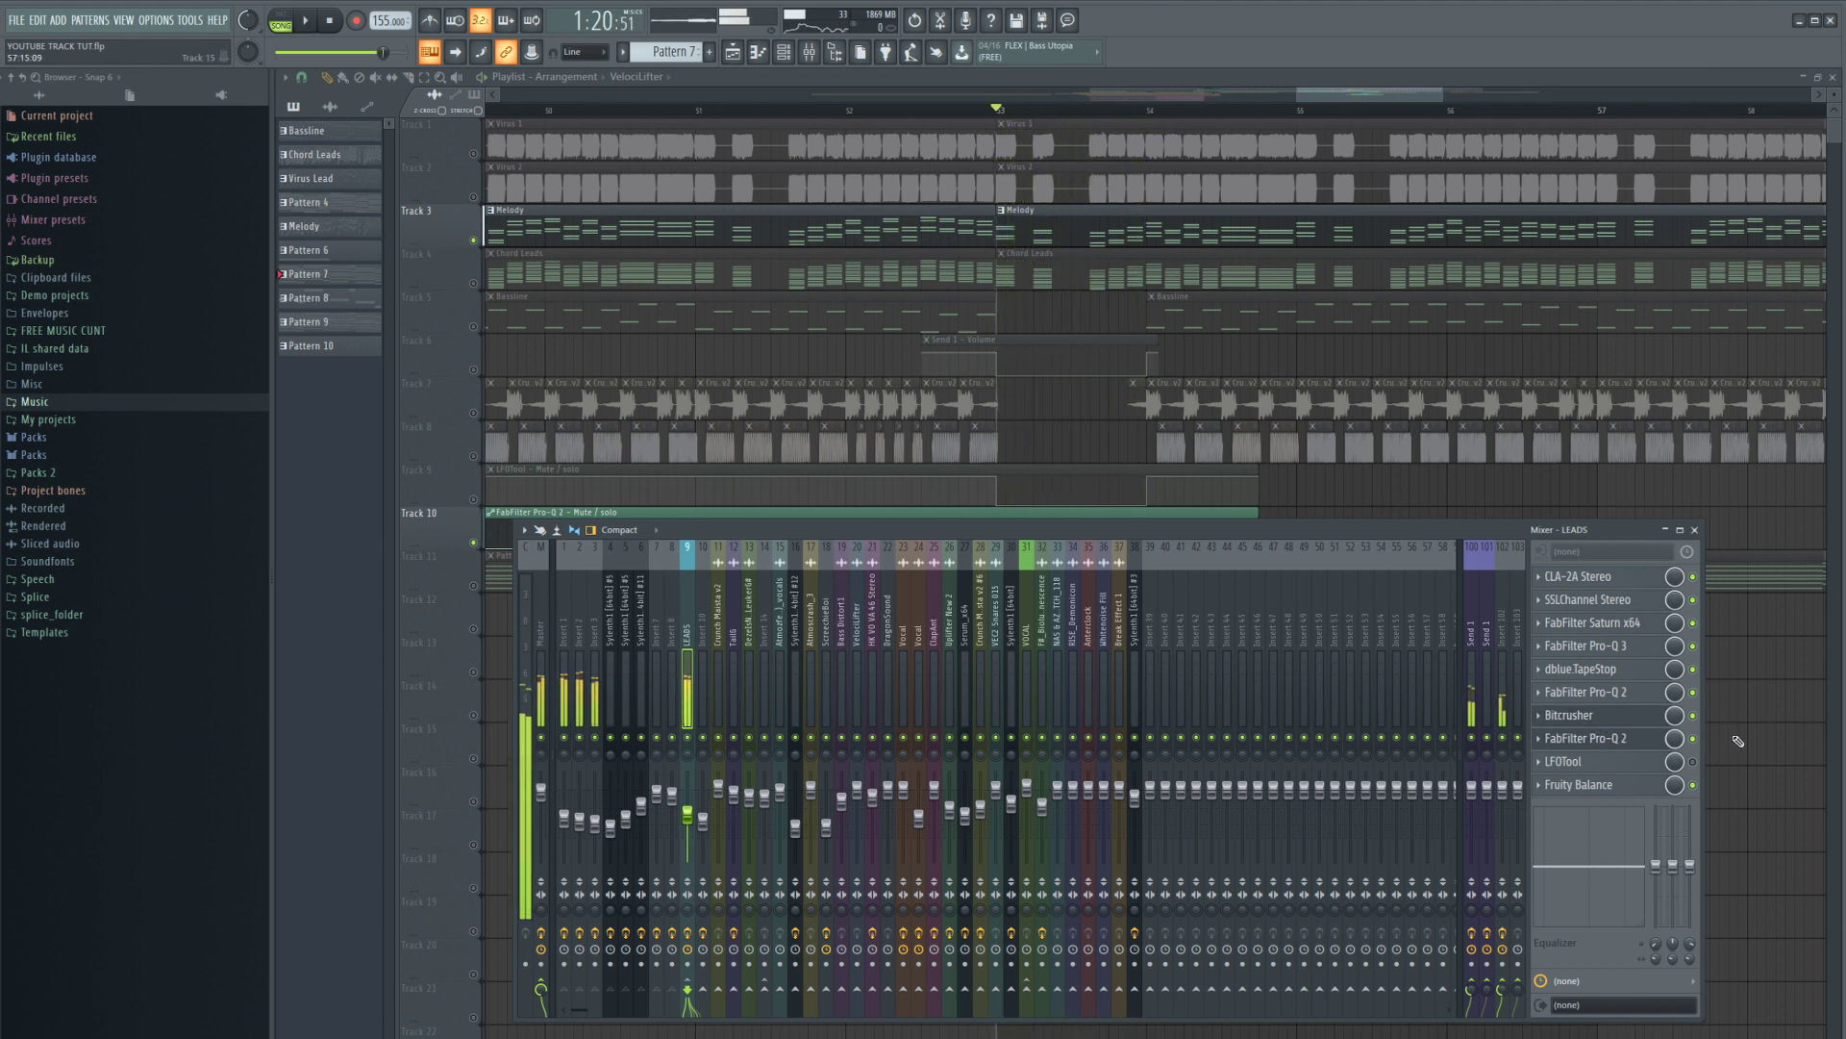
pyautogui.press('F9')
pyautogui.press('space')
pyautogui.keyDown('ctrl'); pyautogui.click(473, 239); pyautogui.keyUp('ctrl')
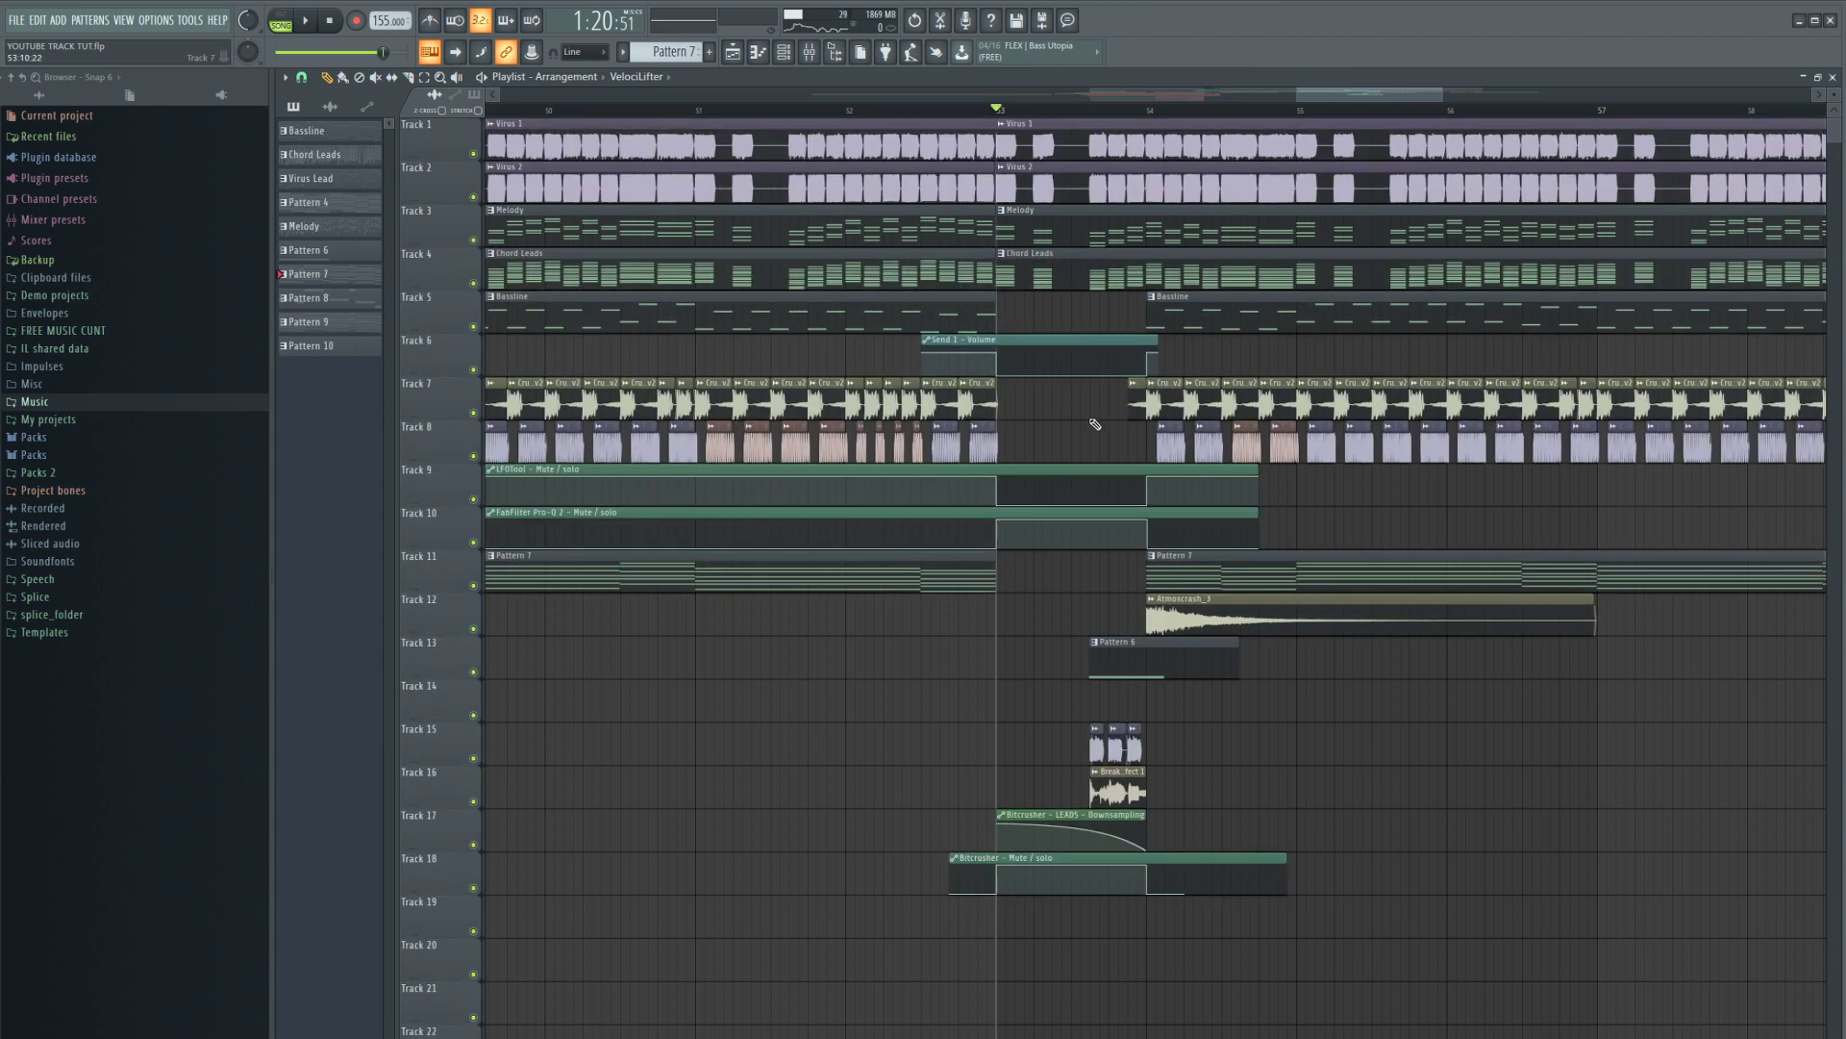
# - Play the break at bar 53 with all tracks on, stop playback, and save the project
pyautogui.press('space')
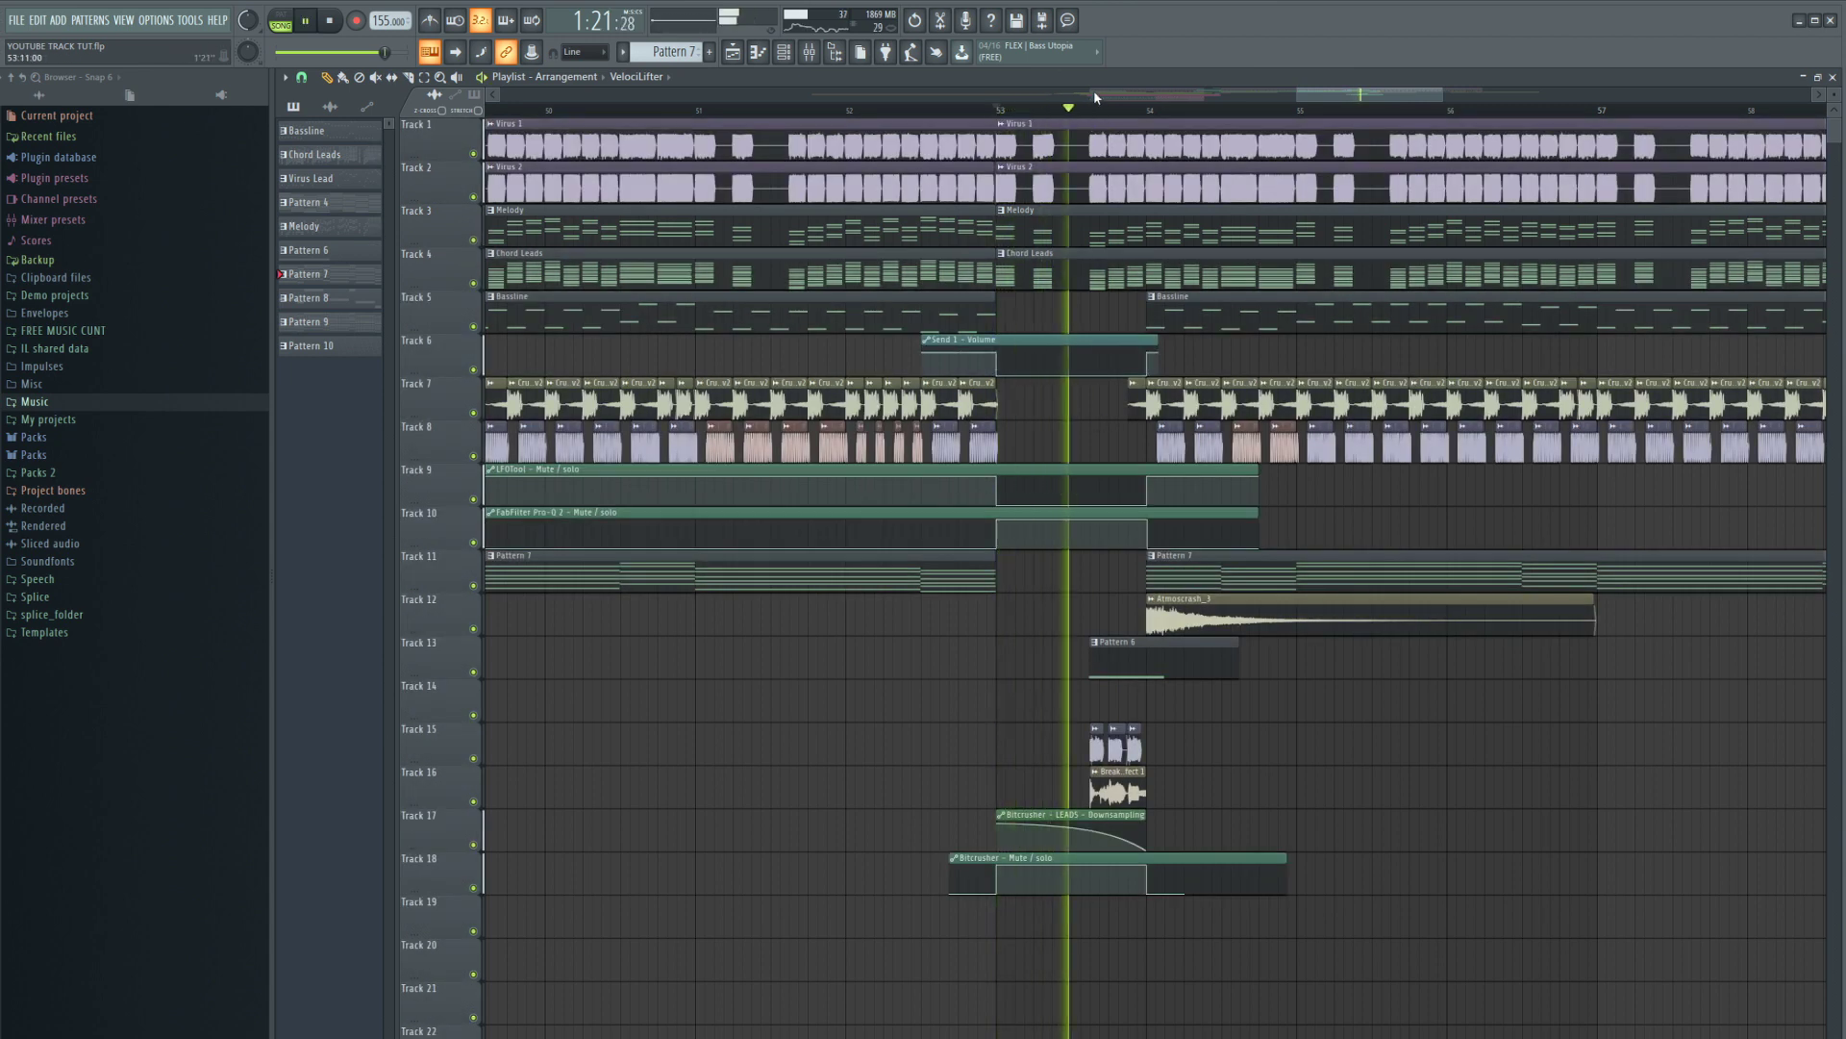
pyautogui.scroll(-1, 1093, 89)
pyautogui.scroll(-1, 1093, 89)
pyautogui.press('space')
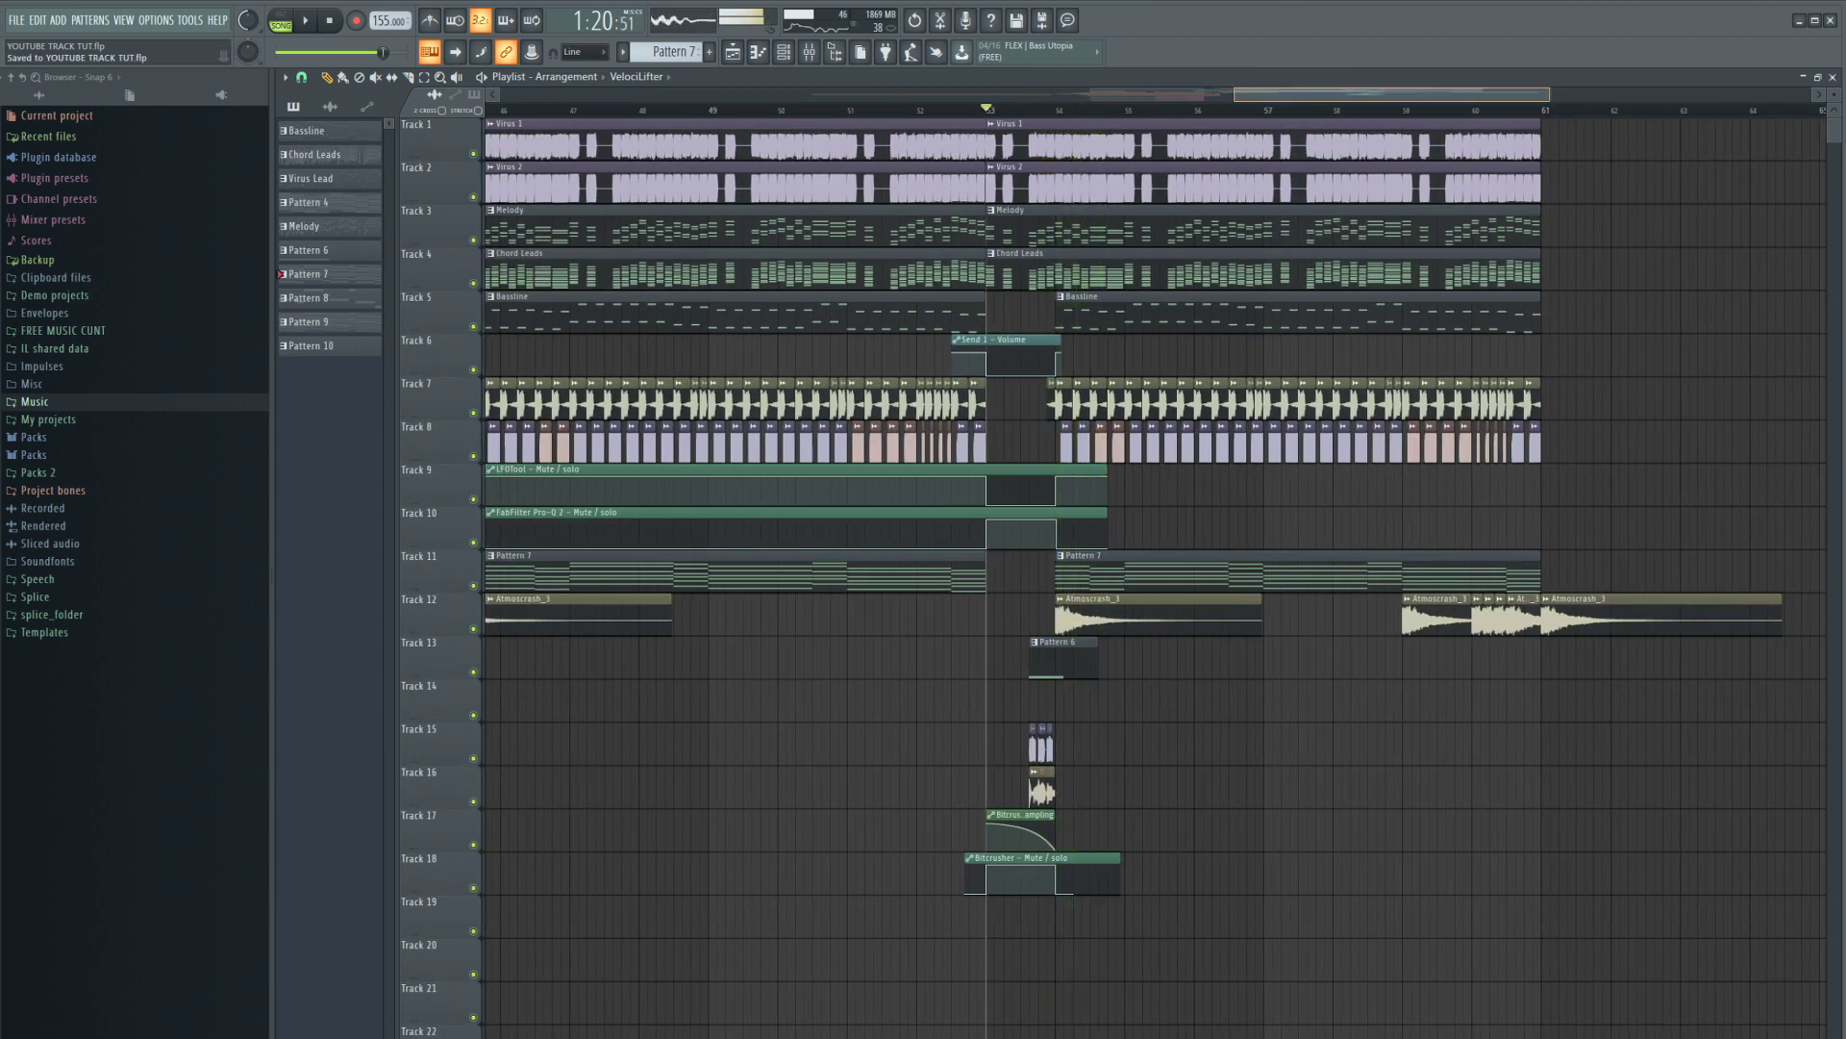
pyautogui.hotkey('ctrl', 's')
# - Place the playhead near the end of the build-up, check the Reverse clip on Track 1, and play into the drop
pyautogui.scroll(-2, 1093, 89)
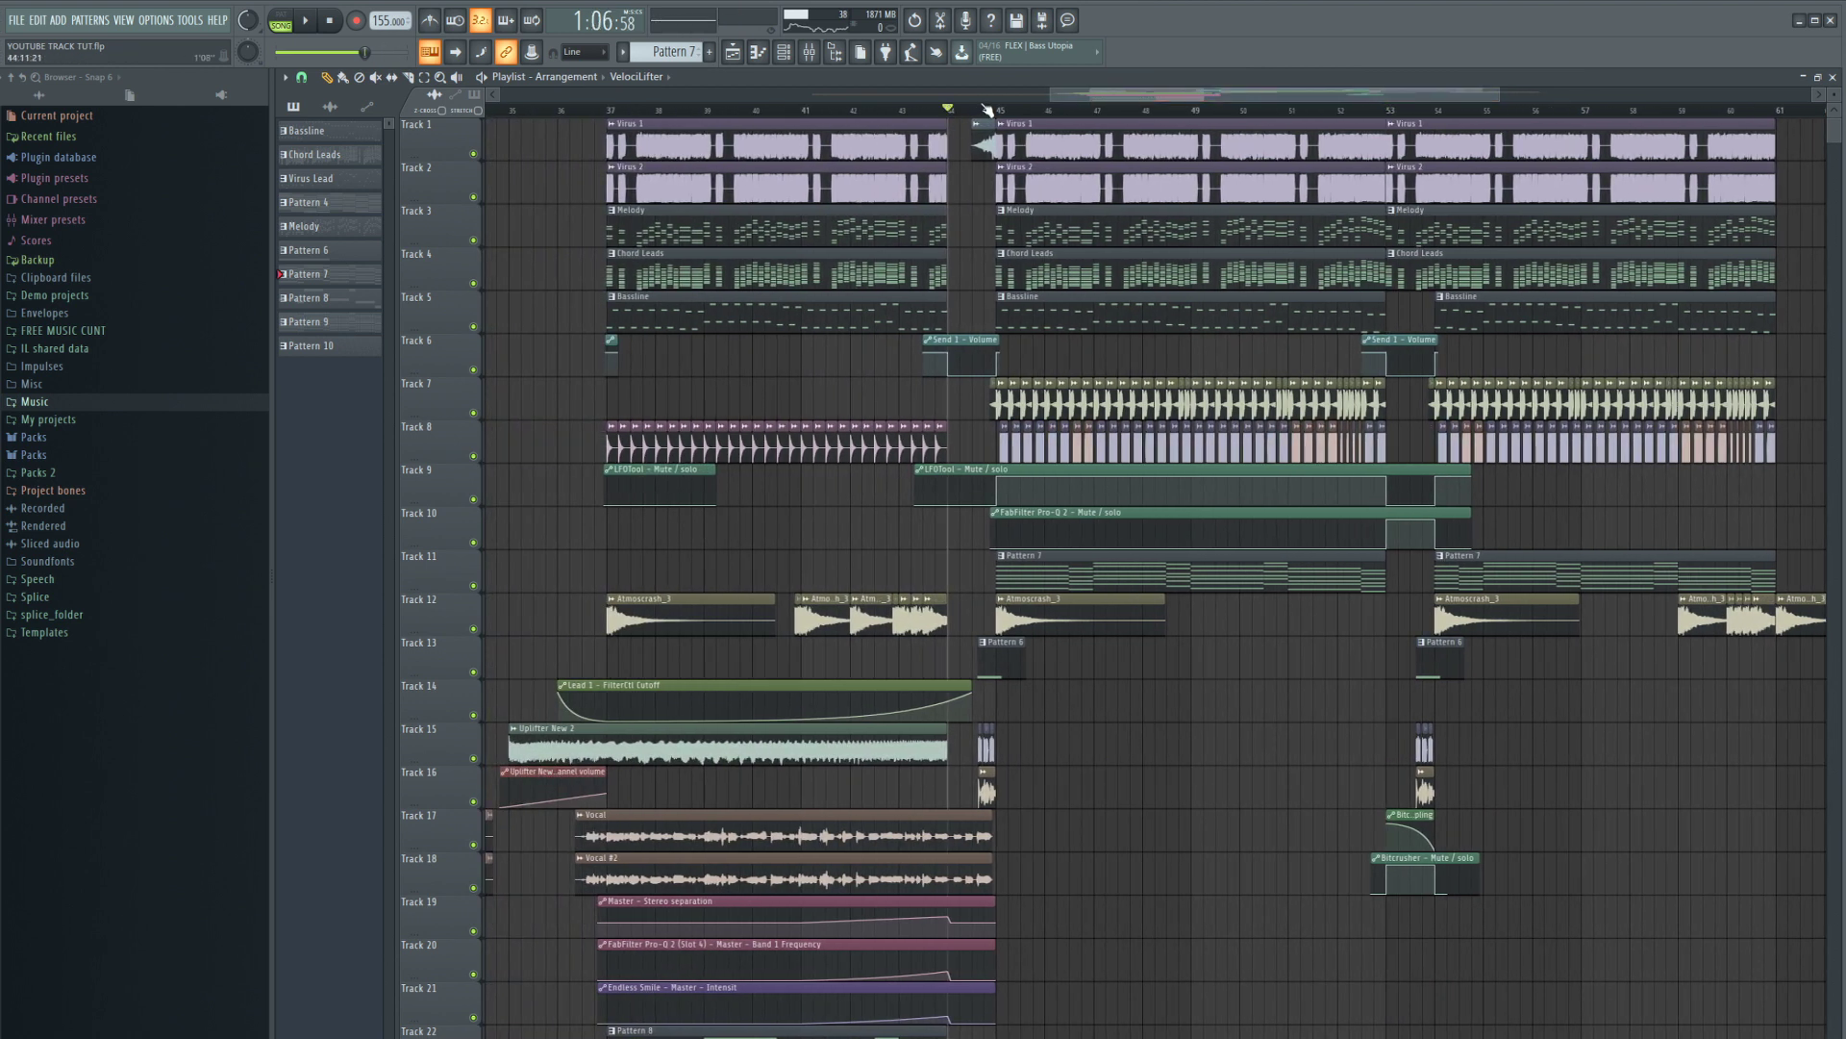
pyautogui.scroll(2, 916, 93)
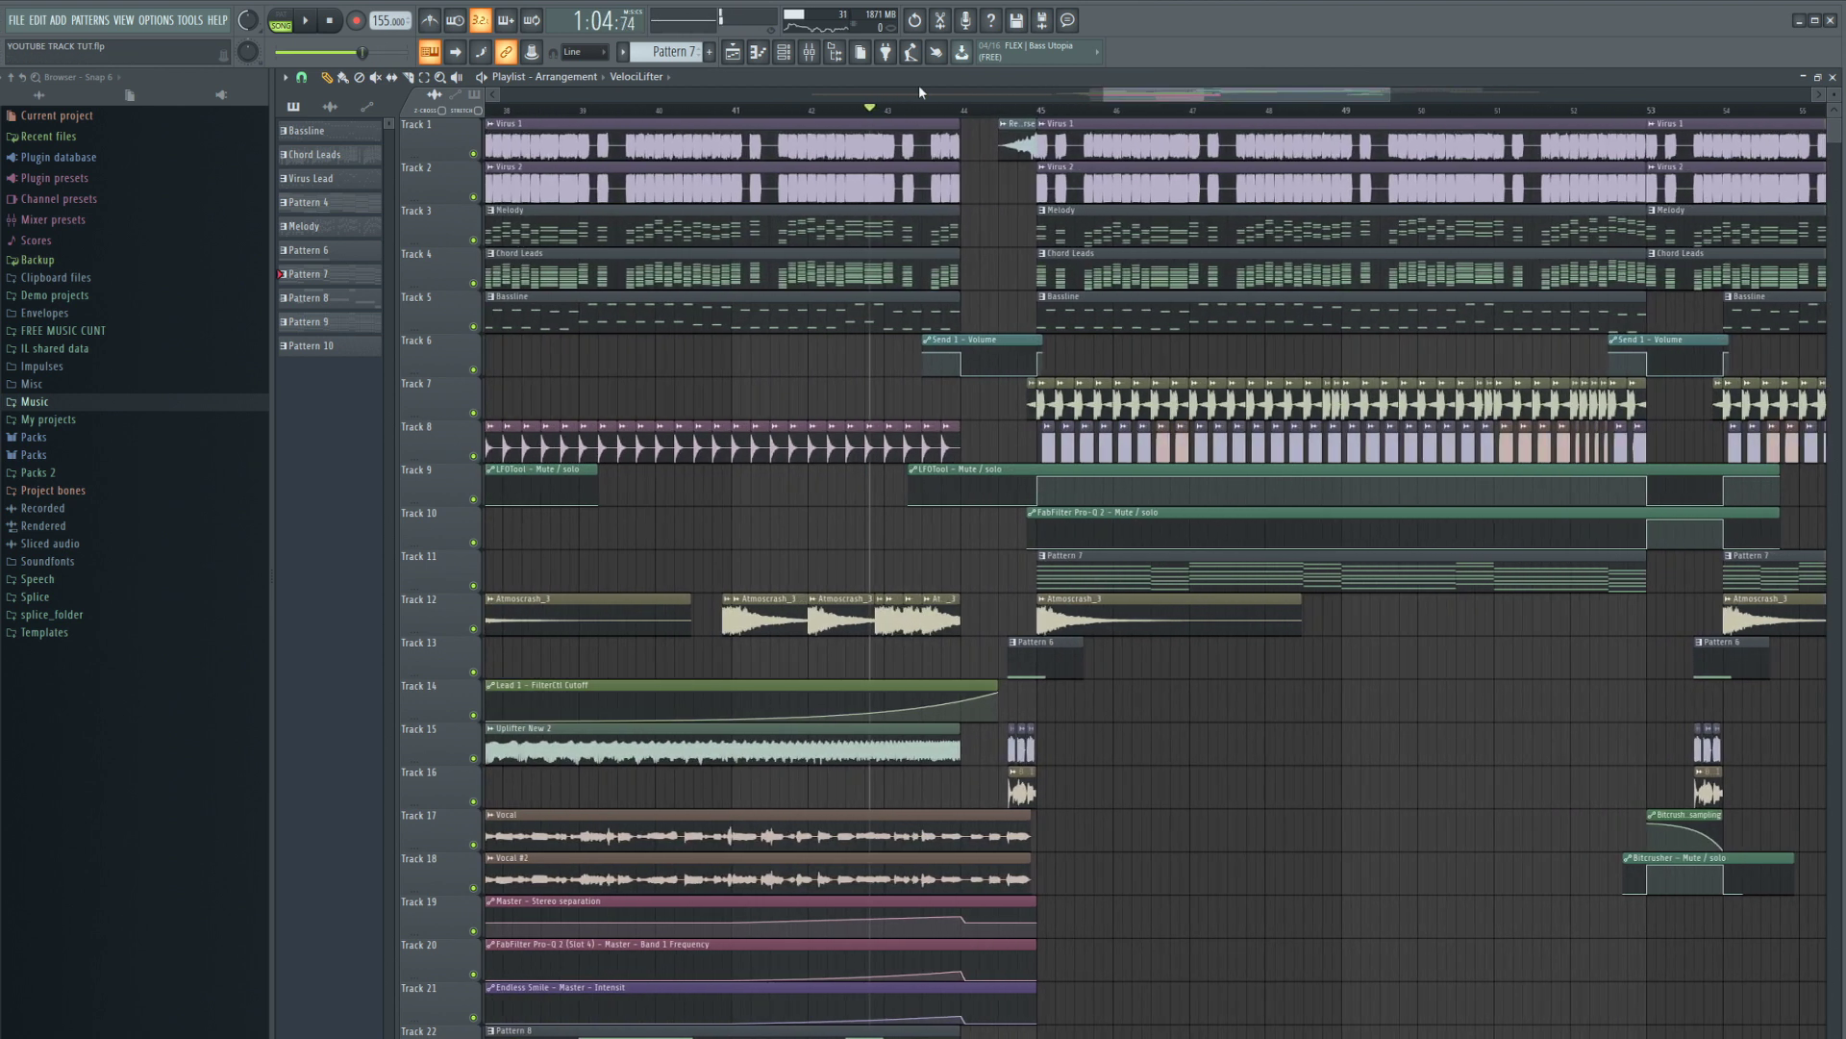
pyautogui.click(937, 109)
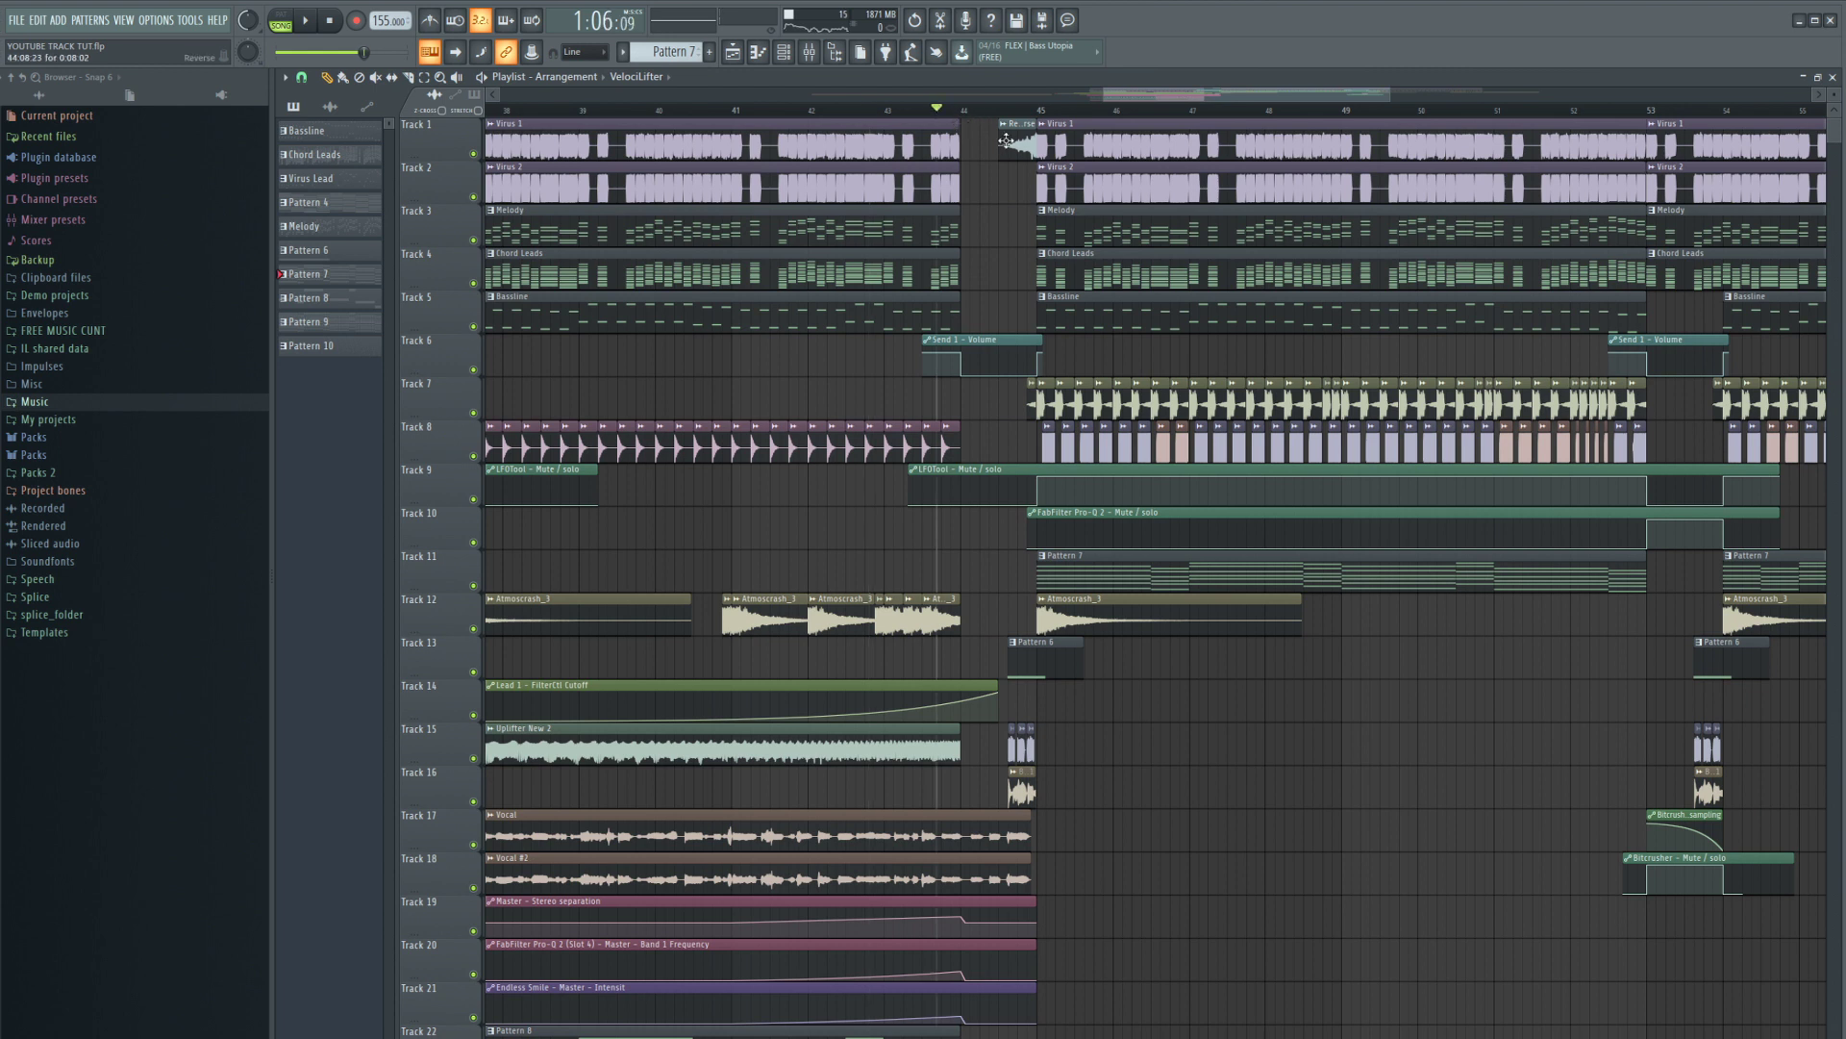
pyautogui.doubleClick(1005, 142)
pyautogui.click(296, 107)
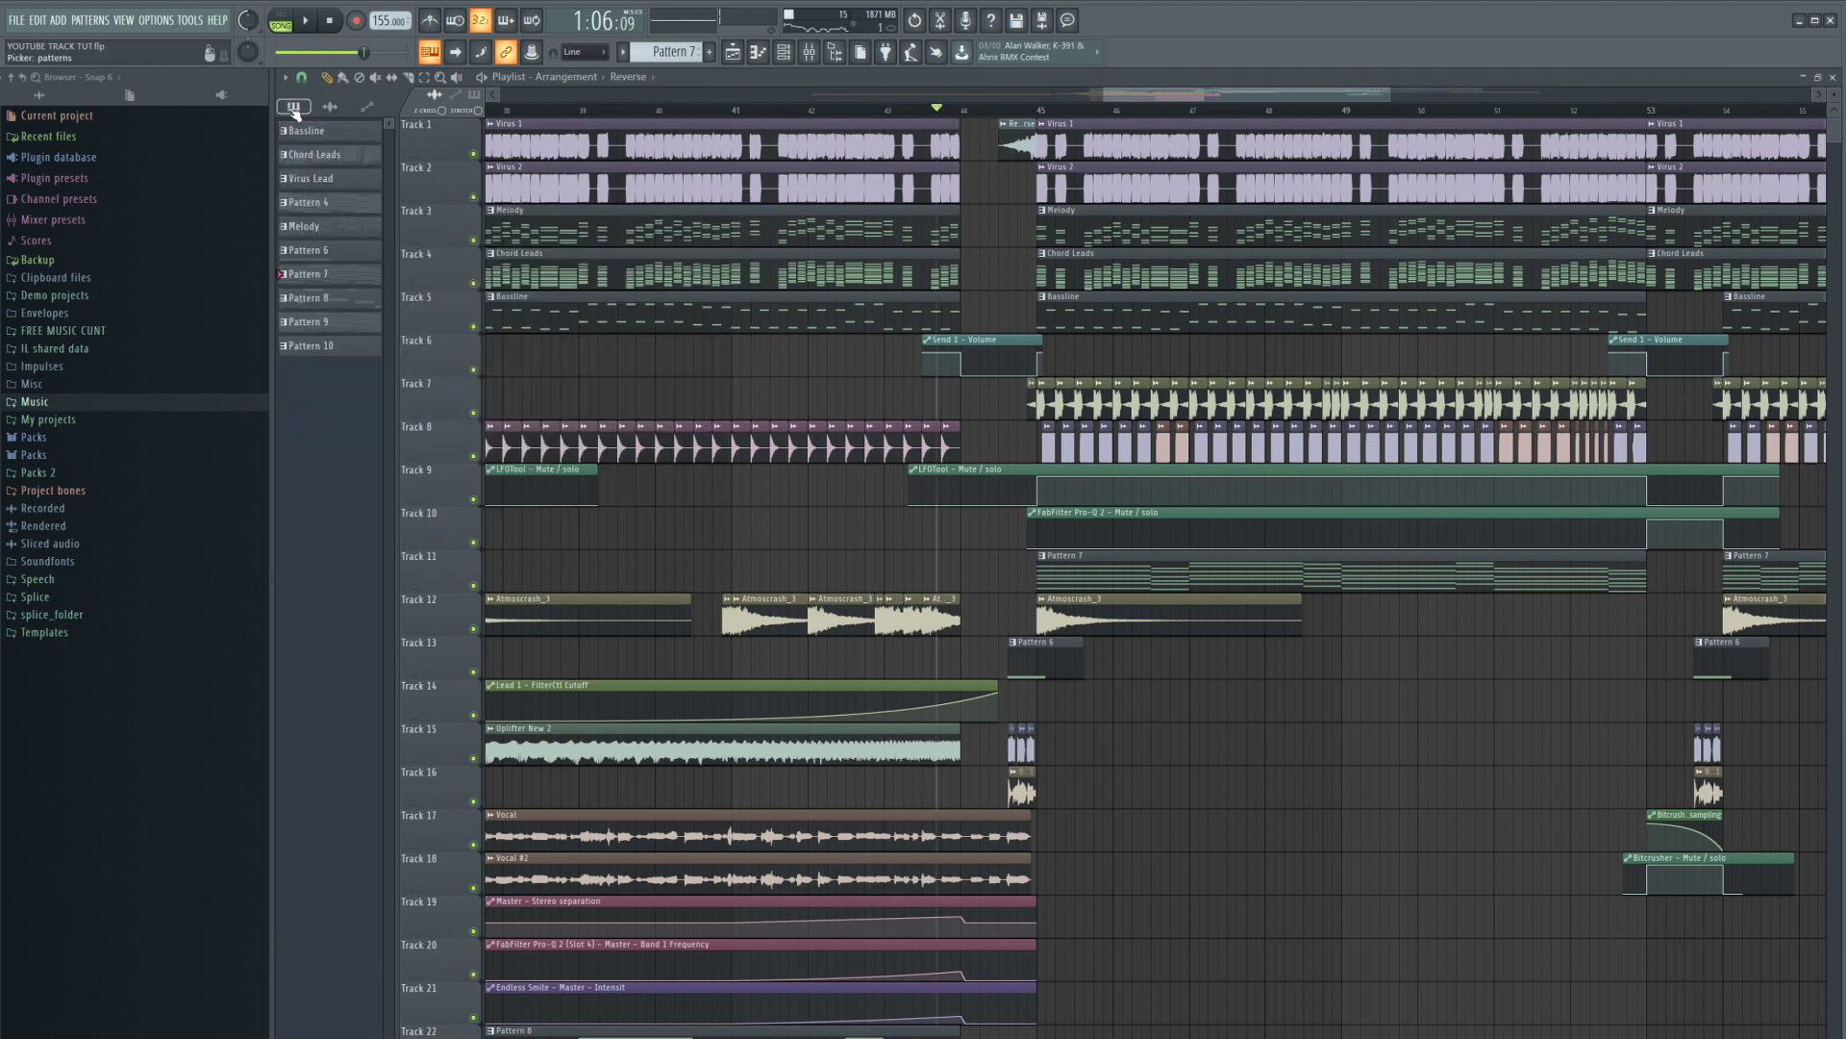
pyautogui.scroll(-4, 1031, 97)
pyautogui.press('space')
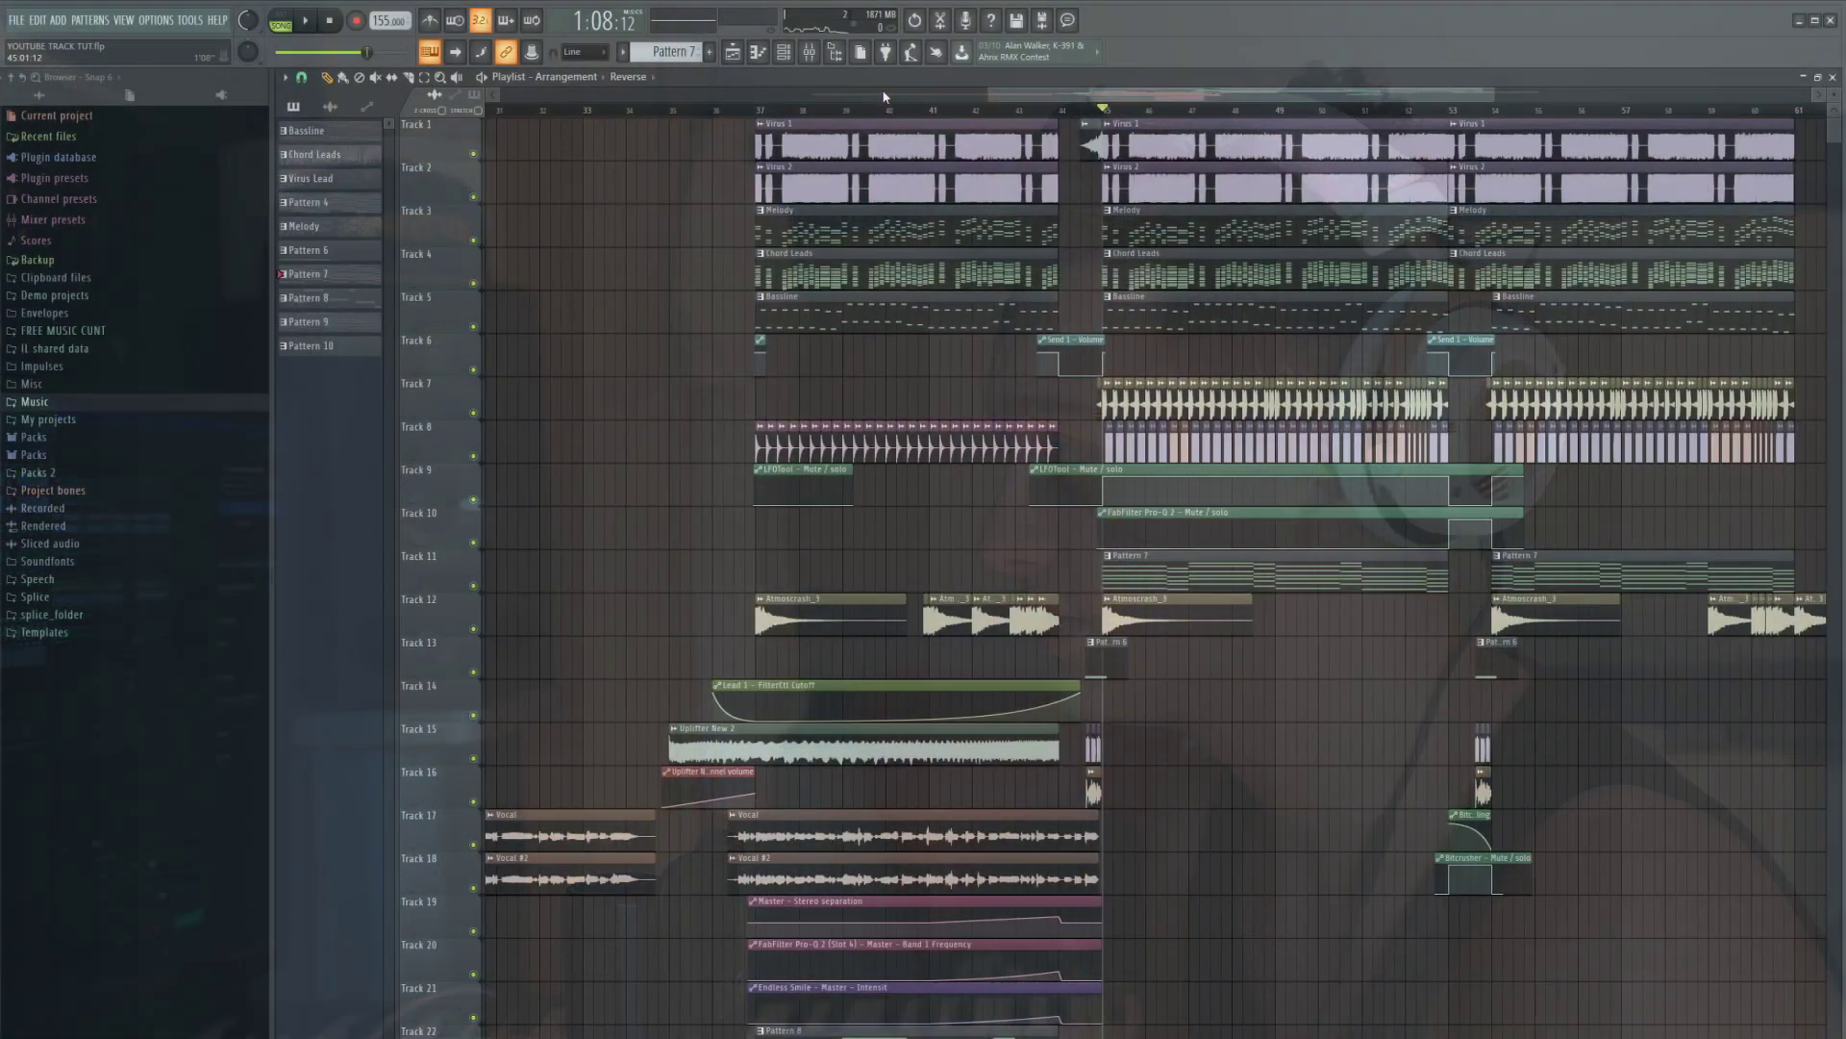
# - Select the Melody pattern, view Lead 1's notes in the piano roll, and return to the whole arrangement in the playlist
pyautogui.press('F6')
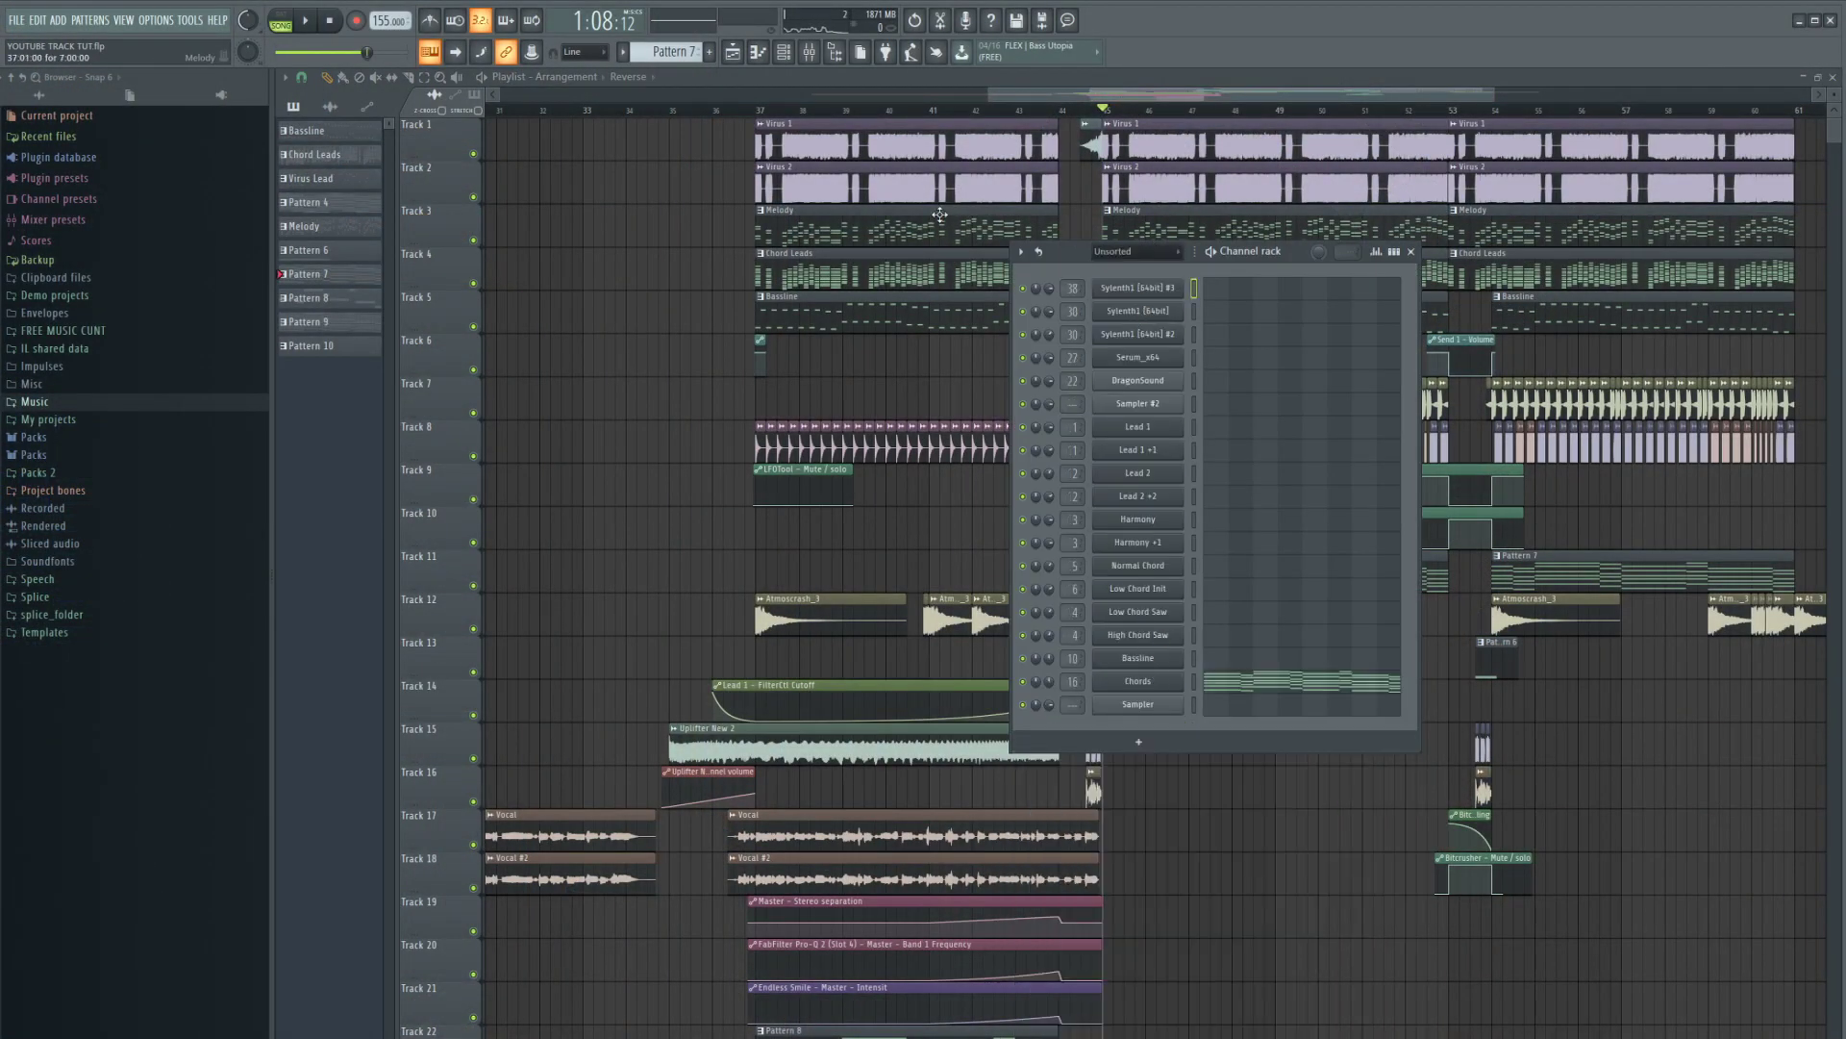
pyautogui.click(940, 214)
pyautogui.click(797, 55)
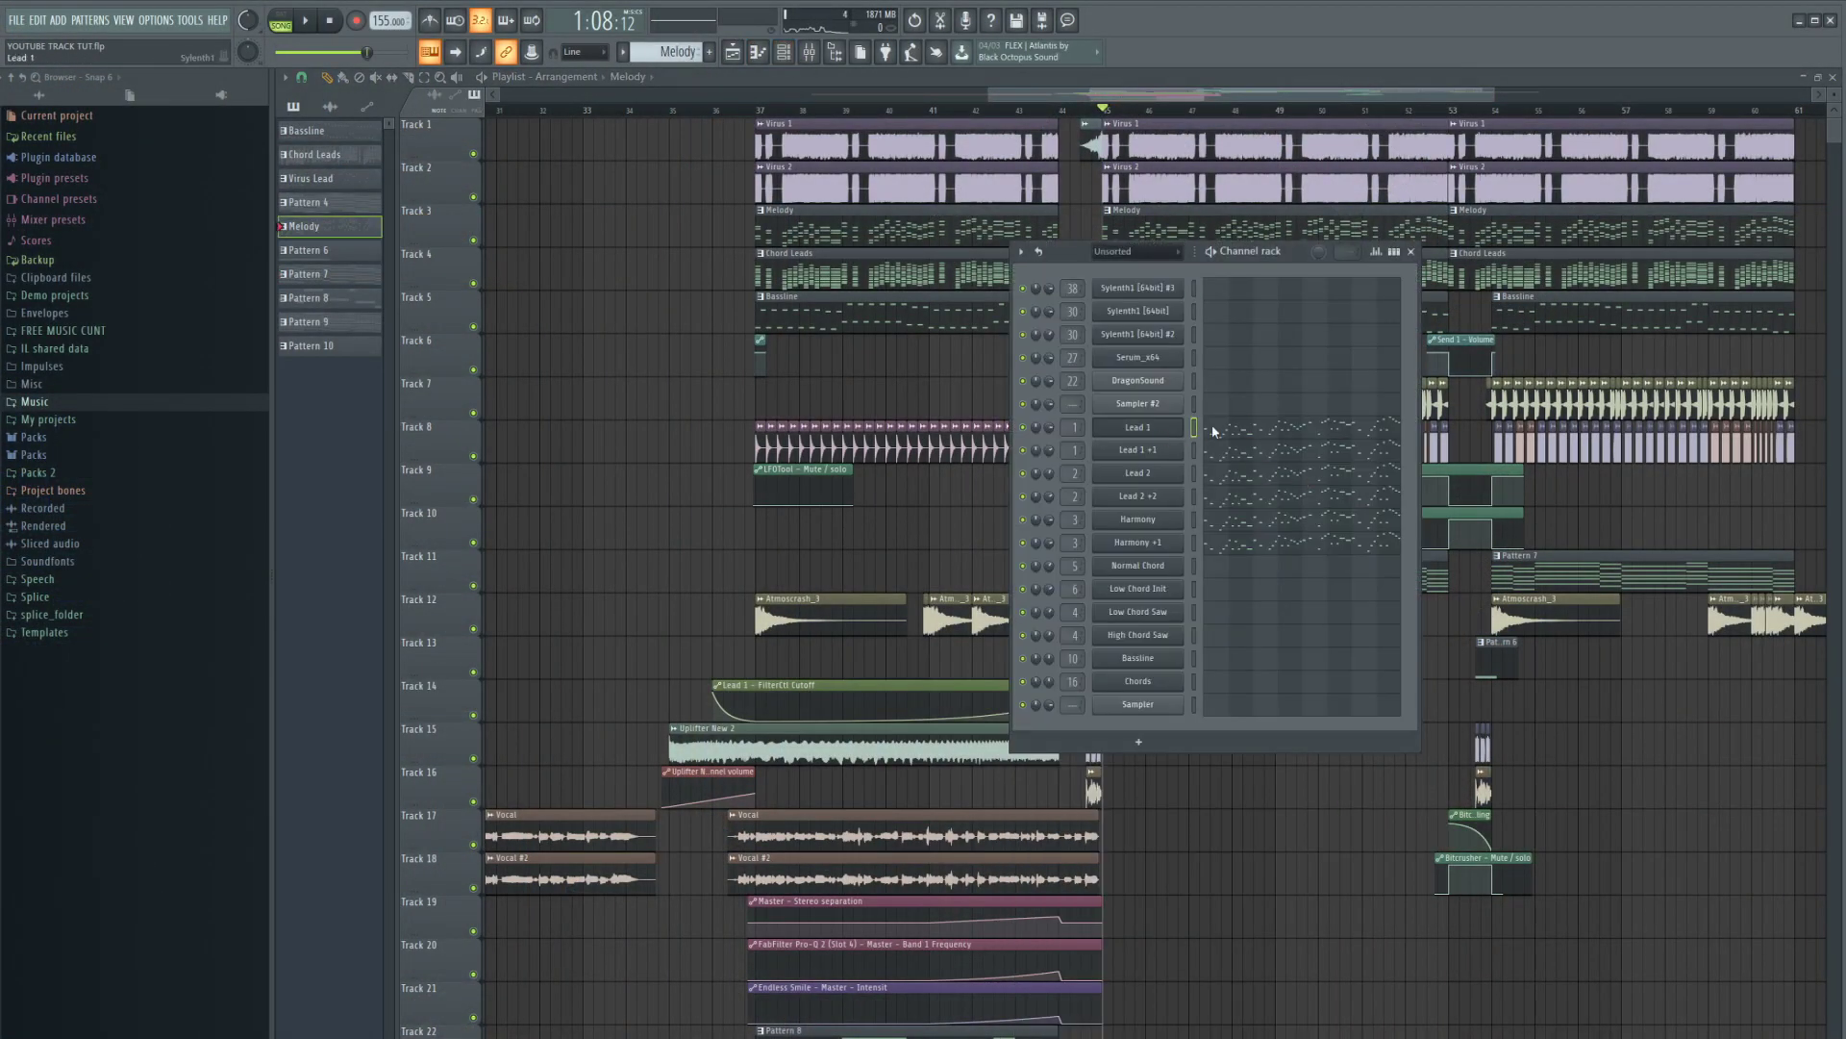
pyautogui.click(1214, 432)
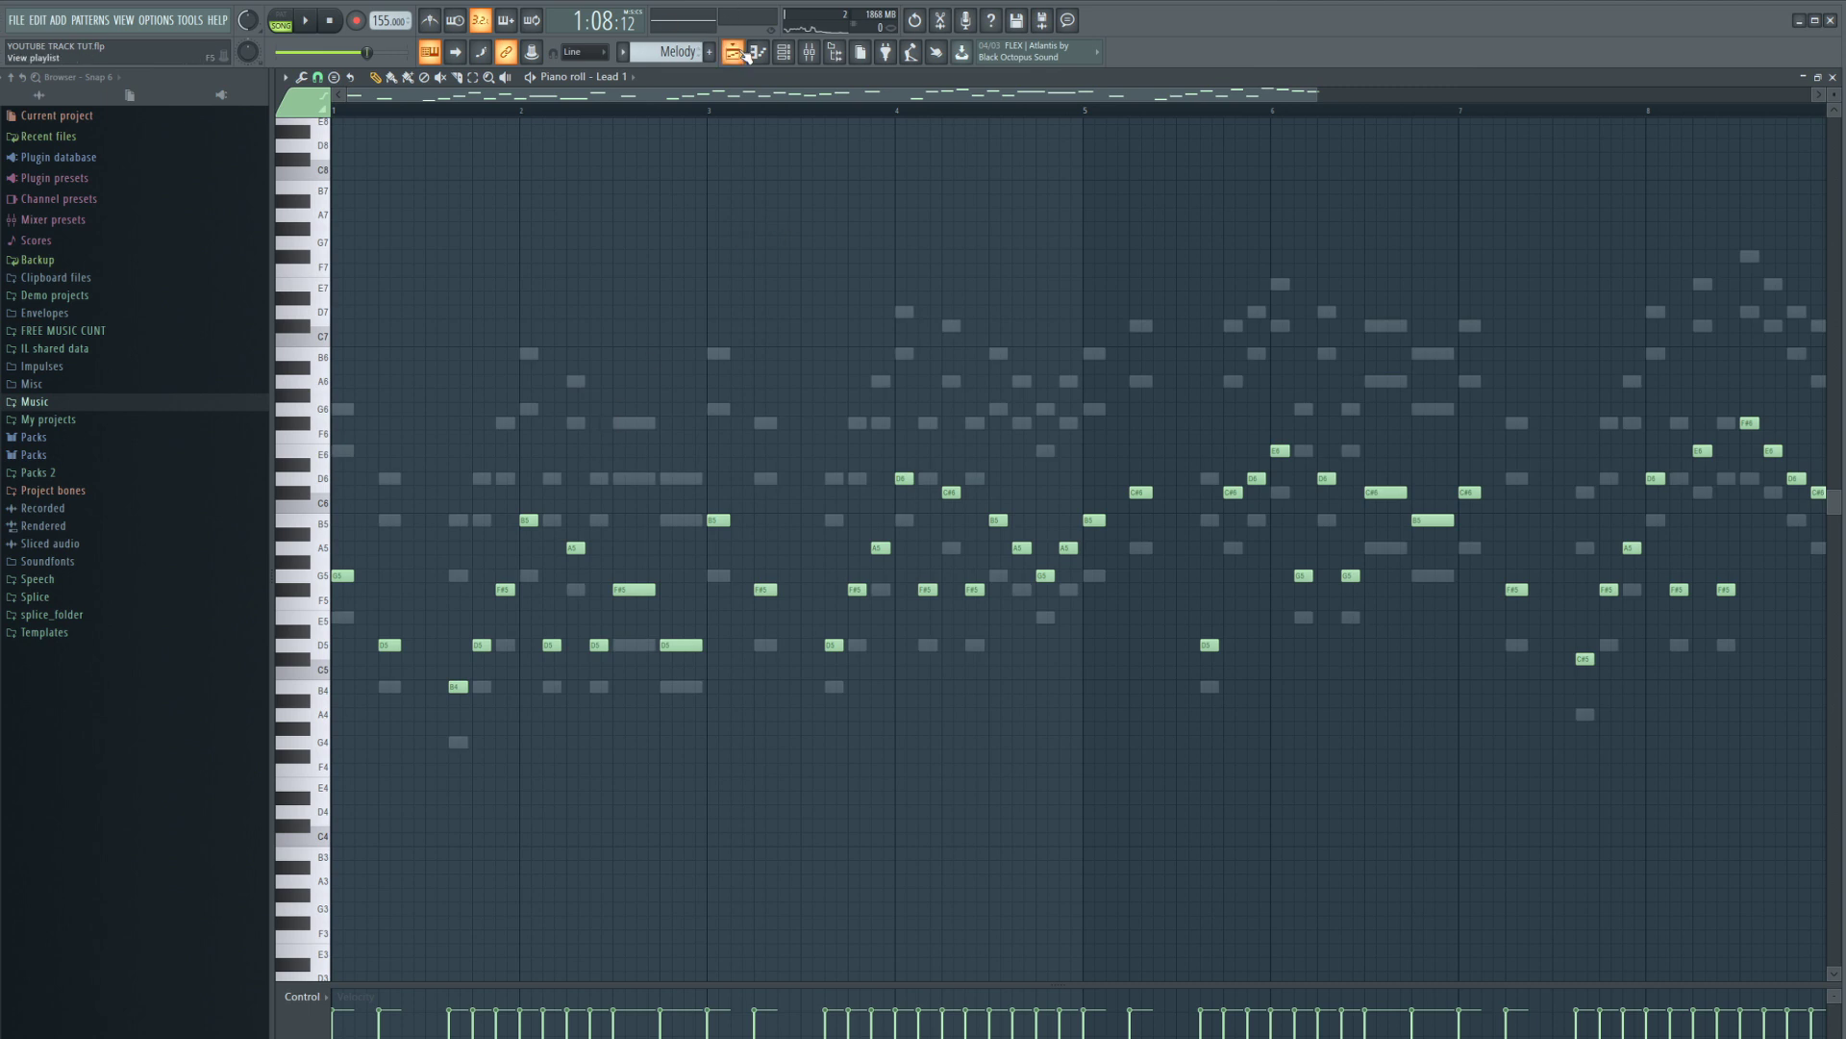
pyautogui.click(740, 55)
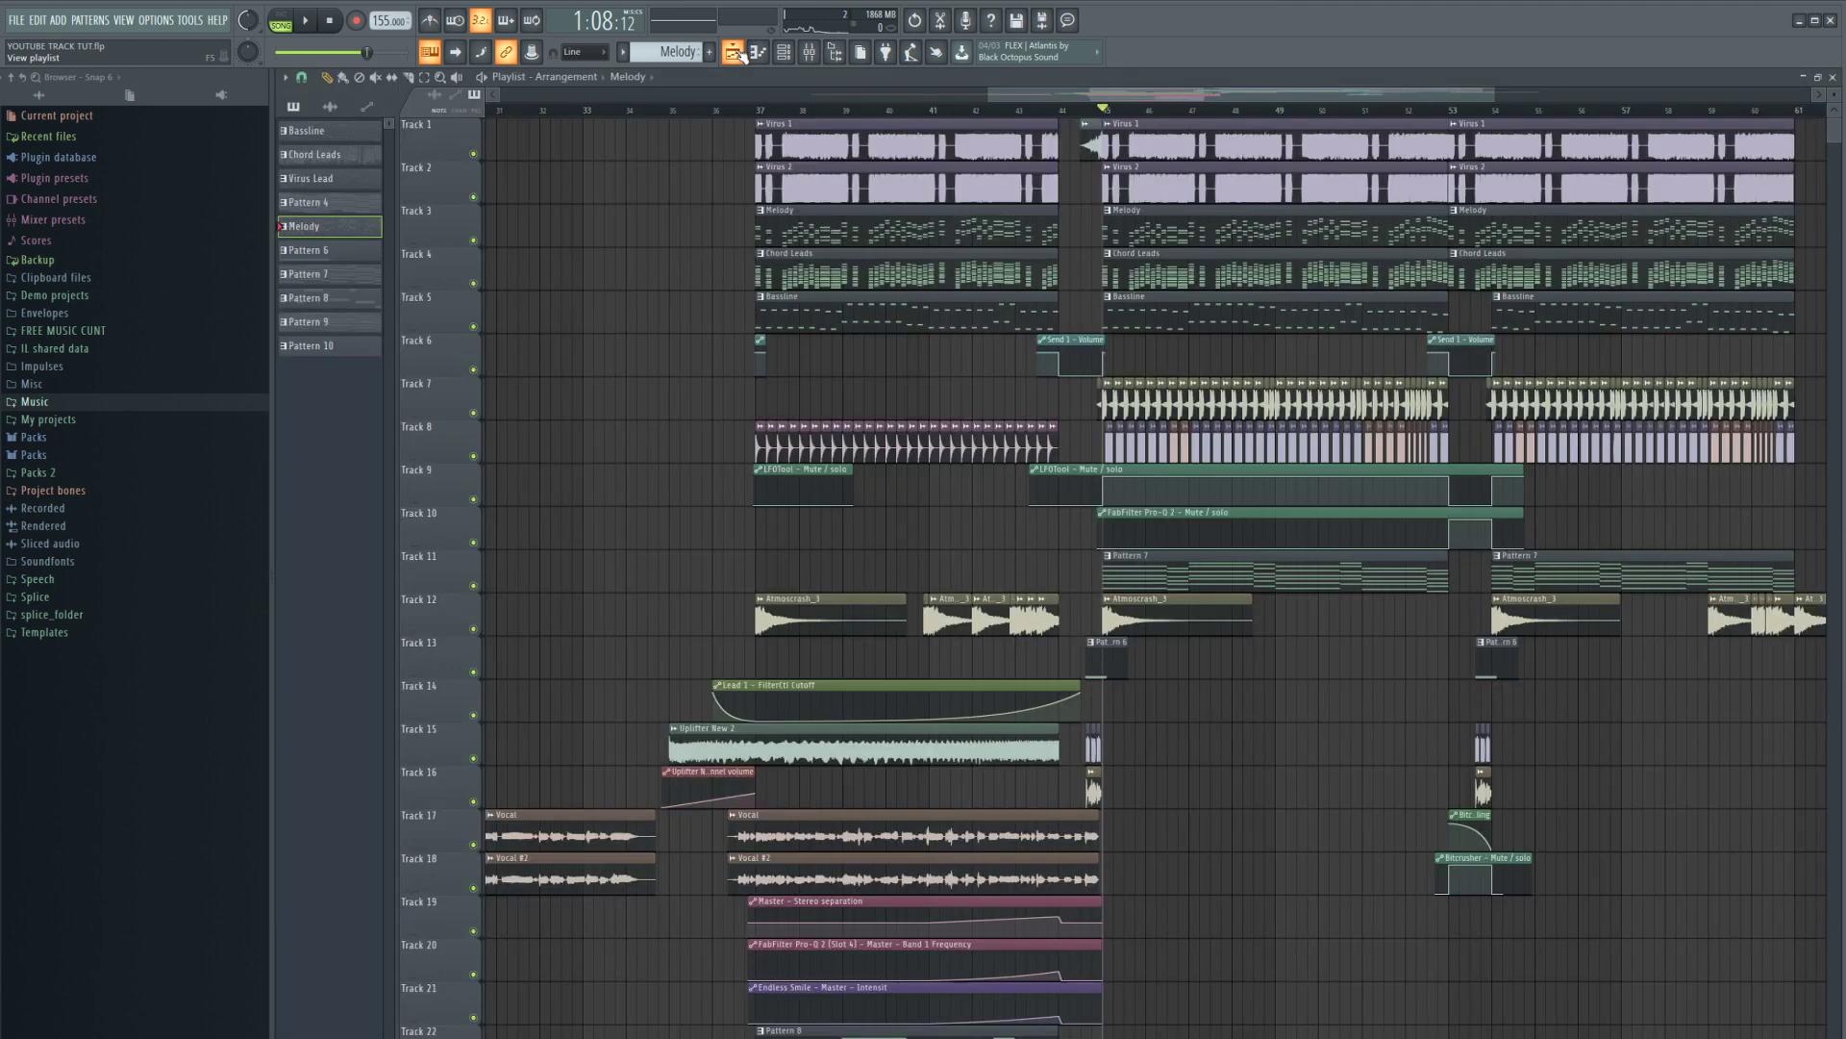
pyautogui.scroll(-3, 839, 105)
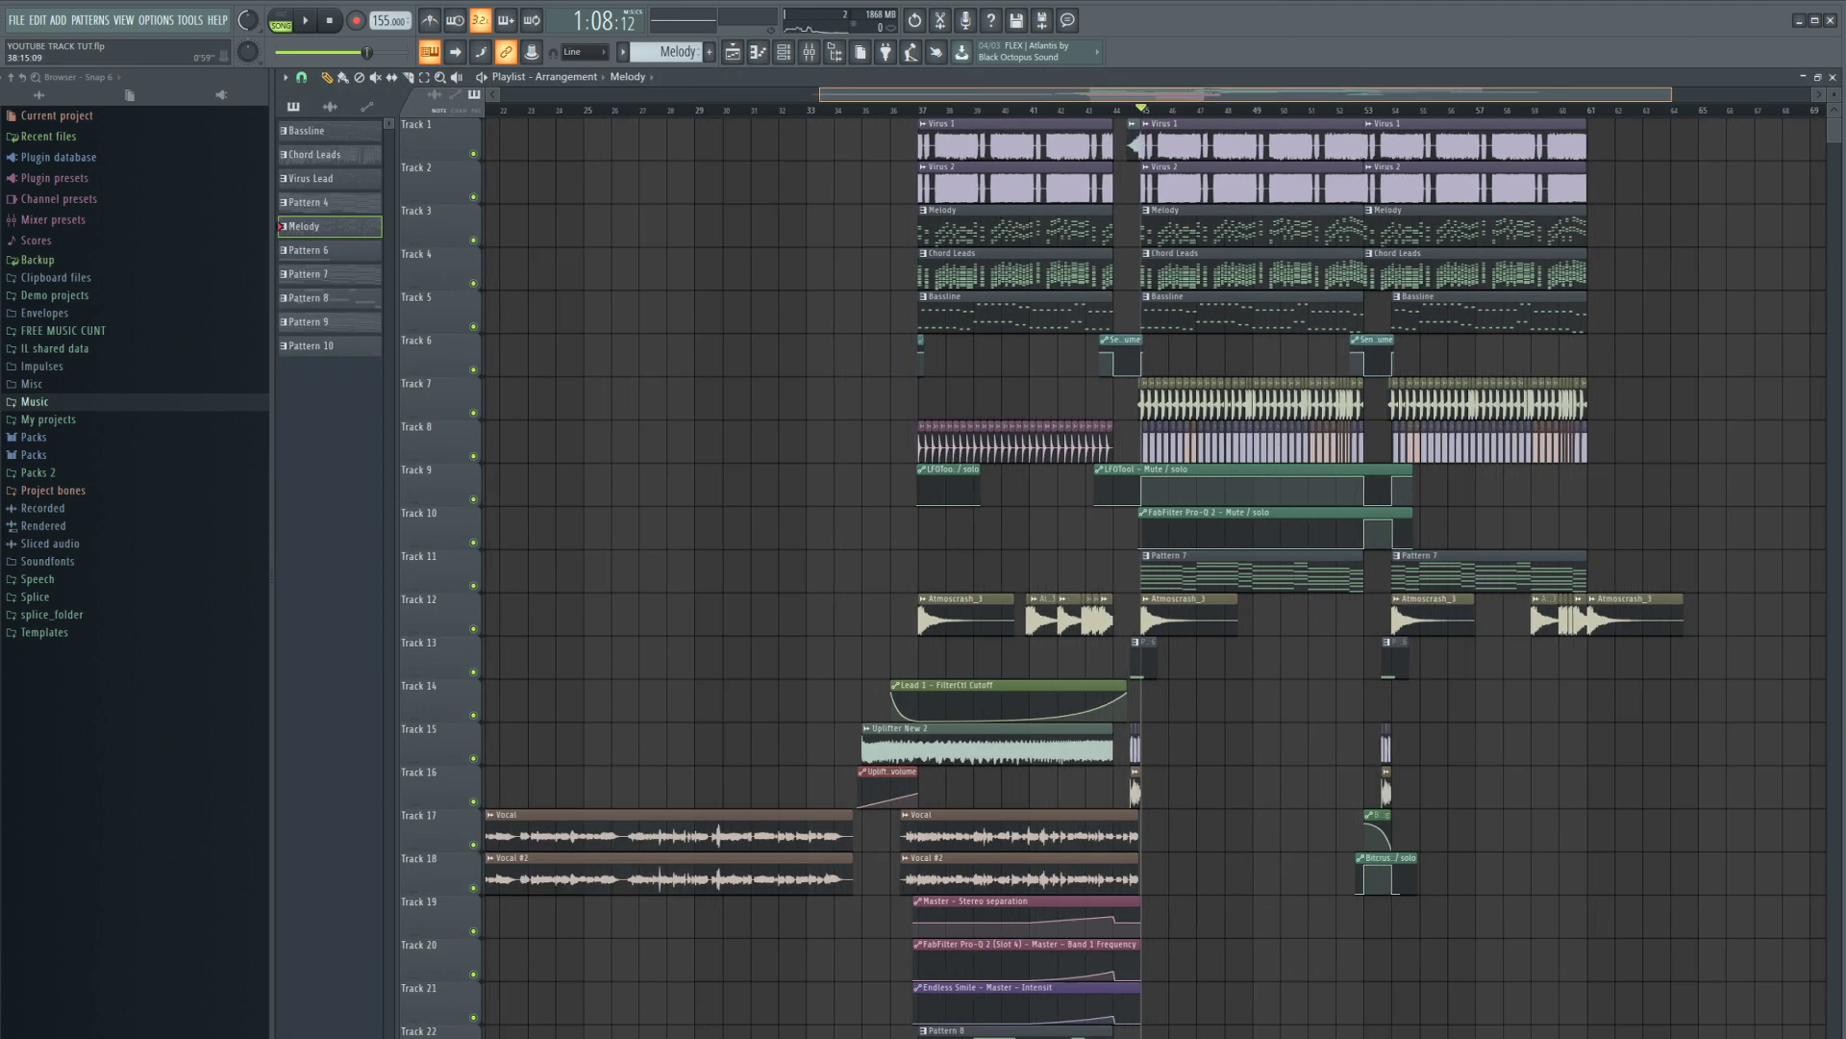